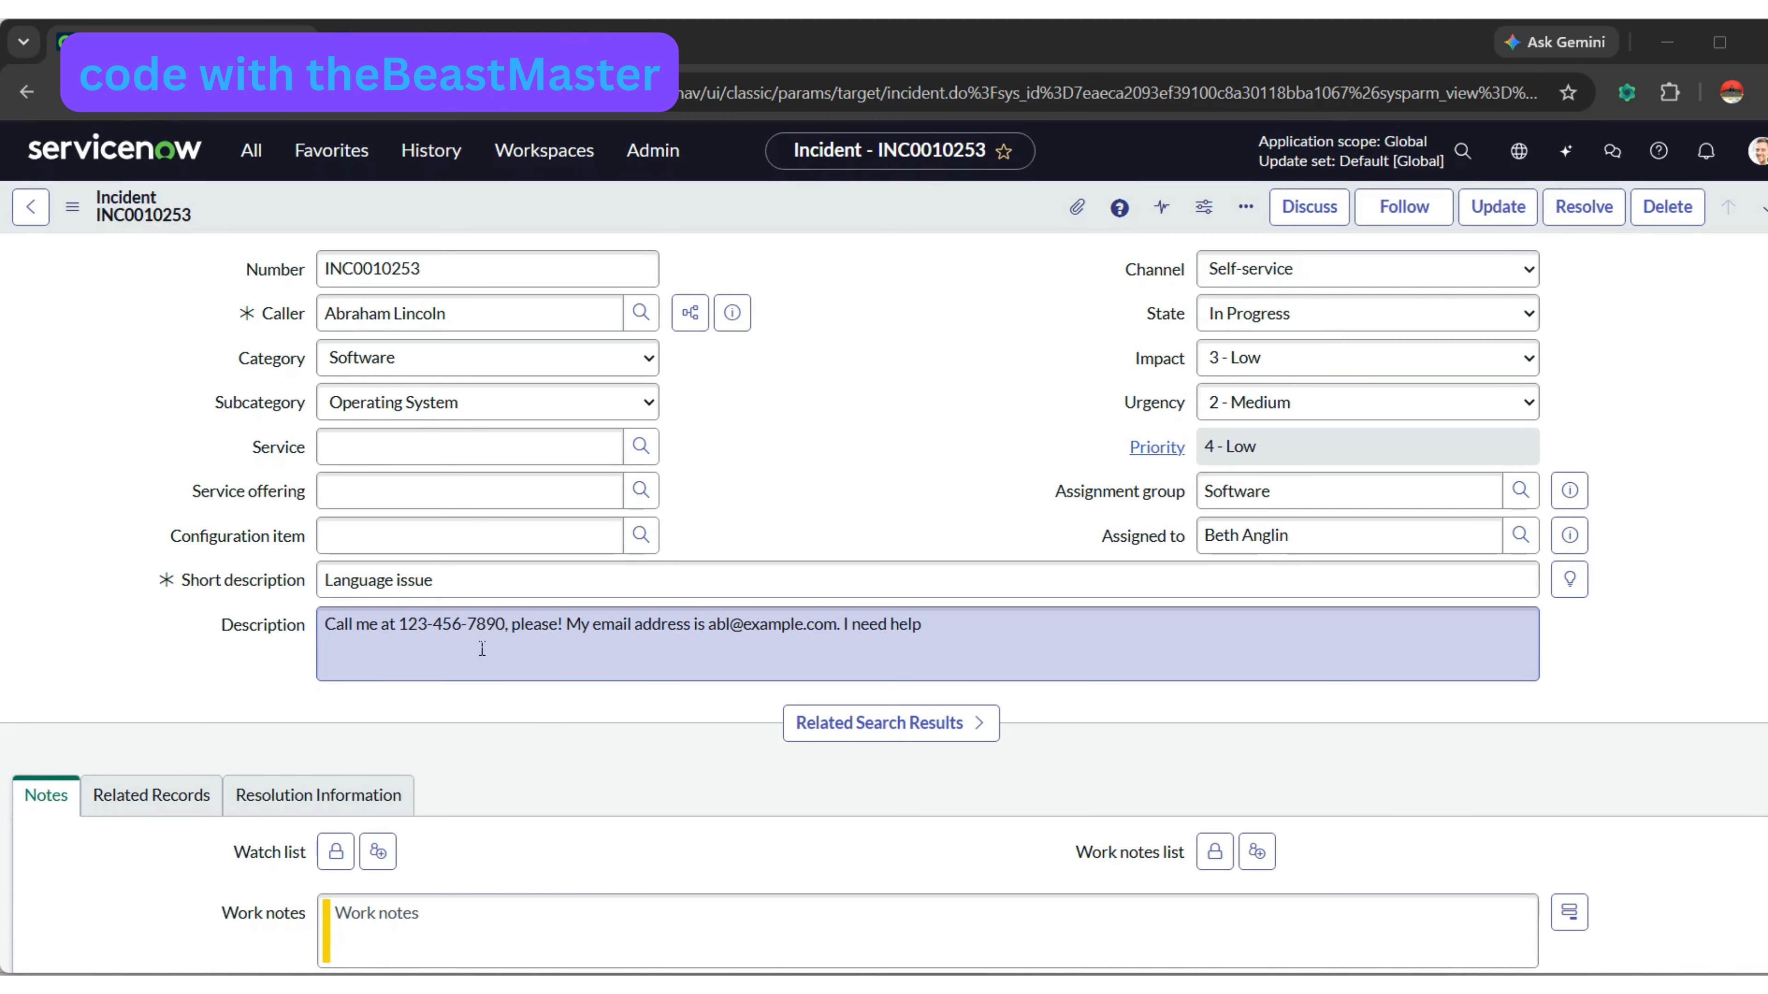
- Examine the phone number and e-mail address contained in the incident's description
{"action": "left_click_drag", "start_coordinate": [417, 625], "coordinate": [505, 625]}
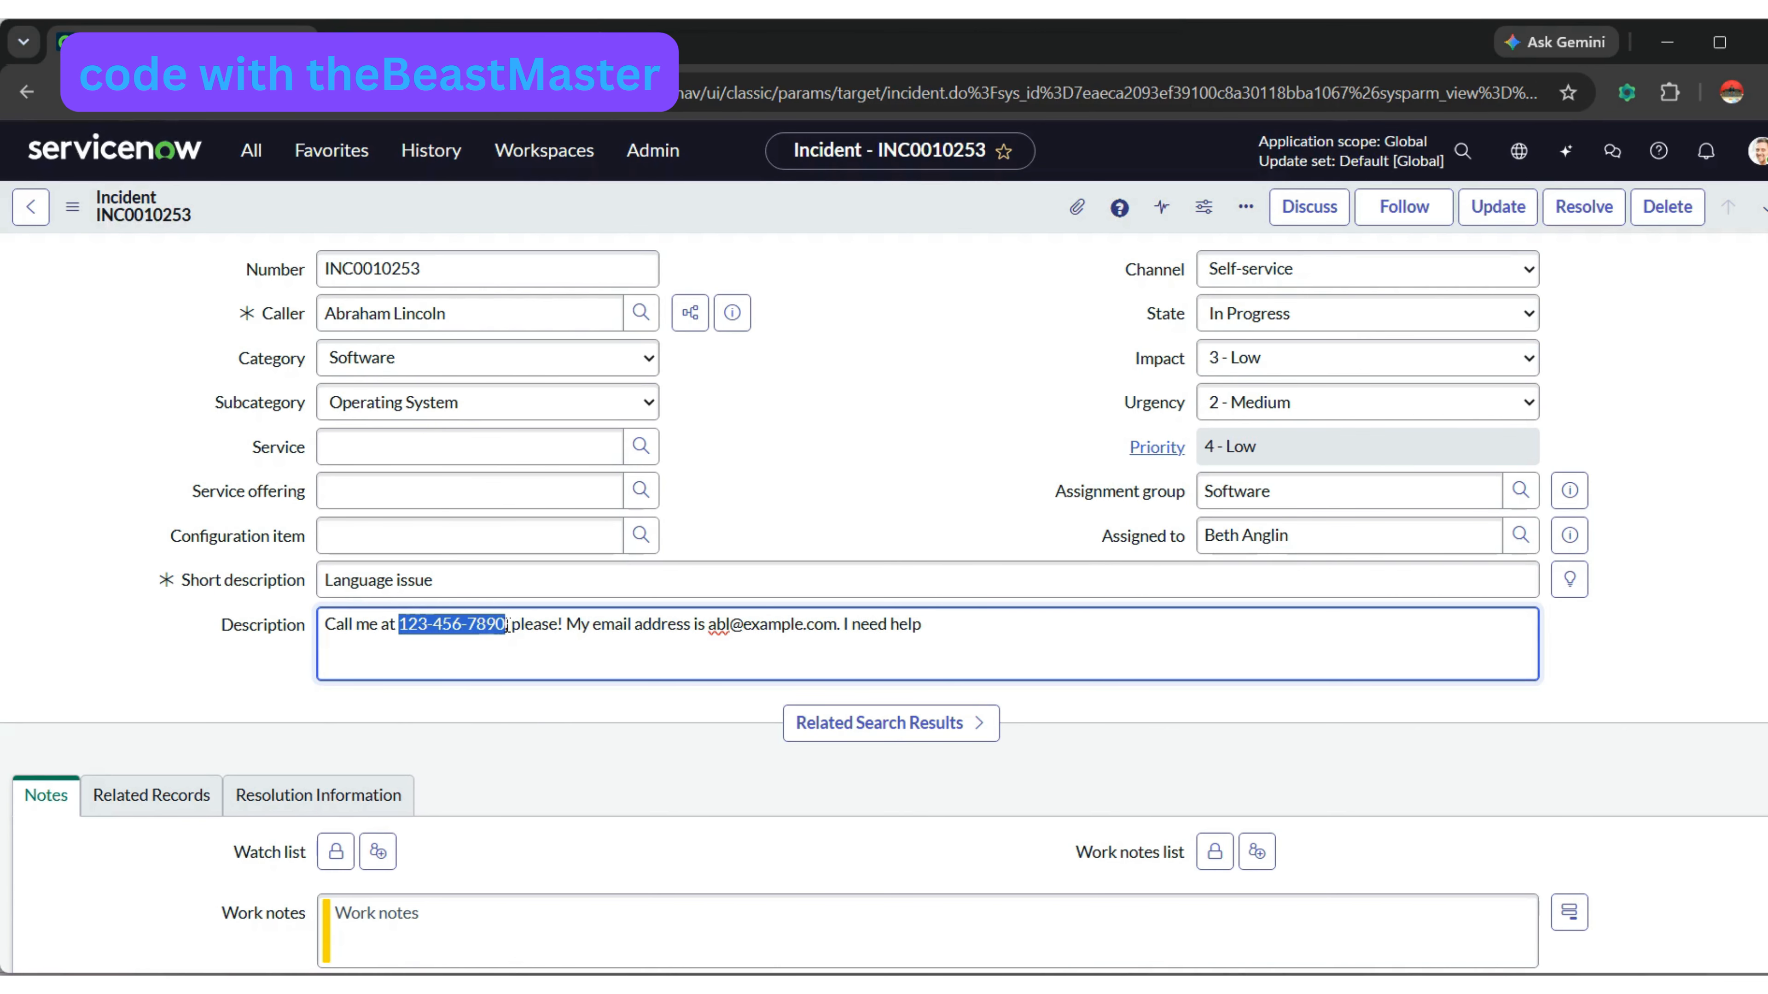
{"action": "left_click_drag", "start_coordinate": [708, 627], "coordinate": [840, 627]}
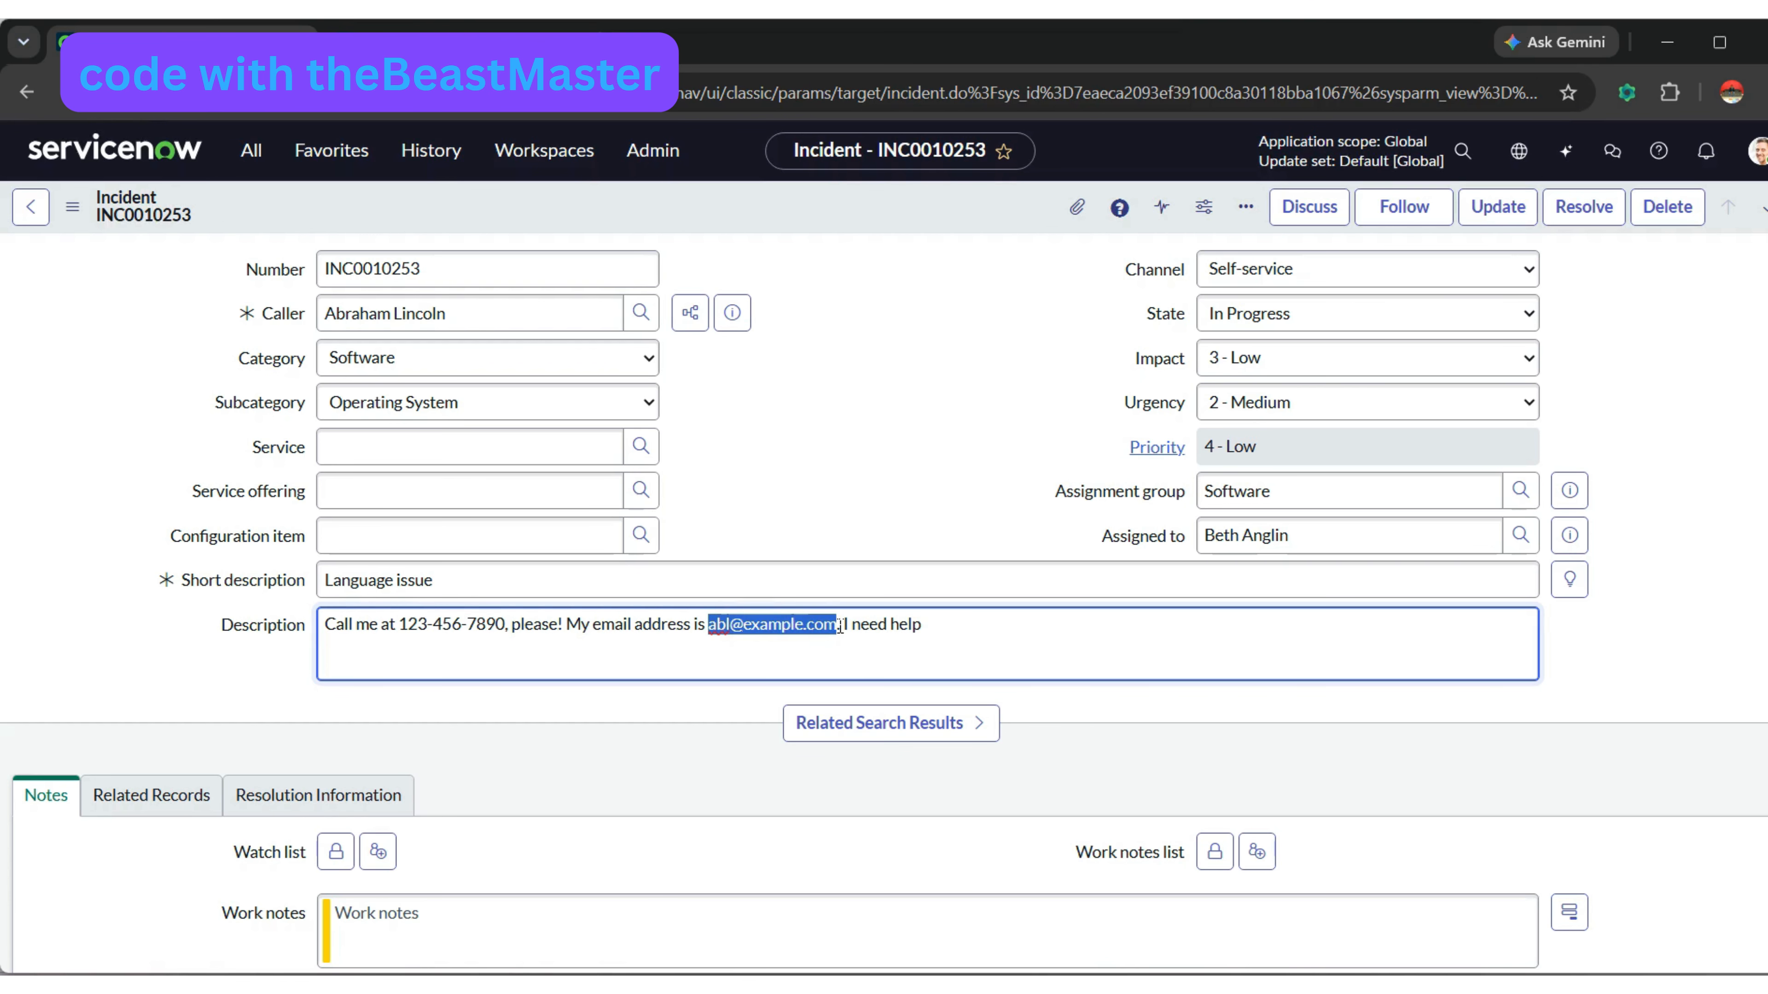
{"action": "left_click", "coordinate": [1018, 647]}
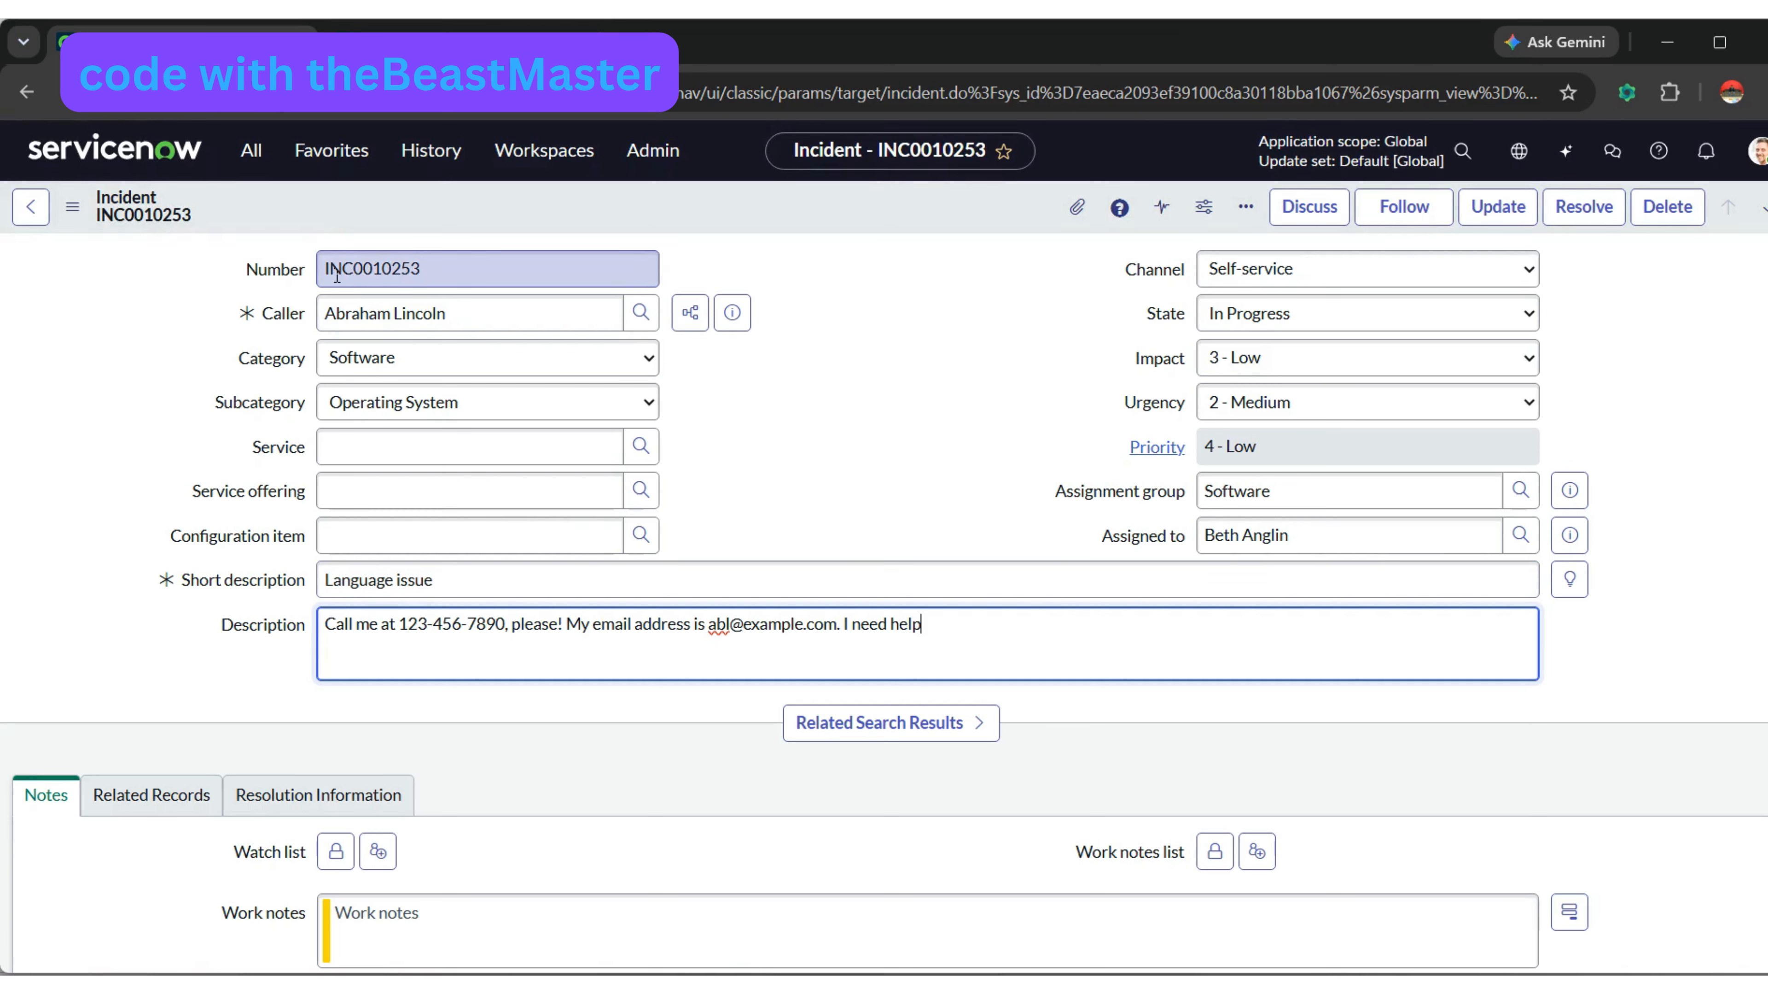
- Find AI Agent Studio with the navigator filter "ai agent st" and open its Create and manage page
{"action": "left_click", "coordinate": [253, 156]}
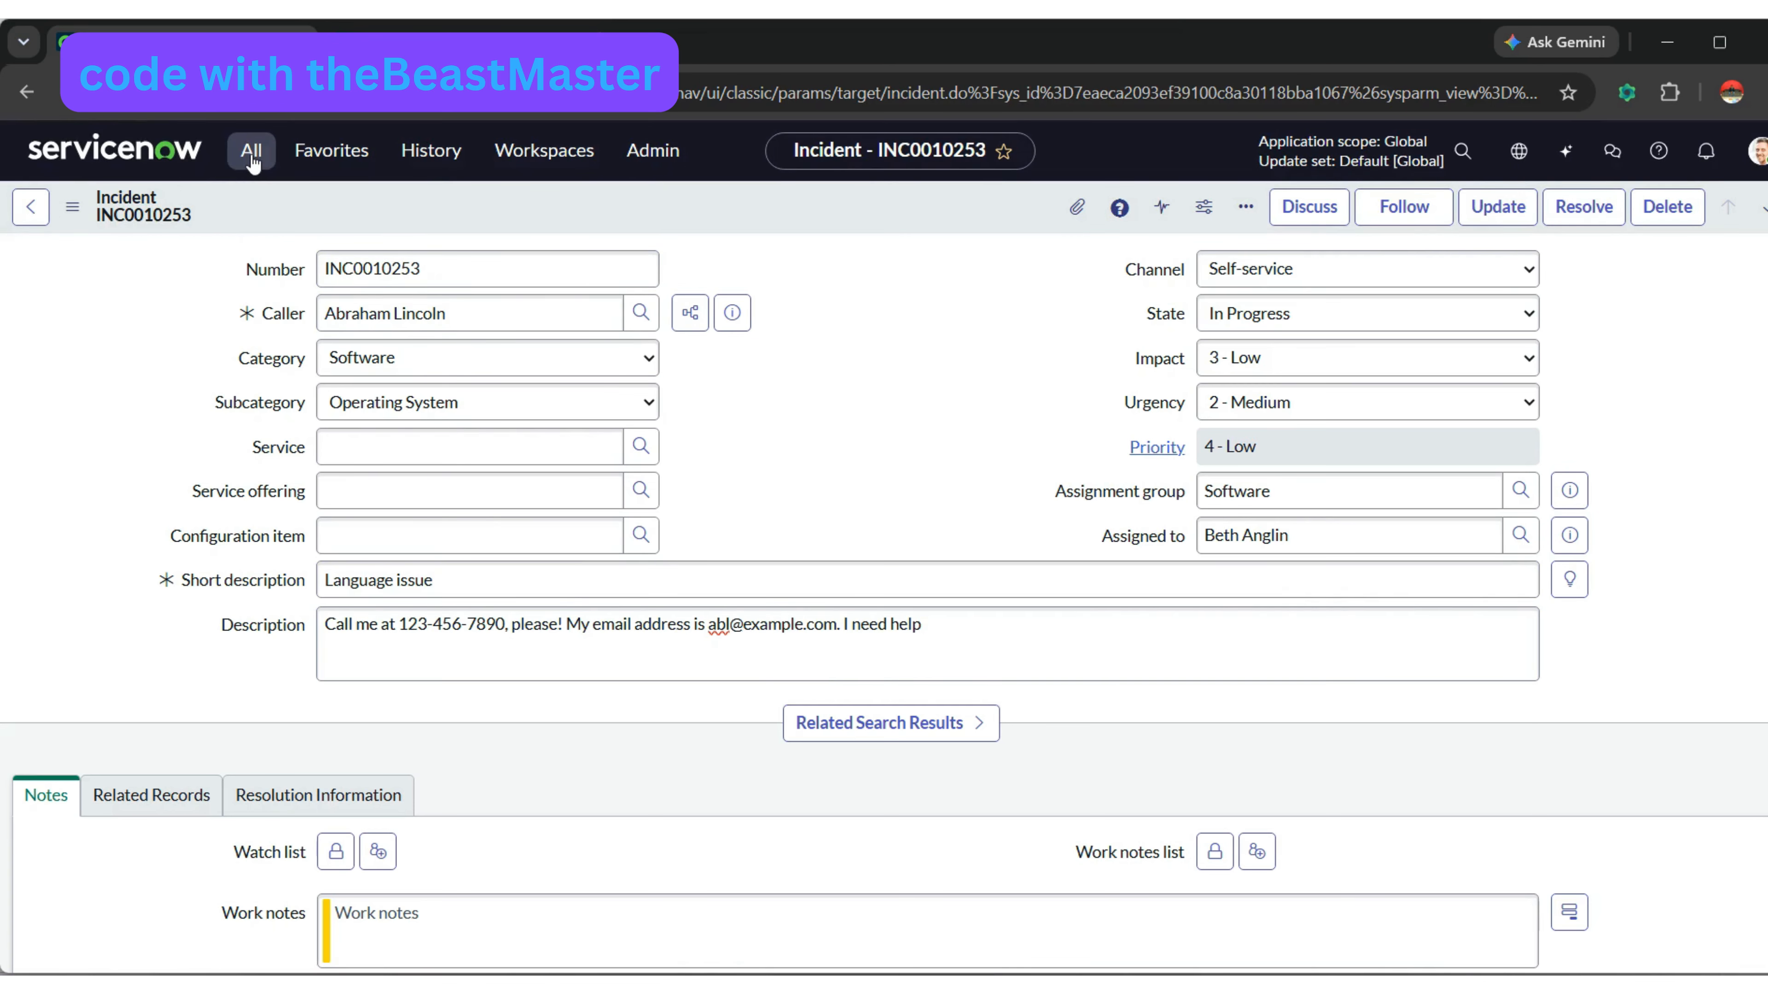
{"action": "left_click", "coordinate": [253, 156]}
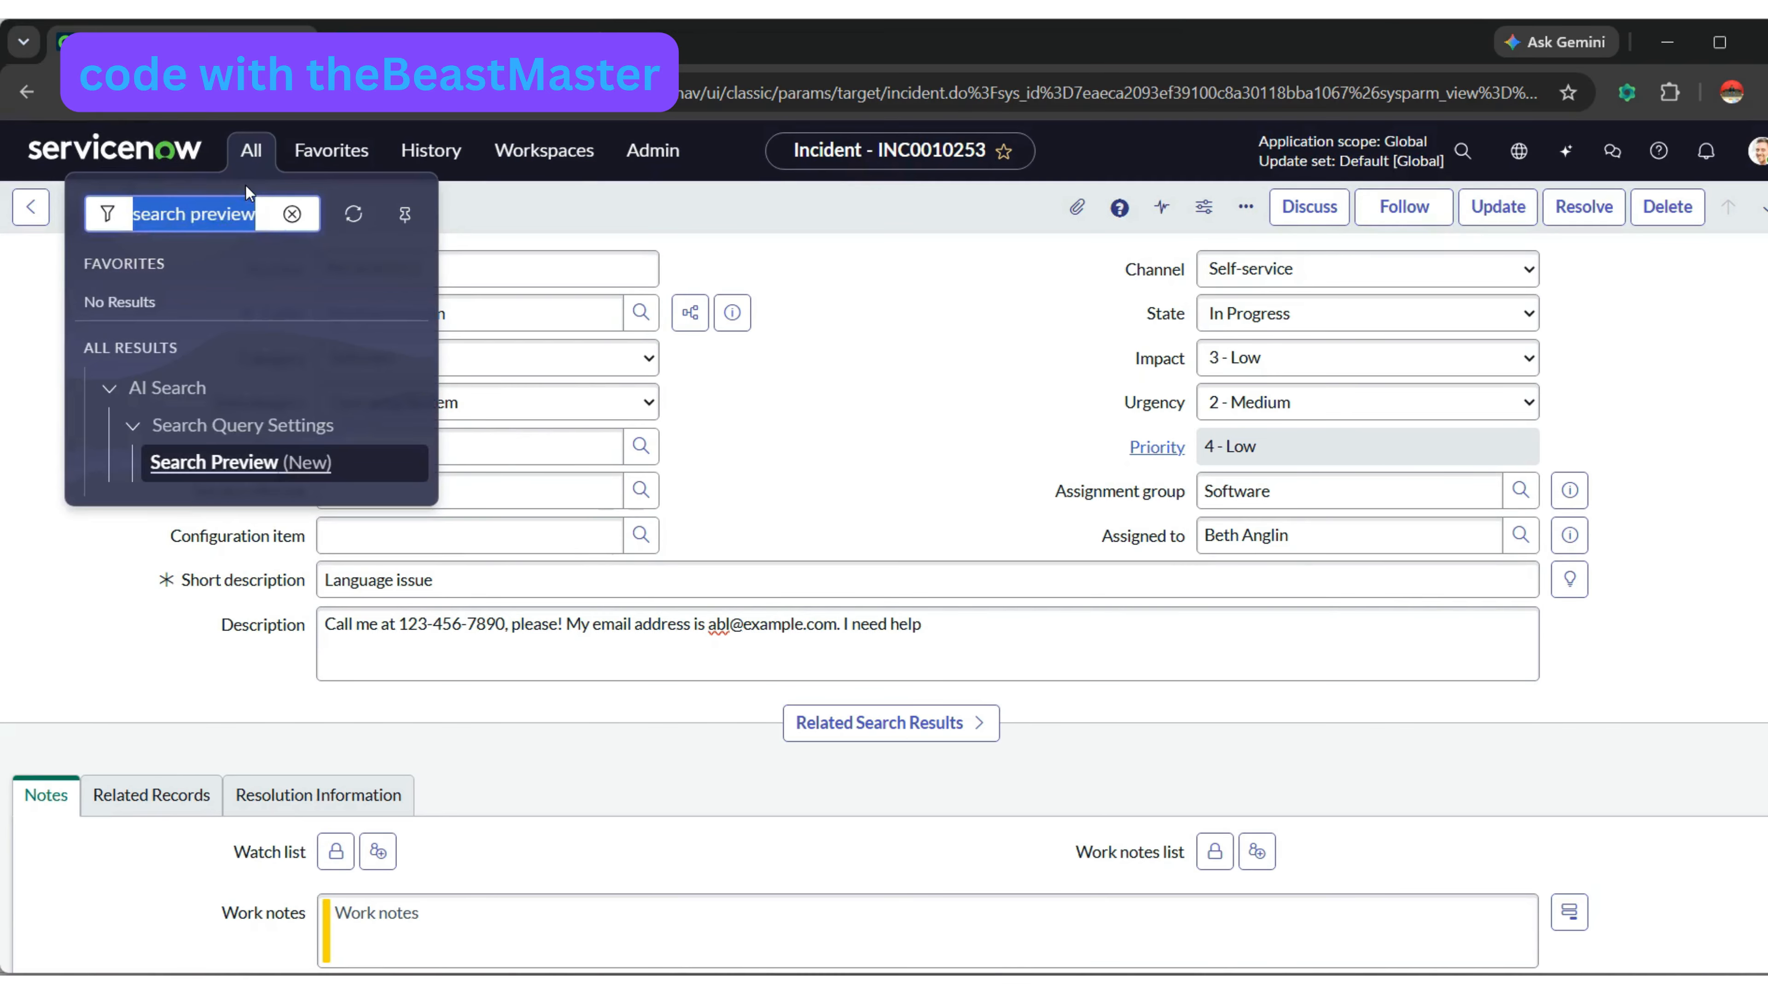
{"action": "type", "text": "ai a"}
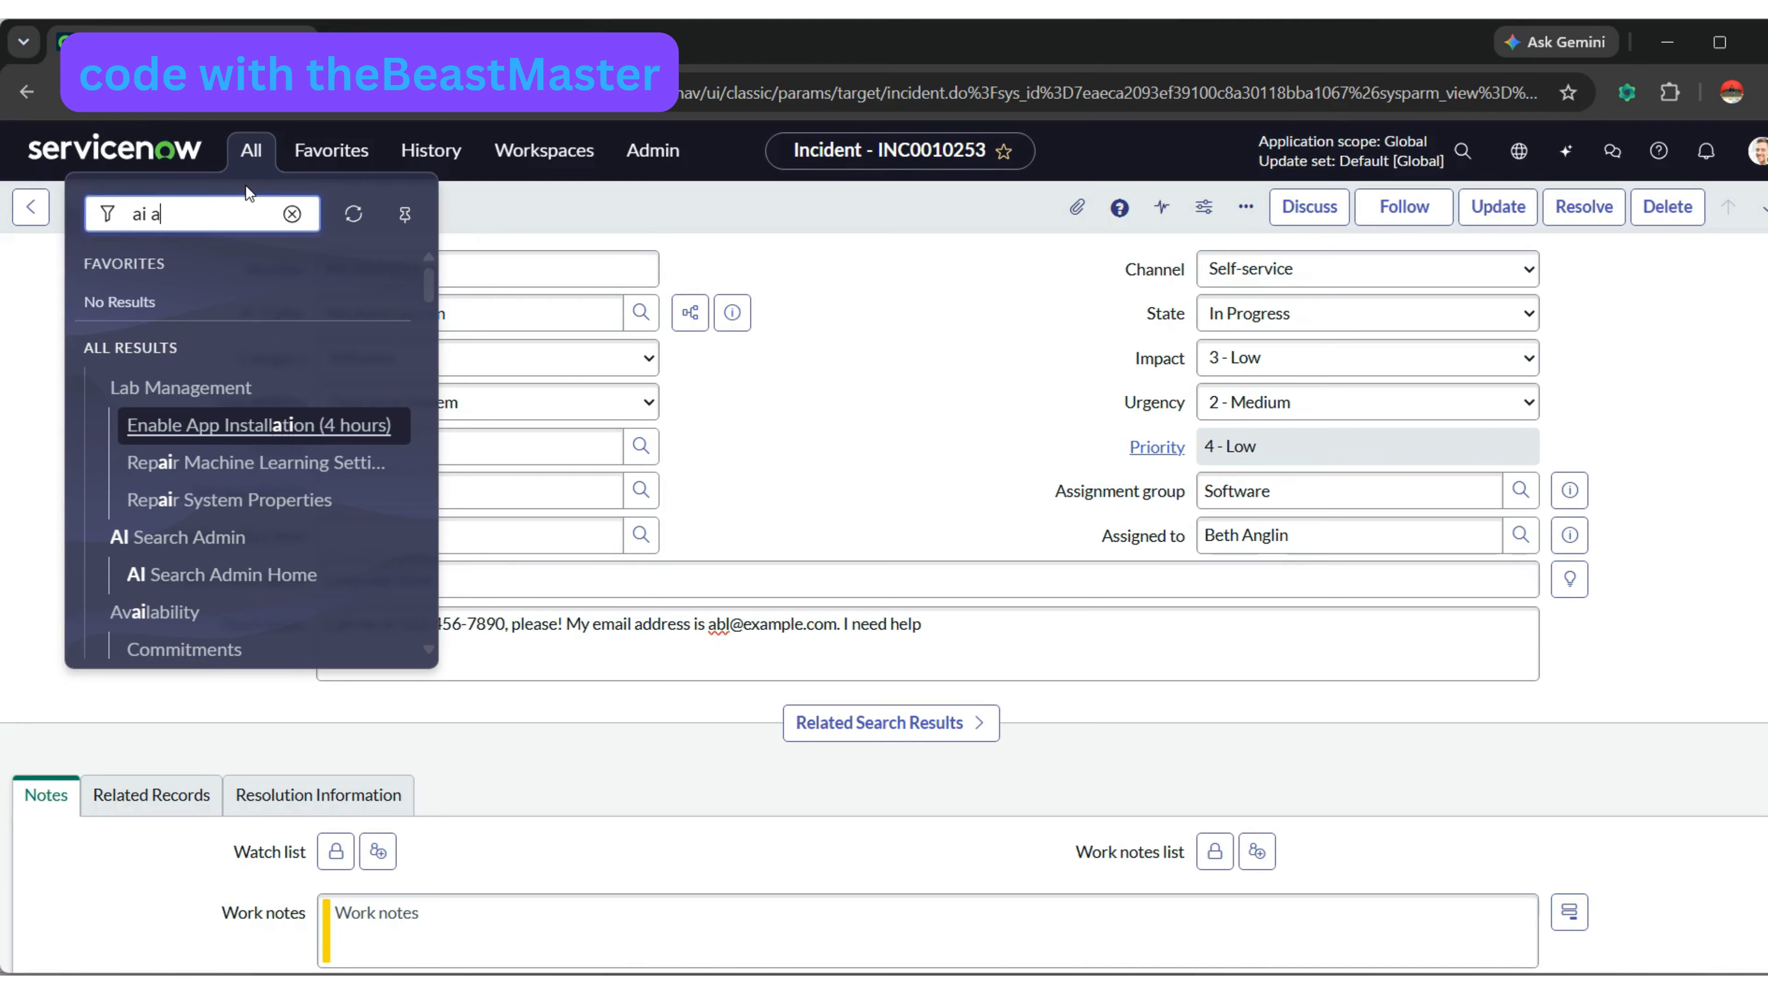
{"action": "type", "text": "gent st"}
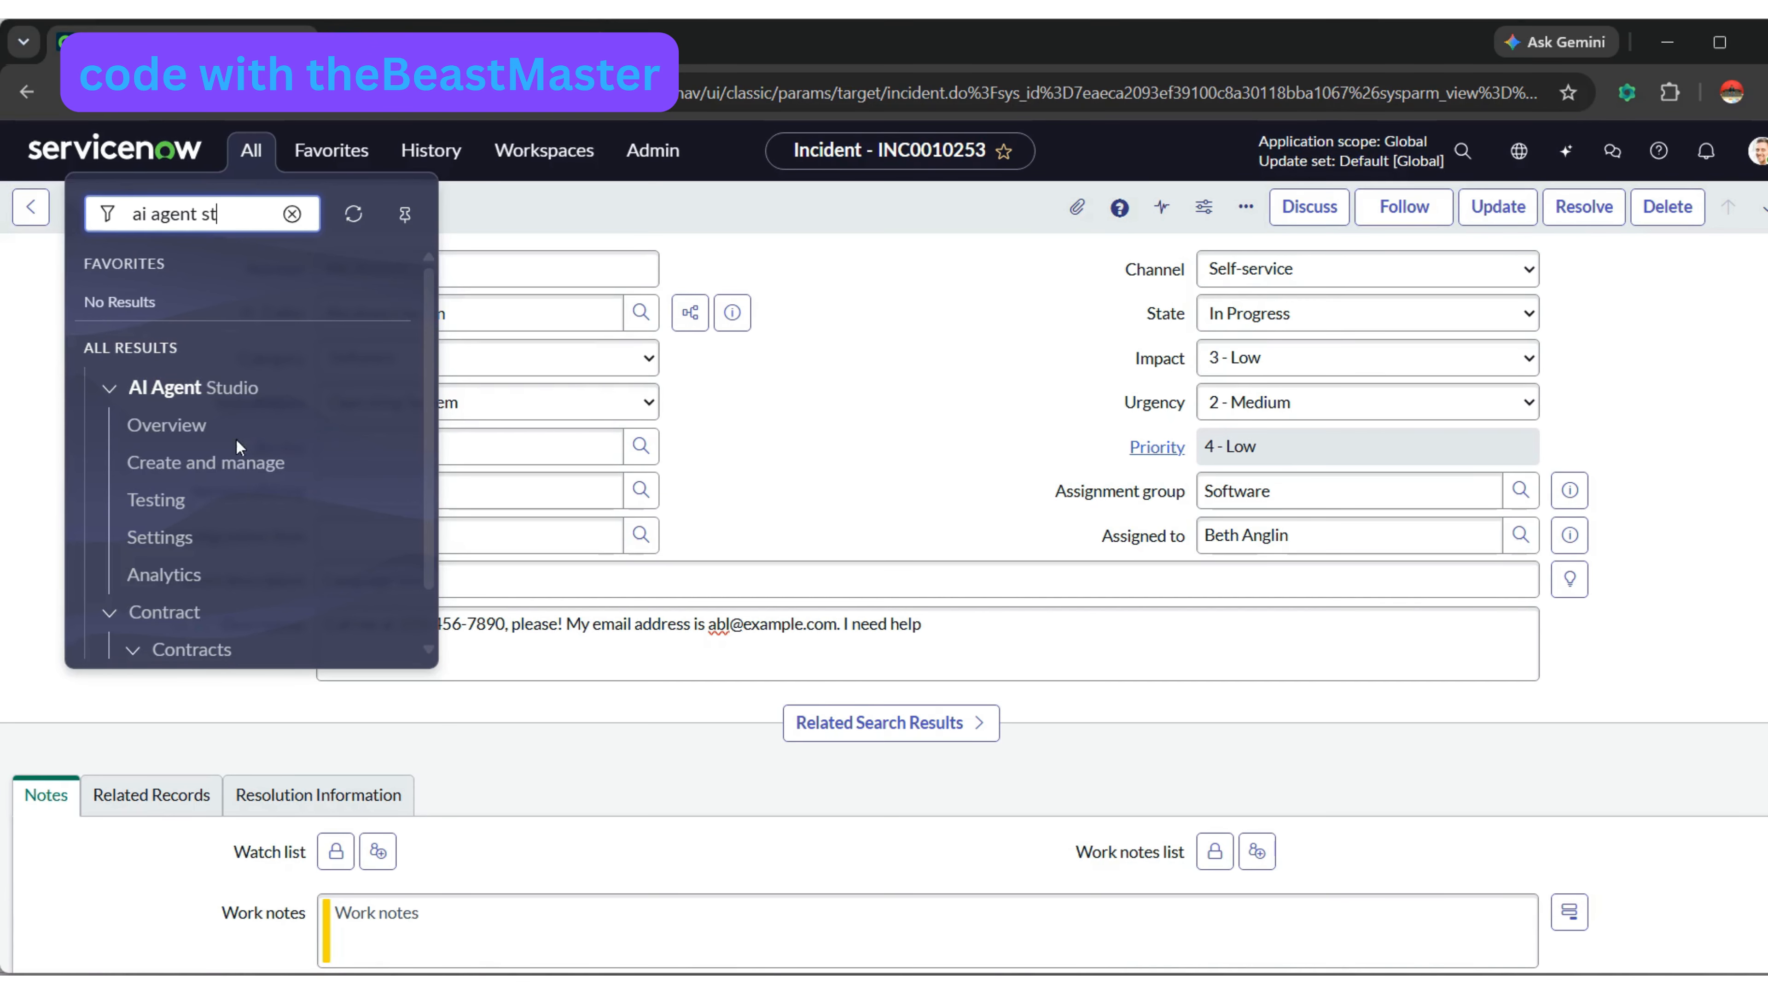
{"action": "left_click", "coordinate": [218, 476]}
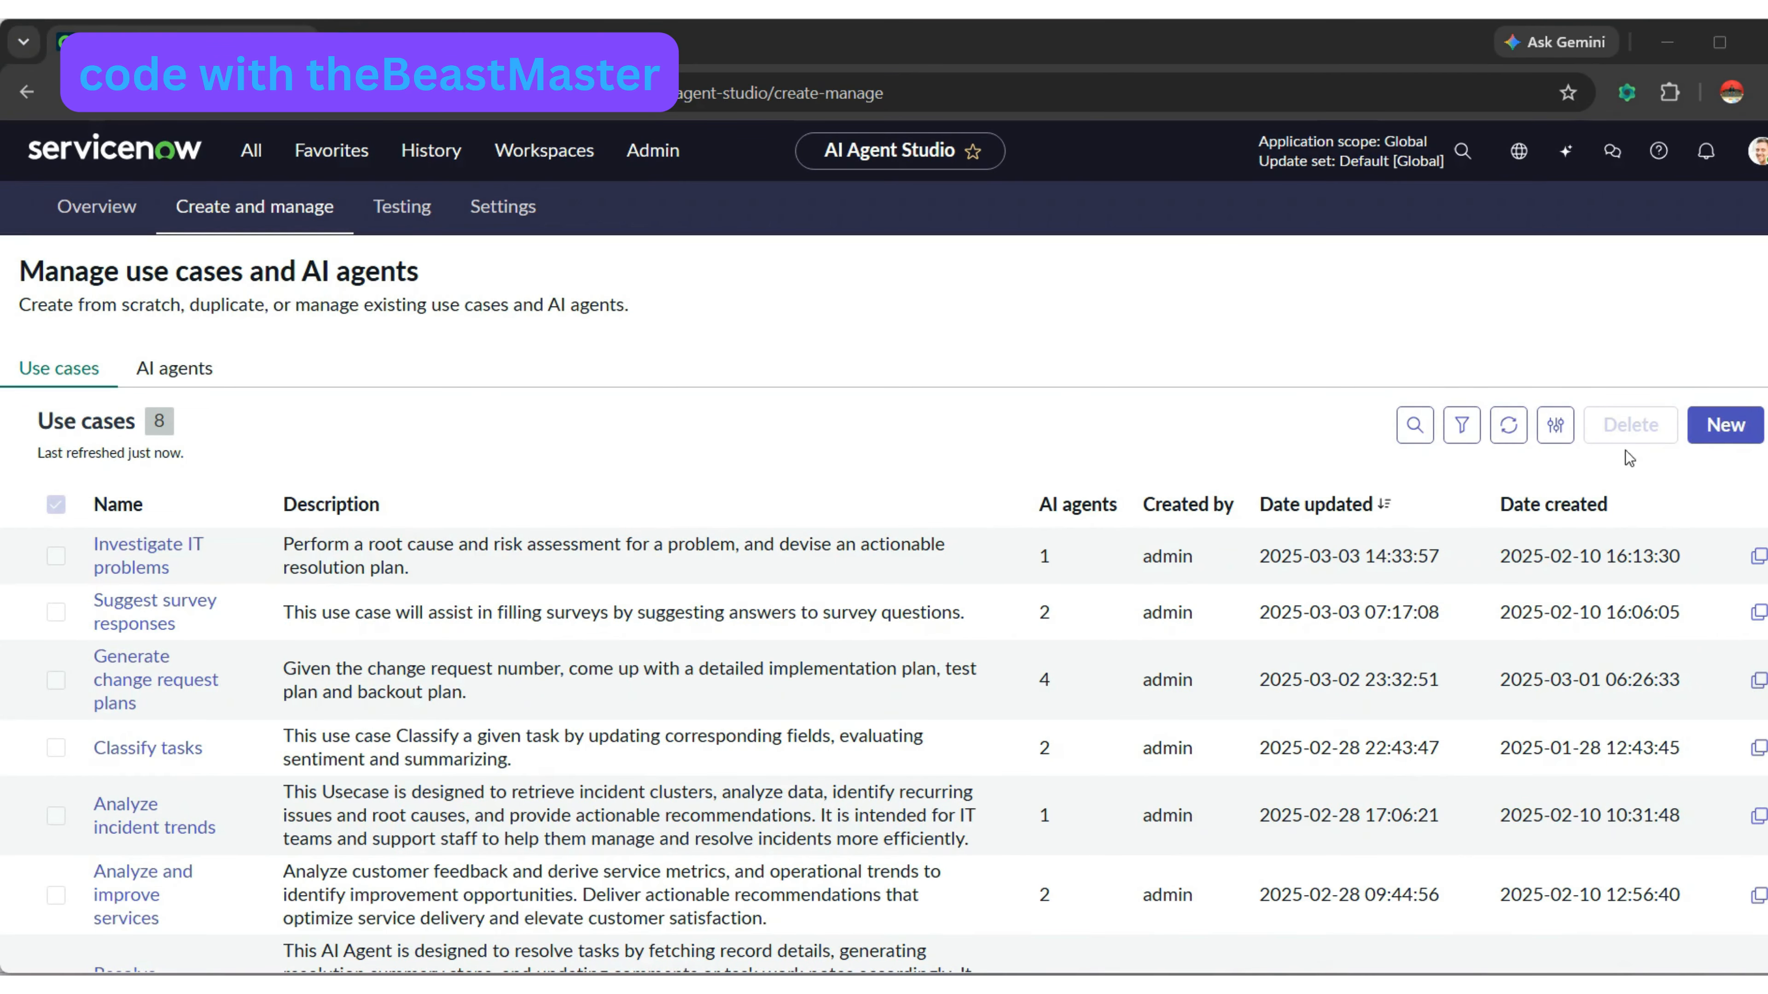
- Start a new use case and name it "Ticket remediator"
{"action": "left_click", "coordinate": [1725, 427]}
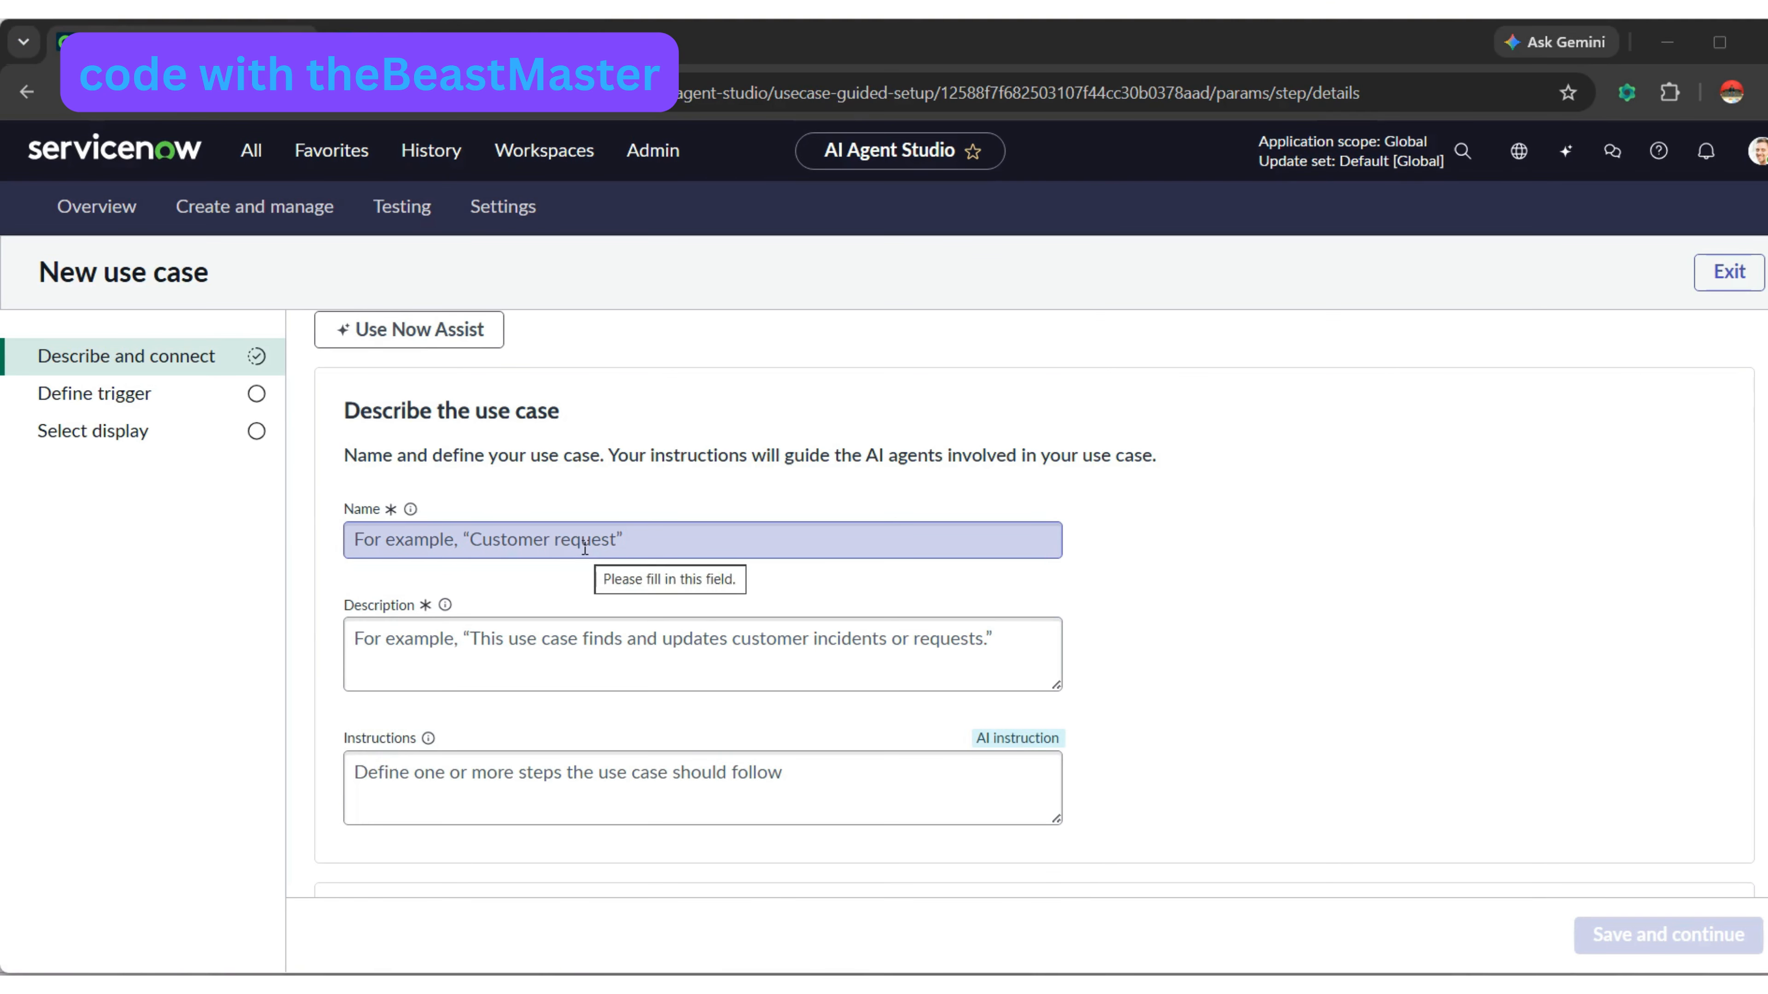
{"action": "left_click", "coordinate": [584, 549]}
{"action": "type", "text": "Ticket re"}
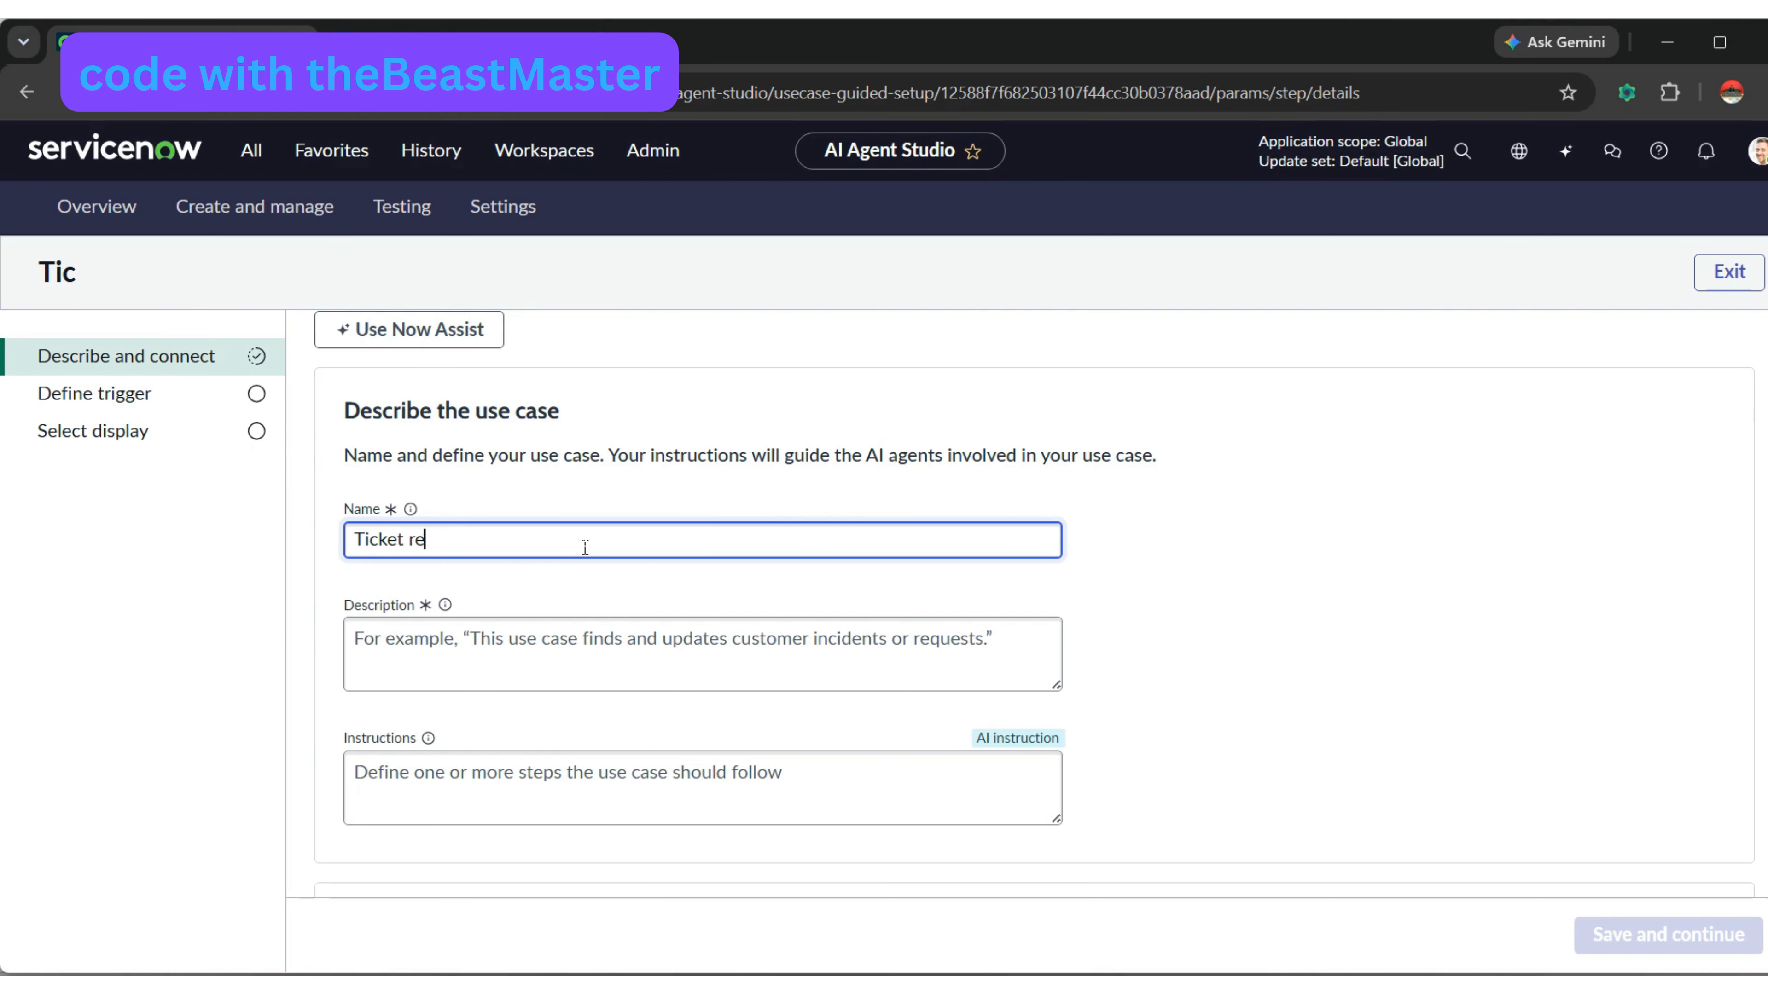
{"action": "type", "text": "mediator"}
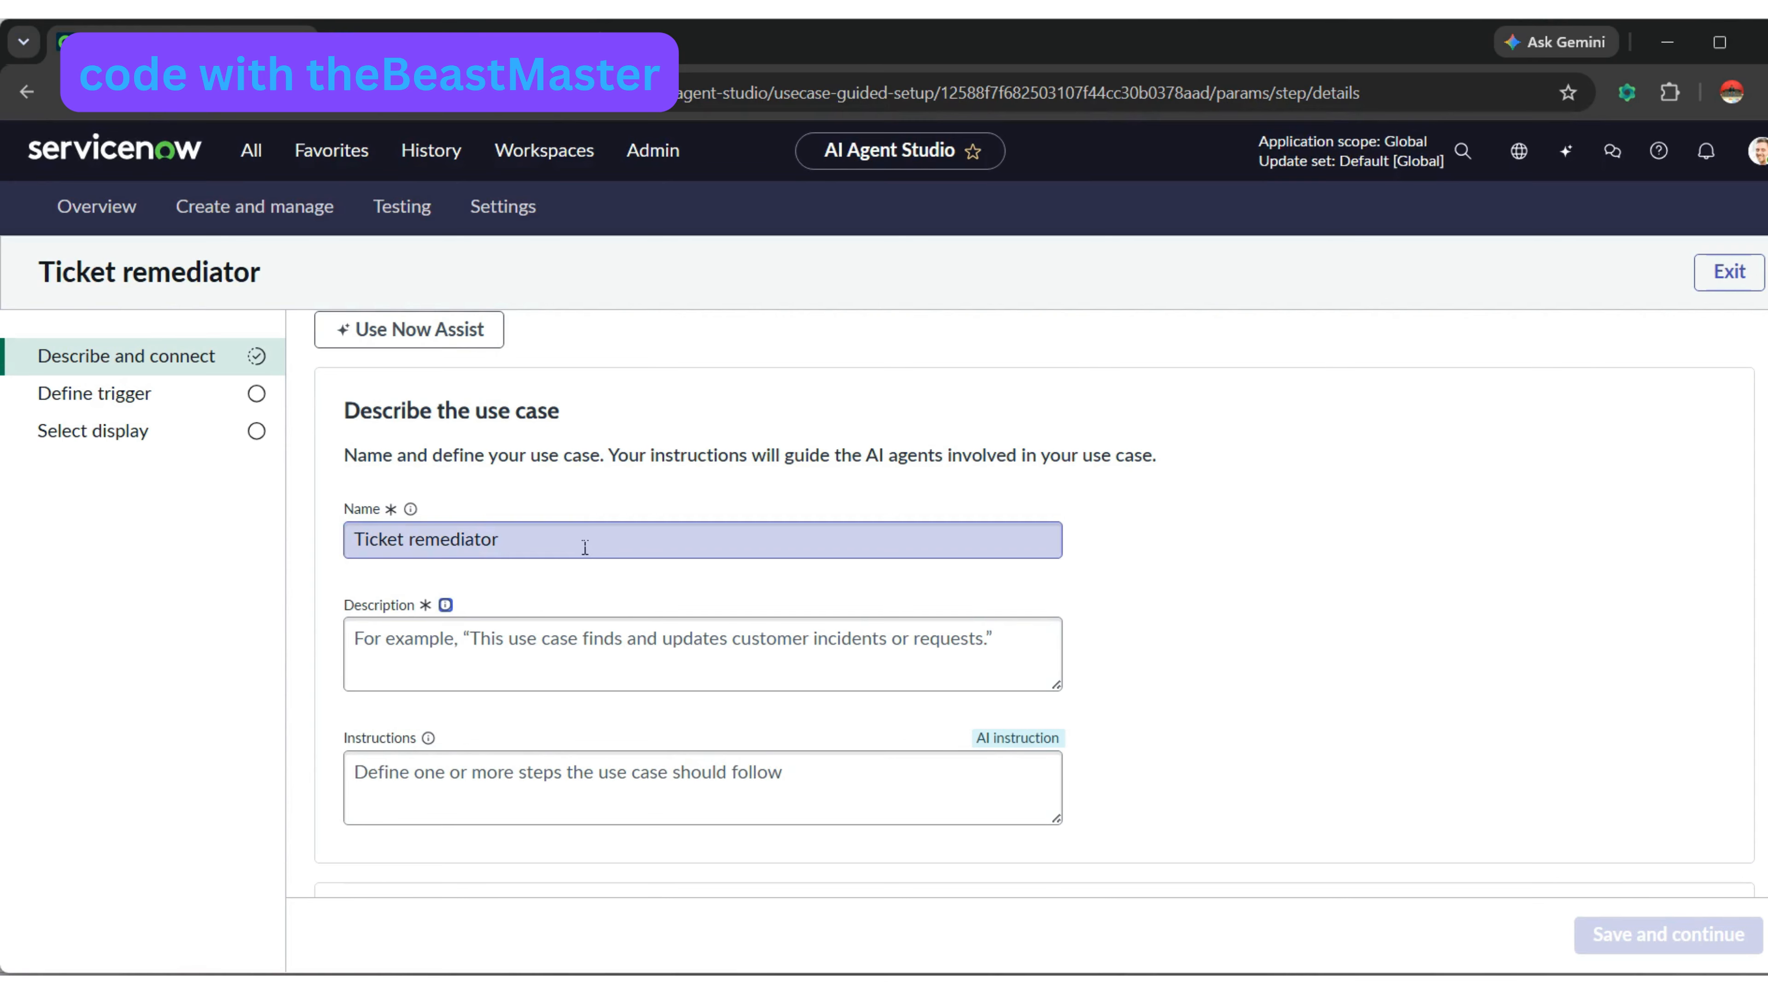
- Enter the description "Remove personally identifiable information from the ticket and guide the user" and a Step 1 instruction to scrub PII from the incident description
{"action": "left_click", "coordinate": [552, 638]}
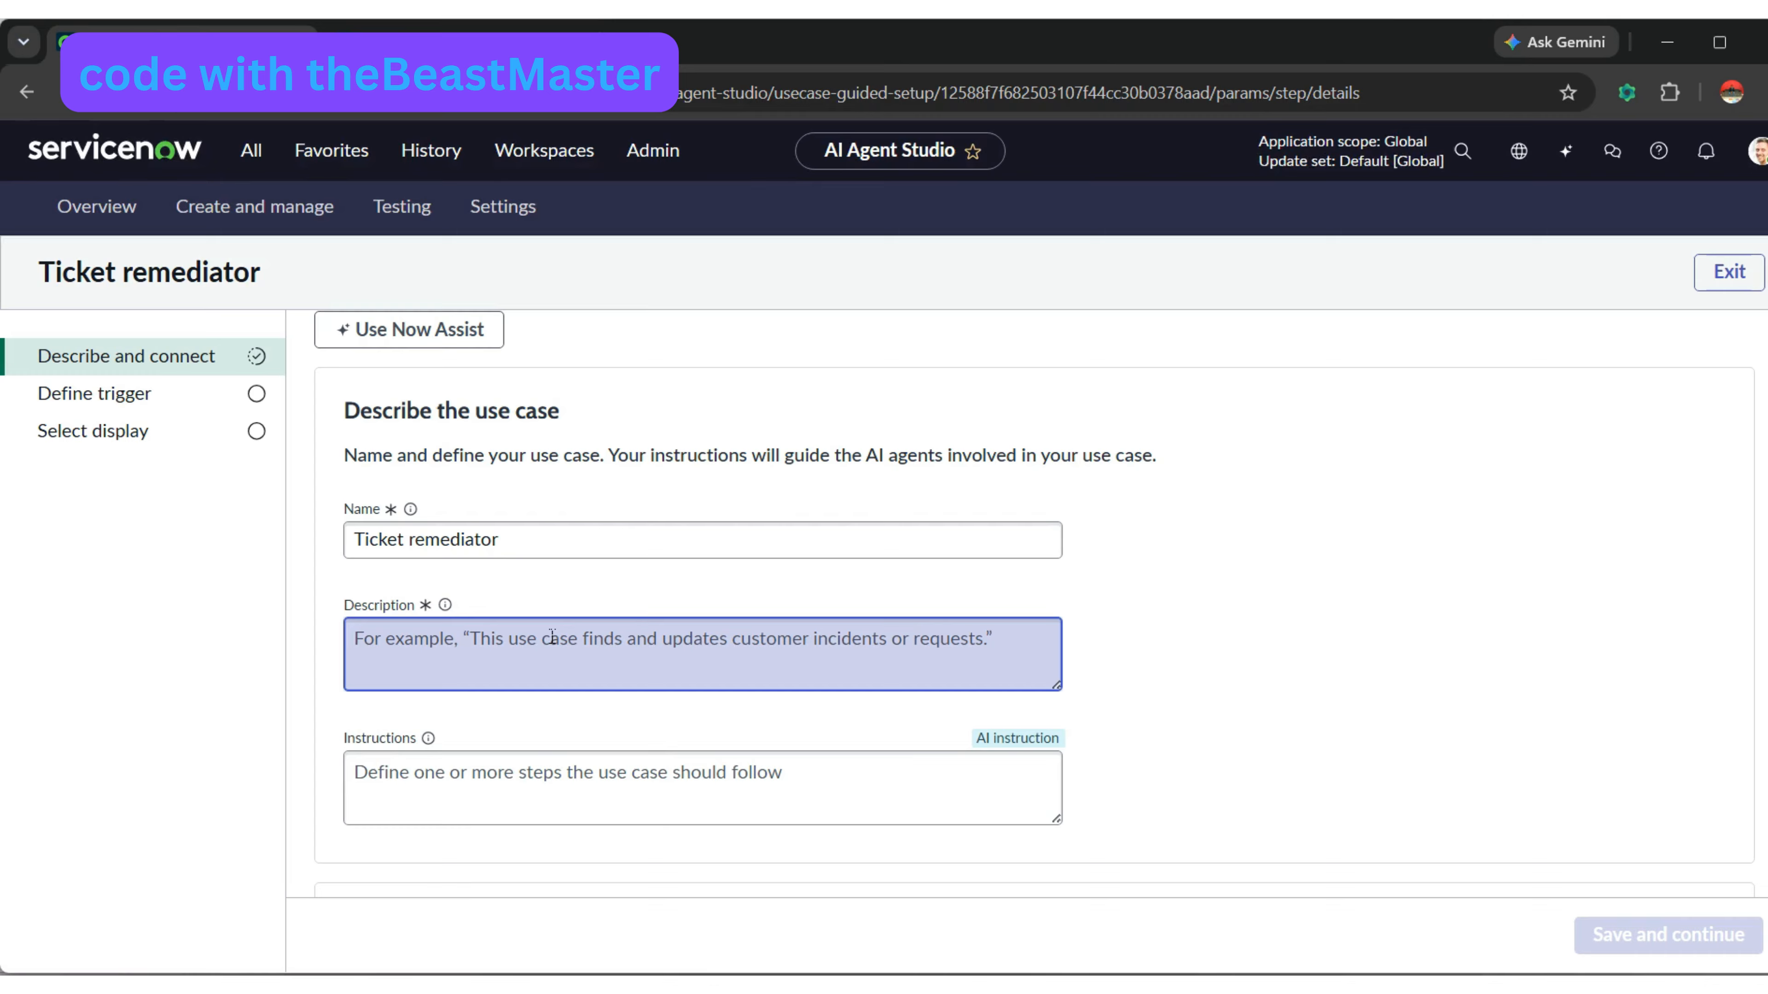
{"action": "scroll", "coordinate": [1456, 604], "scroll_direction": "down", "scroll_amount": 2}
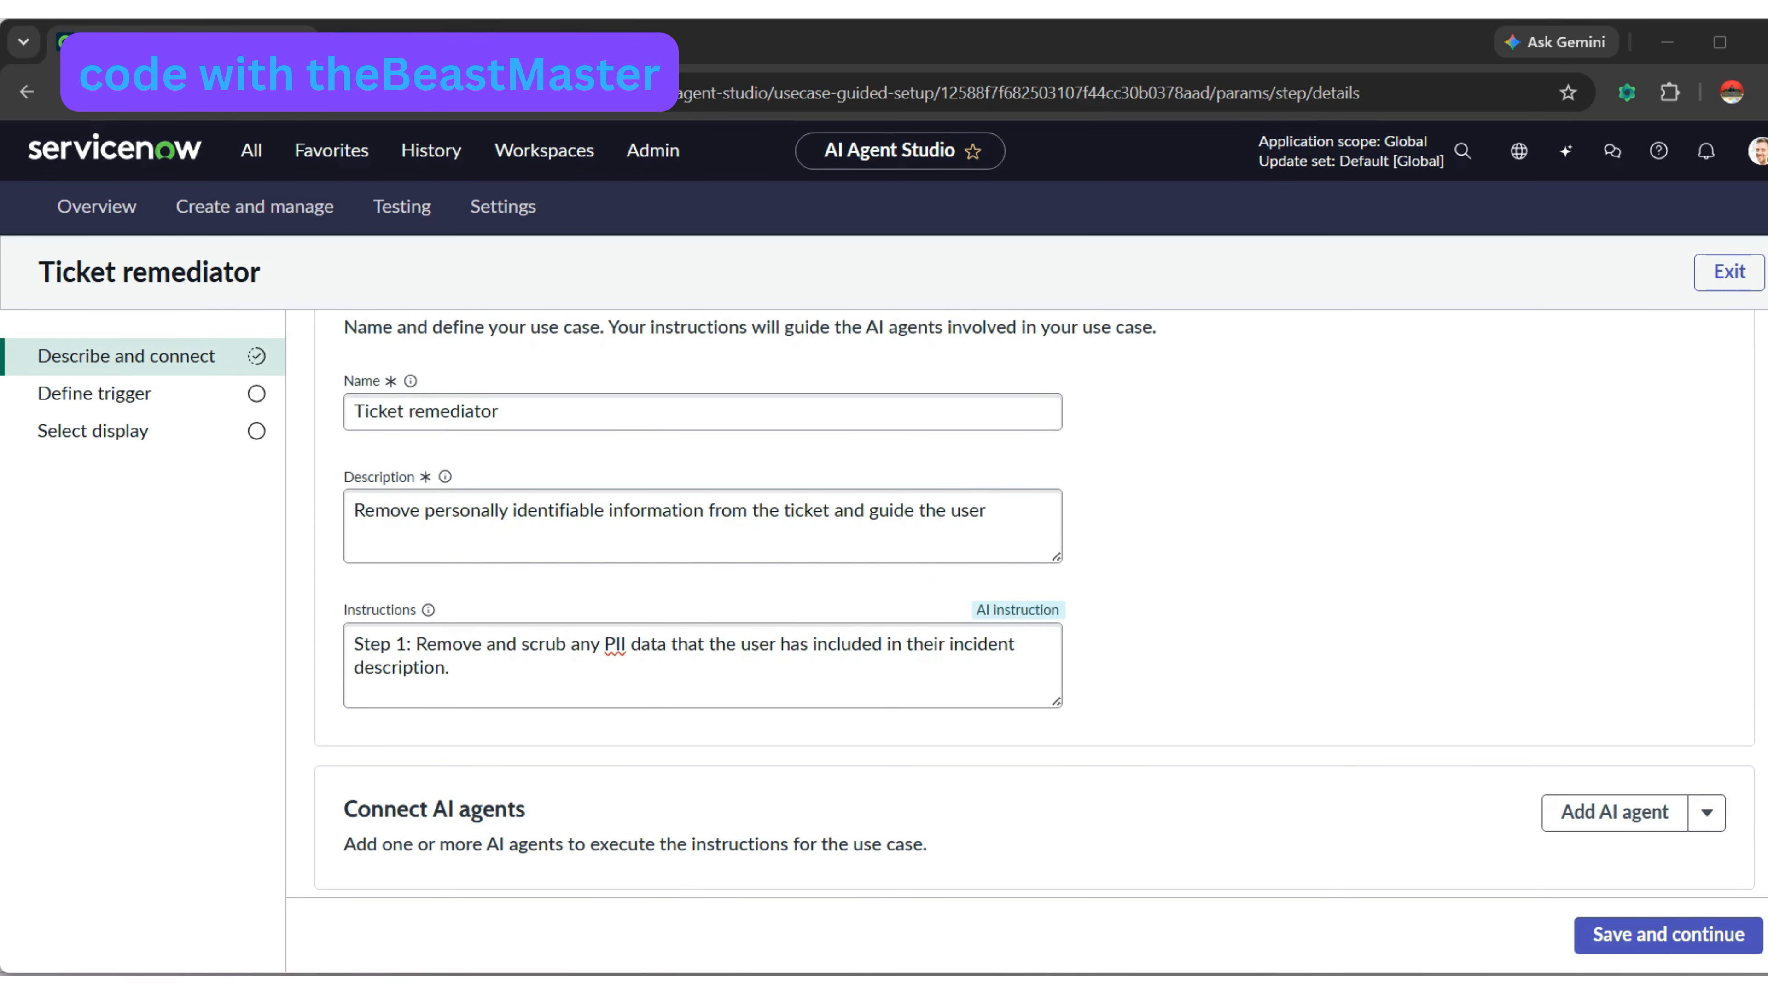
{"action": "left_click", "coordinate": [451, 669]}
{"action": "scroll", "coordinate": [1036, 605], "scroll_direction": "down", "scroll_amount": 3}
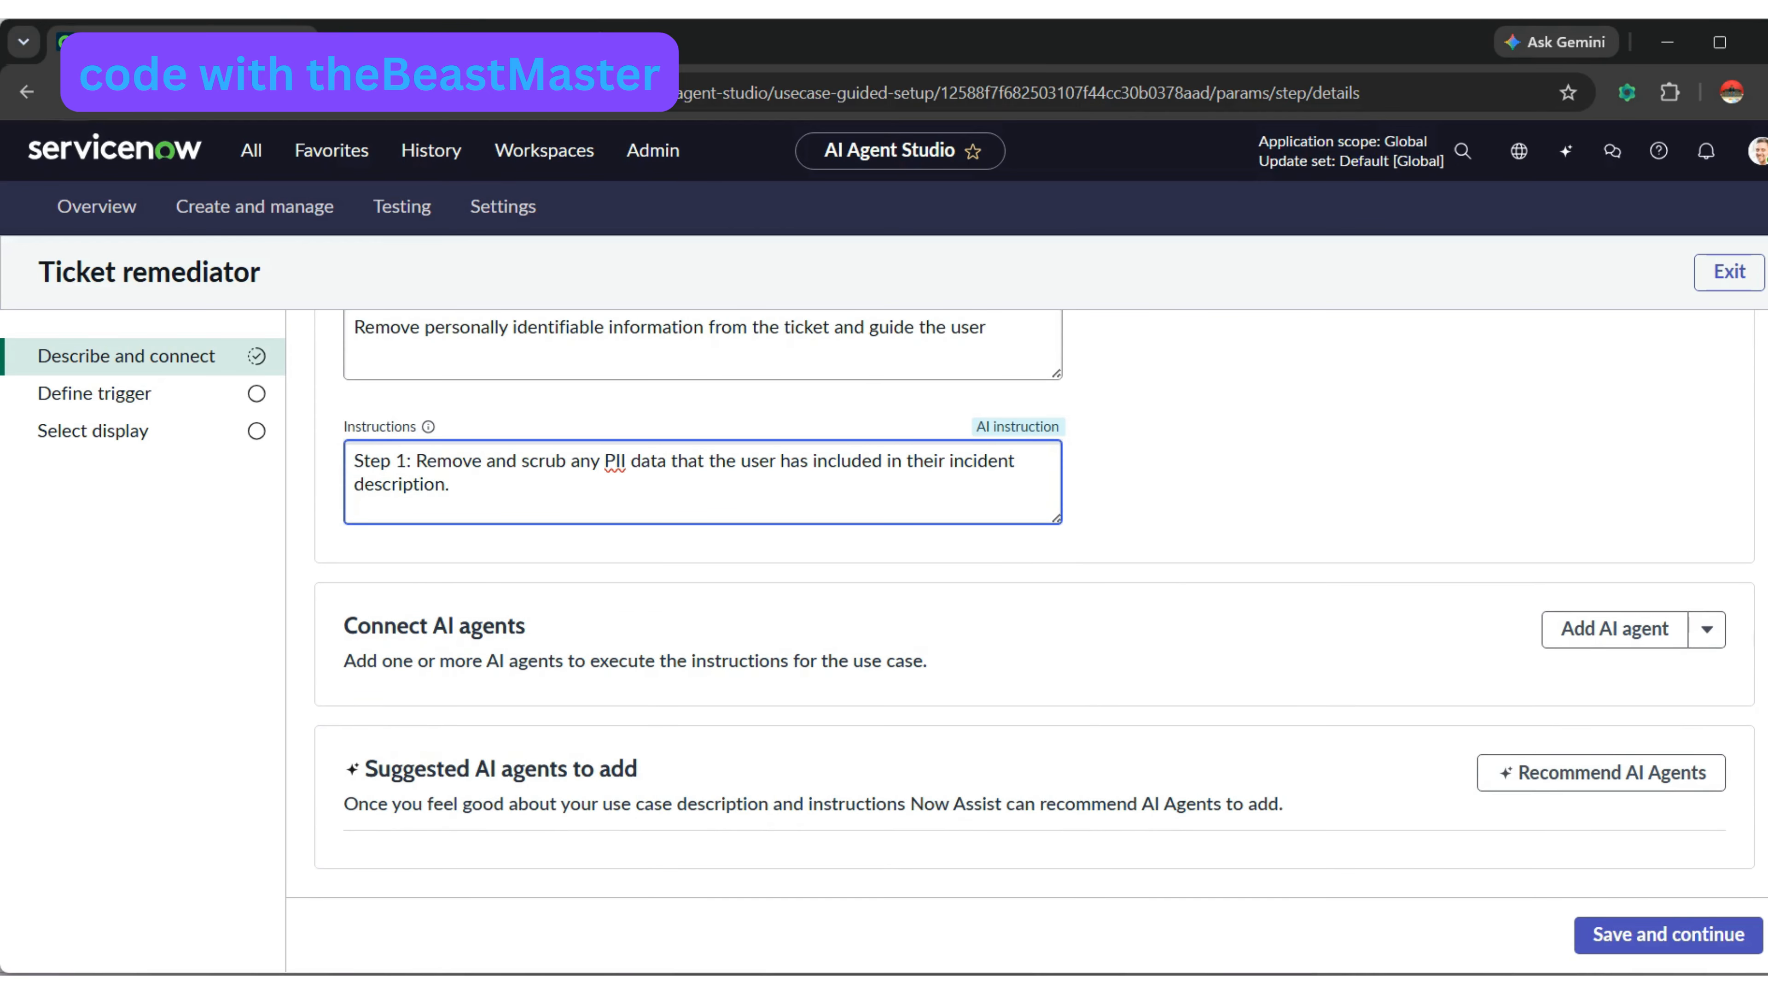
{"action": "left_click", "coordinate": [1629, 930]}
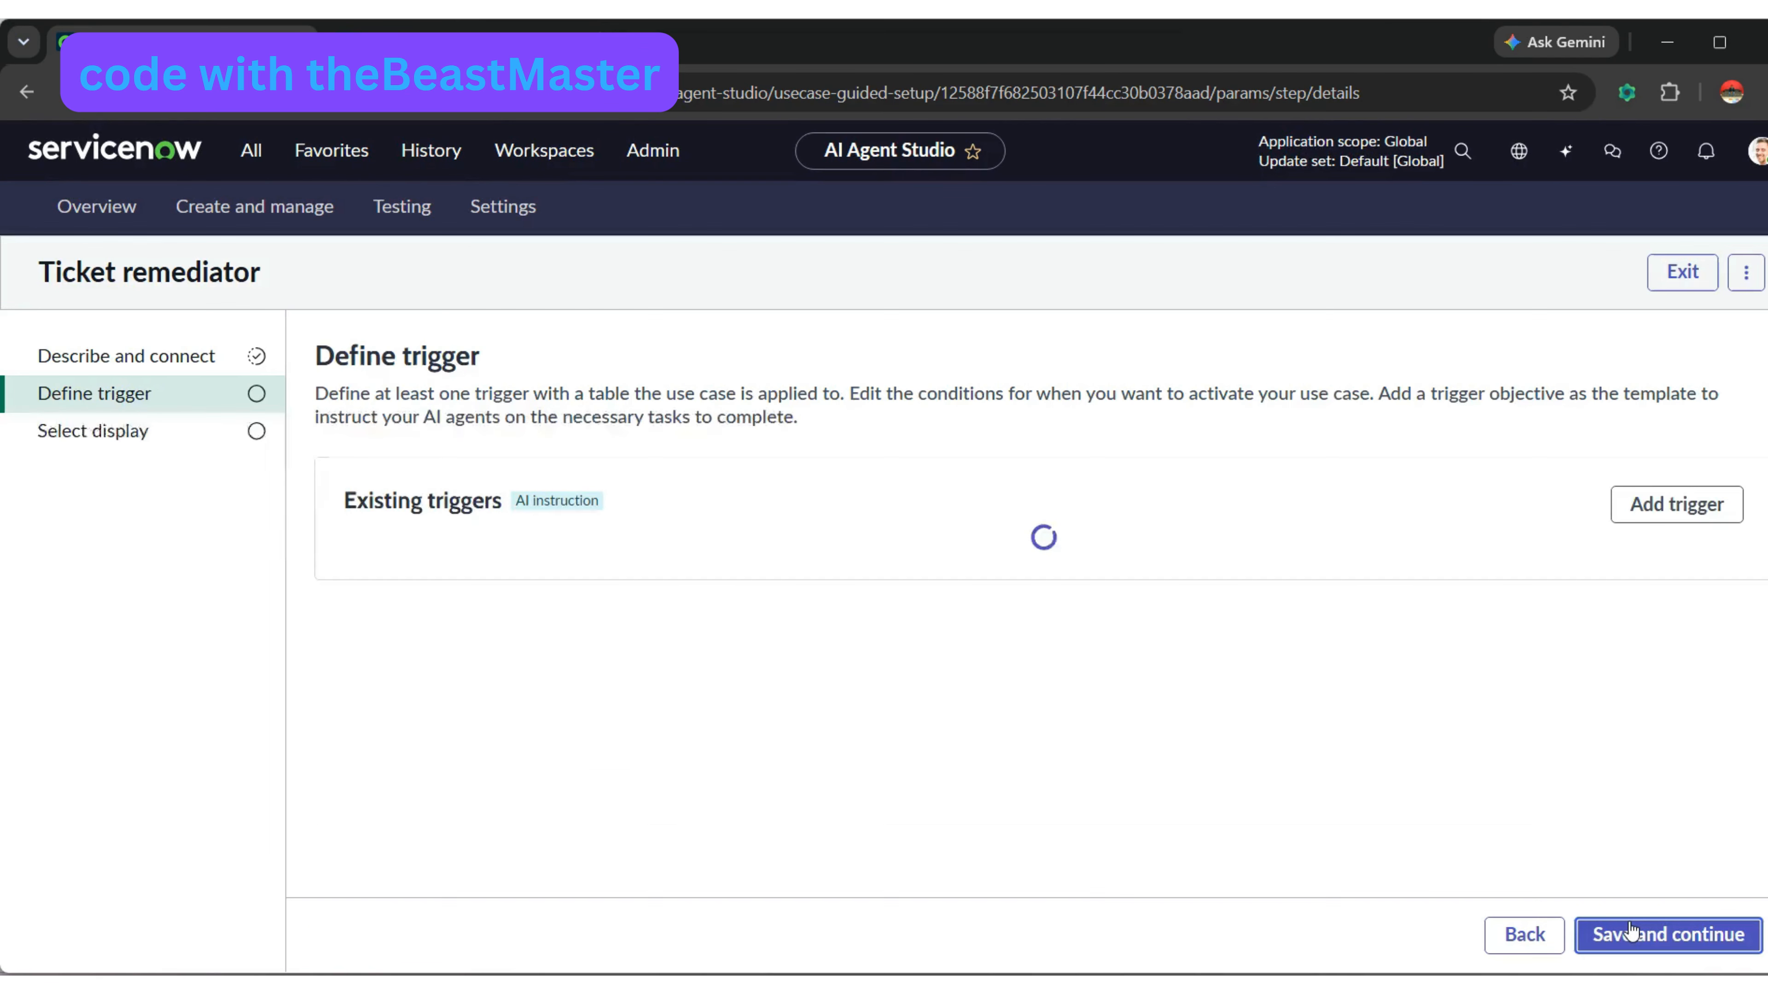
- Continue without defining a trigger, enable display in the Now Assist panel, and save the use case for testing
{"action": "left_click", "coordinate": [1628, 933]}
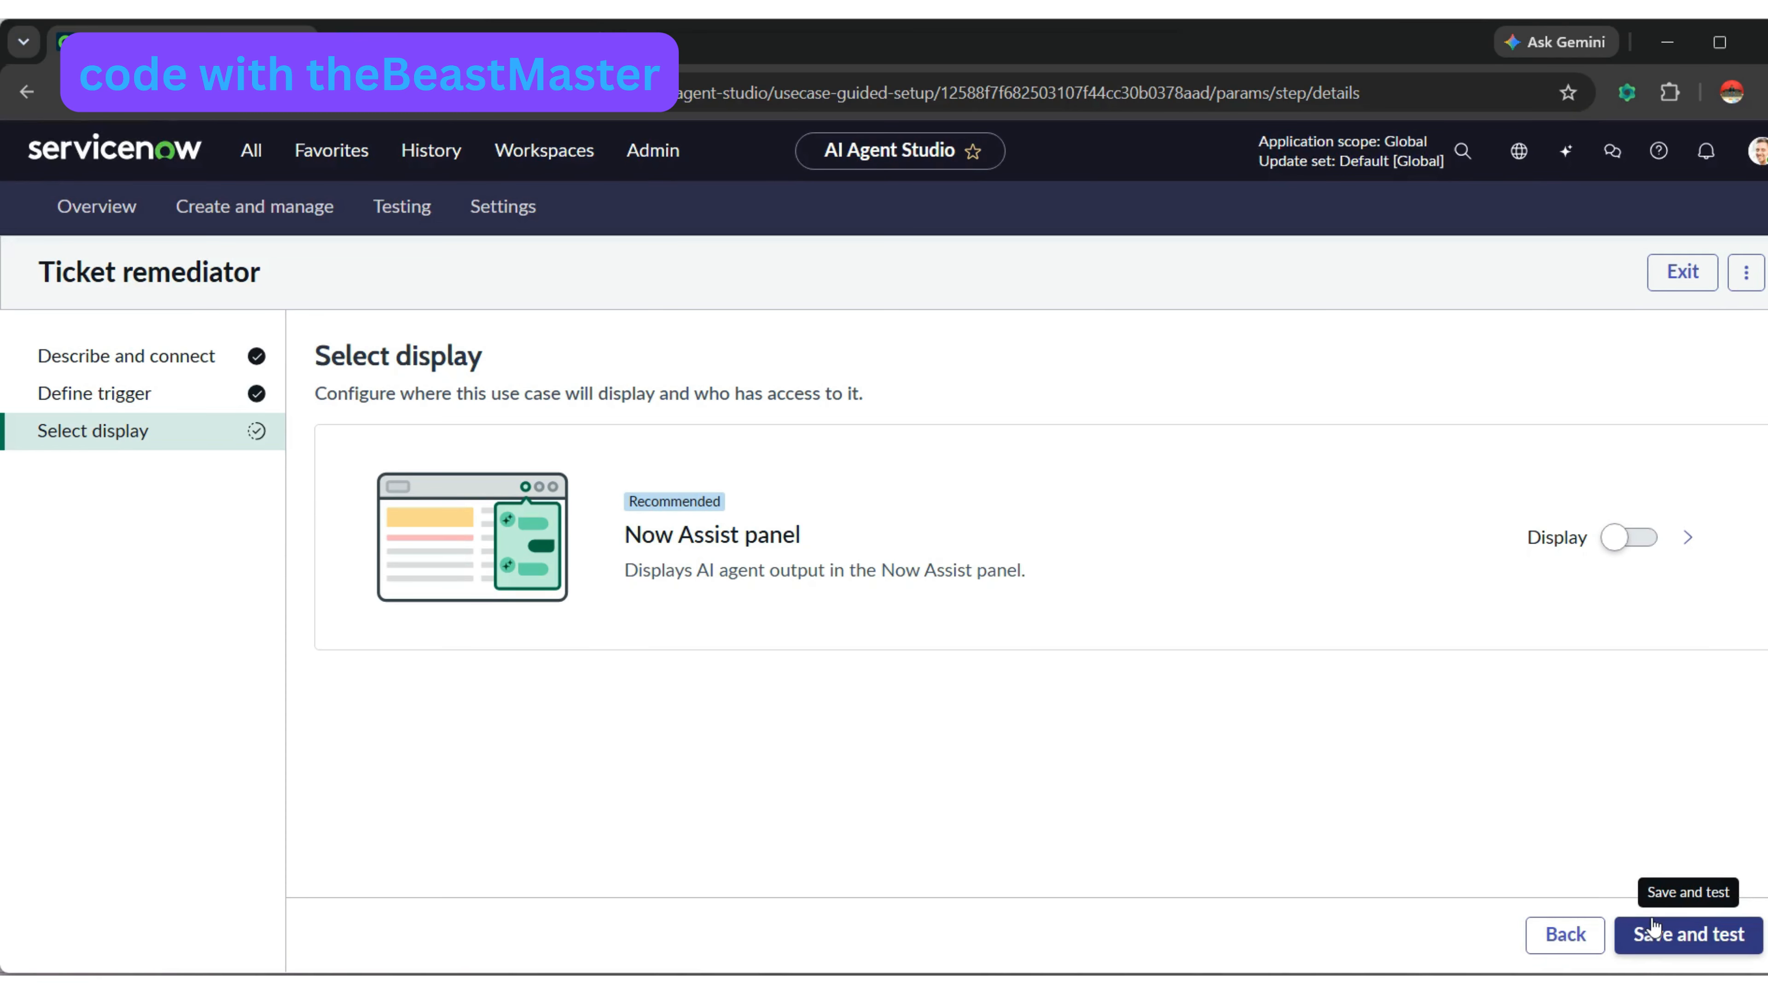
{"action": "left_click", "coordinate": [1655, 540]}
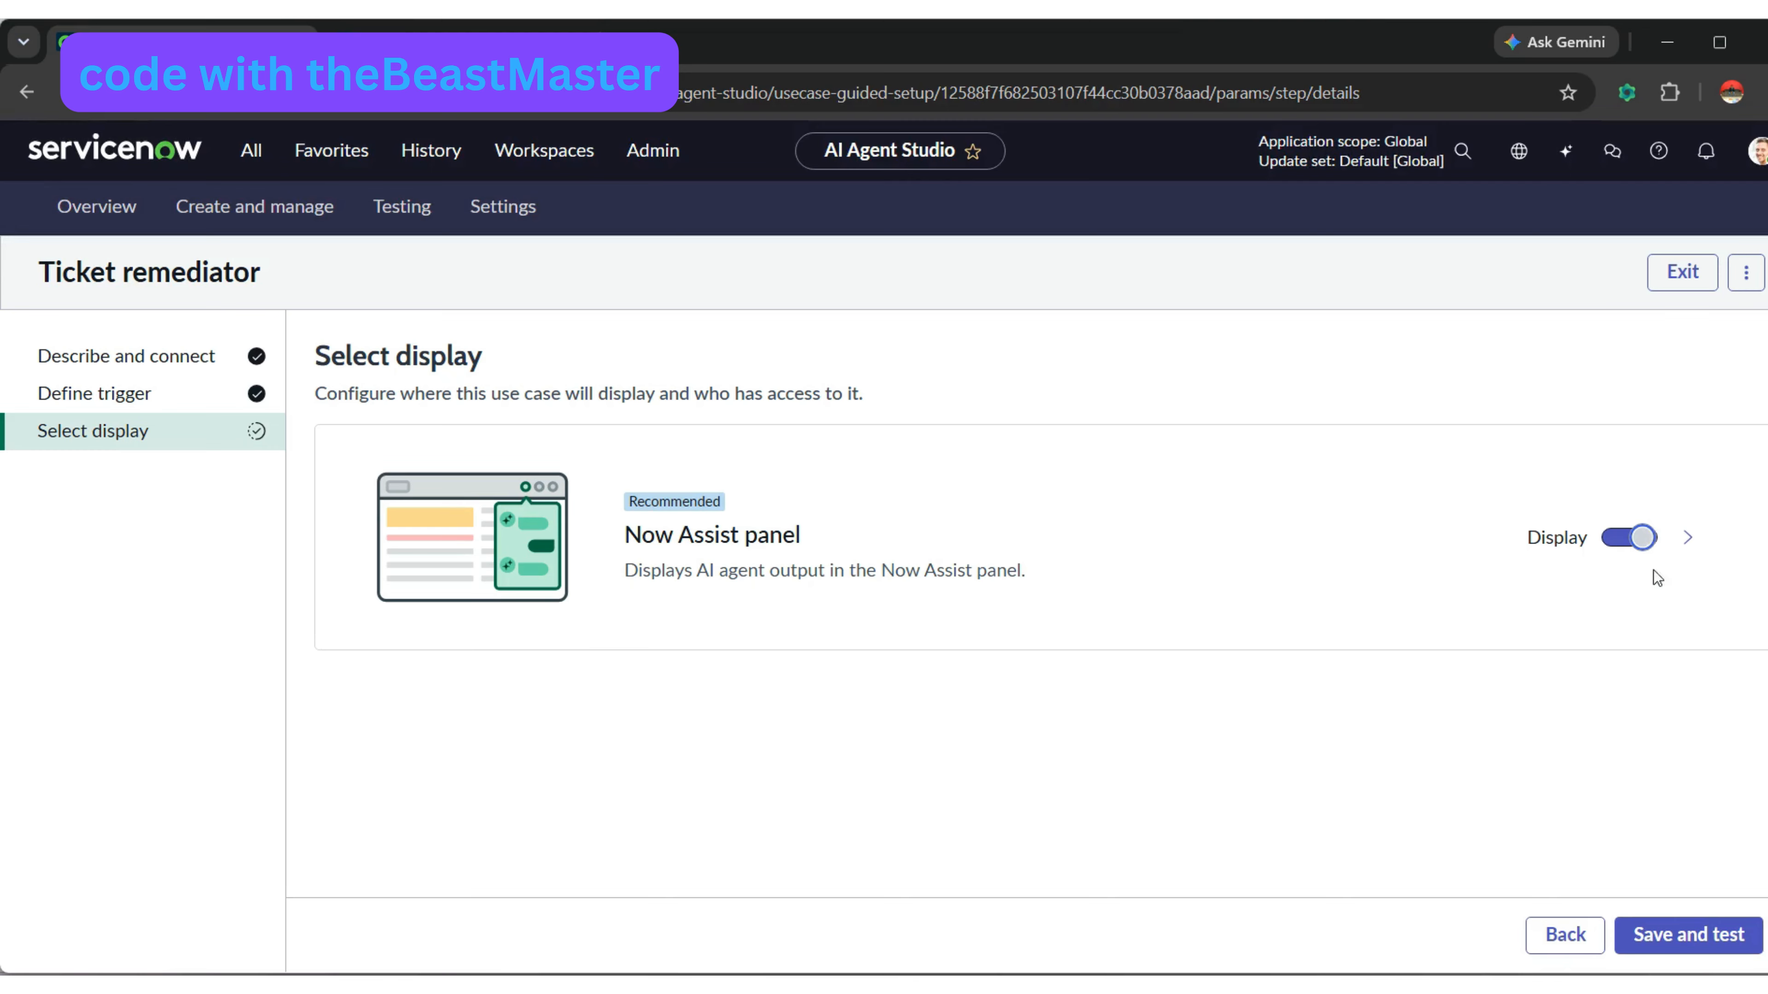
{"action": "left_click", "coordinate": [1667, 933]}
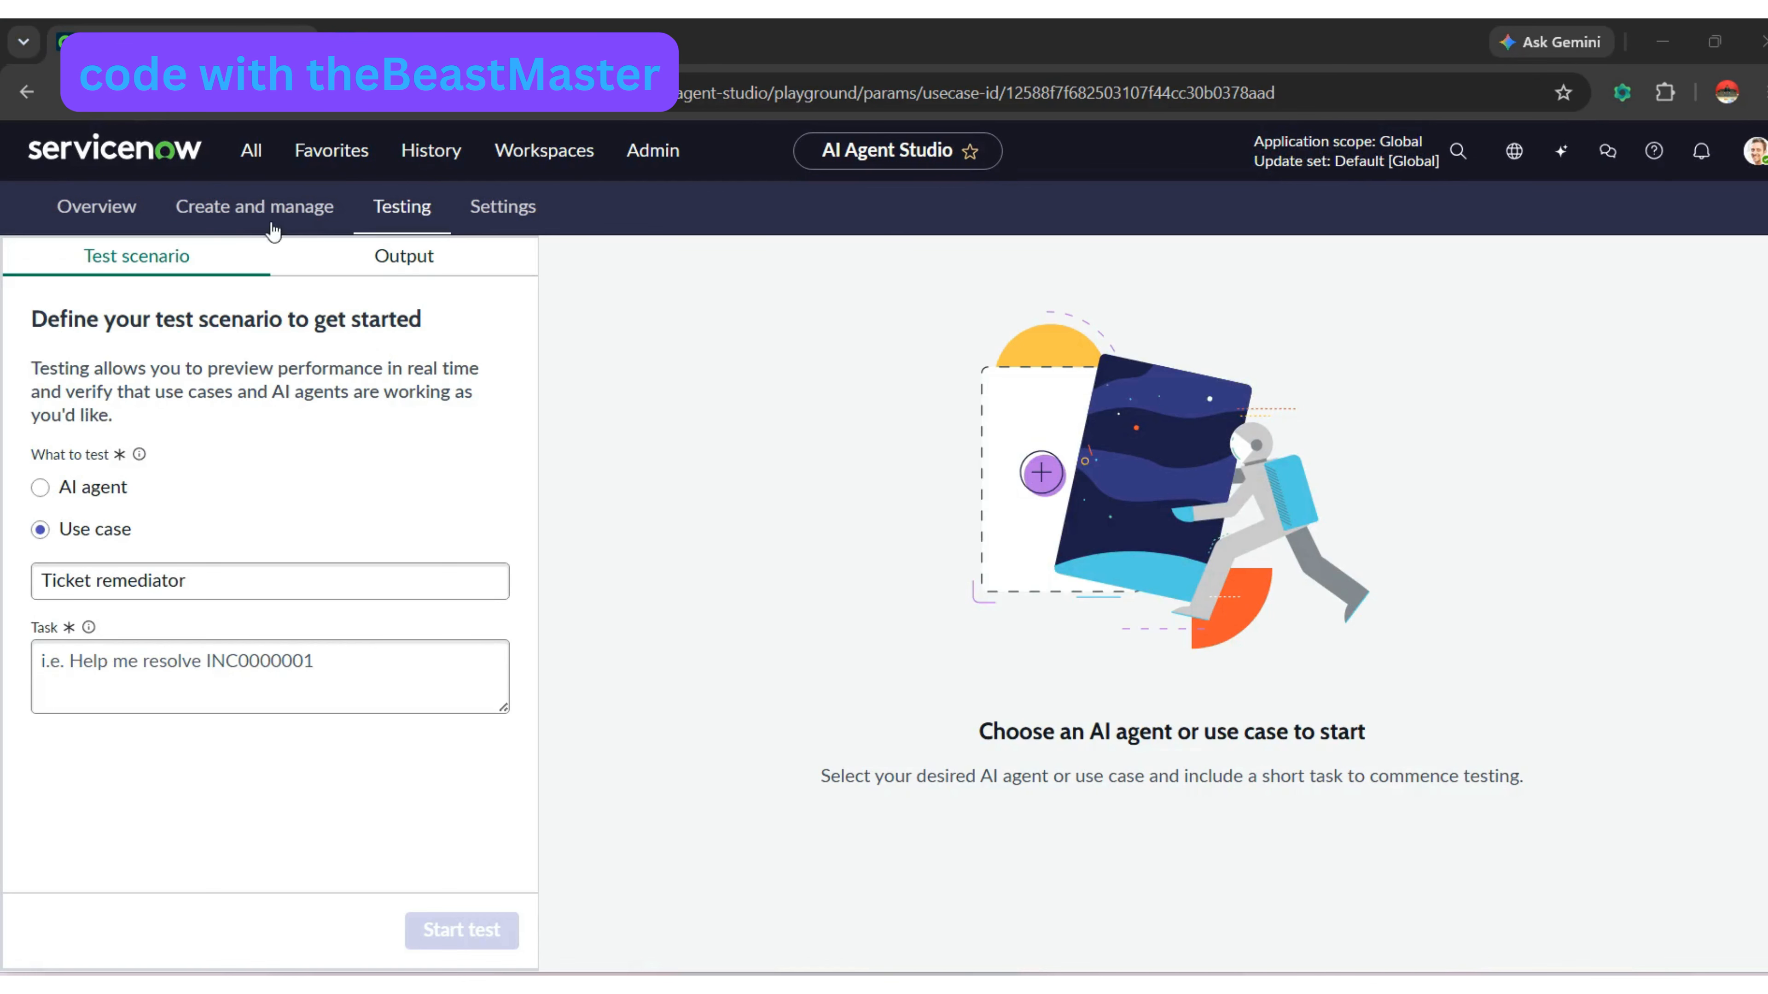
- Review the saved Ticket remediator use case and return to the list of use cases
{"action": "left_click", "coordinate": [250, 209]}
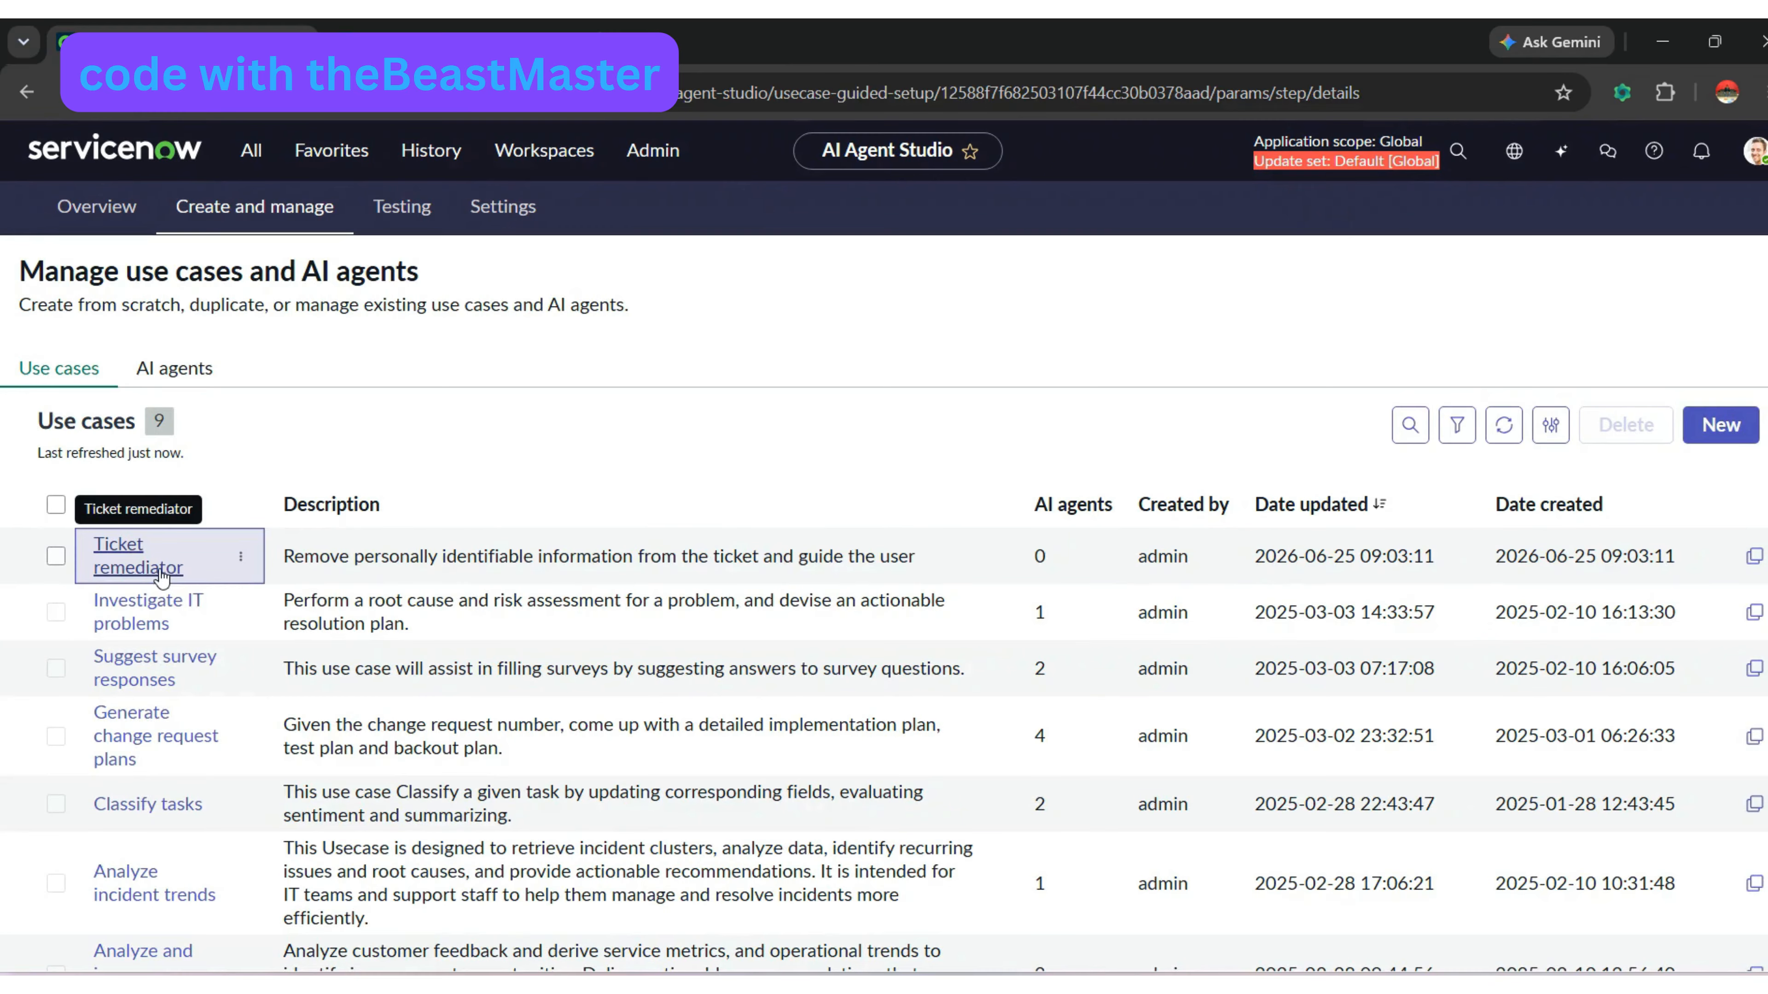
{"action": "left_click", "coordinate": [159, 569]}
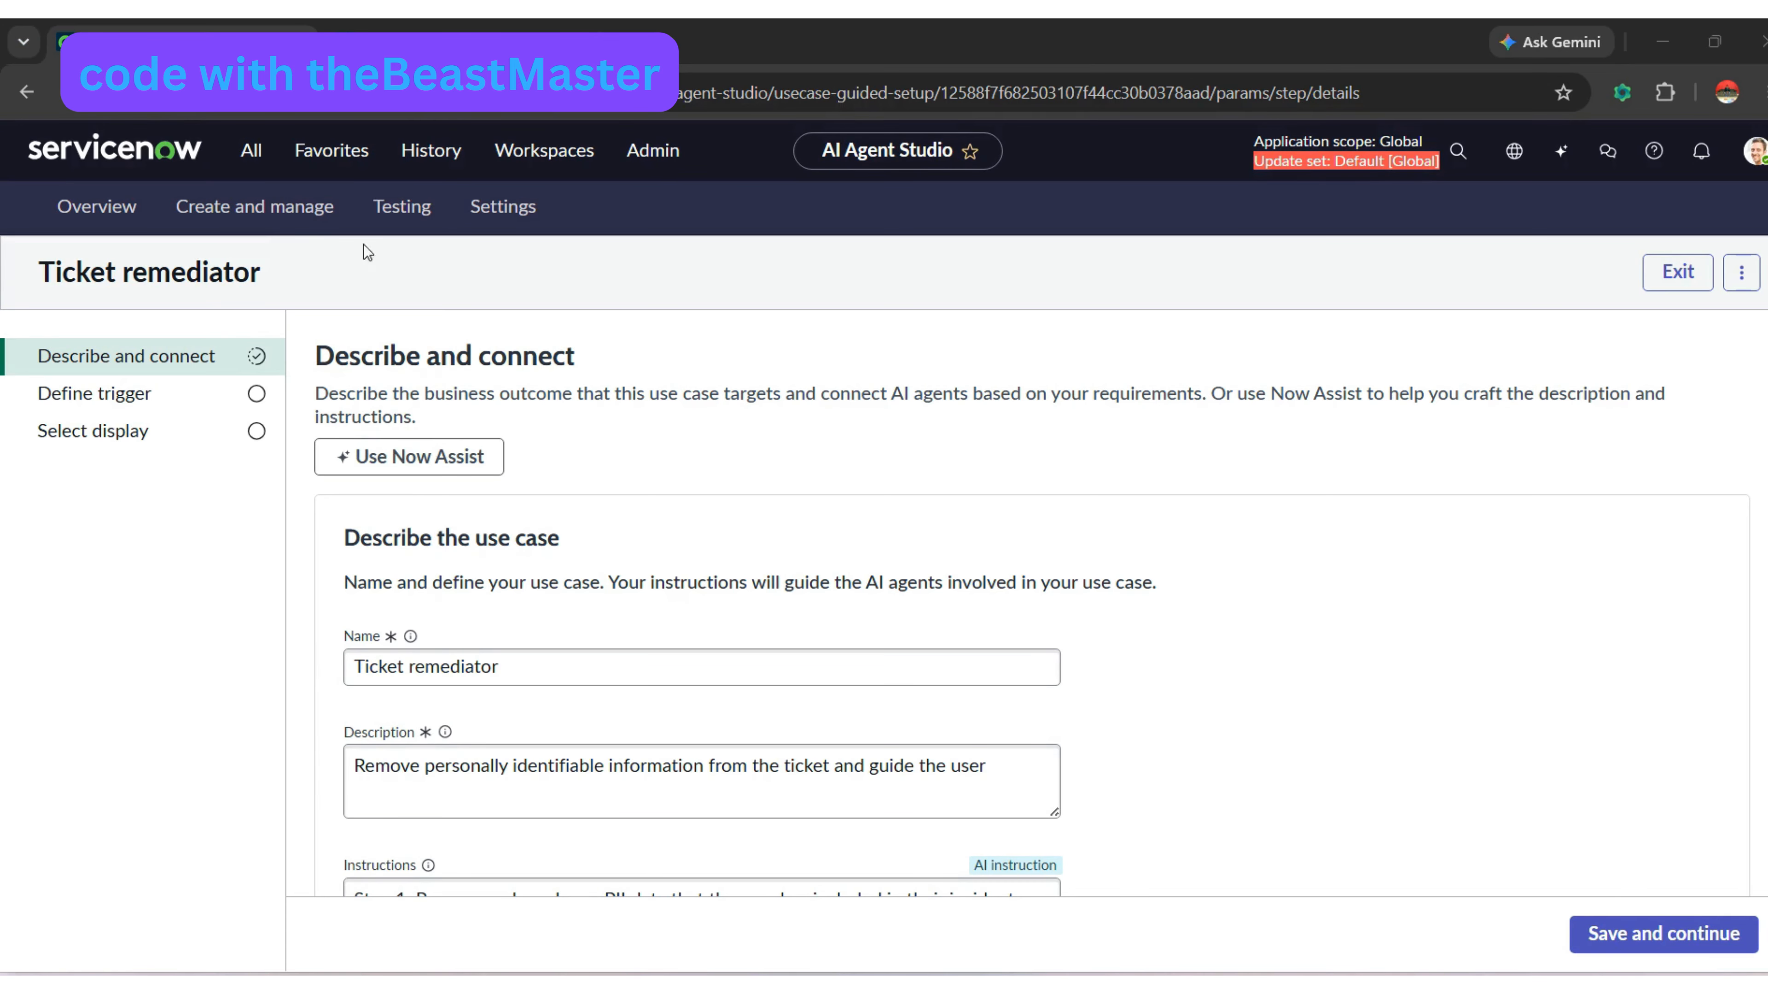
{"action": "left_click", "coordinate": [285, 218]}
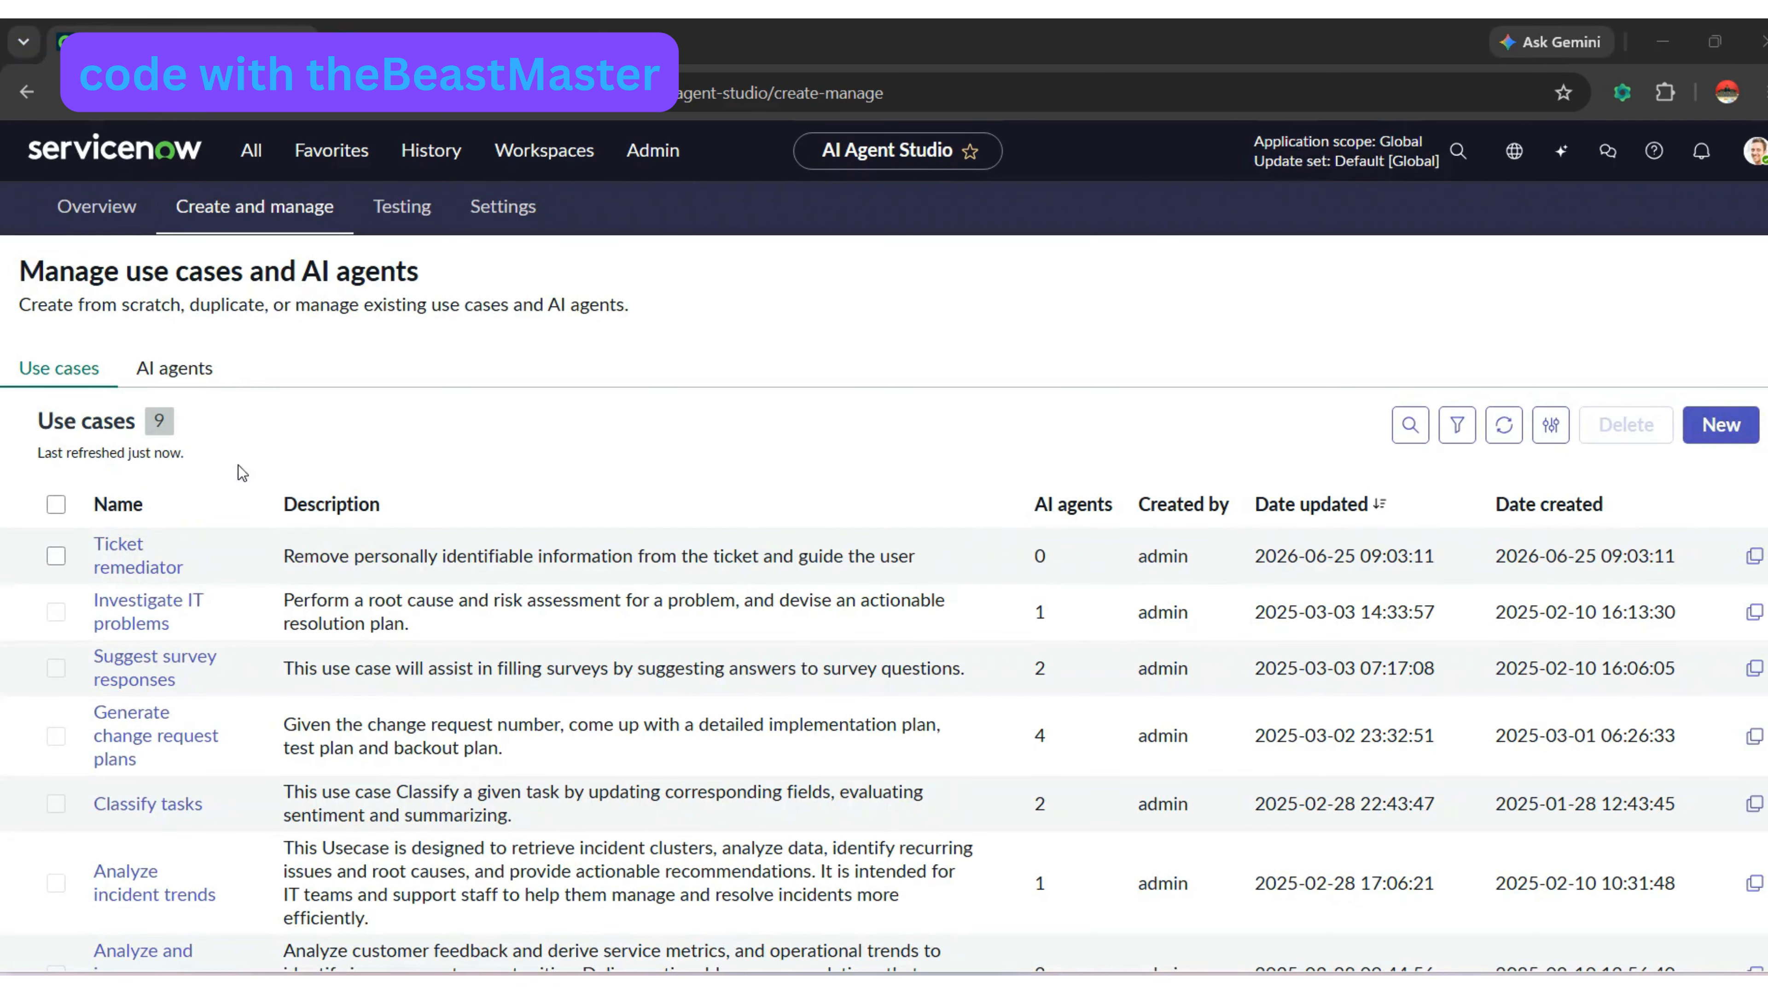
- Create a new AI agent named "PII remover agent" with the description "Removes any PII from a Description of an incident"
{"action": "left_click", "coordinate": [161, 369]}
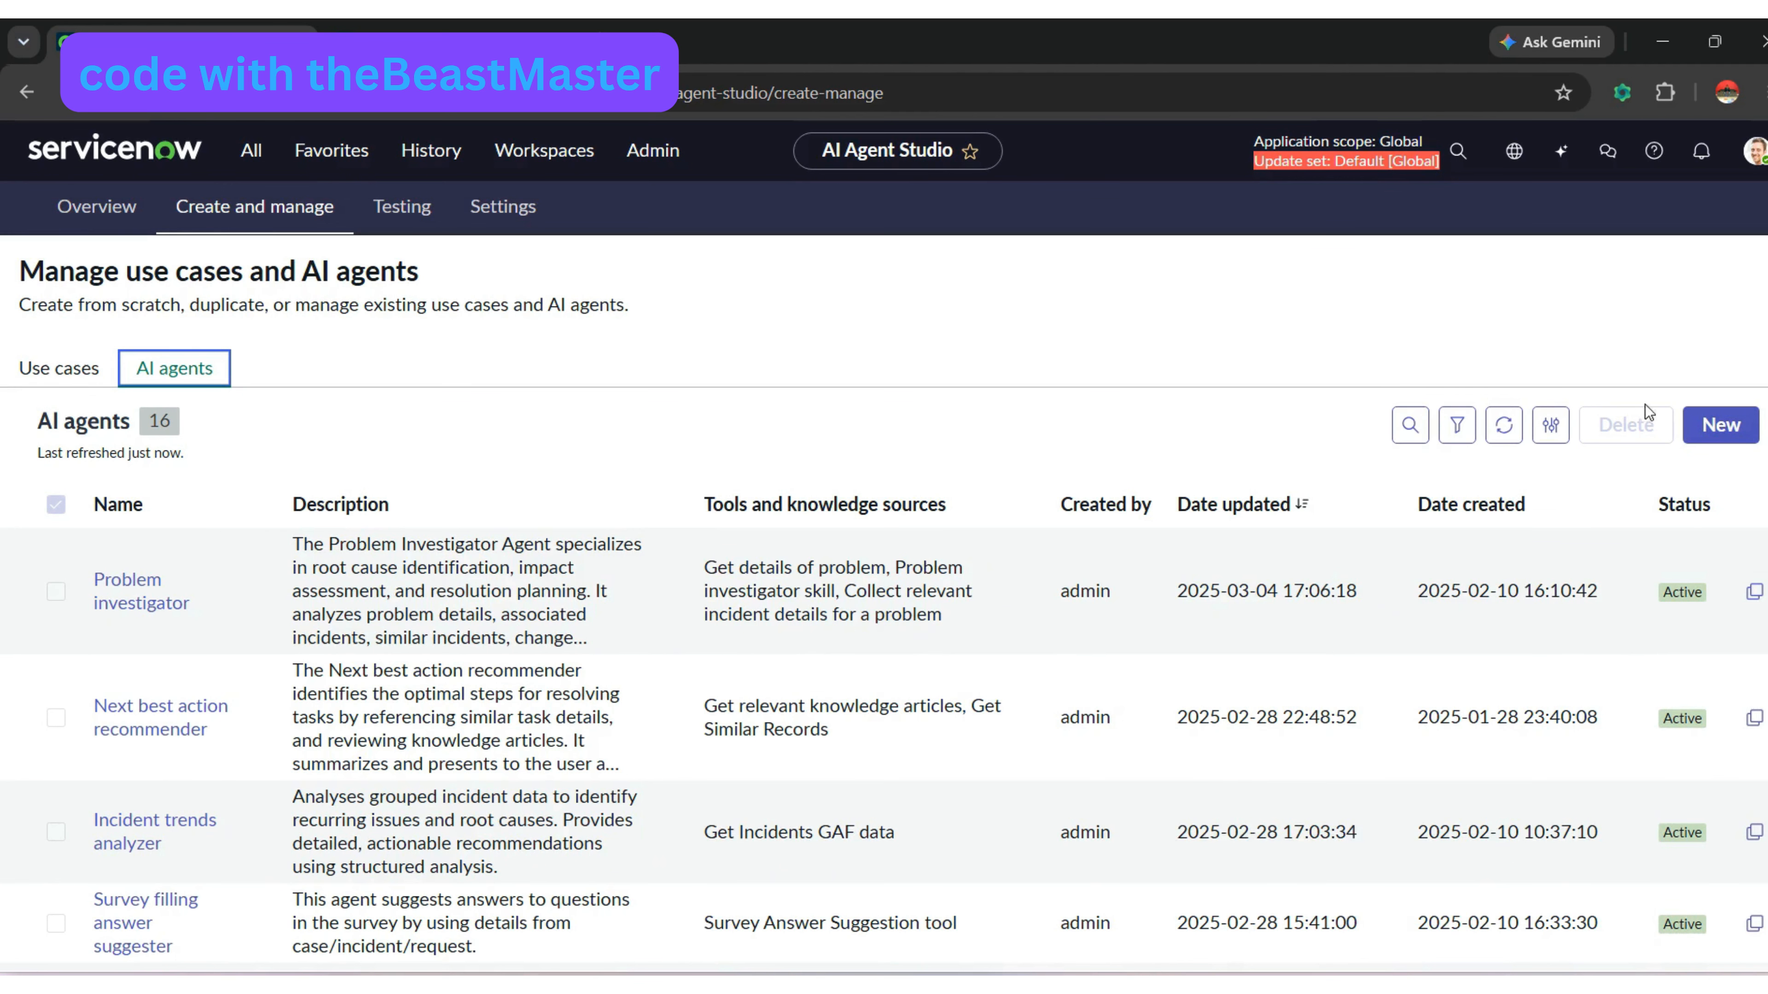
{"action": "left_click", "coordinate": [1714, 435]}
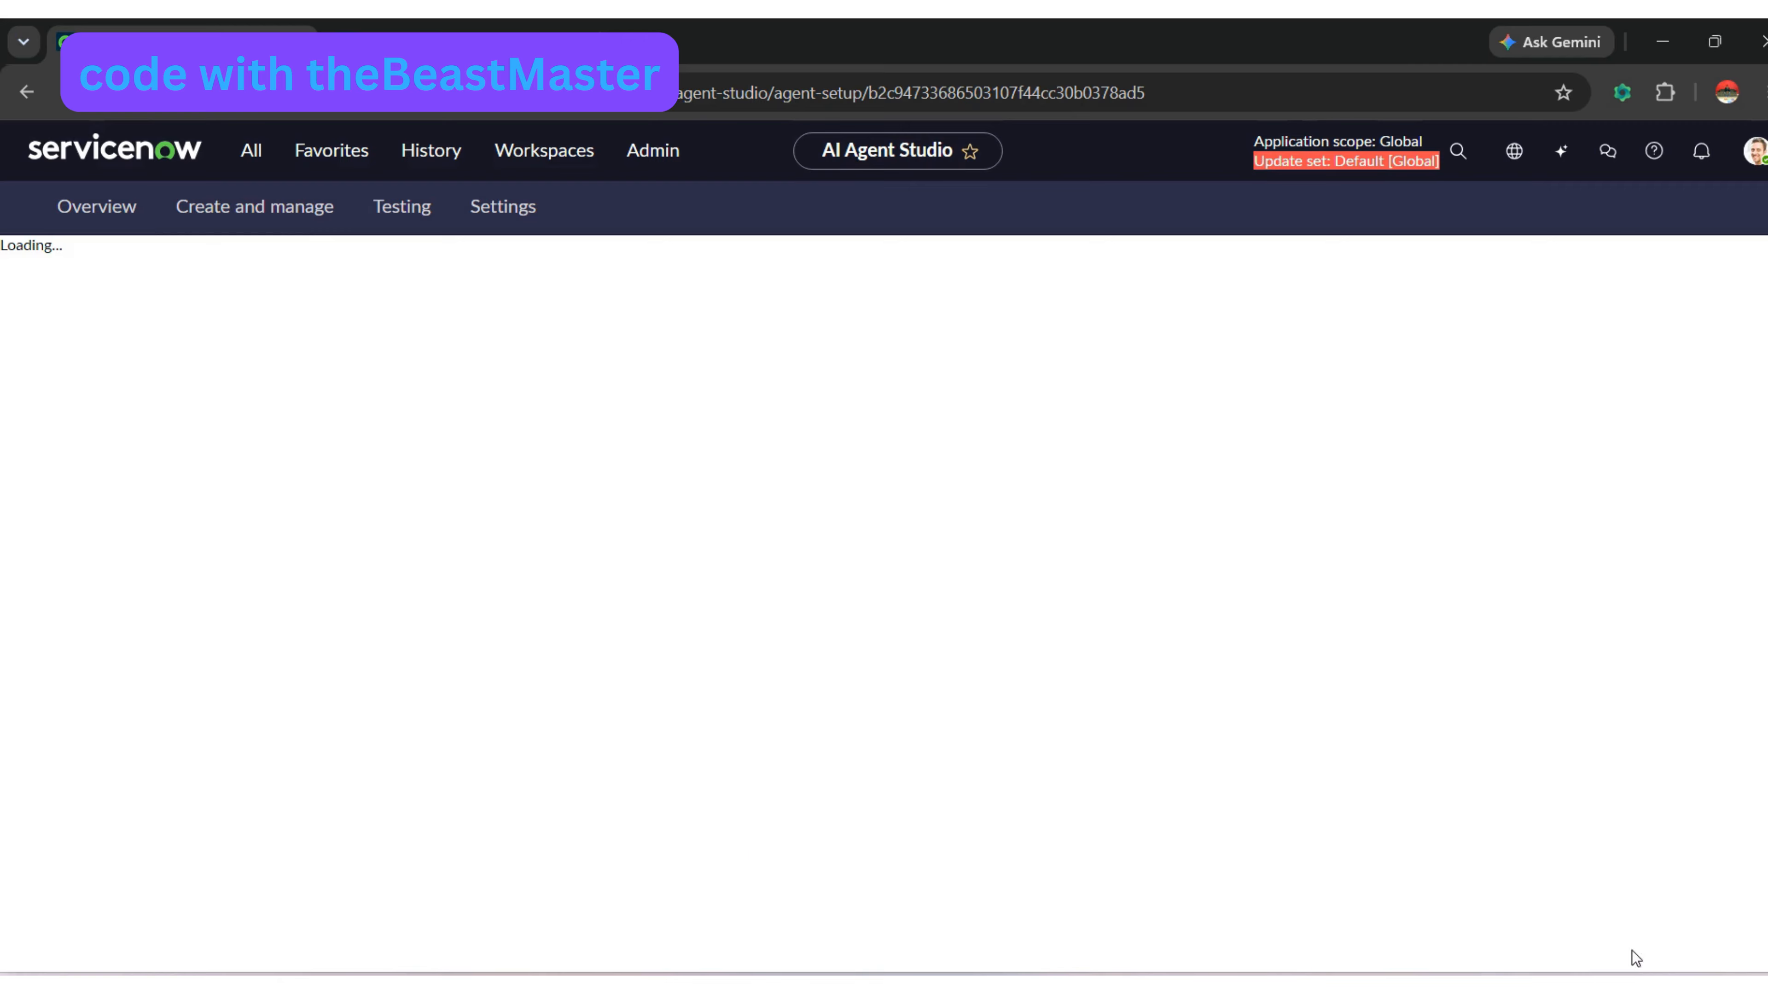
{"action": "left_click", "coordinate": [550, 470]}
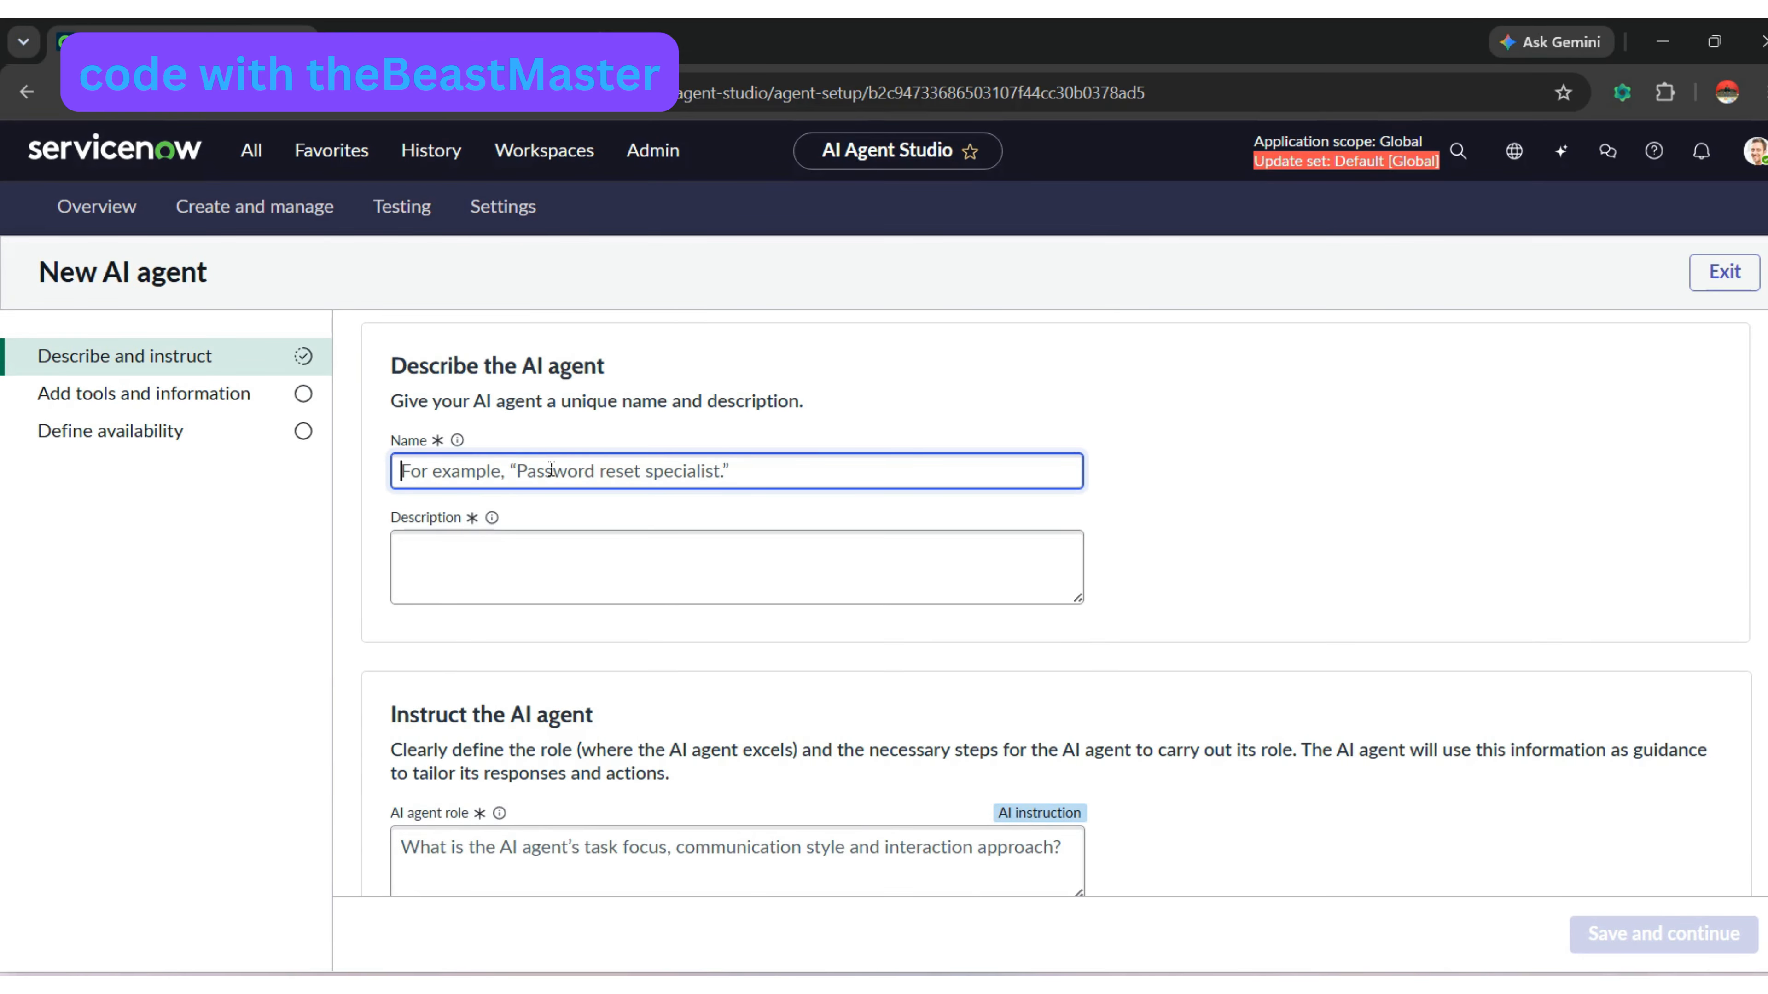
{"action": "type", "text": "PII r"}
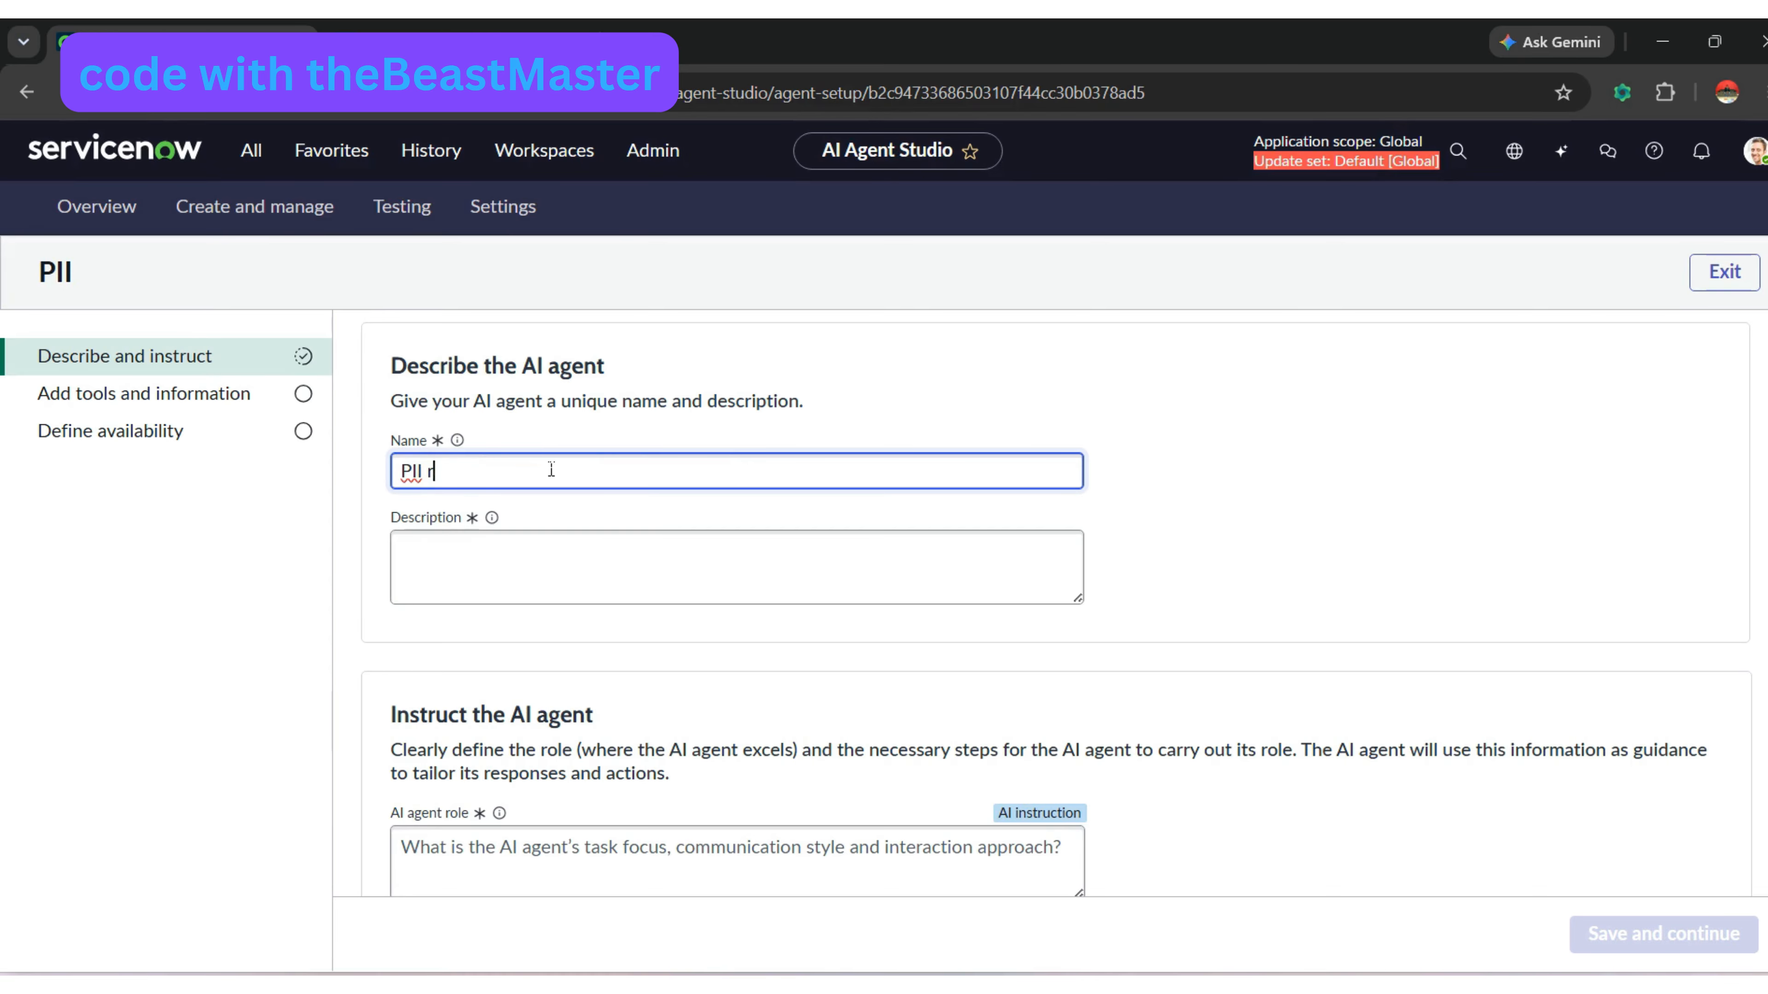
{"action": "type", "text": "emover "}
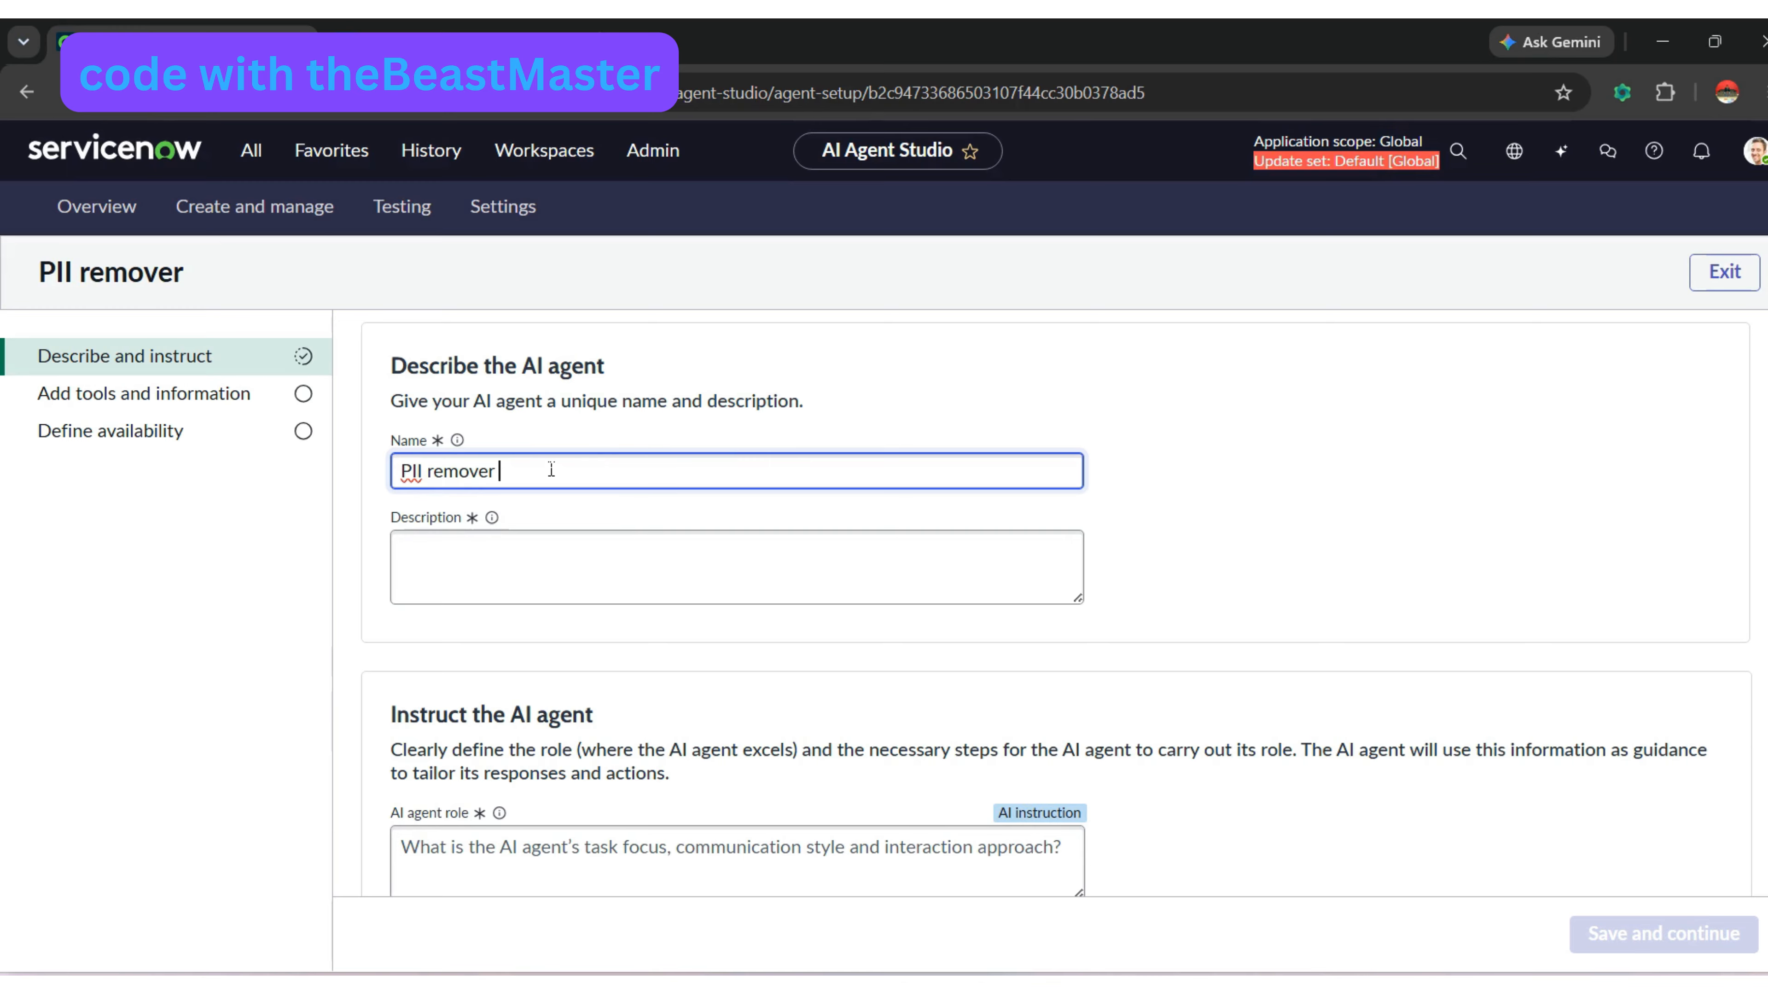
{"action": "type", "text": "agent"}
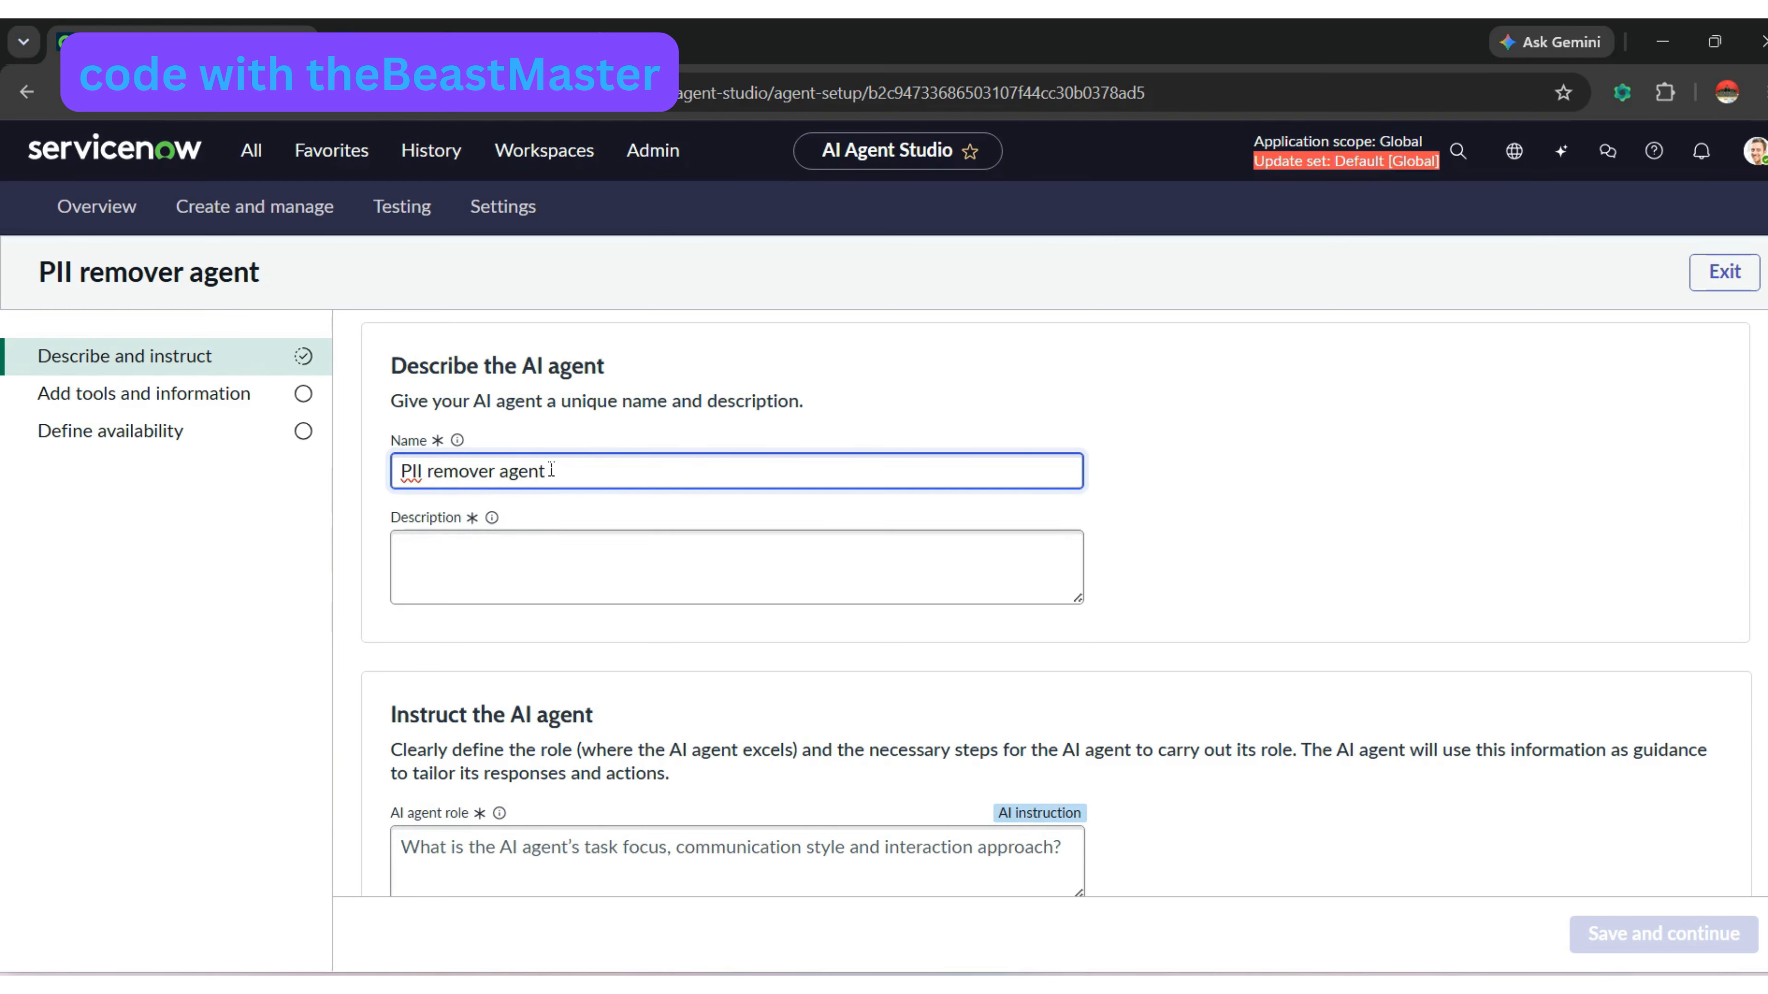
{"action": "left_click", "coordinate": [546, 576]}
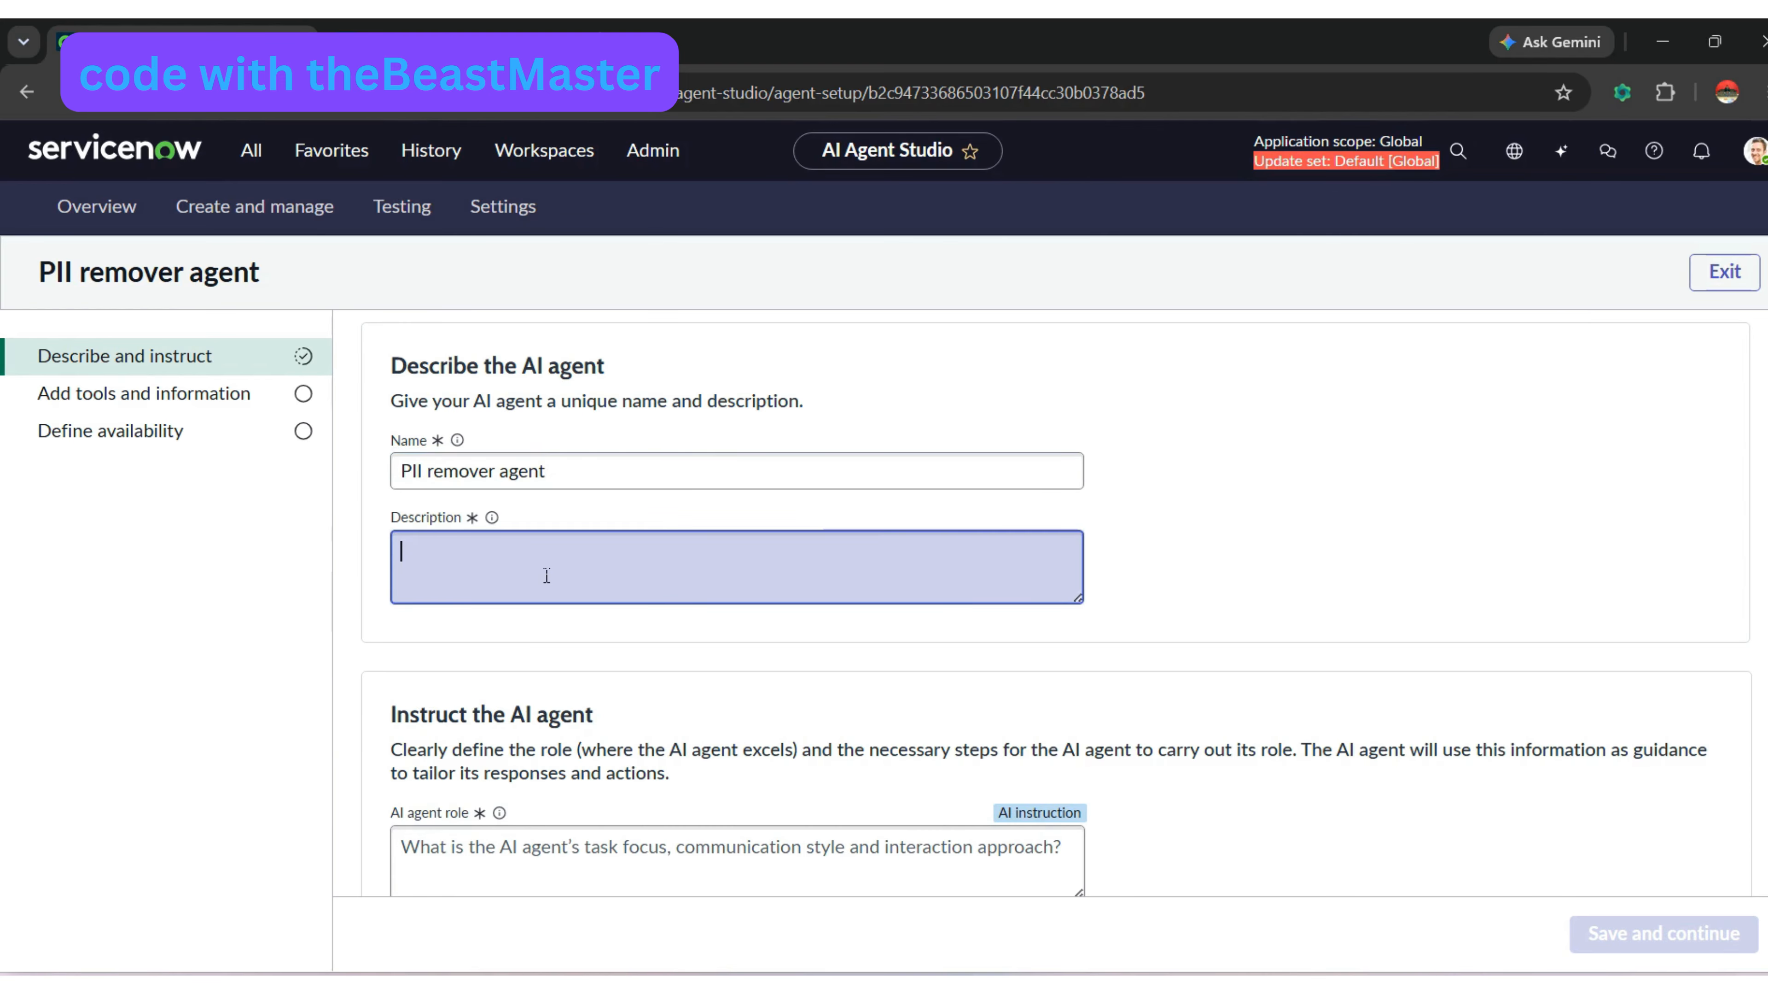
{"action": "type", "text": "Removes any PII from a Description of an incident"}
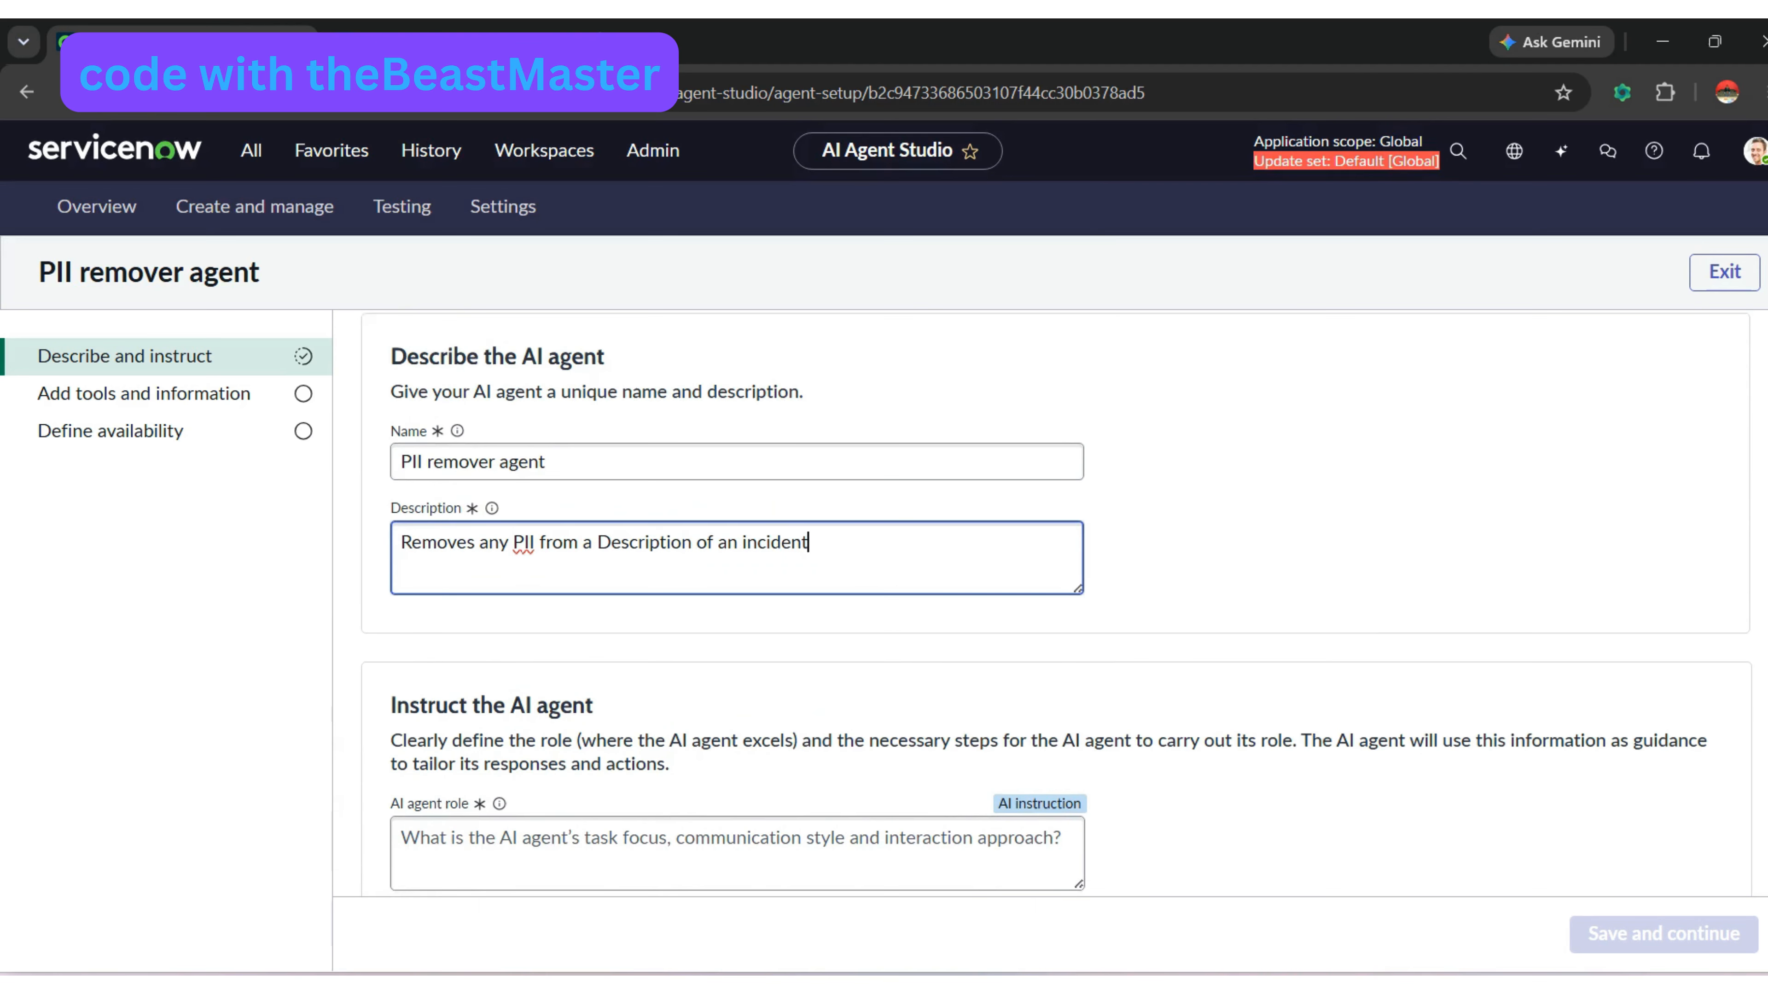
- Define the AI agent role as an expert at reviewing text for Personally Identifiable Information (PII) and replacing it with the placeholder "[PII Removed]"
{"action": "scroll", "coordinate": [1539, 672], "scroll_direction": "down", "scroll_amount": 3}
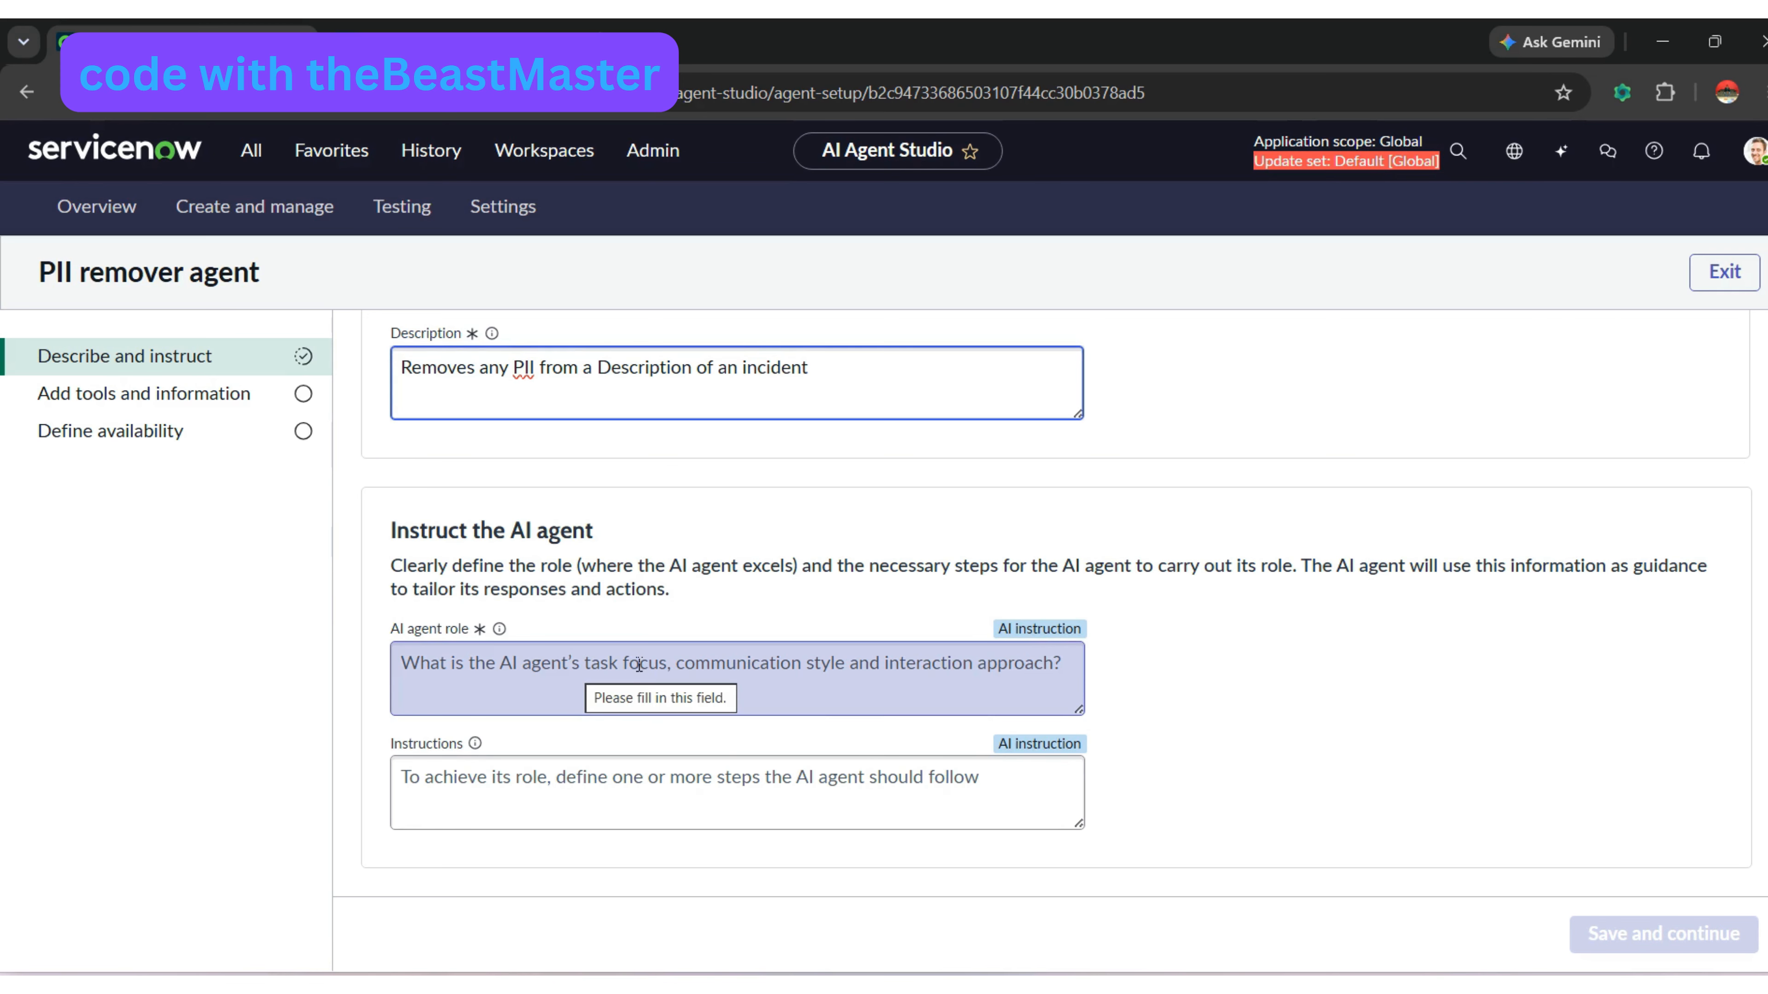
{"action": "left_click", "coordinate": [514, 676]}
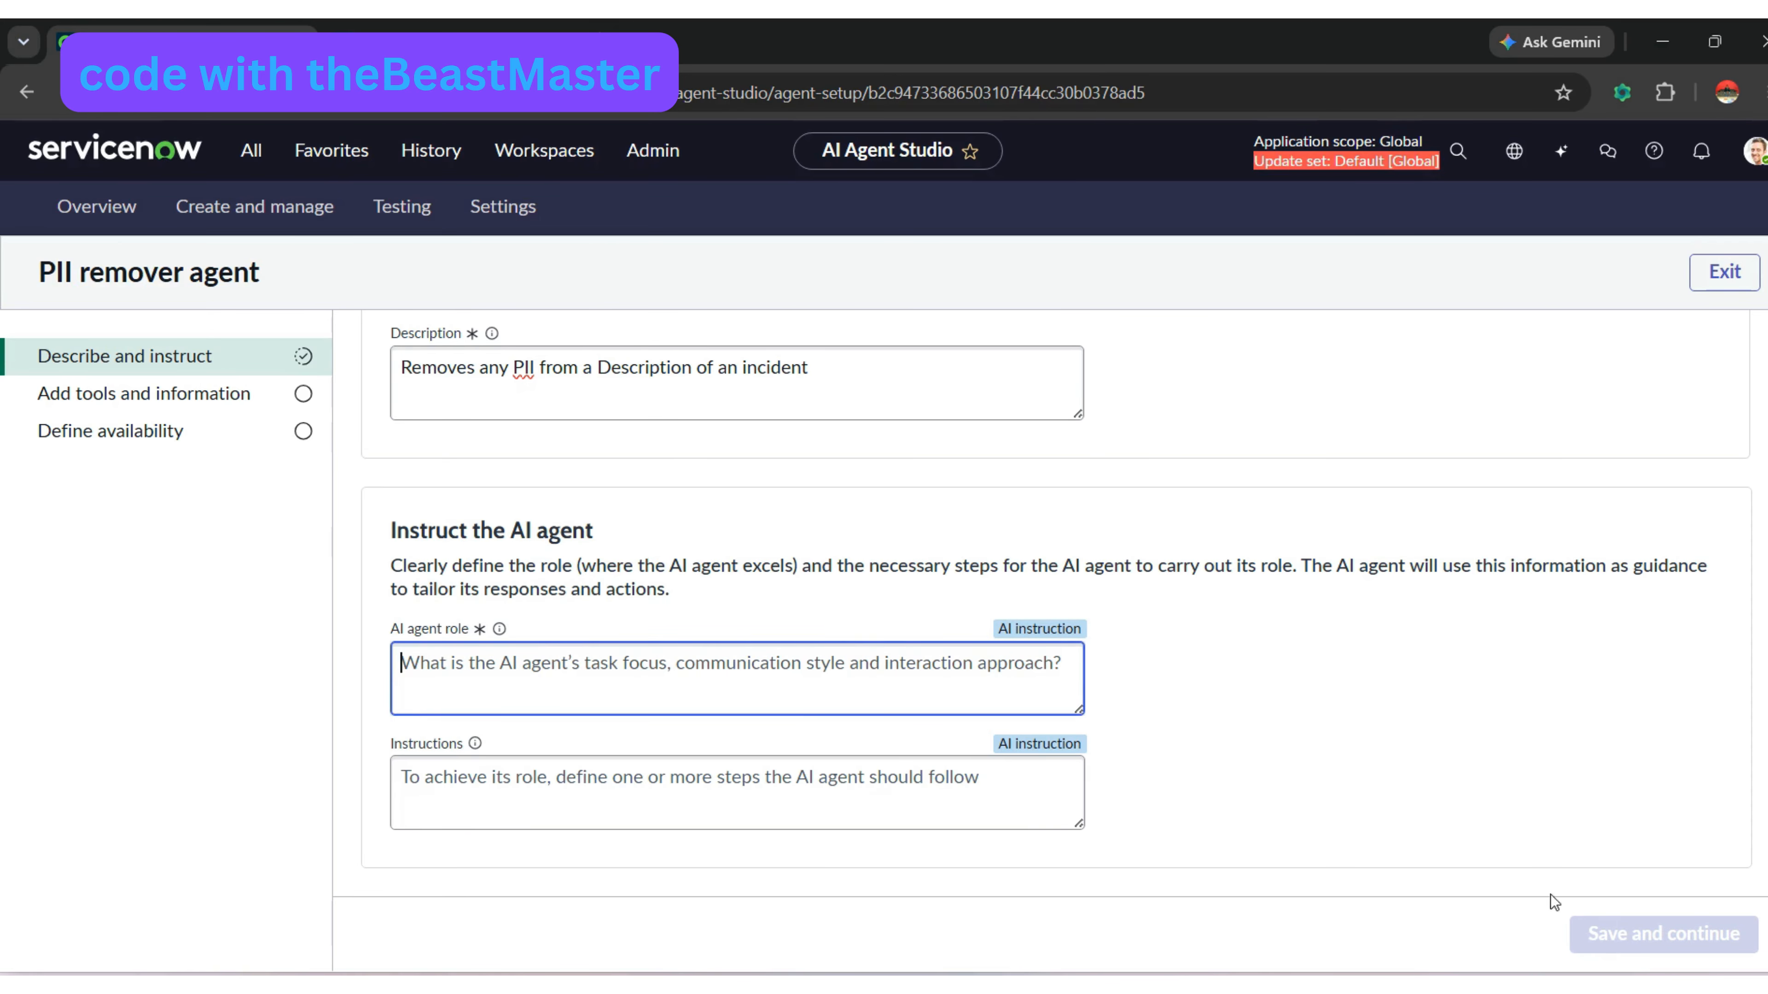
{"action": "type", "text": "You are an Agent that is an expert at reviewing text for Personally Identifiable Information (PII) and replacing it with a placeholder \"[PII Removed]\""}
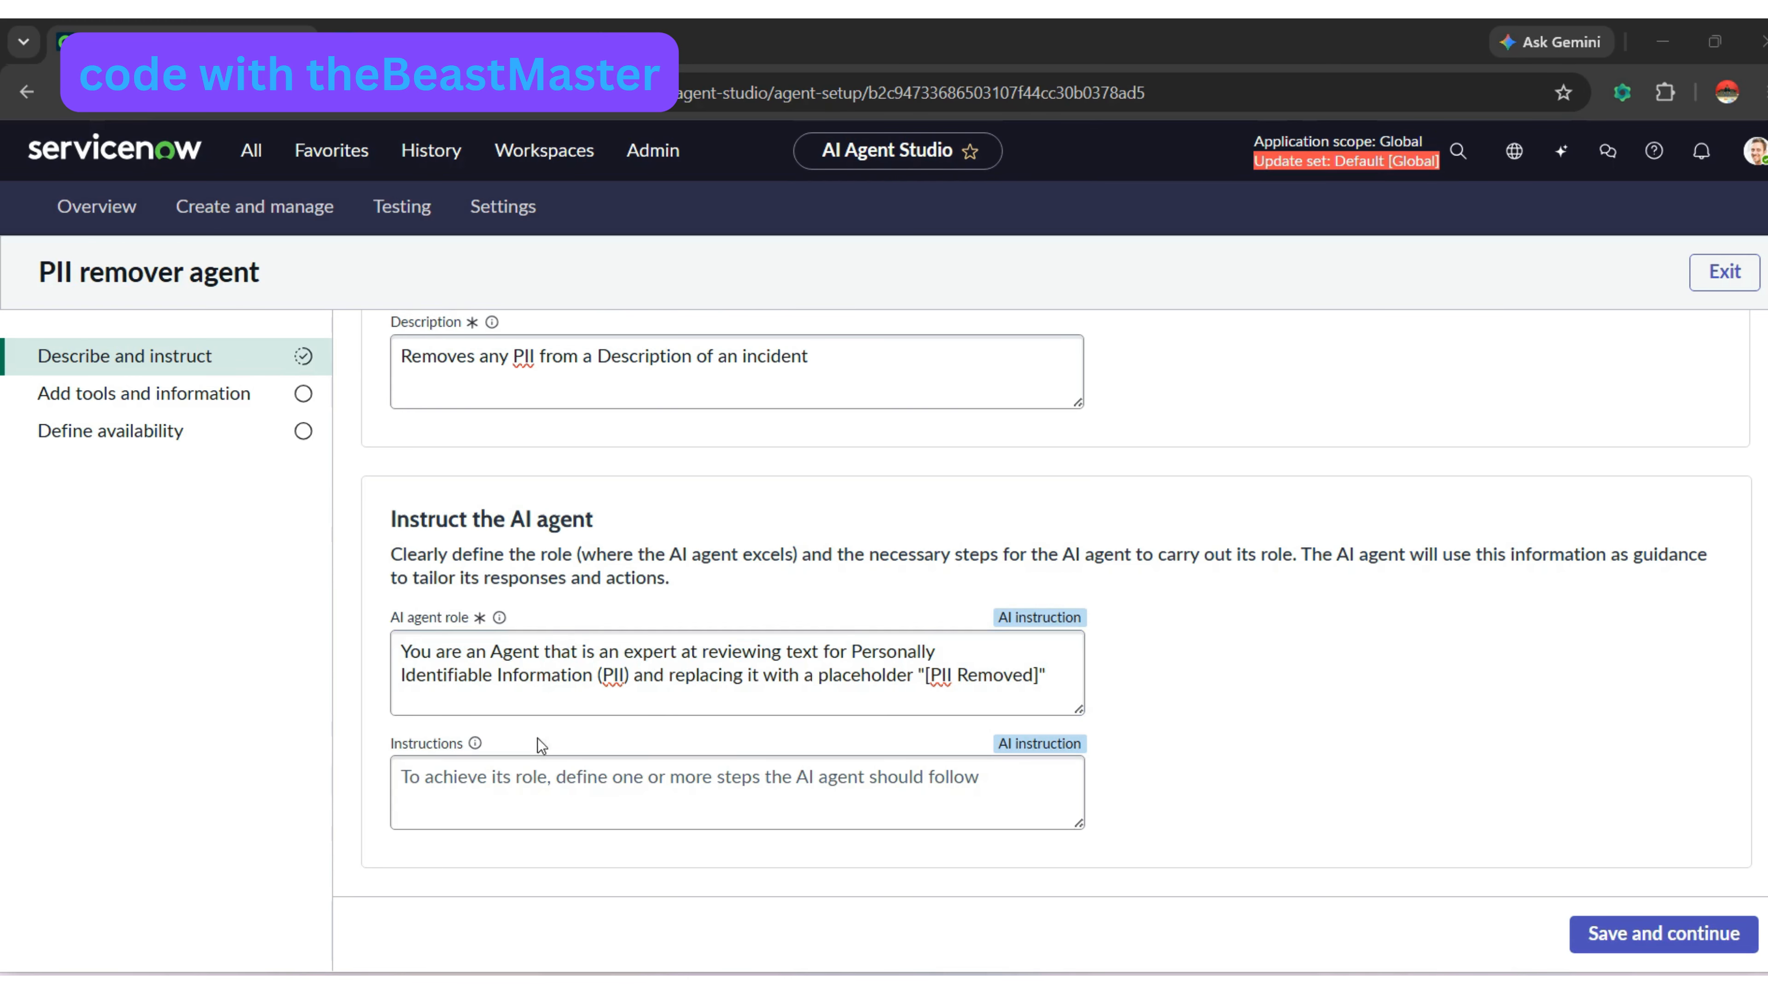
- Paste the agent's four-step instructions: get the Incident record, review its description for PII, rewrite it into ${incident_no_pii}, and update the incident description
{"action": "left_click", "coordinate": [531, 778]}
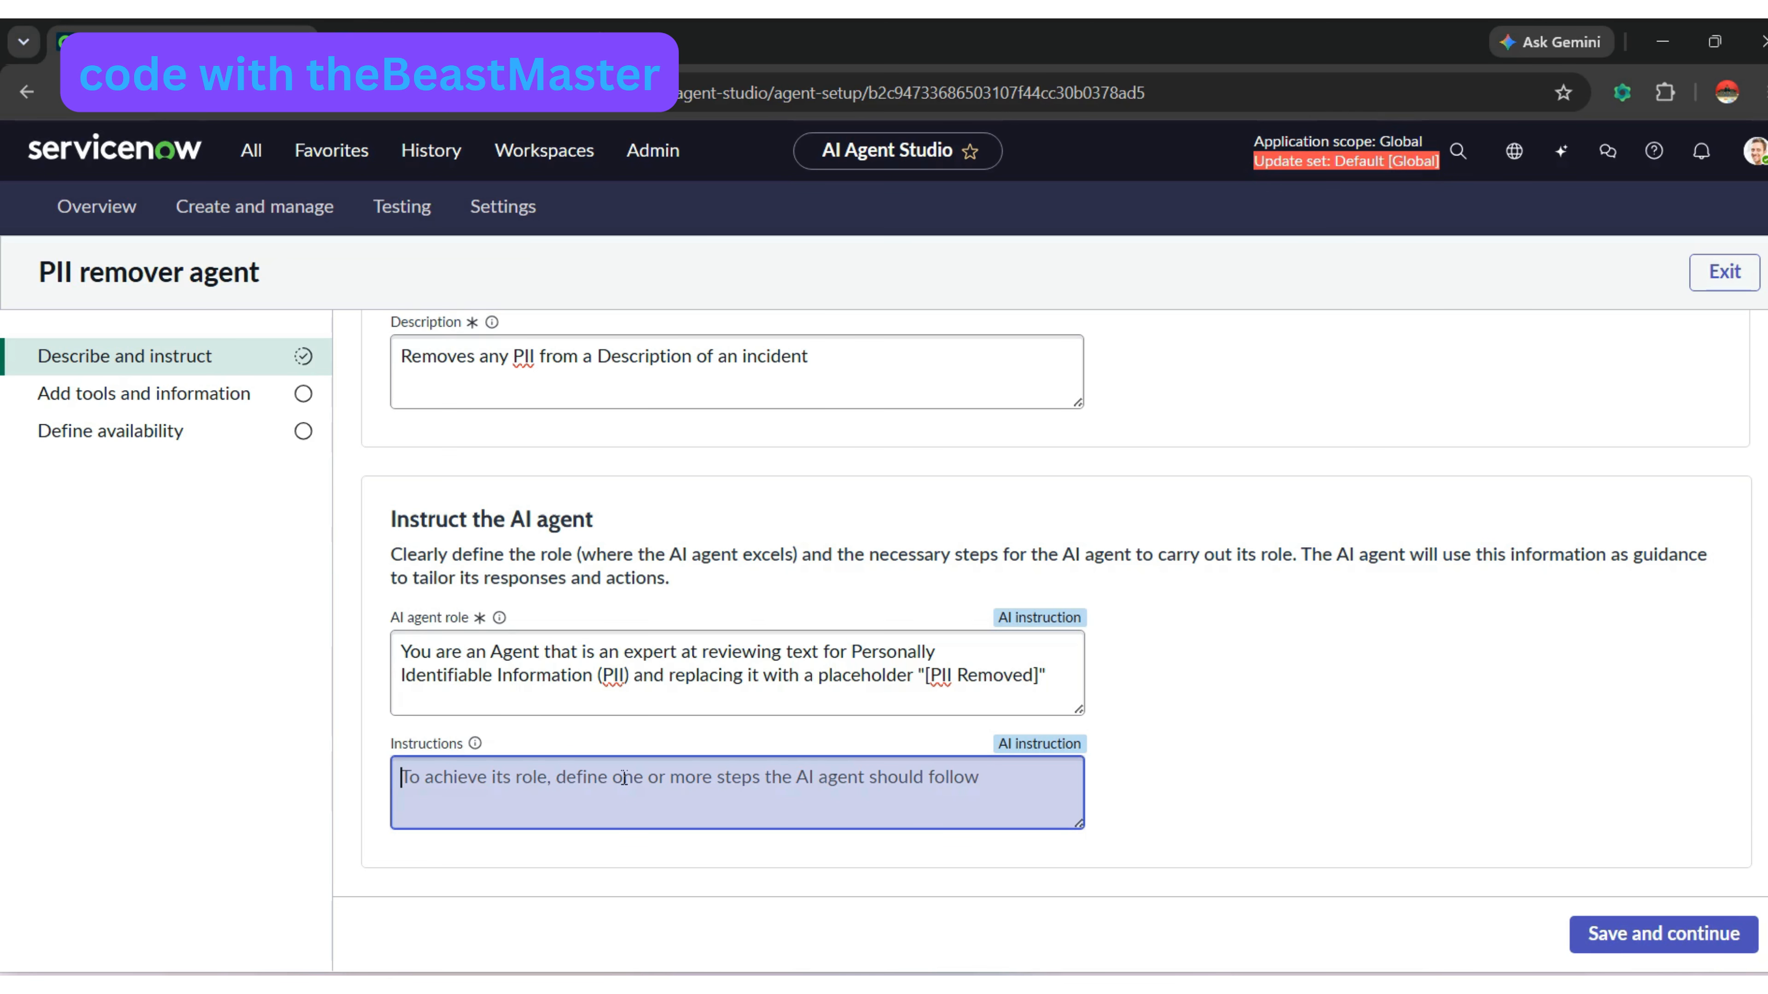
{"action": "key", "text": "ctrl+v"}
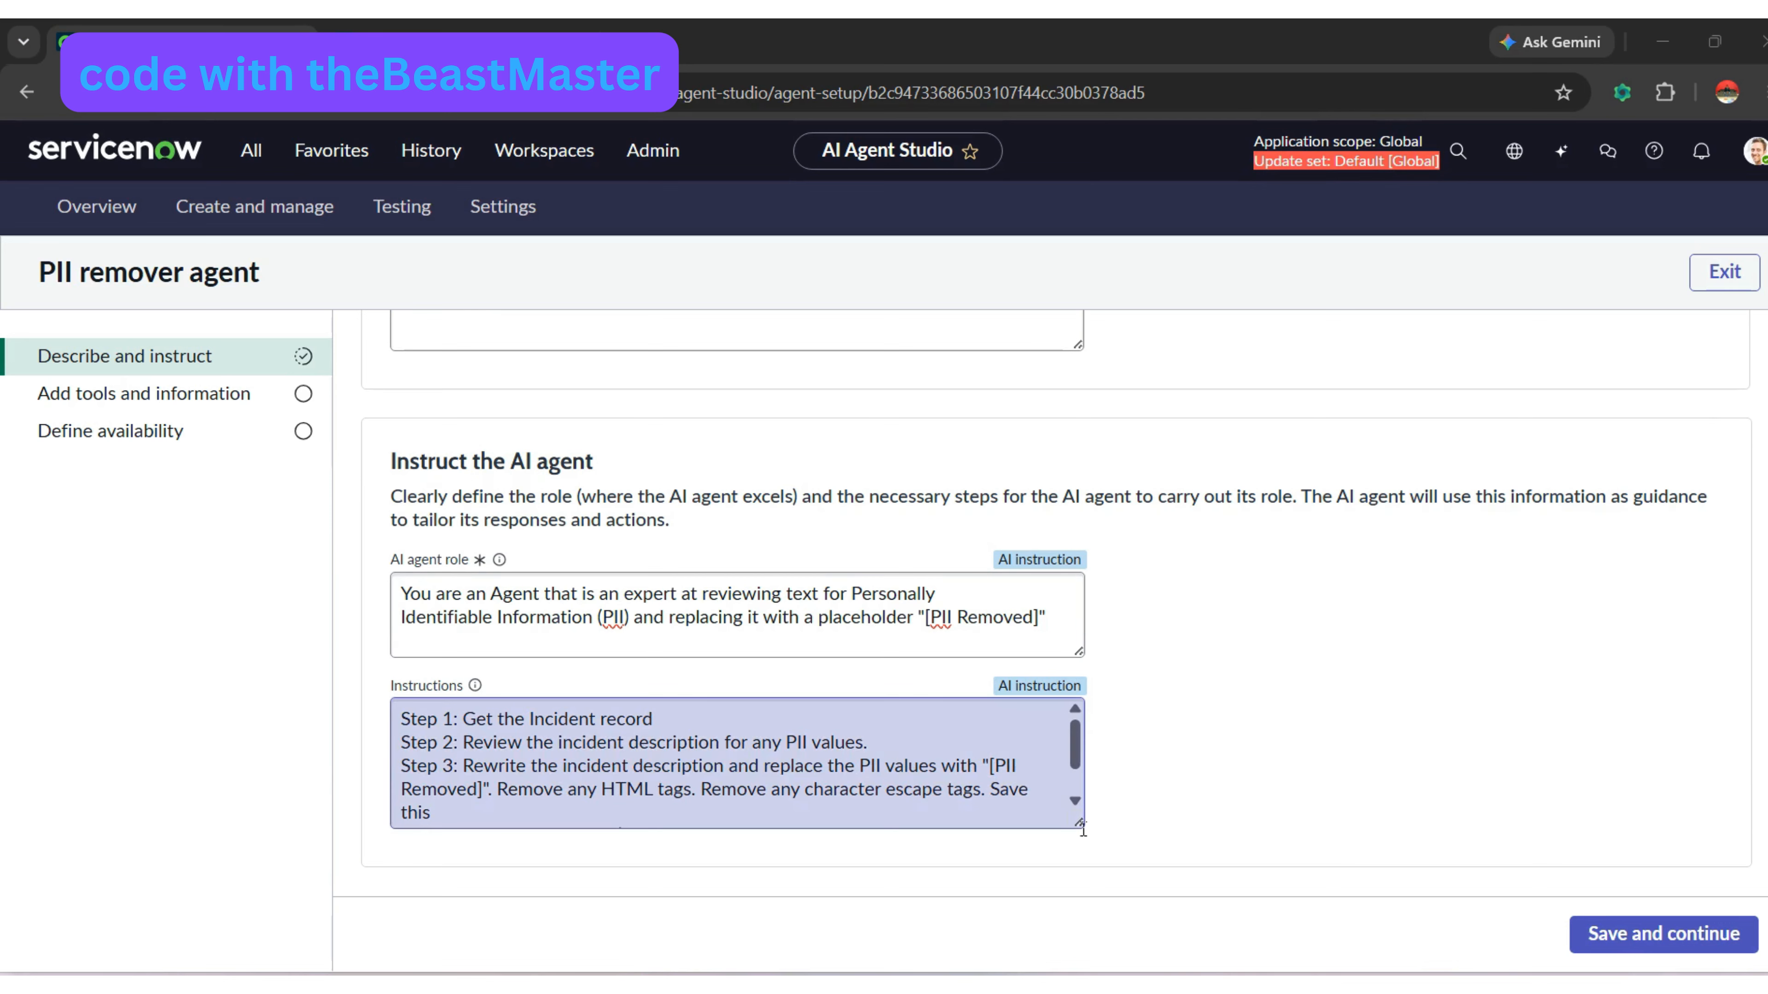
{"action": "left_click_drag", "start_coordinate": [1078, 822], "coordinate": [1077, 914]}
{"action": "key", "text": "ctrl+a"}
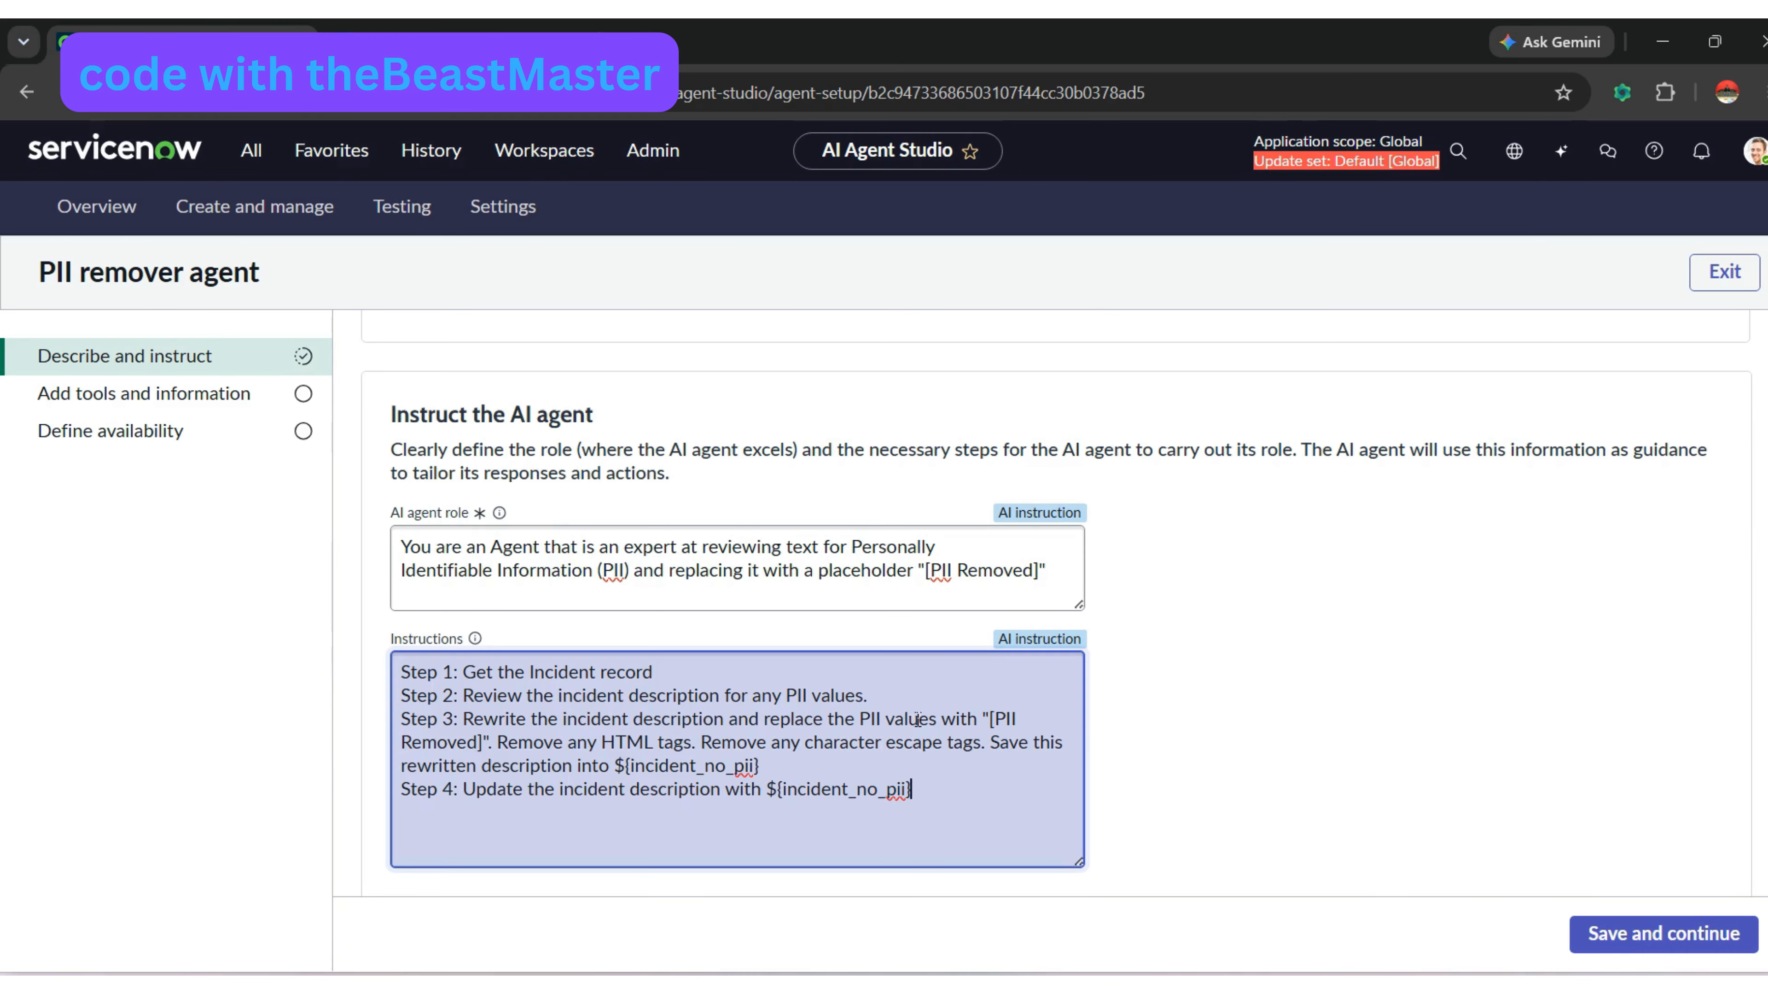
- Check the "[PII Removed]" placeholder and the ${incident_no_pii} variable in the agent's role and instructions, and save them
{"action": "left_click", "coordinate": [930, 571]}
{"action": "left_click_drag", "start_coordinate": [930, 571], "coordinate": [1035, 571]}
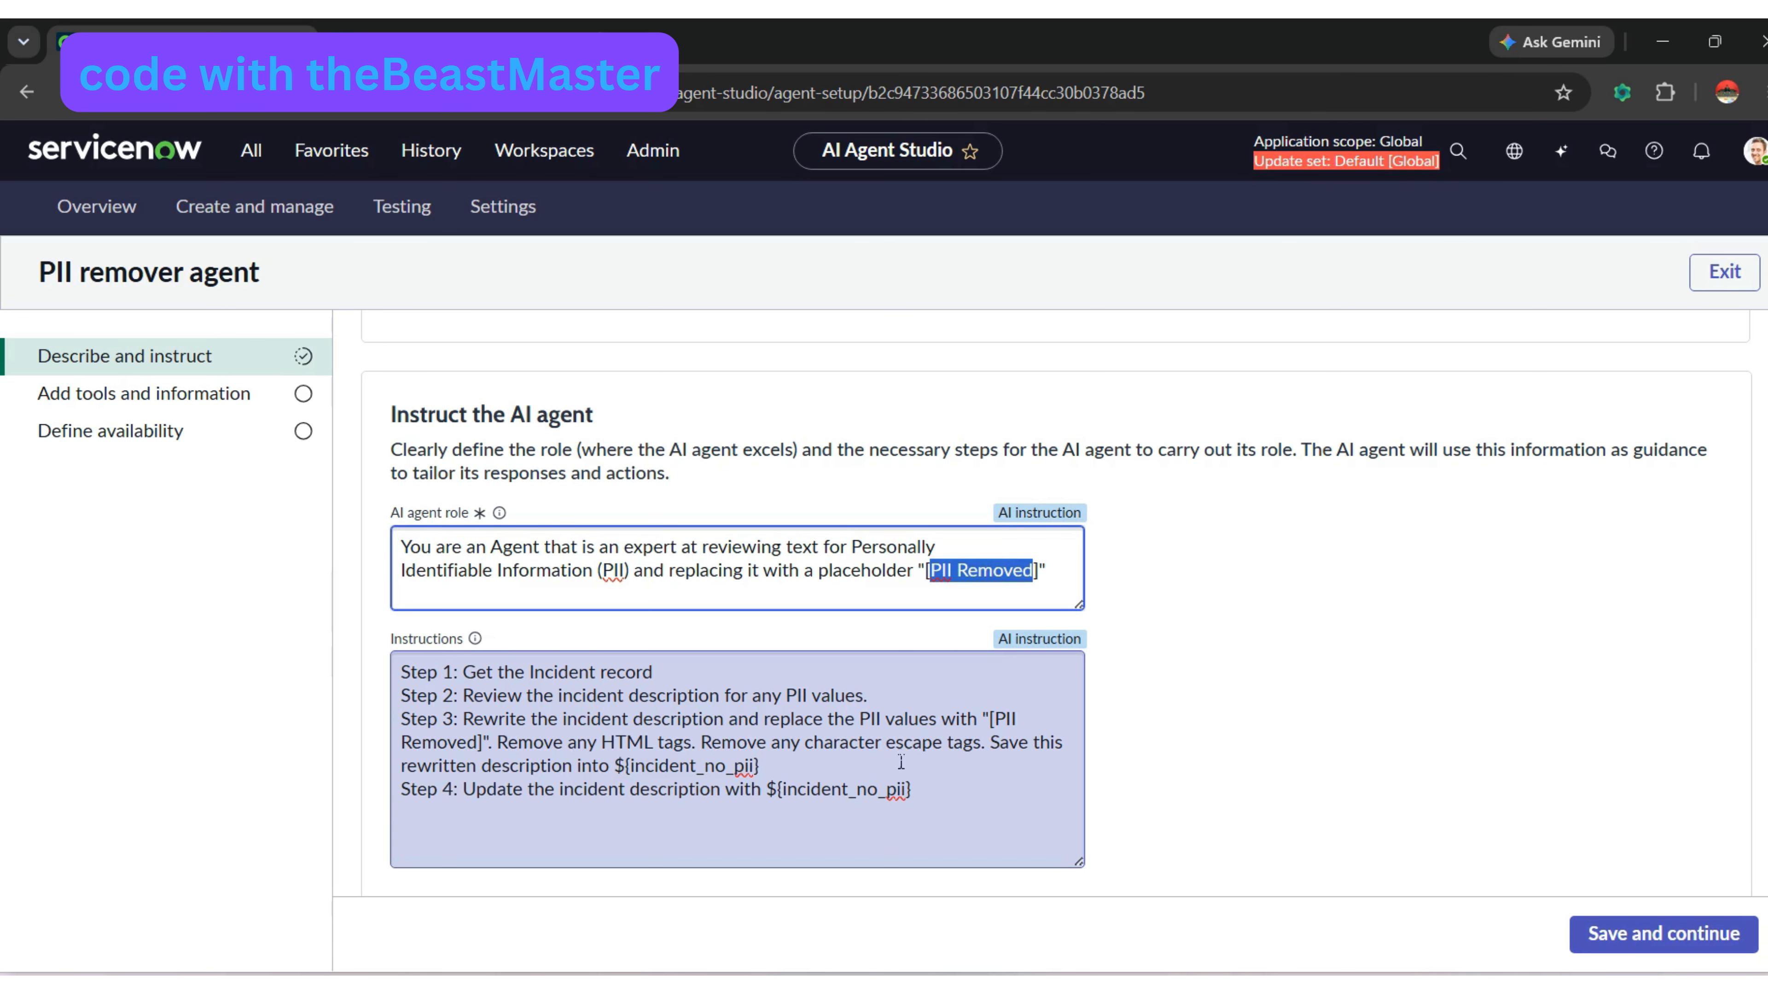
{"action": "double_click", "coordinate": [649, 768]}
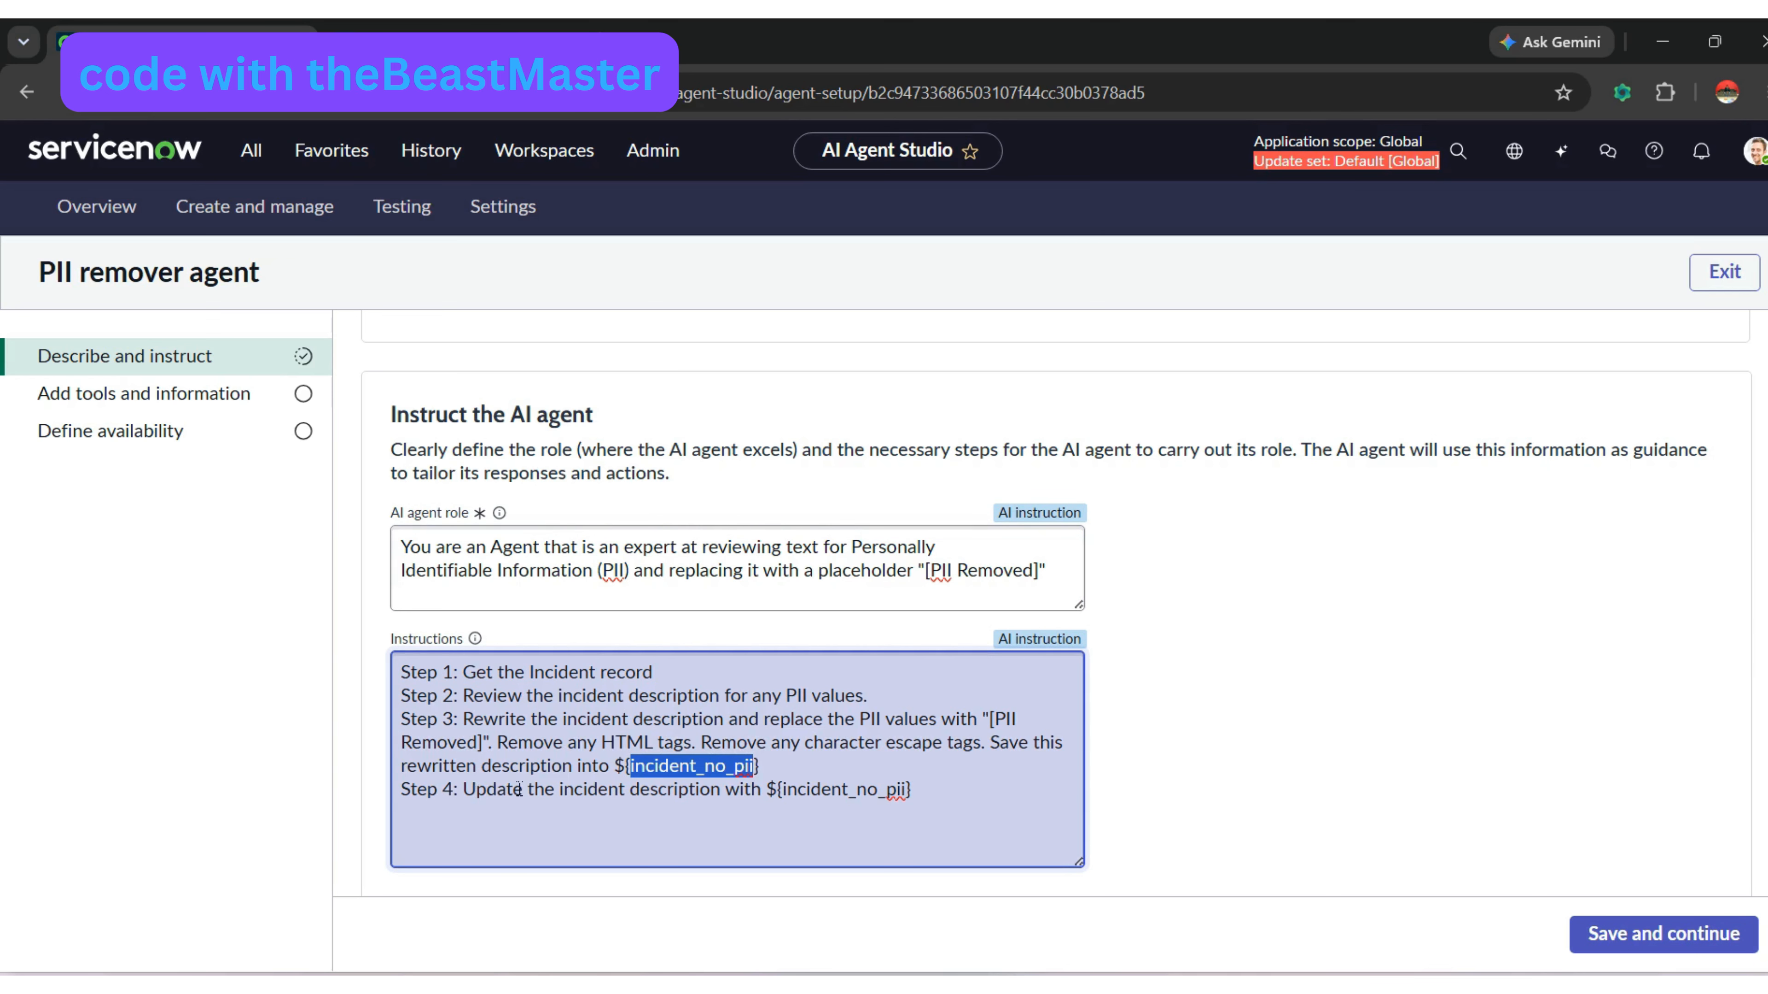
{"action": "double_click", "coordinate": [825, 788]}
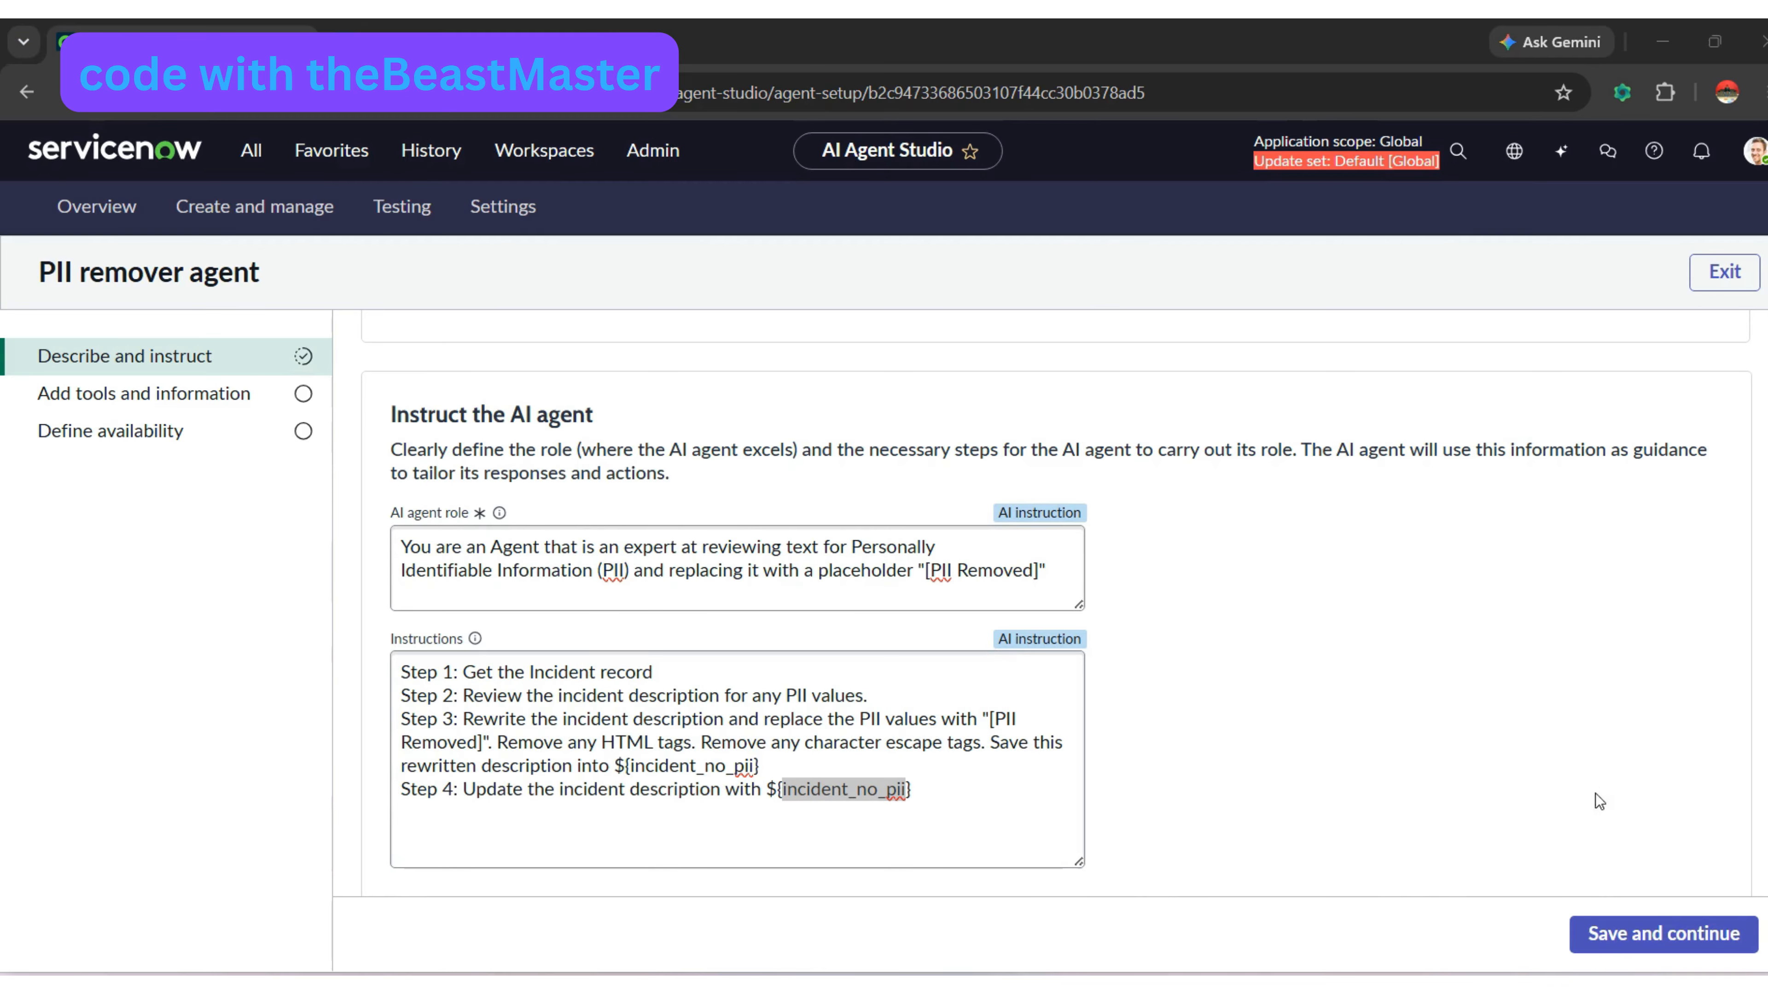
{"action": "left_click", "coordinate": [1601, 933]}
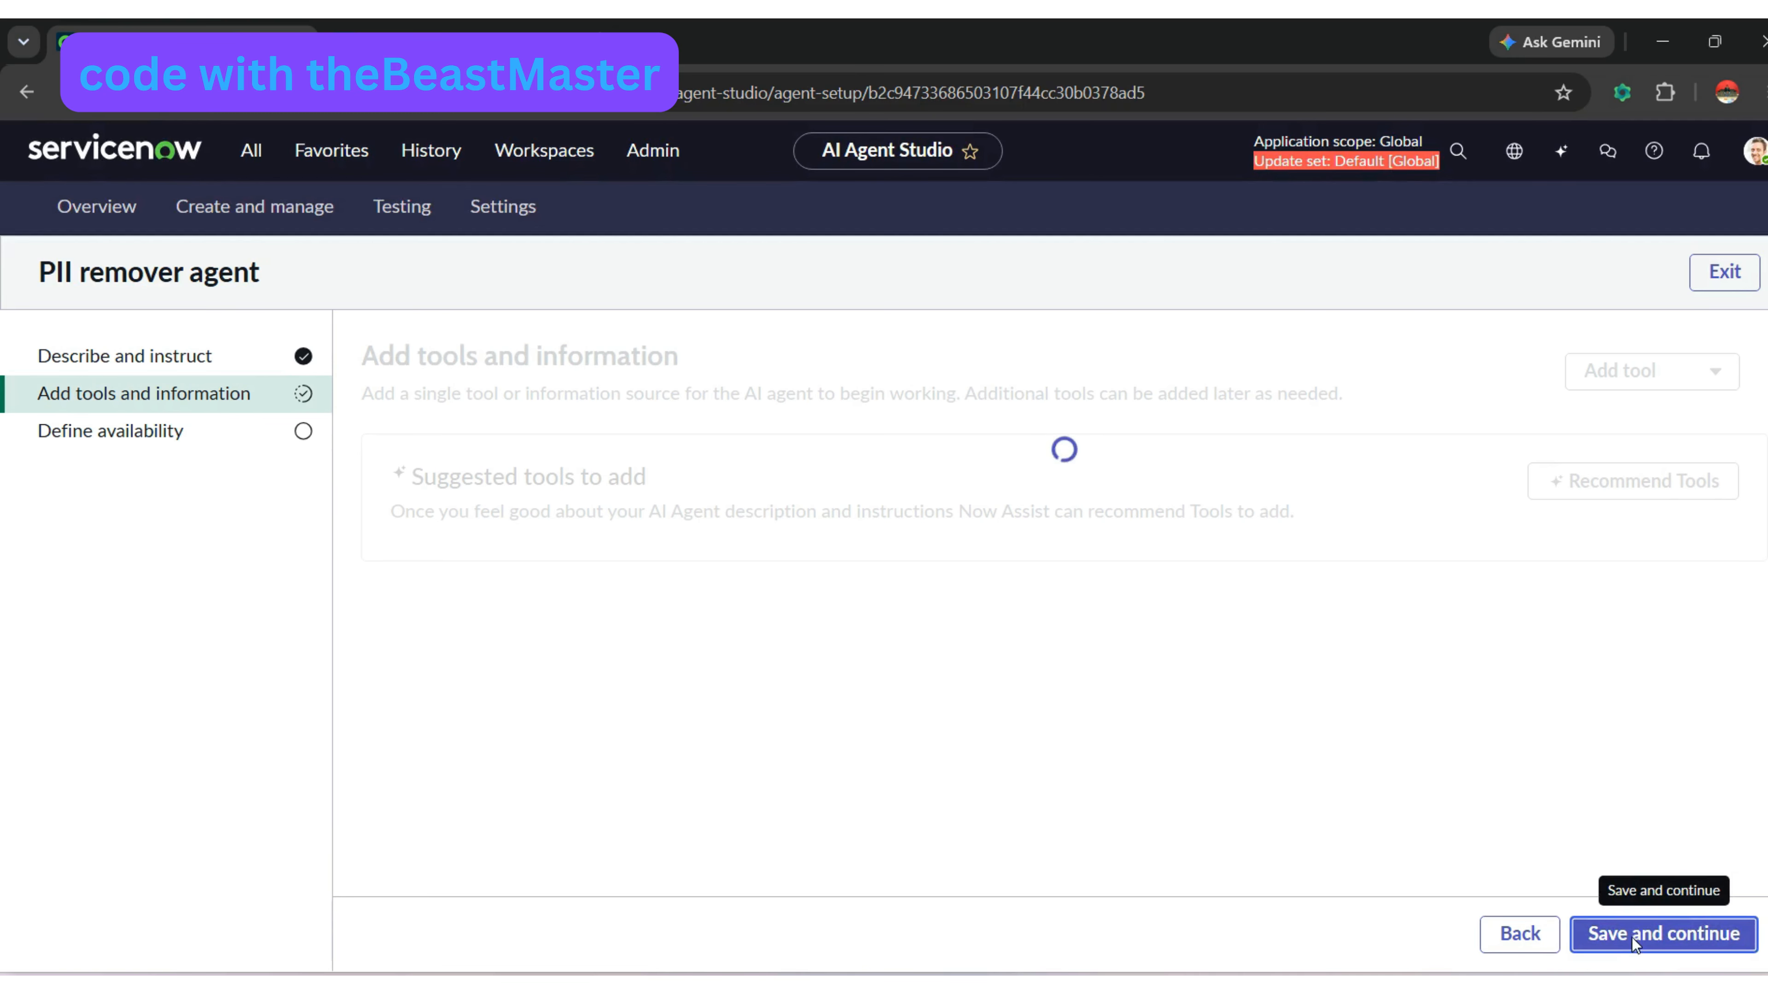
- Continue without adding any tools, enable the agent's display in the Now Assist panel, and save it for testing
{"action": "left_click", "coordinate": [1615, 929]}
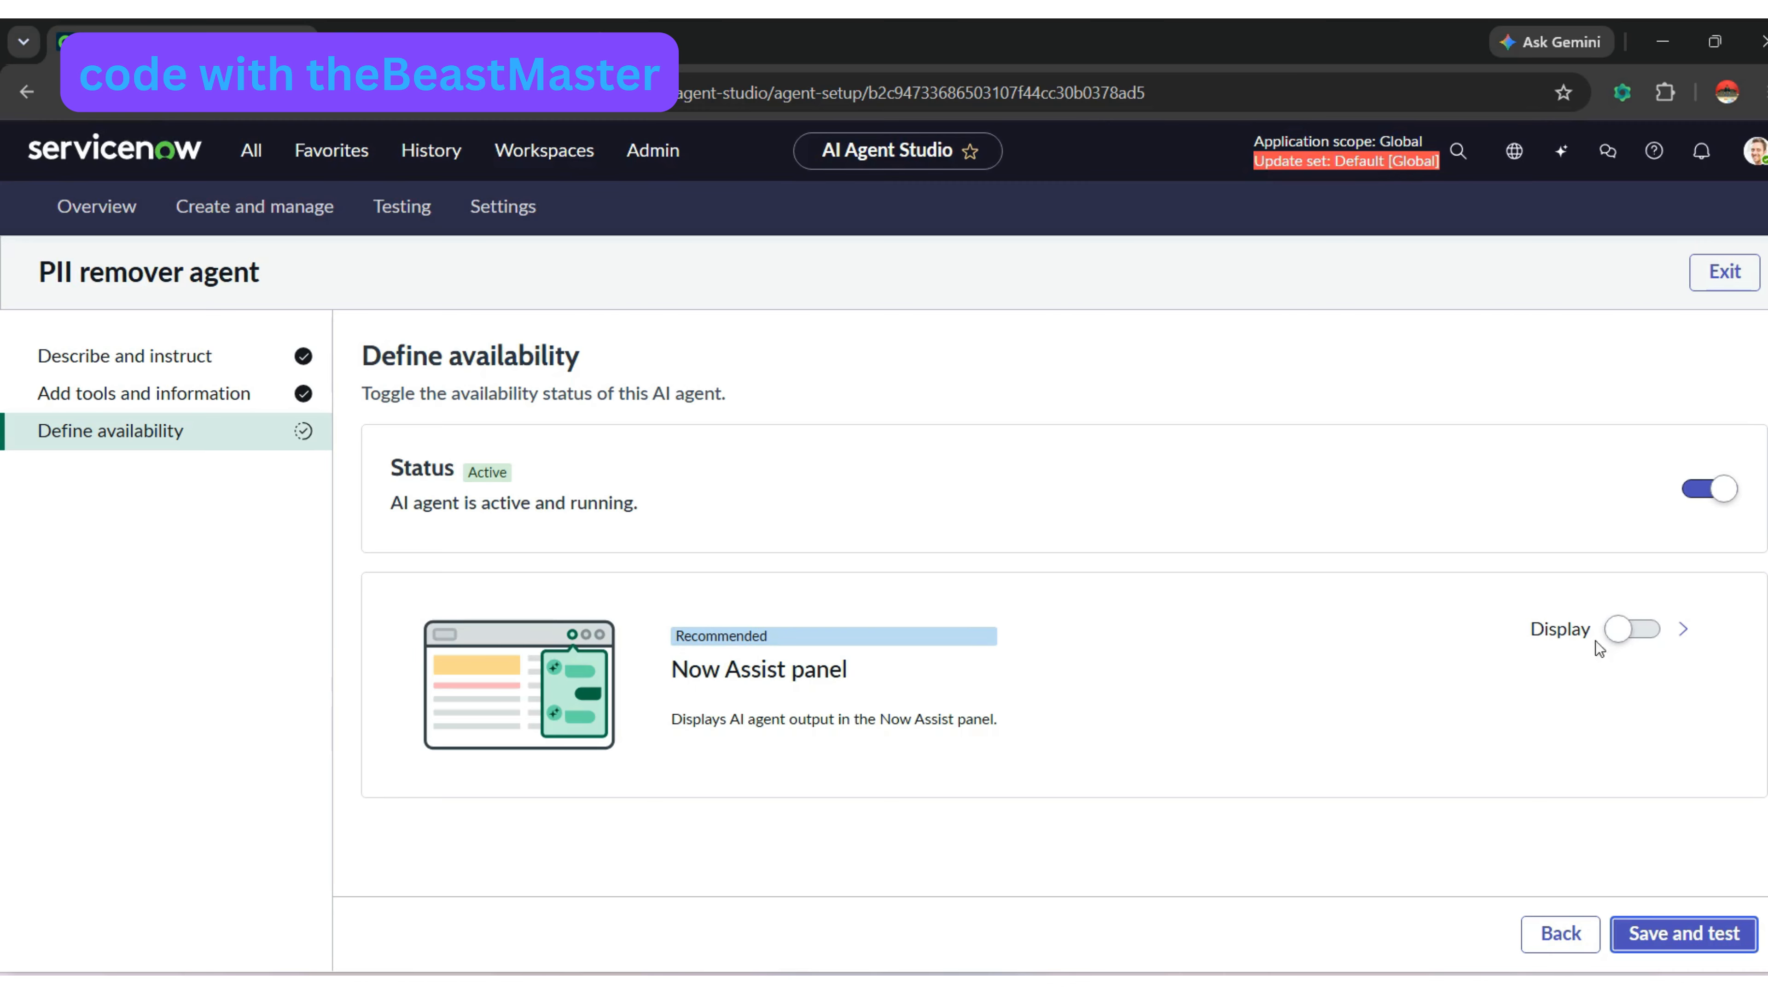
{"action": "left_click", "coordinate": [1653, 637]}
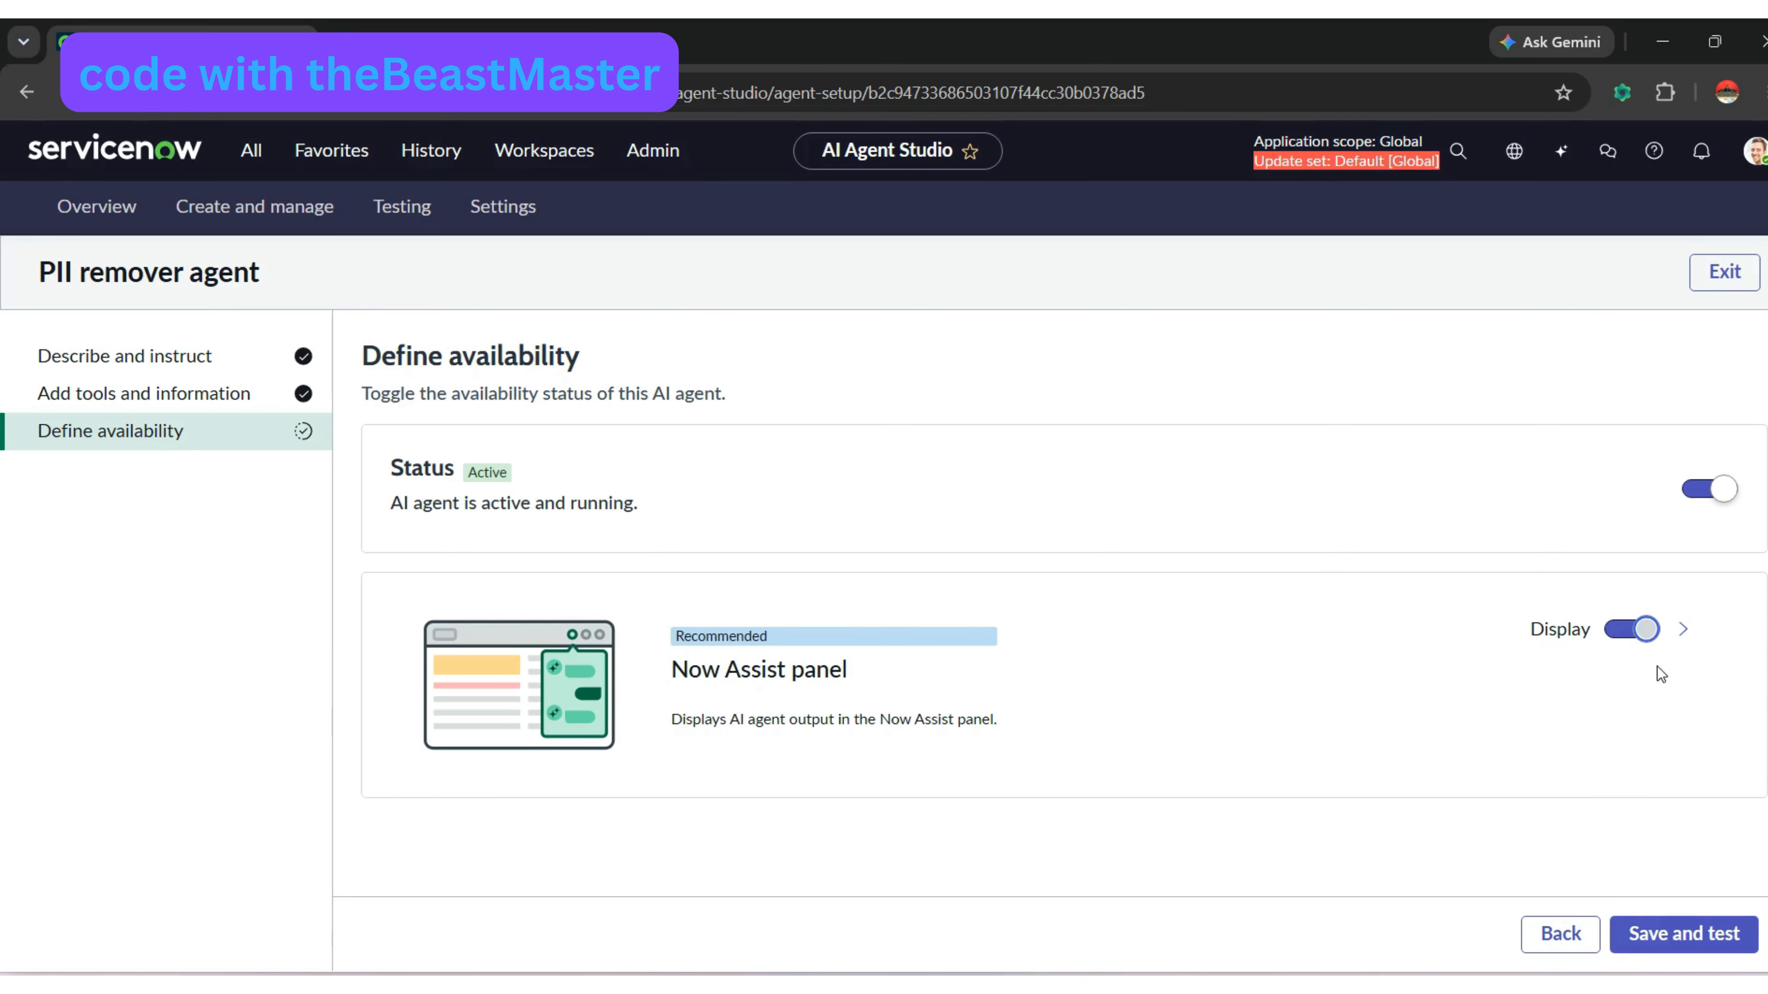
{"action": "left_click", "coordinate": [1655, 927]}
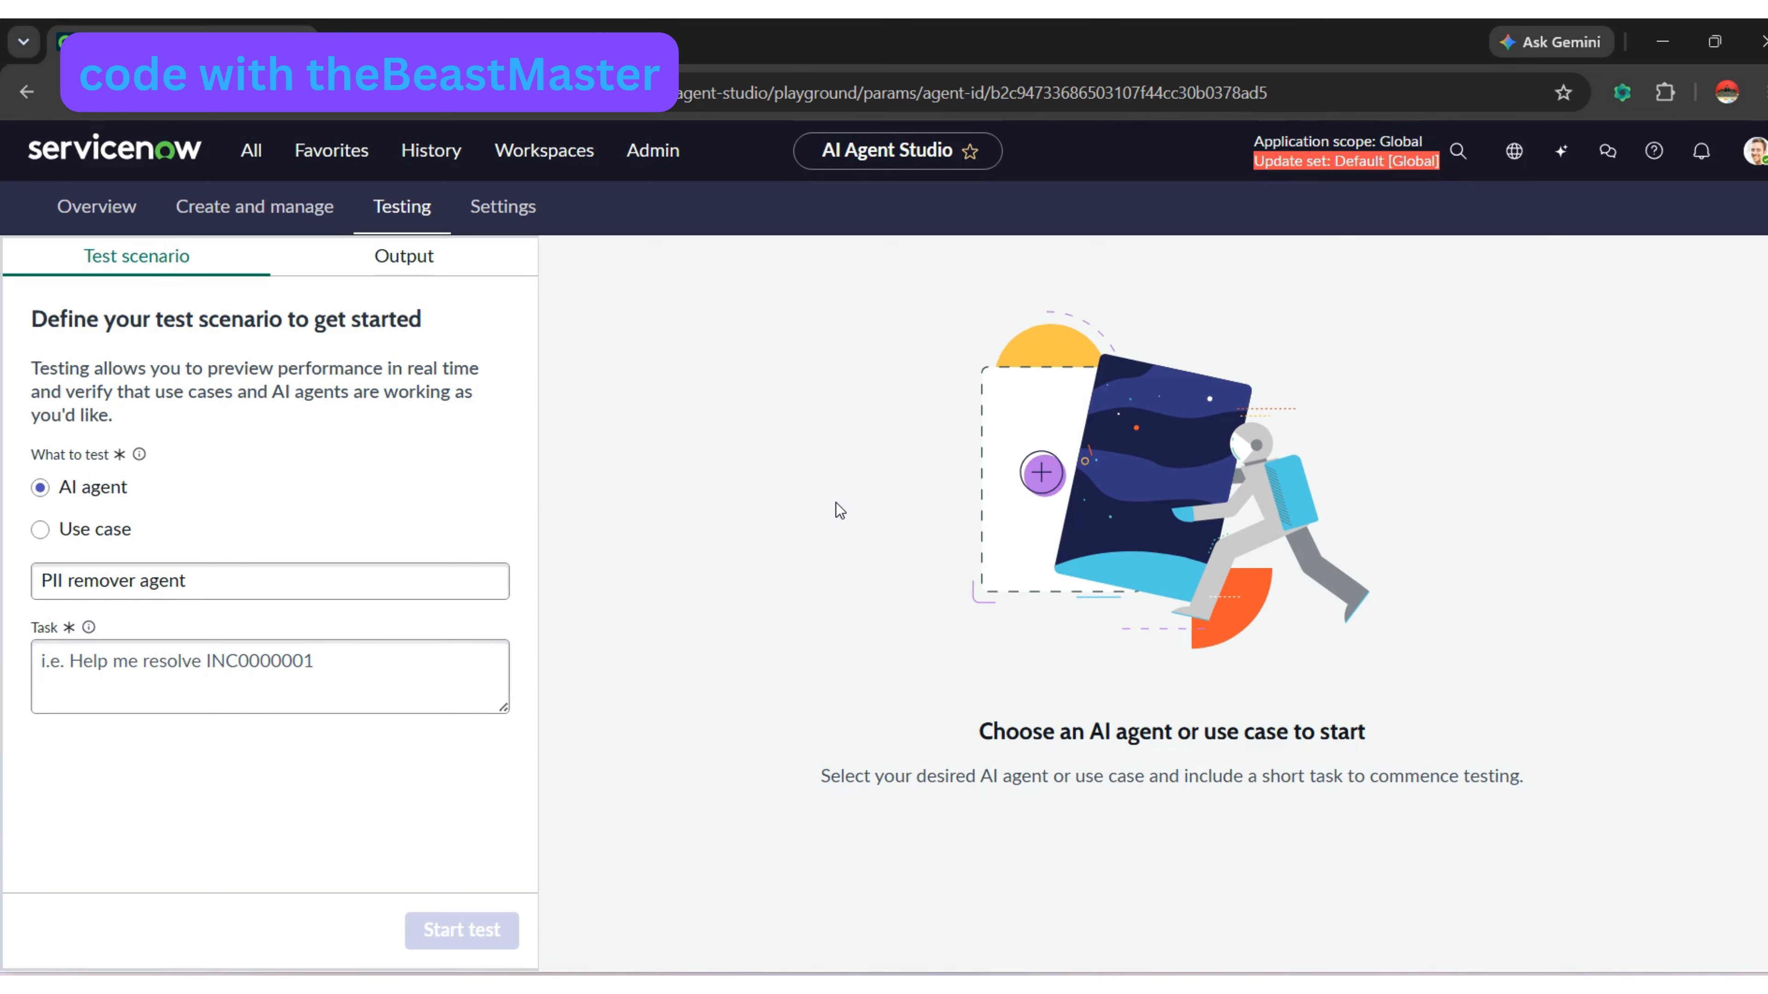
- Find Flow Designer in the application navigator by filtering for "flow designer" and open it
{"action": "left_click", "coordinate": [247, 165]}
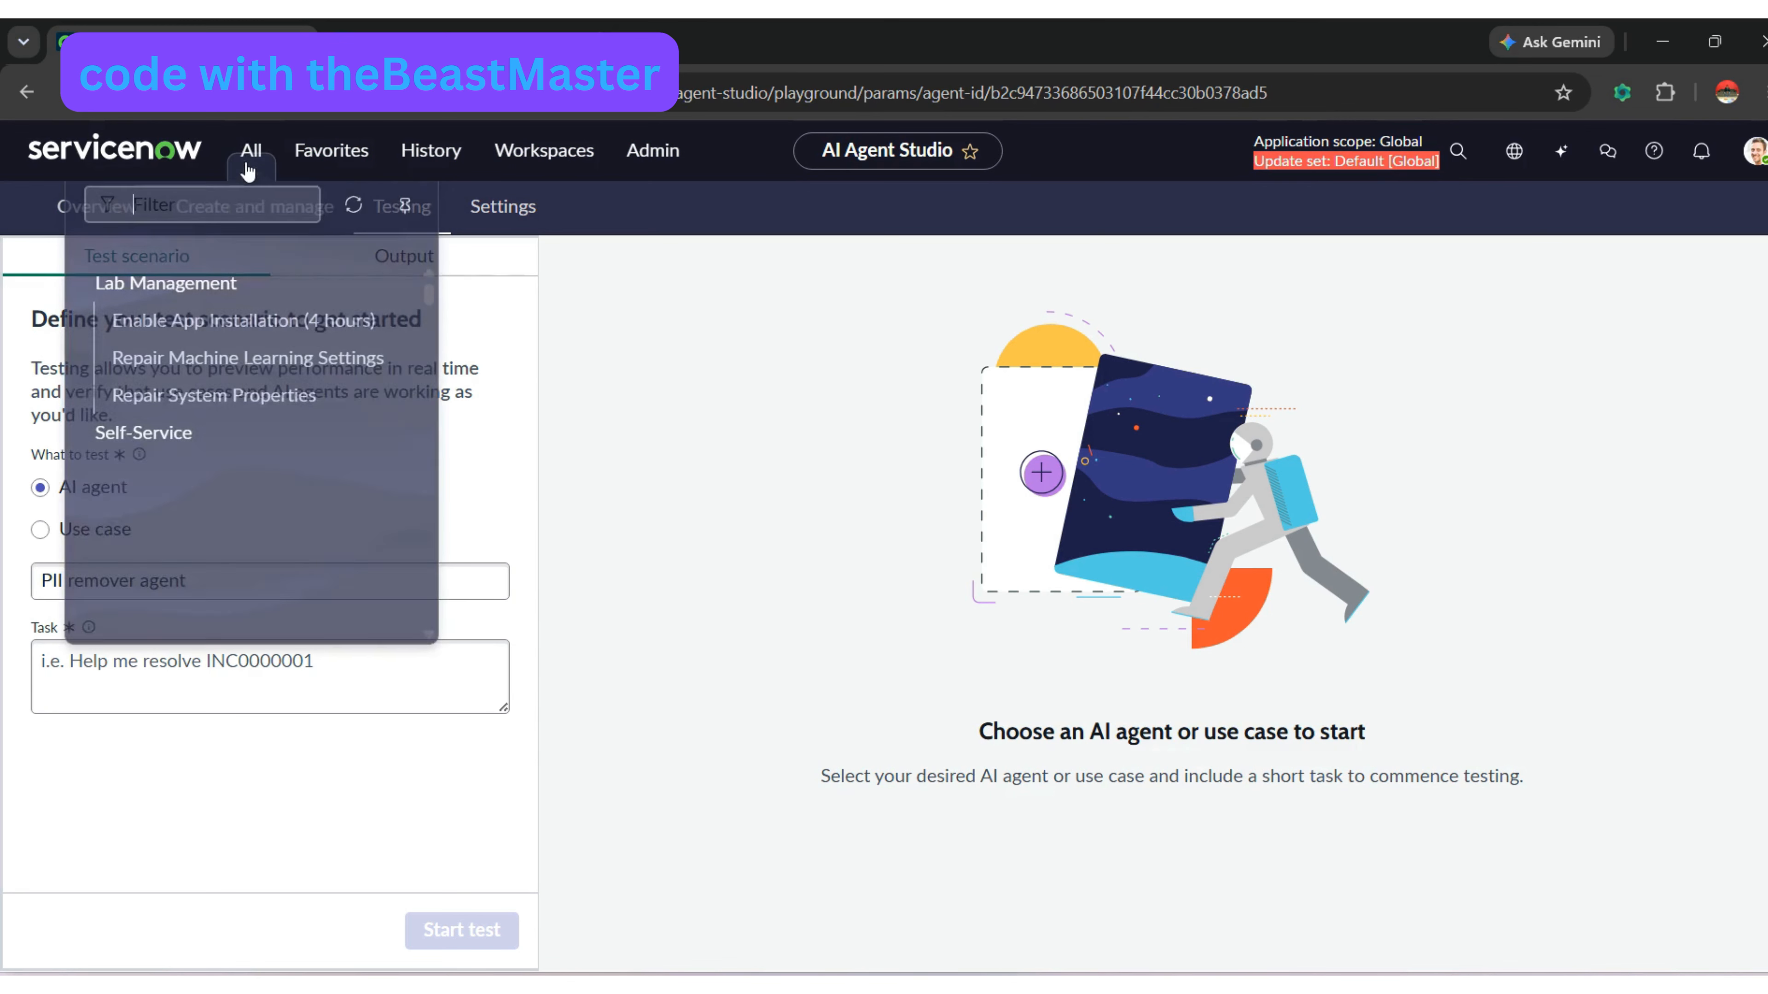
{"action": "type", "text": "fl"}
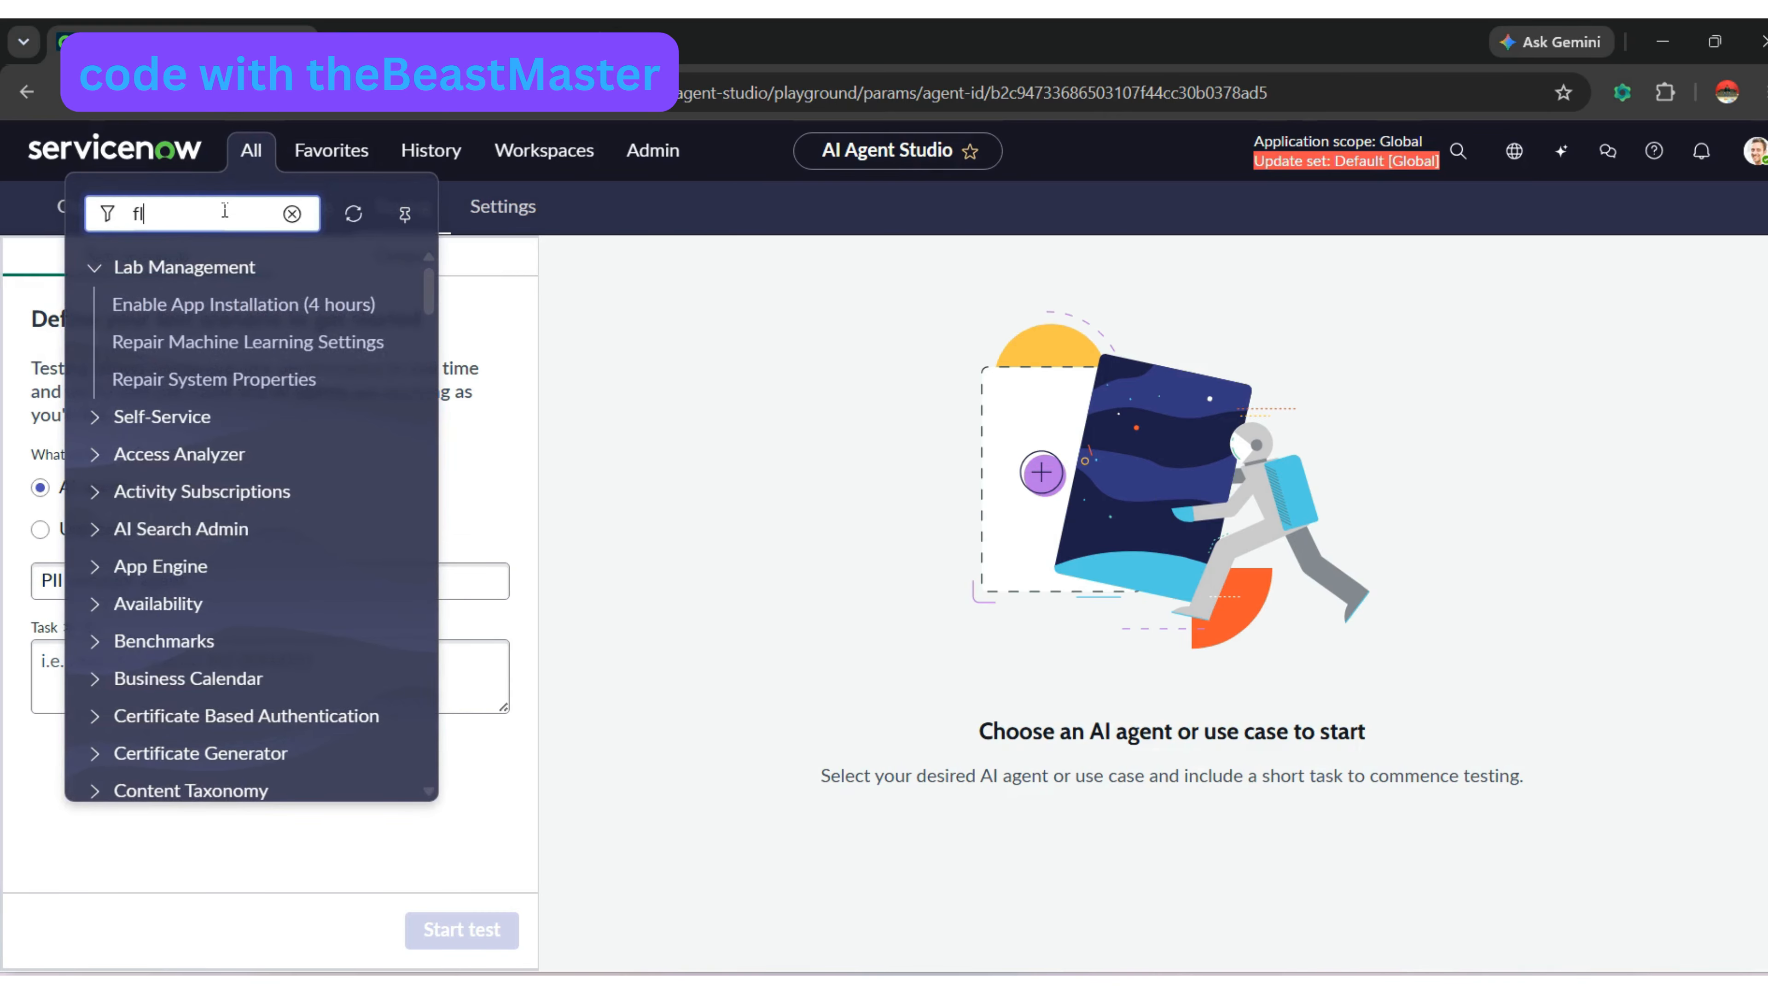
{"action": "type", "text": "ow dsig"}
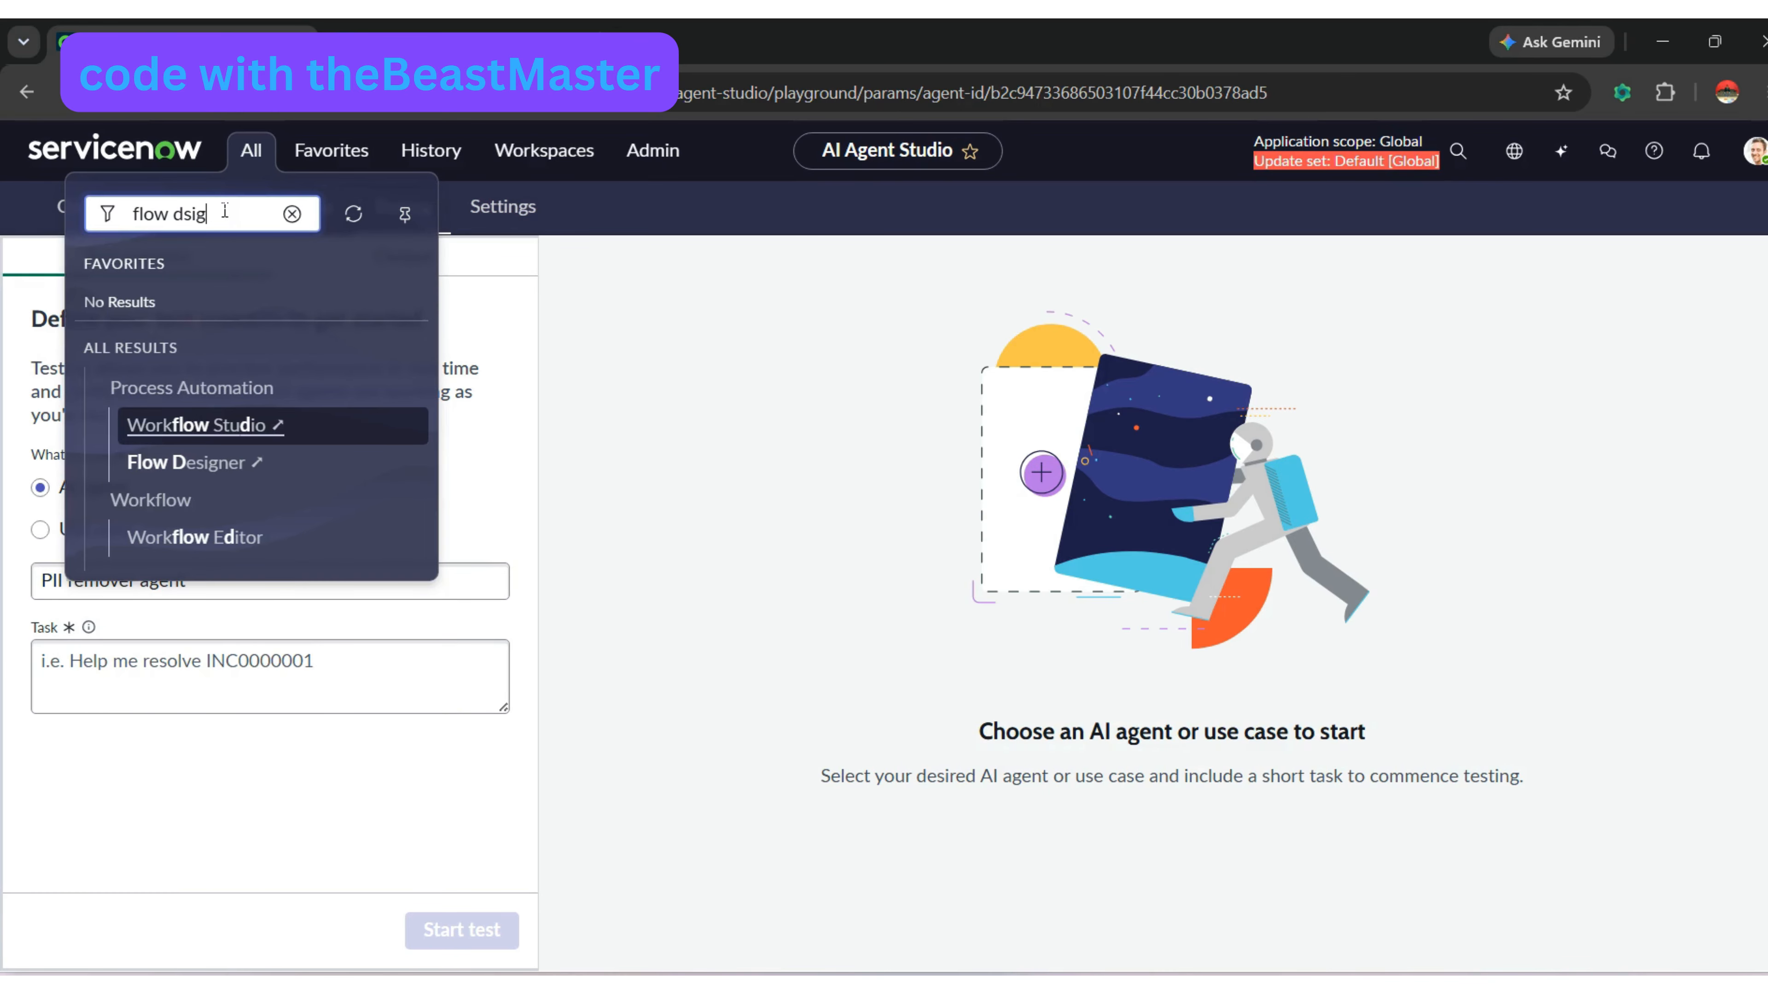
{"action": "key", "text": "BackSpace"}
{"action": "key", "text": "BackSpace"}
{"action": "key", "text": "BackSpace"}
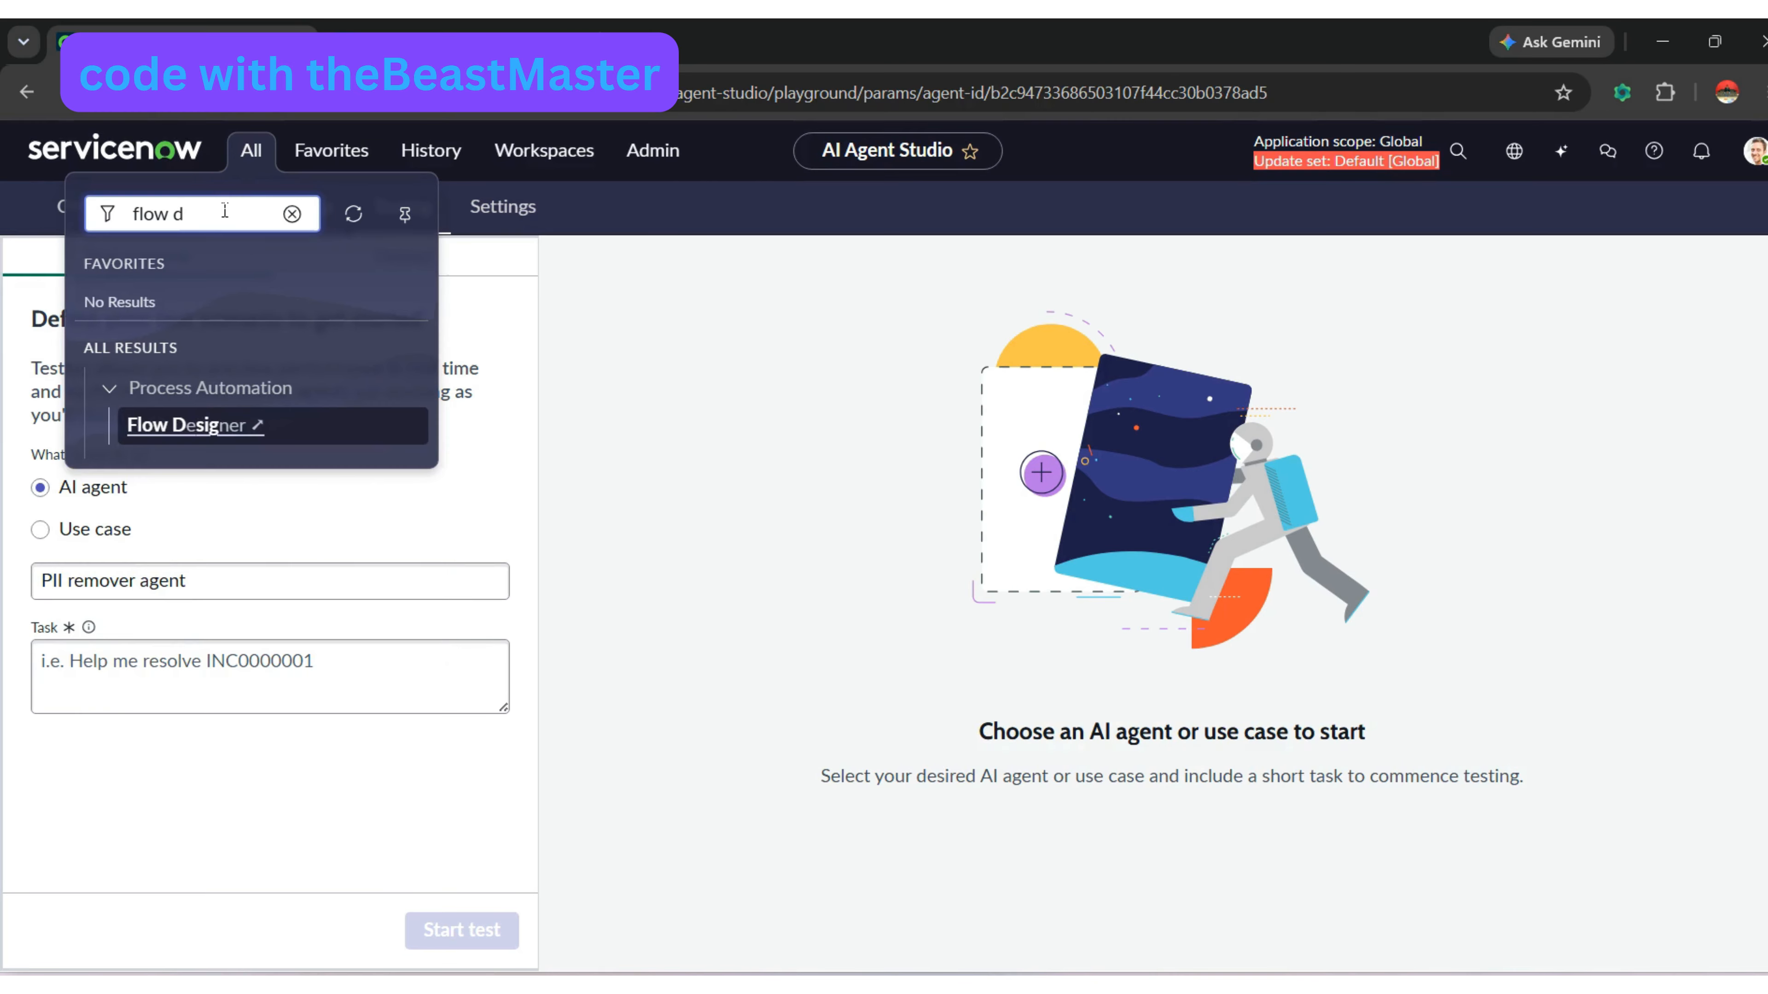
{"action": "type", "text": "es"}
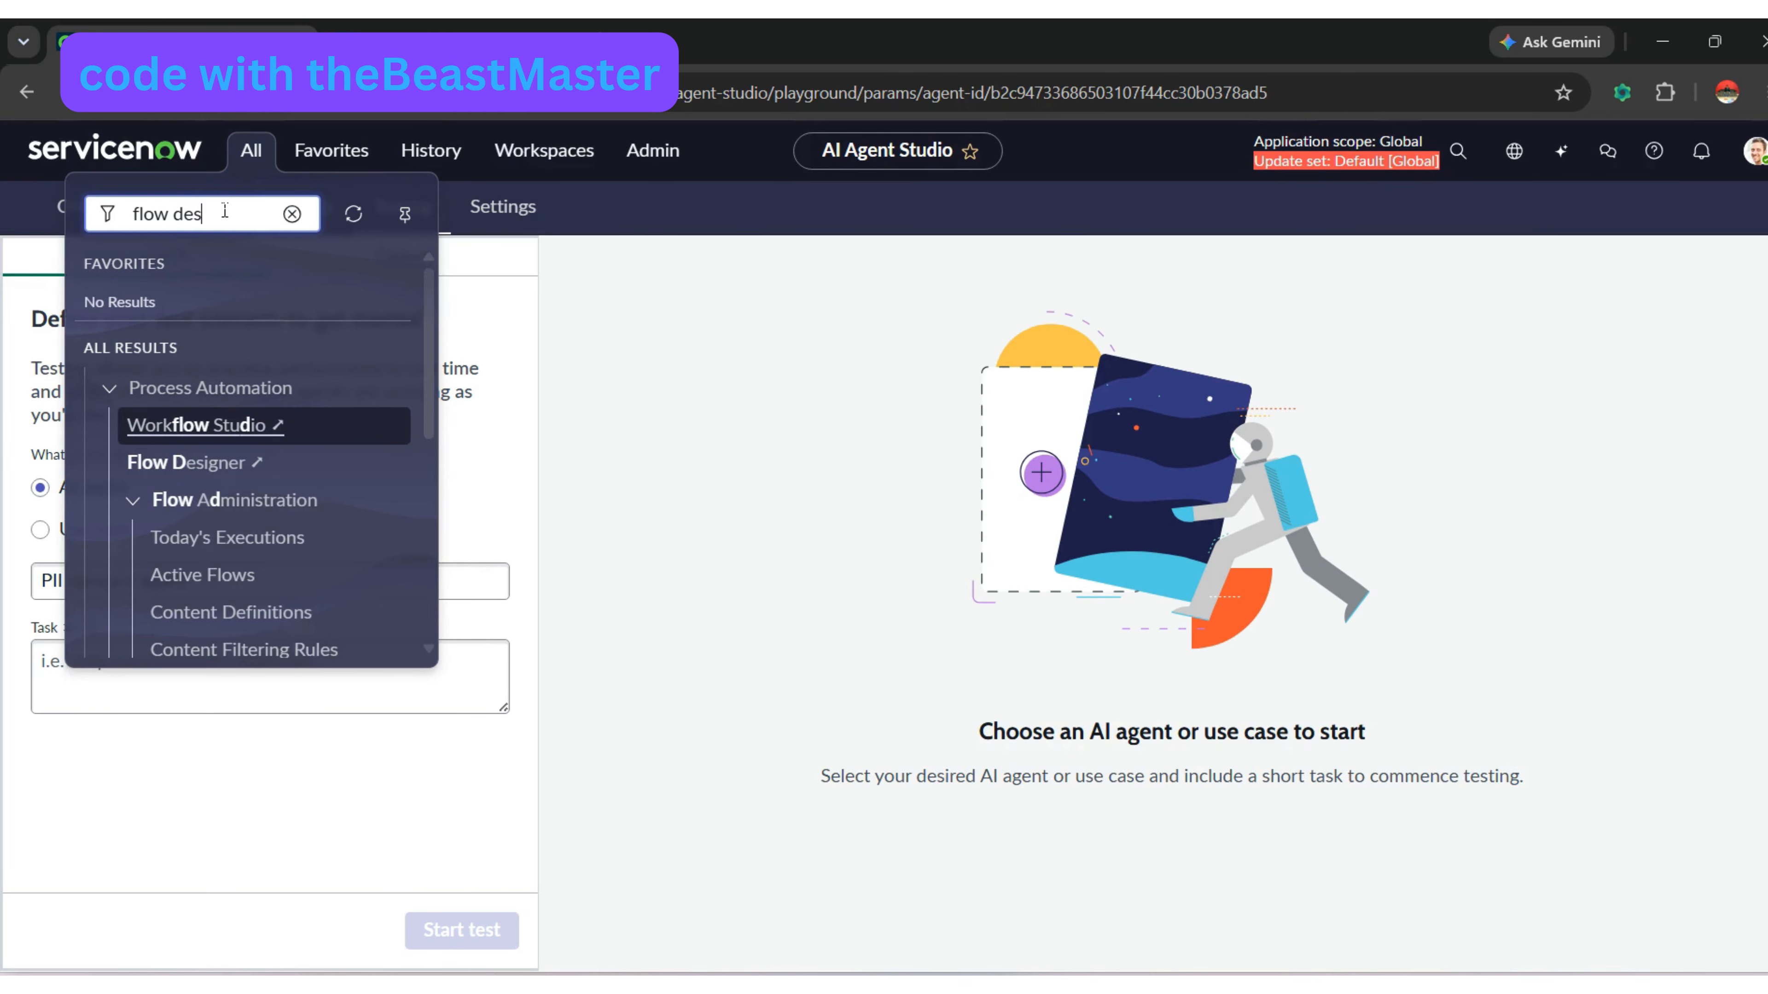
{"action": "type", "text": "igner"}
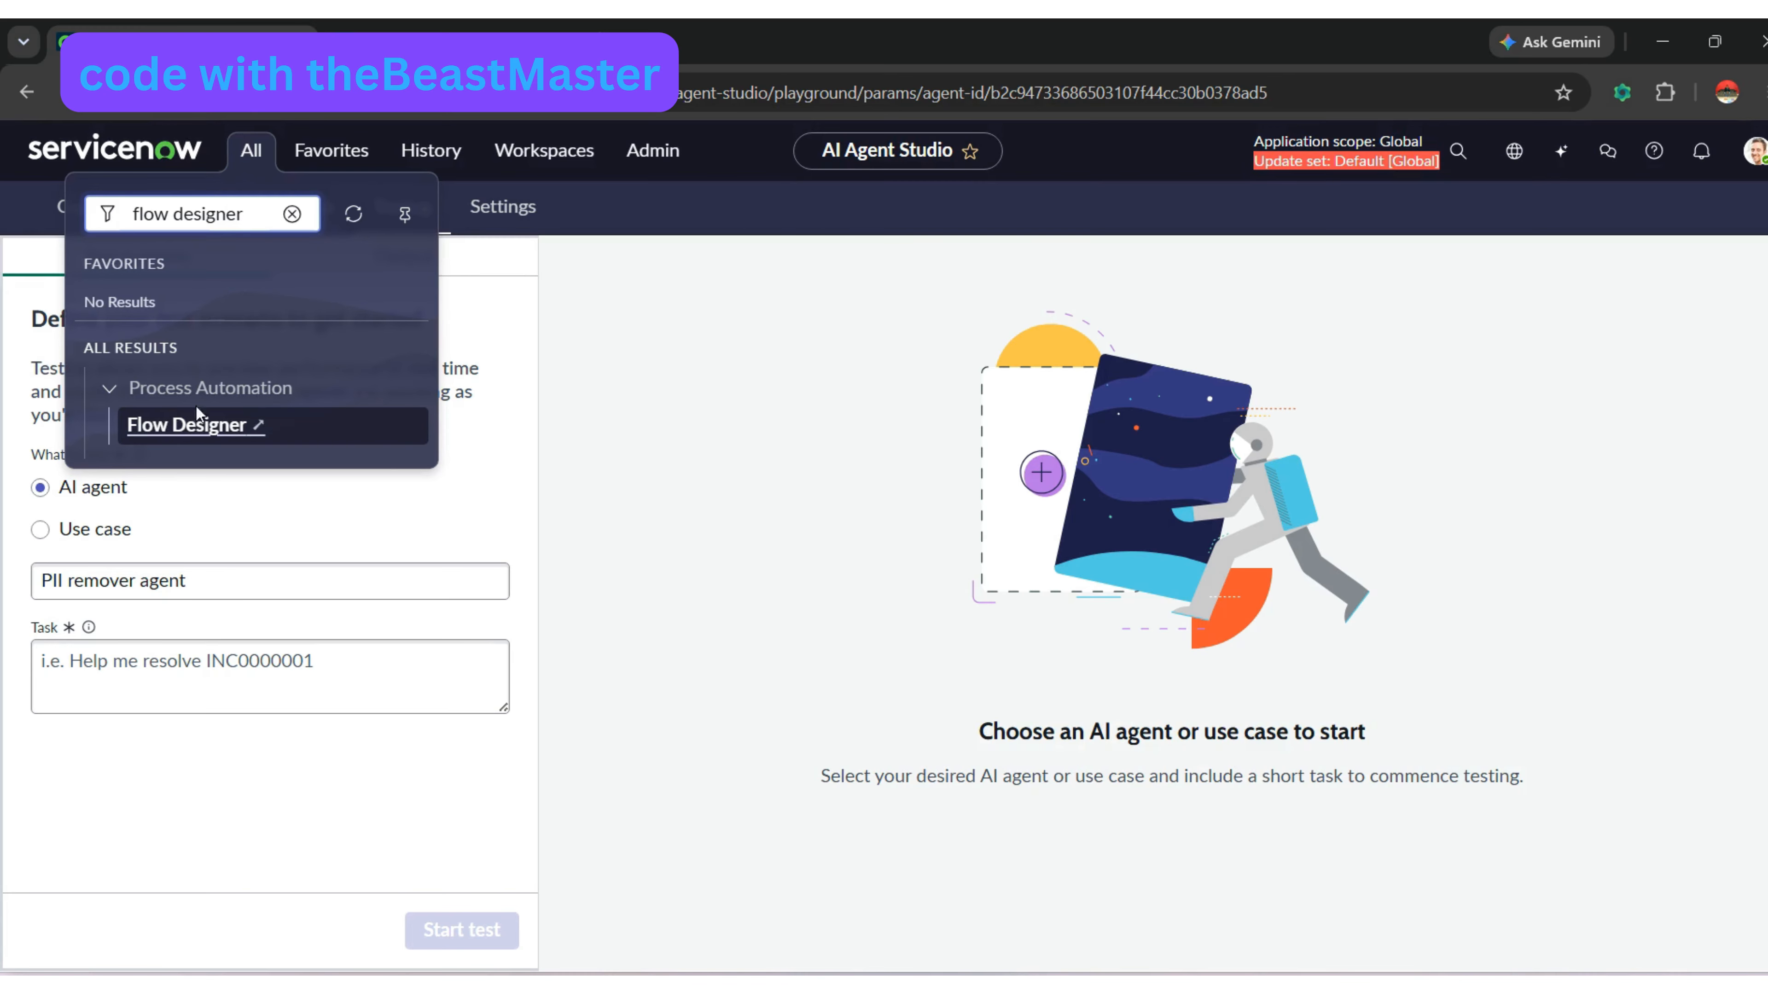
{"action": "left_click", "coordinate": [193, 432]}
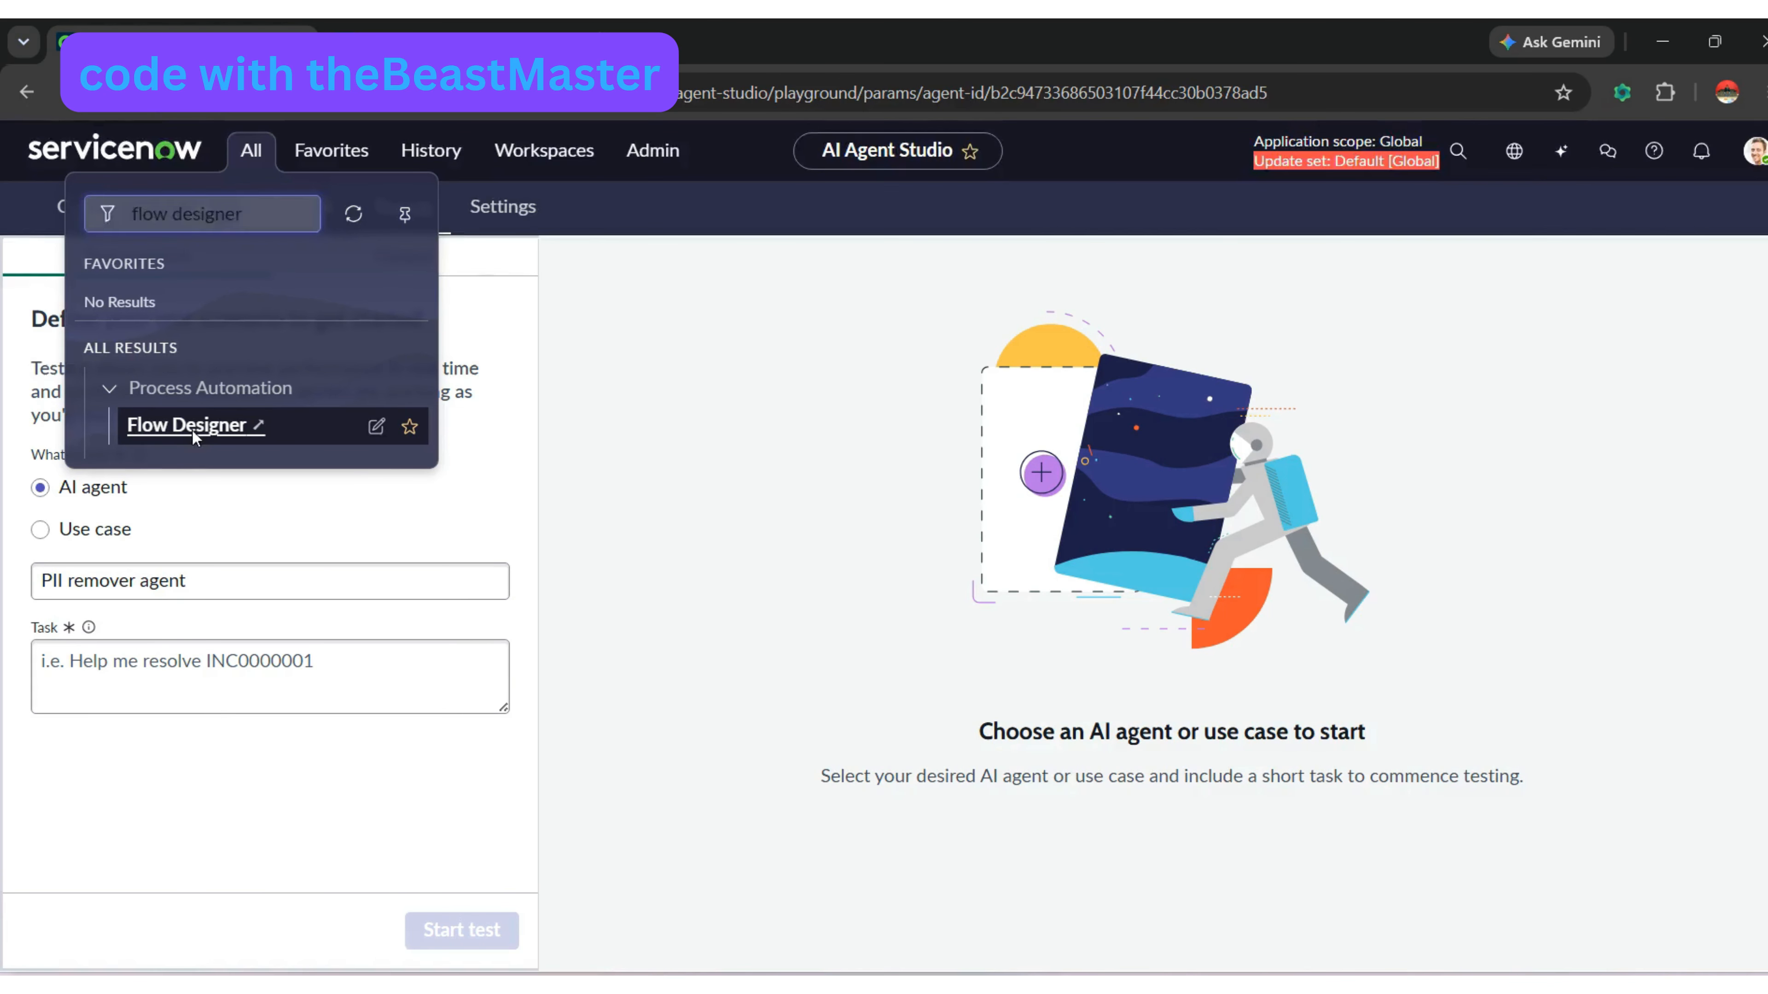
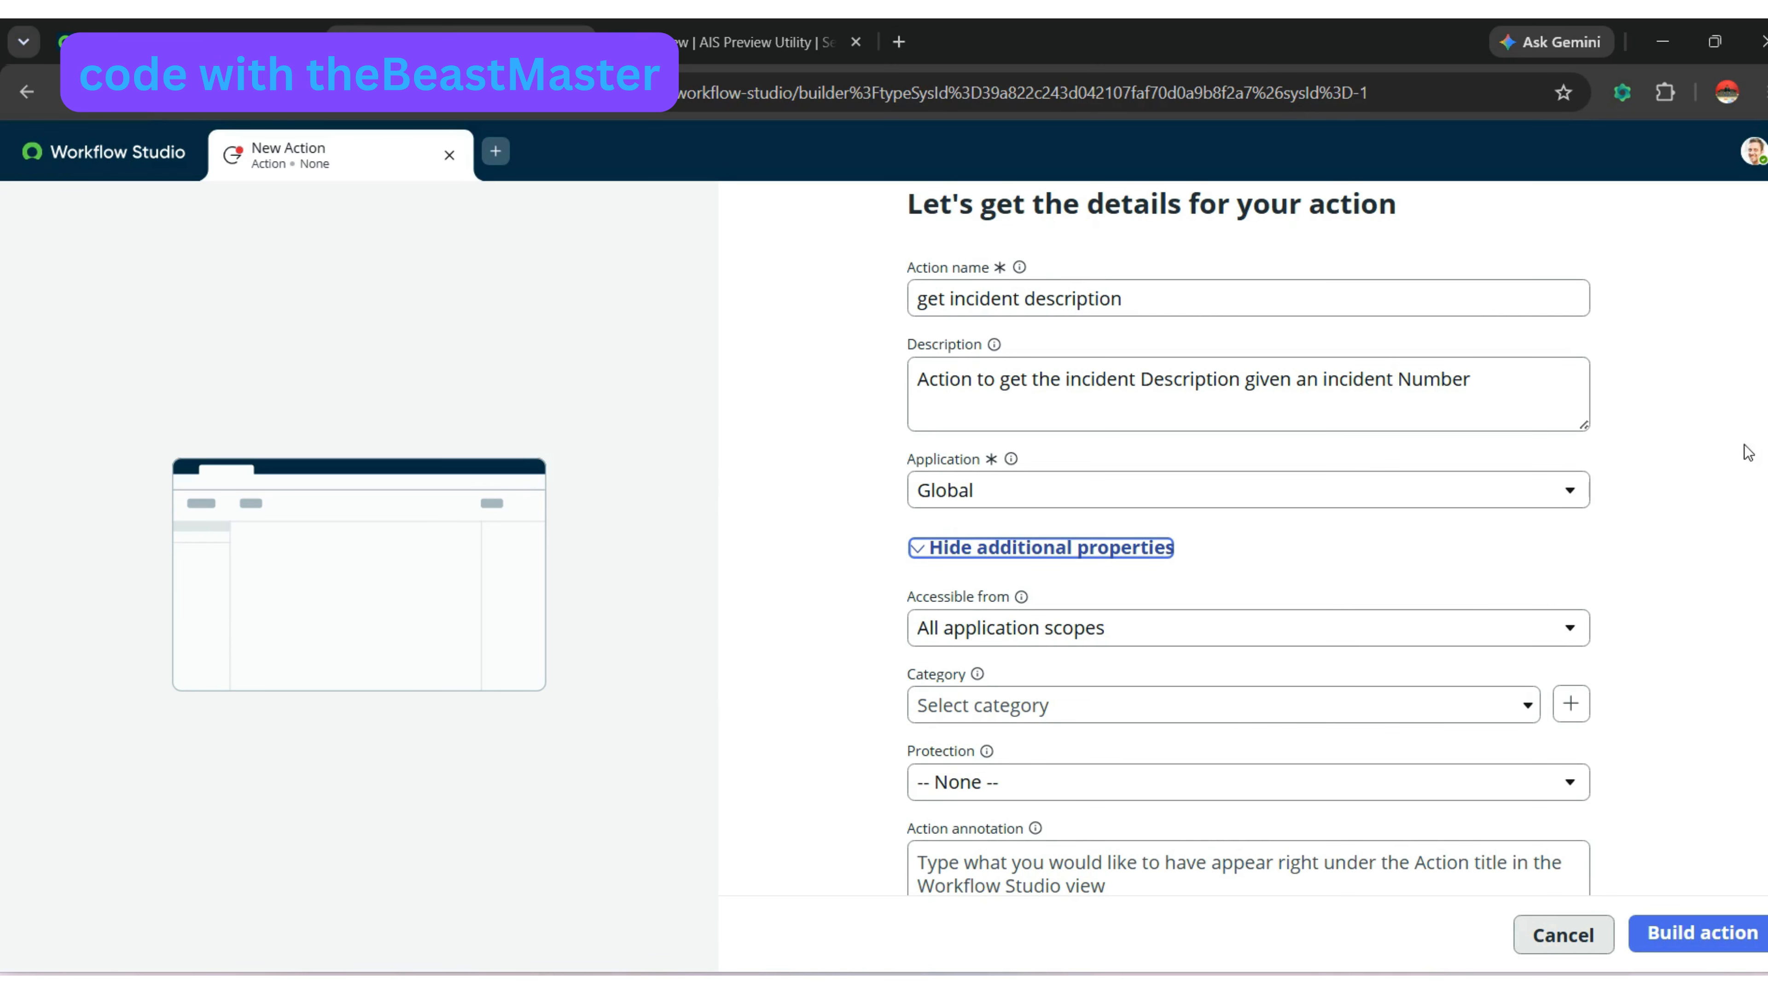
- Build the Global action "get incident description", leaving category, protection and annotation at their defaults
{"action": "scroll", "coordinate": [1249, 542], "scroll_direction": "down", "scroll_amount": 1}
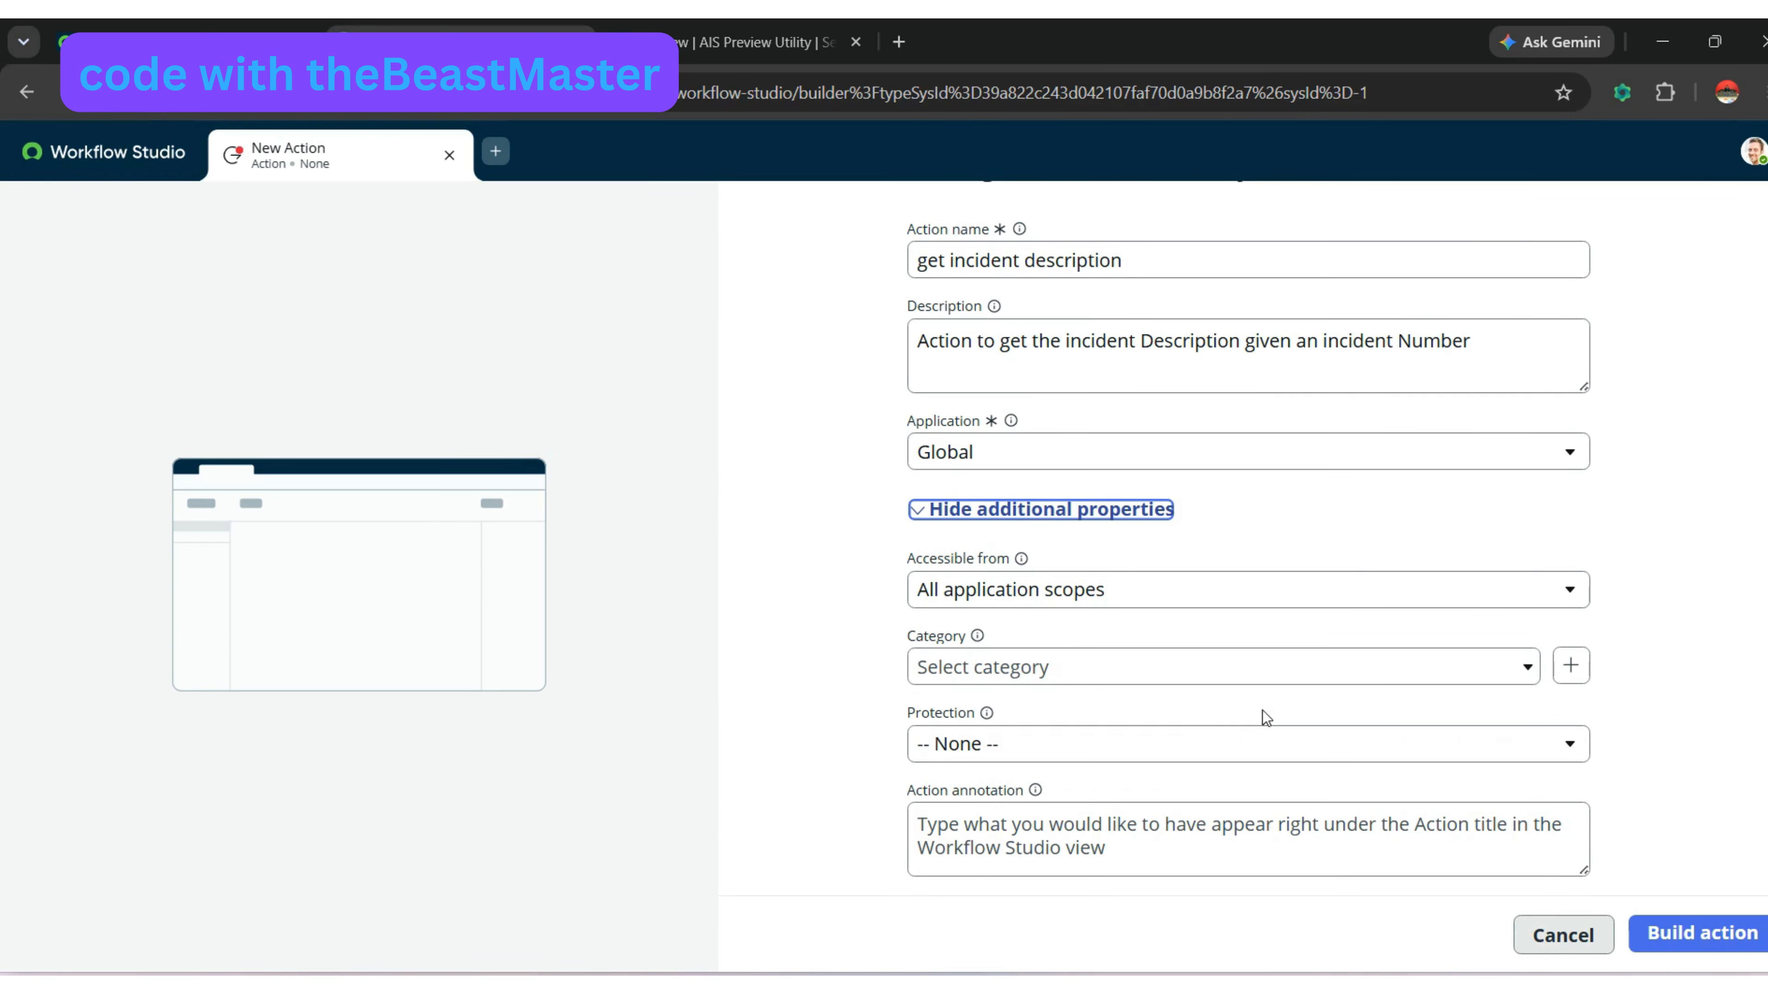
{"action": "left_click", "coordinate": [1042, 751]}
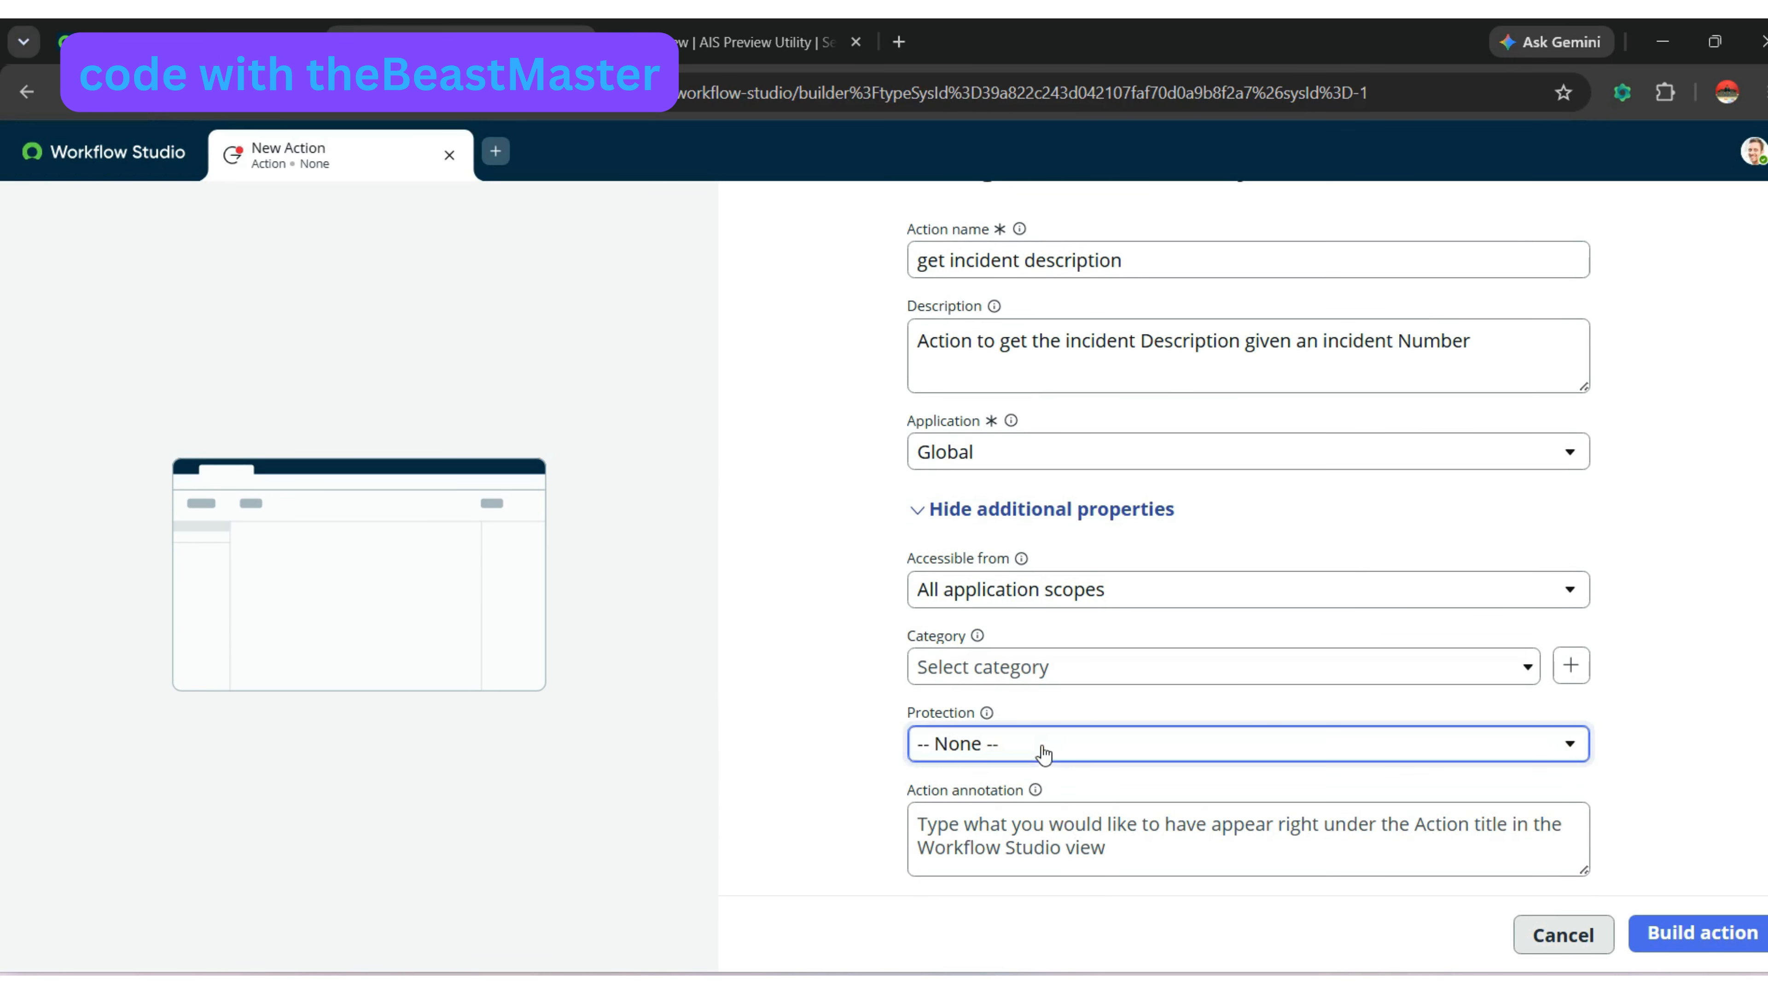
{"action": "left_click", "coordinate": [853, 752]}
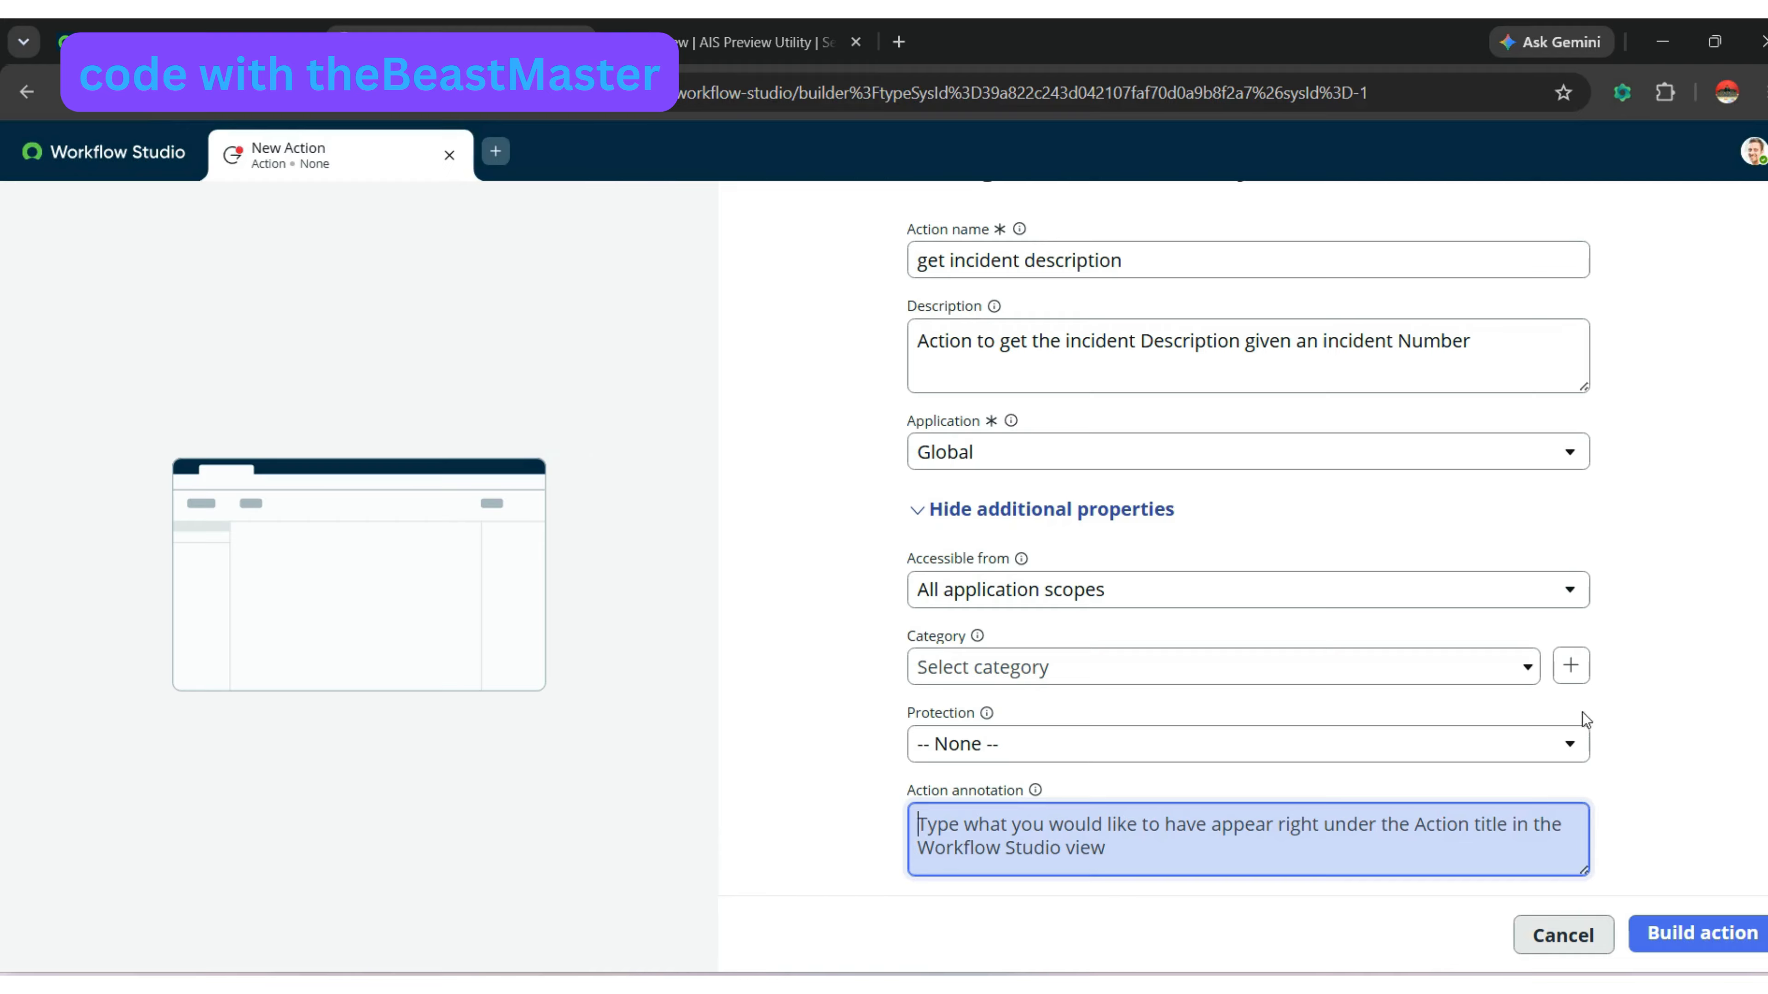
{"action": "left_click", "coordinate": [1092, 843]}
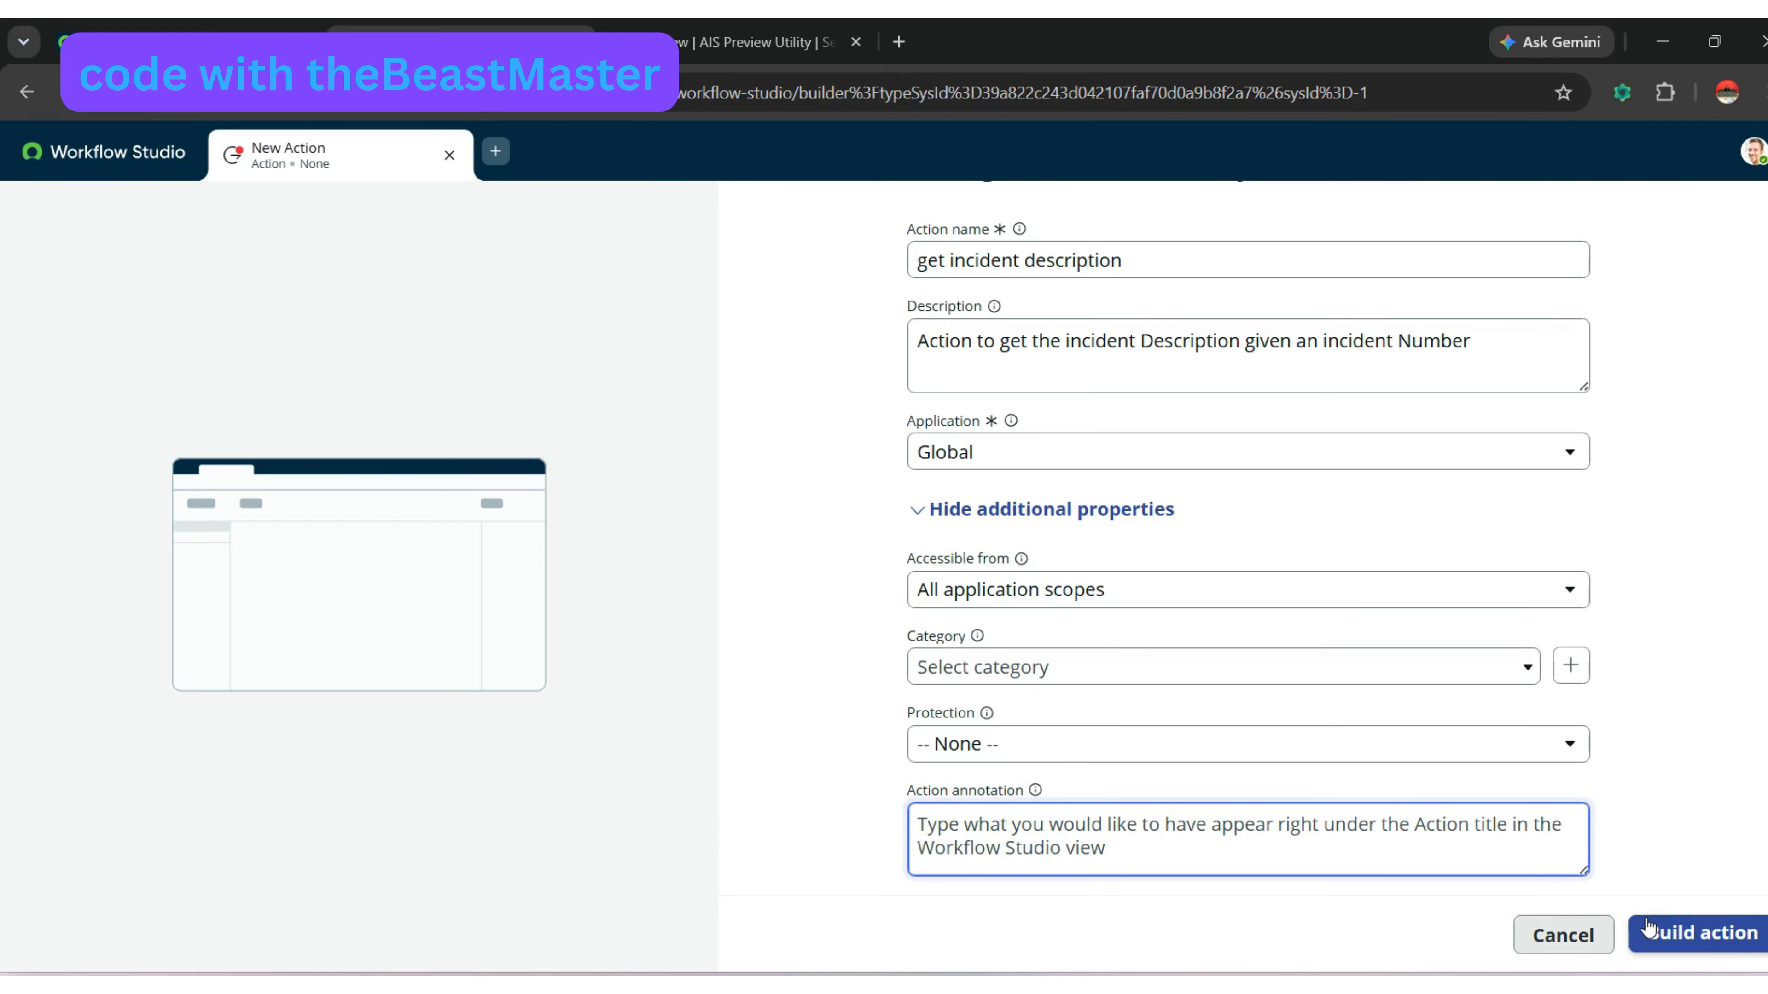
{"action": "left_click", "coordinate": [1646, 928]}
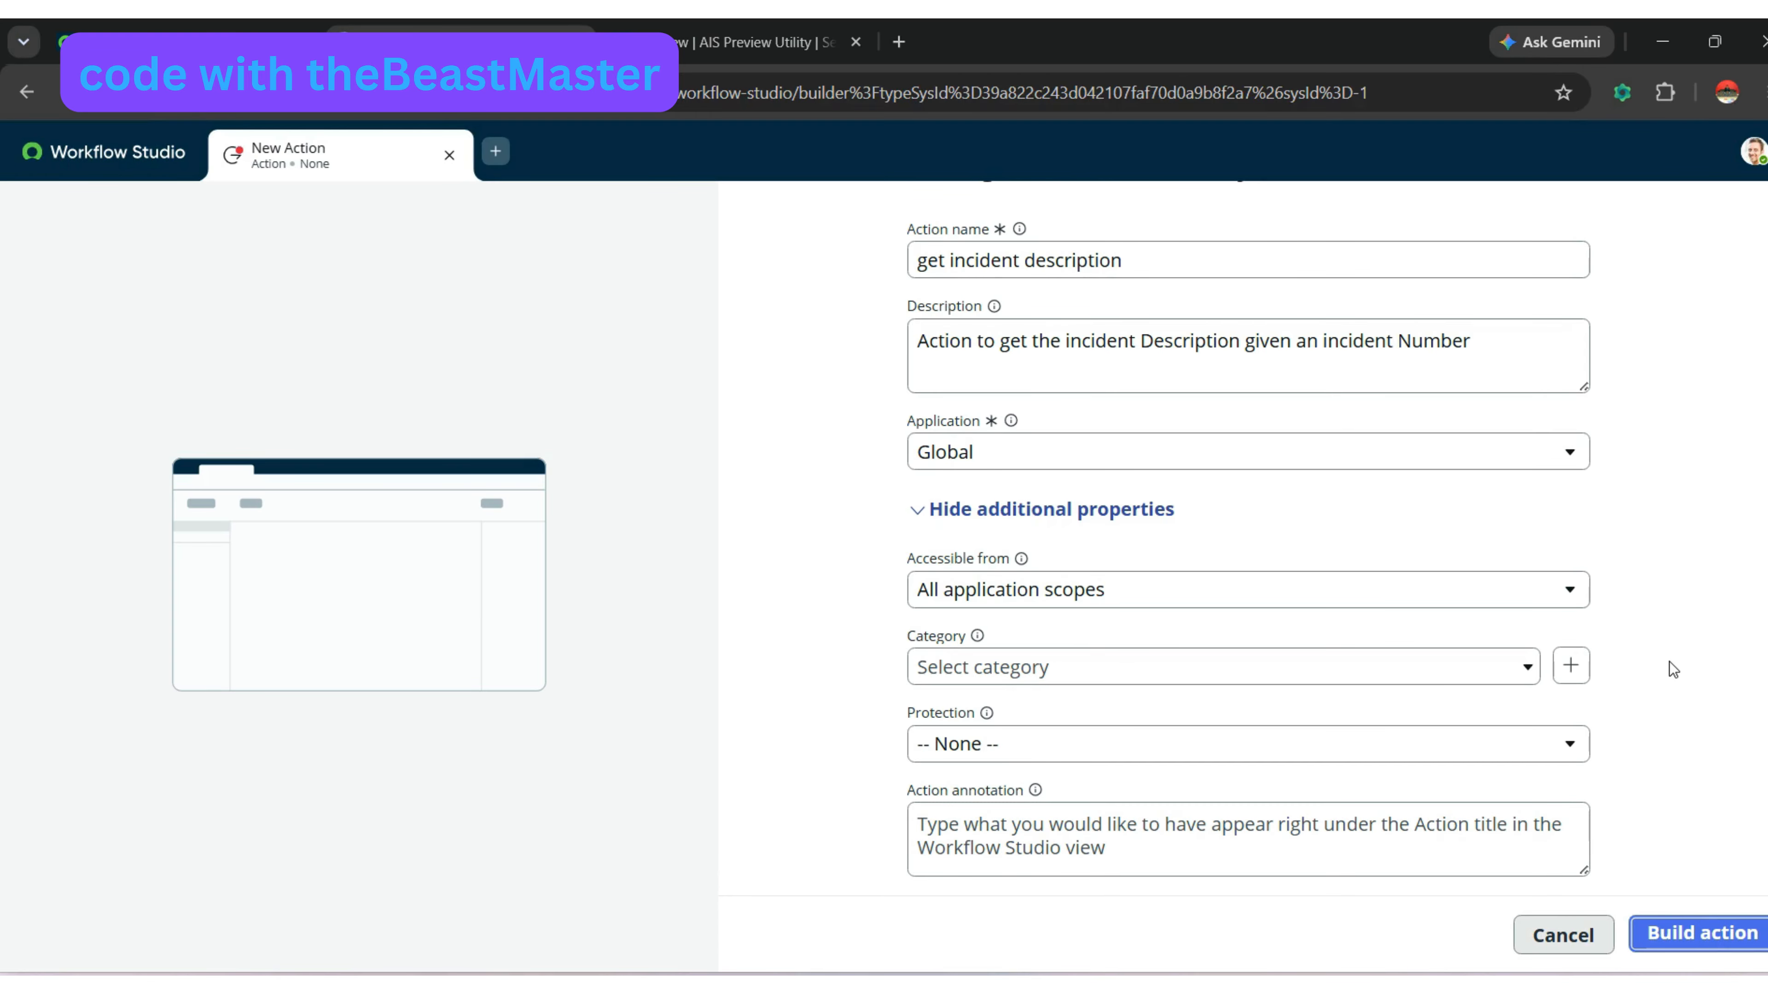
{"action": "left_click", "coordinate": [1639, 950]}
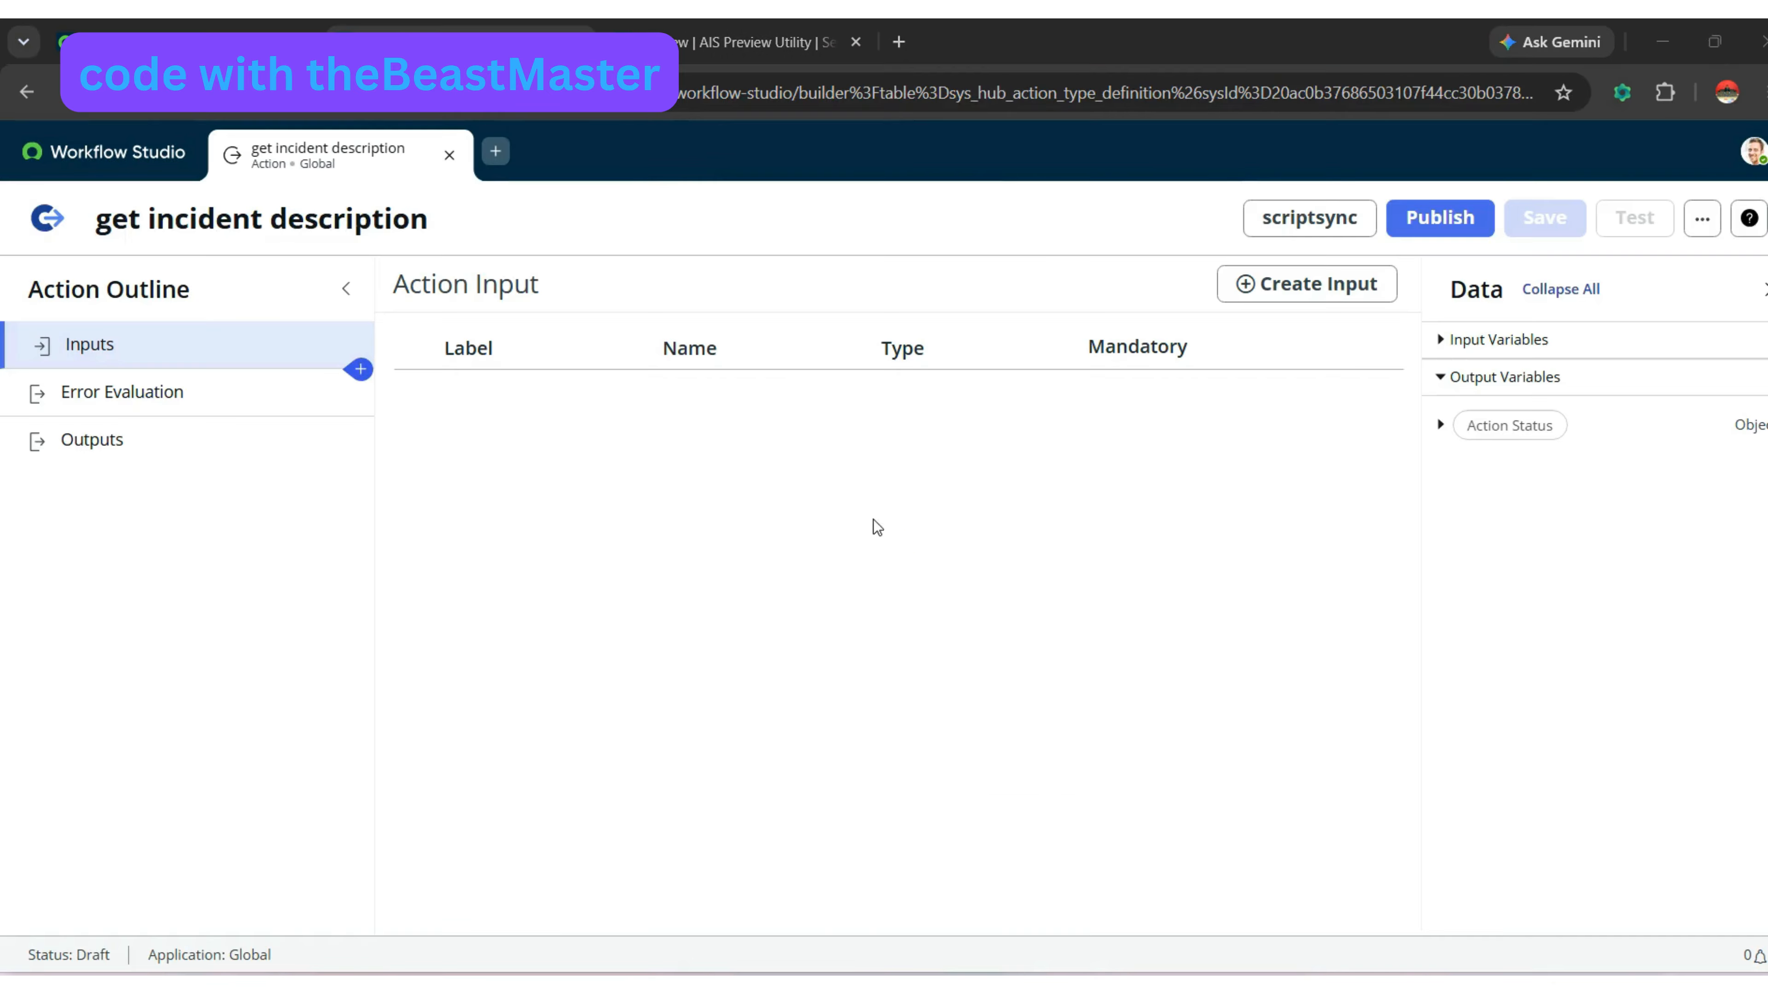
- Create a String action input labelled "Incident Number" with the name incident_number and save the action
{"action": "left_click", "coordinate": [203, 344]}
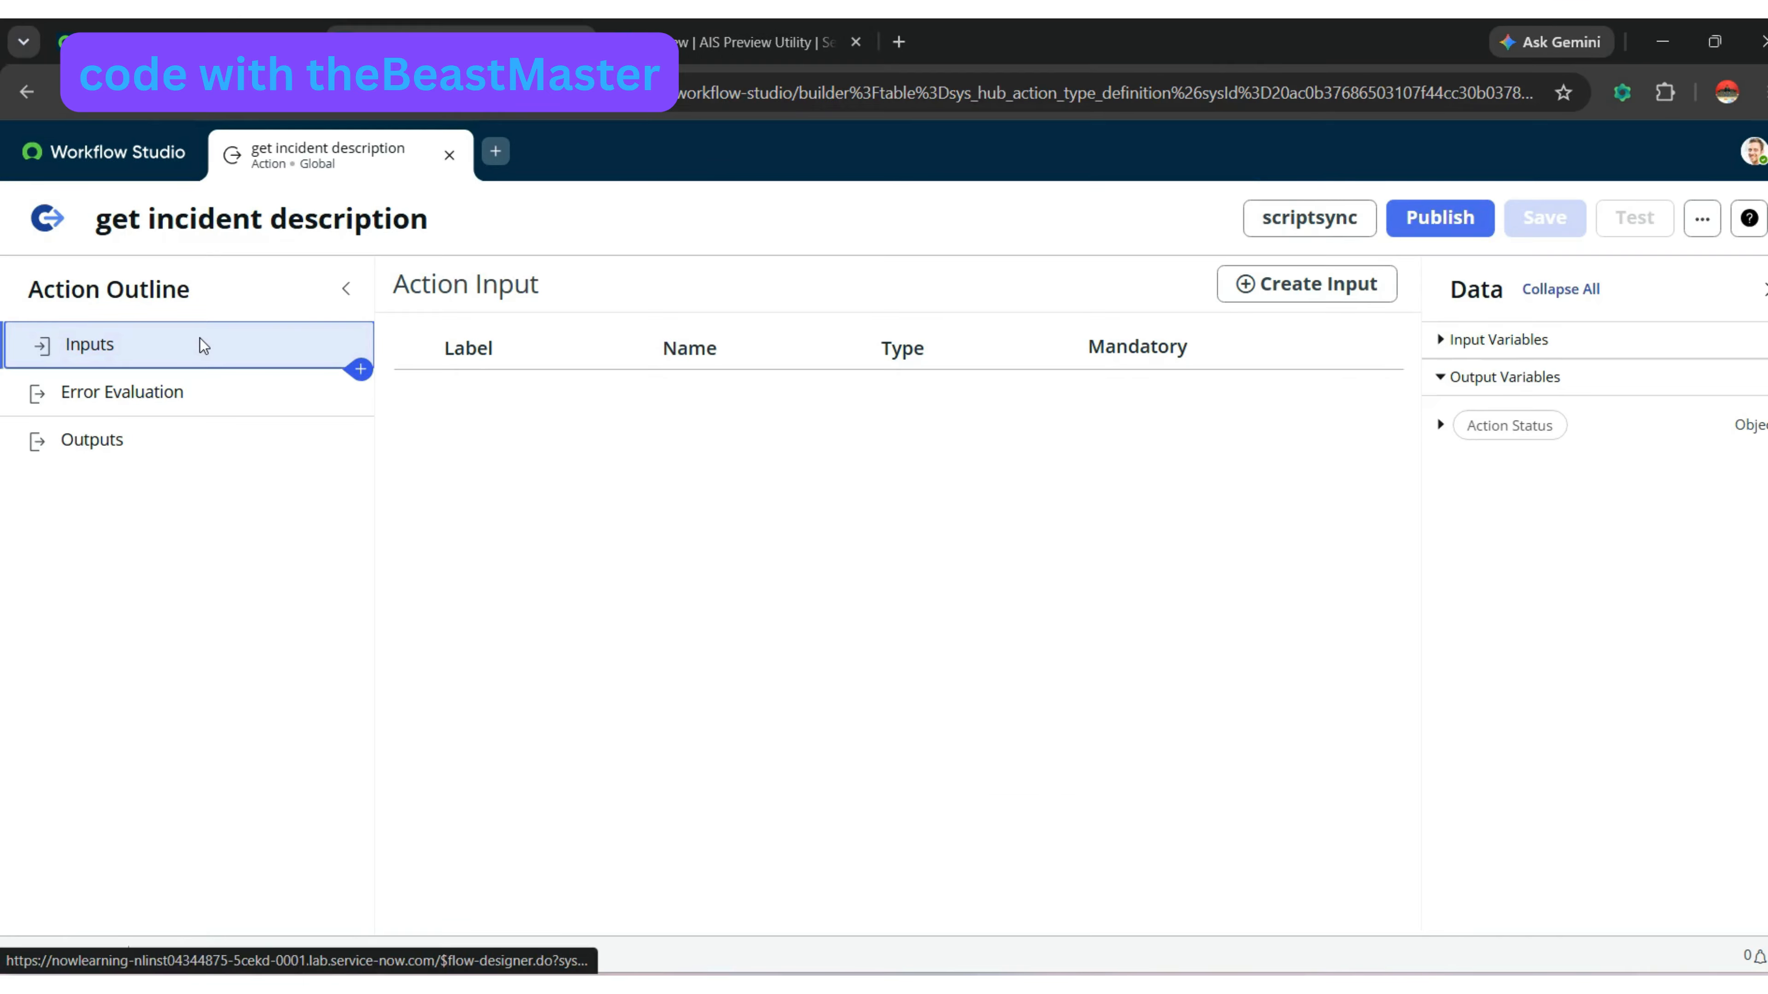
{"action": "left_click", "coordinate": [1301, 284]}
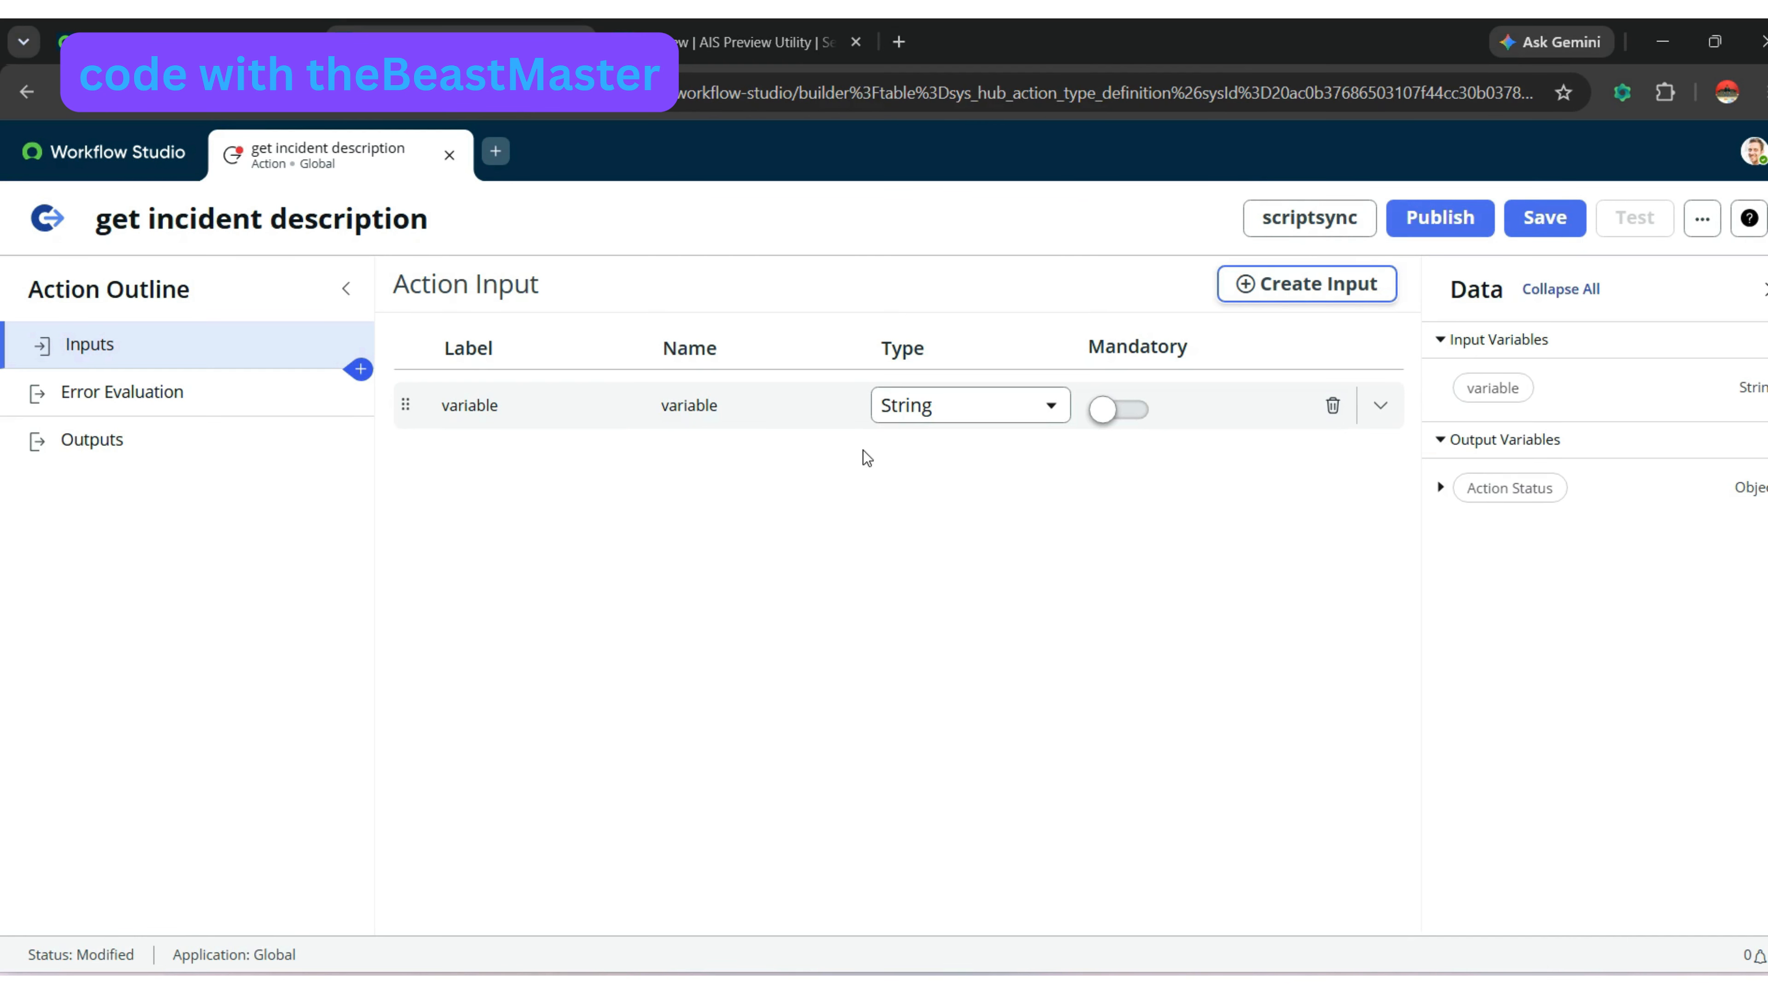
{"action": "left_click", "coordinate": [695, 406]}
{"action": "left_click", "coordinate": [520, 412]}
{"action": "double_click", "coordinate": [520, 412]}
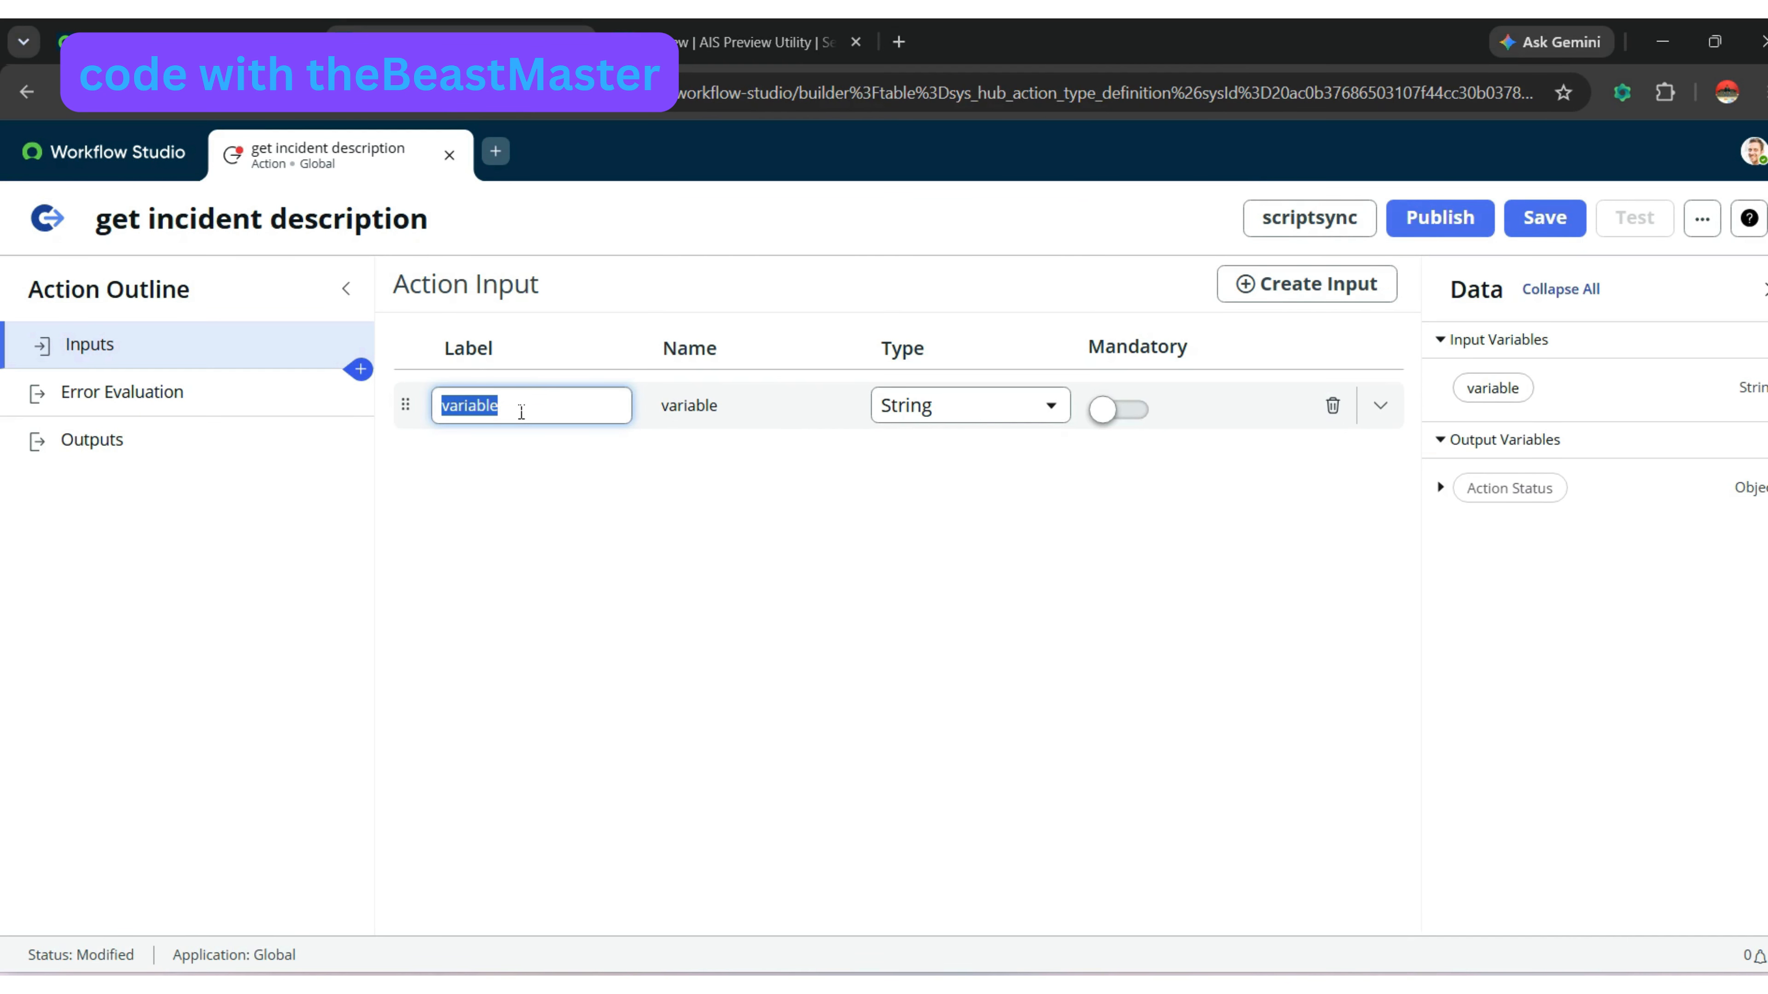
{"action": "type", "text": "Incidetnt Number"}
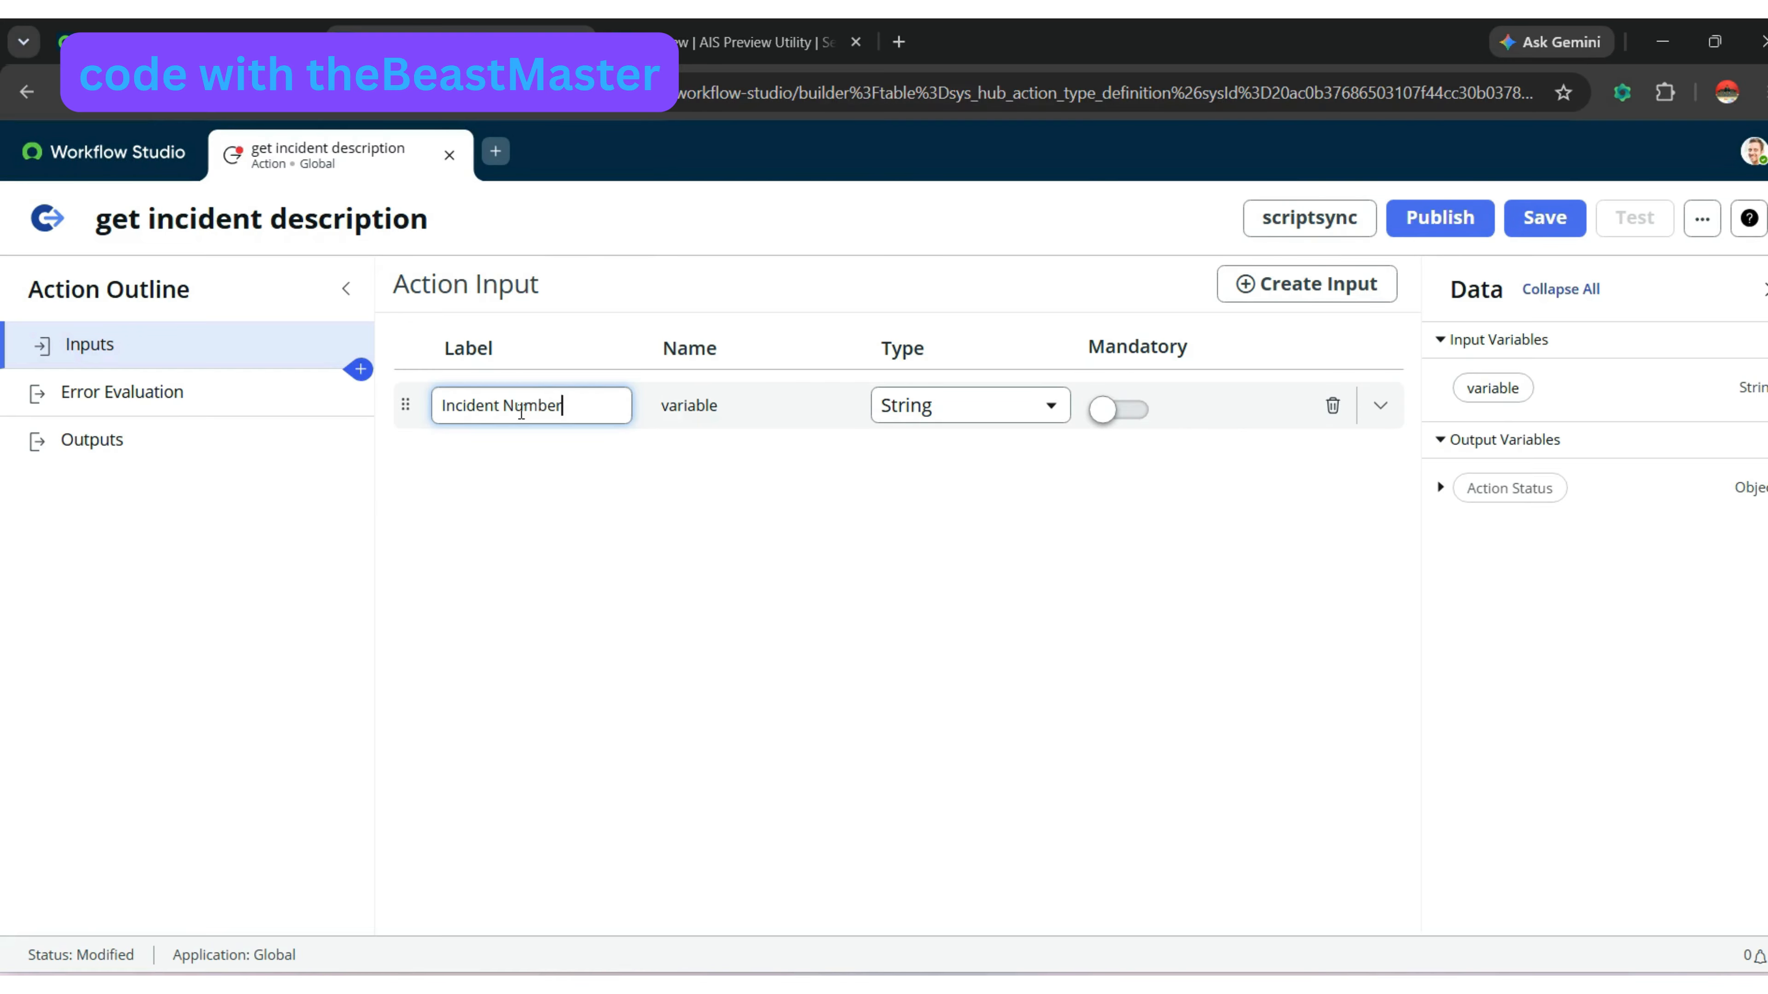
{"action": "key", "text": "Tab"}
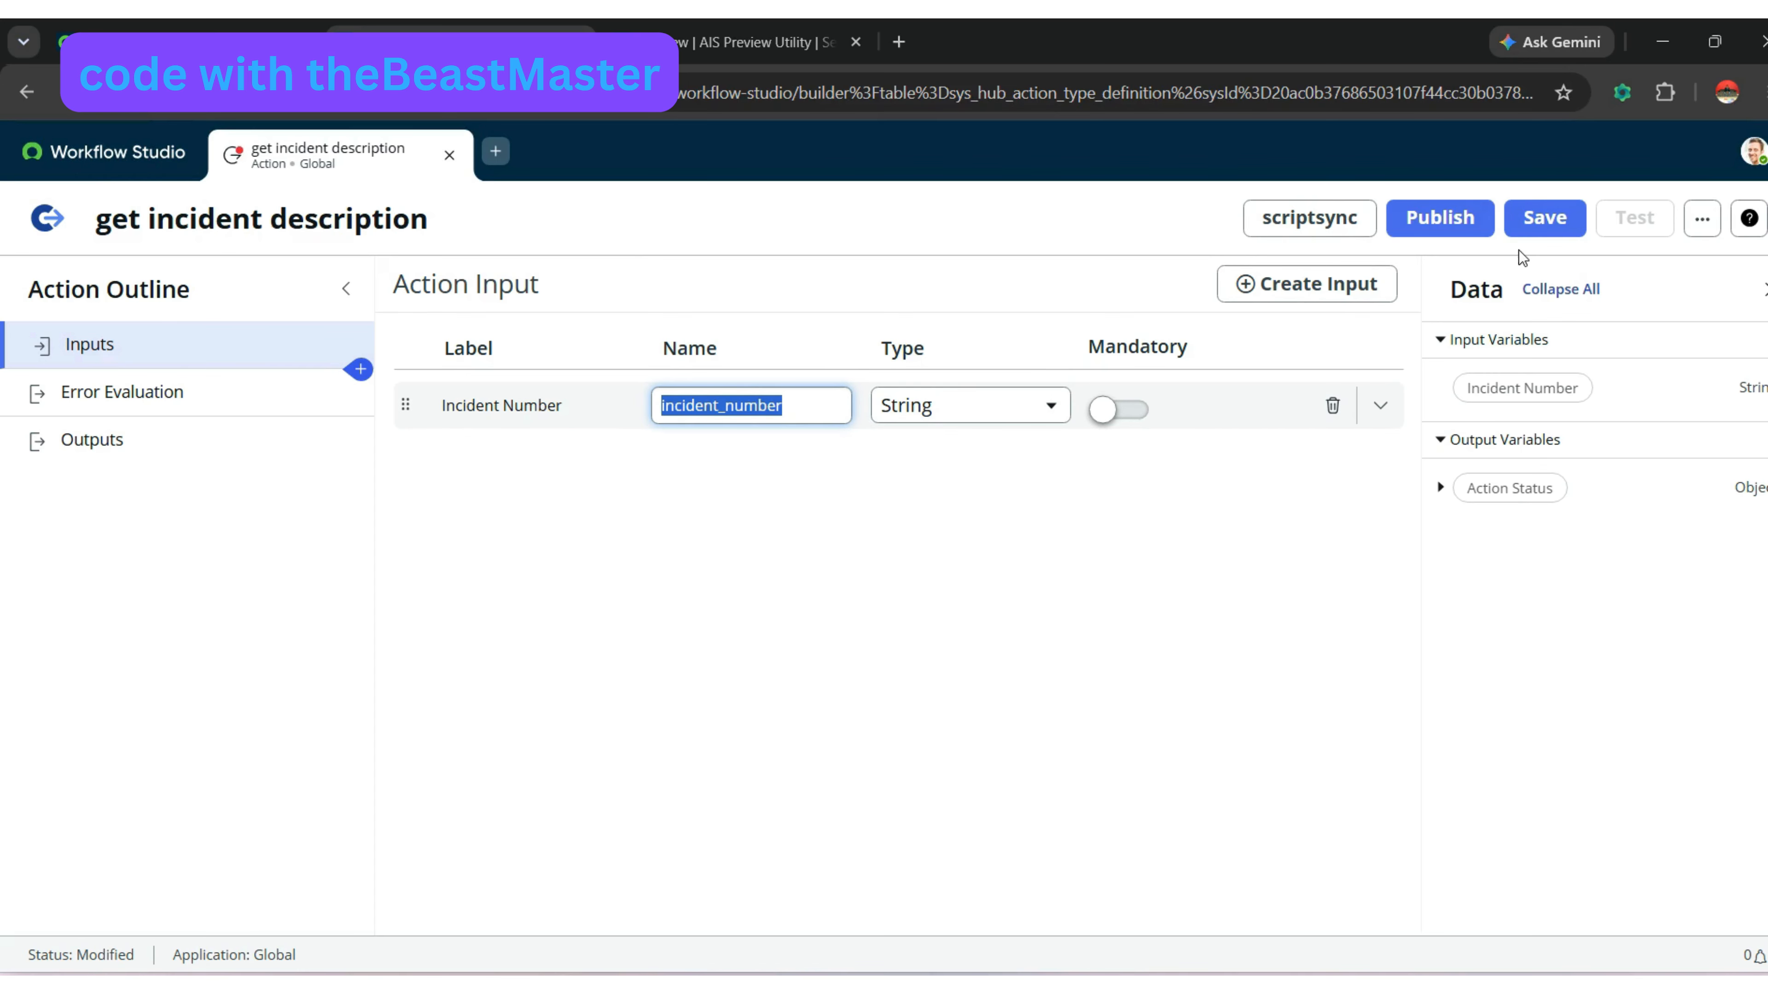
{"action": "left_click", "coordinate": [1540, 221]}
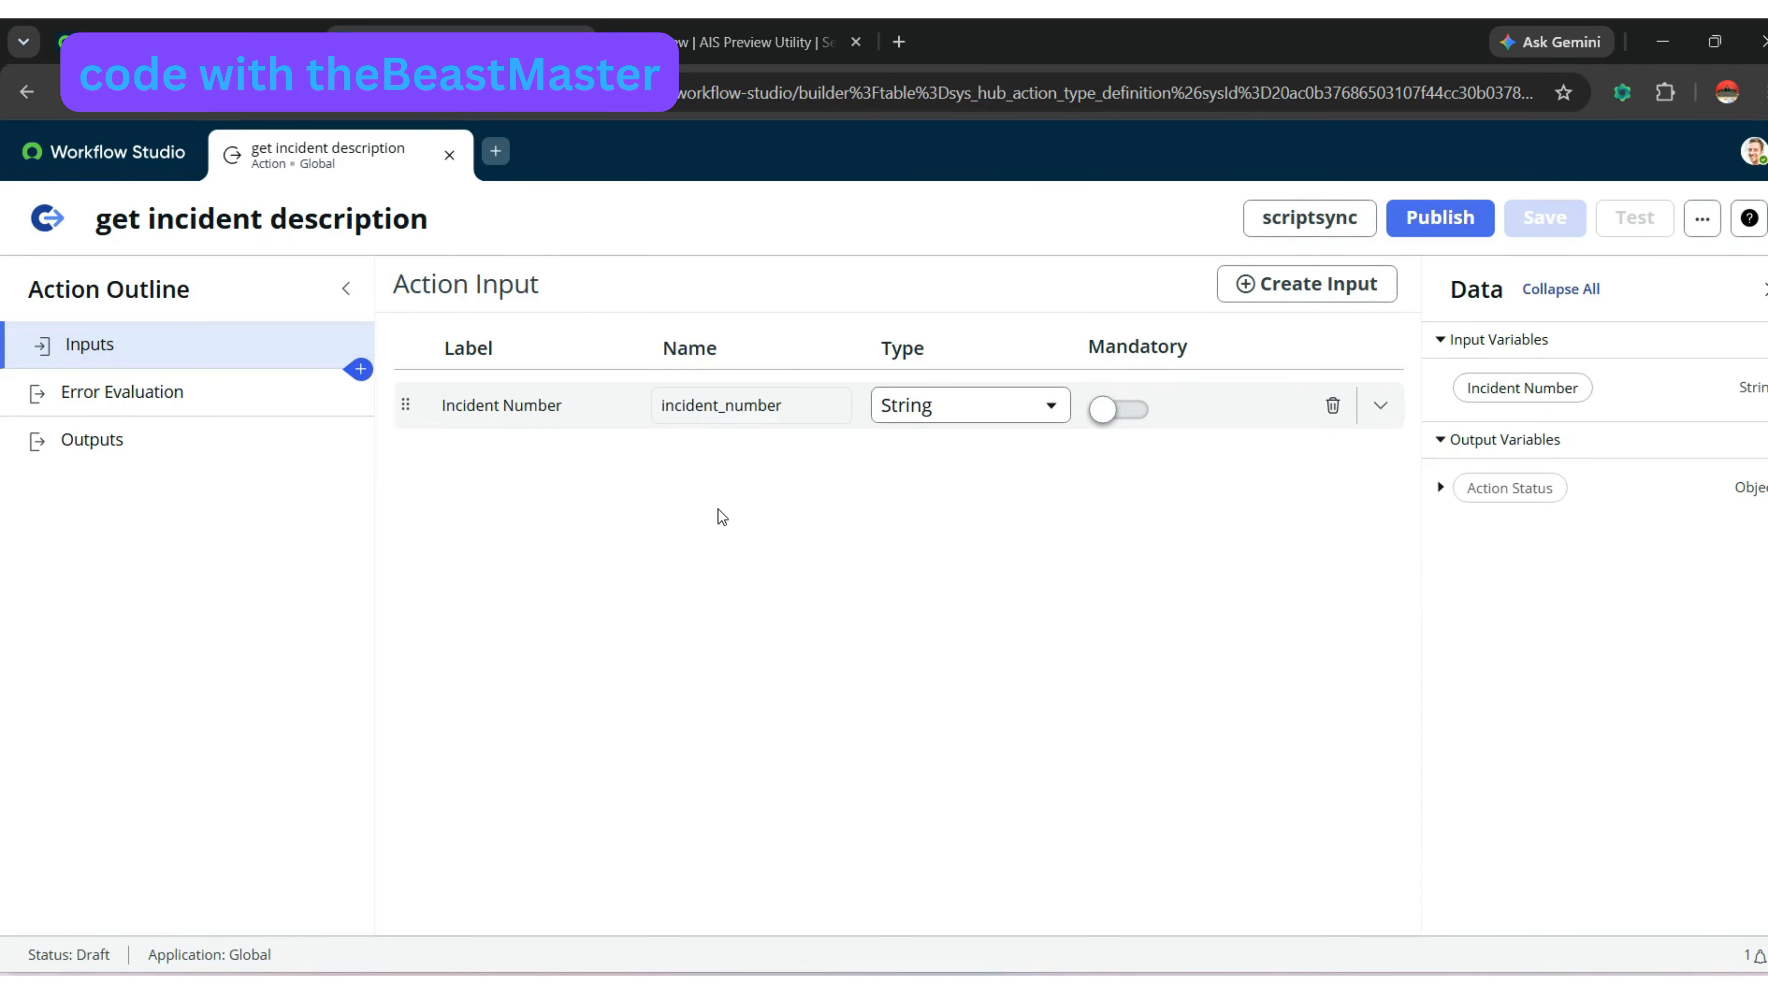
{"action": "double_click", "coordinate": [721, 405]}
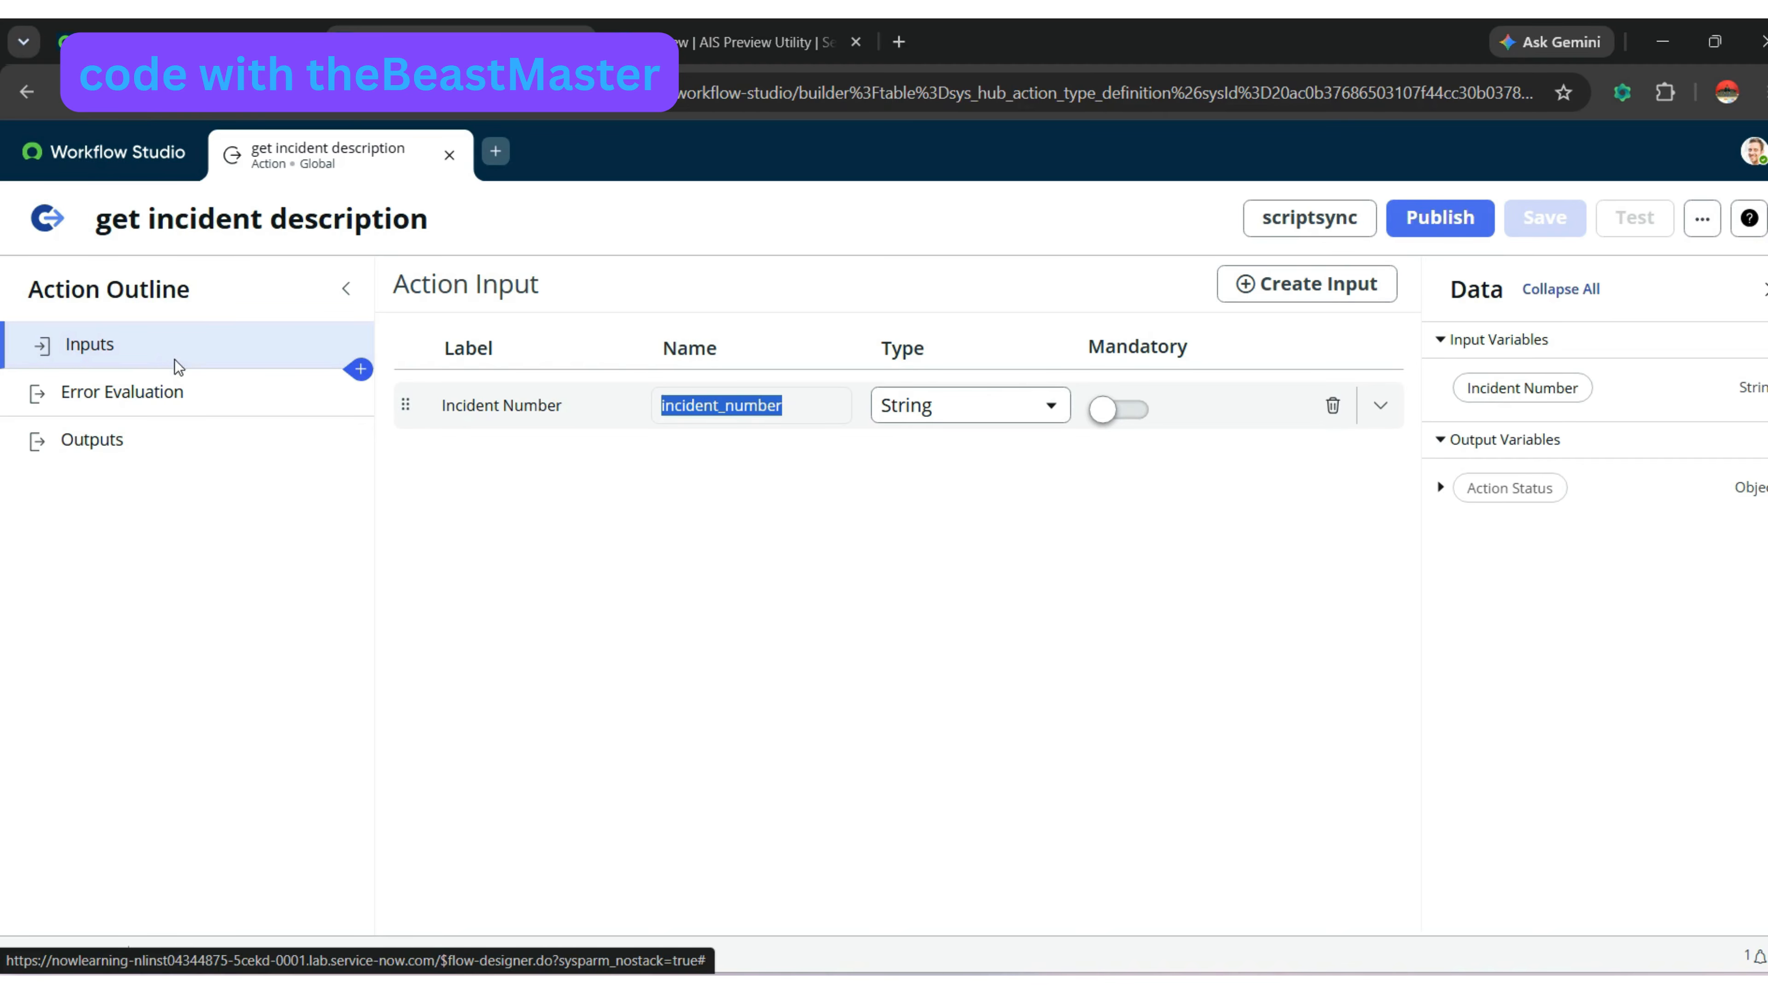
- Add a Script step to the action directly after its inputs
{"action": "left_click", "coordinate": [361, 372]}
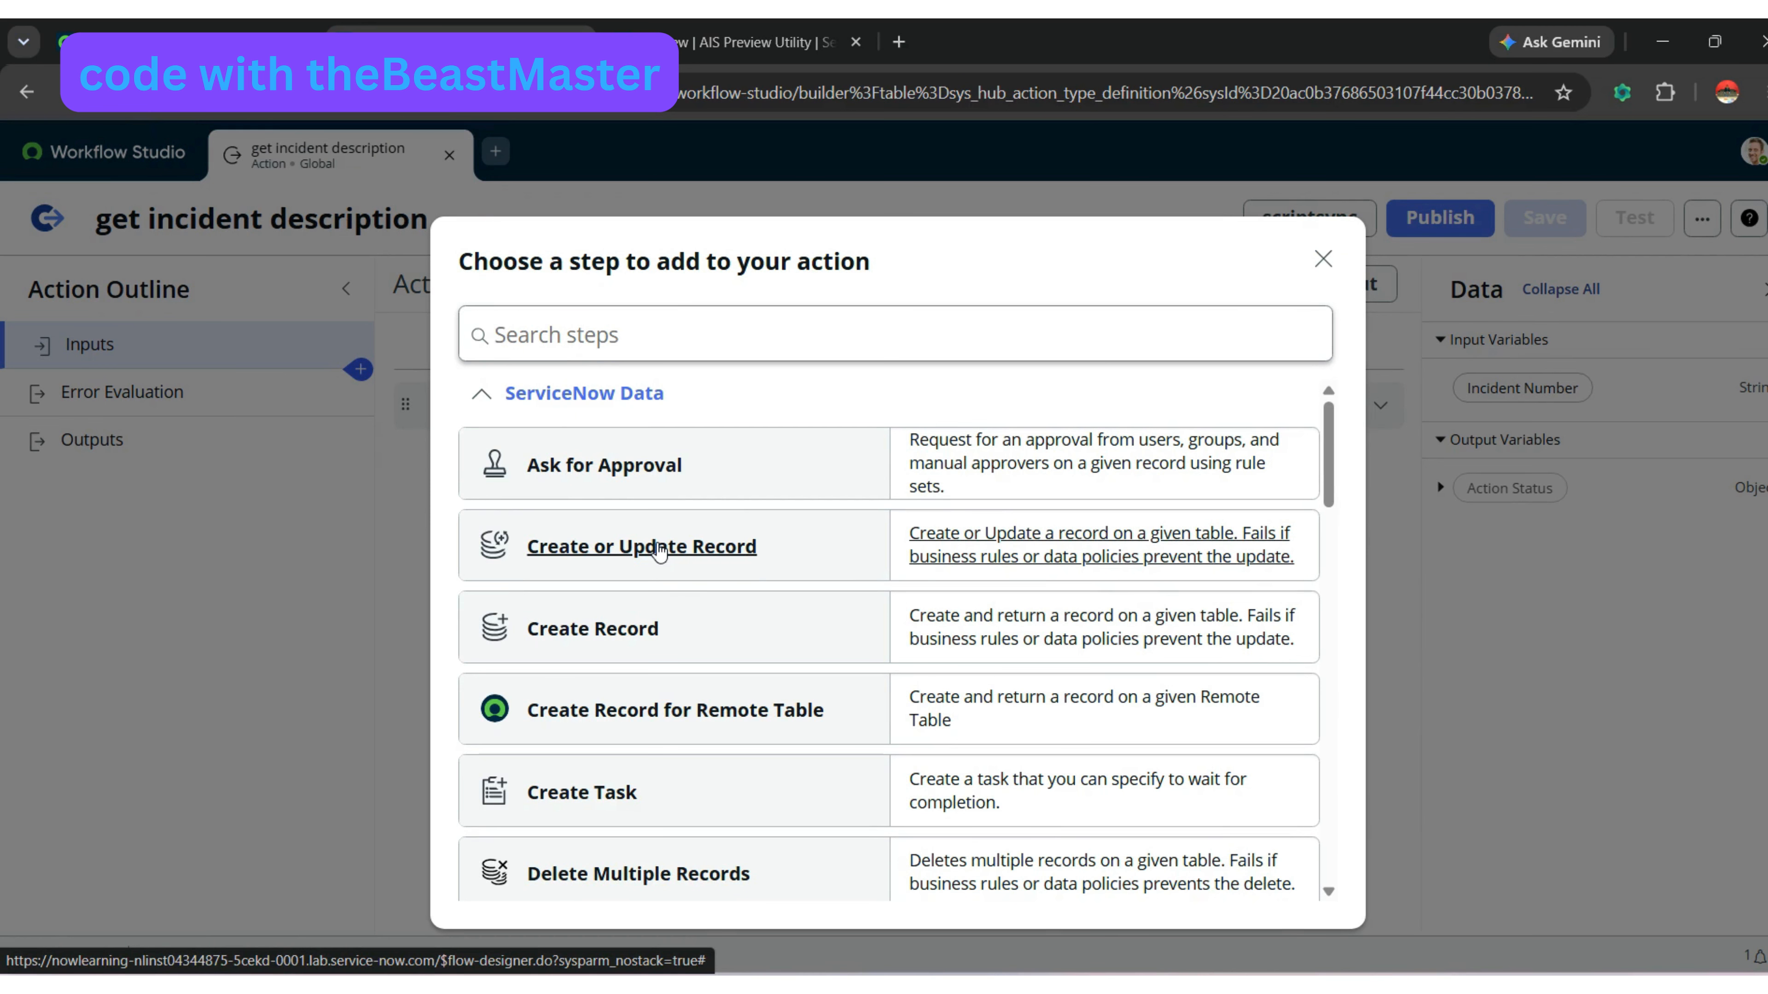
{"action": "left_click_drag", "start_coordinate": [1328, 462], "coordinate": [1341, 800]}
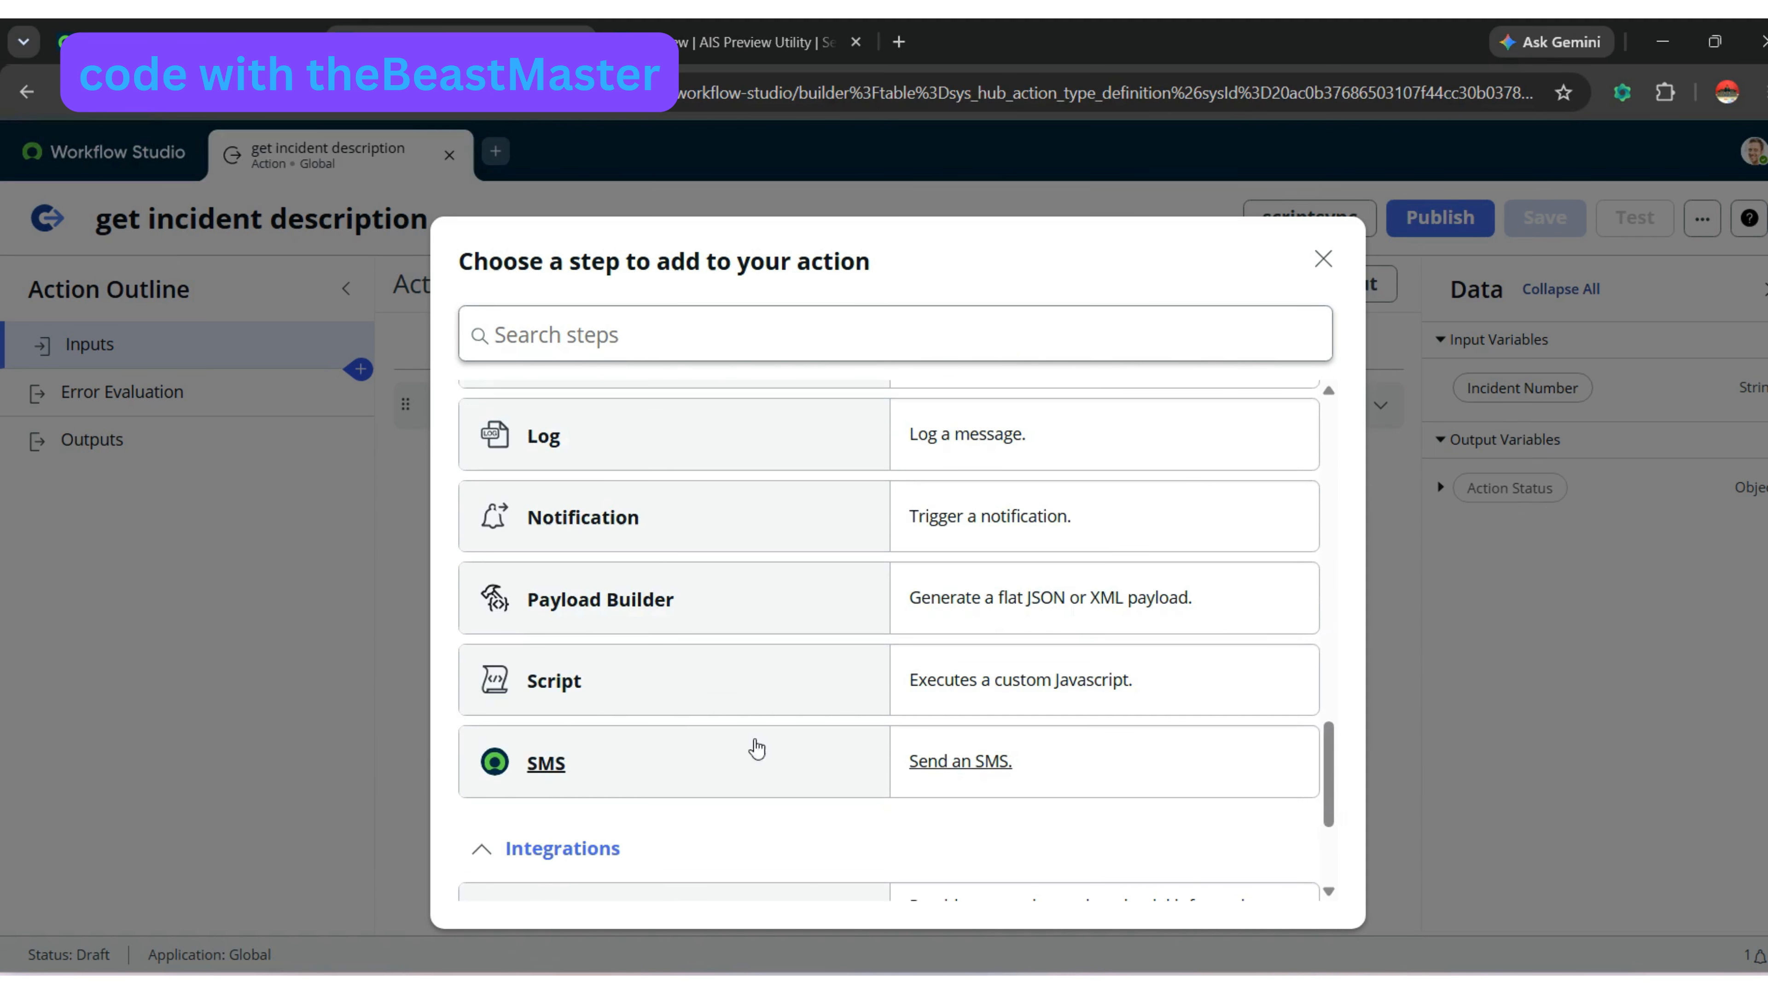
{"action": "left_click", "coordinate": [612, 691]}
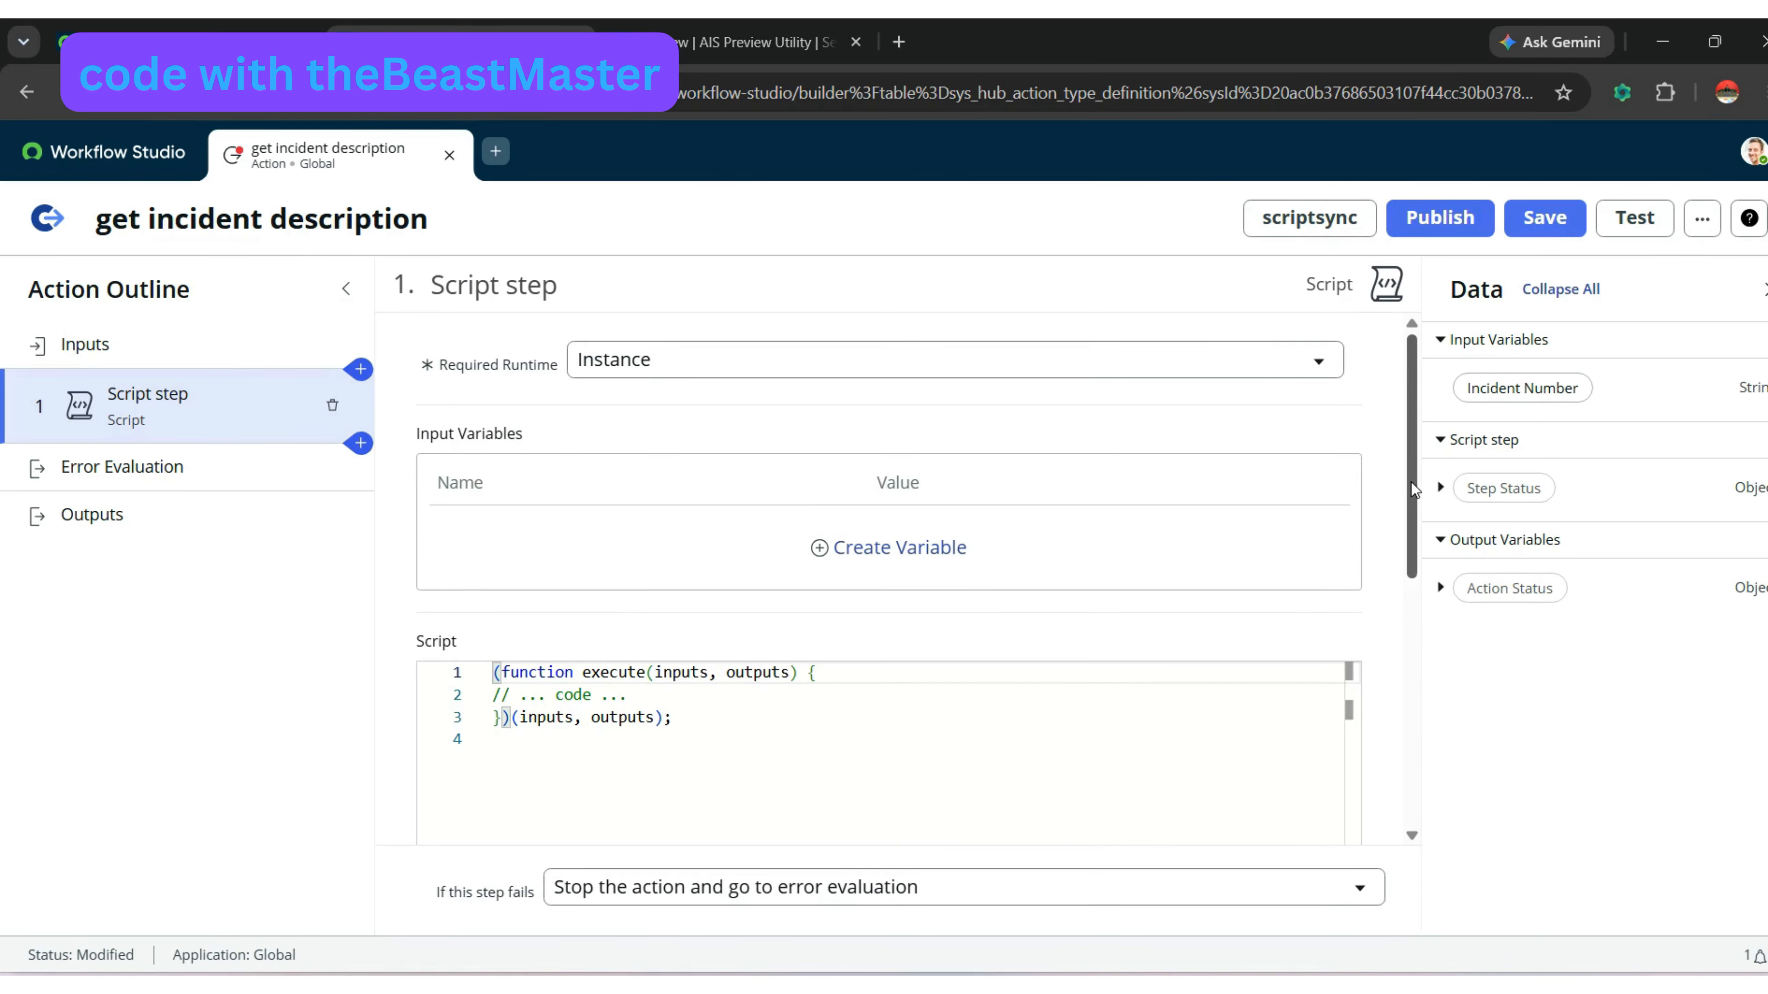
- Create an input variable named "number" in the Script step
{"action": "scroll", "coordinate": [1409, 487], "scroll_direction": "down", "scroll_amount": 1}
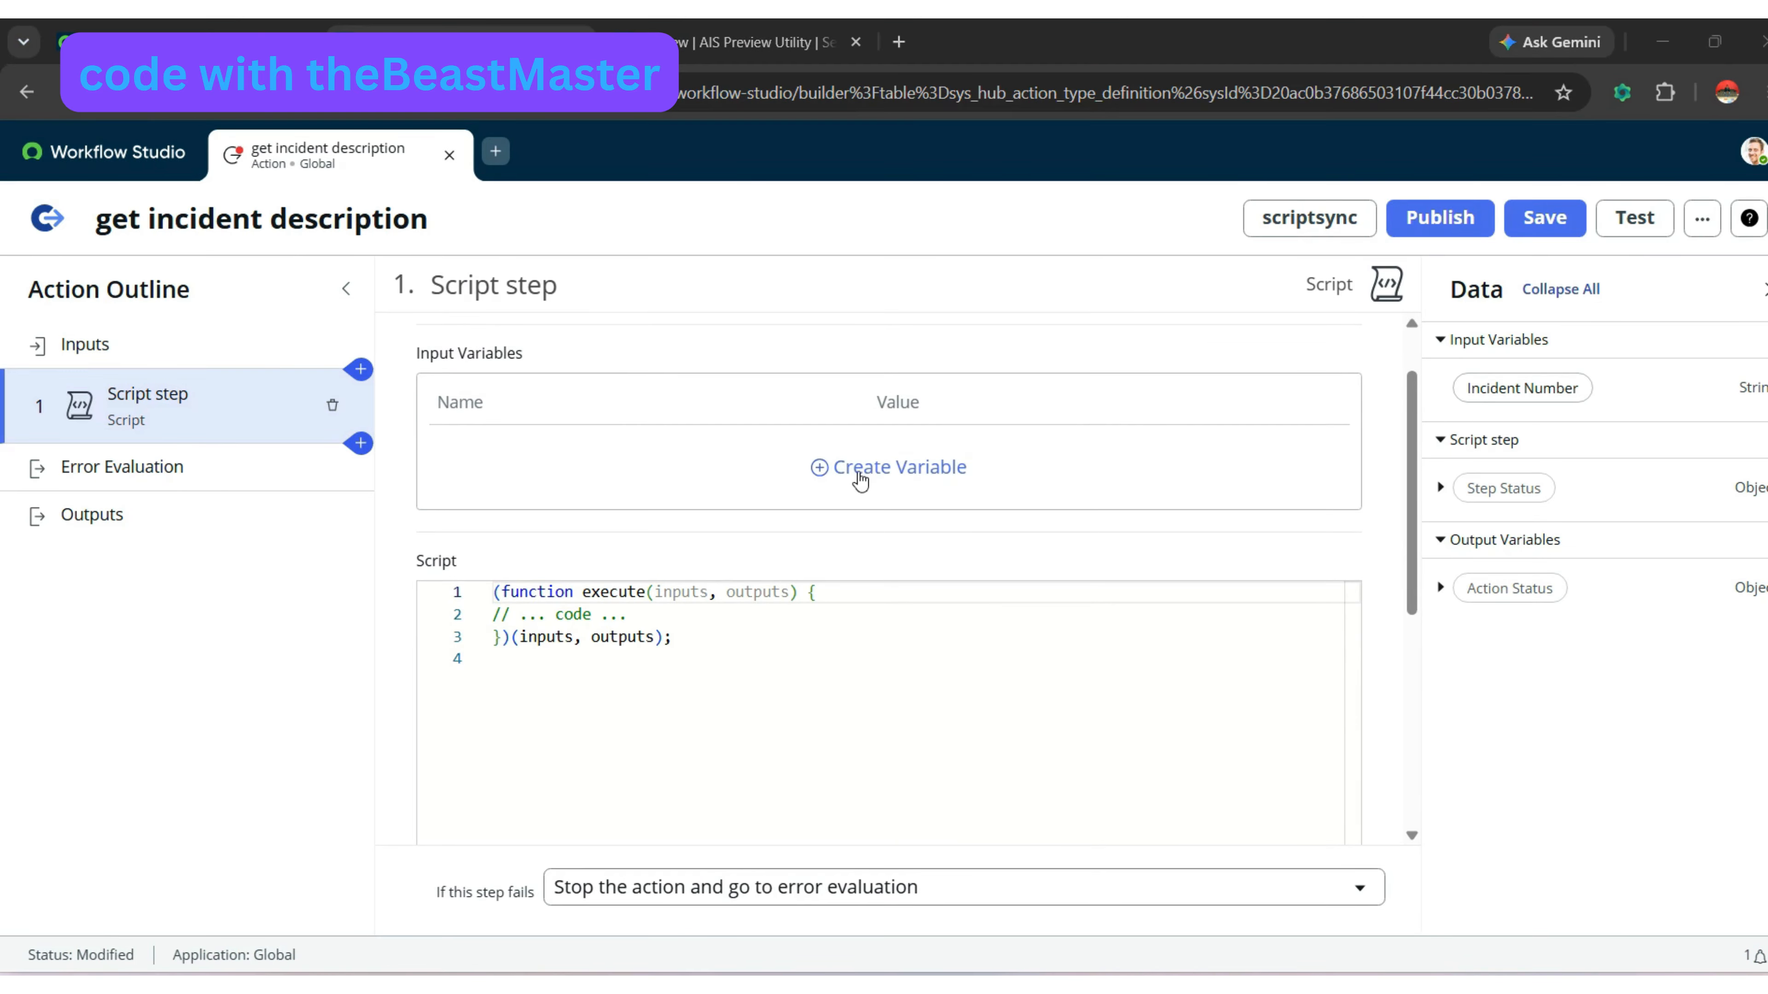
{"action": "left_click", "coordinate": [858, 481]}
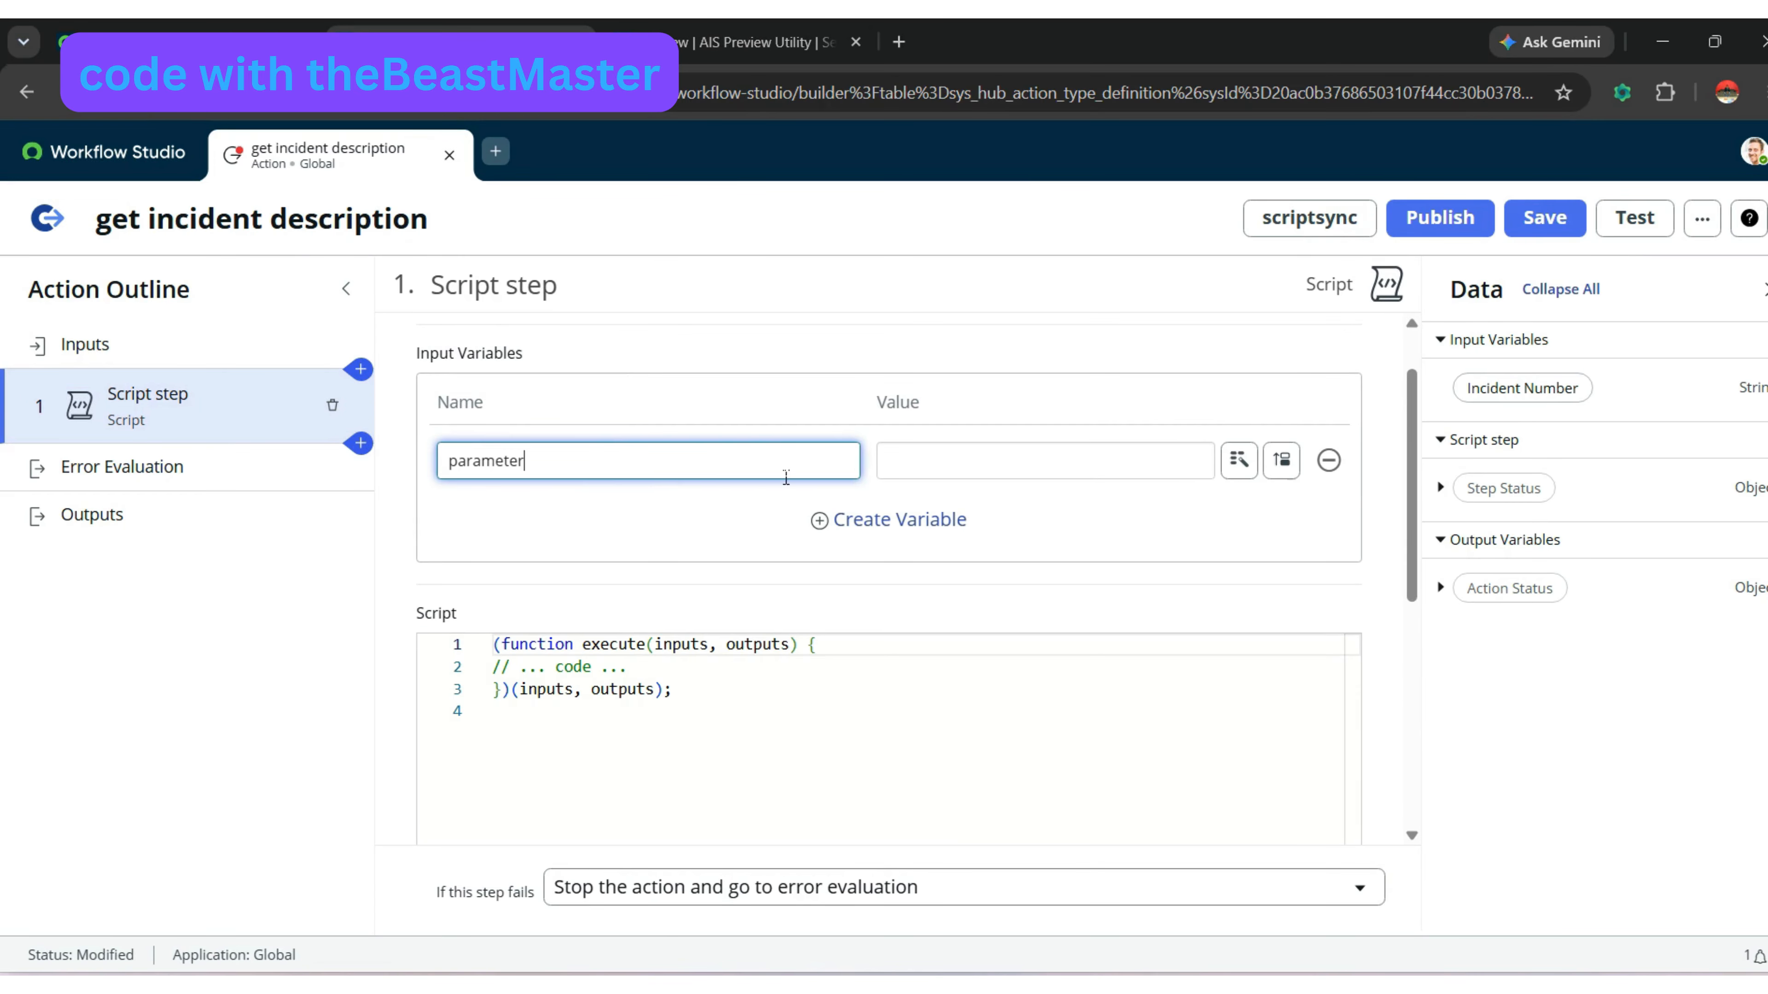
{"action": "double_click", "coordinate": [596, 461]}
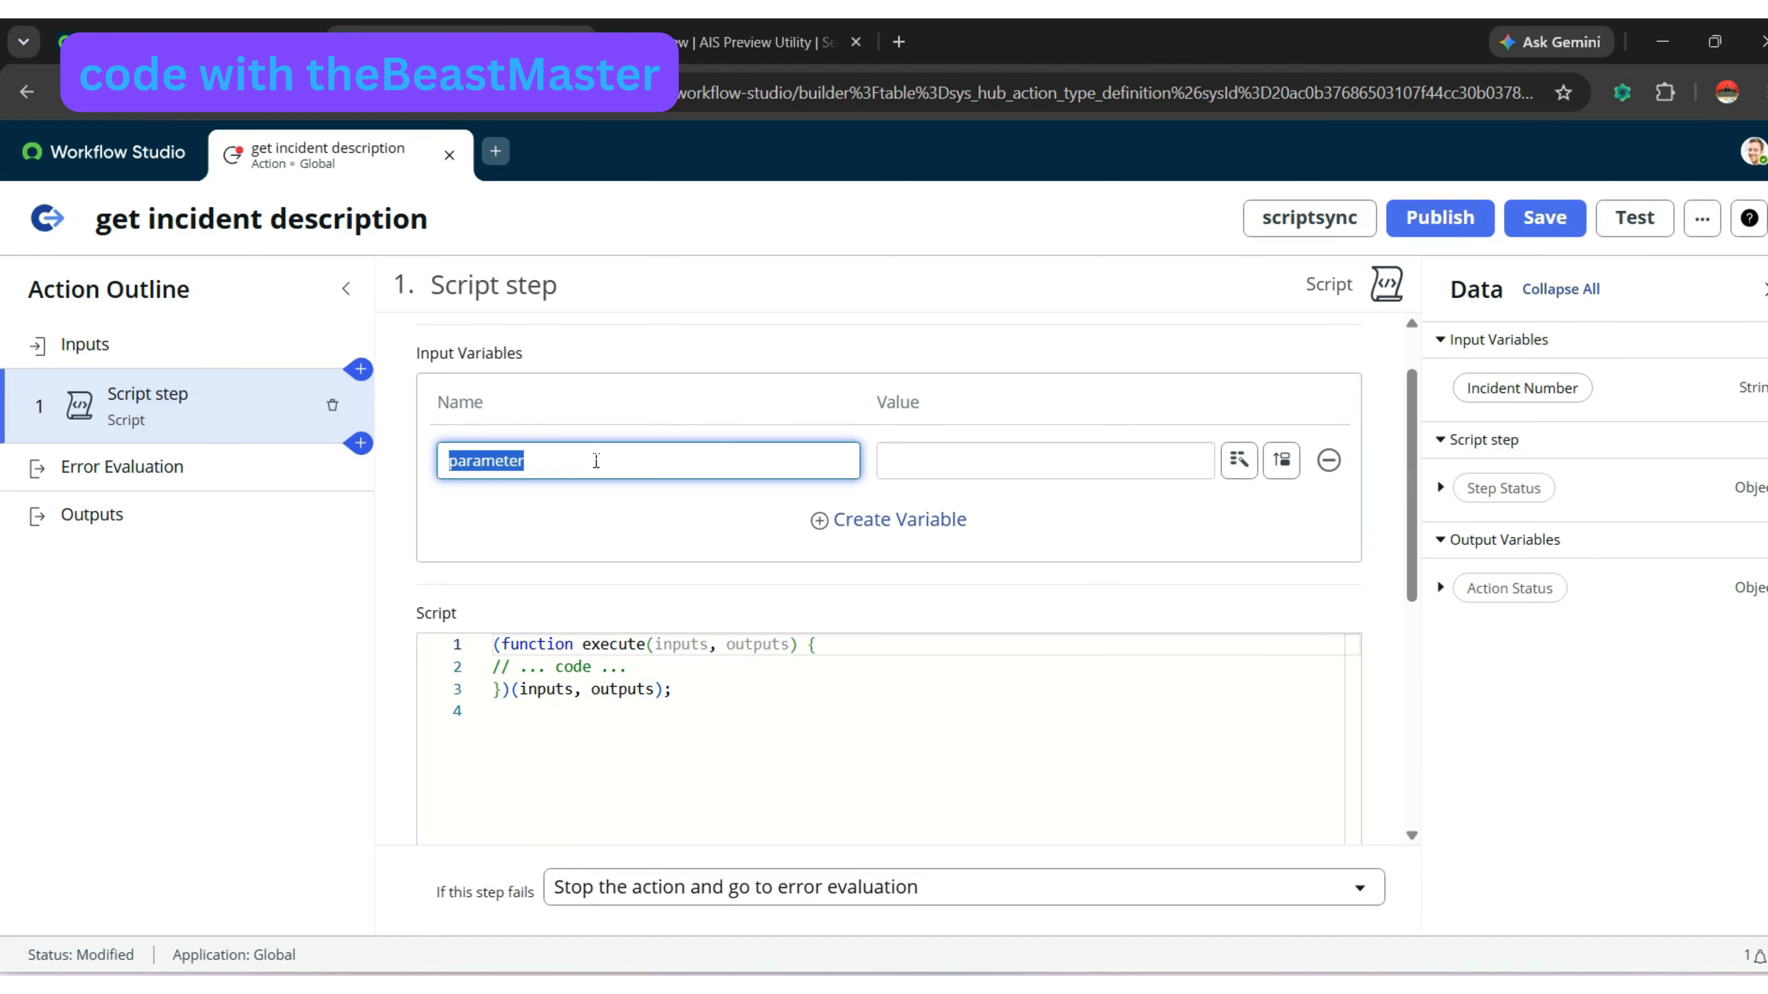
{"action": "type", "text": "number"}
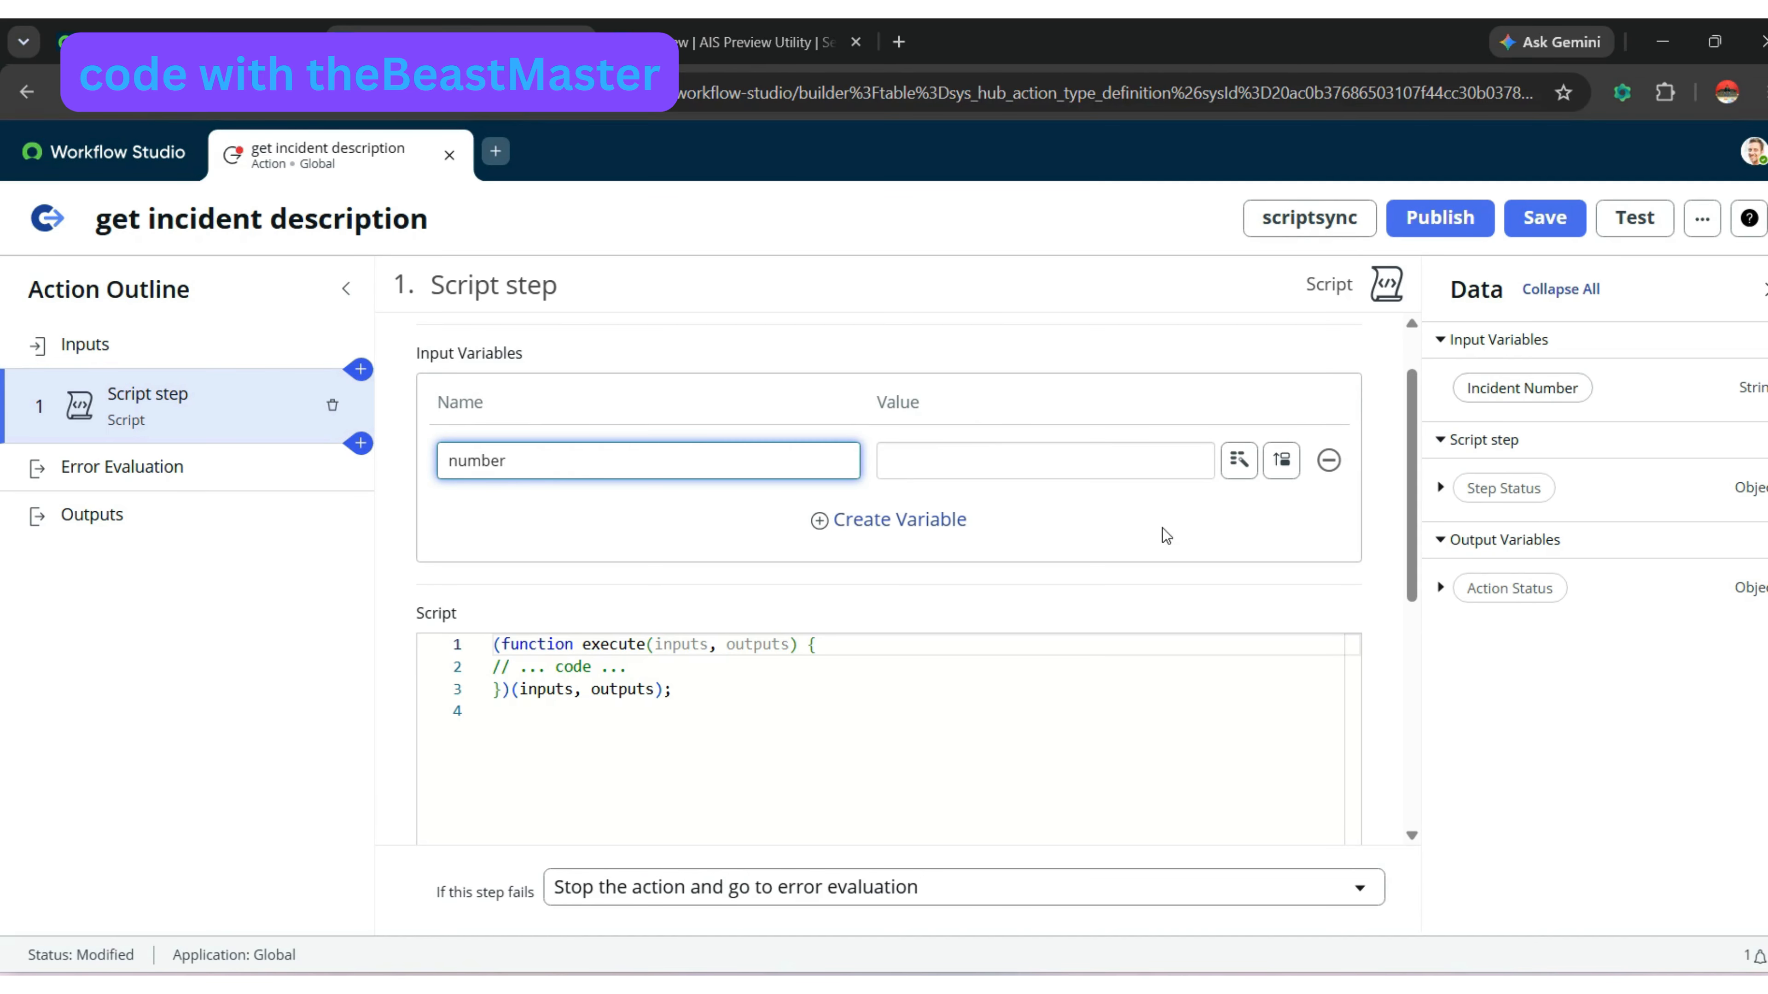
- Map the Script step's number variable to the action's Incident Number input
{"action": "left_click", "coordinate": [1240, 461]}
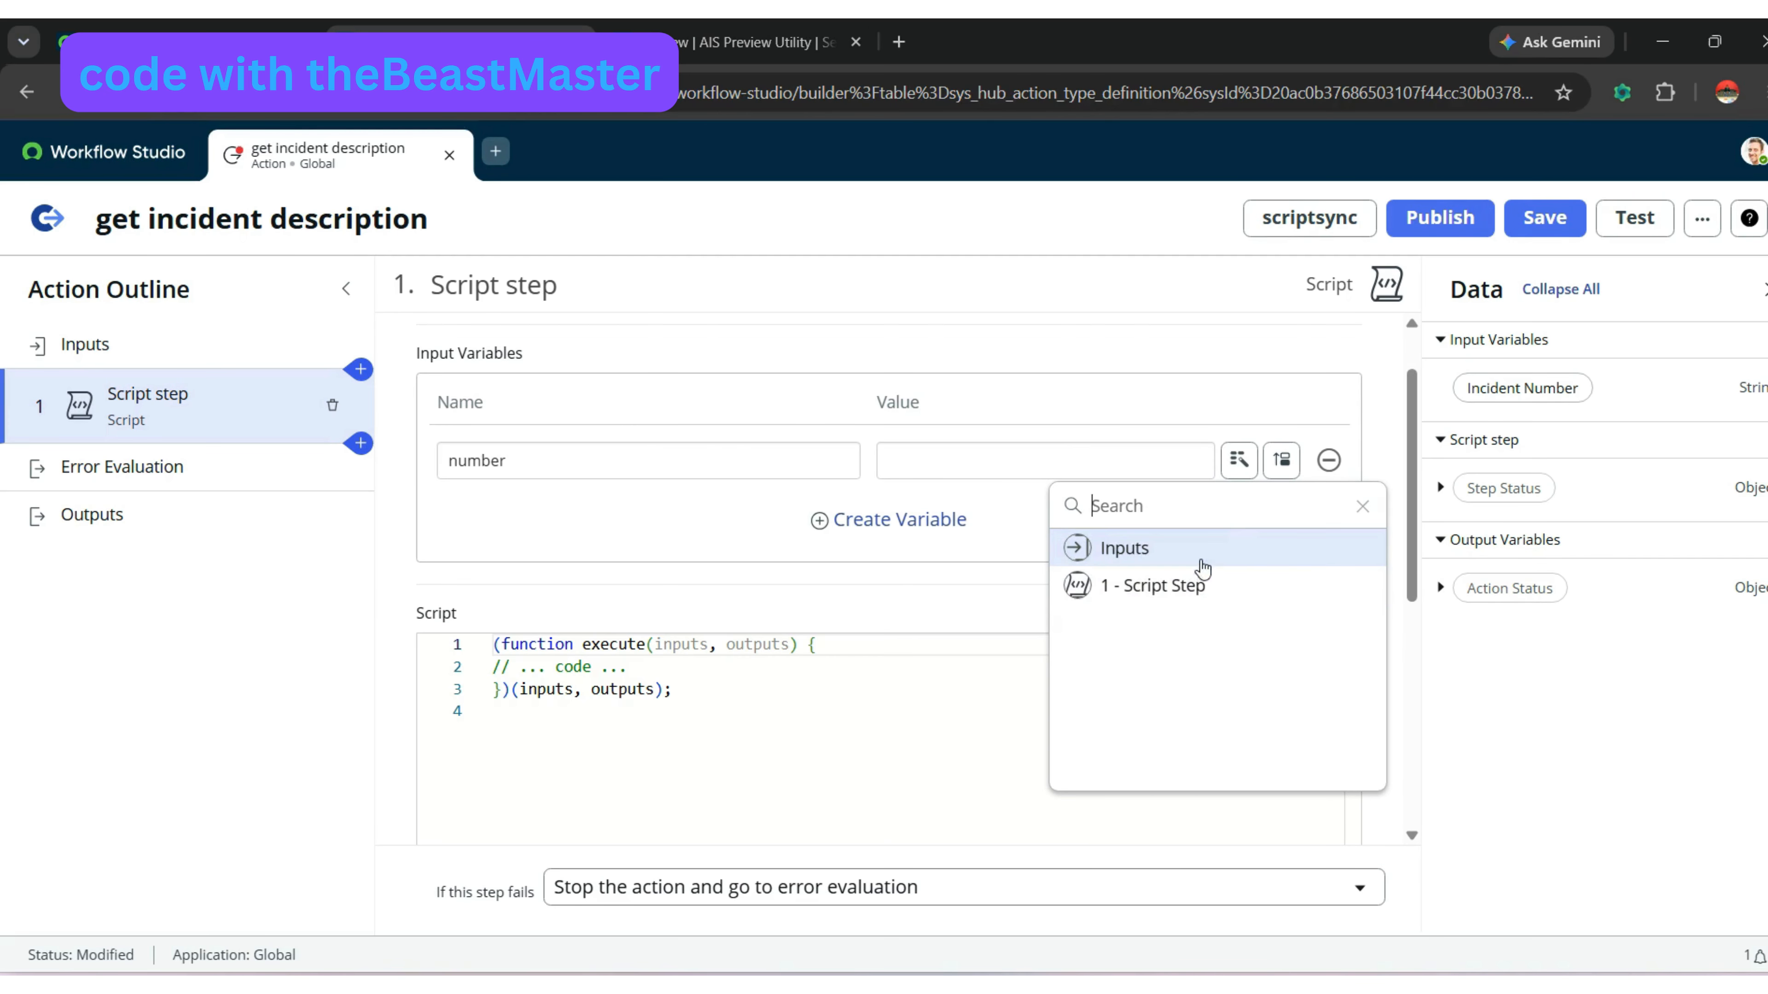
{"action": "left_click", "coordinate": [1251, 549]}
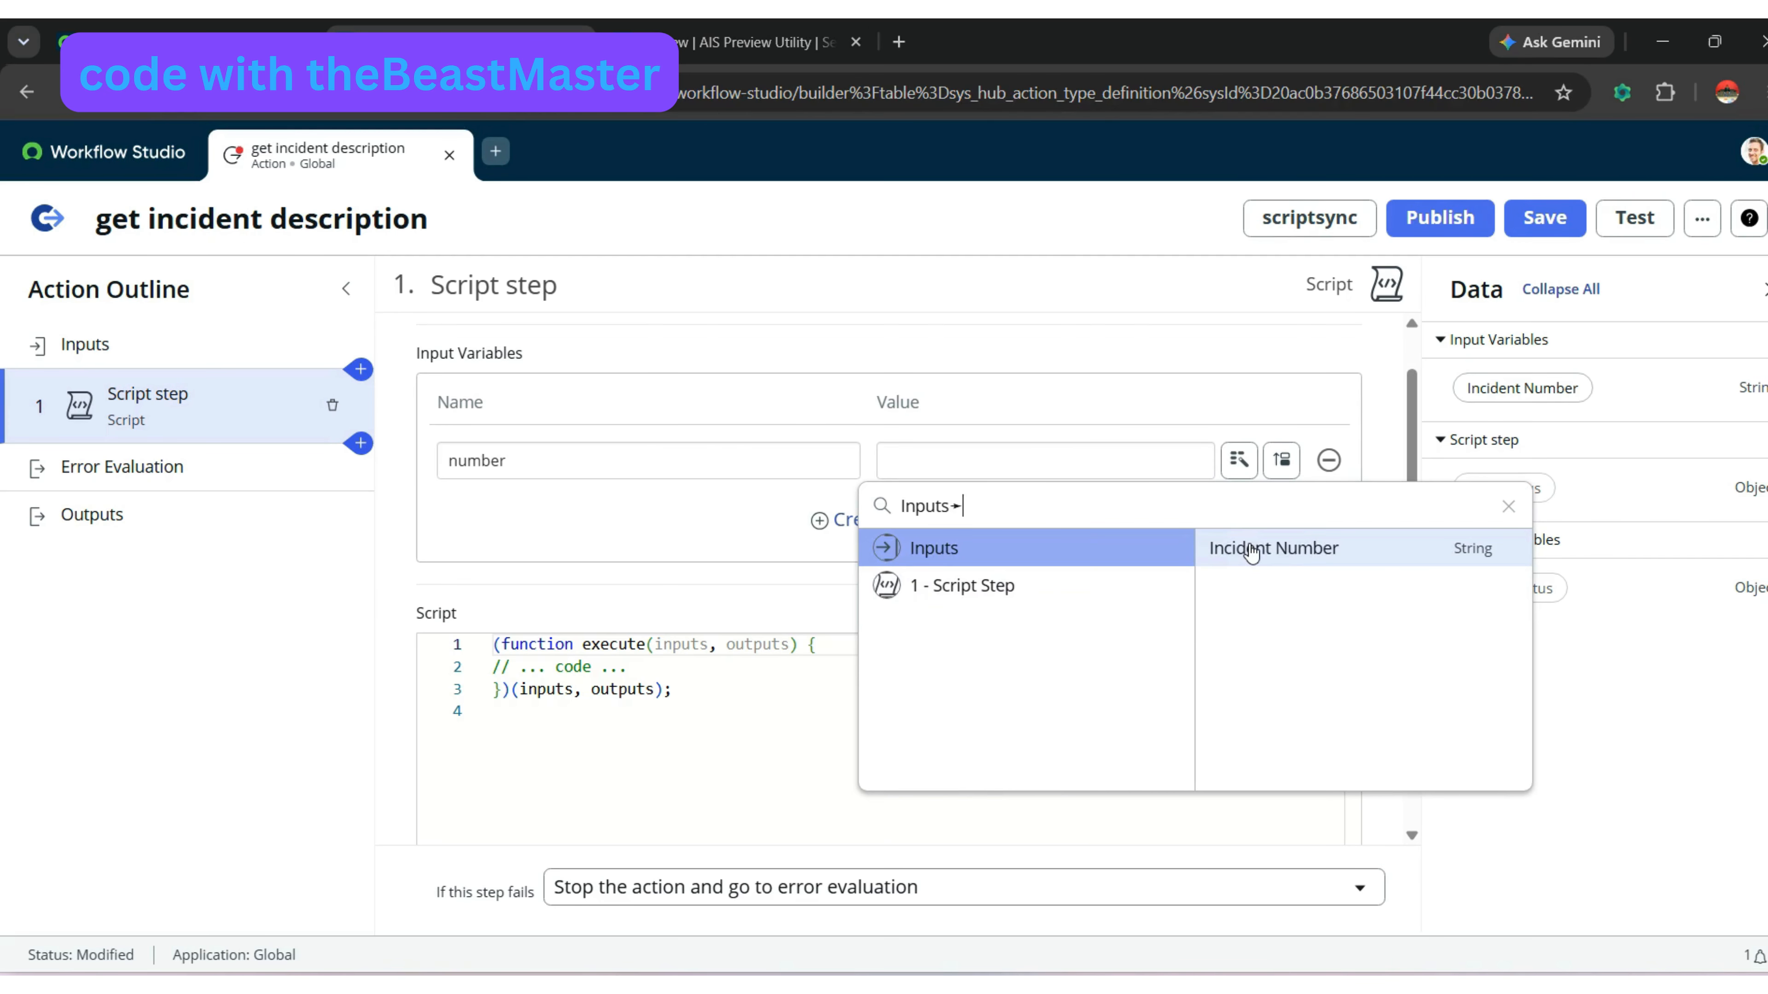
{"action": "left_click", "coordinate": [1288, 550]}
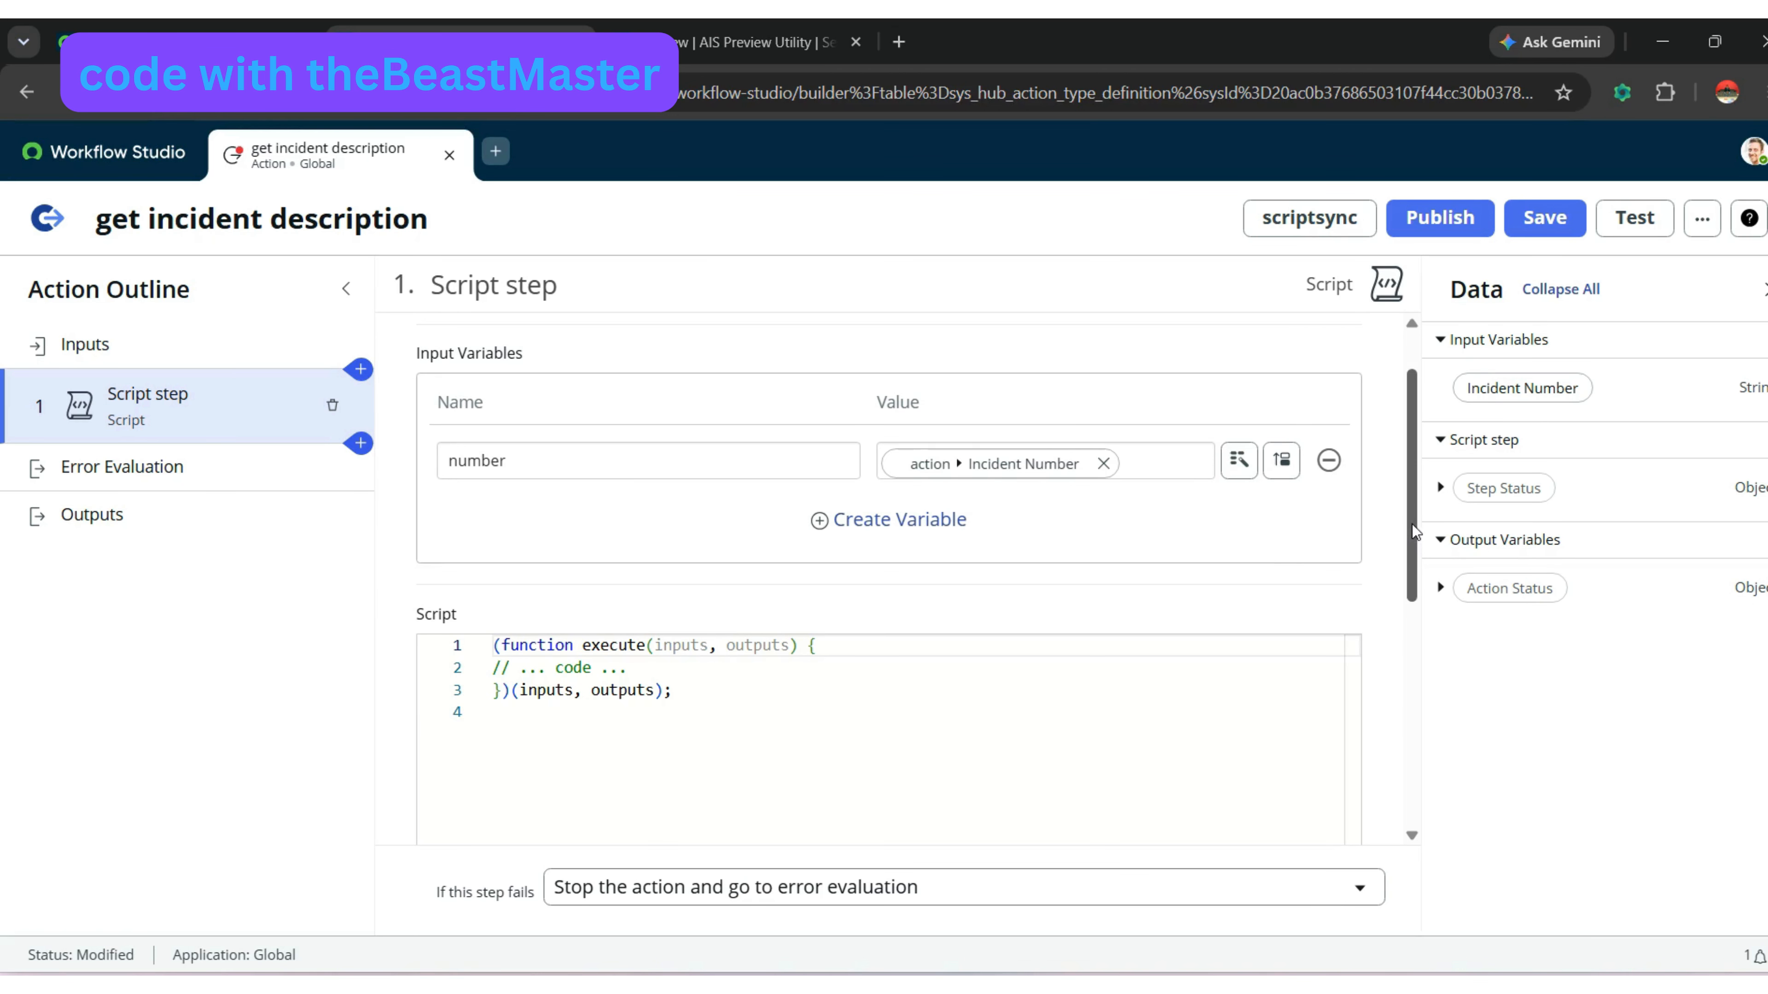
- Replace the placeholder code with an incident GlideRecord query on inputs.number, setting outputs.description from 'description', else outputs.content to "Unable to fetch requested incident record."
{"action": "left_click_drag", "start_coordinate": [1413, 534], "coordinate": [1416, 603]}
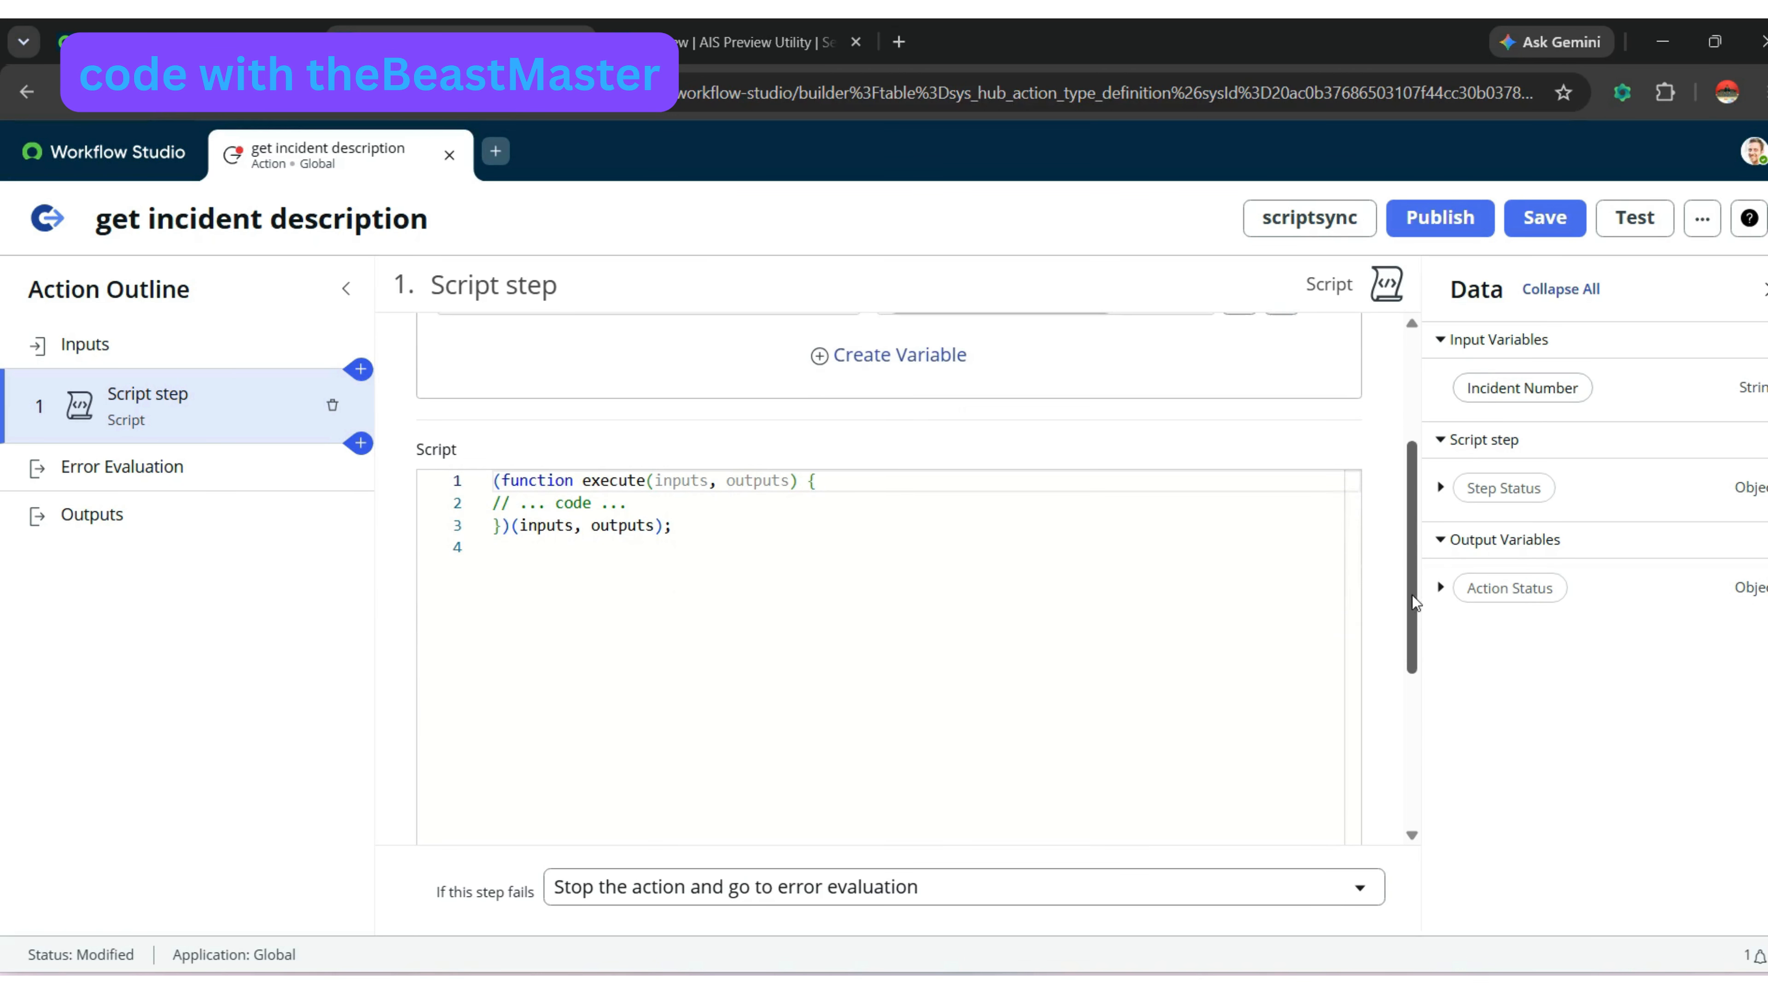
{"action": "left_click", "coordinate": [855, 486]}
{"action": "left_click_drag", "start_coordinate": [855, 486], "coordinate": [855, 497]}
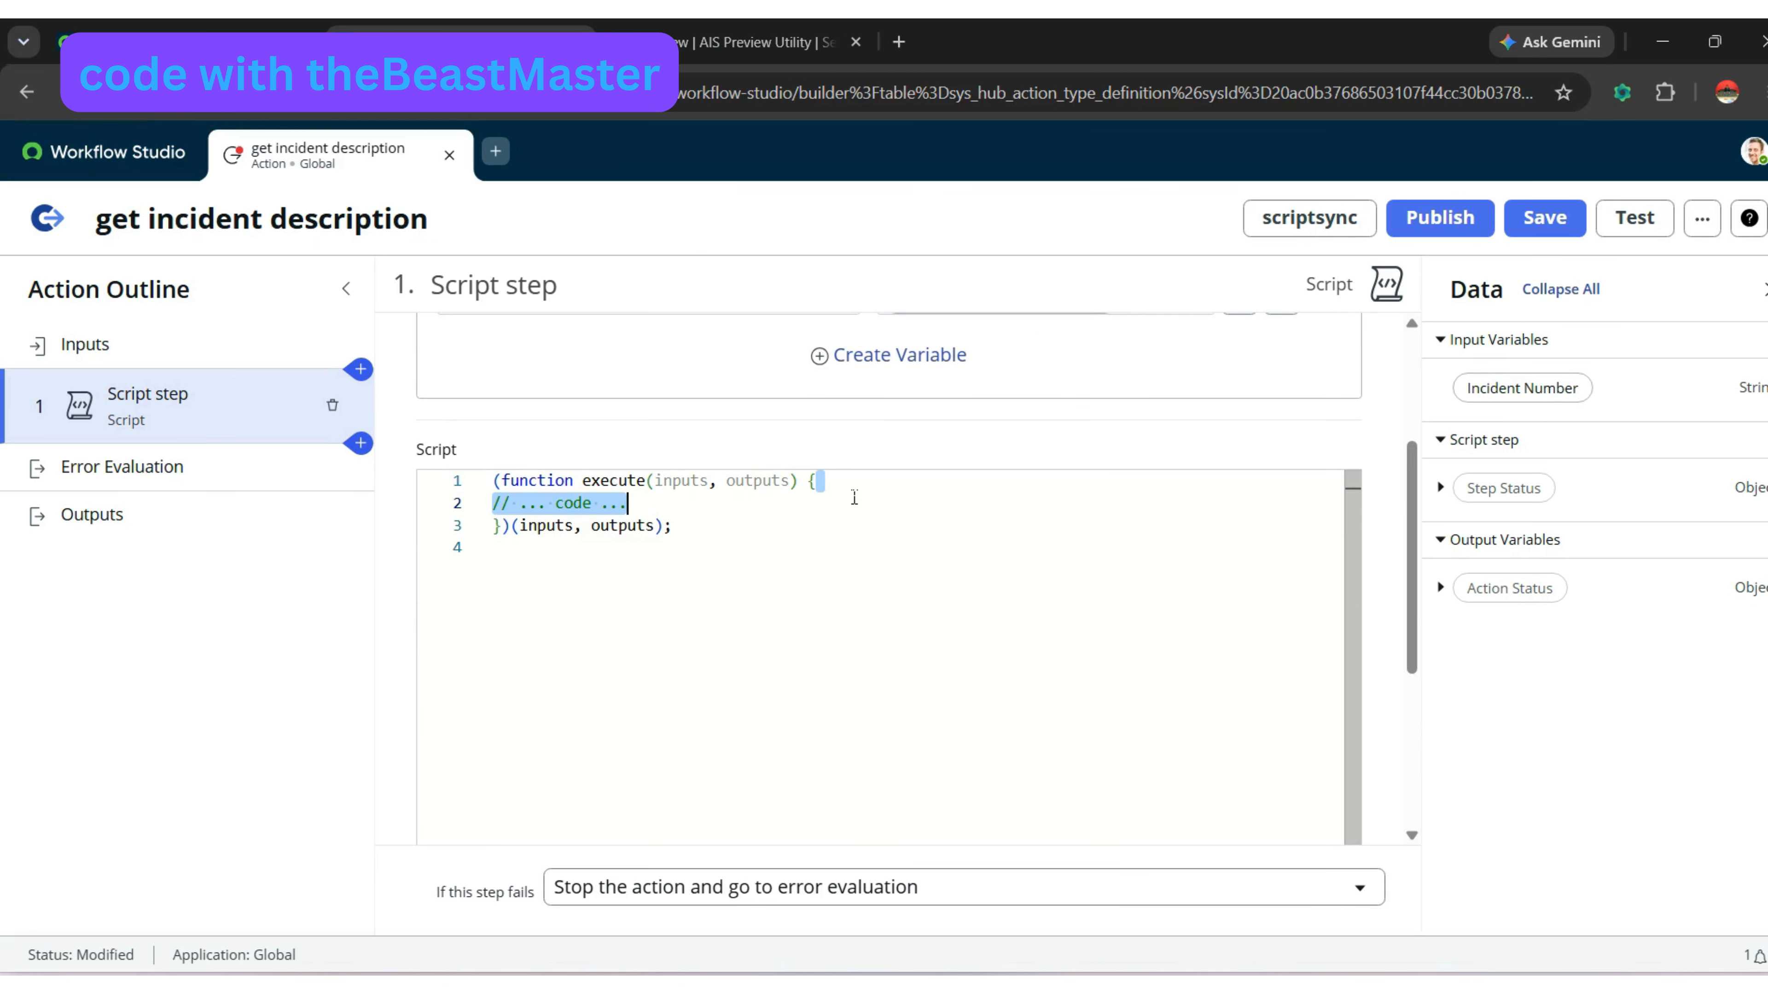
{"action": "key", "text": "Return"}
{"action": "key", "text": "Return"}
{"action": "key", "text": "Return"}
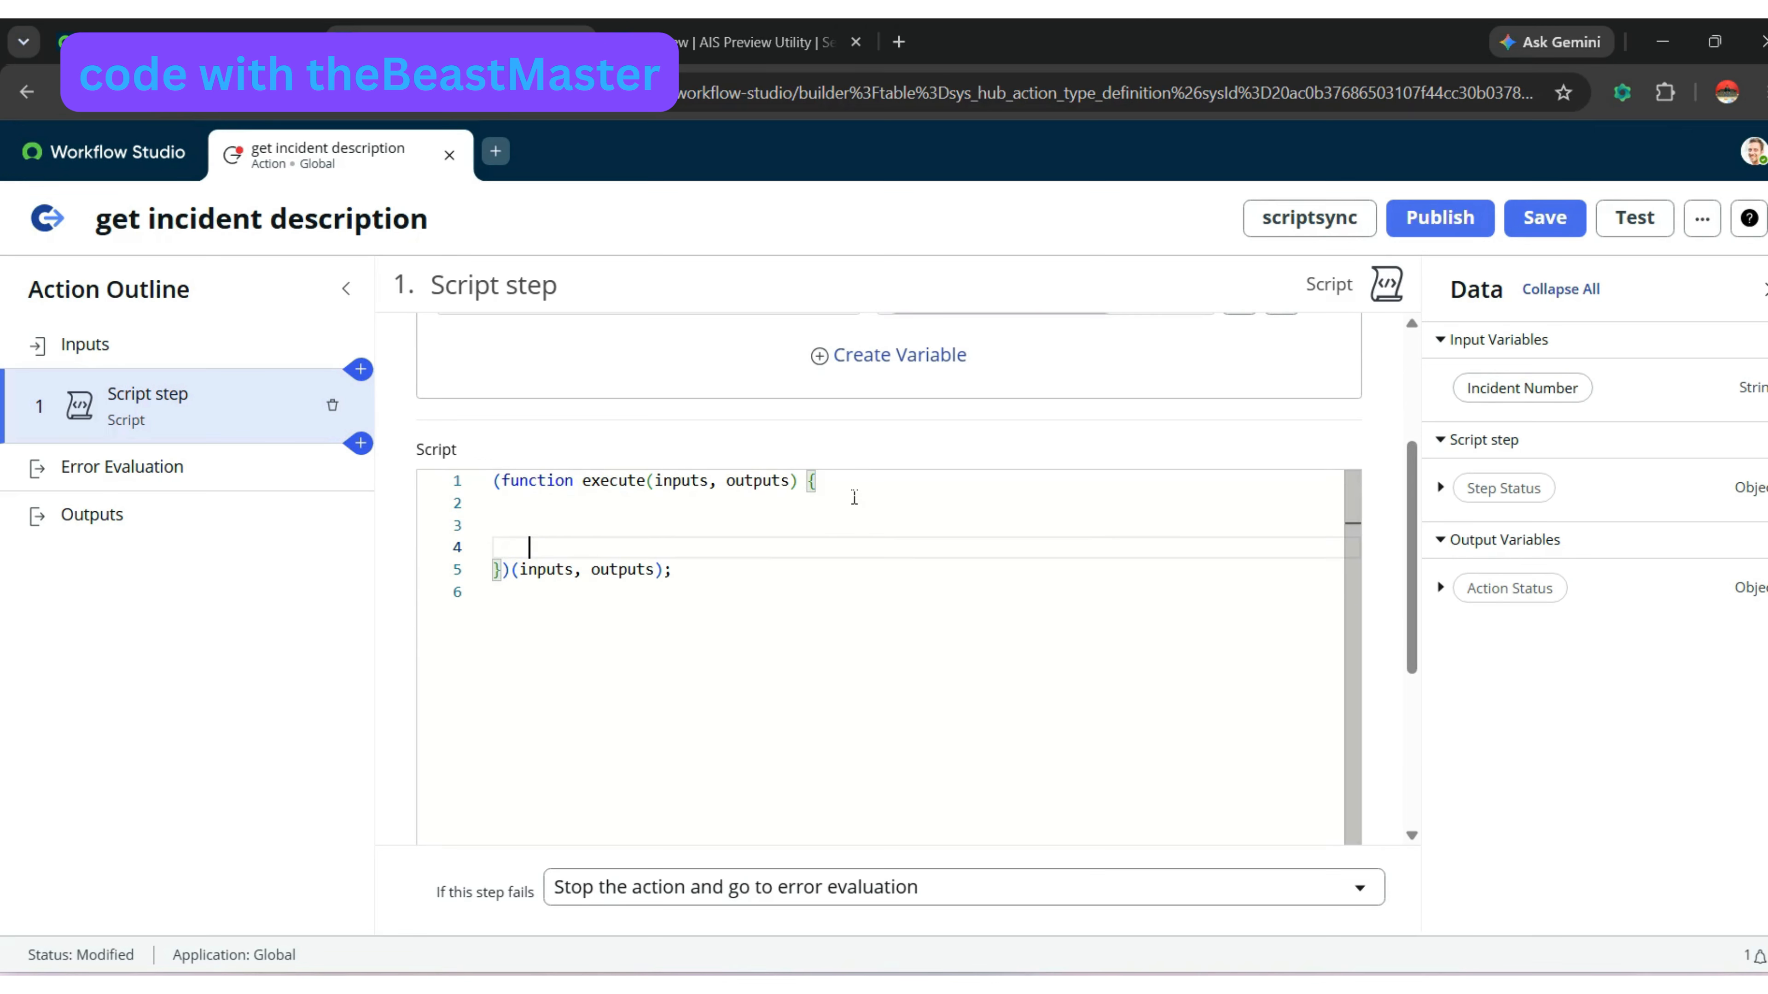
{"action": "key", "text": "Up"}
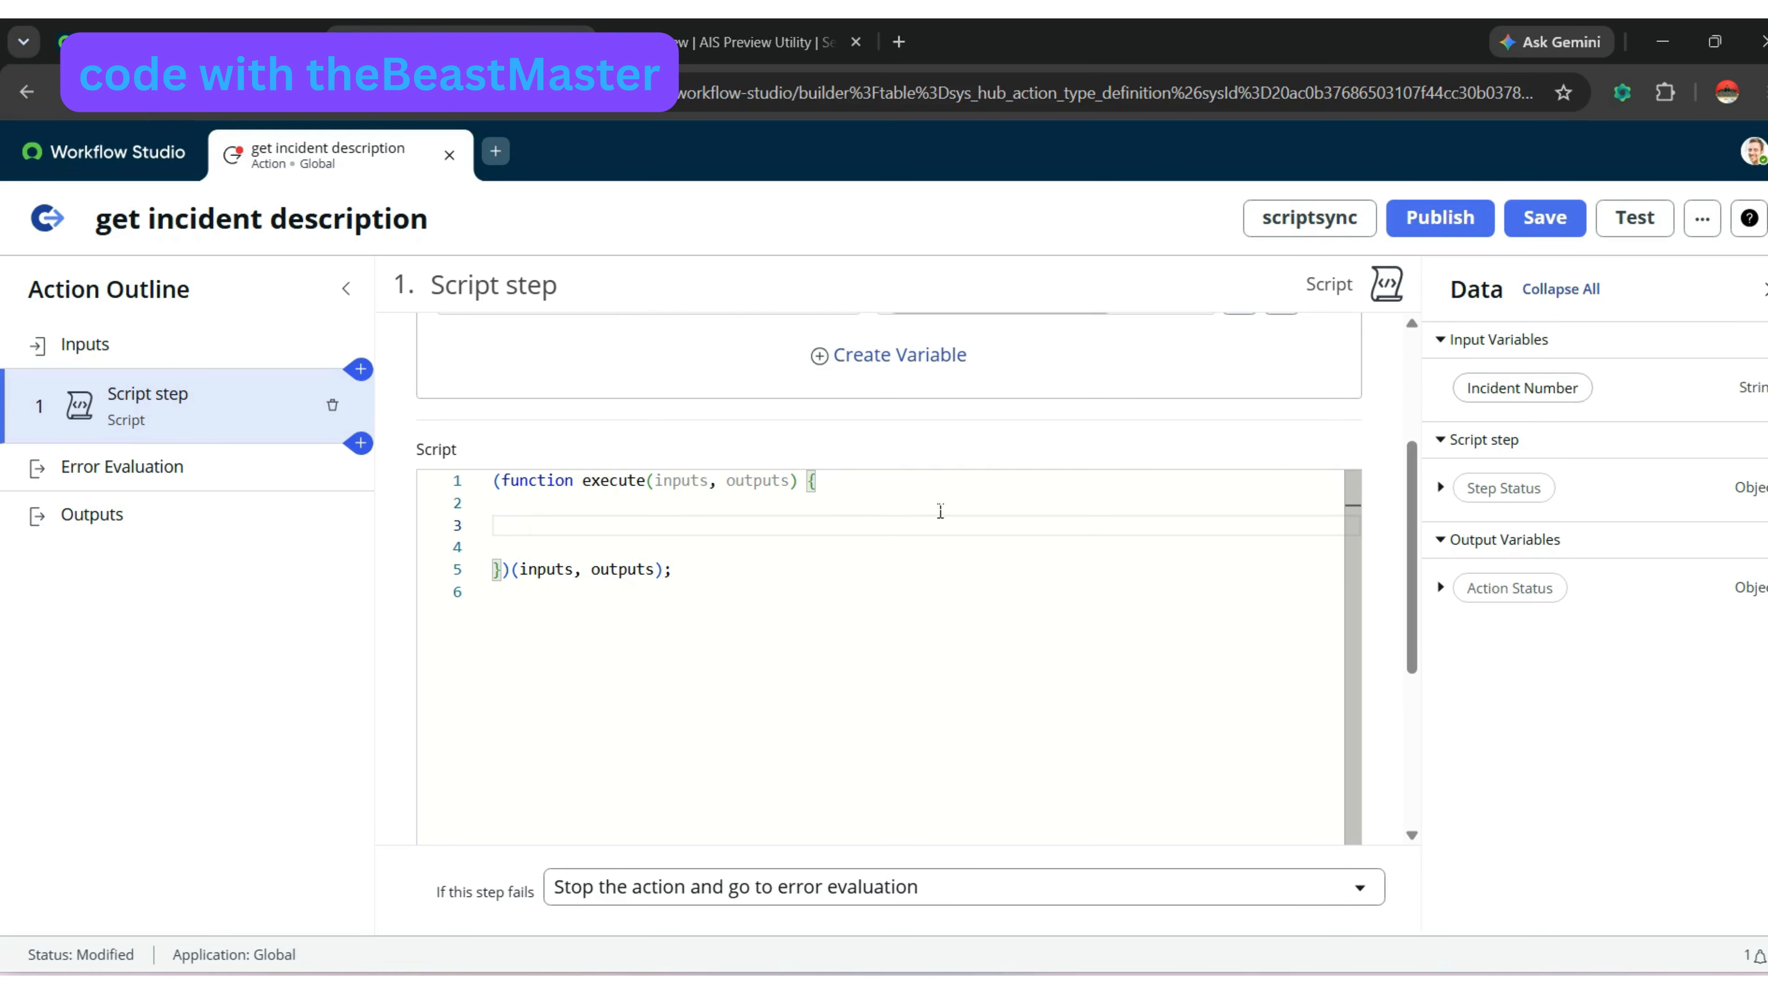
{"action": "type", "text": "var result = {}; var inc_gr = new GlideRecord(\"incident\"); inc_gr.addQuery('number', inputs.number); inc_gr.query(); if (inc_gr.next()) {     outputs.description = inc_gr.getValue('description'); } else {     outputs.content = \"Unable to fetch requested incident record.\"; }"}
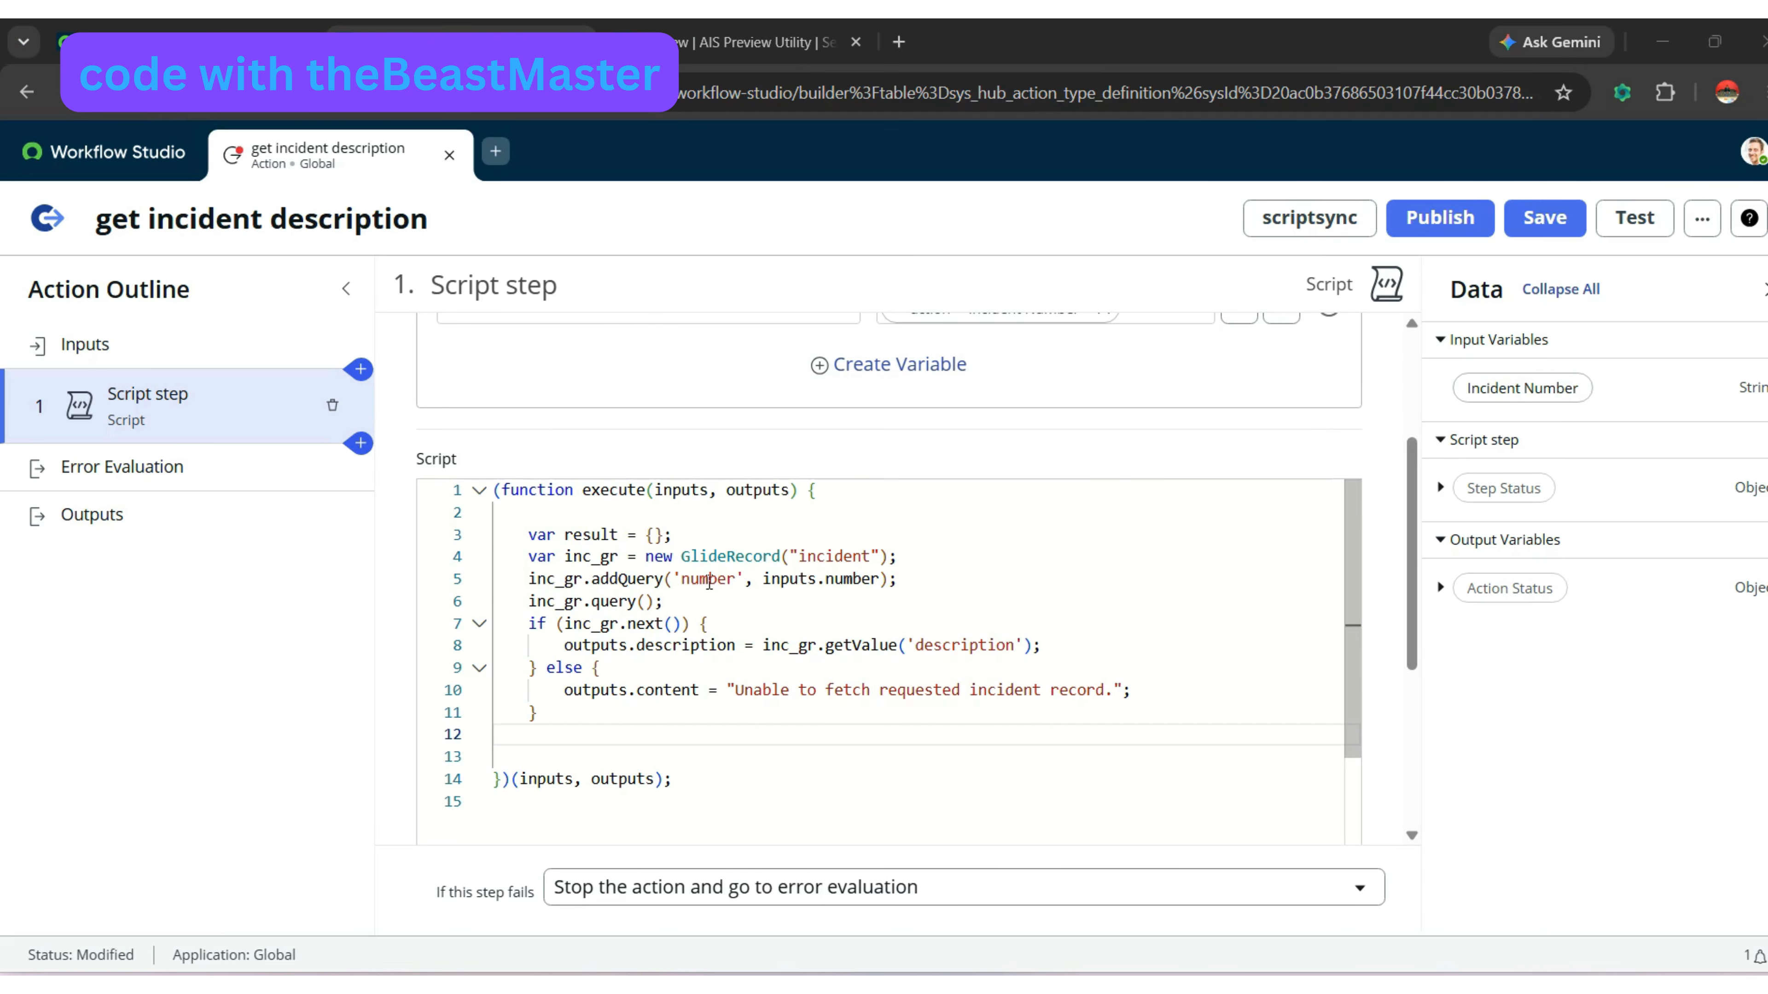
{"action": "double_click", "coordinate": [831, 557]}
{"action": "double_click", "coordinate": [847, 584]}
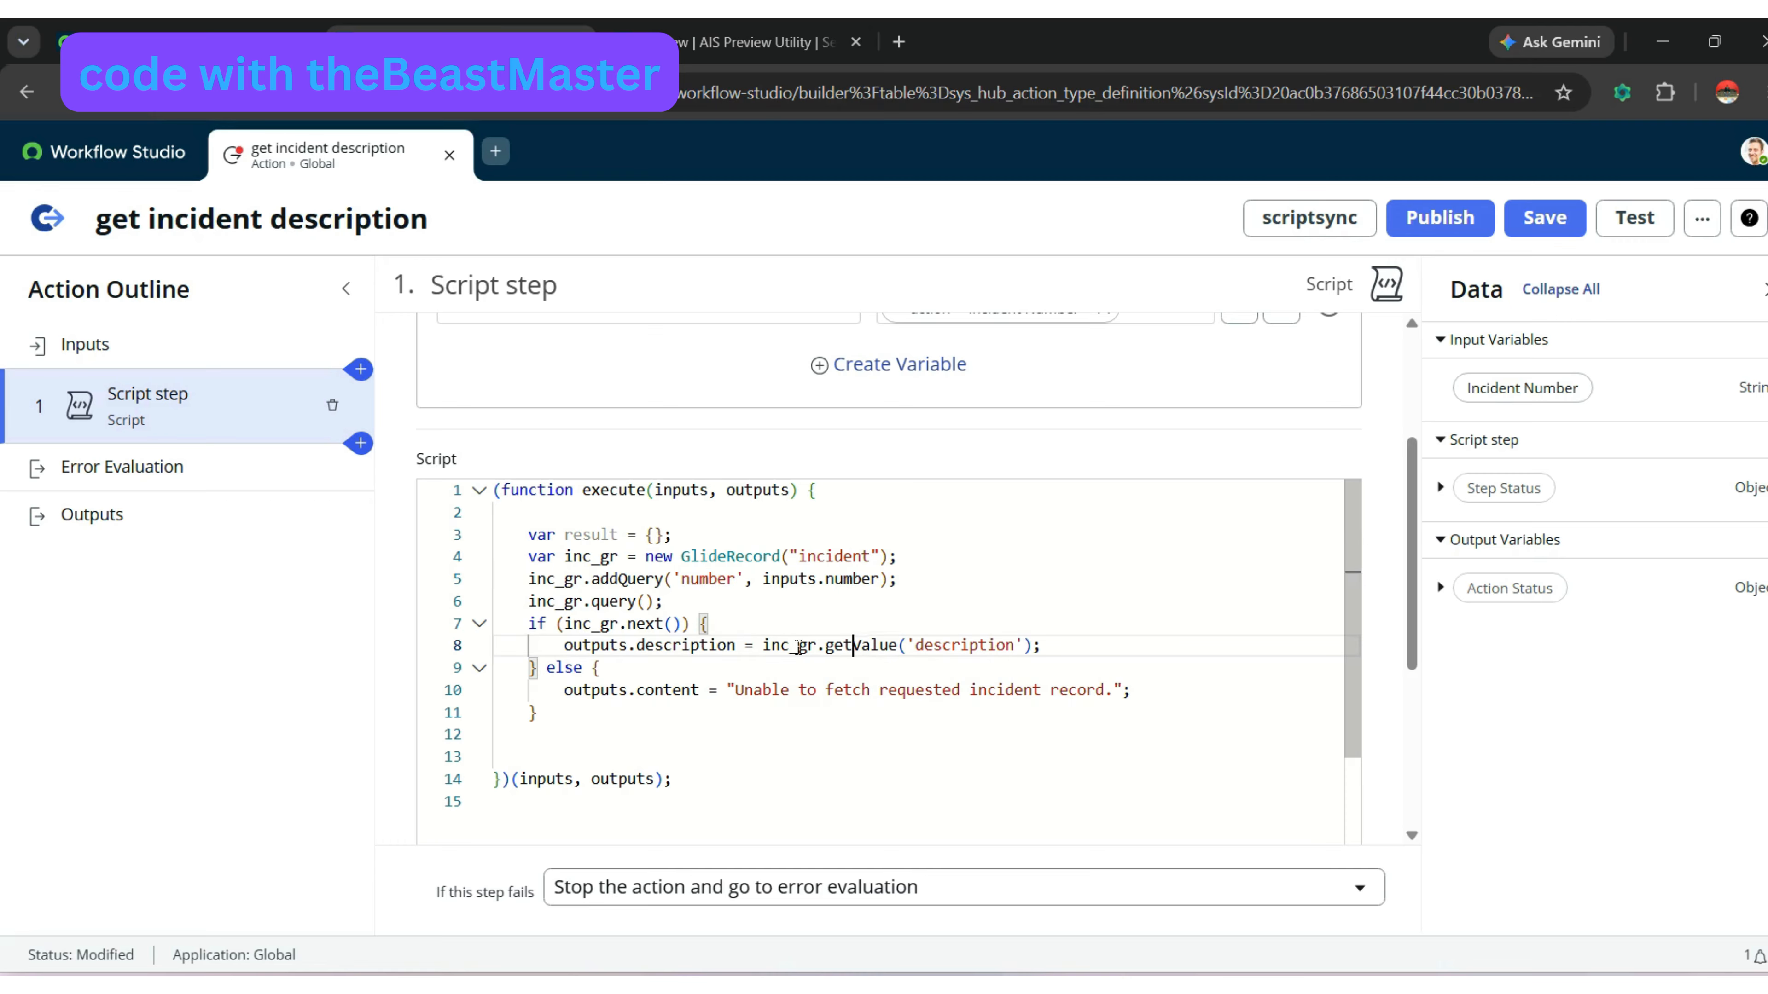
{"action": "double_click", "coordinate": [855, 645]}
{"action": "left_click_drag", "start_coordinate": [772, 645], "coordinate": [1014, 645]}
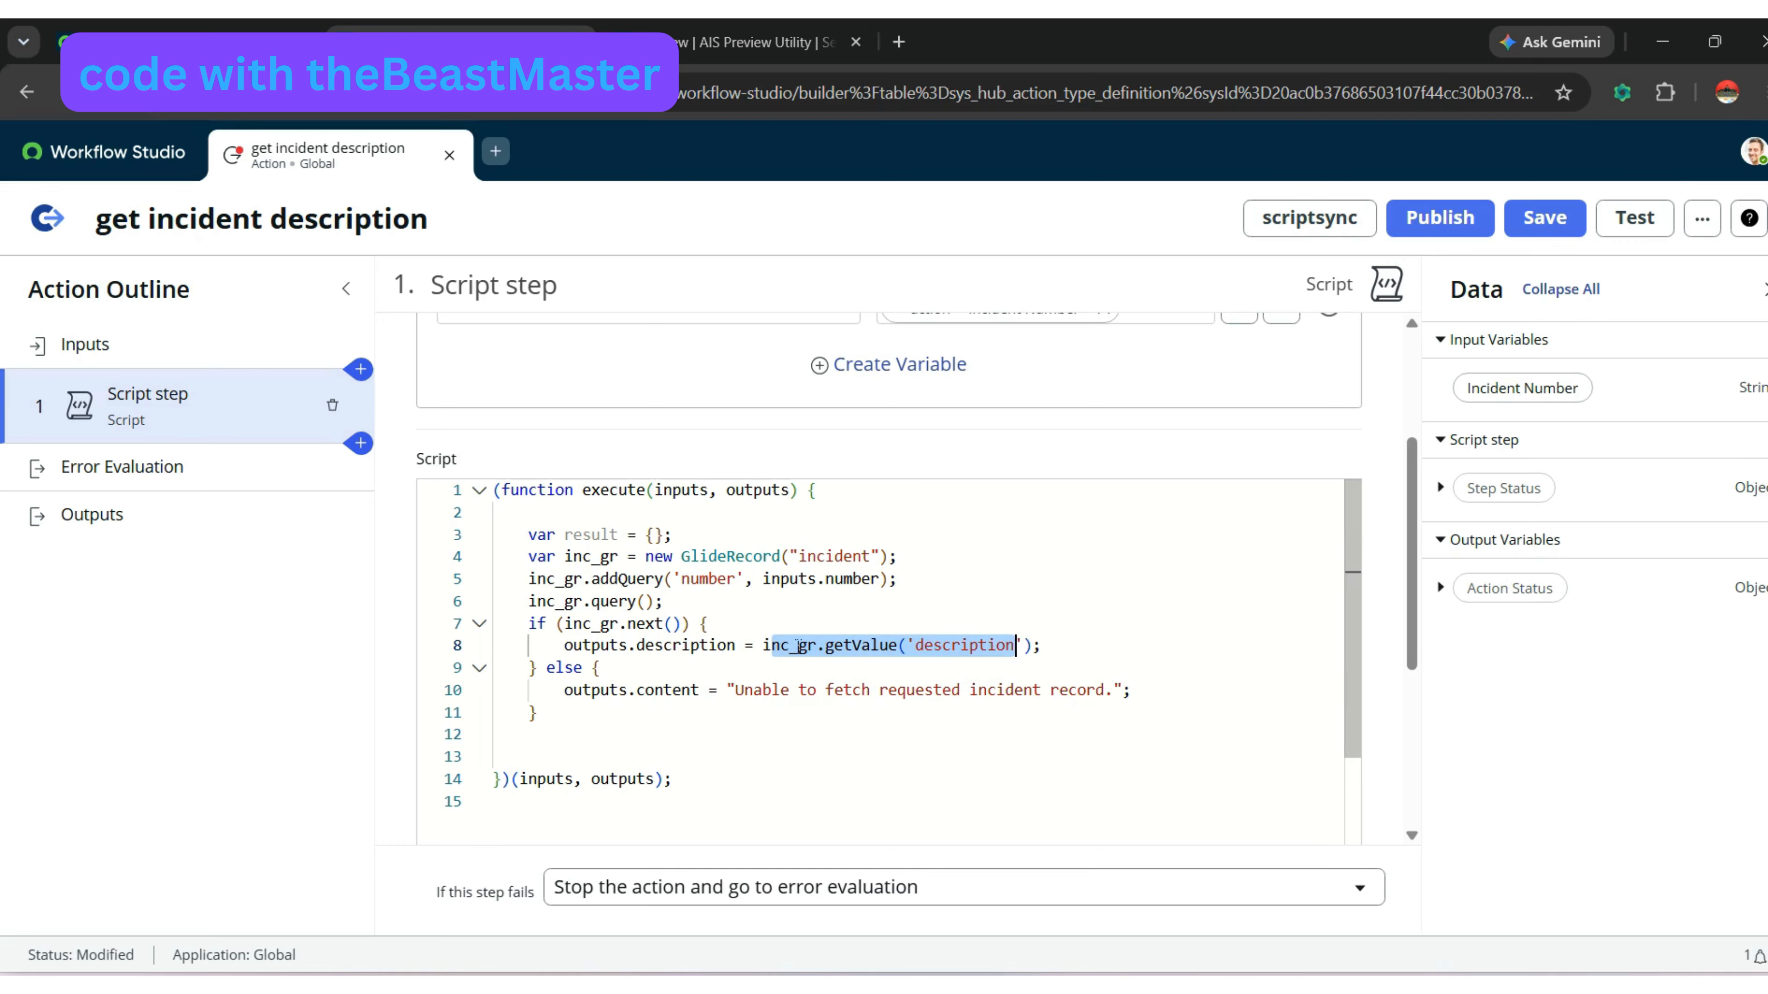
{"action": "double_click", "coordinate": [711, 646]}
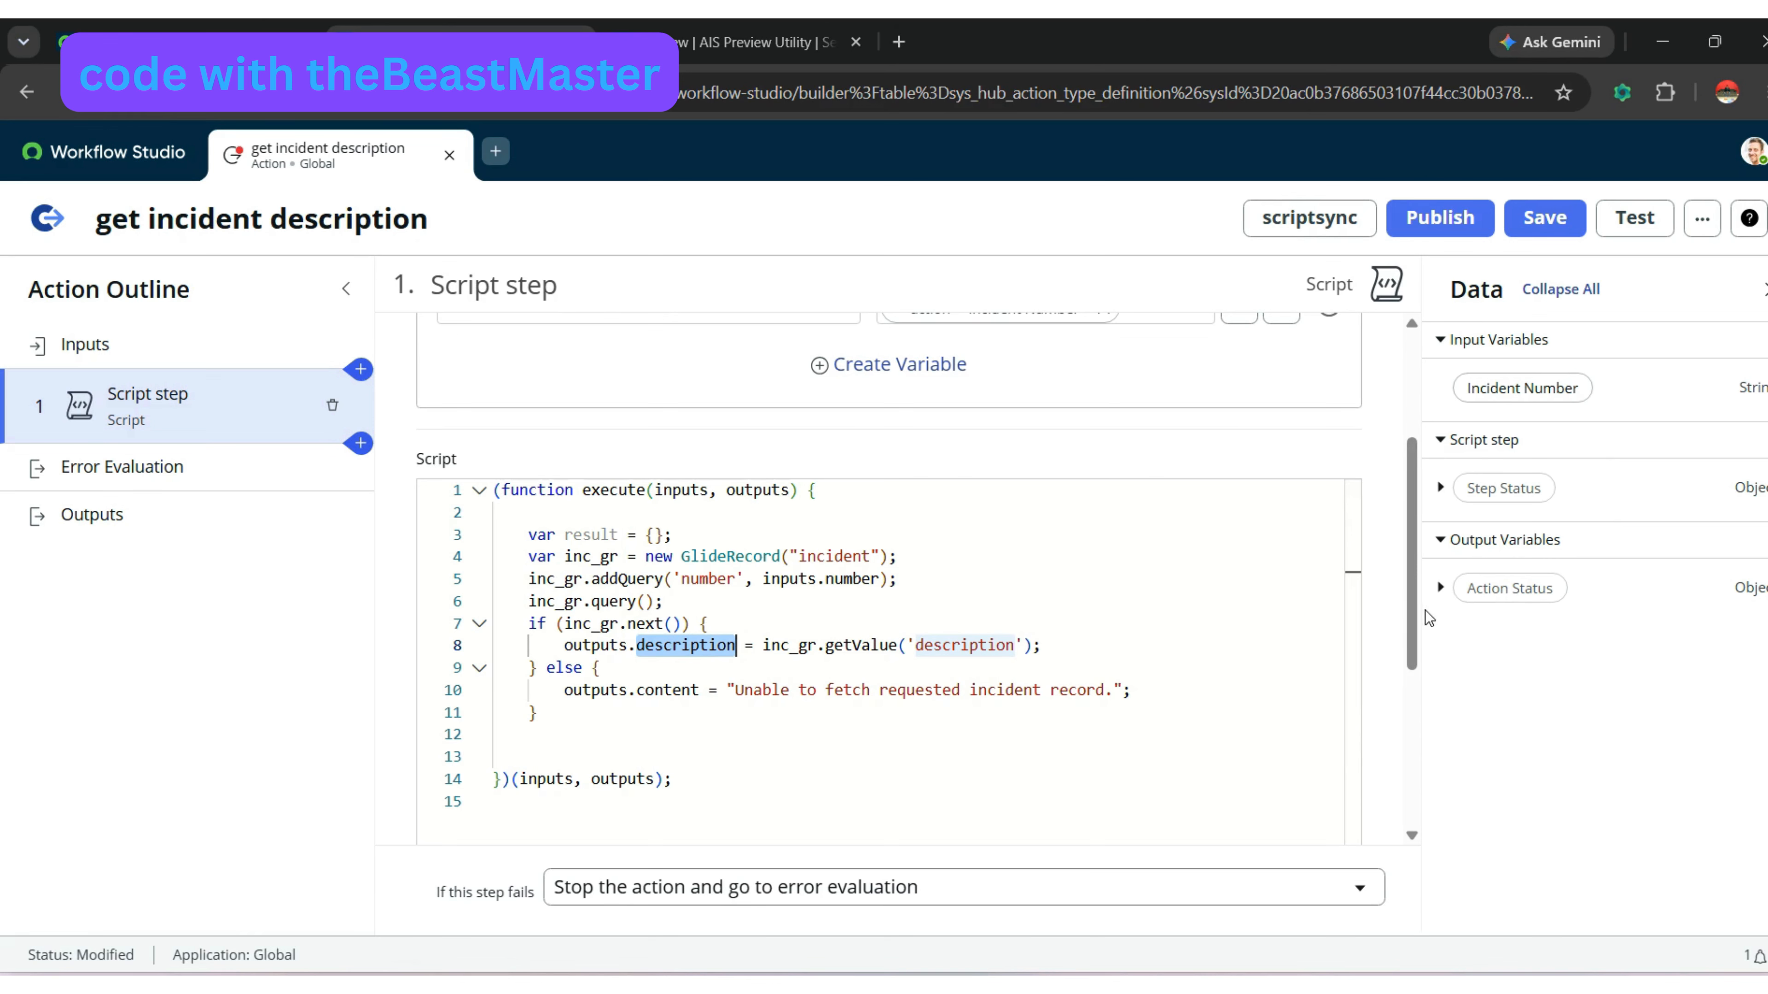
- Create a String output variable labelled "Description" with the name description in the Script step and save the action
{"action": "left_click_drag", "start_coordinate": [1421, 631], "coordinate": [1418, 637]}
{"action": "scroll", "coordinate": [1416, 634], "scroll_direction": "down", "scroll_amount": 5}
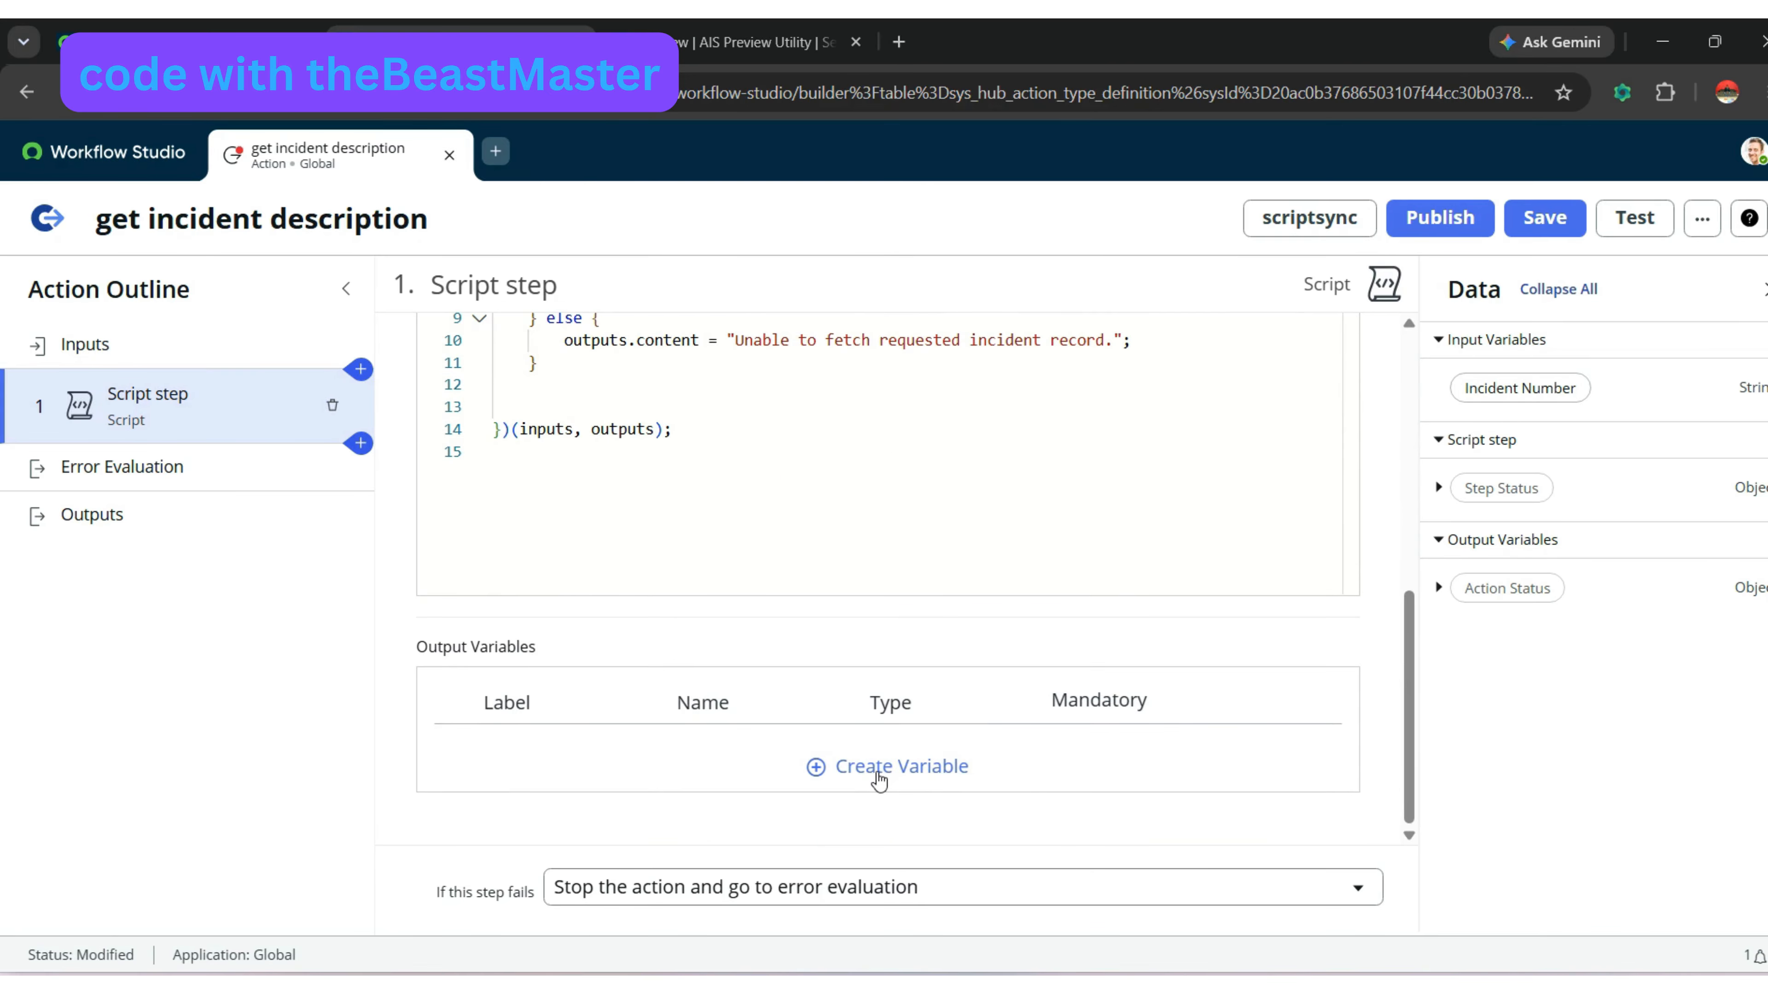
{"action": "left_click", "coordinate": [878, 774]}
{"action": "scroll", "coordinate": [1390, 710], "scroll_direction": "down", "scroll_amount": 1}
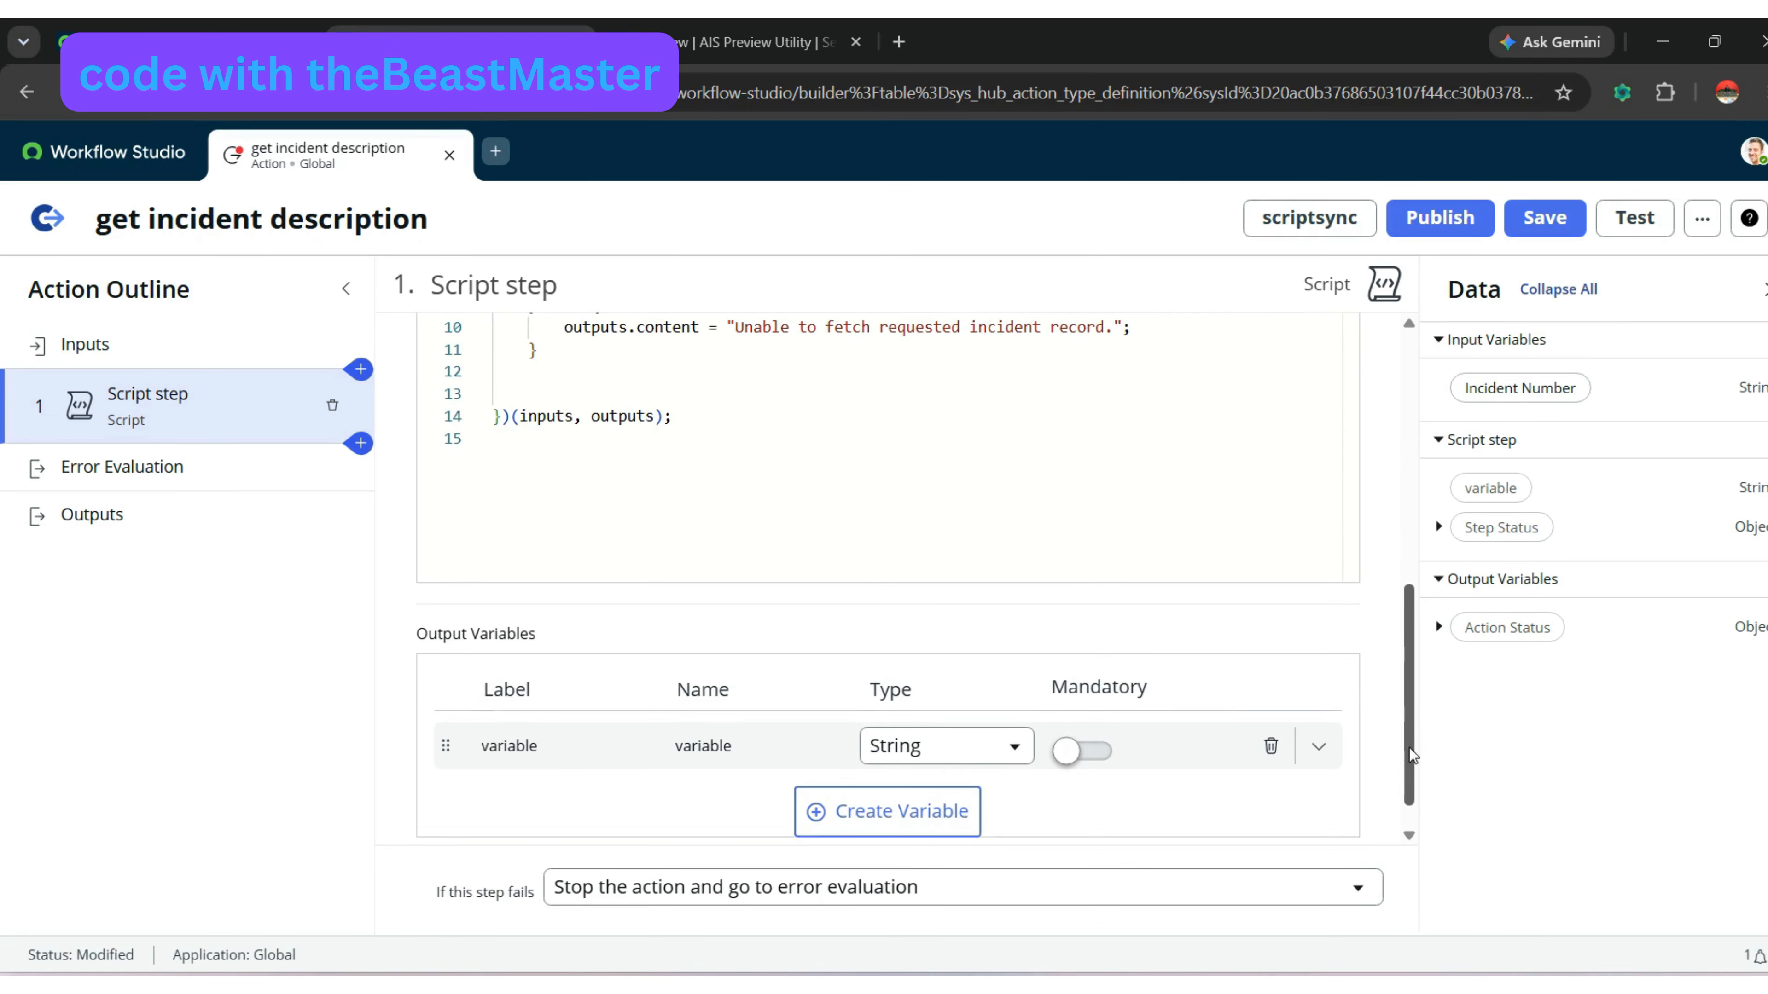
{"action": "double_click", "coordinate": [508, 705]}
{"action": "type", "text": "Description"}
{"action": "key", "text": "Tab"}
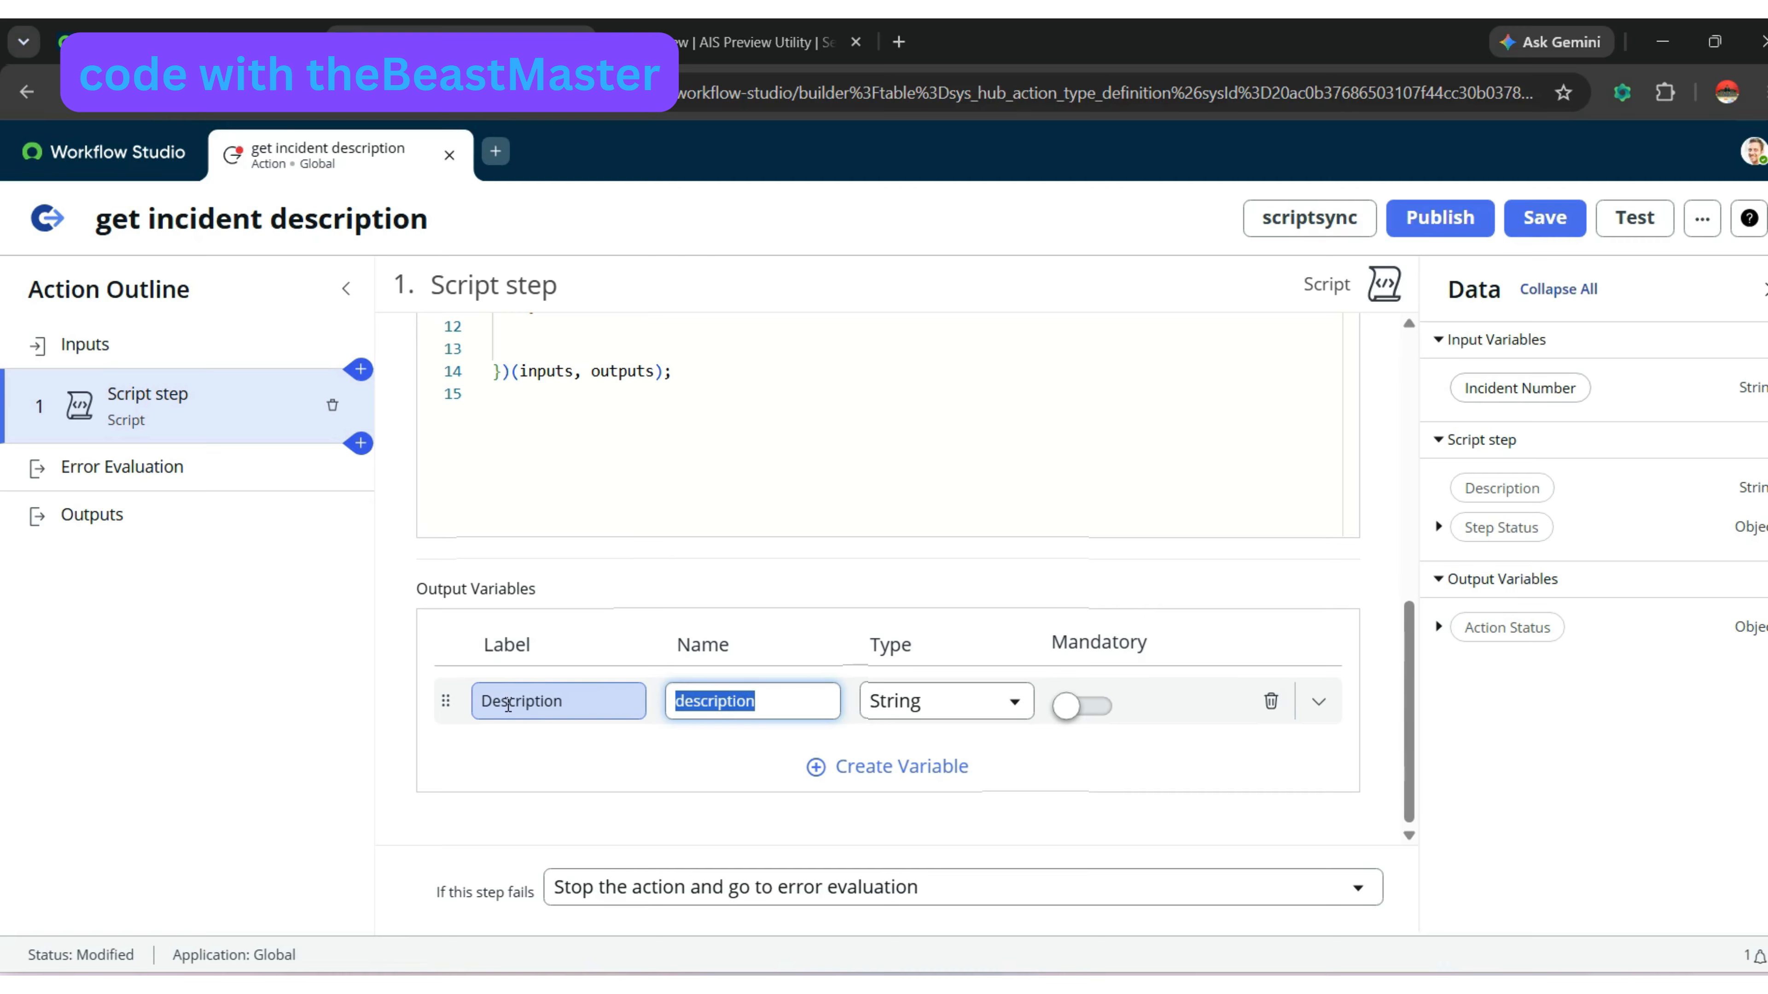
{"action": "left_click", "coordinate": [1565, 235]}
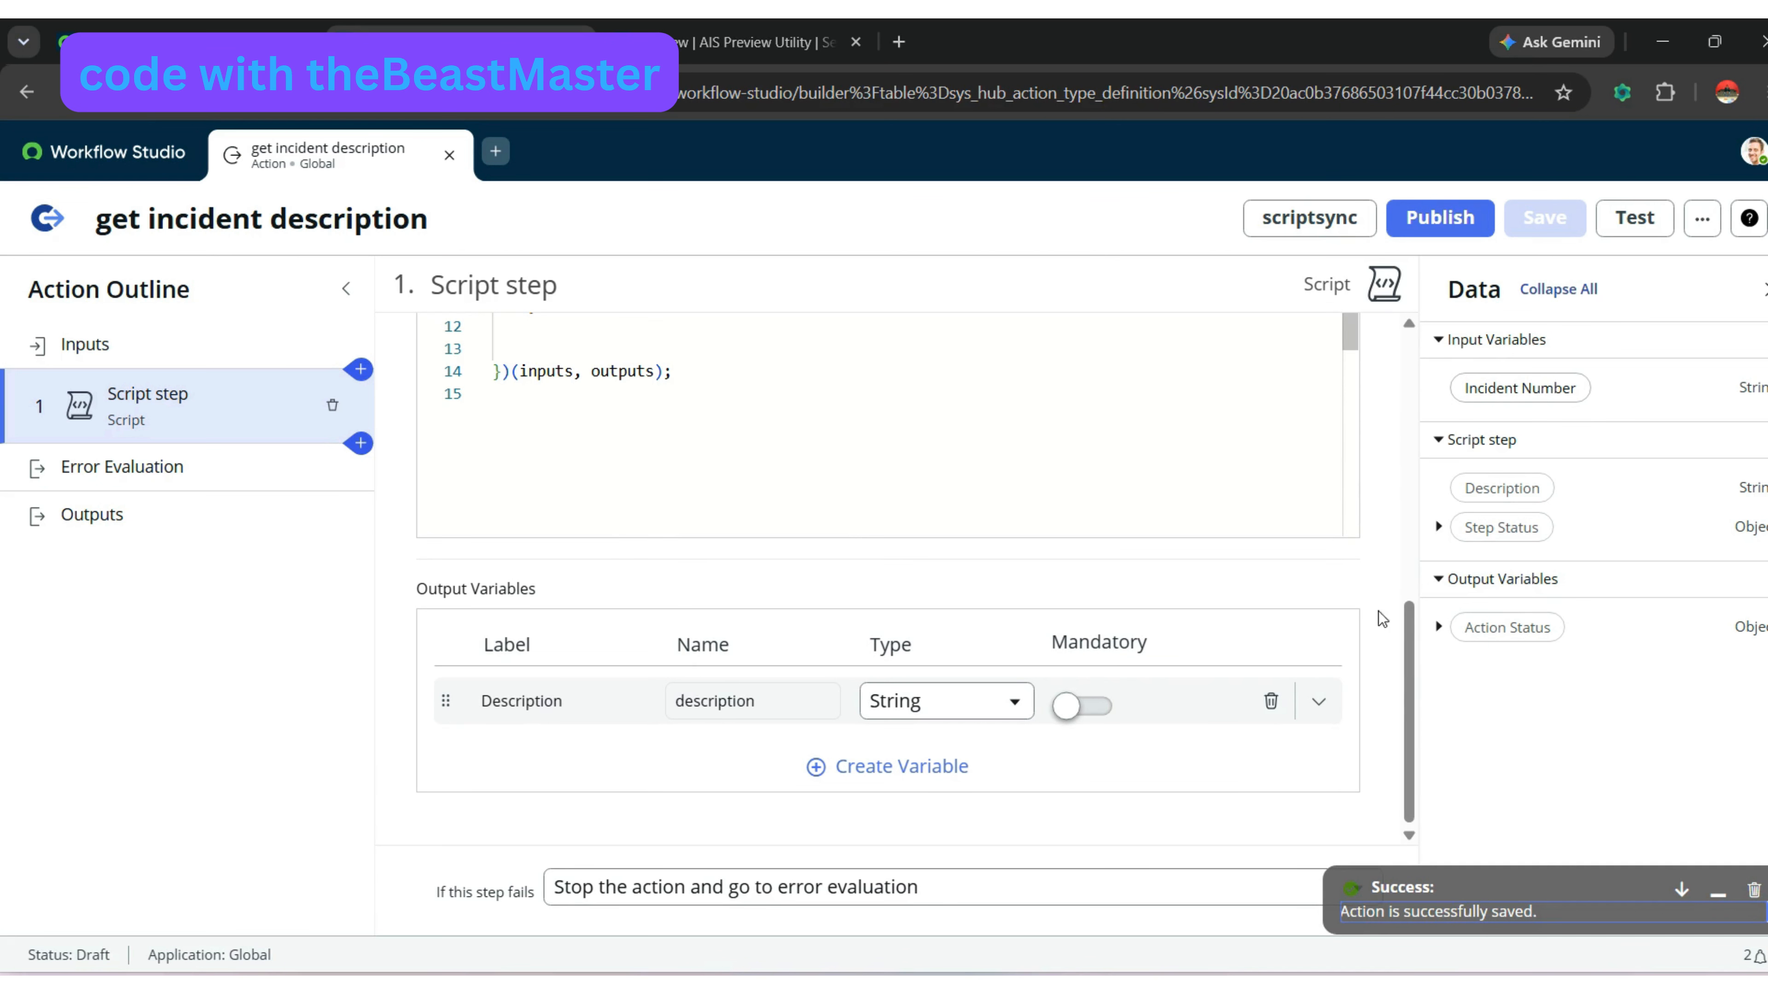
- Create a String action output labelled "Description" with the name description and finish editing the outputs
{"action": "left_click", "coordinate": [243, 520]}
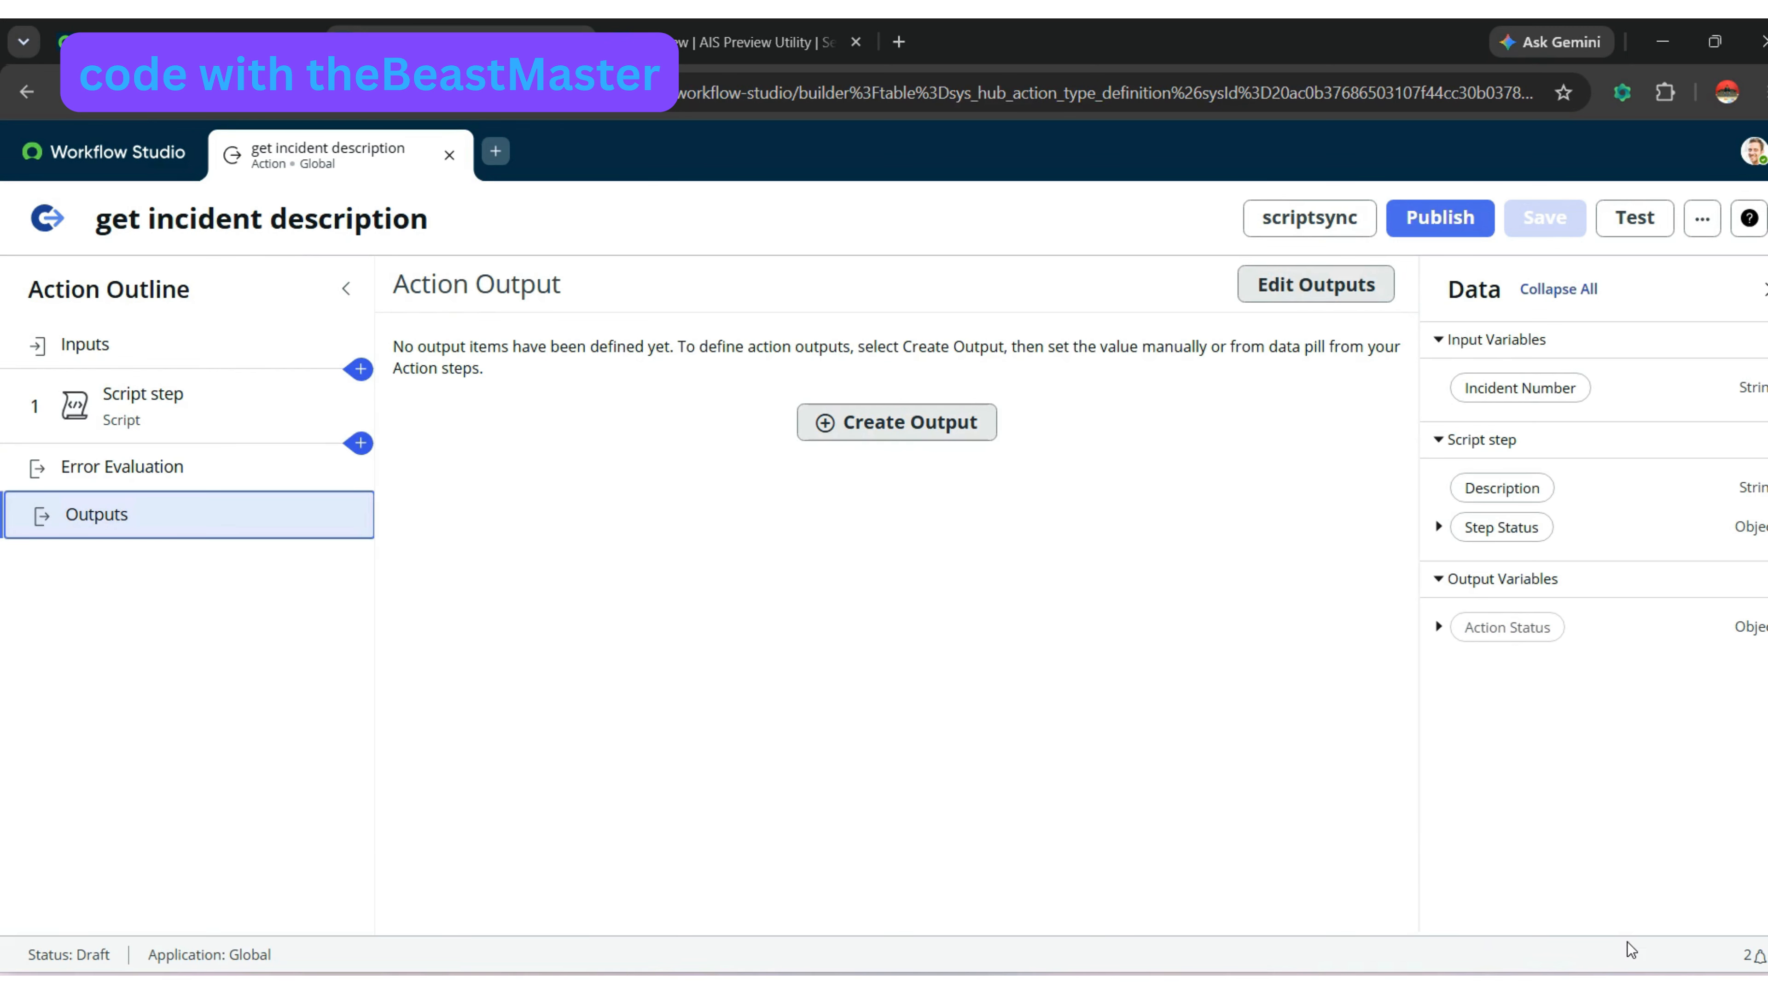
{"action": "left_click", "coordinate": [875, 431]}
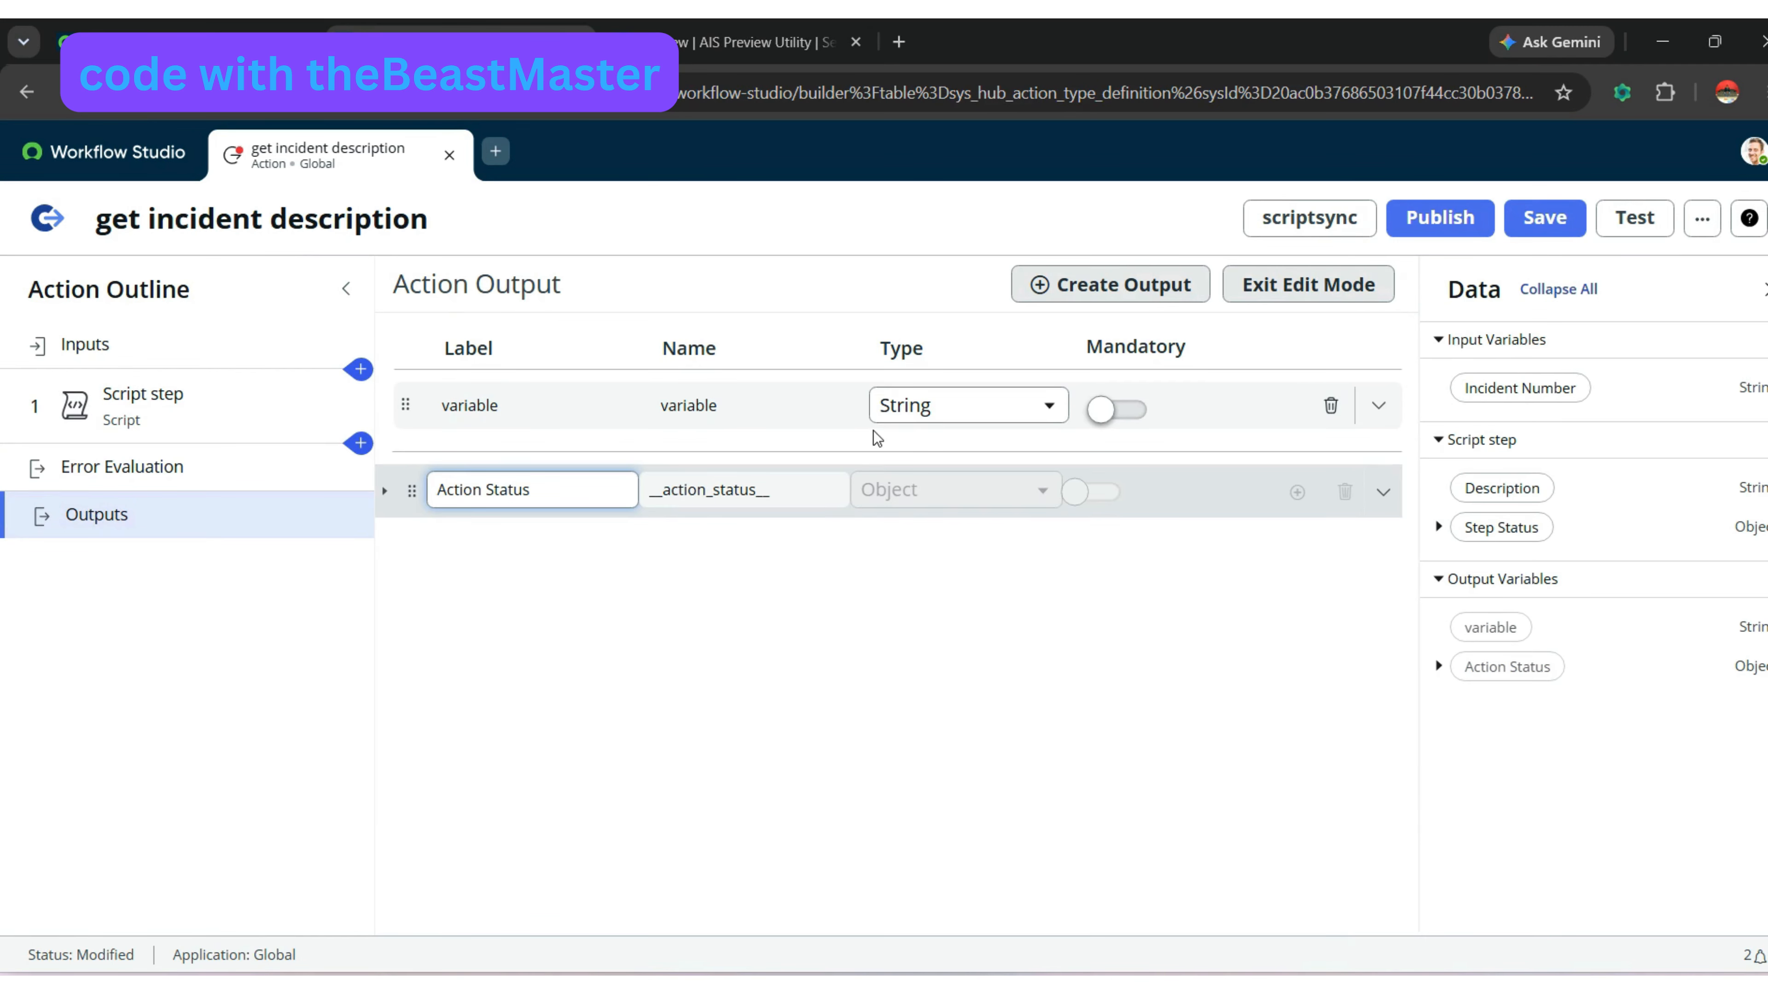
{"action": "double_click", "coordinate": [506, 405]}
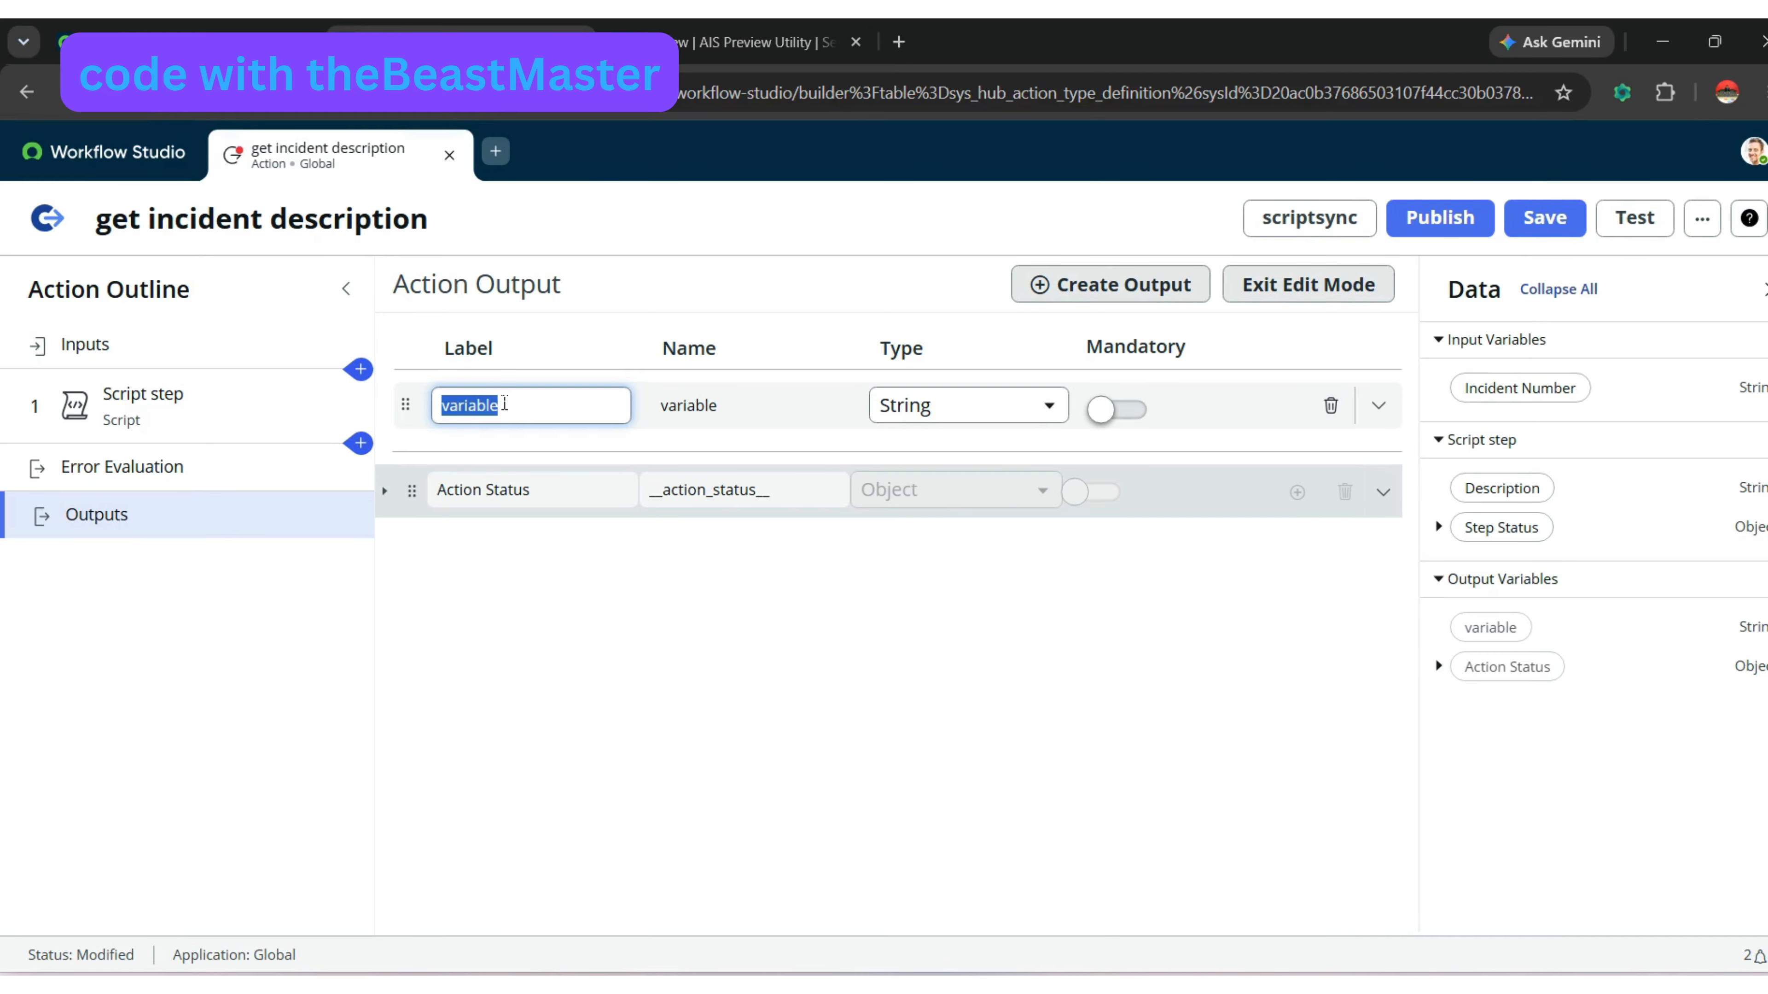
{"action": "type", "text": "Description"}
{"action": "left_click", "coordinate": [687, 600]}
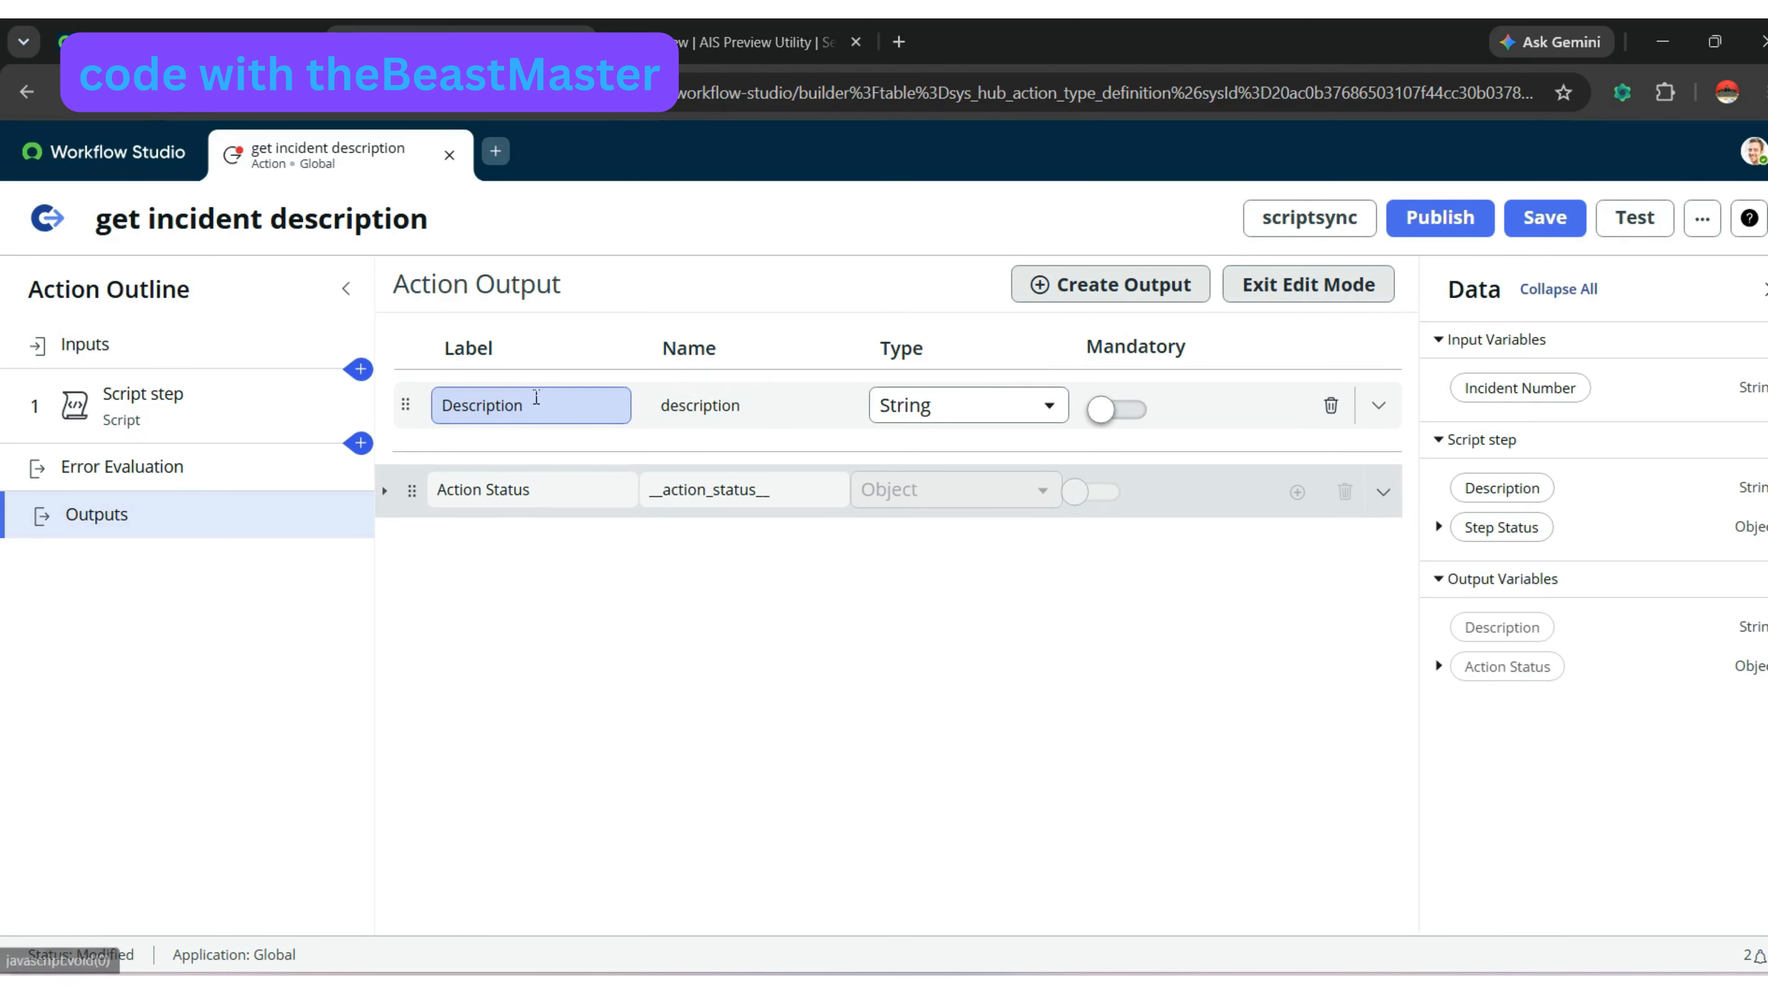
{"action": "double_click", "coordinate": [716, 413]}
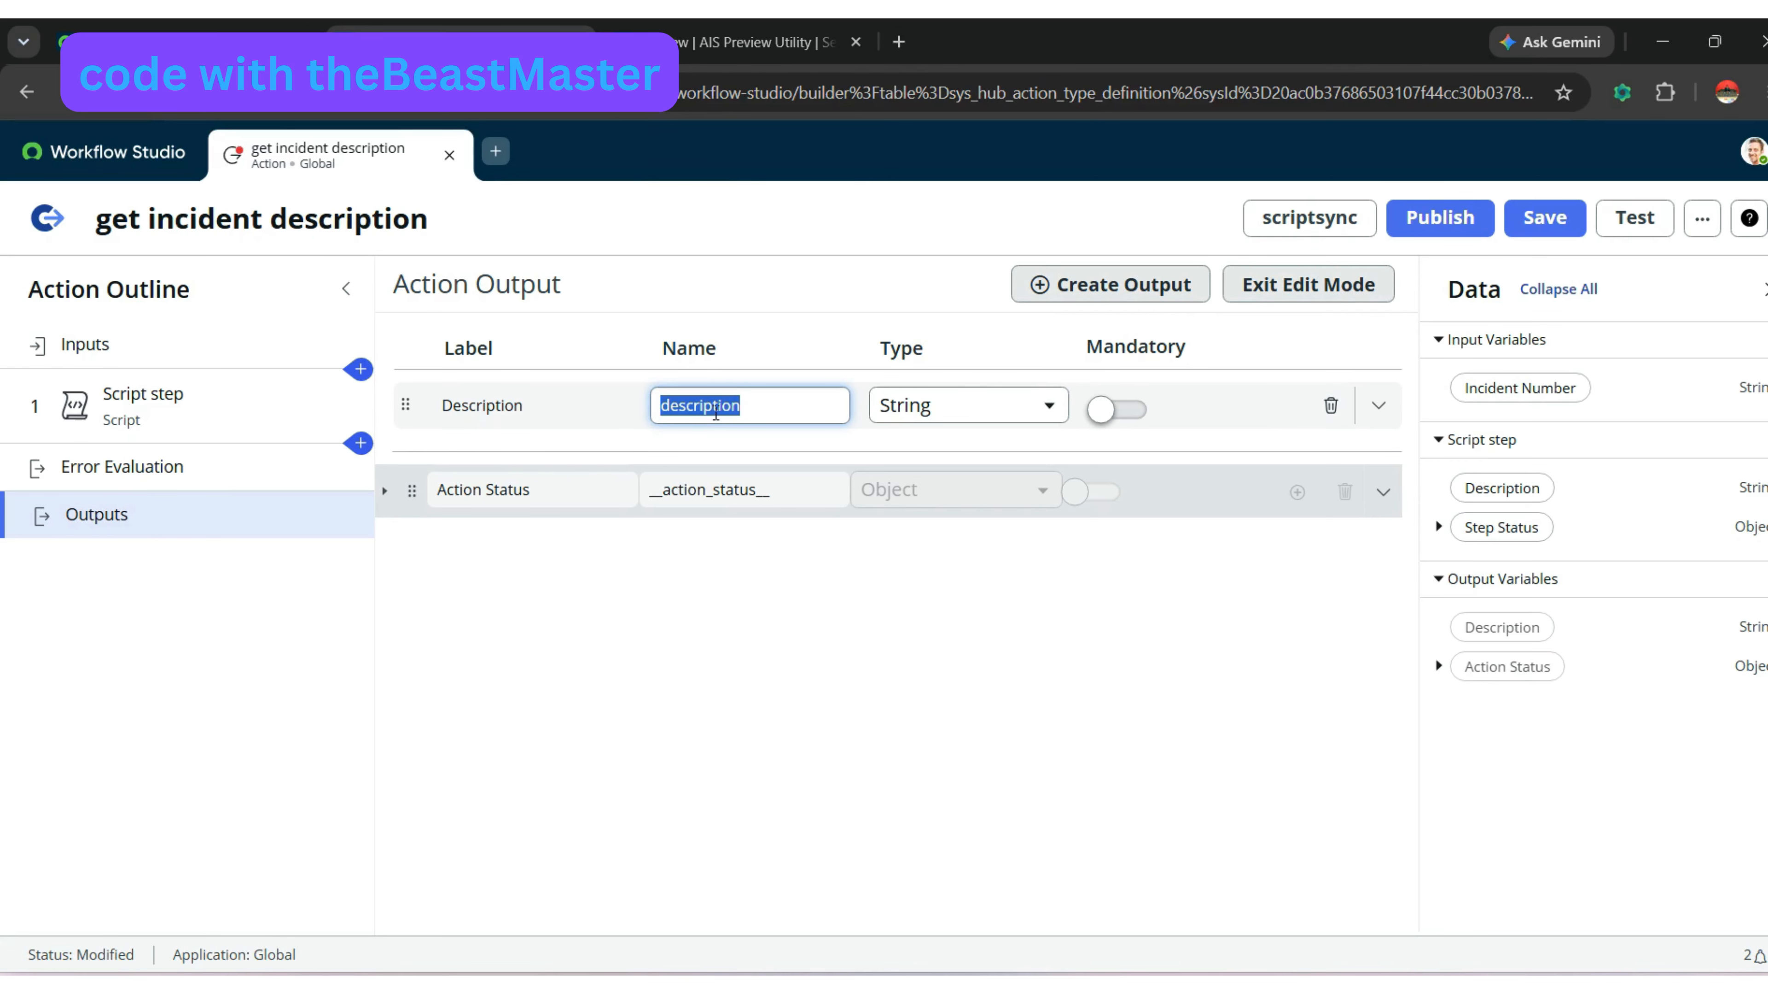
{"action": "left_click", "coordinate": [1287, 296]}
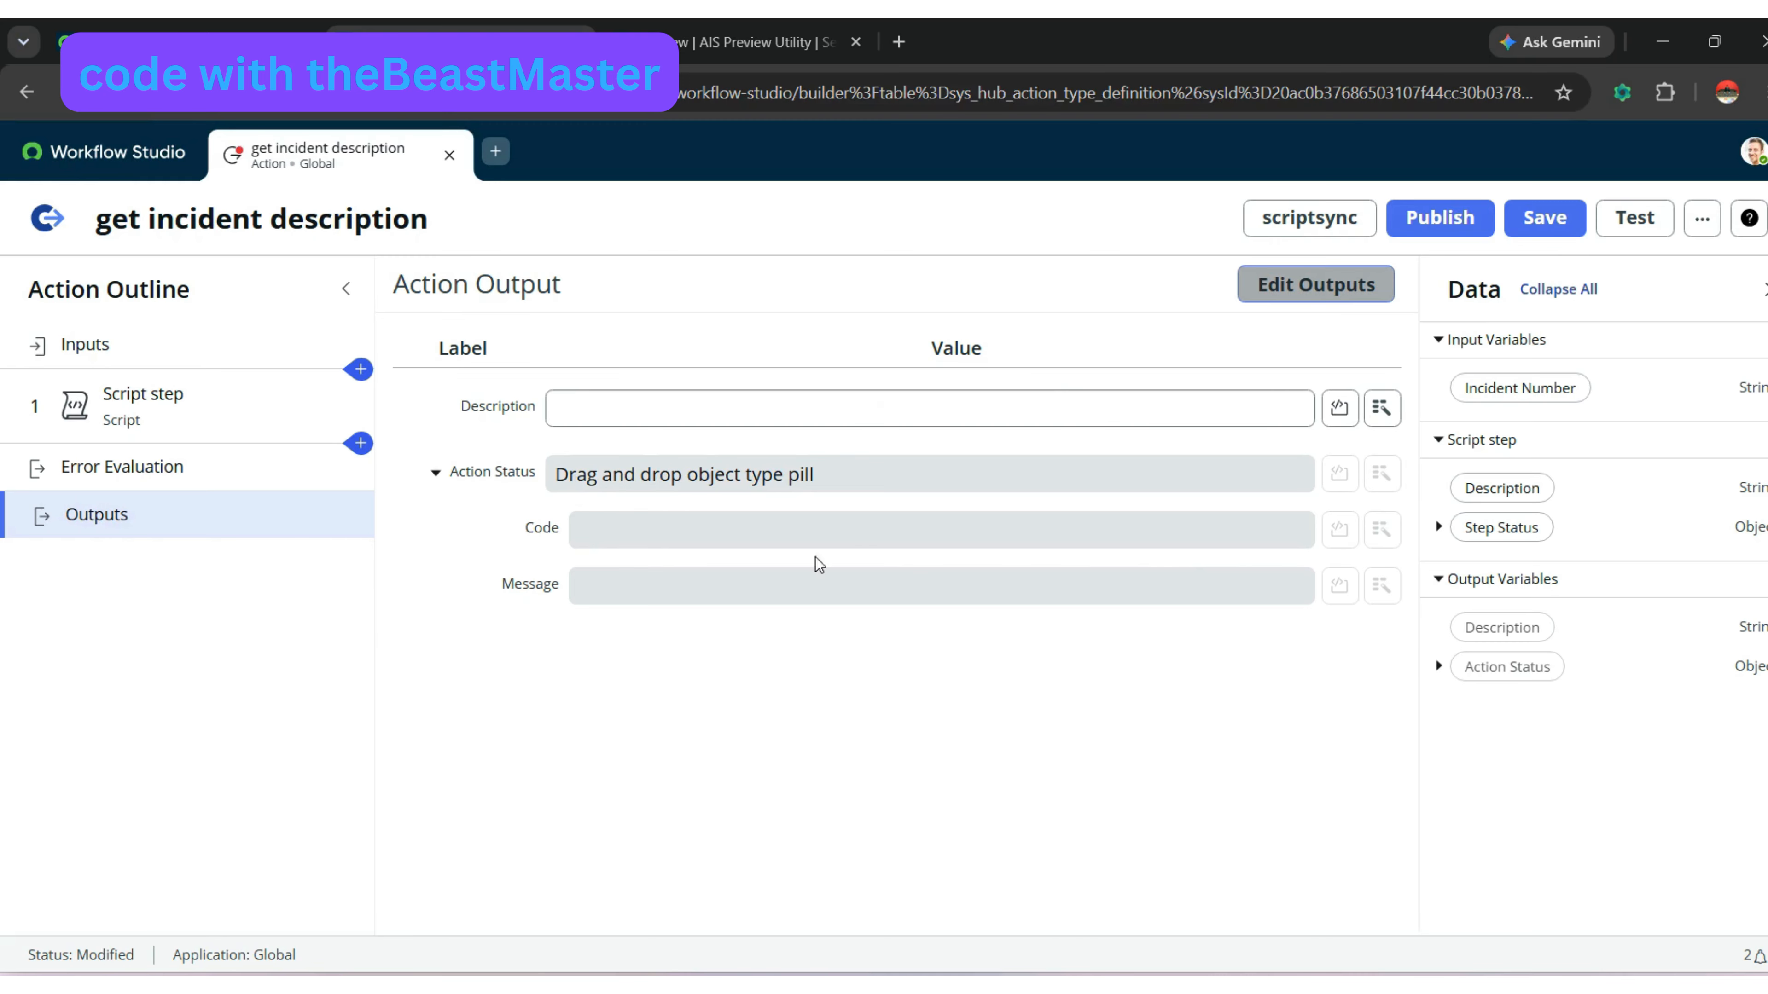
- Map the action's Description output to the Description value of the Script step
{"action": "left_click", "coordinate": [622, 402]}
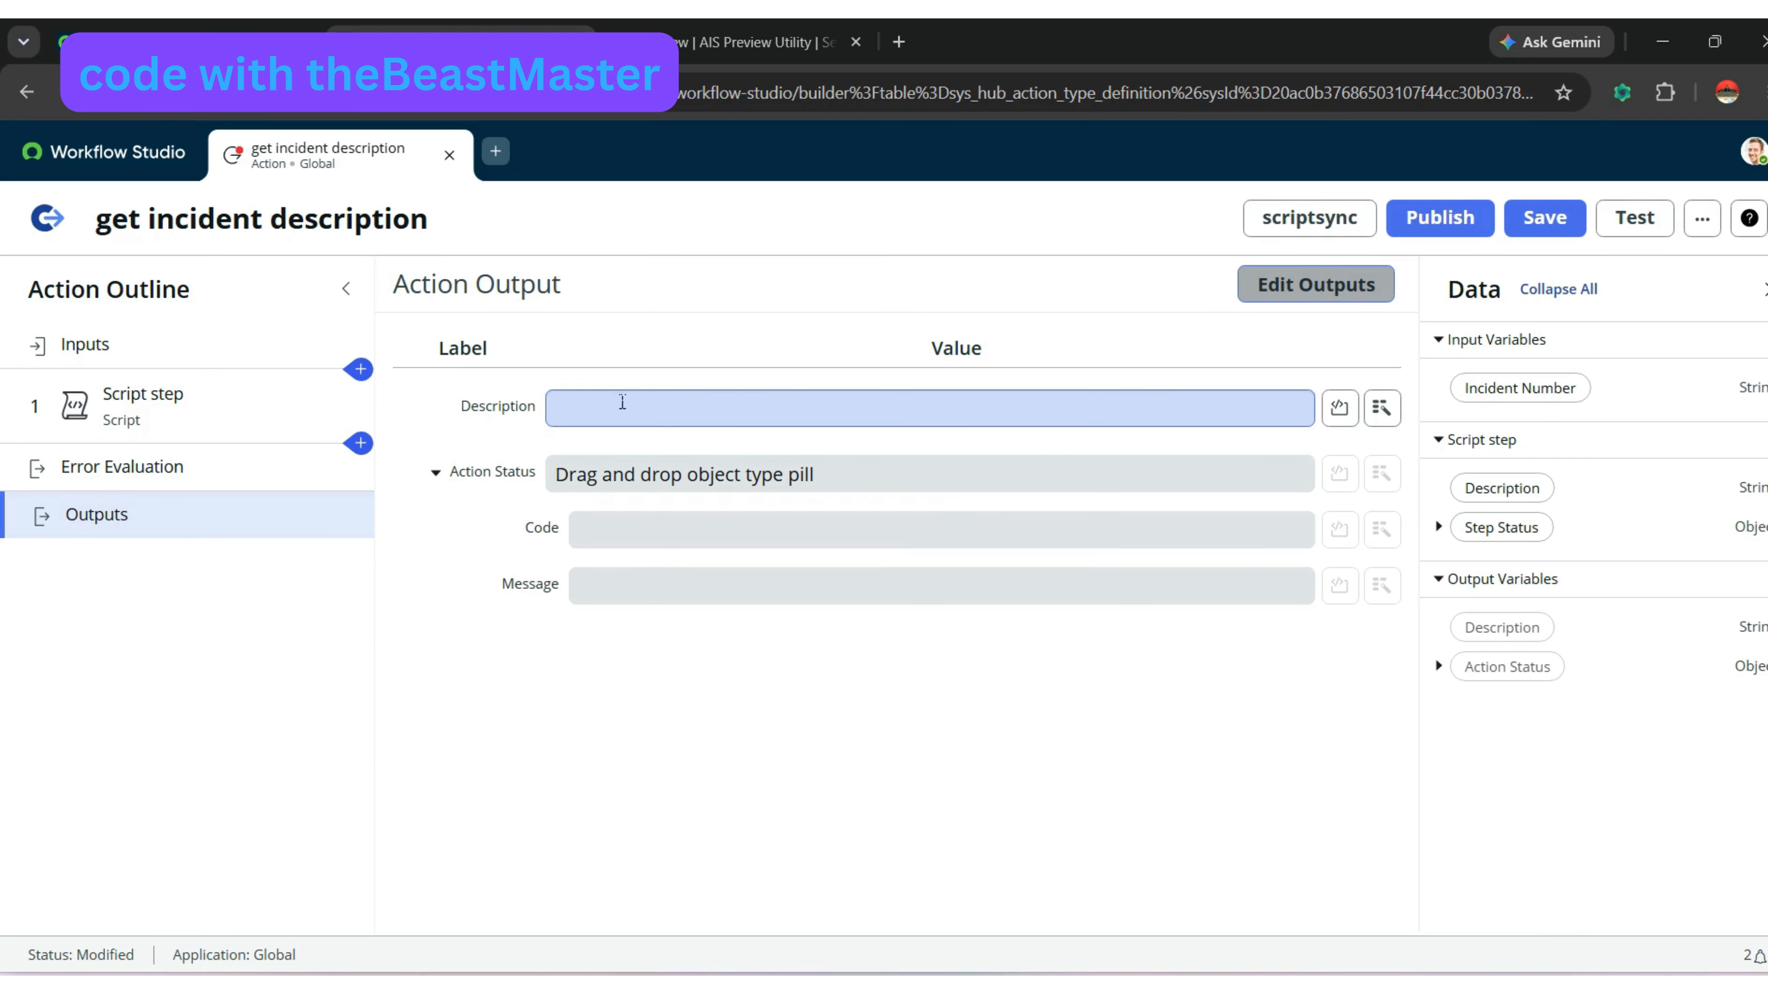
{"action": "left_click", "coordinate": [1383, 411]}
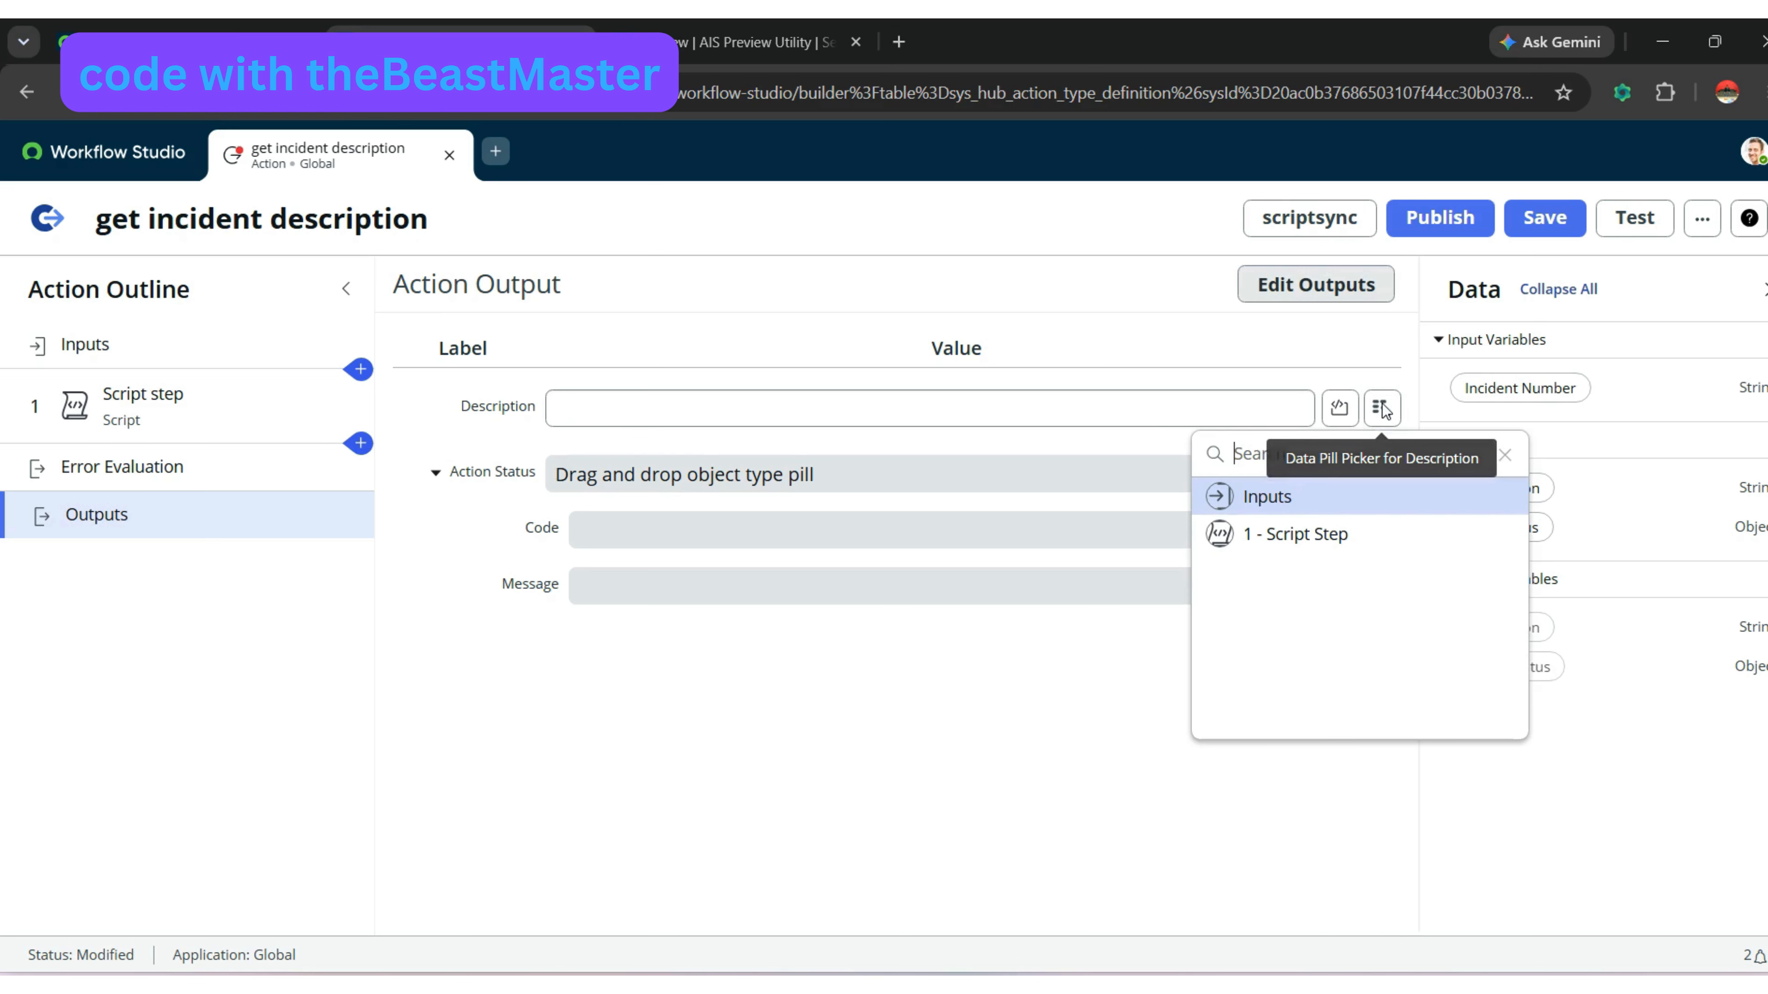
{"action": "left_click", "coordinate": [1350, 538]}
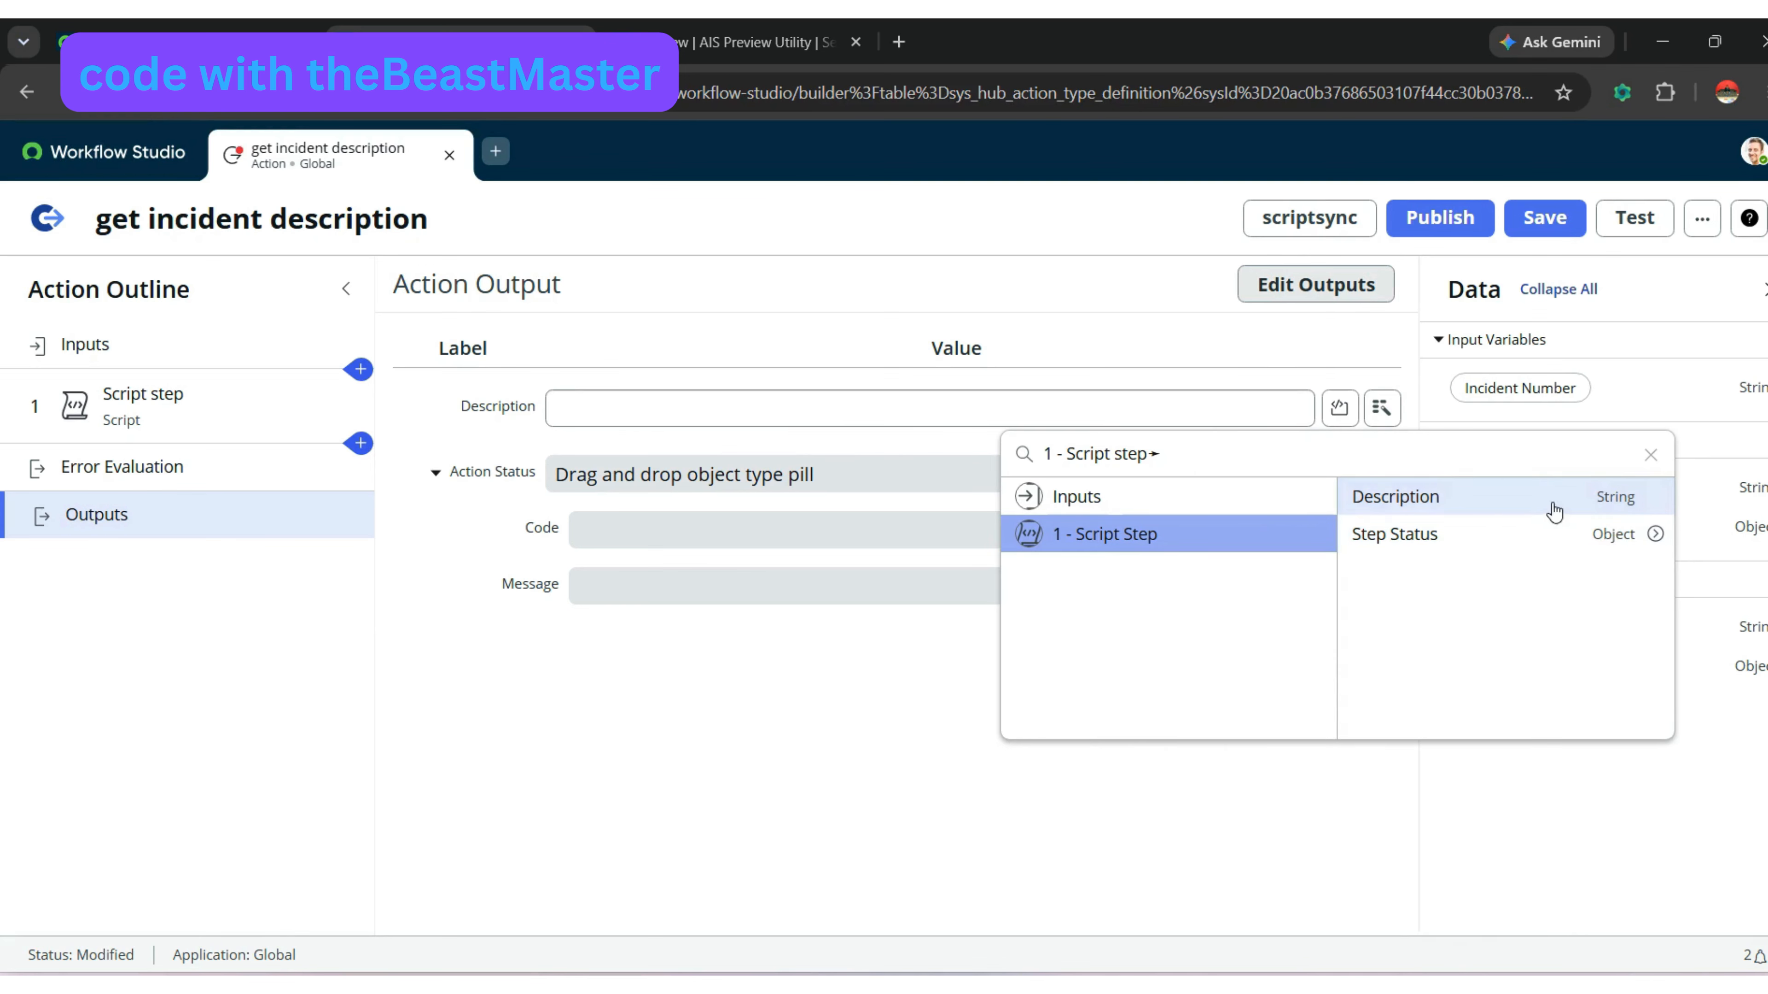
{"action": "left_click", "coordinate": [1578, 503]}
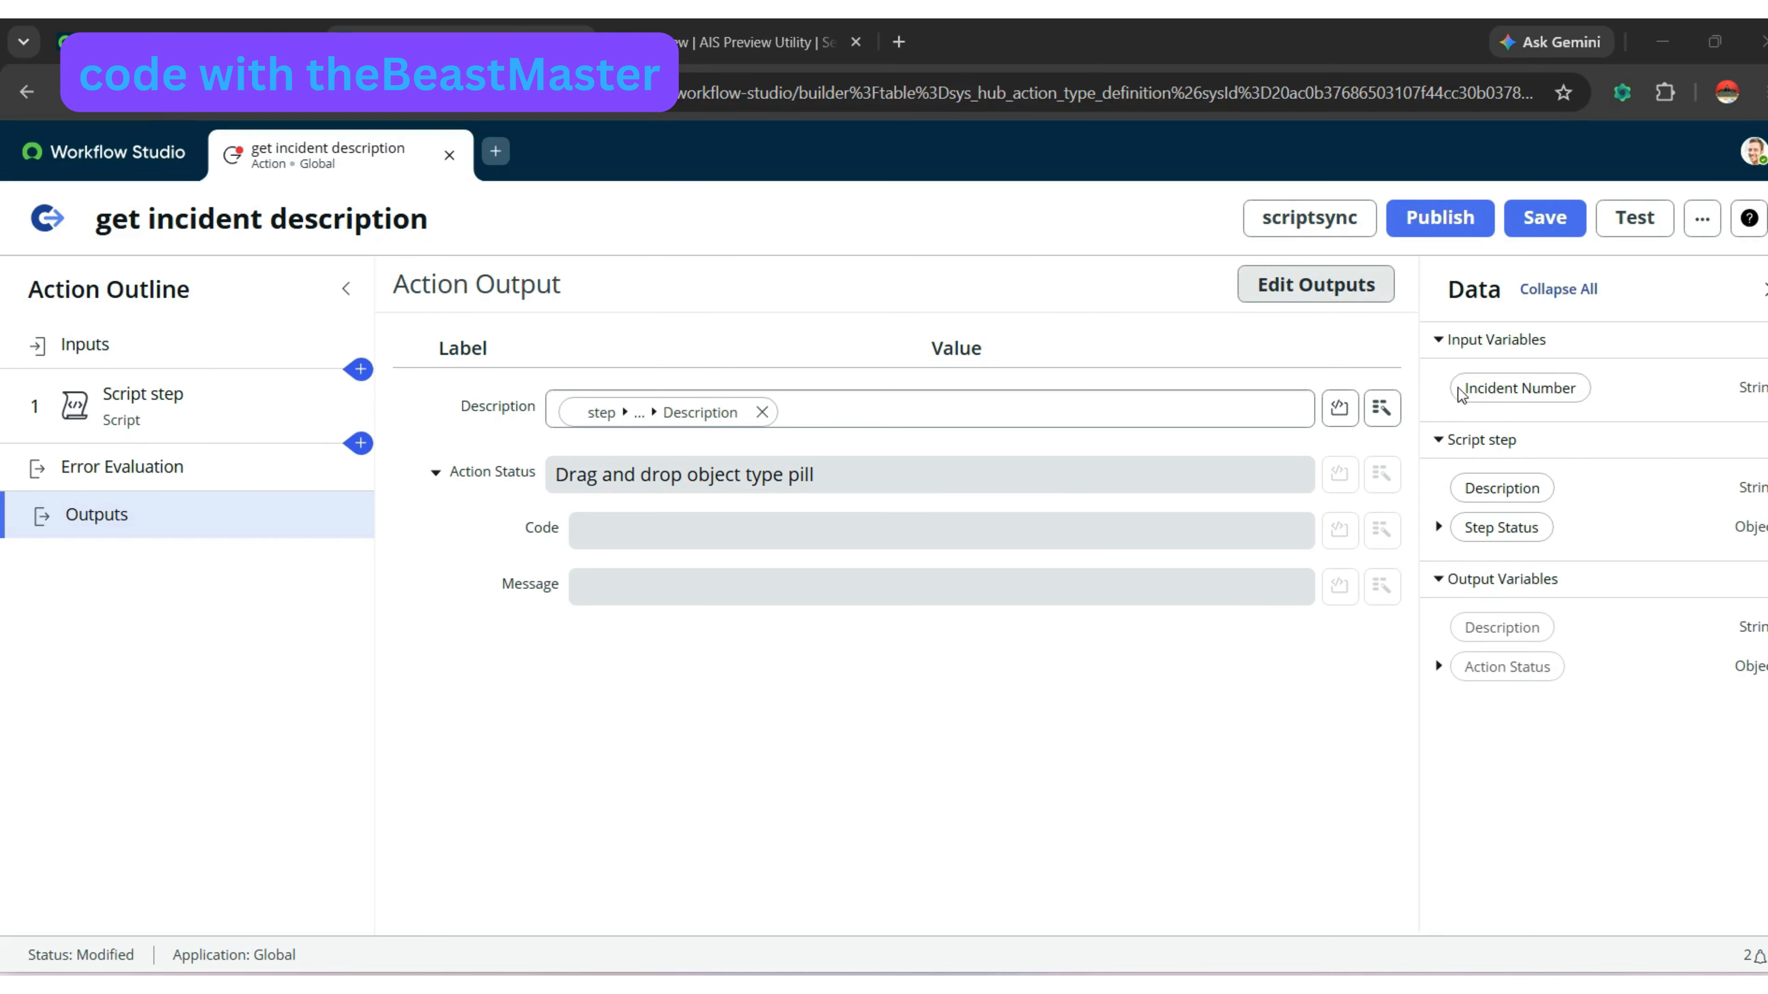
- Save and publish the "get incident description" action
{"action": "left_click", "coordinate": [1535, 226]}
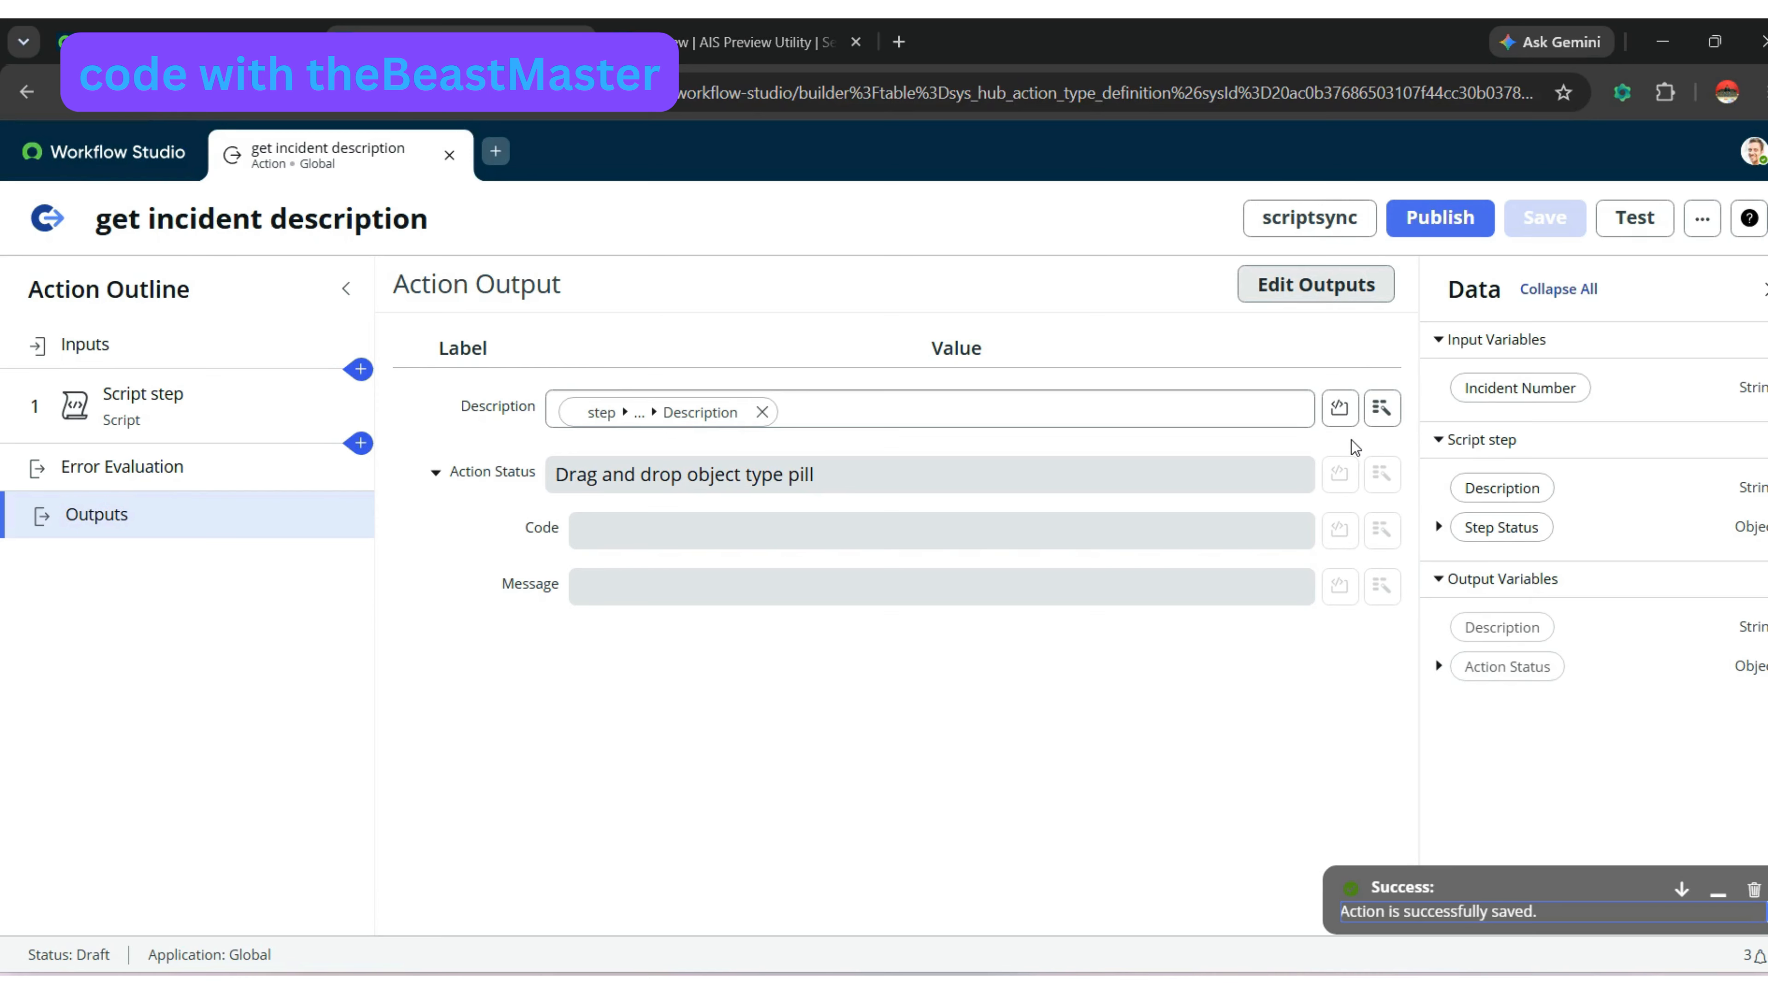
{"action": "left_click", "coordinate": [1423, 222]}
{"action": "left_click", "coordinate": [1286, 445]}
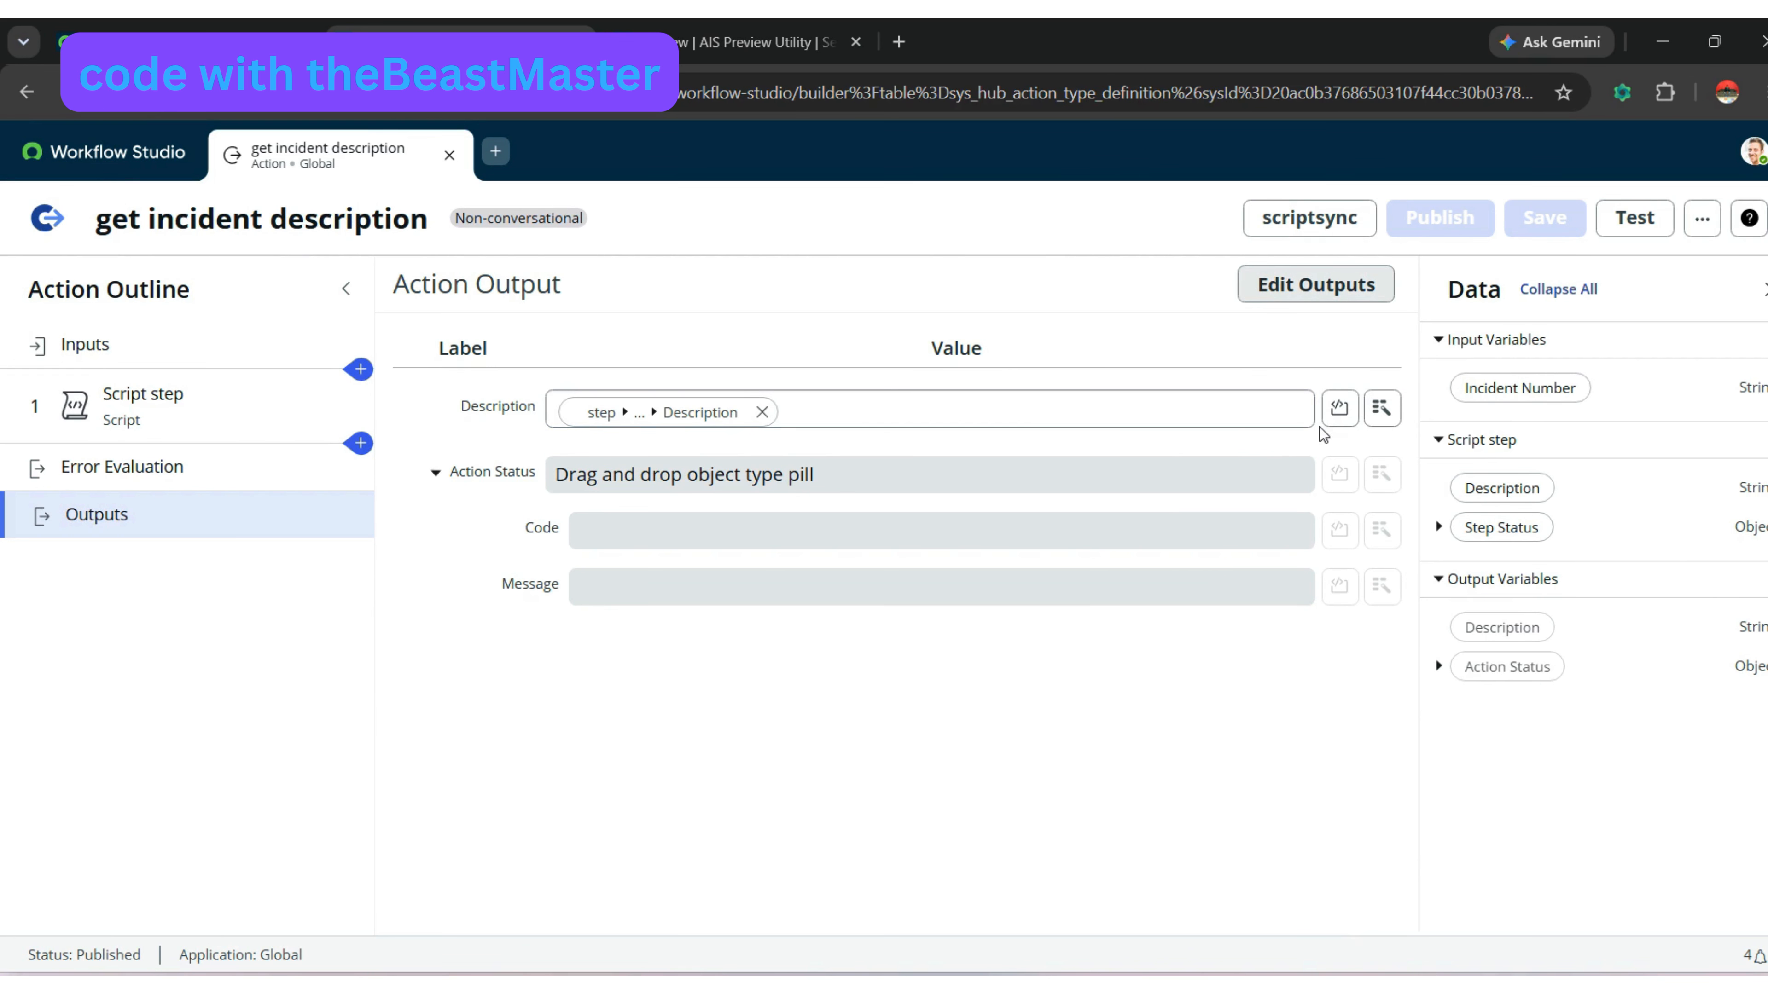
- Run a test of the action with the incident number INC0010234
{"action": "left_click", "coordinate": [1633, 221]}
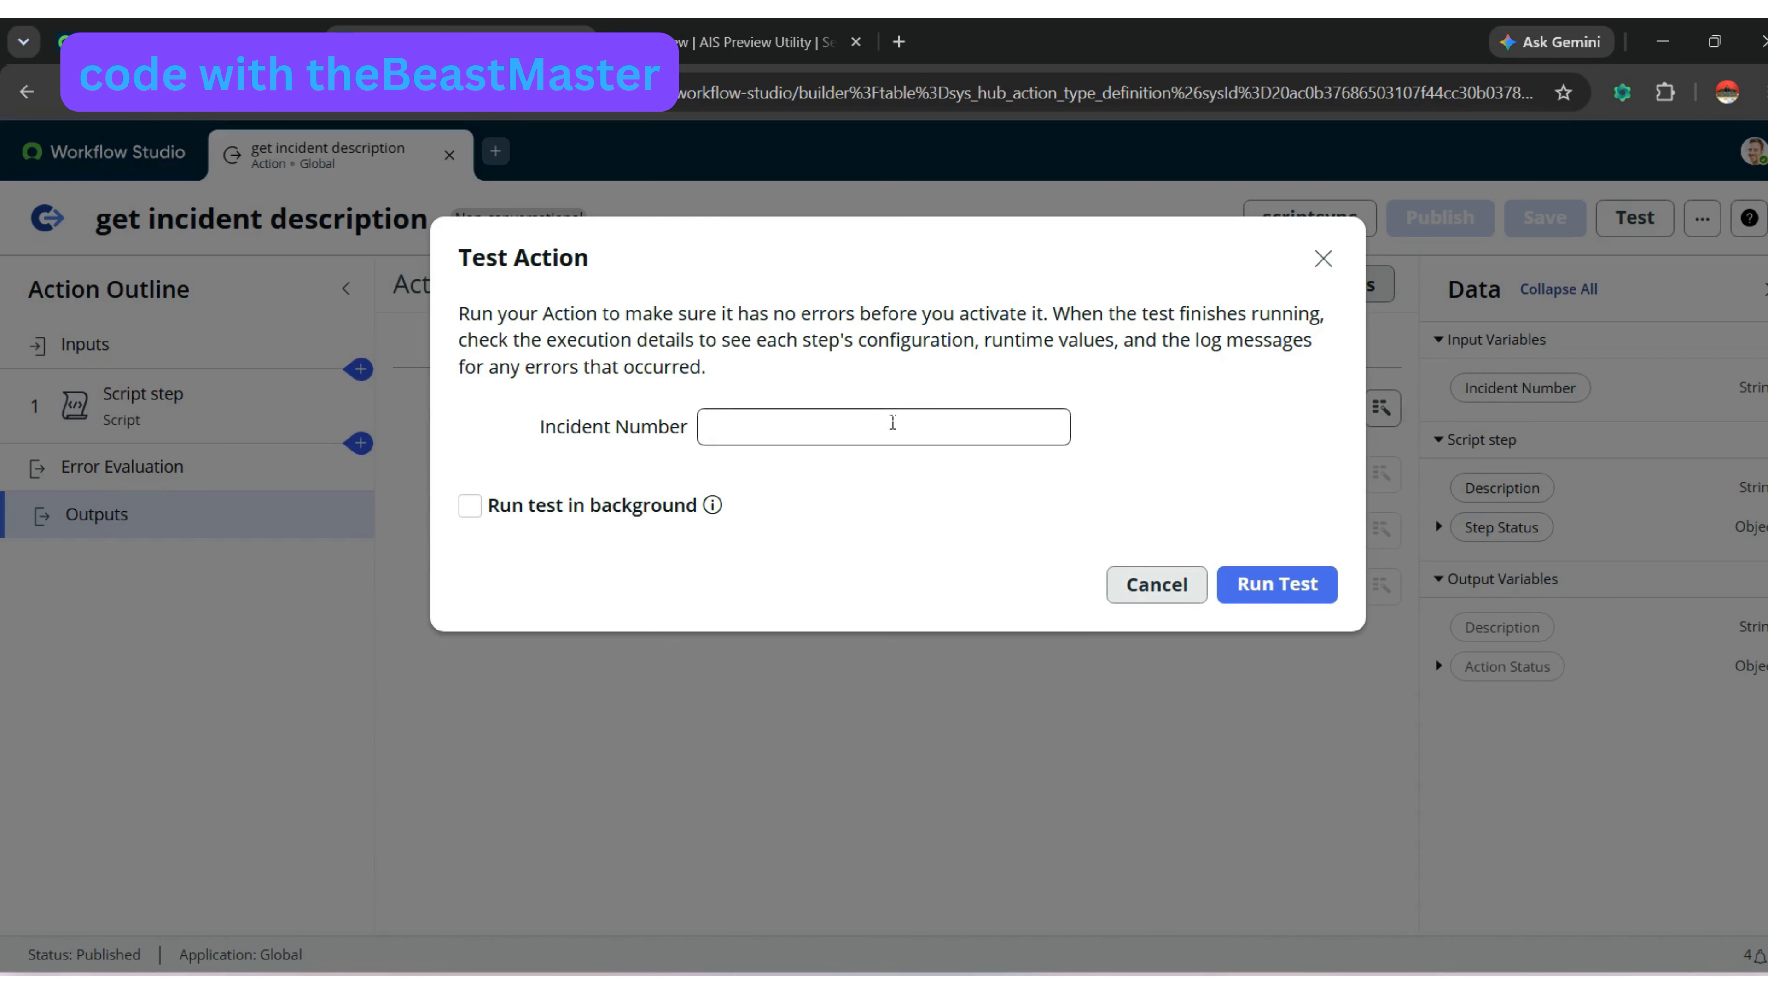
{"action": "type", "text": "INC0010234"}
{"action": "left_click", "coordinate": [1265, 585]}
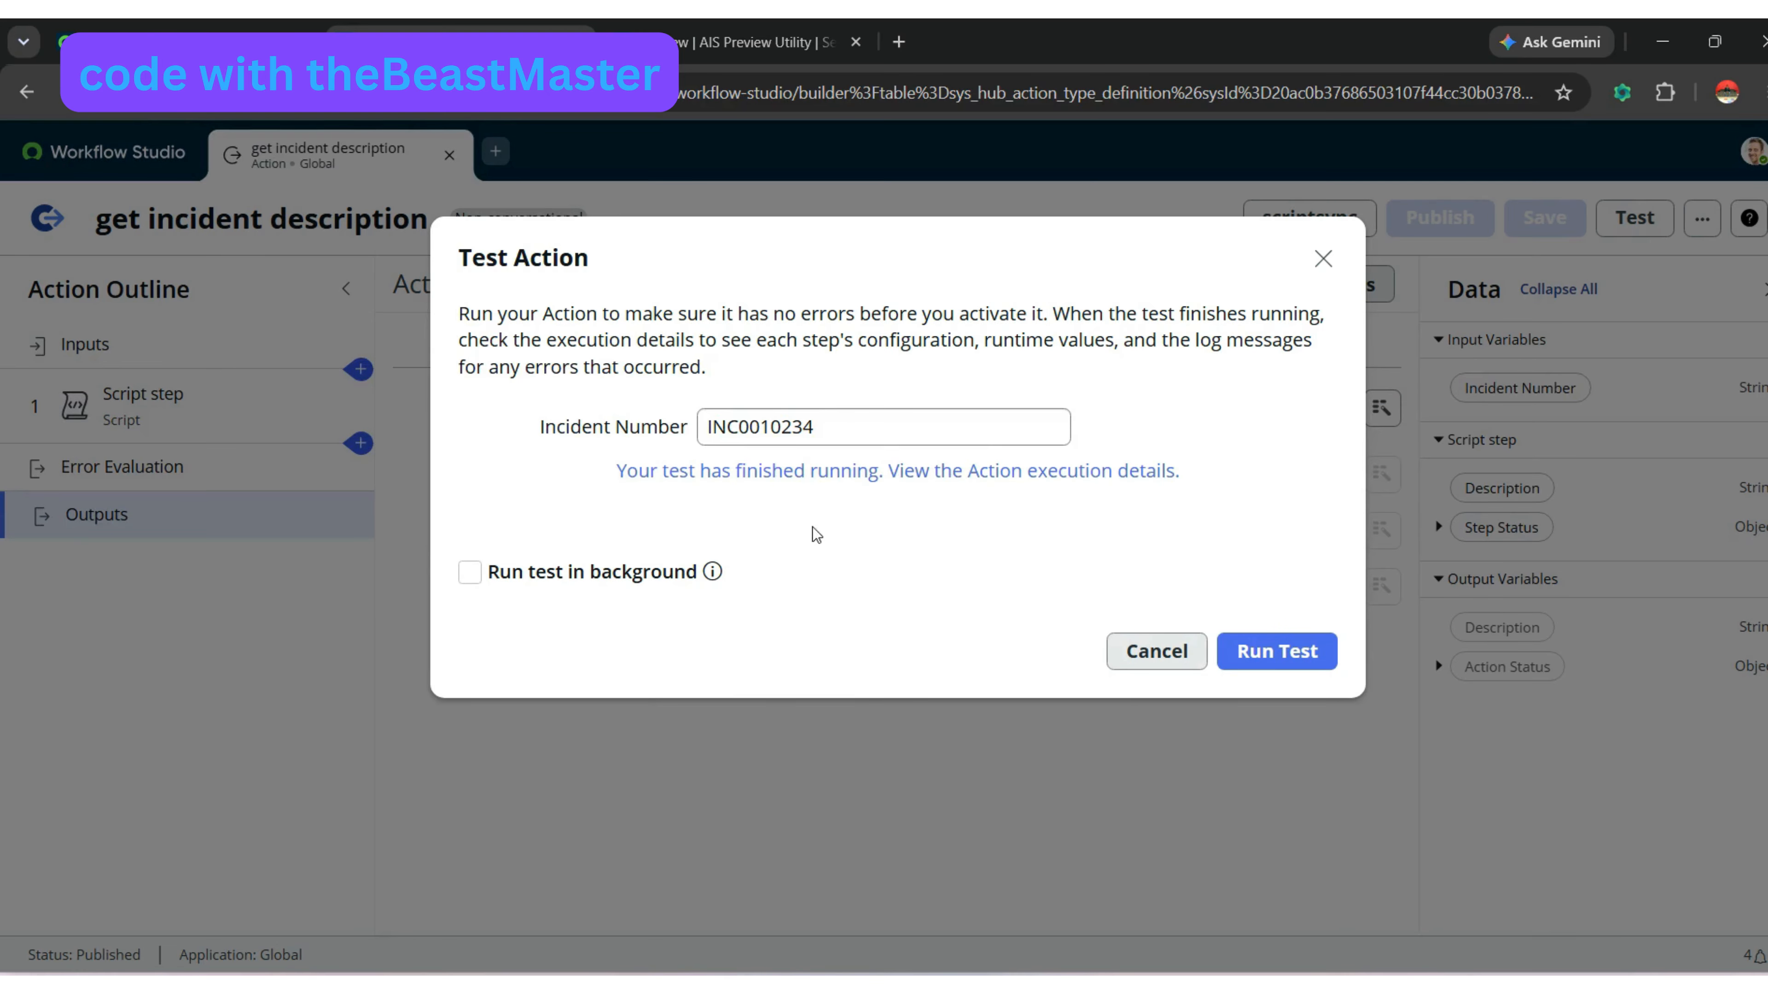
- Check the test's execution details for the Description output, and close the details and the test dialog
{"action": "left_click", "coordinate": [811, 474]}
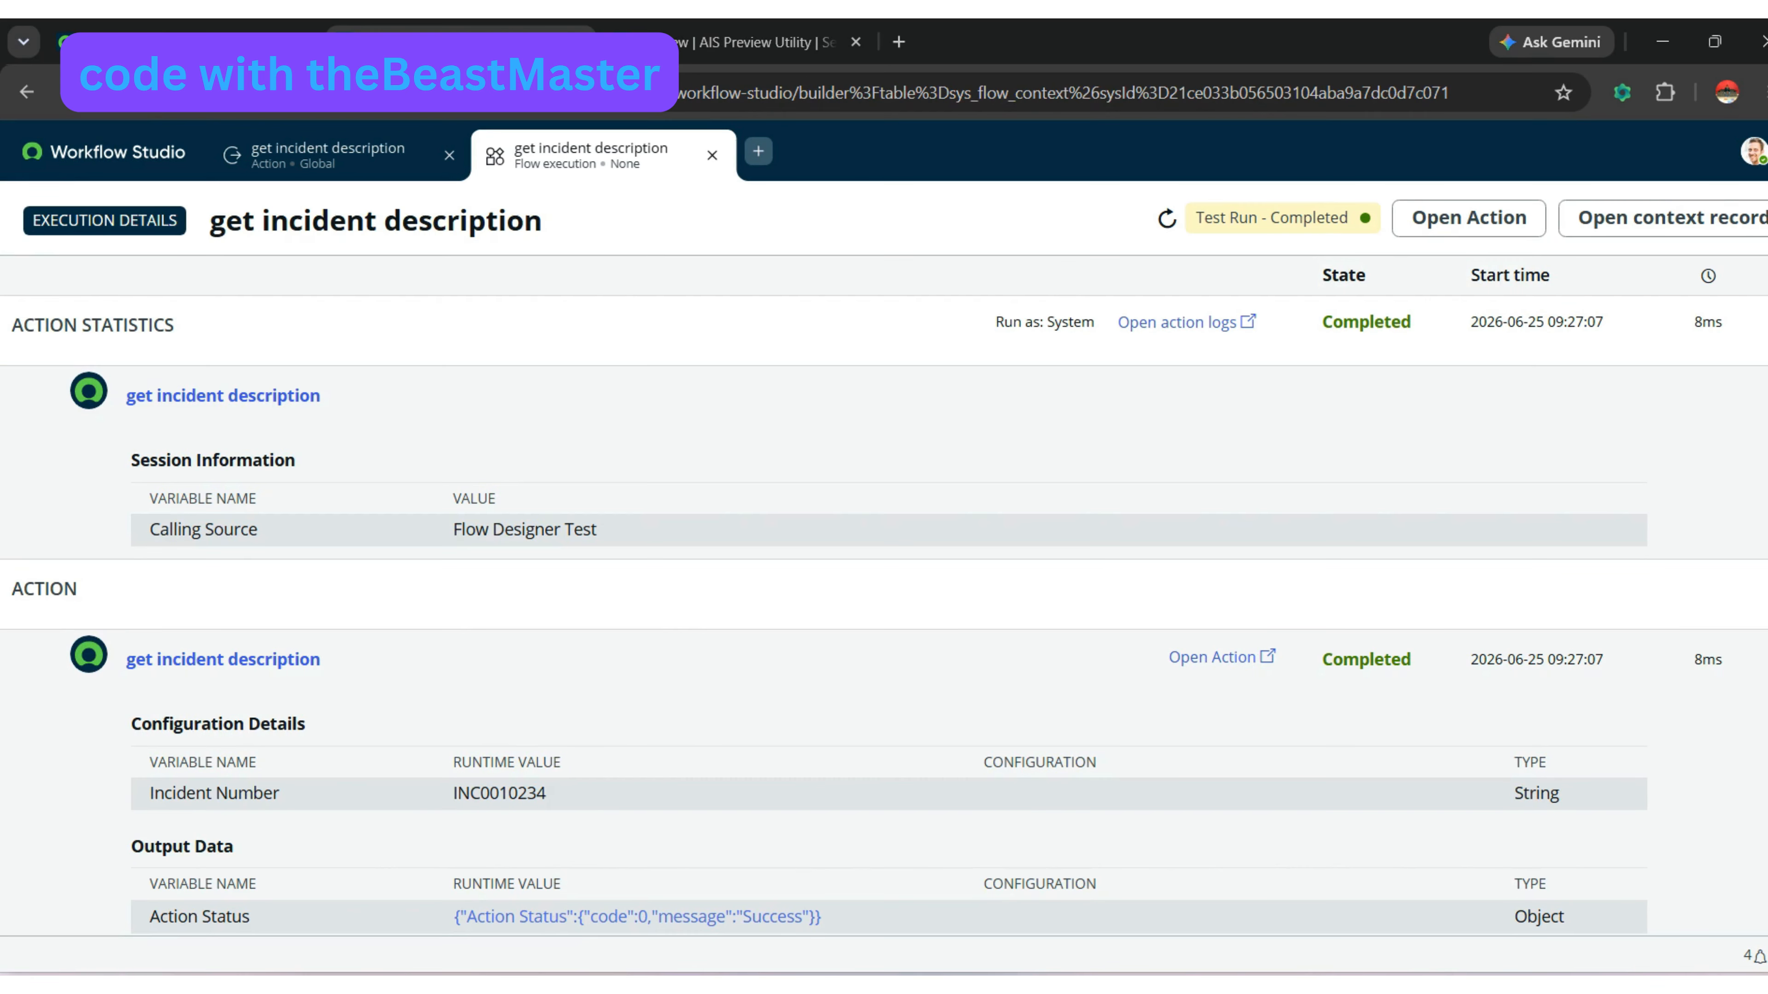
{"action": "scroll", "coordinate": [884, 622], "scroll_direction": "down", "scroll_amount": 4}
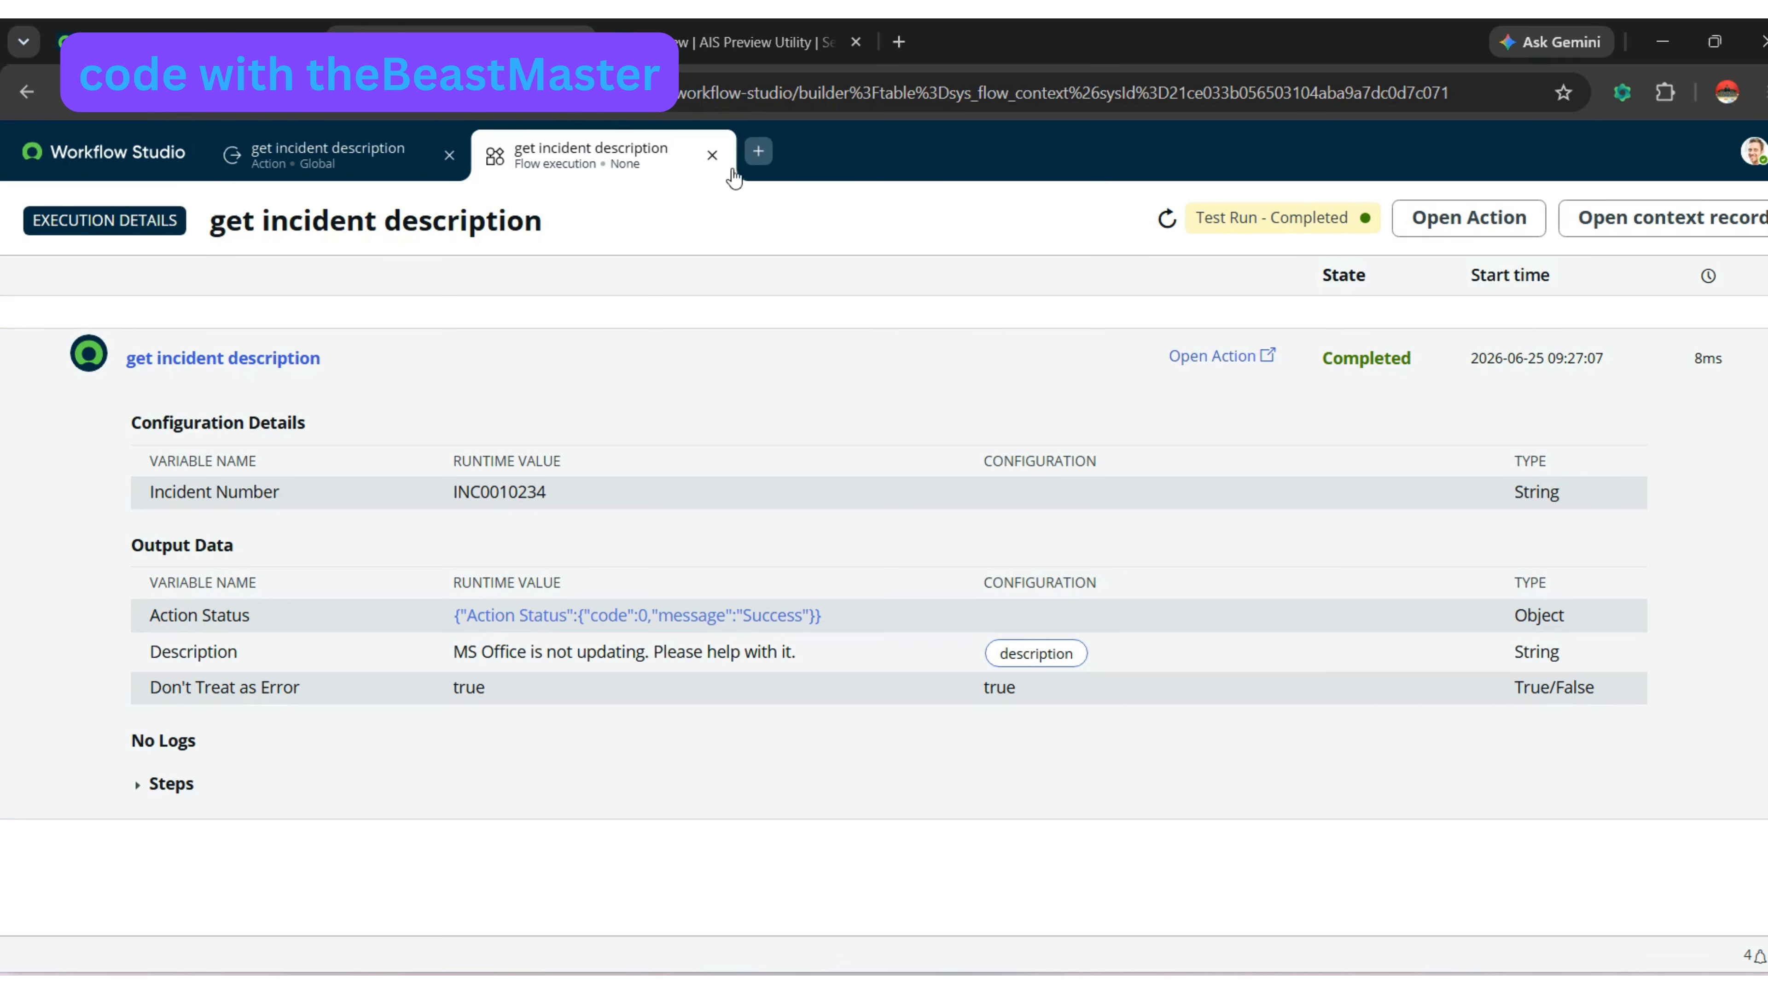
{"action": "left_click", "coordinate": [712, 155]}
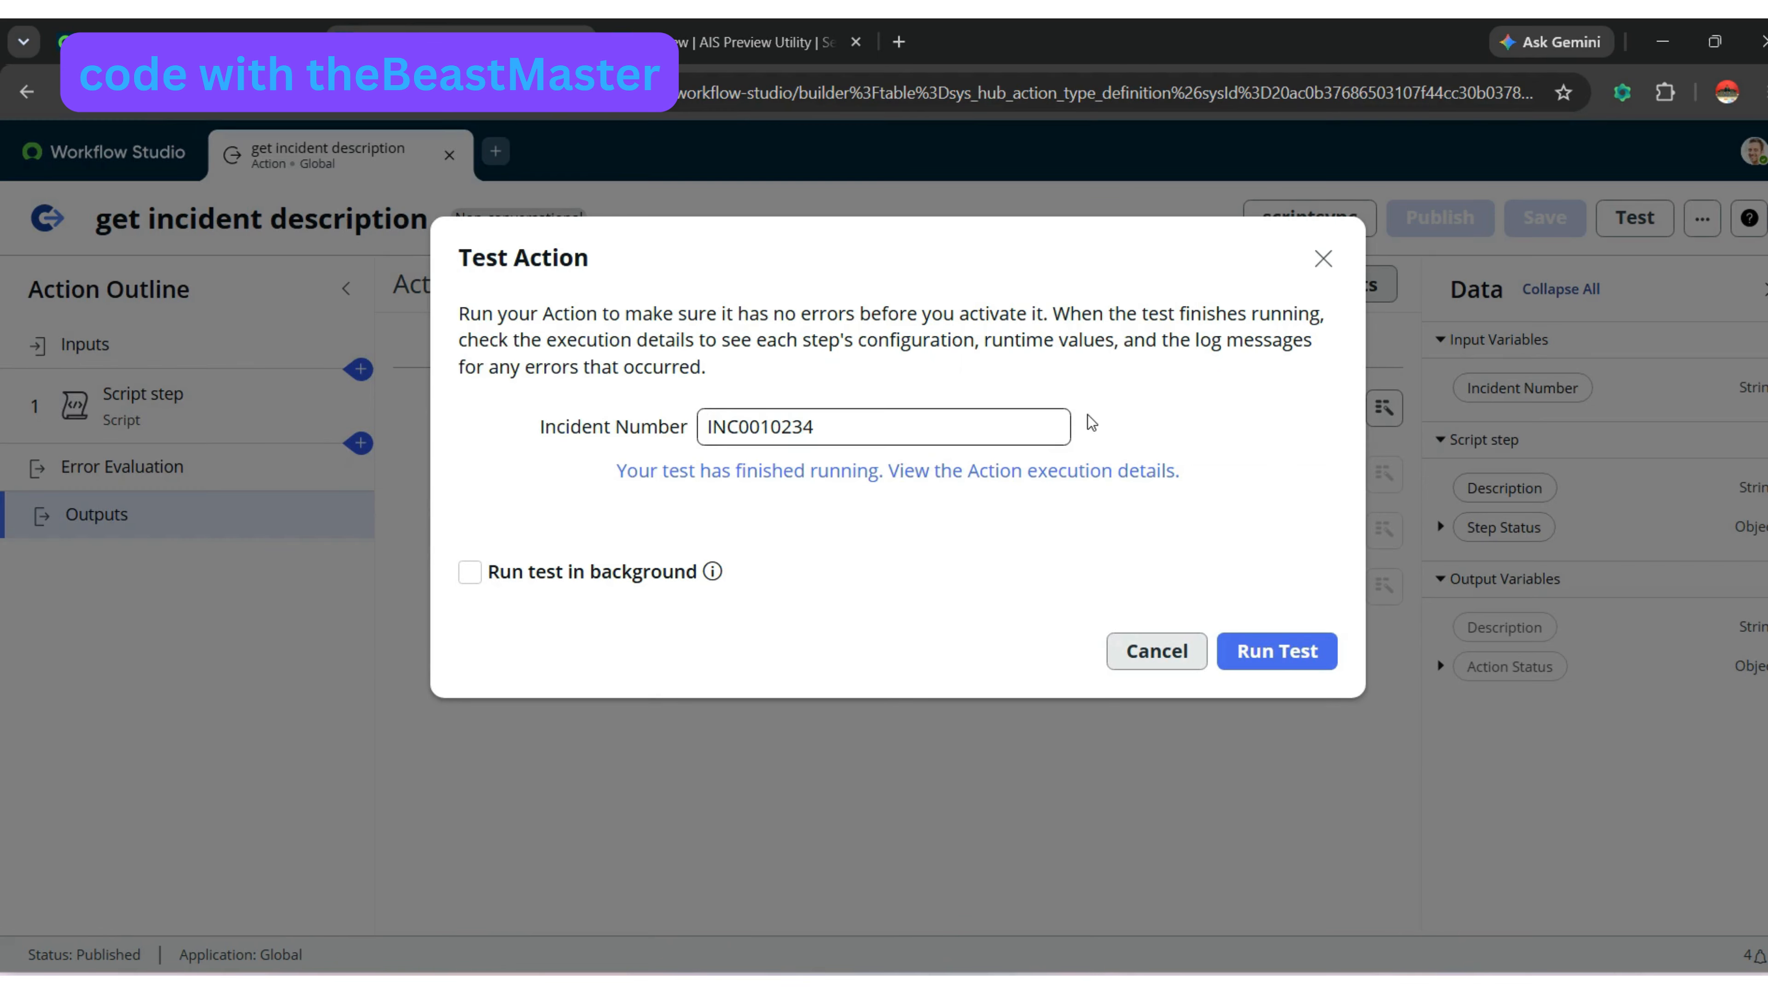
{"action": "left_click", "coordinate": [1322, 262]}
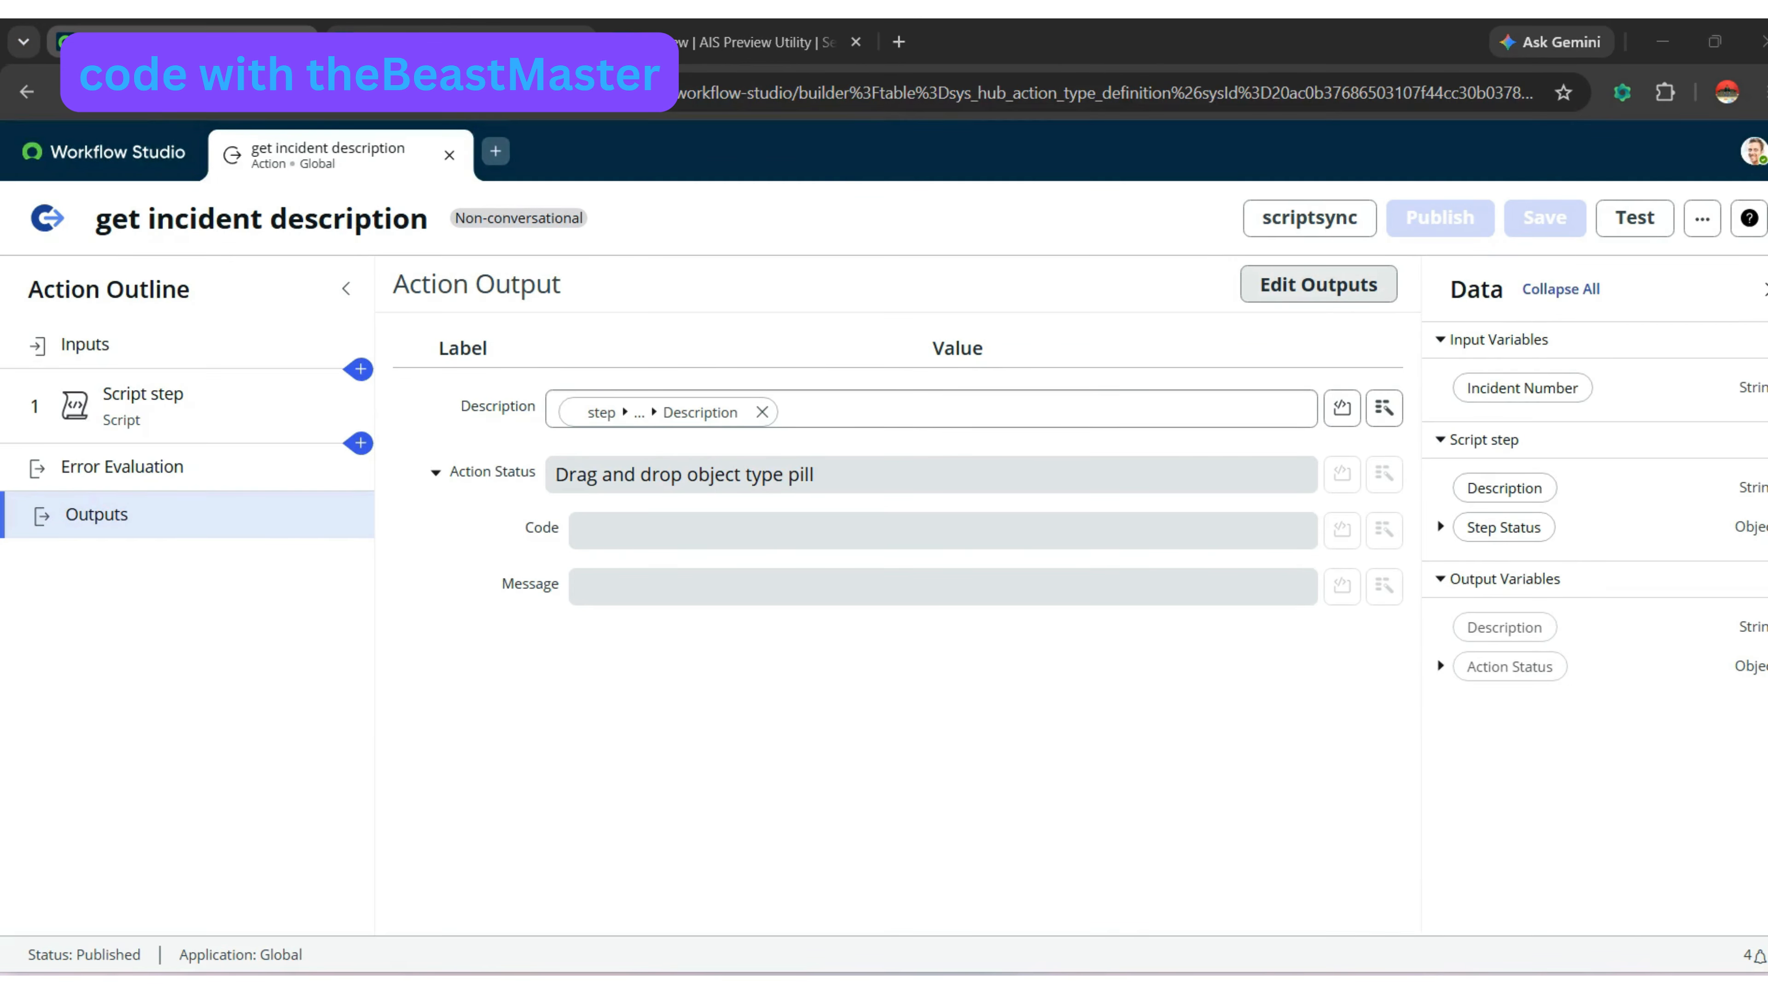
- Switch to AI Agent Studio and show the list of AI agents among the items to create and manage
{"action": "left_click", "coordinate": [188, 42]}
{"action": "left_click", "coordinate": [286, 209]}
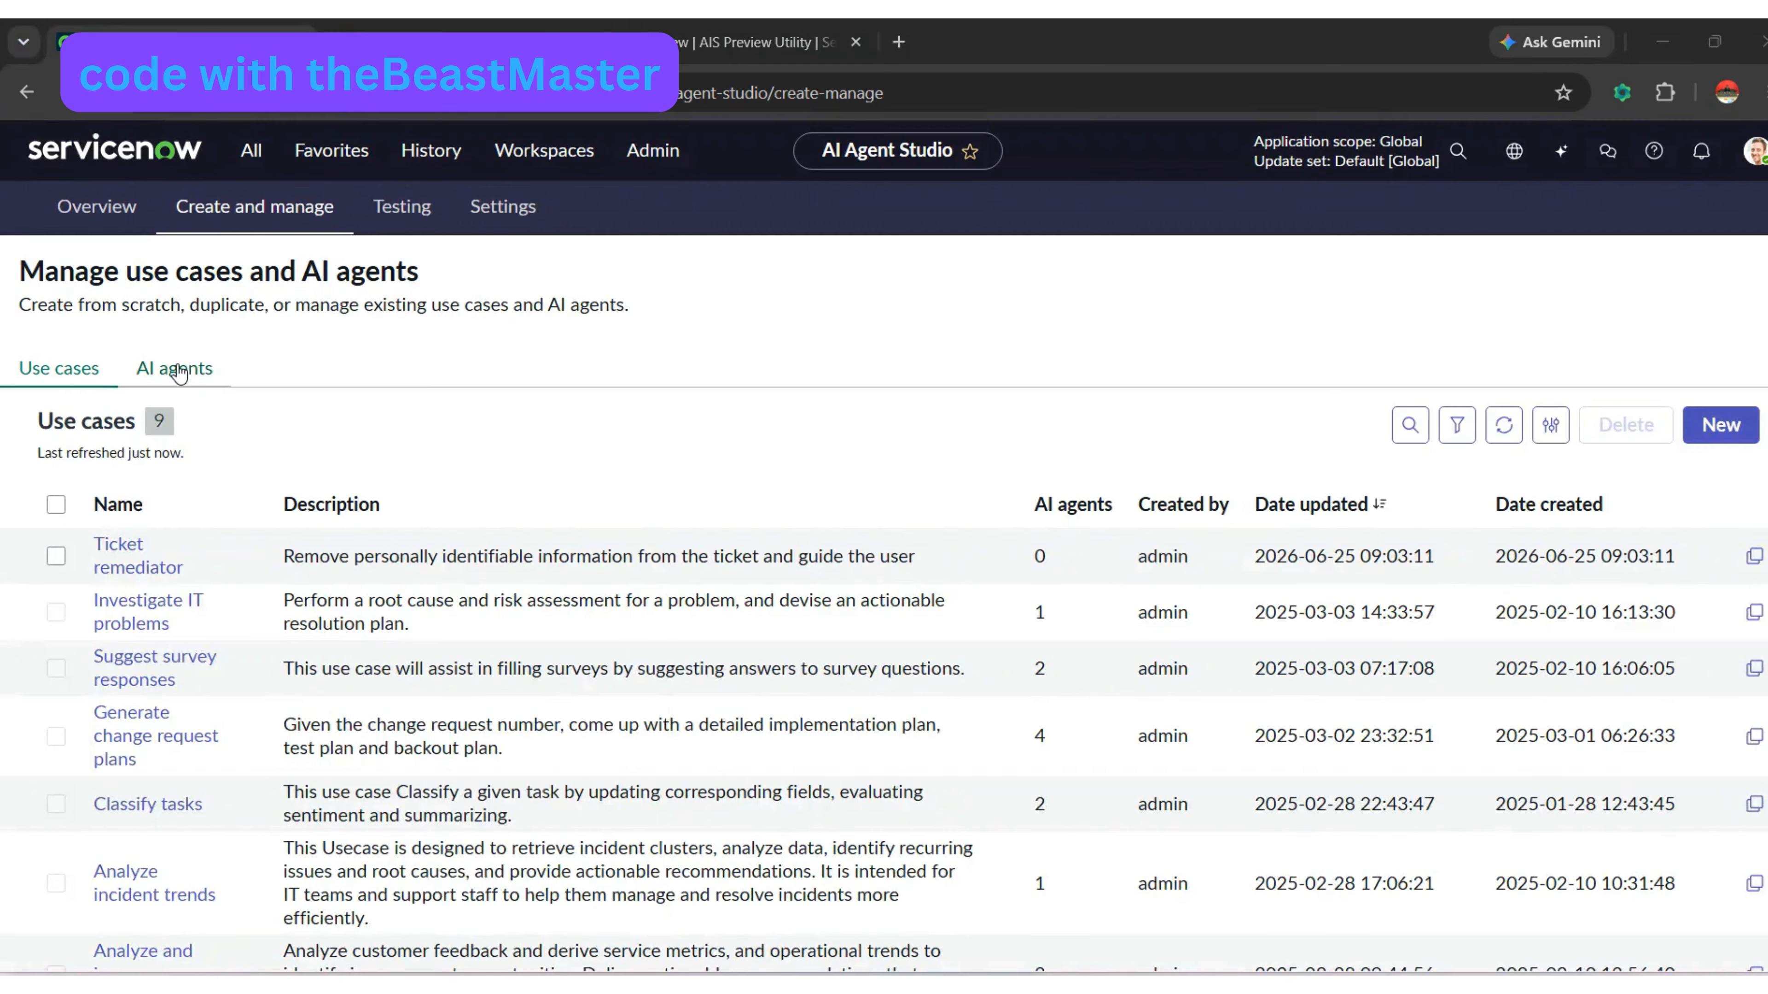
{"action": "left_click", "coordinate": [180, 372]}
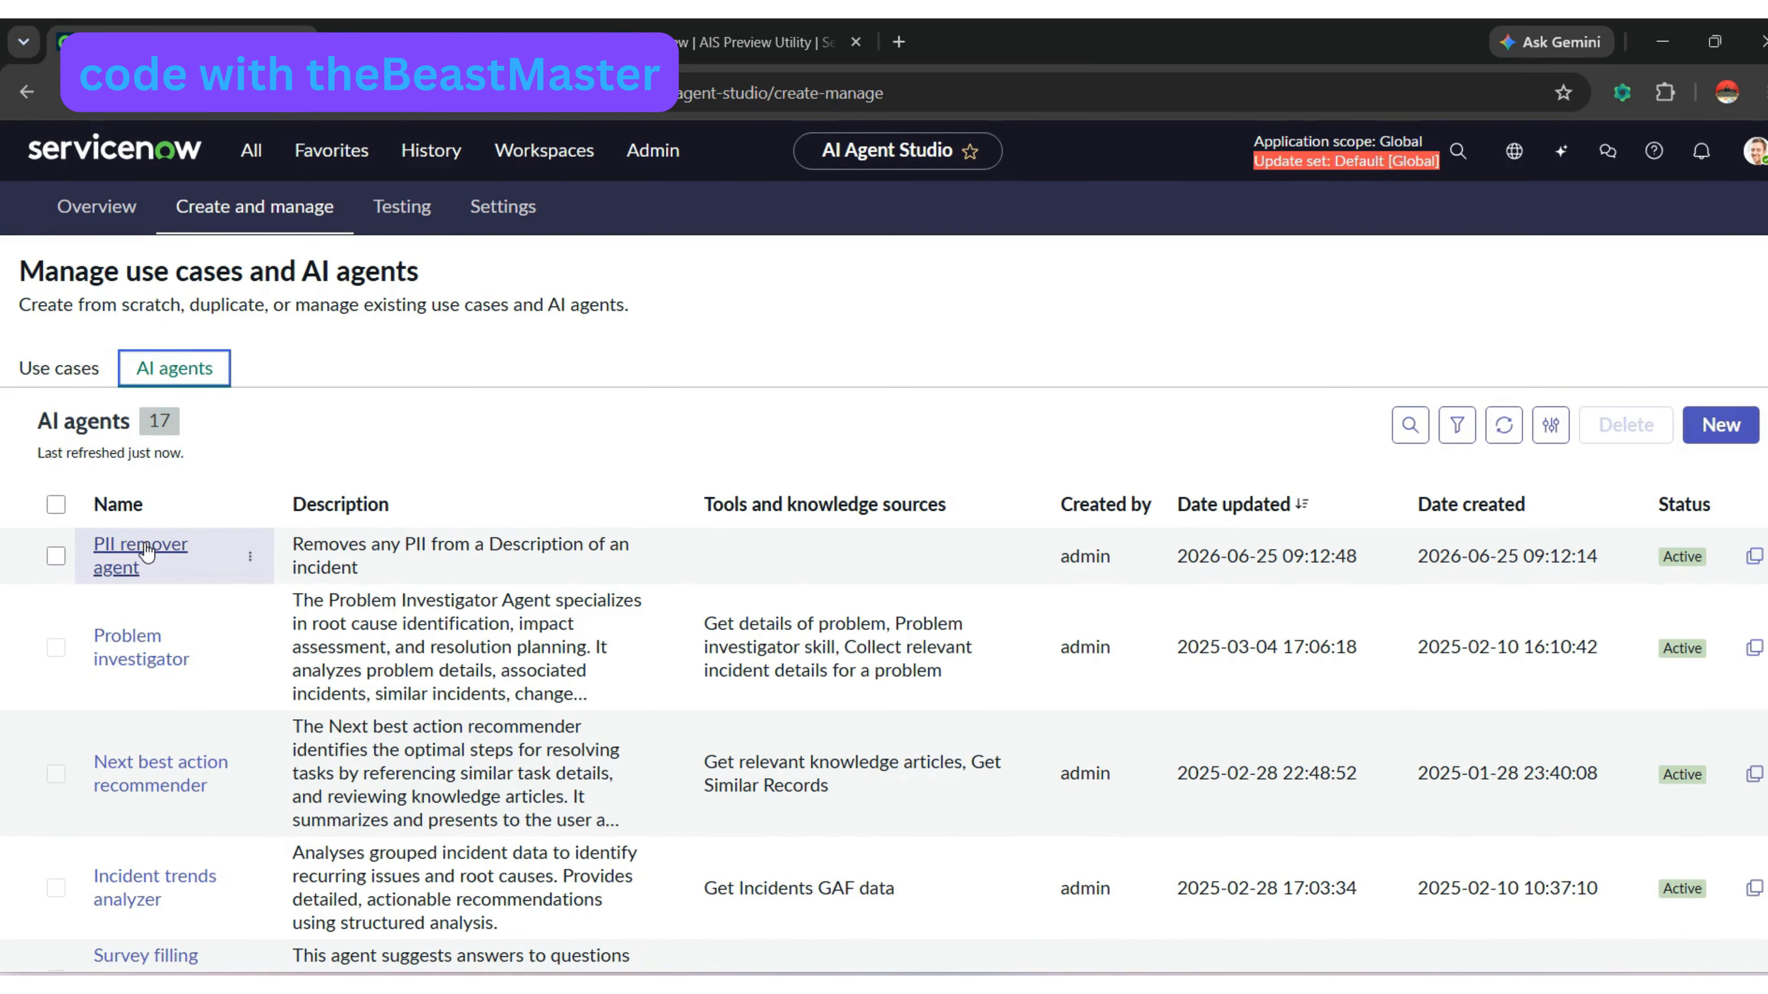
- Open the PII remover agent's tools and information setup and start adding a flow action tool
{"action": "left_click", "coordinate": [140, 550]}
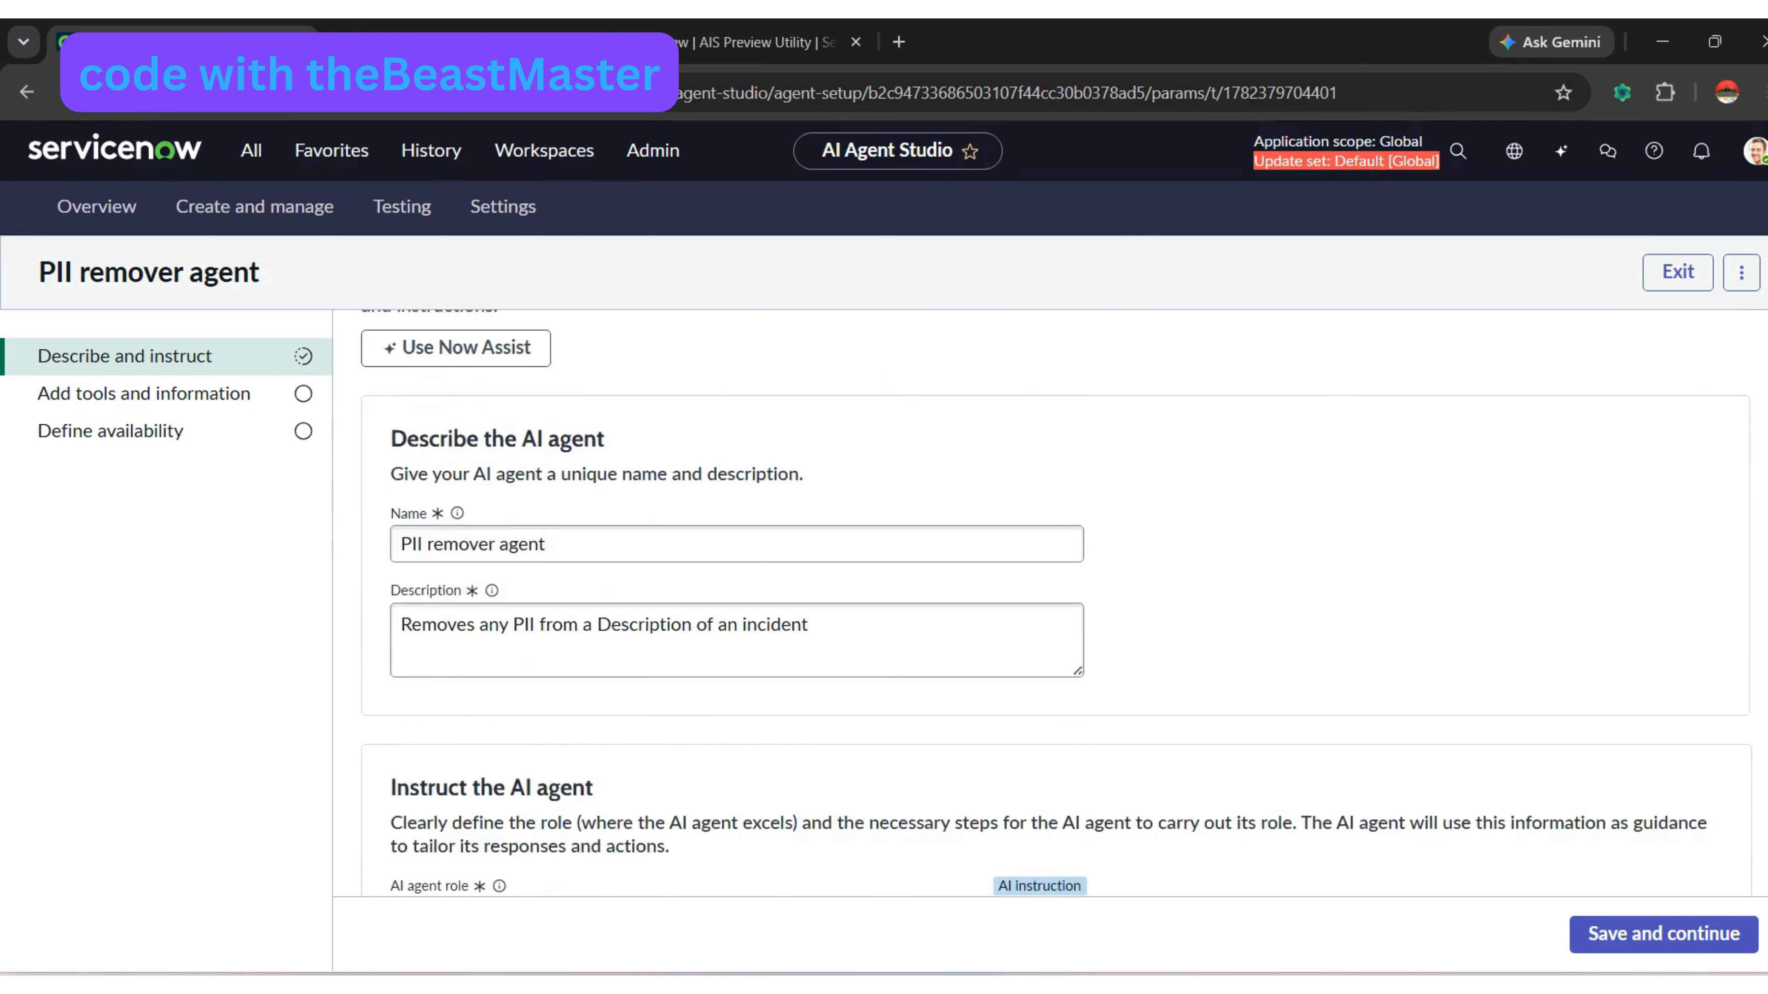
{"action": "scroll", "coordinate": [1044, 599], "scroll_direction": "down", "scroll_amount": 5}
{"action": "scroll", "coordinate": [1046, 564], "scroll_direction": "up", "scroll_amount": 5}
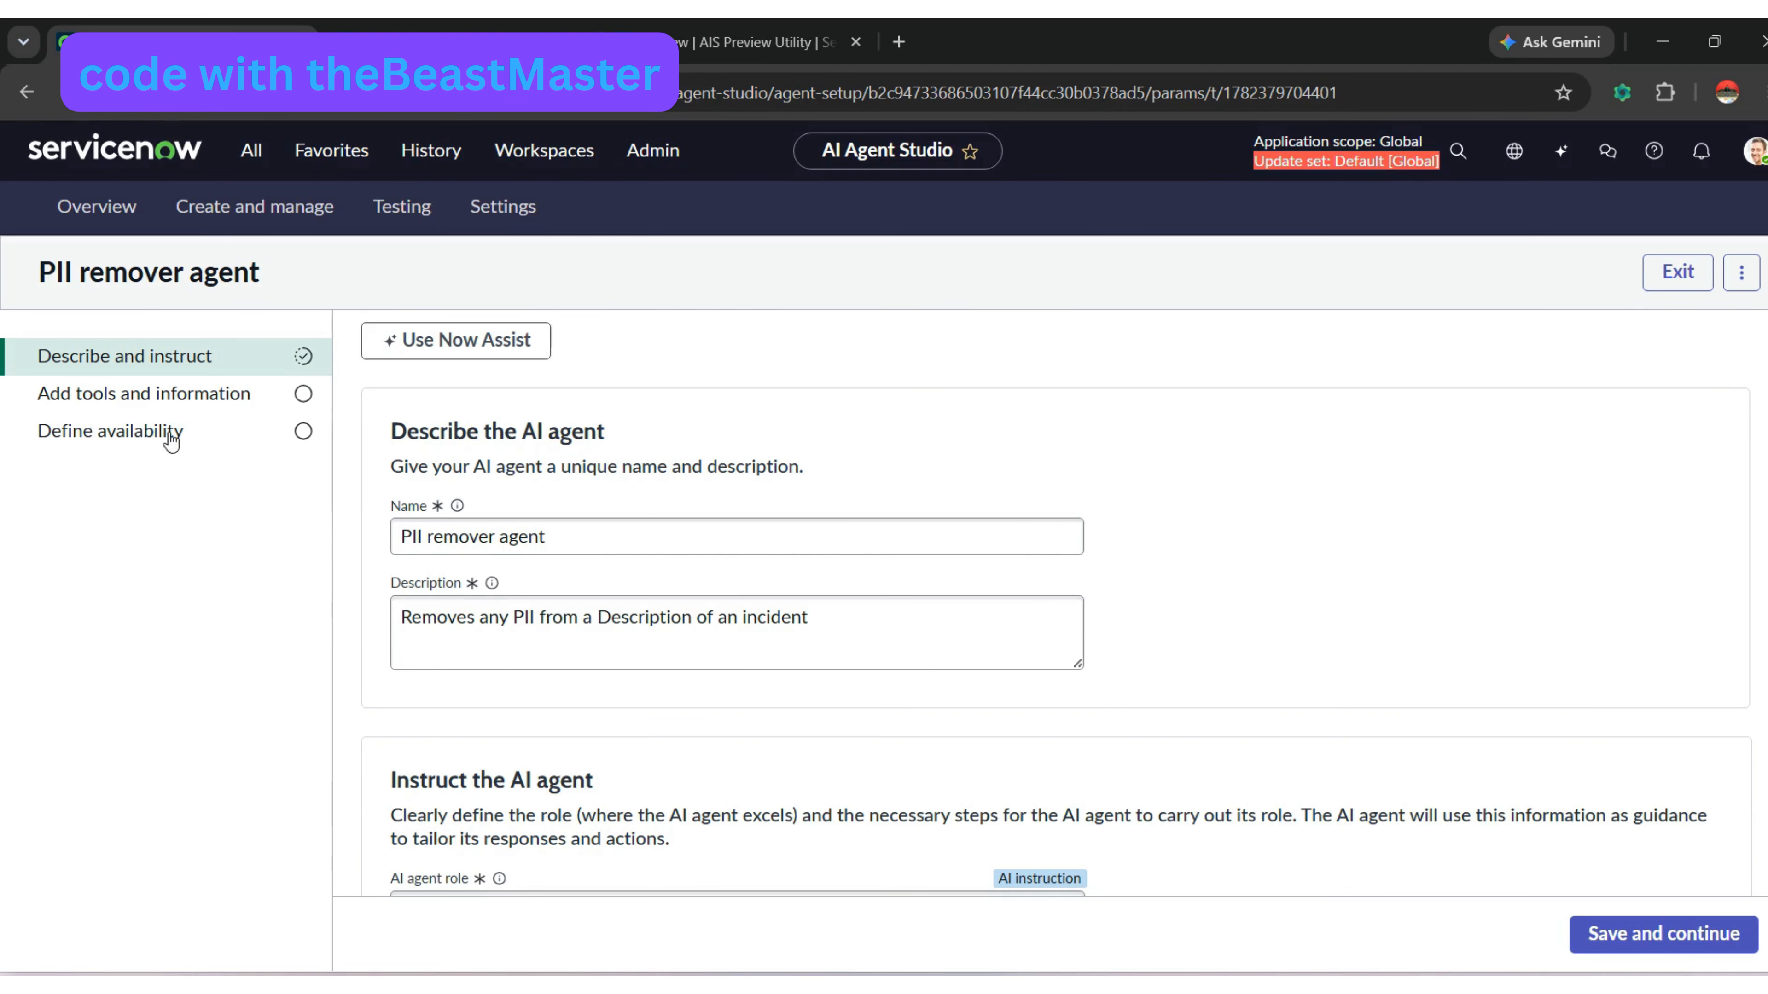
{"action": "left_click", "coordinate": [162, 395]}
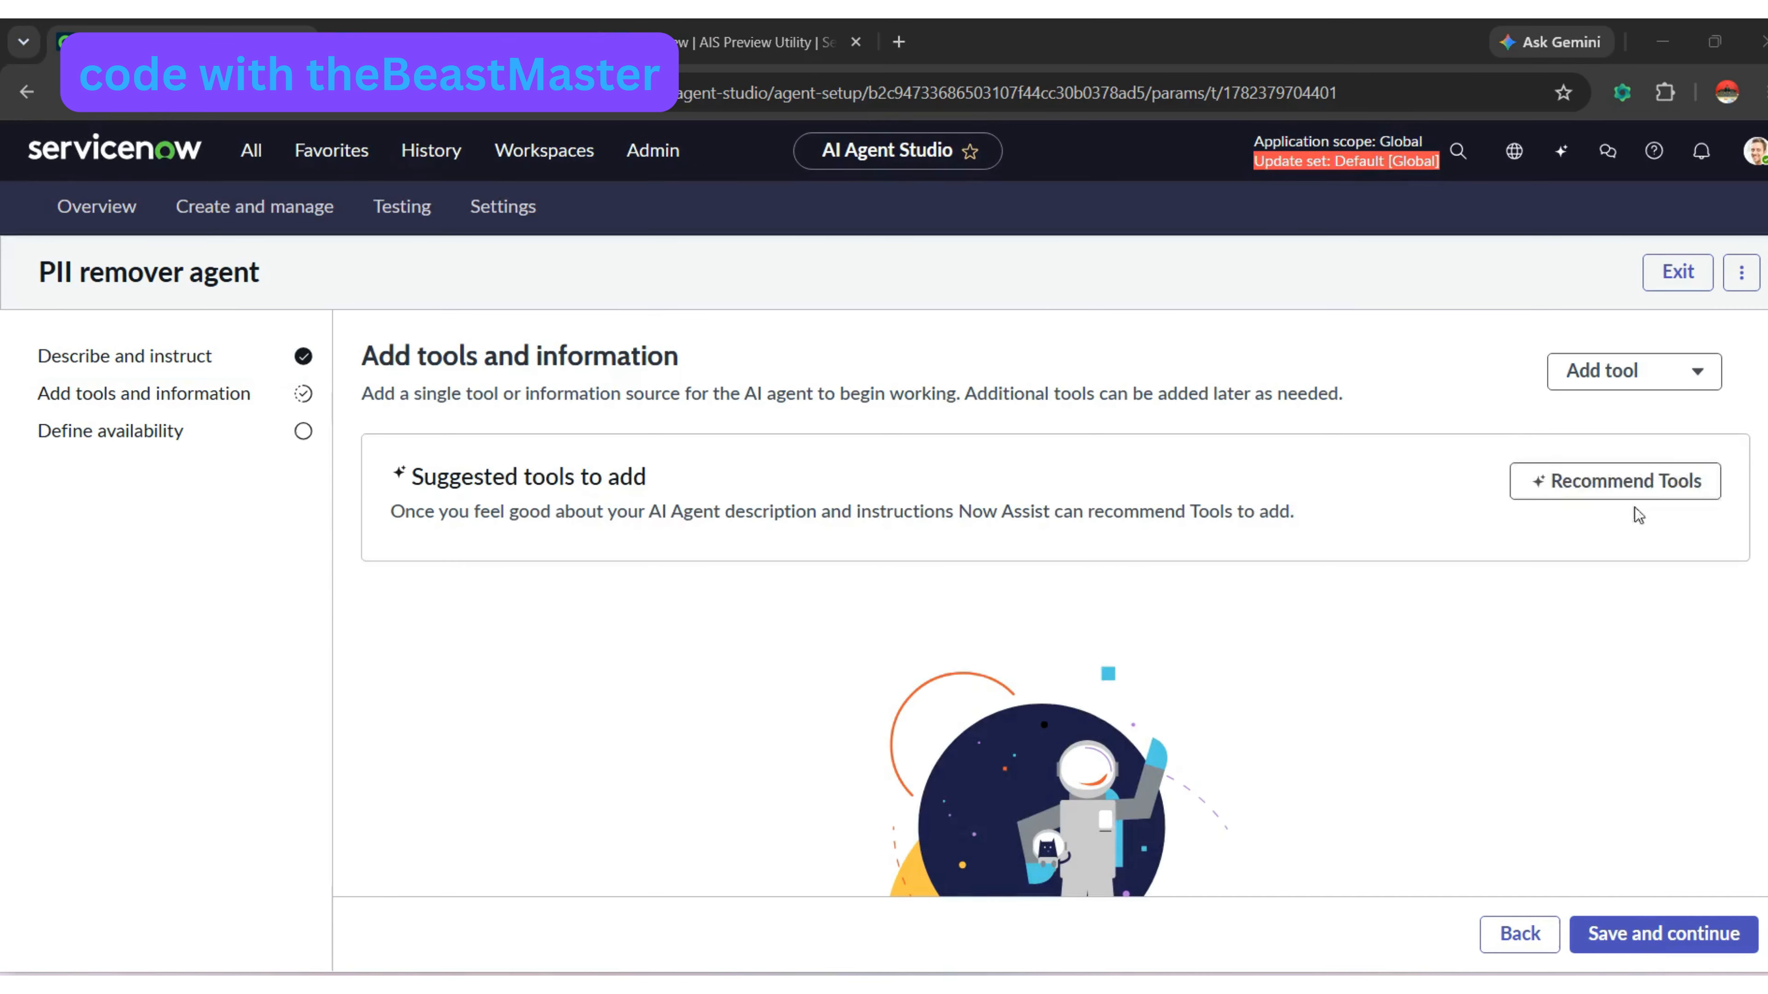
{"action": "left_click", "coordinate": [1692, 373]}
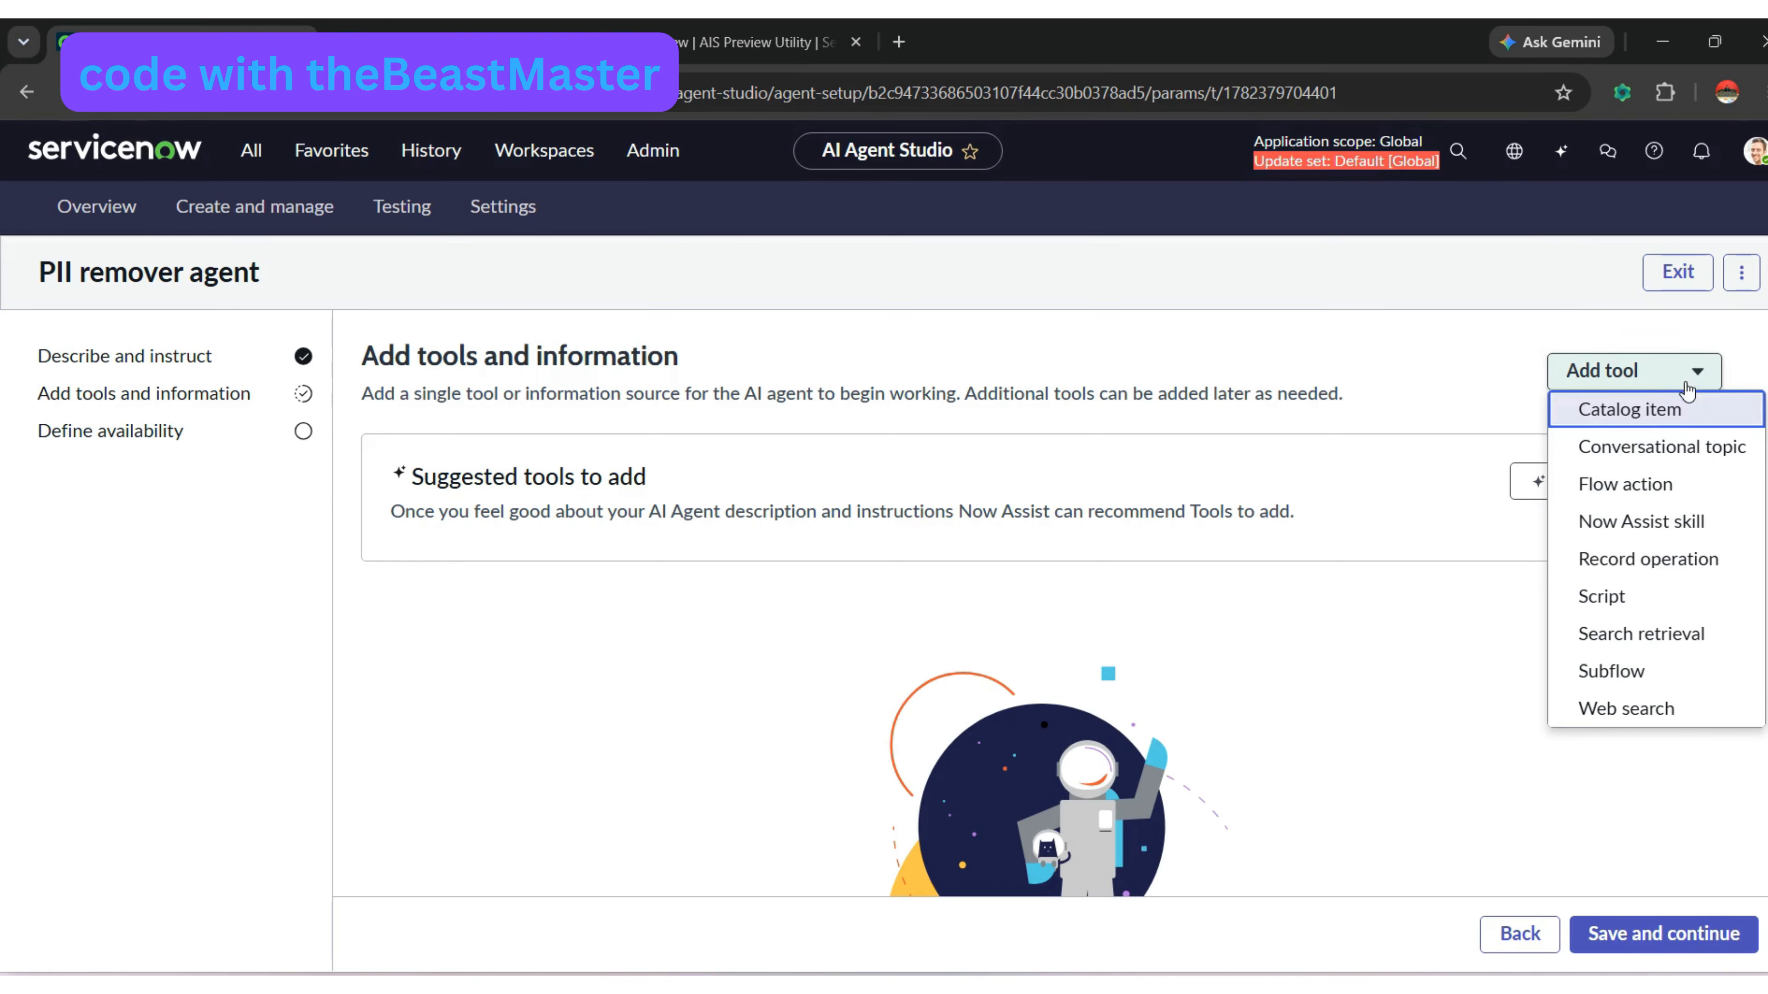
{"action": "left_click", "coordinate": [1650, 486]}
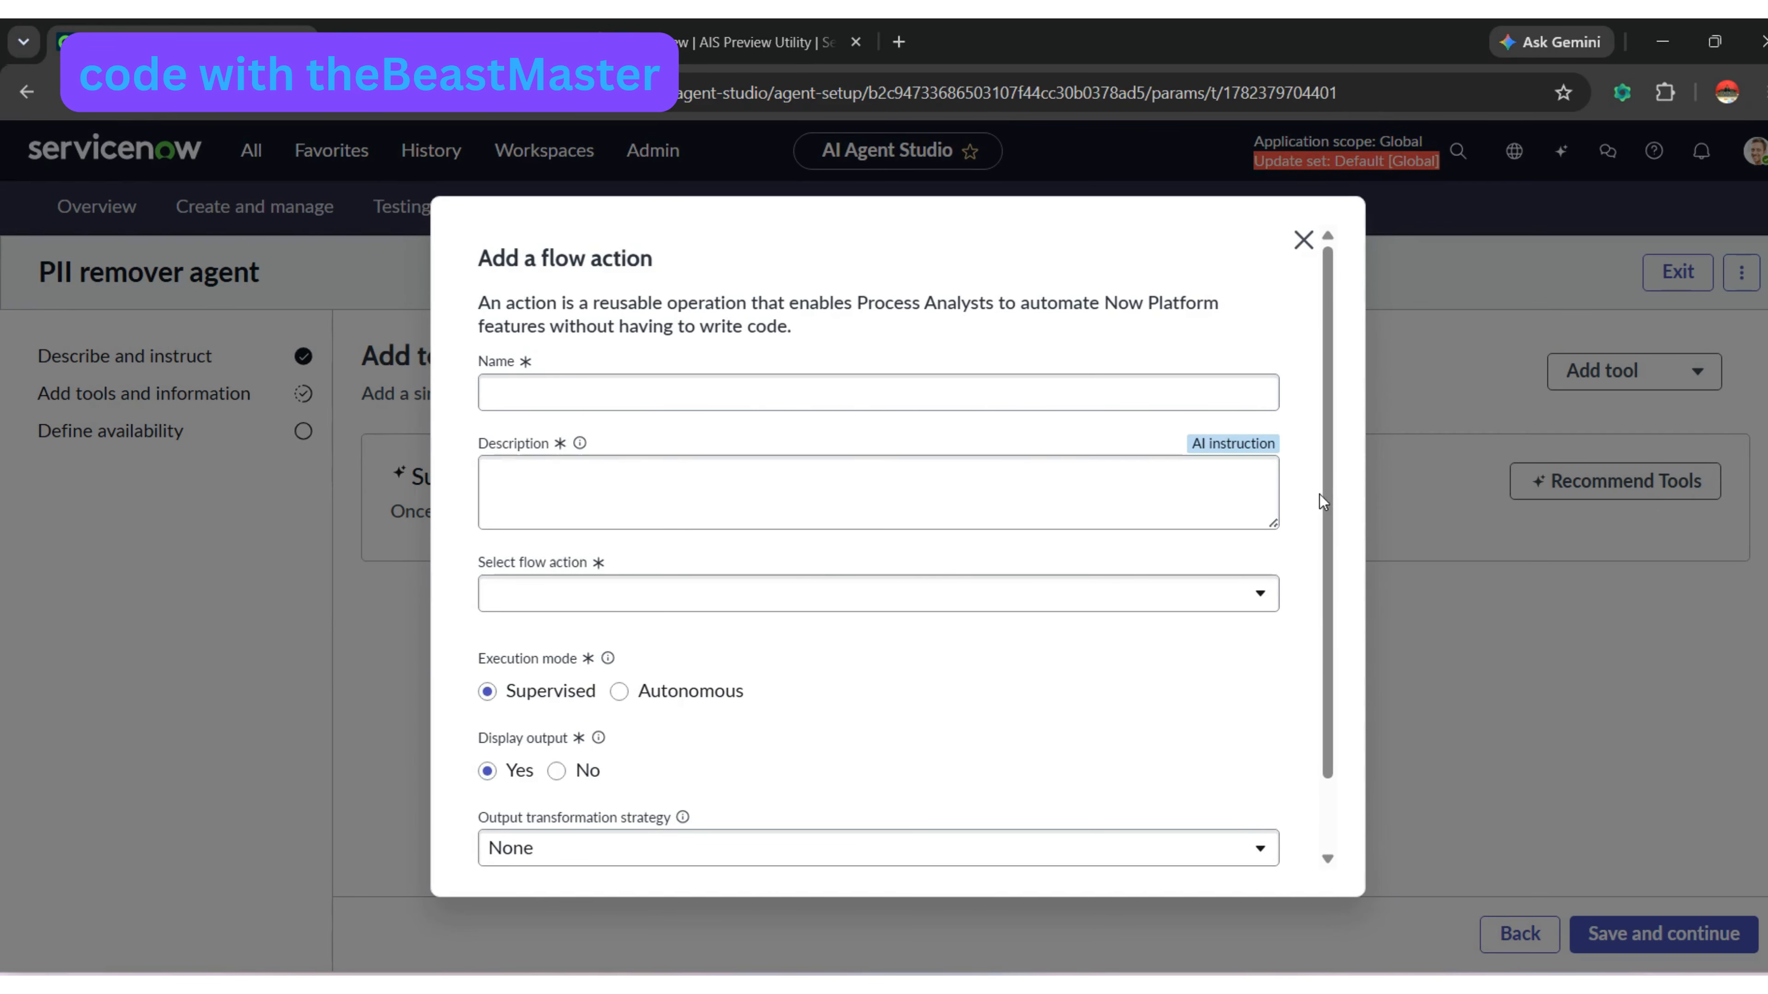
{"action": "scroll", "coordinate": [1326, 497], "scroll_direction": "down", "scroll_amount": 2}
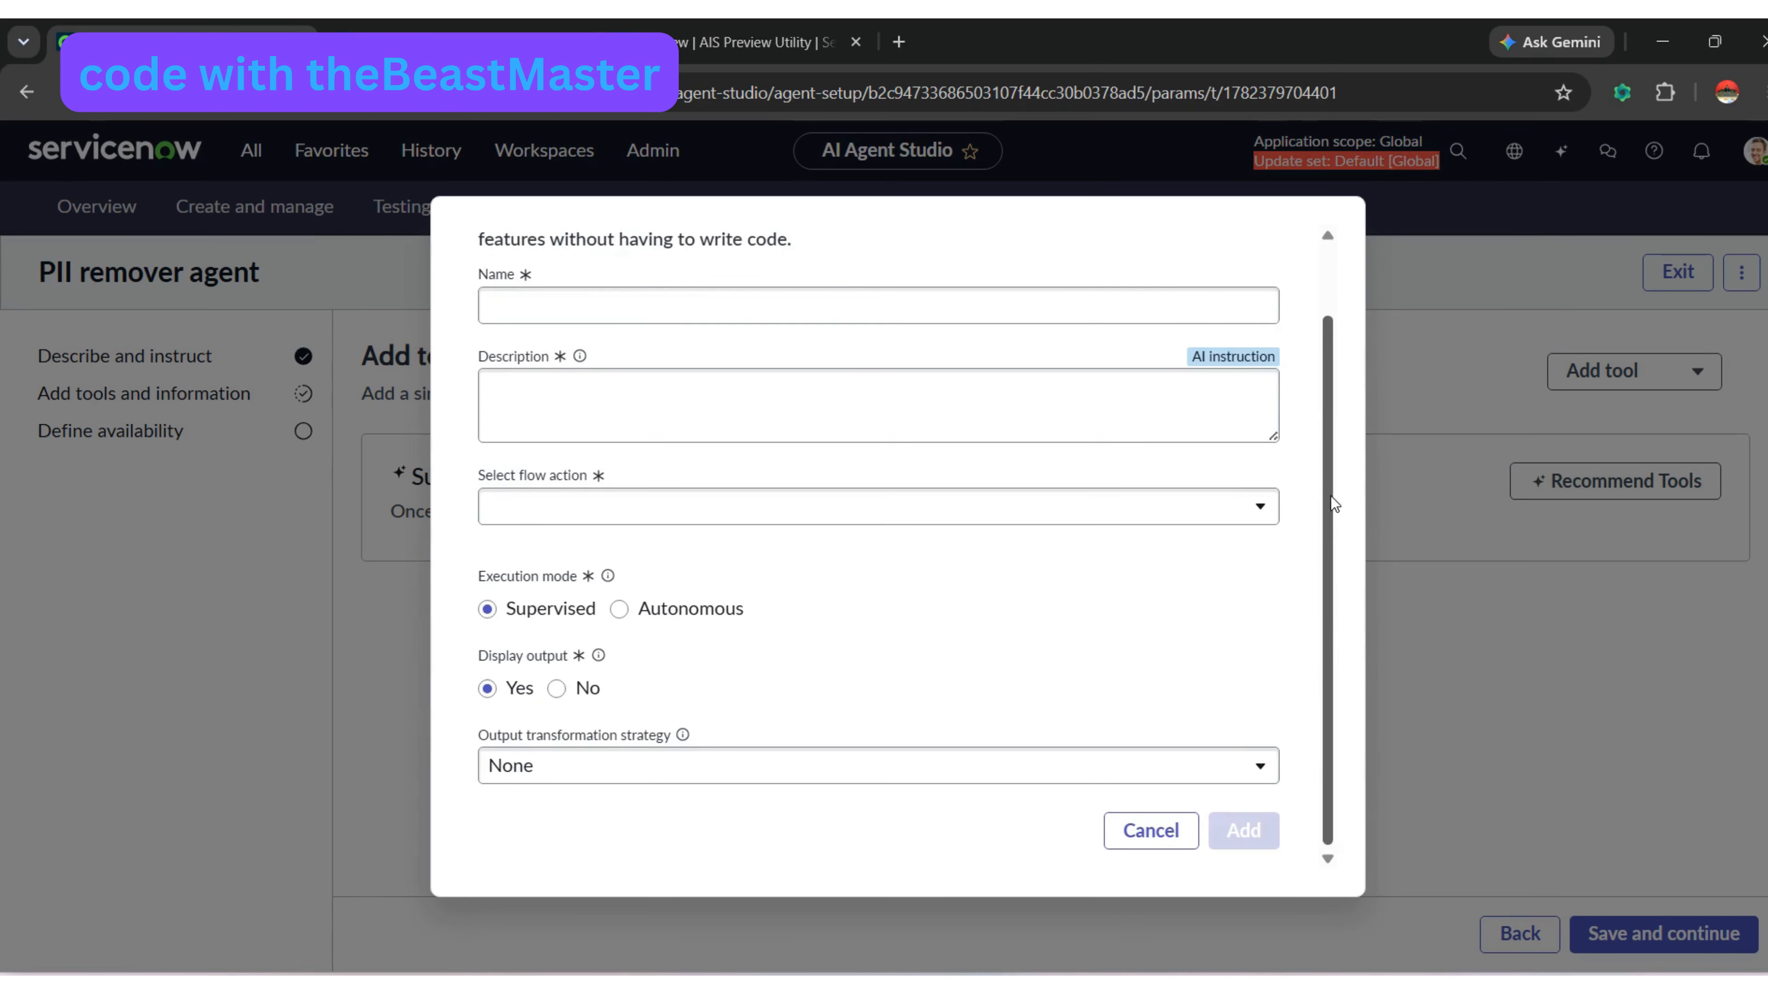
{"action": "scroll", "coordinate": [1330, 496], "scroll_direction": "up", "scroll_amount": 2}
- Name the tool "get incident description", describe it as "Get the Incident Description with the Incident Number", and choose Autonomous execution with output display set to No
{"action": "left_click", "coordinate": [885, 394]}
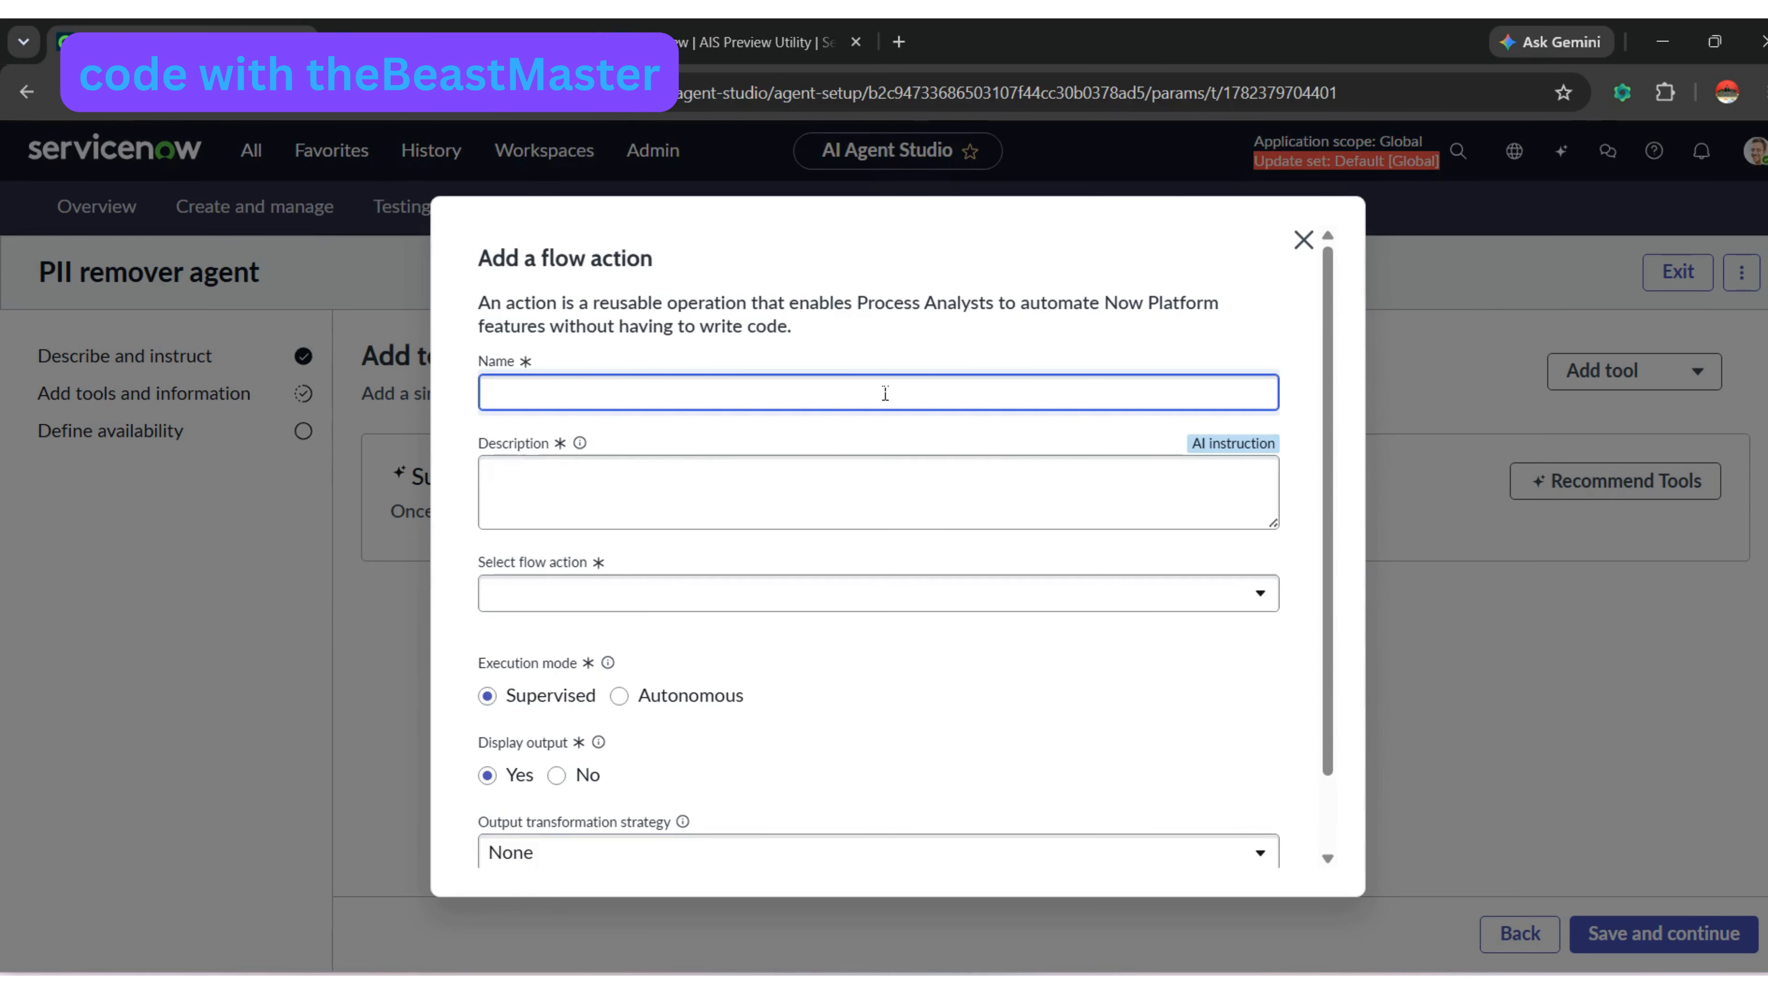
{"action": "type", "text": "get incident description"}
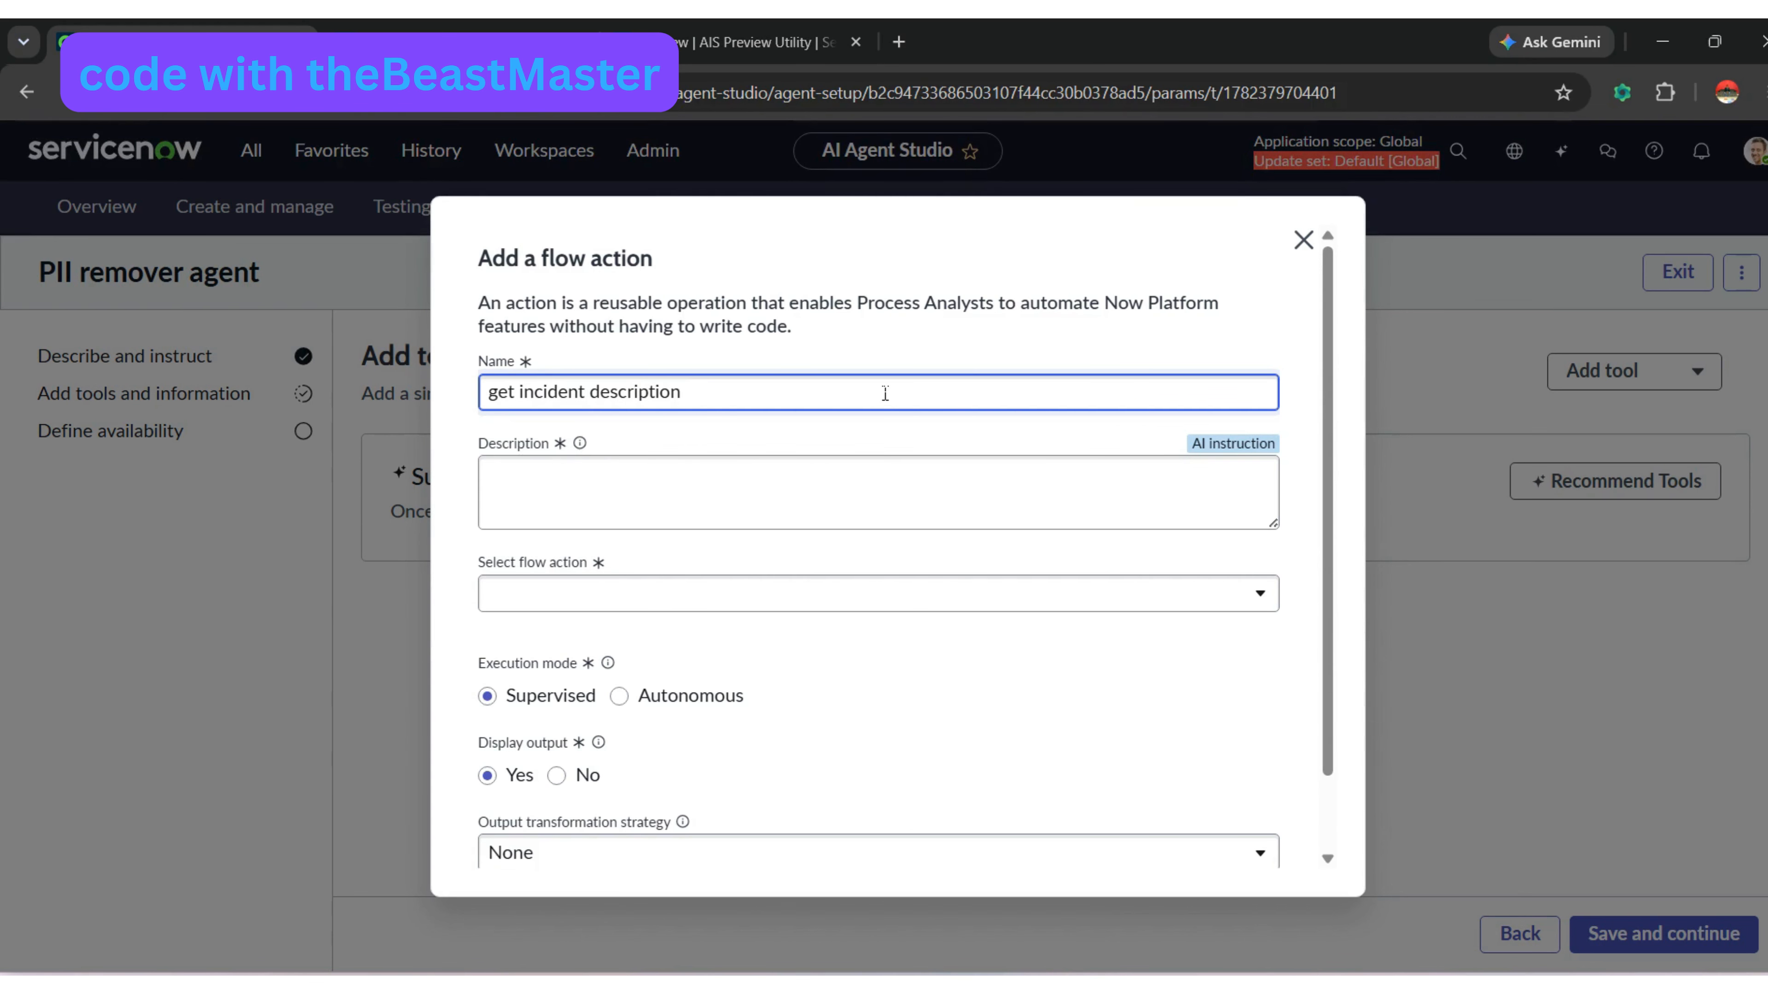
{"action": "key", "text": "Tab"}
{"action": "key", "text": "Tab"}
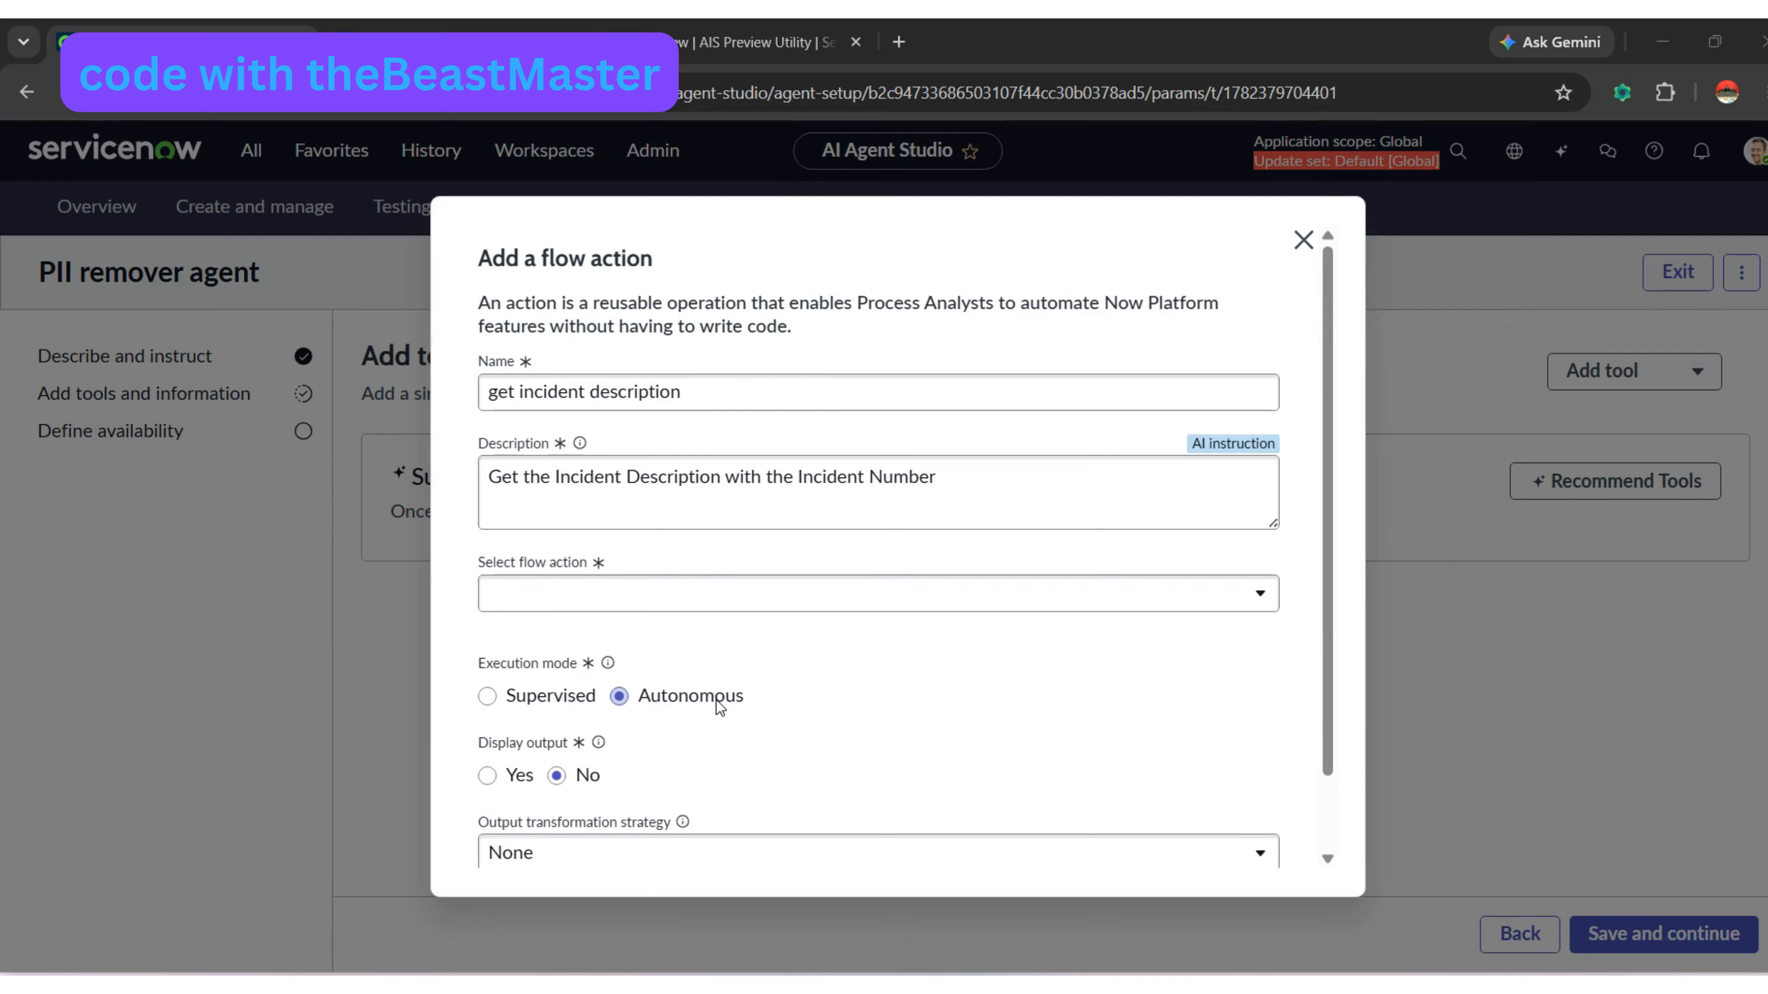
- Add the tool using the "get incident description" flow action, and save the agent through to the testing page
{"action": "left_click", "coordinate": [701, 599]}
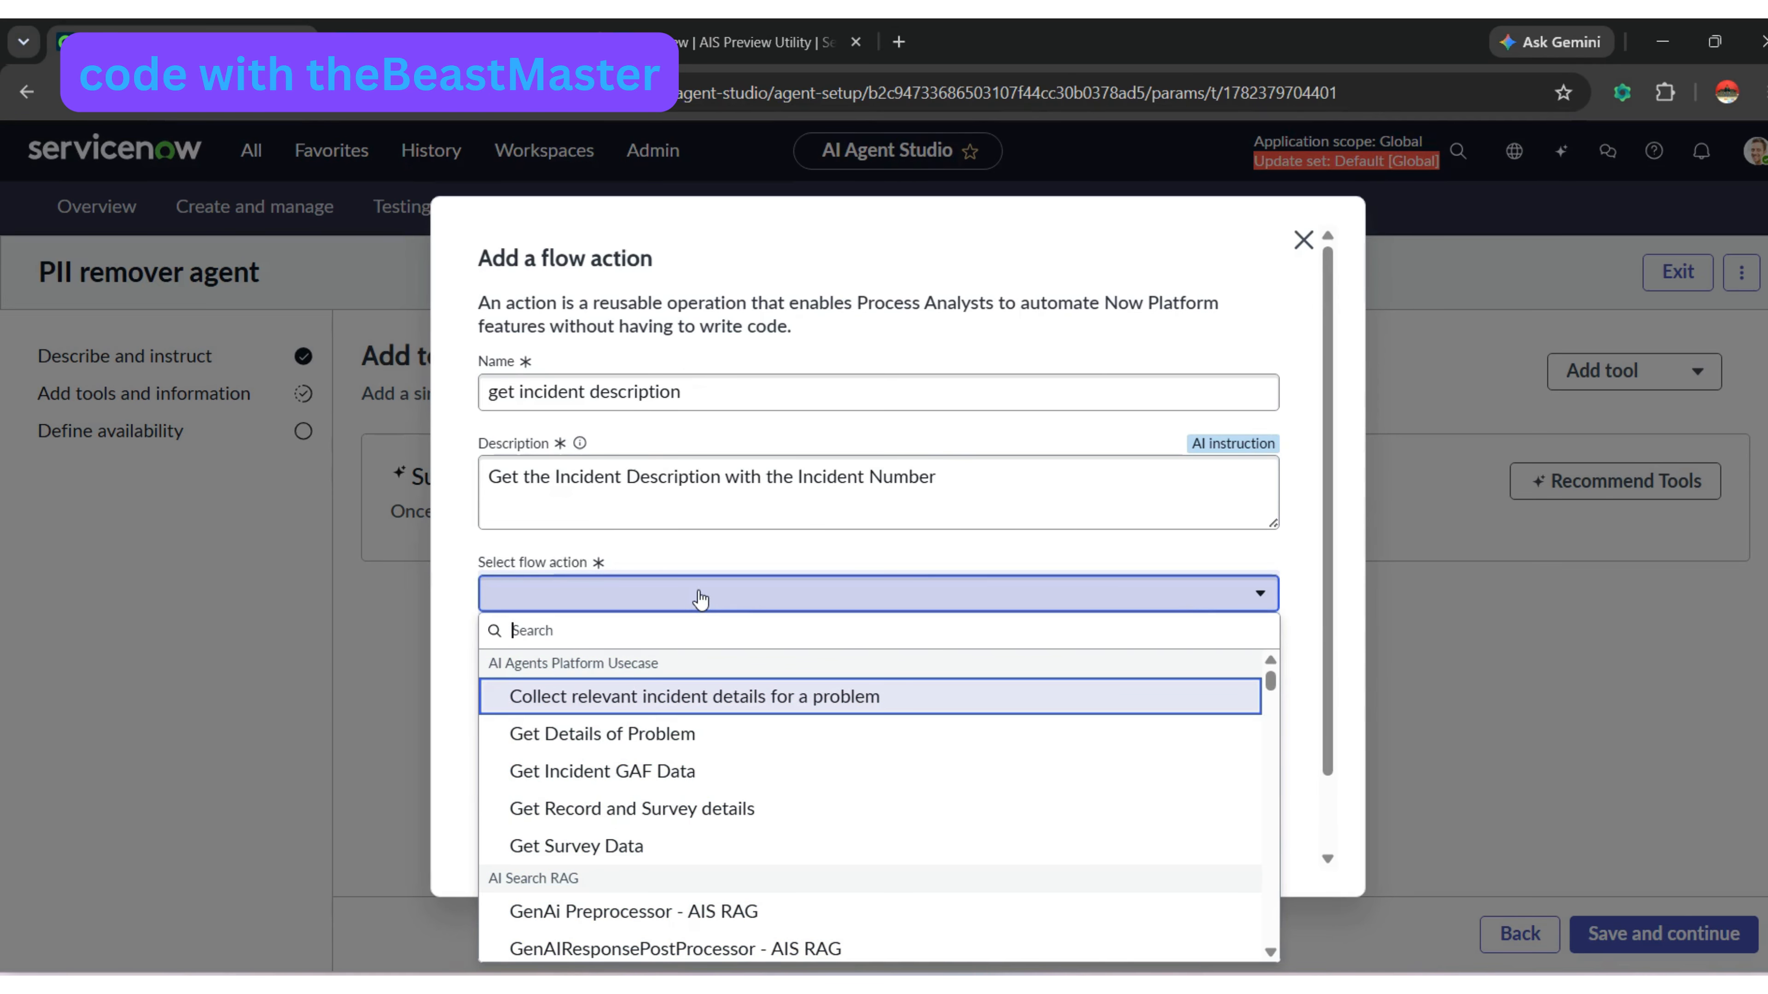
{"action": "type", "text": "get"}
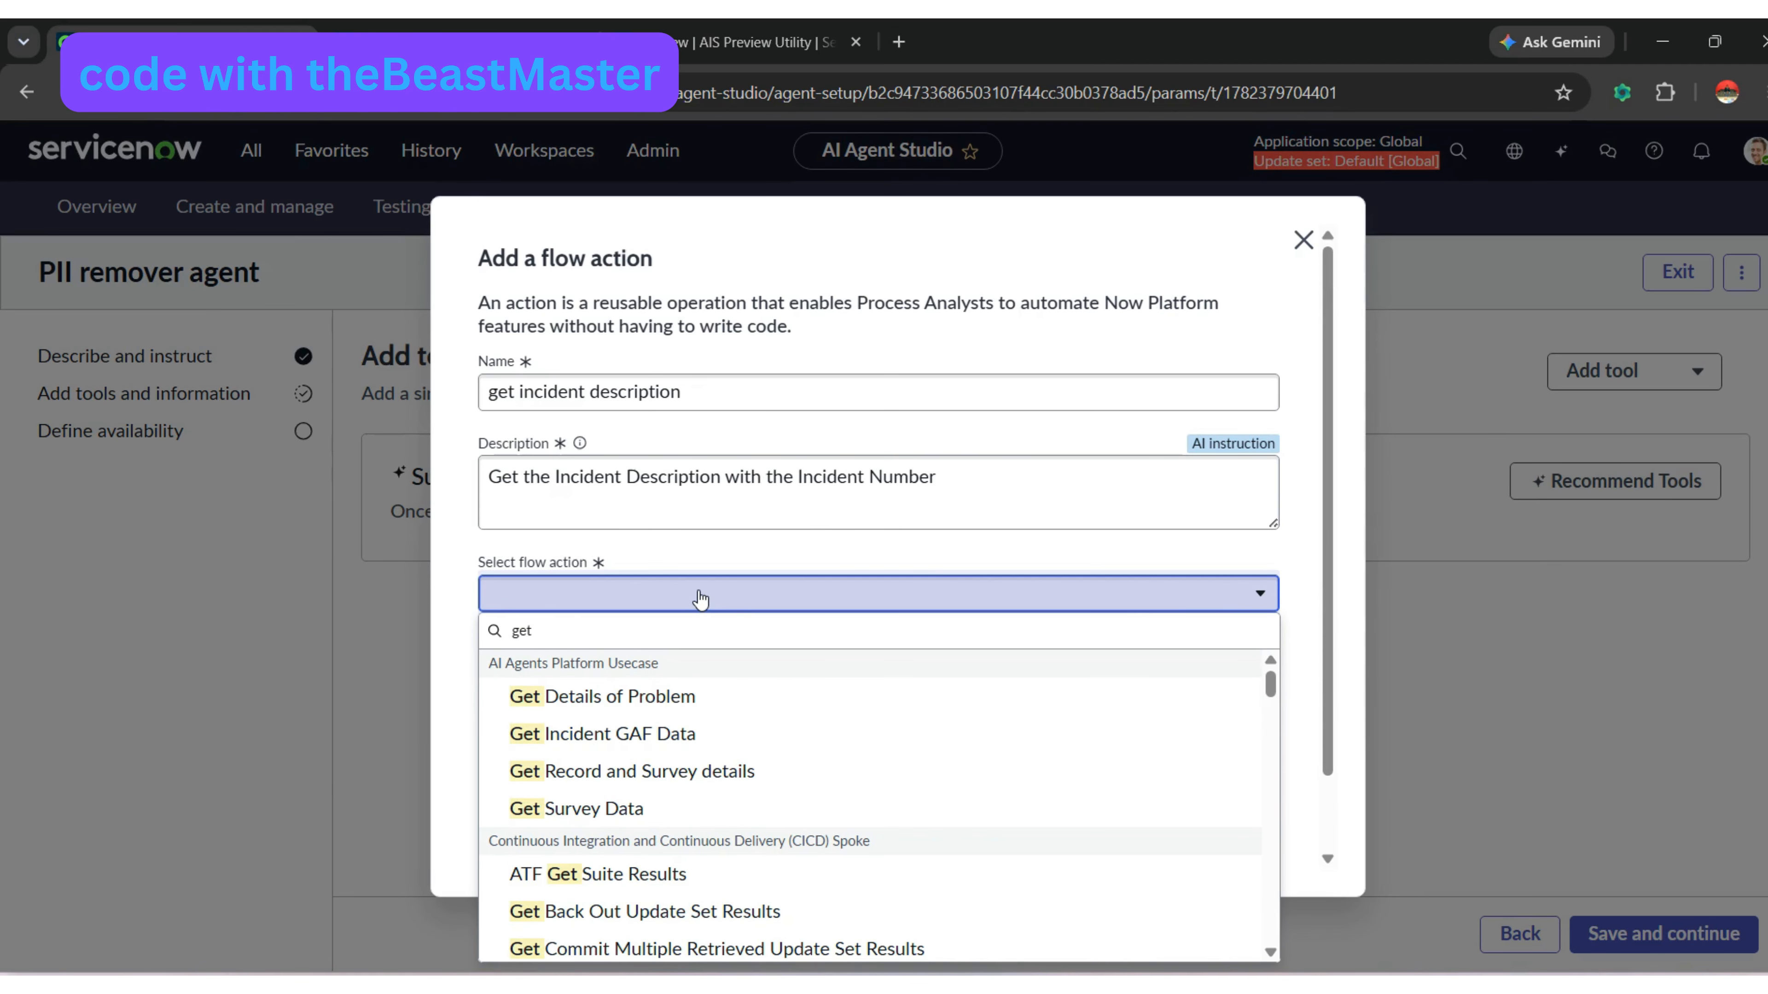
{"action": "type", "text": " inc"}
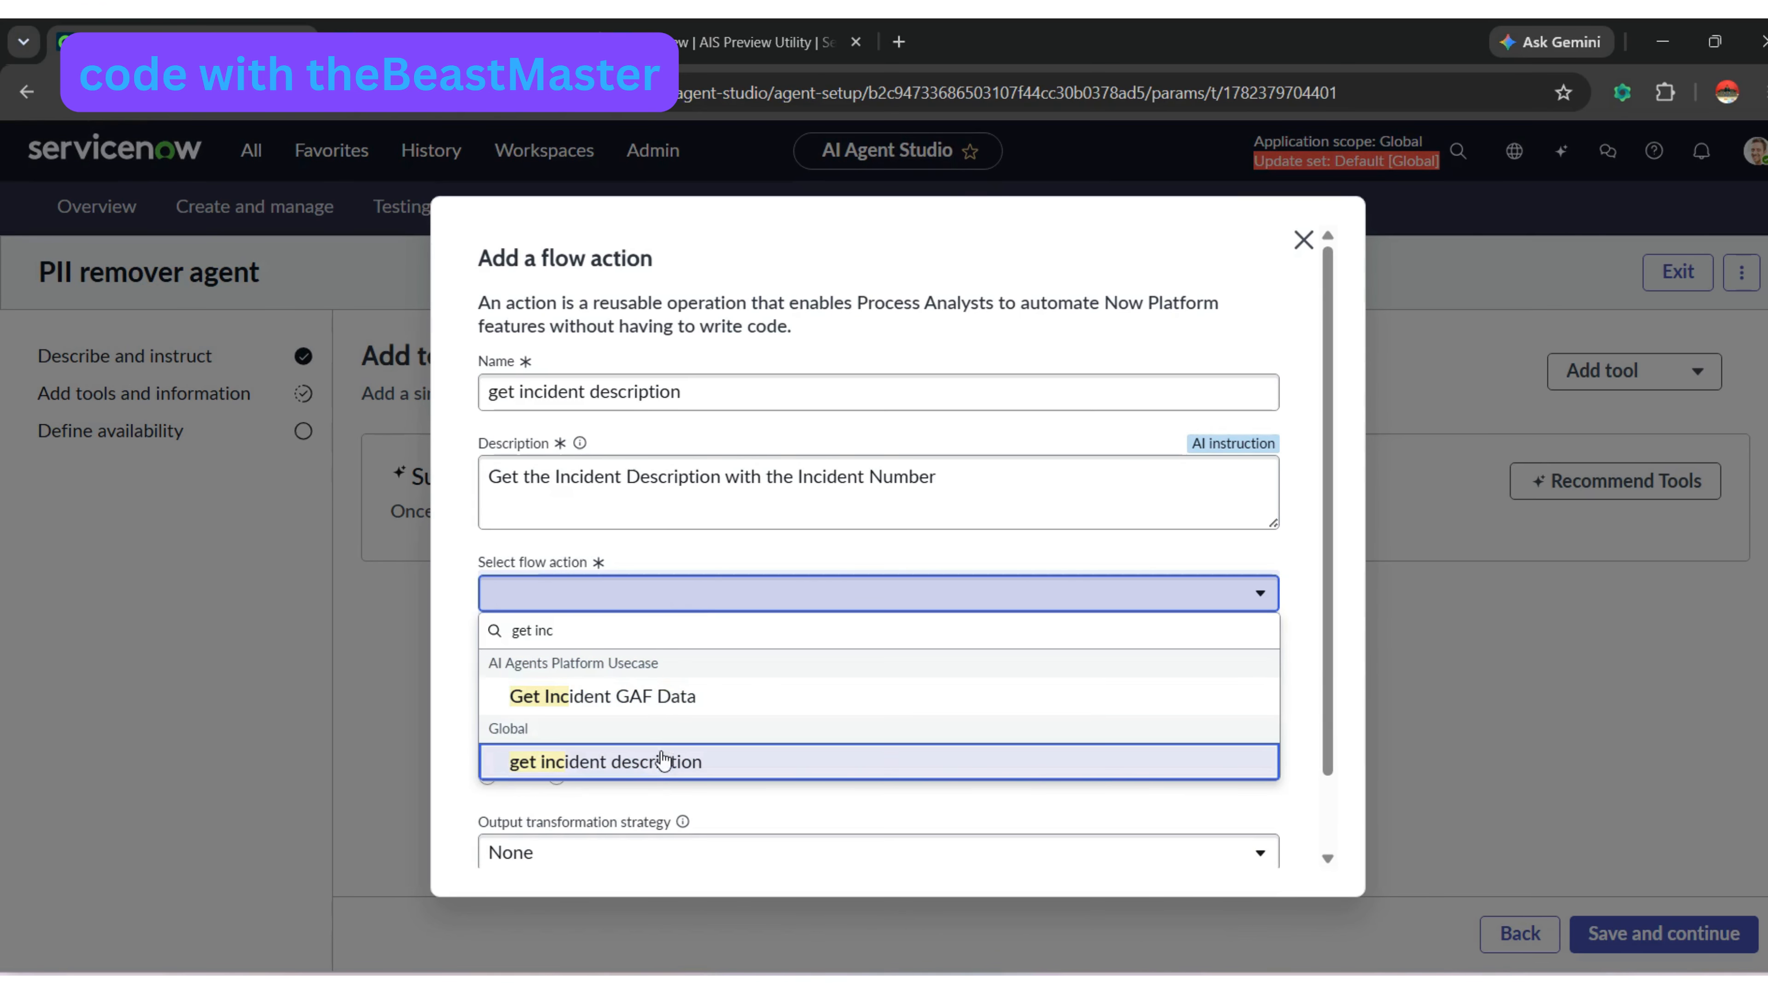
{"action": "left_click", "coordinate": [661, 762]}
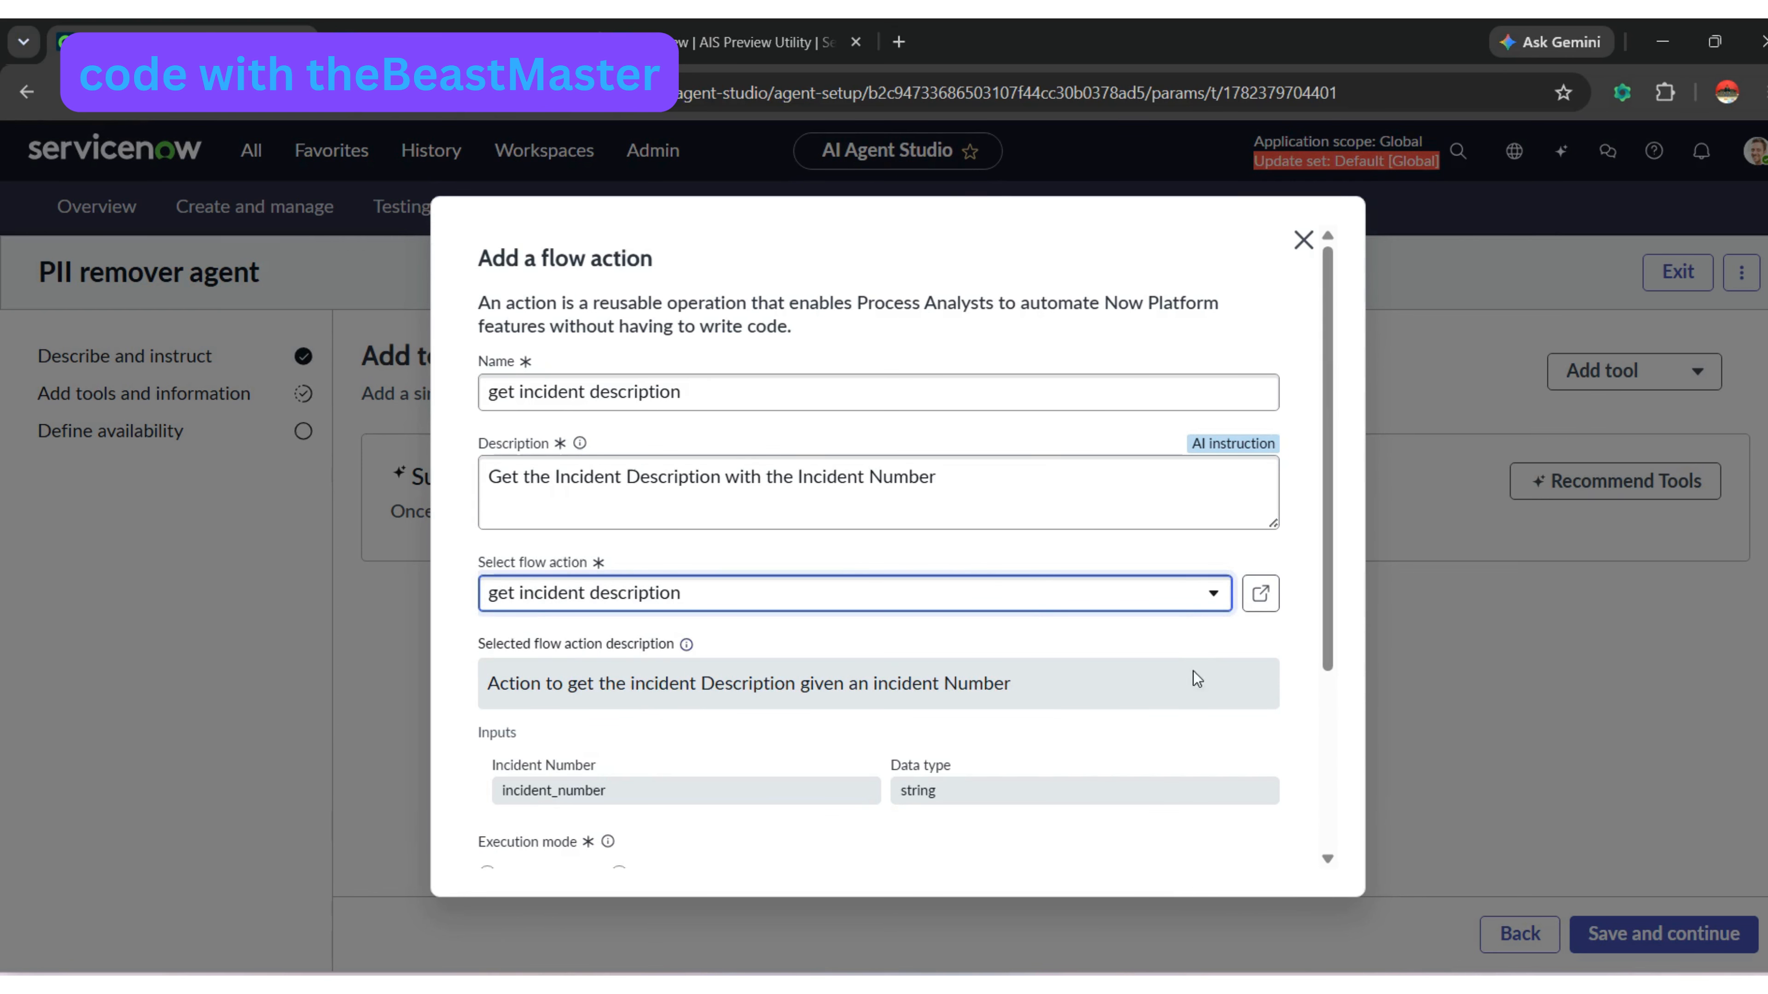
{"action": "left_click_drag", "start_coordinate": [1327, 598], "coordinate": [1336, 800]}
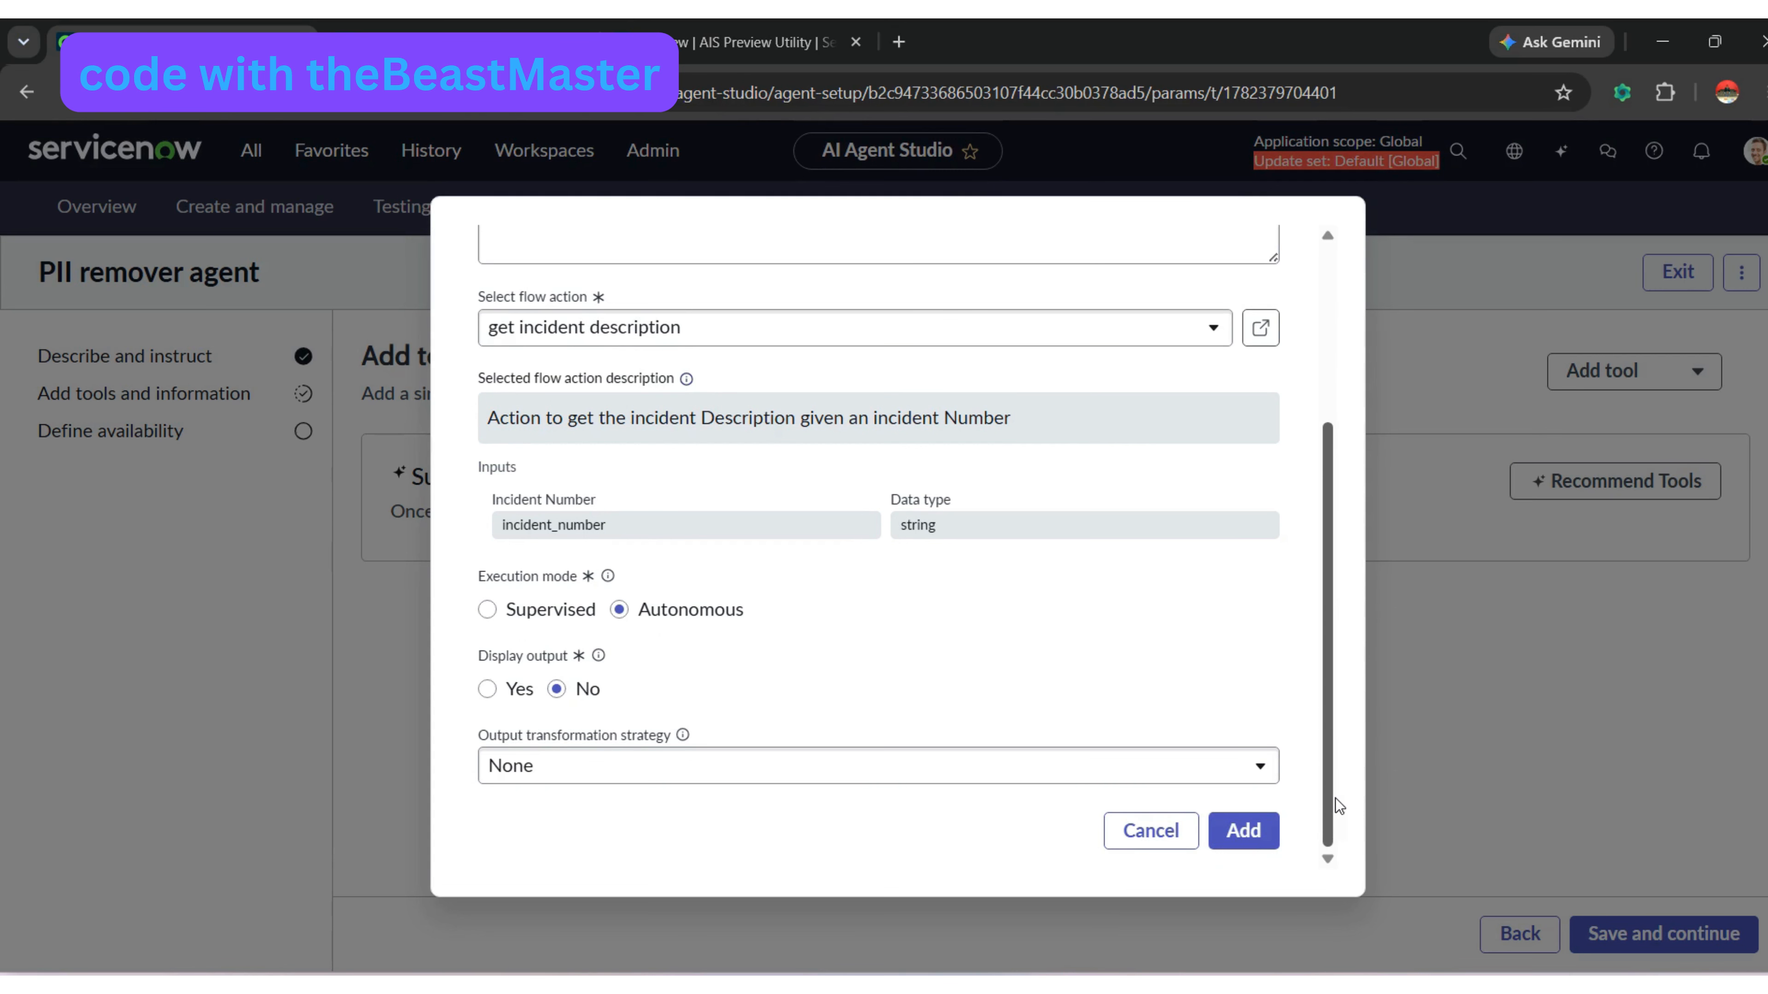
{"action": "left_click", "coordinate": [1245, 839]}
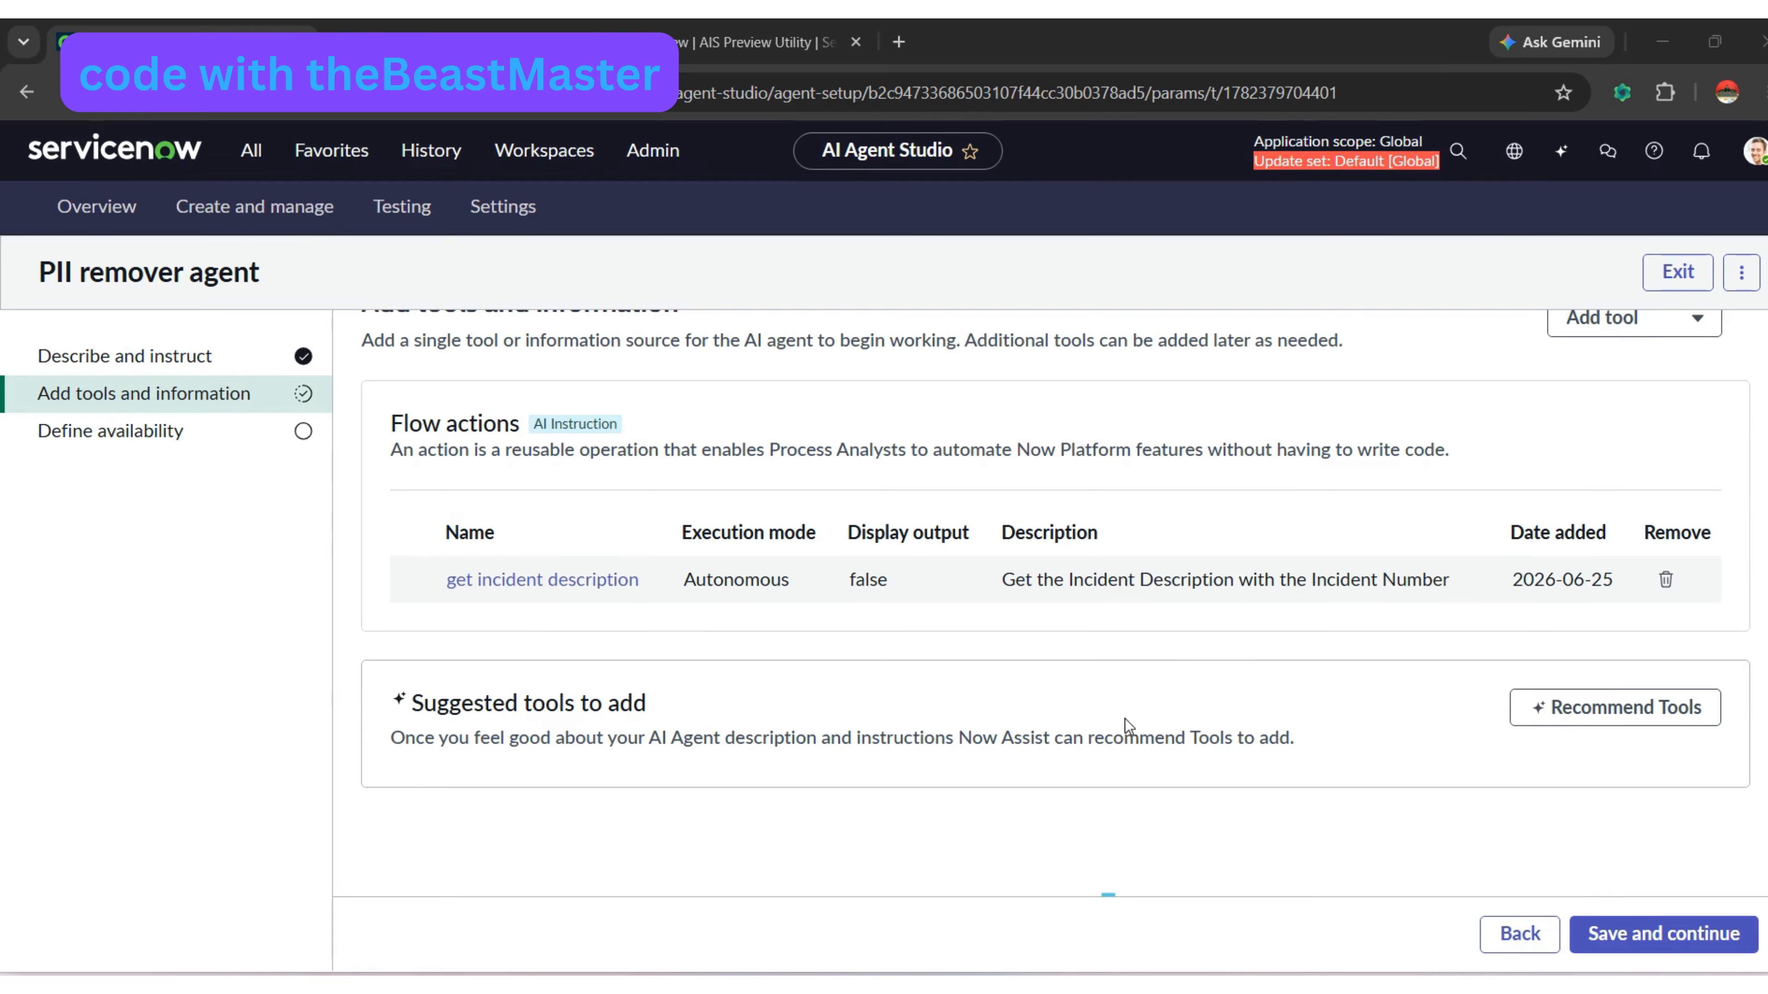
{"action": "left_click", "coordinate": [1607, 932]}
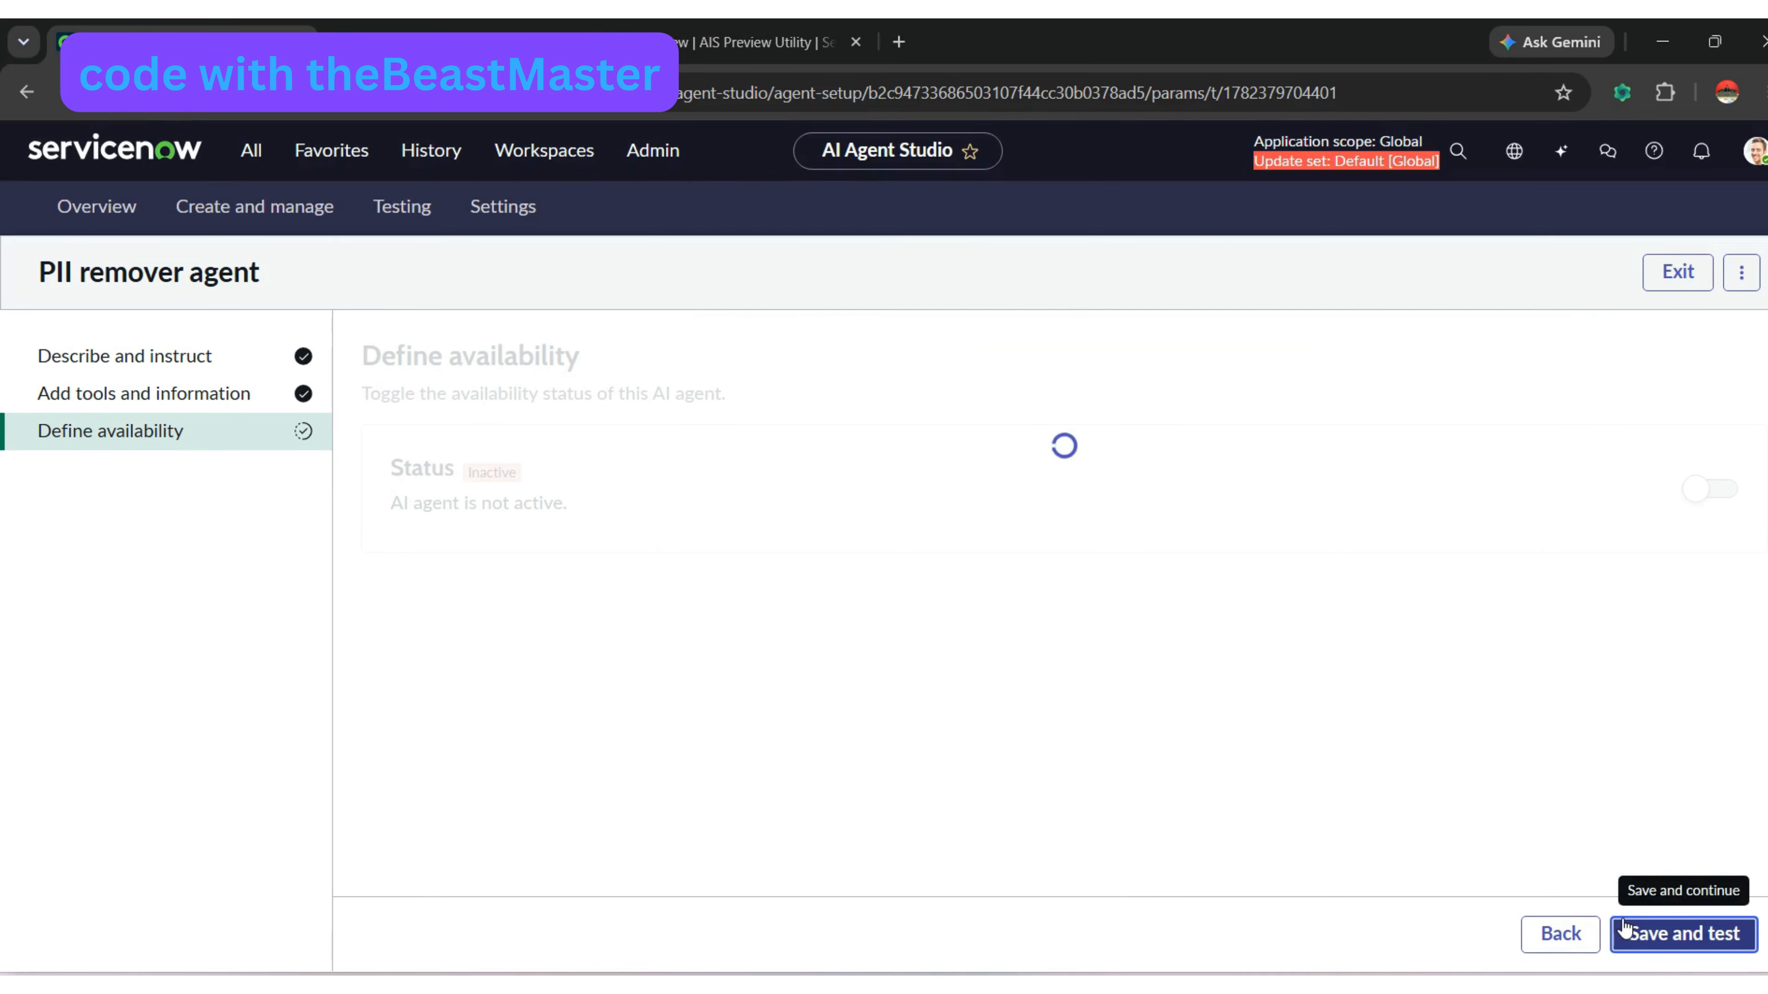
{"action": "left_click", "coordinate": [1623, 930]}
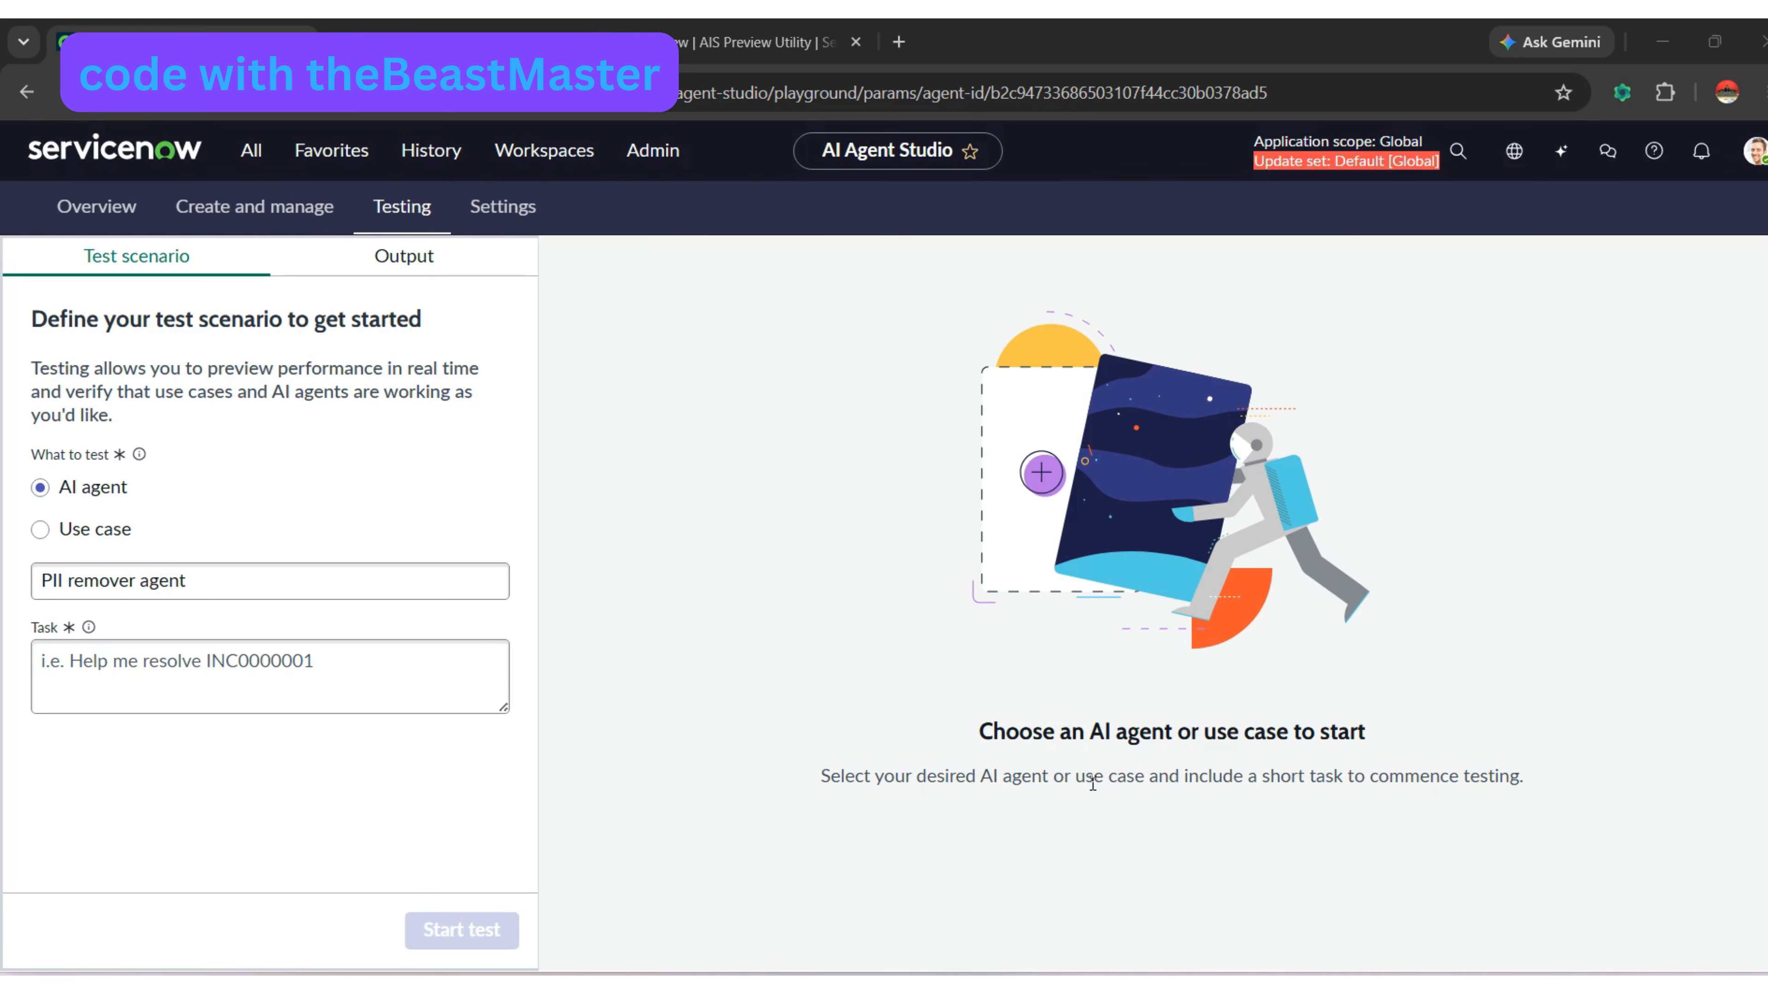
- Reopen the PII remover agent's tools and information setup from the AI agents list and start adding a script tool
{"action": "left_click", "coordinate": [276, 212]}
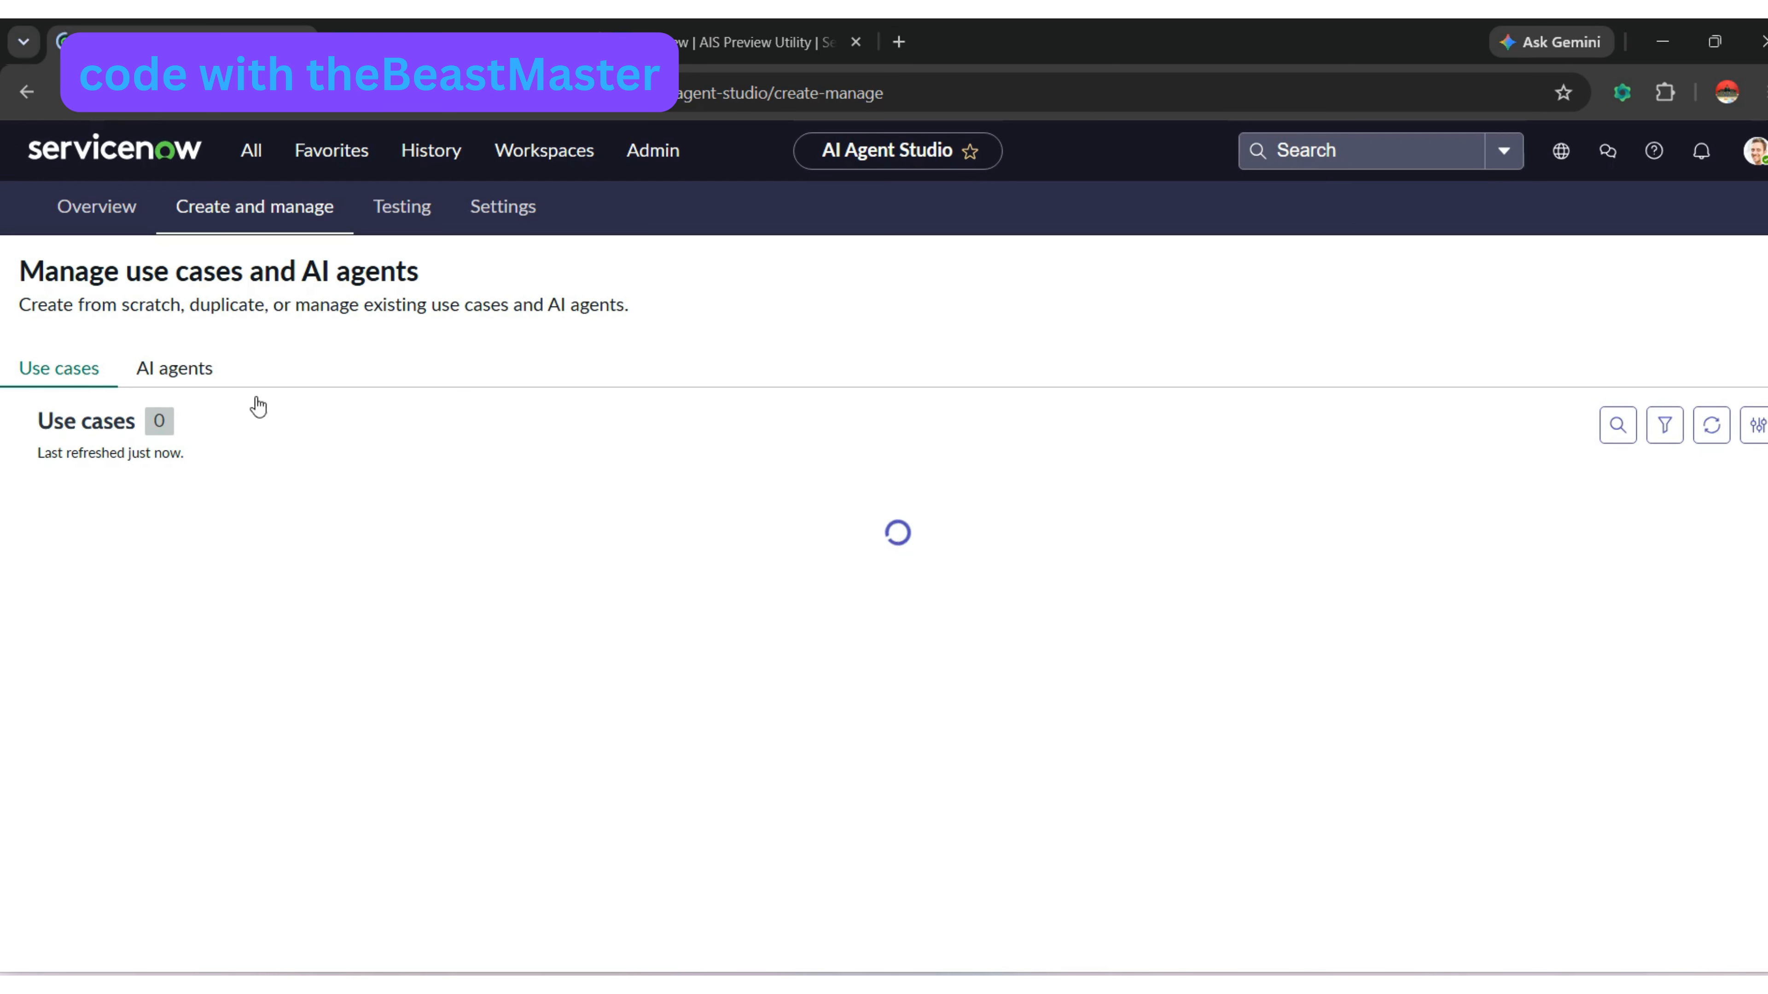
{"action": "left_click", "coordinate": [202, 383]}
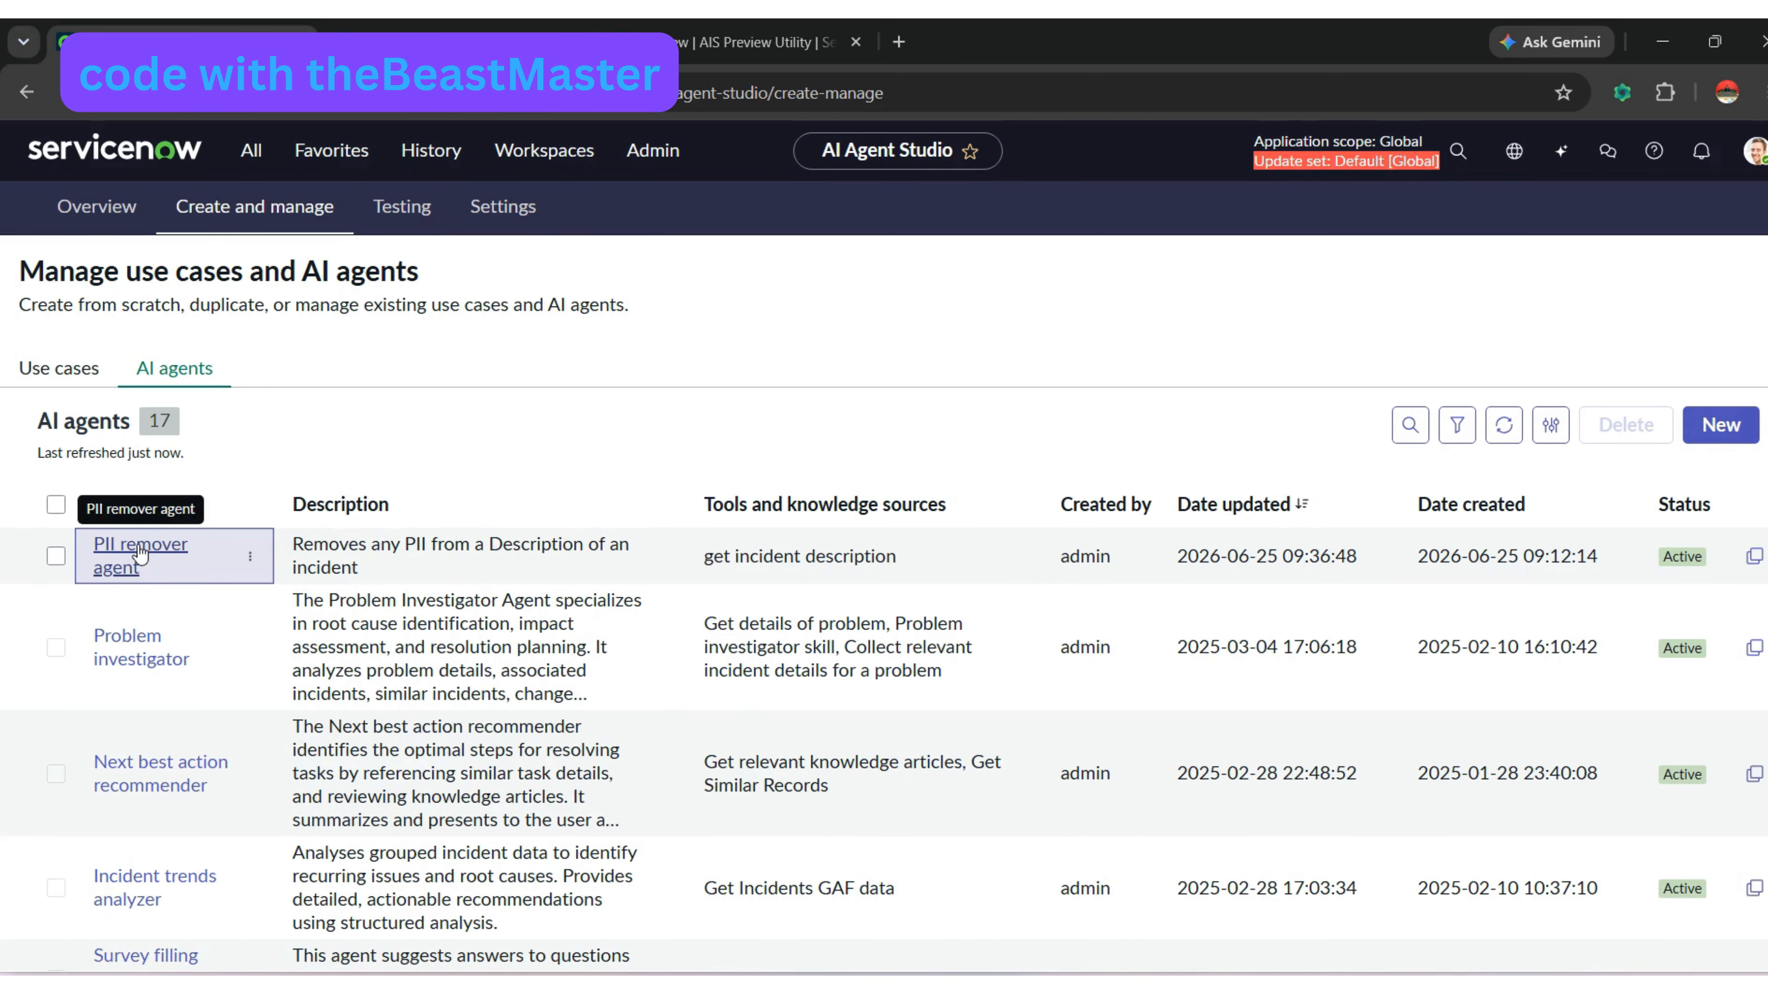
{"action": "left_click", "coordinate": [140, 552]}
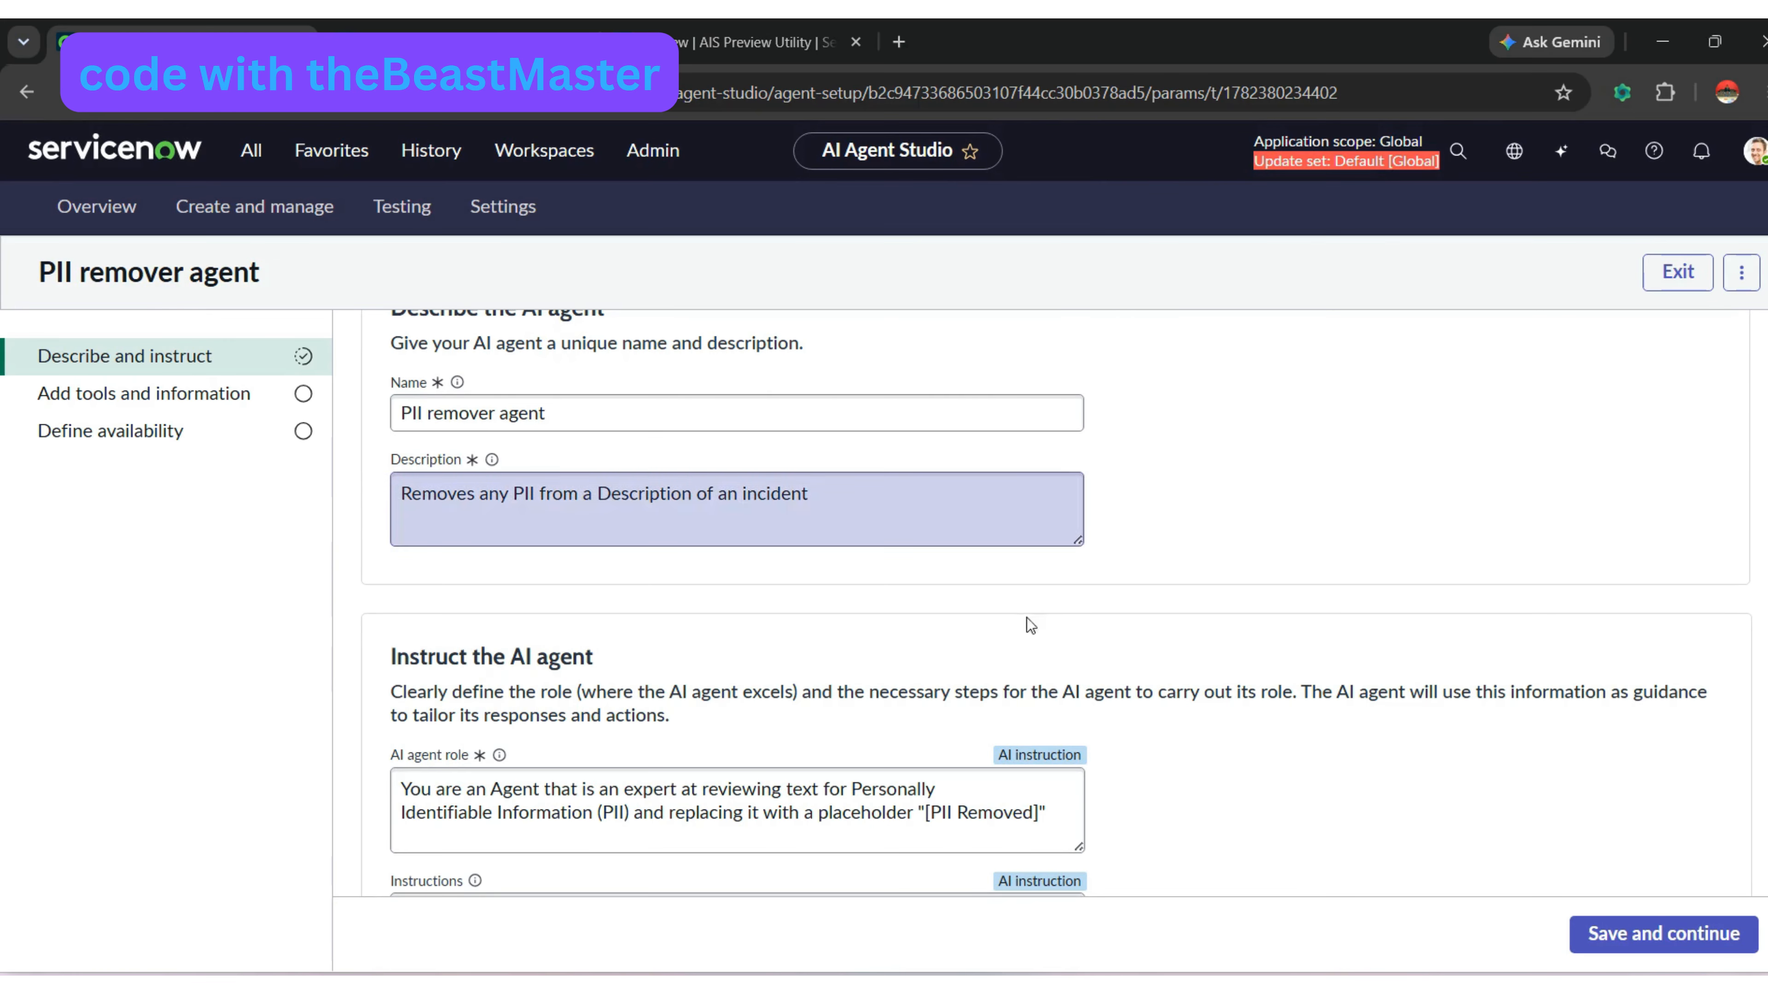
{"action": "left_click", "coordinate": [213, 407]}
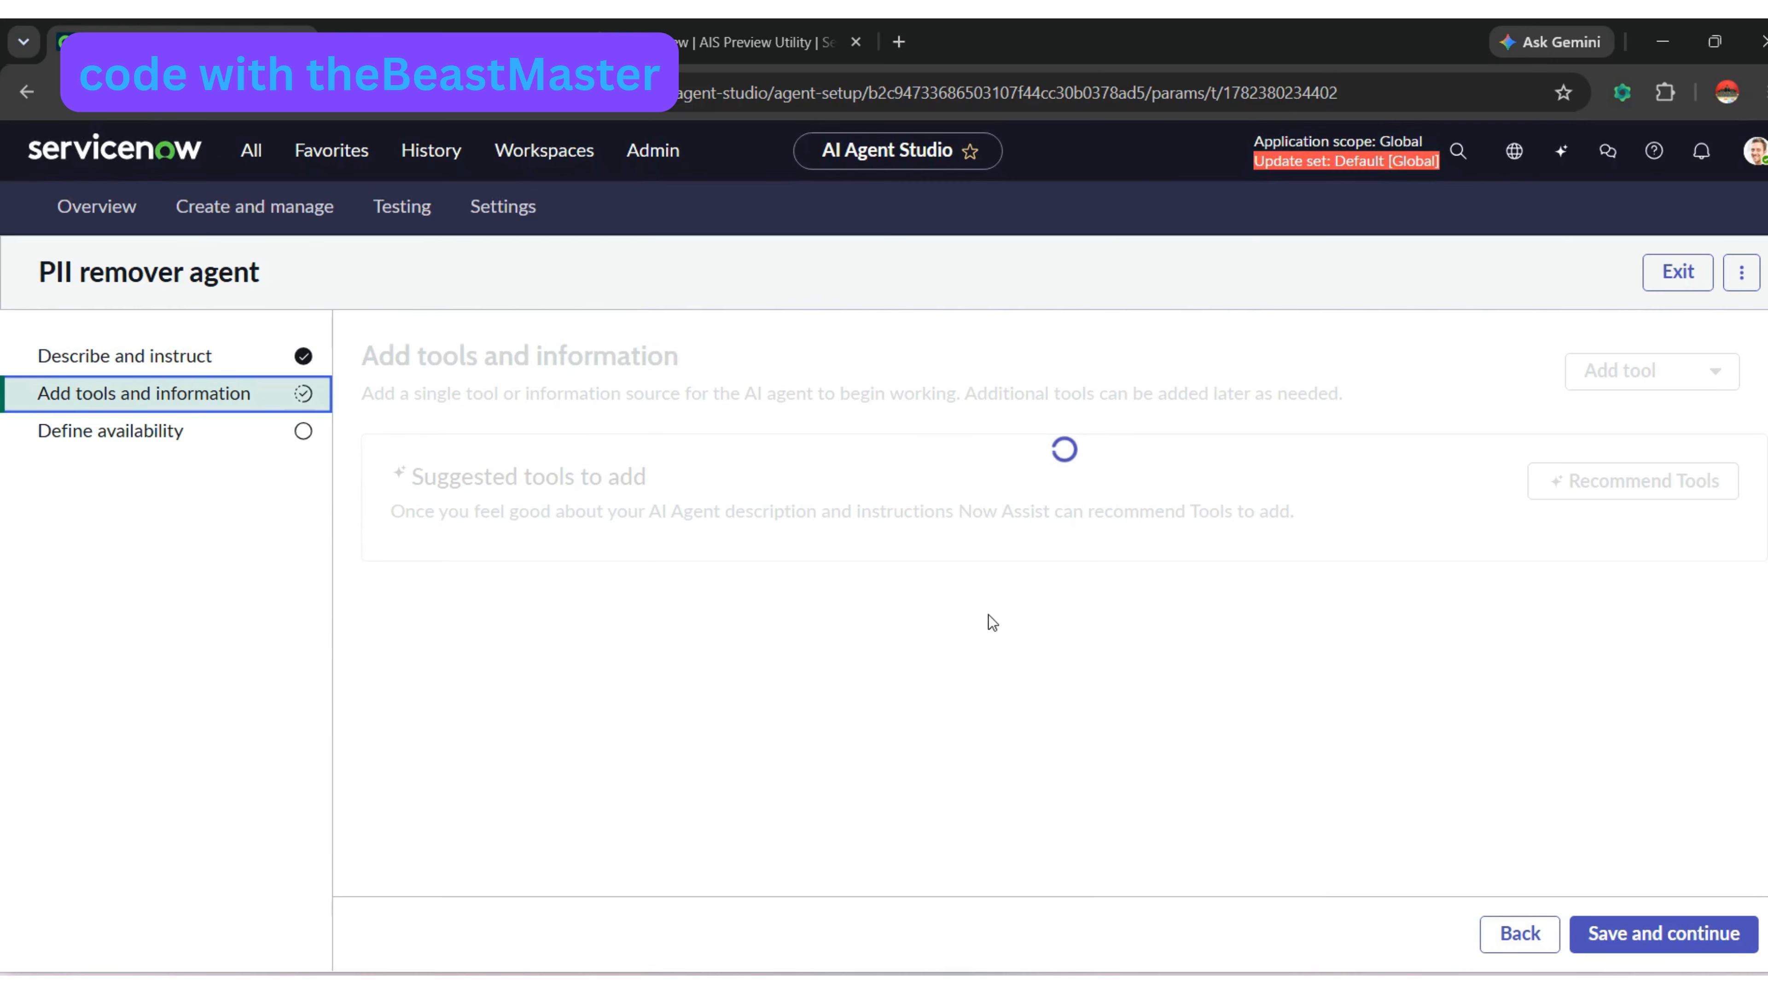
{"action": "left_click", "coordinate": [1649, 371]}
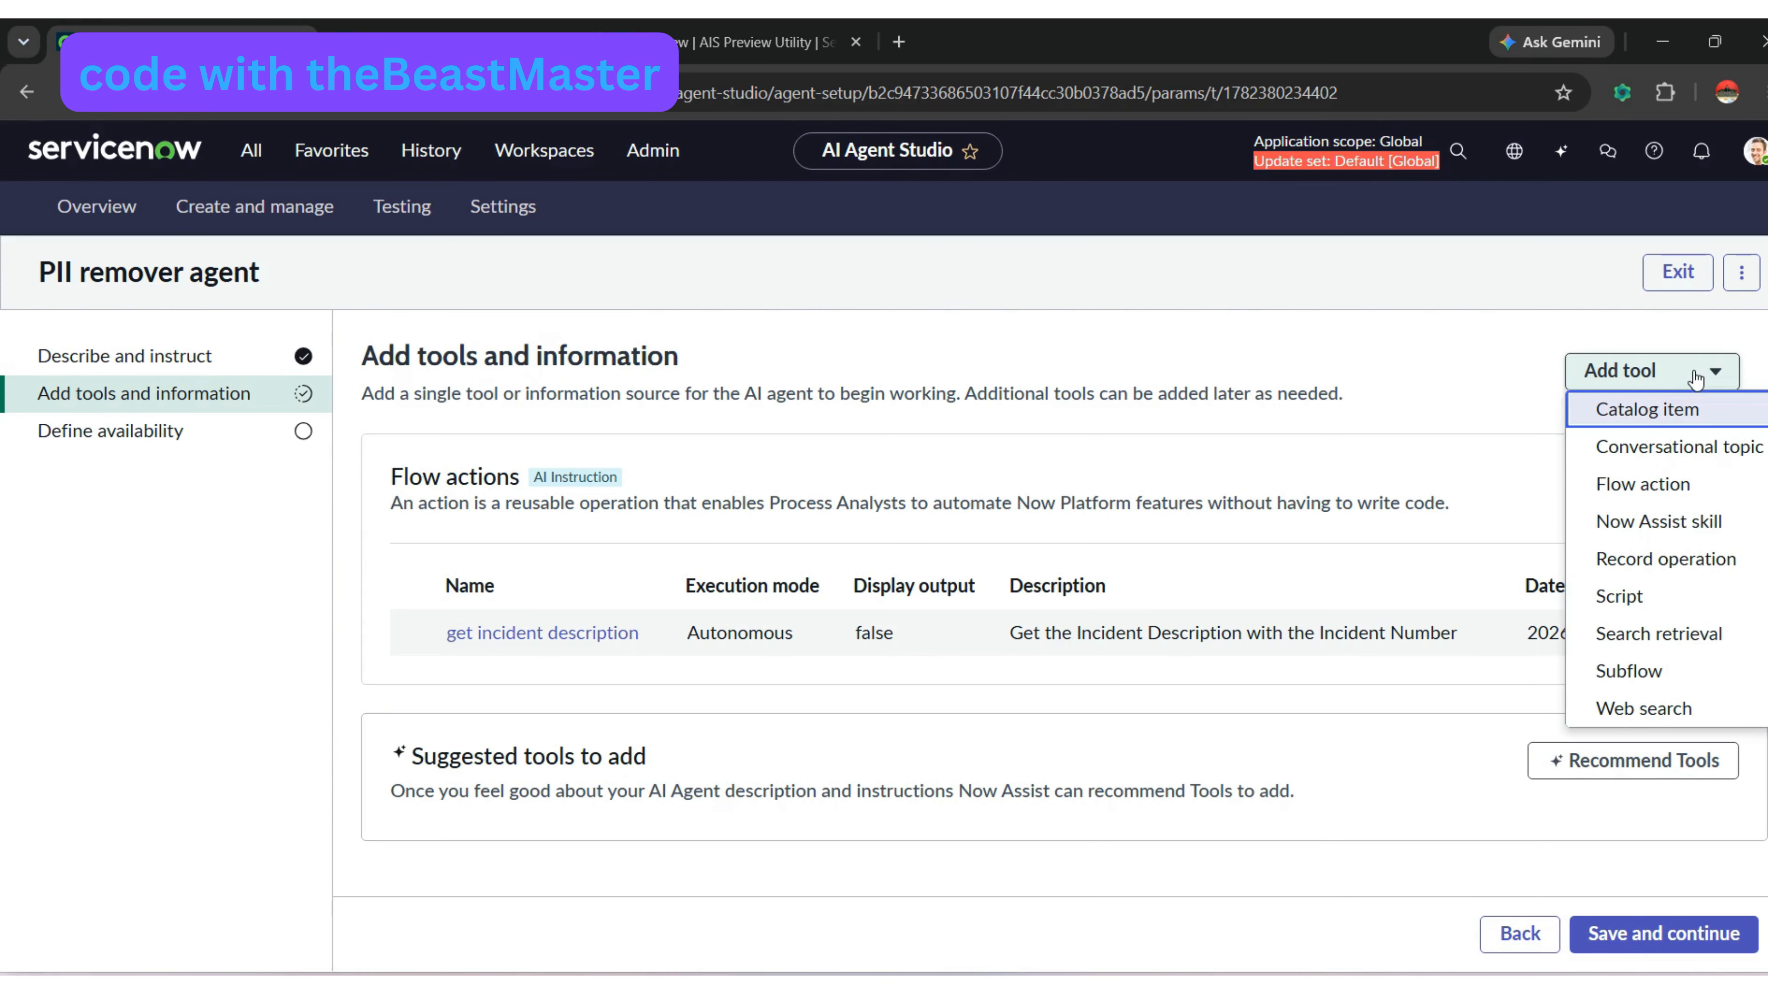
{"action": "left_click", "coordinate": [1618, 598]}
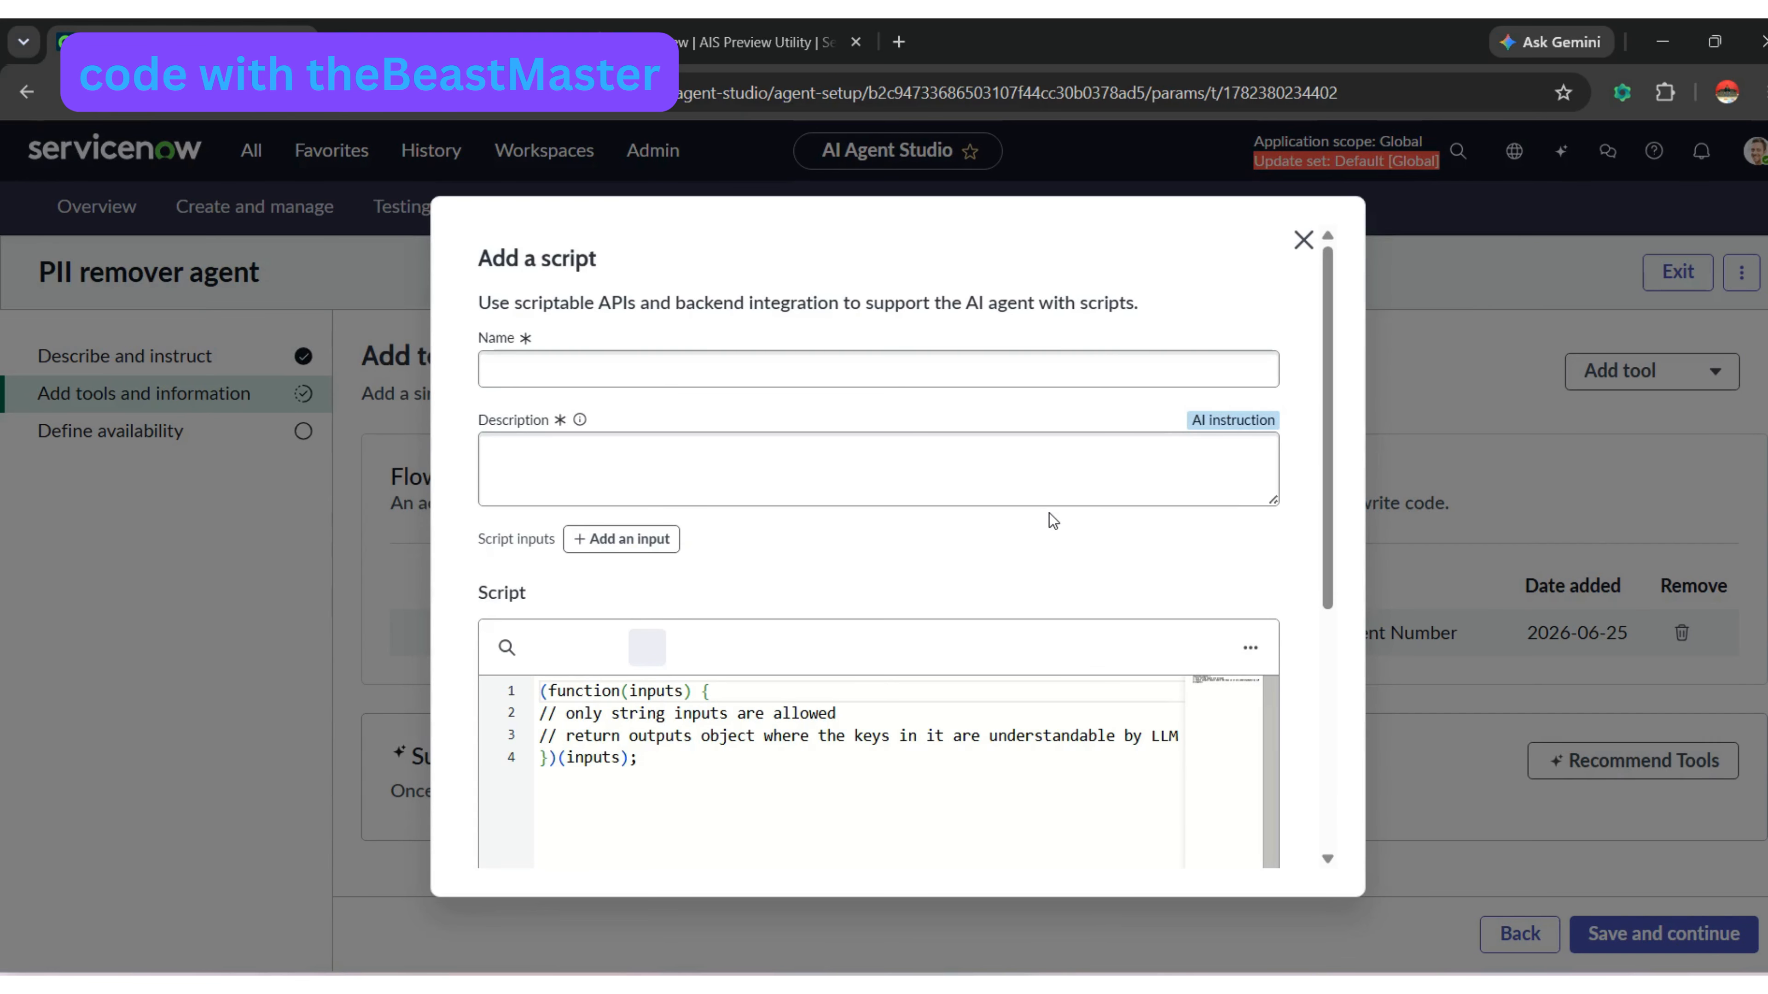
- Name the script tool "update inc description" and describe it as "Update the Description of the incident based on the incident number"
{"action": "left_click", "coordinate": [991, 449]}
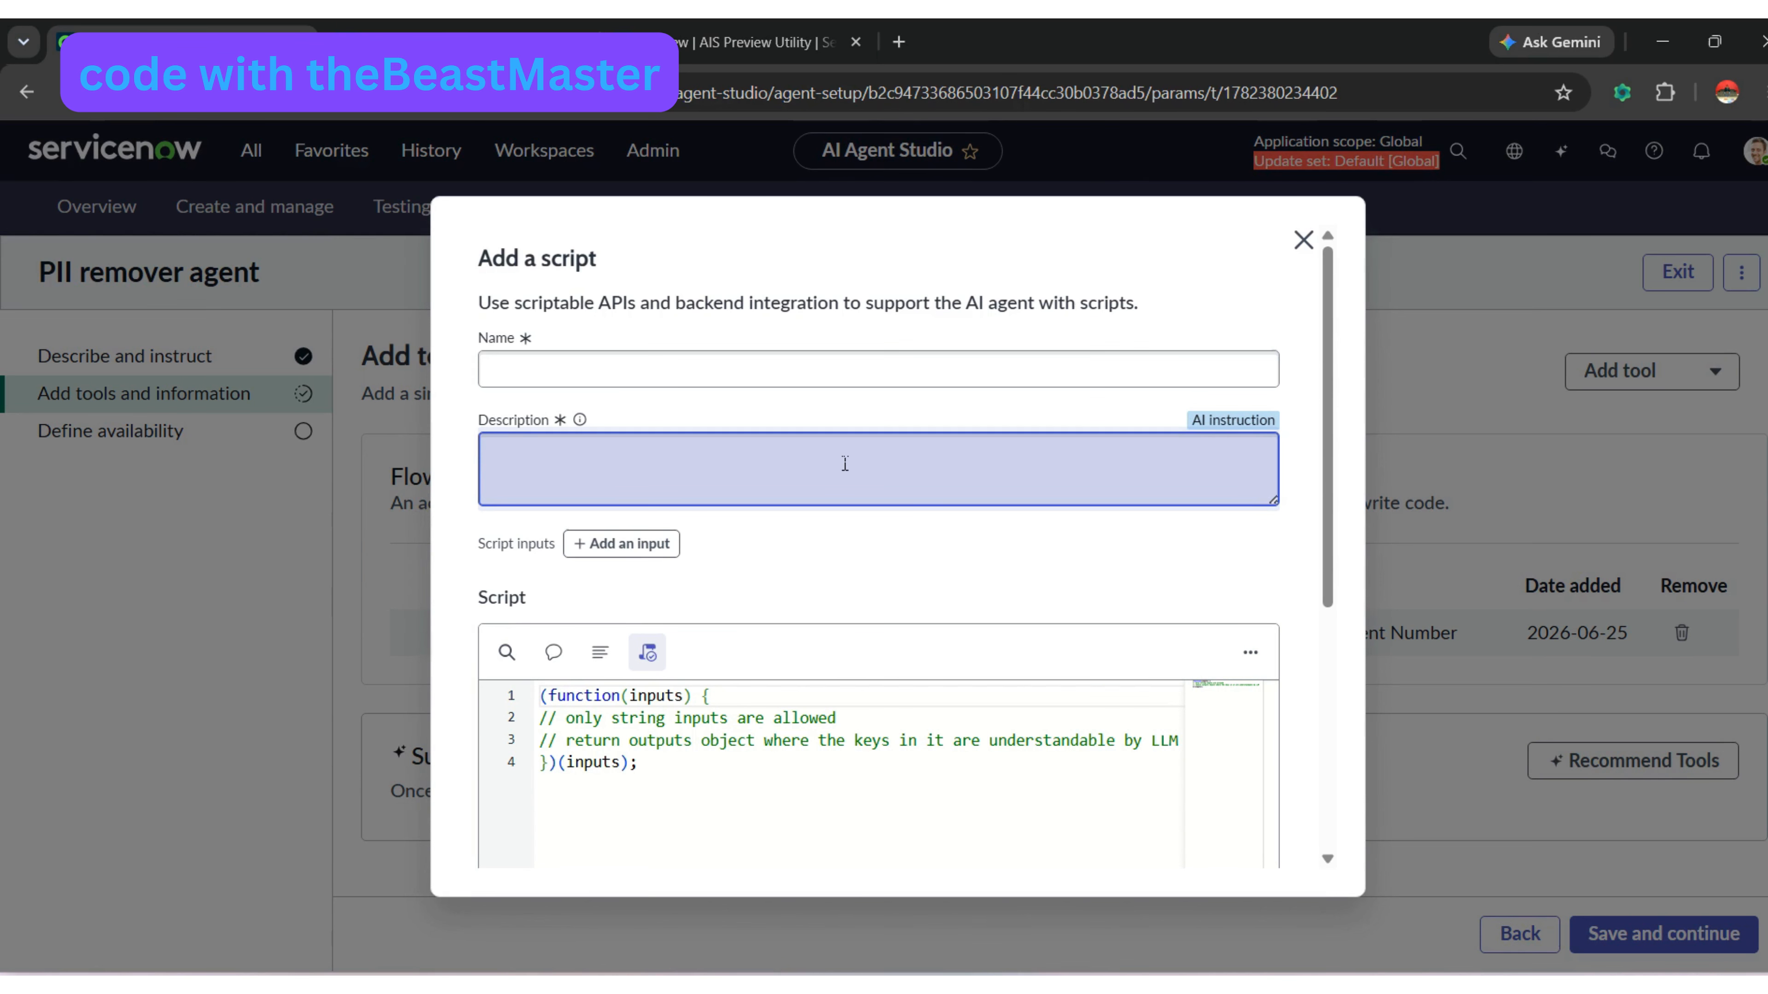
{"action": "left_click", "coordinate": [651, 372]}
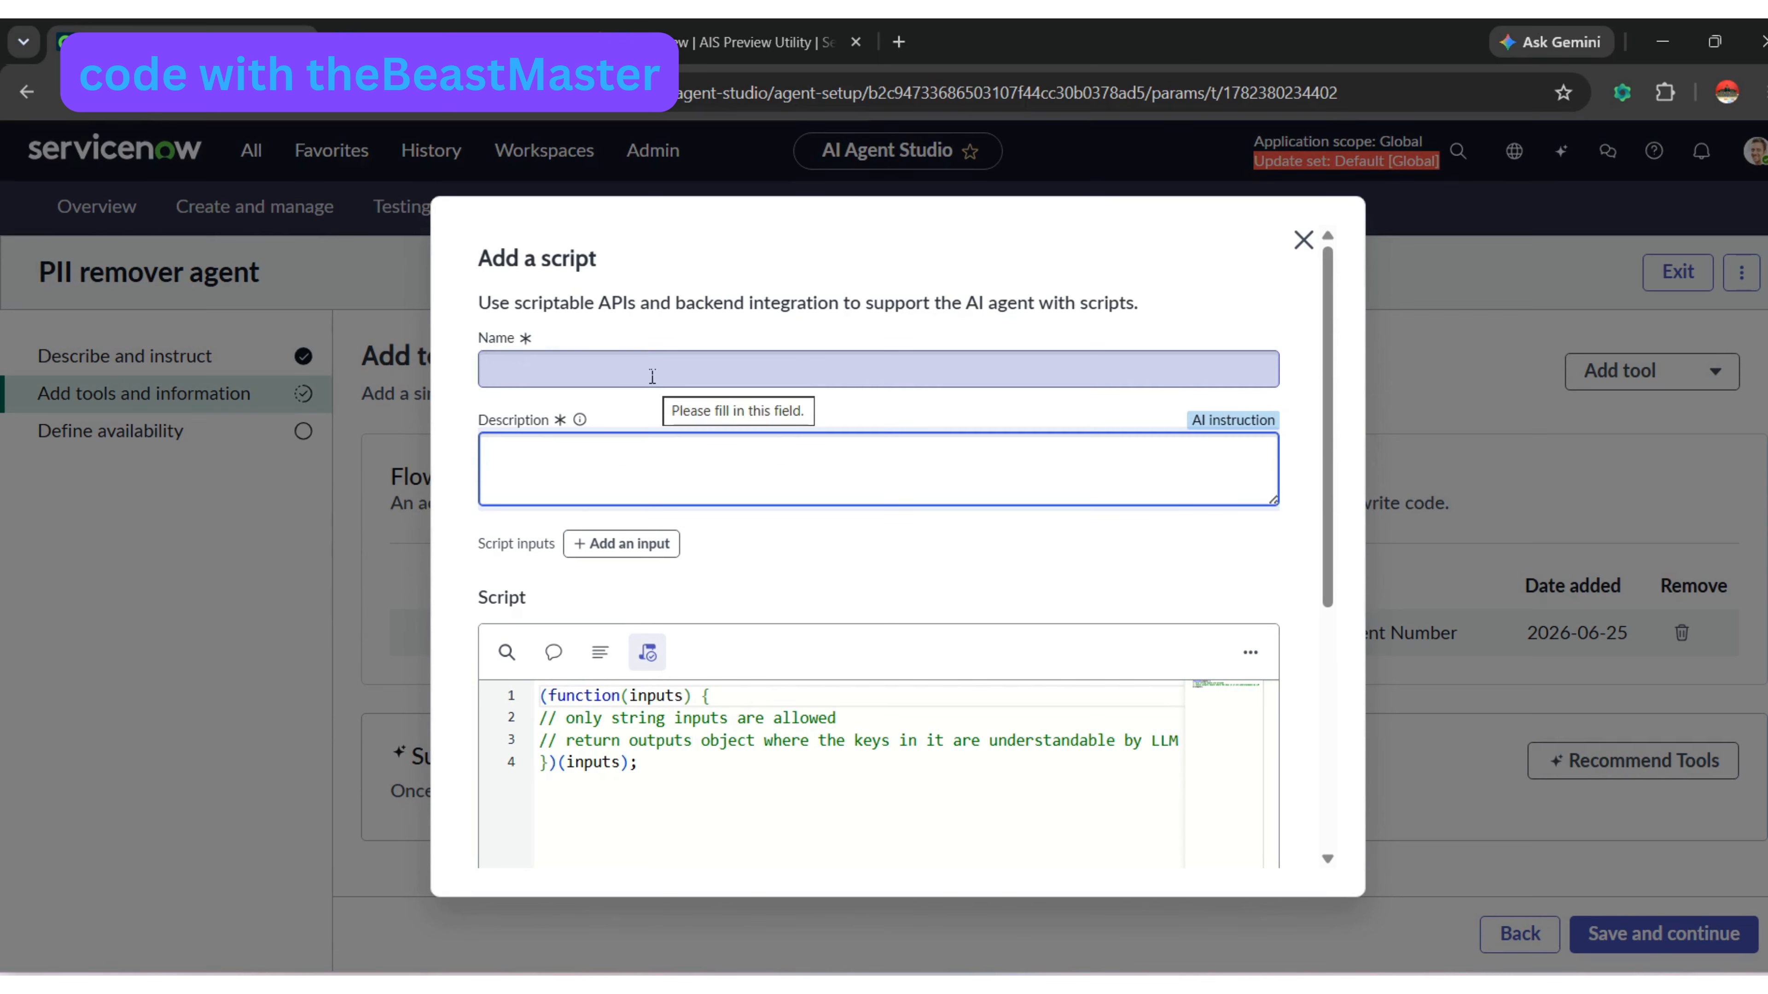
{"action": "type", "text": "up"}
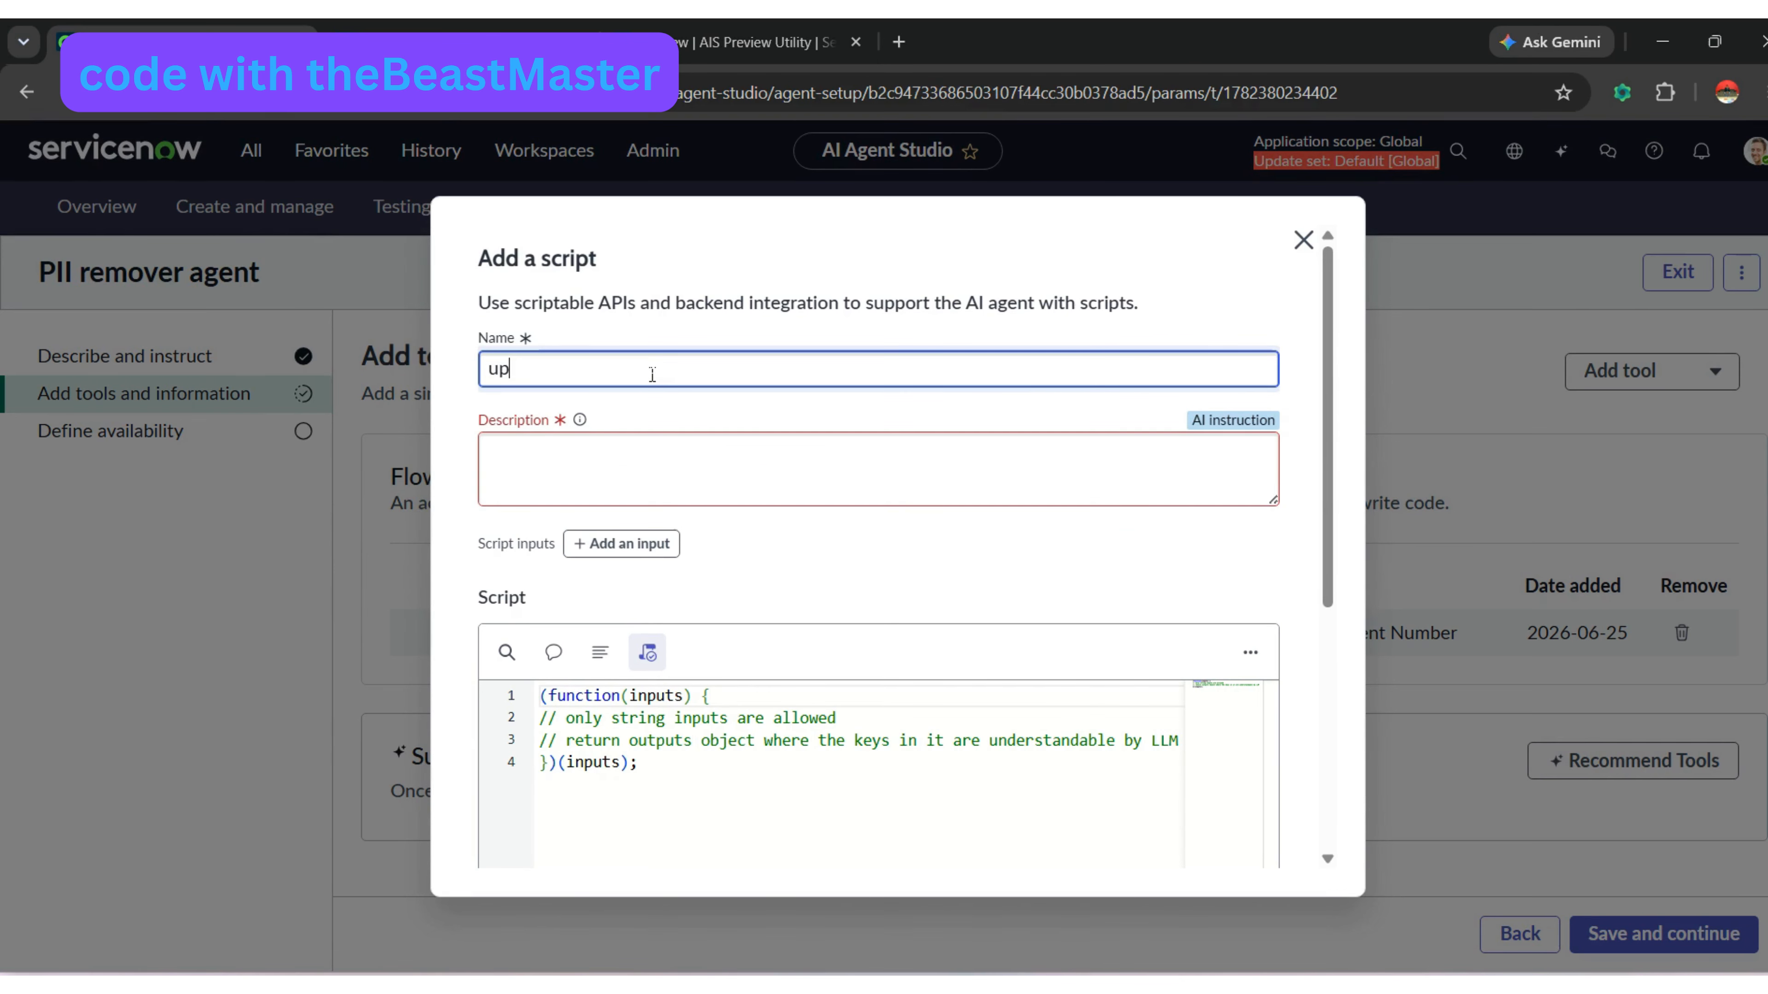
{"action": "type", "text": "ate inc"}
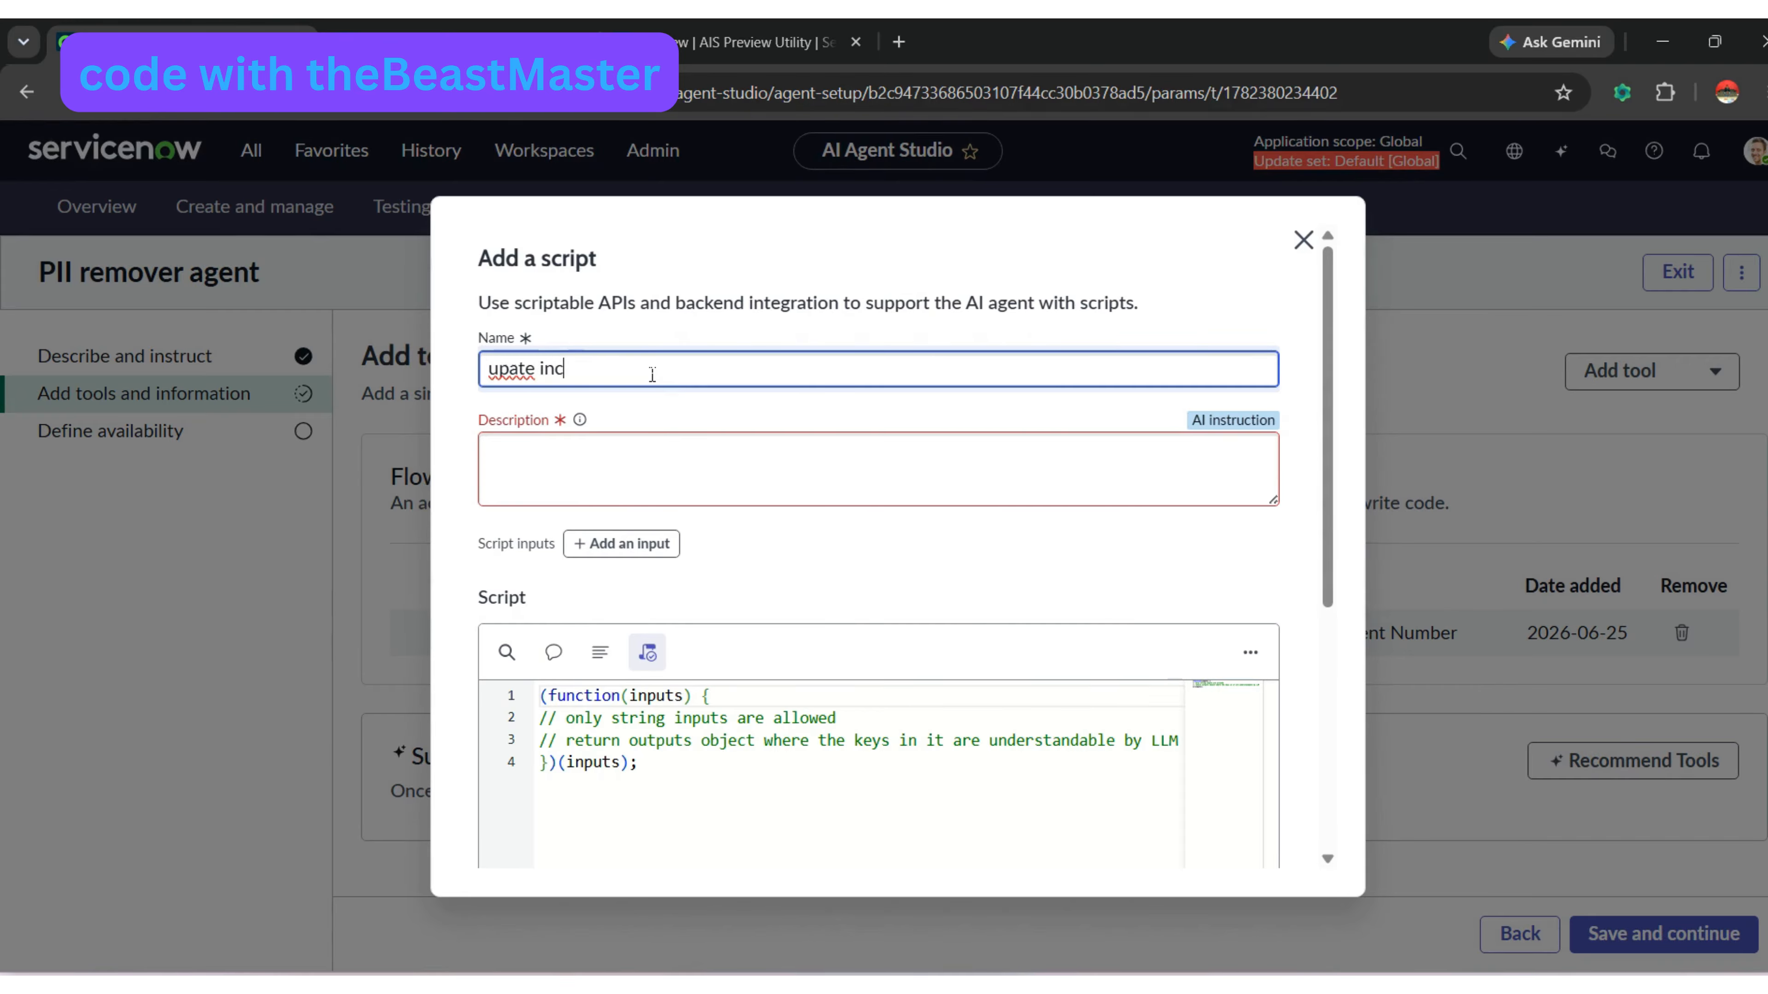
{"action": "key", "text": "Left"}
{"action": "key", "text": "Left"}
{"action": "key", "text": "Left"}
{"action": "key", "text": "Left"}
{"action": "key", "text": "Left"}
{"action": "key", "text": "Left"}
{"action": "key", "text": "Left"}
{"action": "type", "text": "date inc des"}
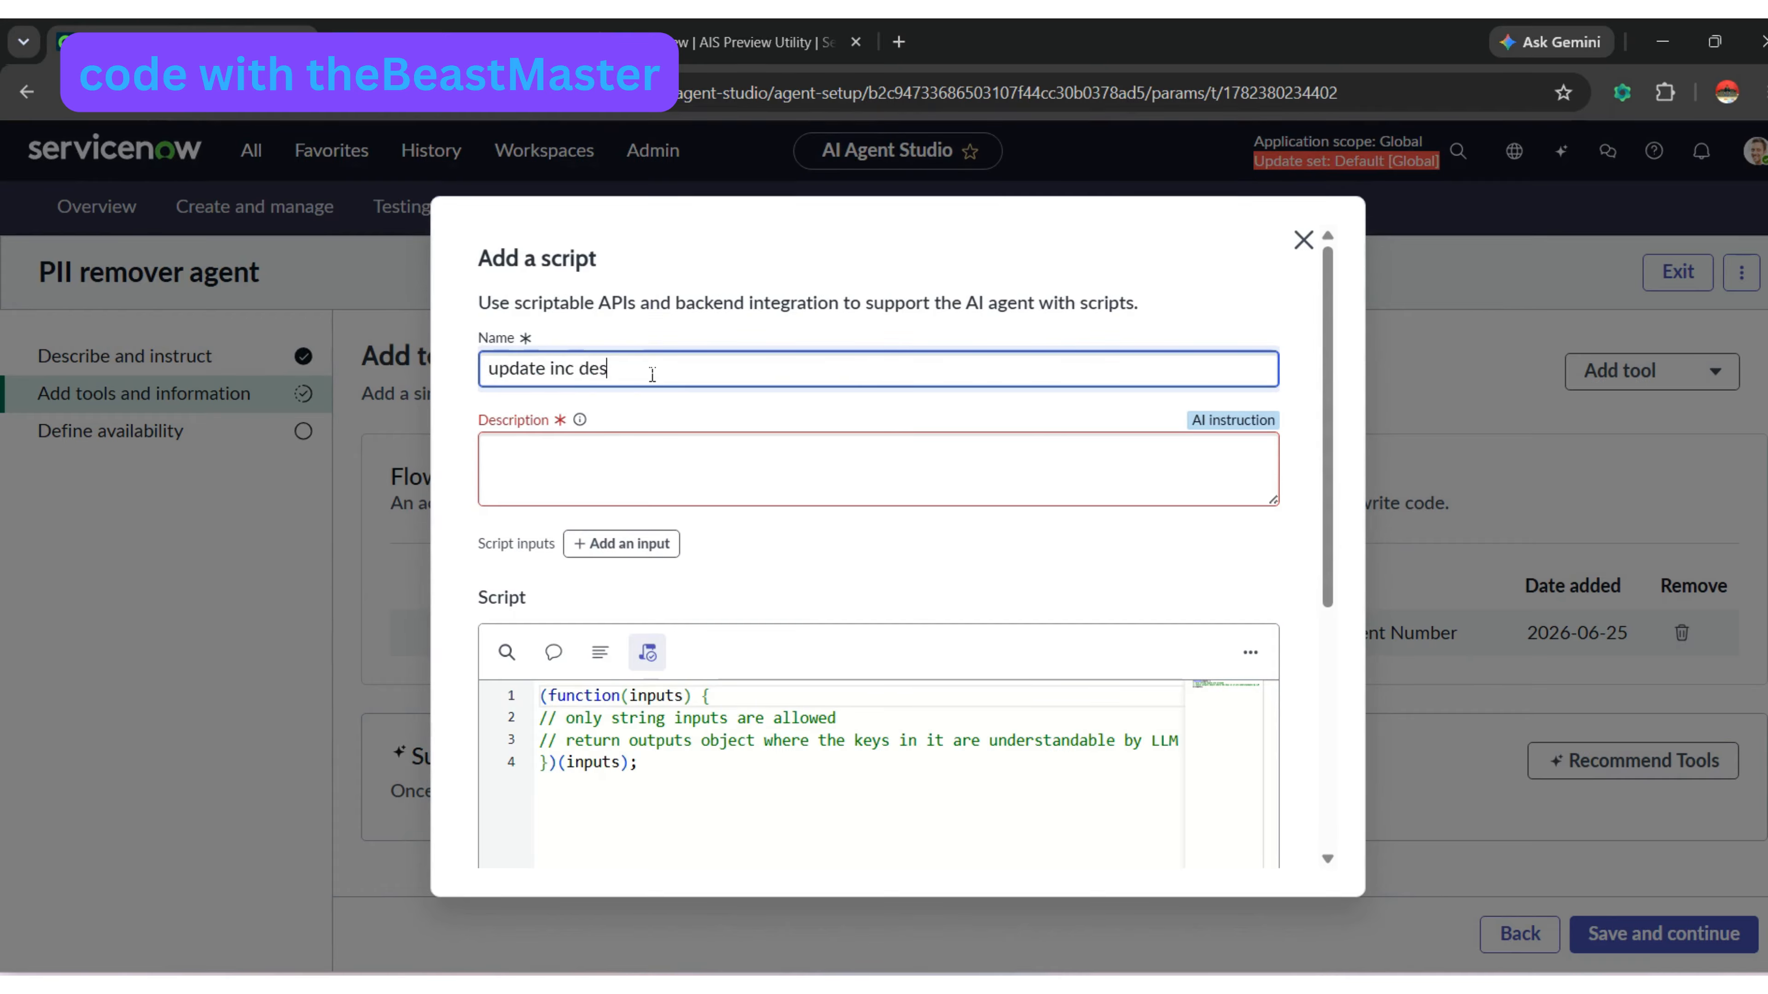
{"action": "type", "text": "cription"}
{"action": "left_click", "coordinate": [655, 457]}
{"action": "type", "text": "Update the Description of the incident based on the incident number"}
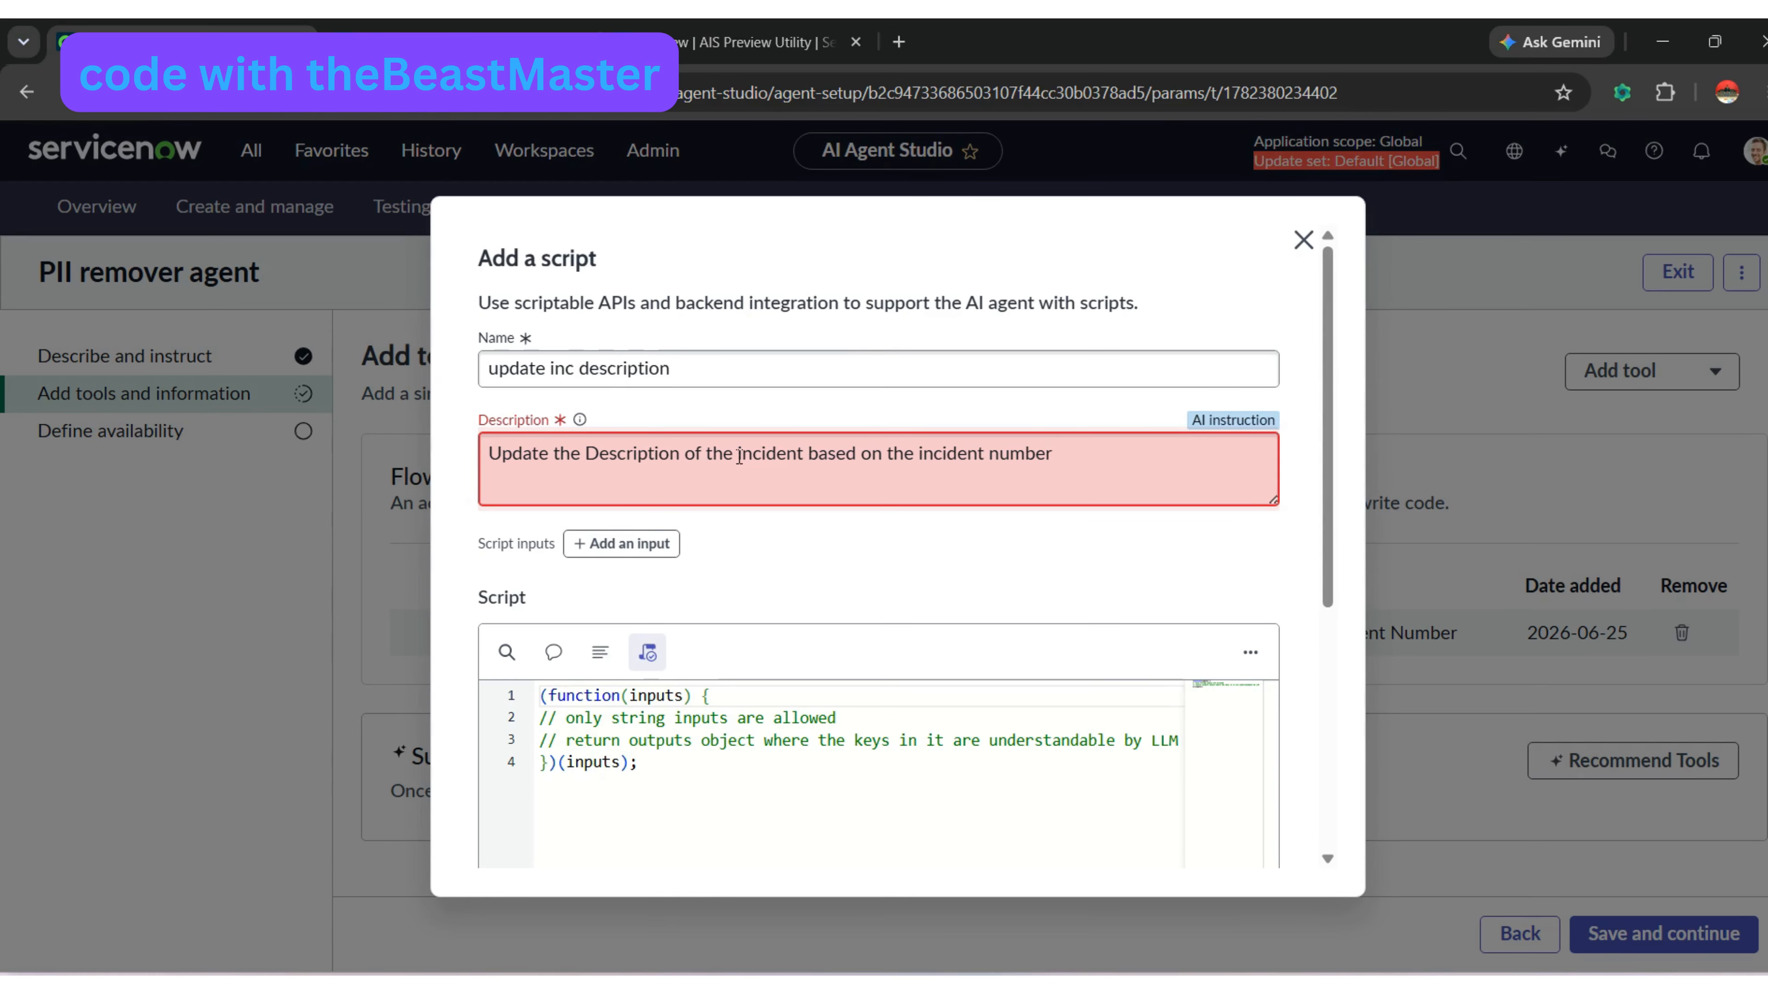
{"action": "left_click", "coordinate": [1296, 493]}
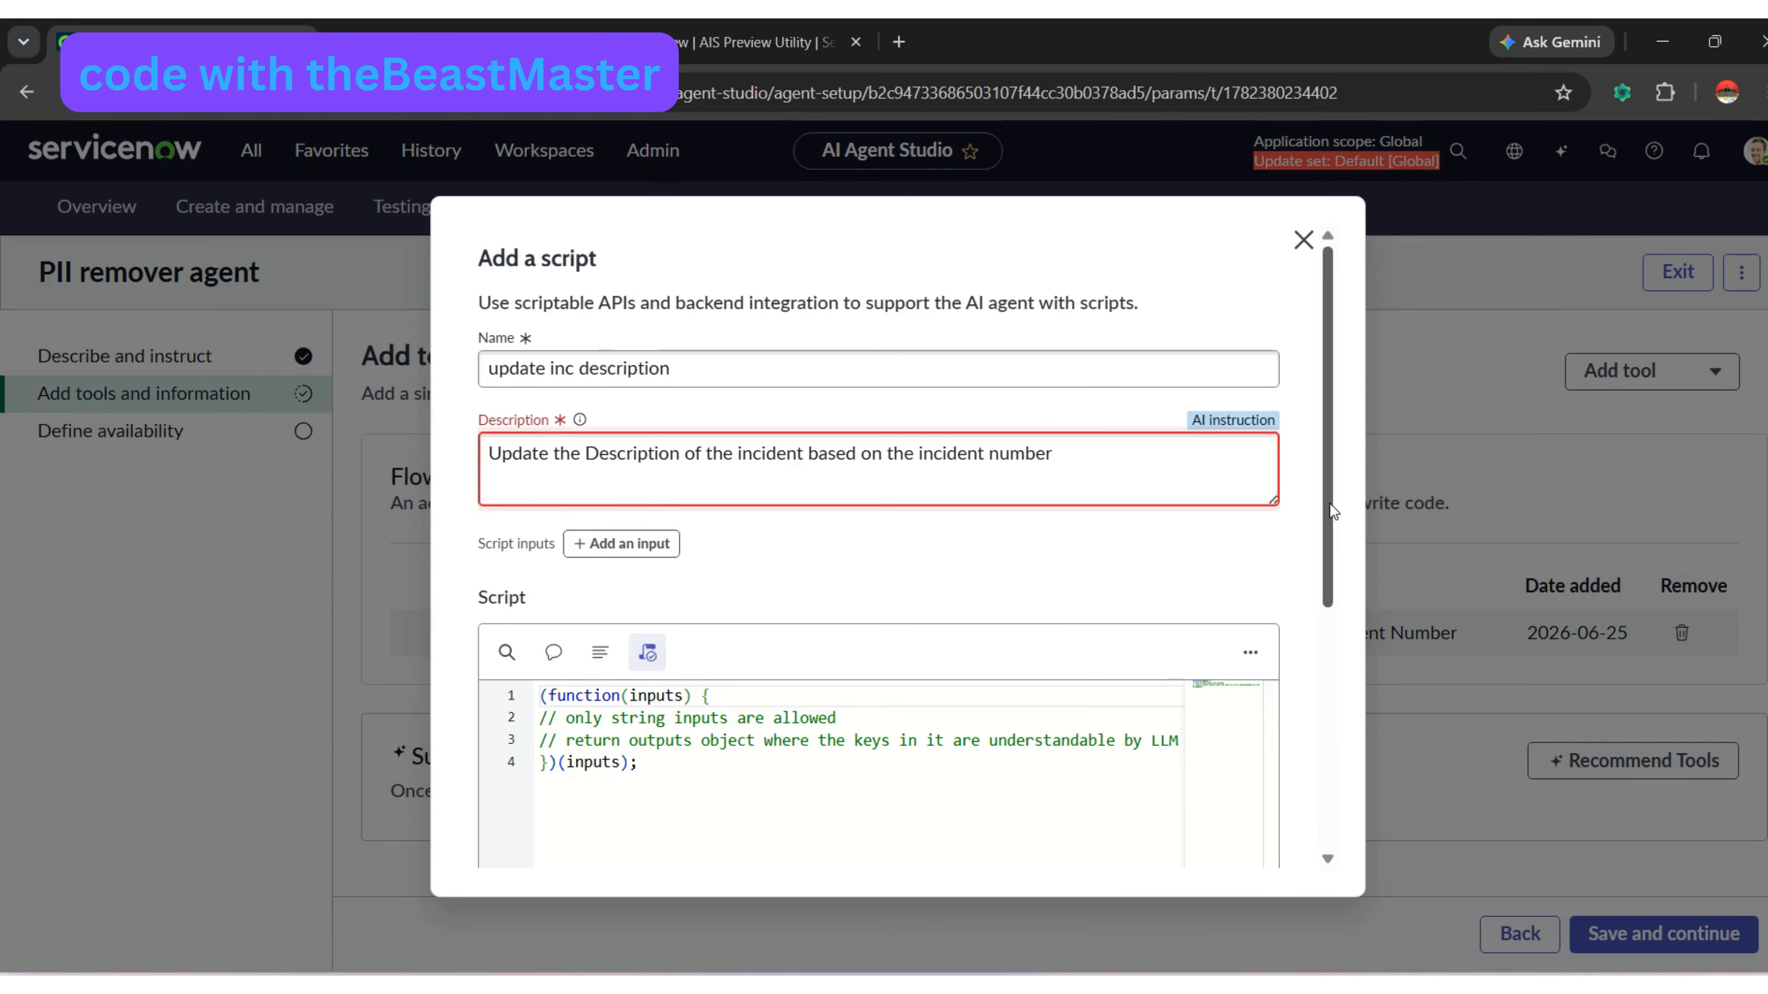
- Add a script input named "number" with the description "Incident number"
{"action": "scroll", "coordinate": [1330, 503], "scroll_direction": "down", "scroll_amount": 1}
{"action": "scroll", "coordinate": [1331, 541], "scroll_direction": "down", "scroll_amount": 2}
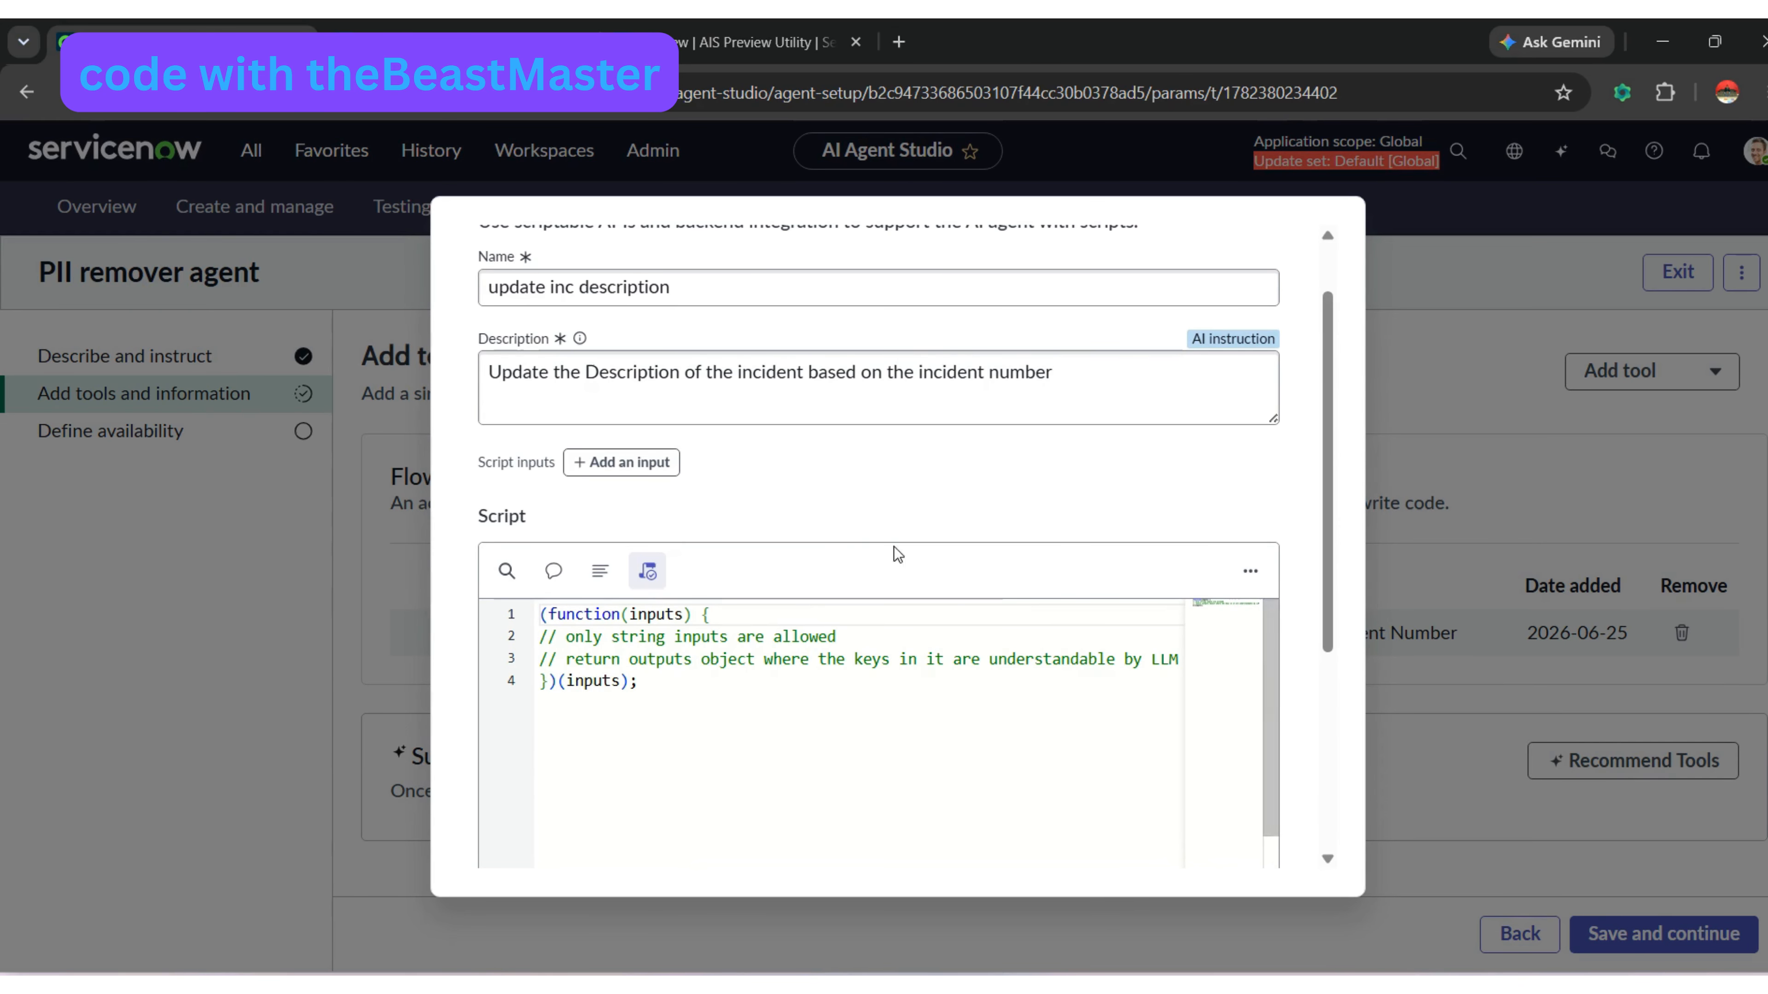
{"action": "left_click", "coordinate": [623, 463]}
{"action": "left_click", "coordinate": [630, 531]}
{"action": "type", "text": "number"}
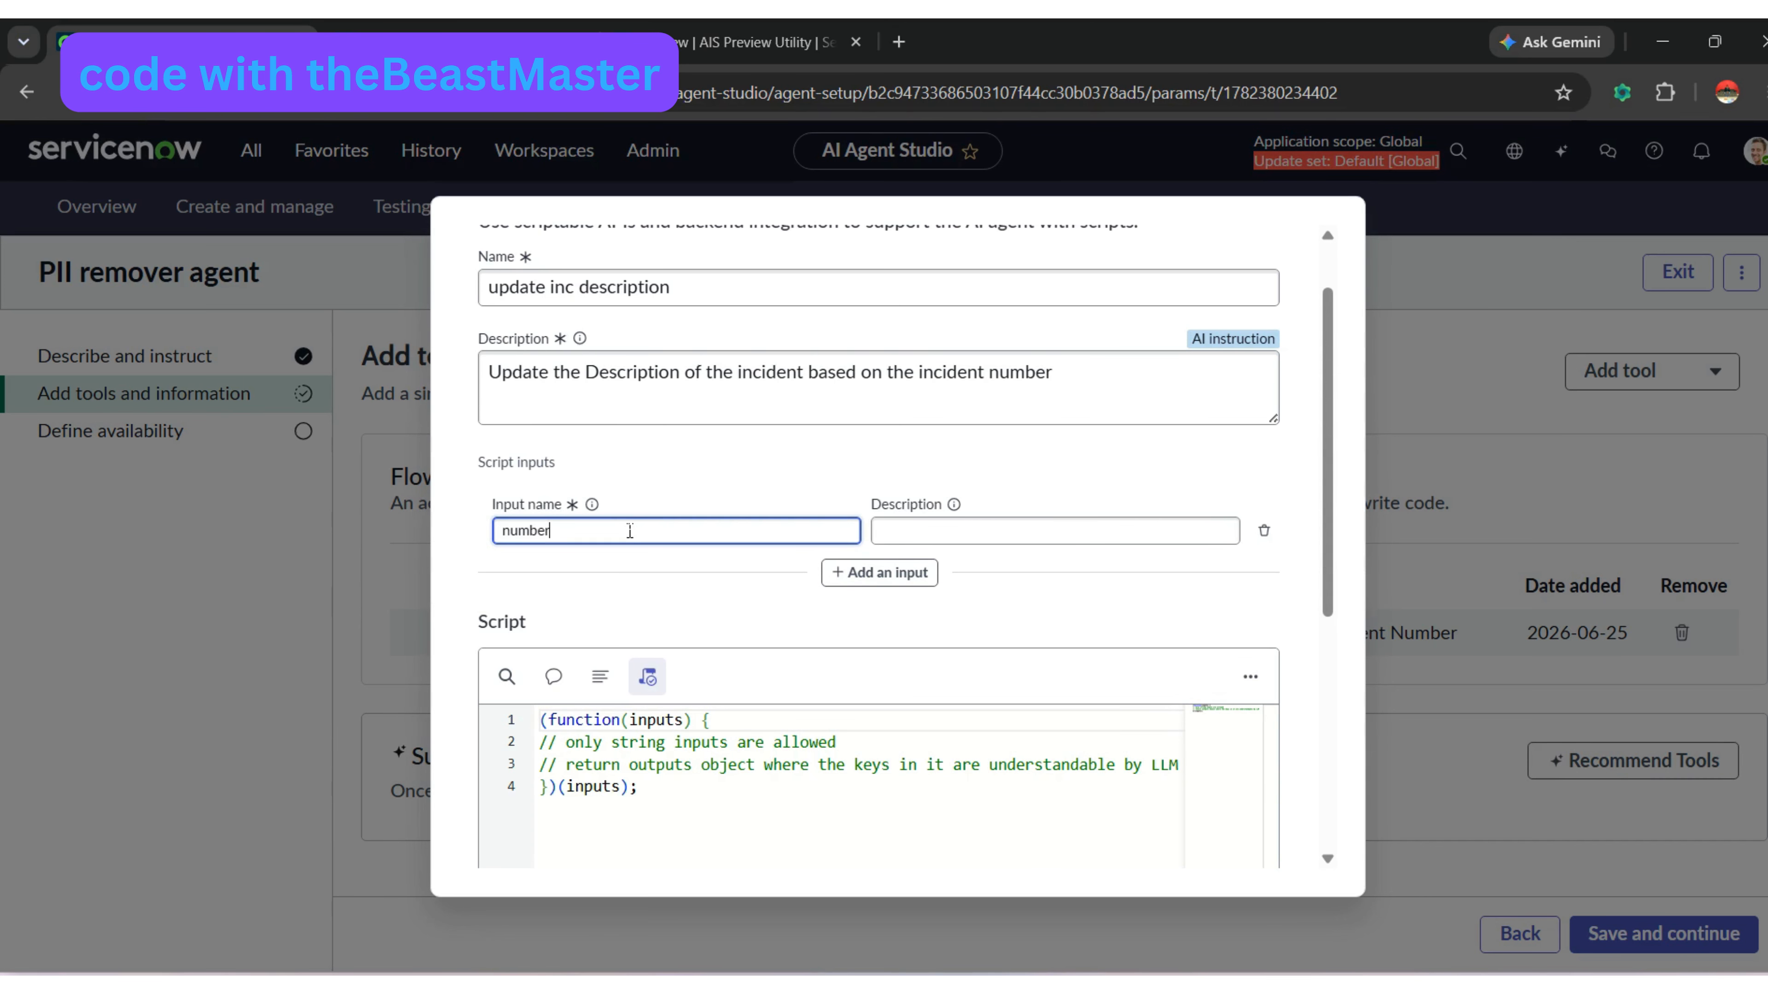
{"action": "key", "text": "Tab"}
{"action": "type", "text": "Incident "}
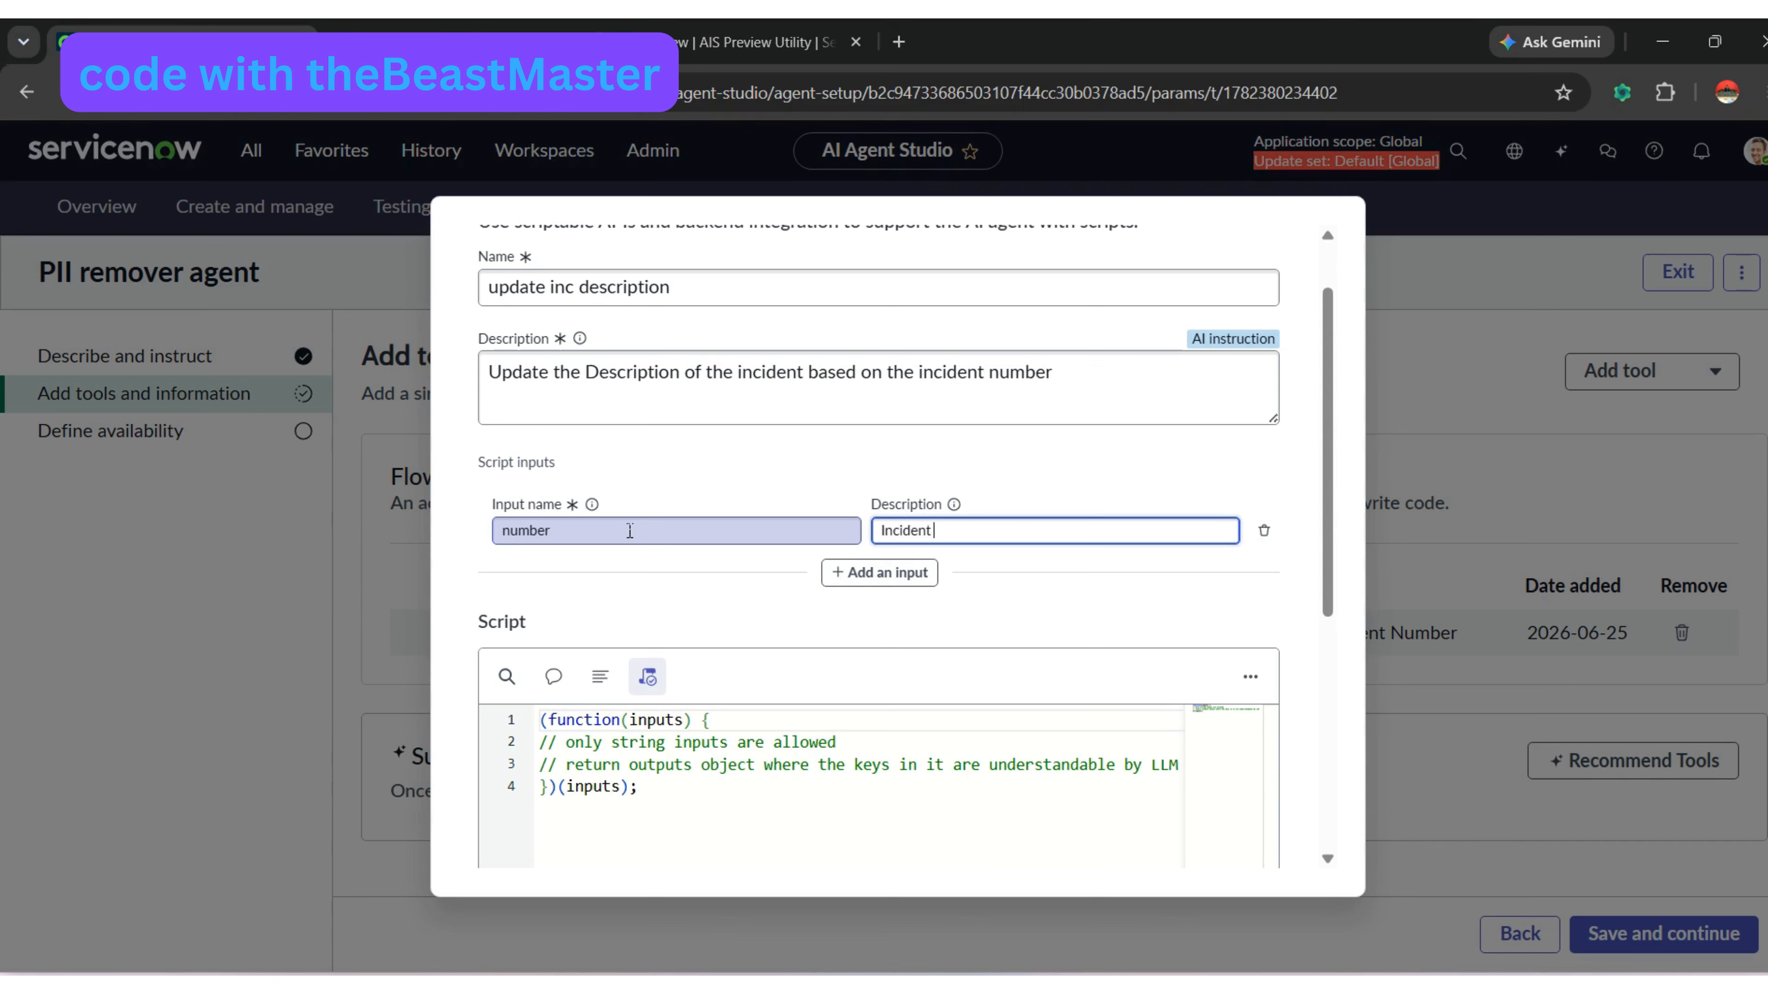
{"action": "type", "text": "number"}
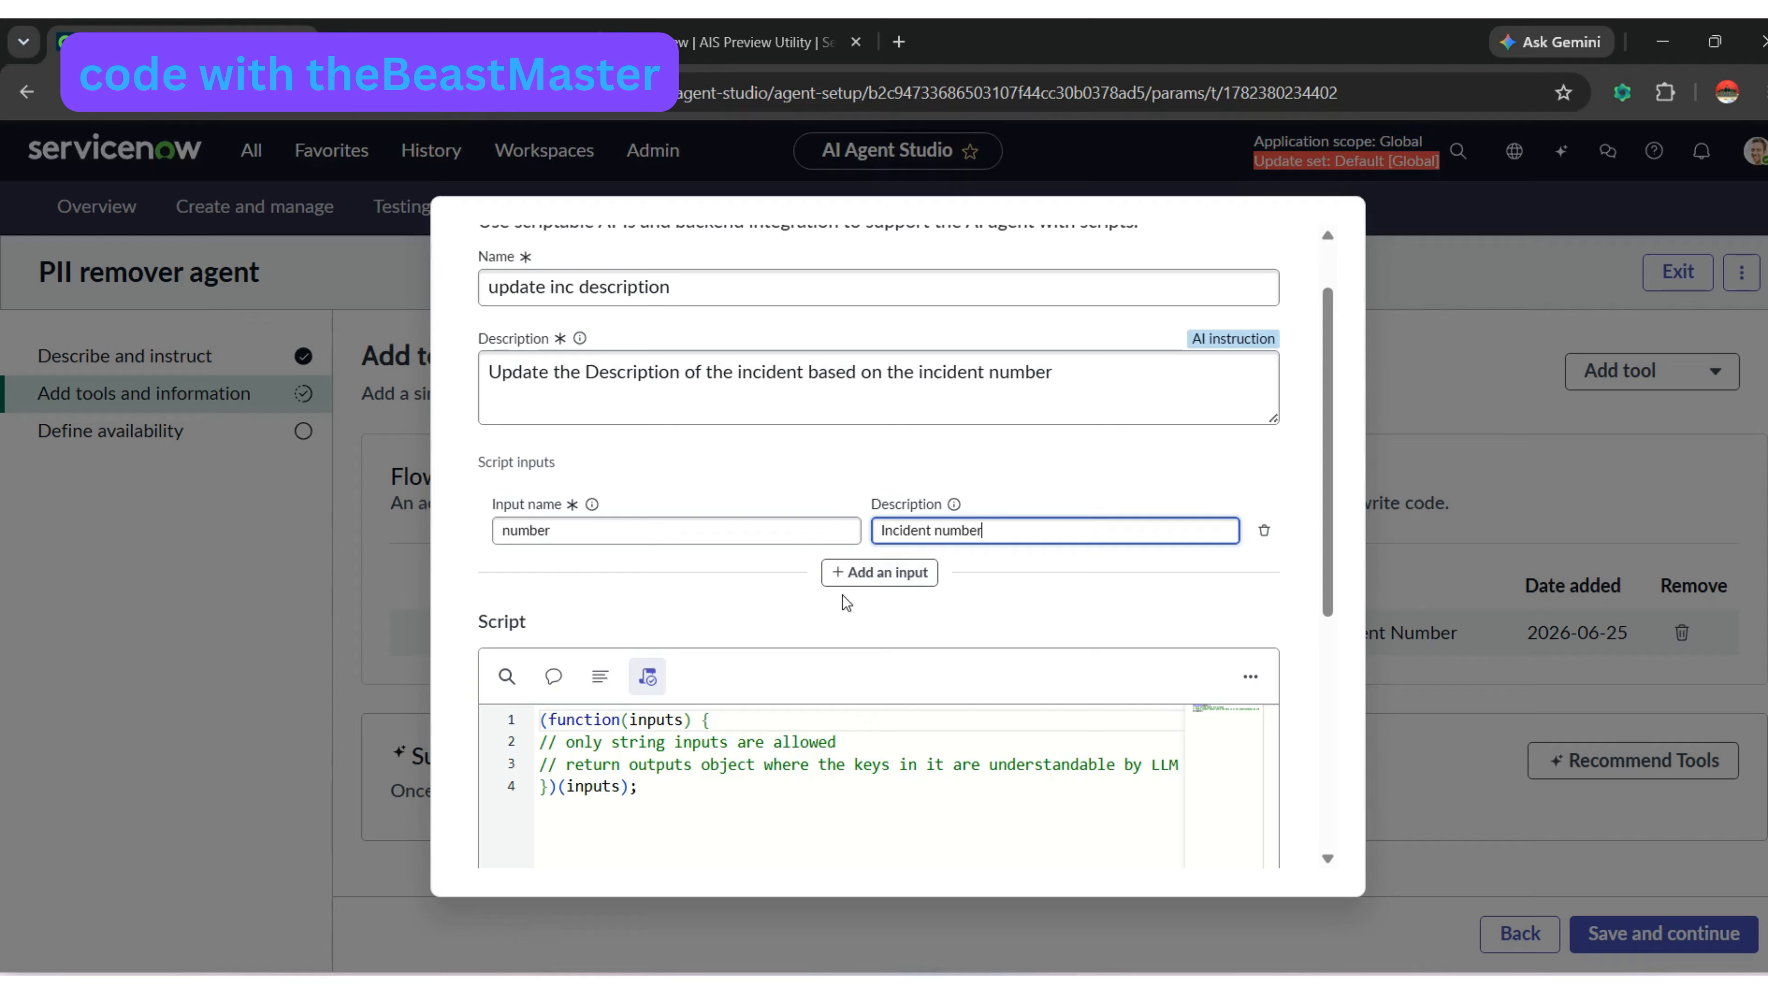
- Add a second script input named "description" with the description "Incident description"
{"action": "left_click", "coordinate": [844, 573]}
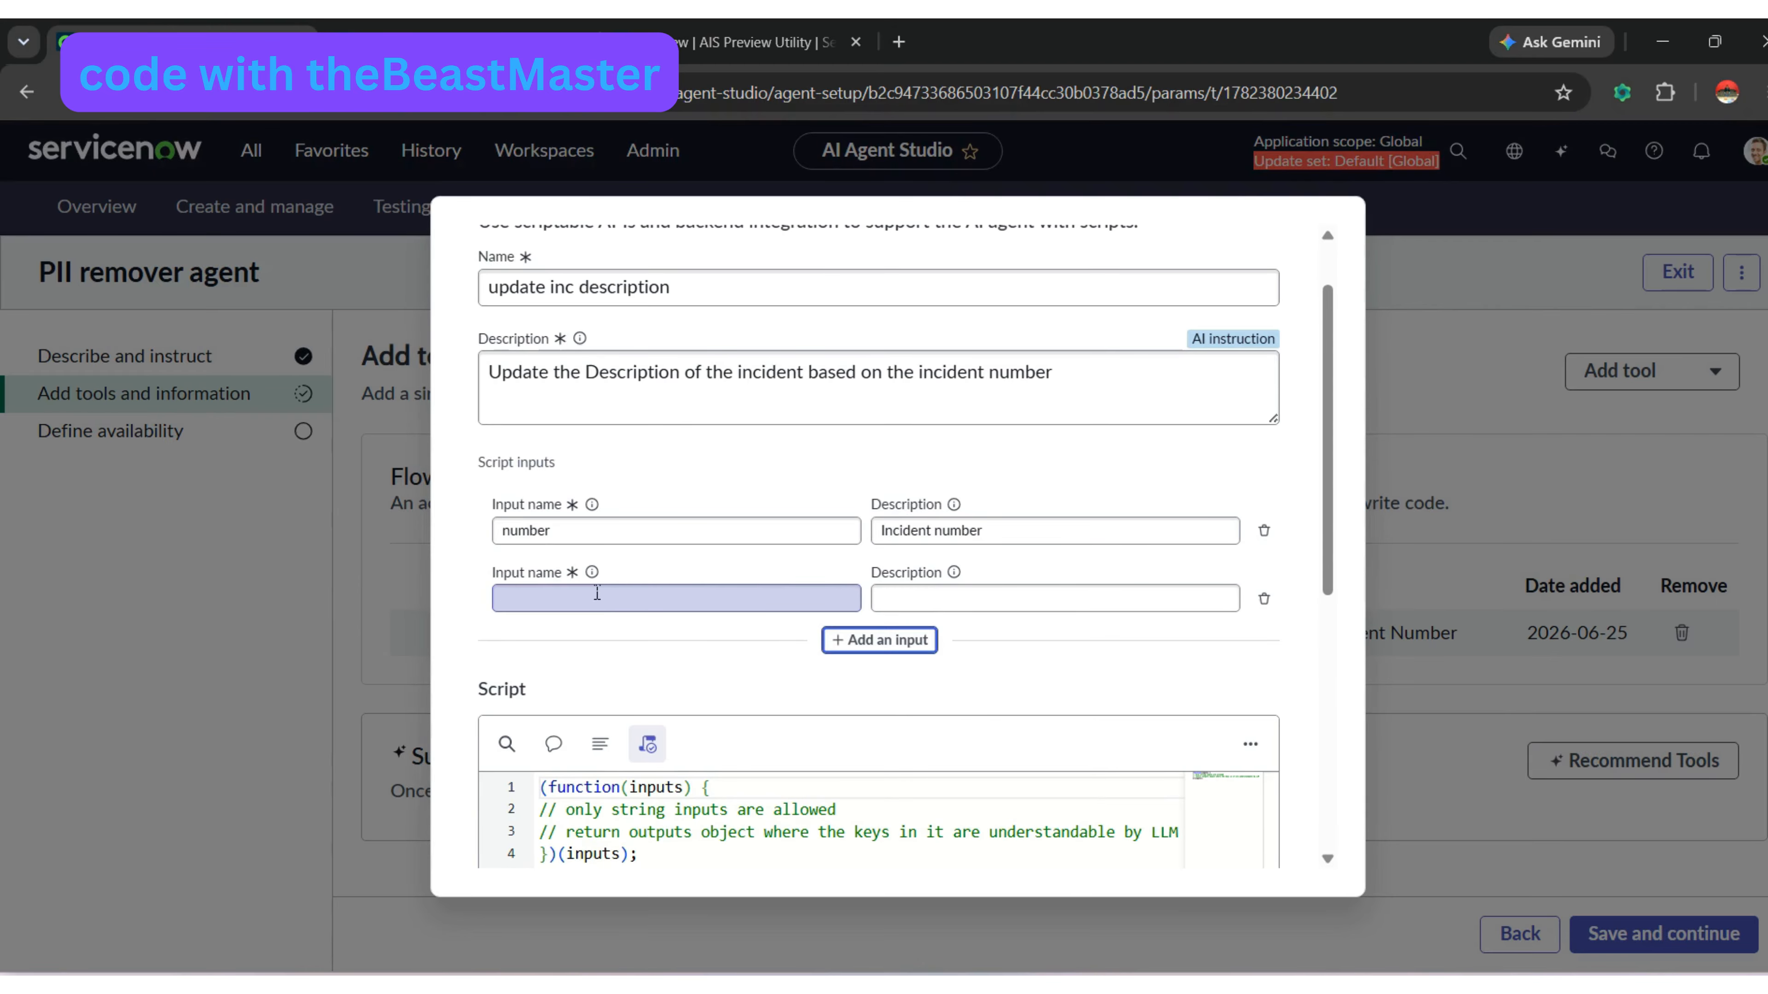
{"action": "left_click", "coordinate": [597, 593]}
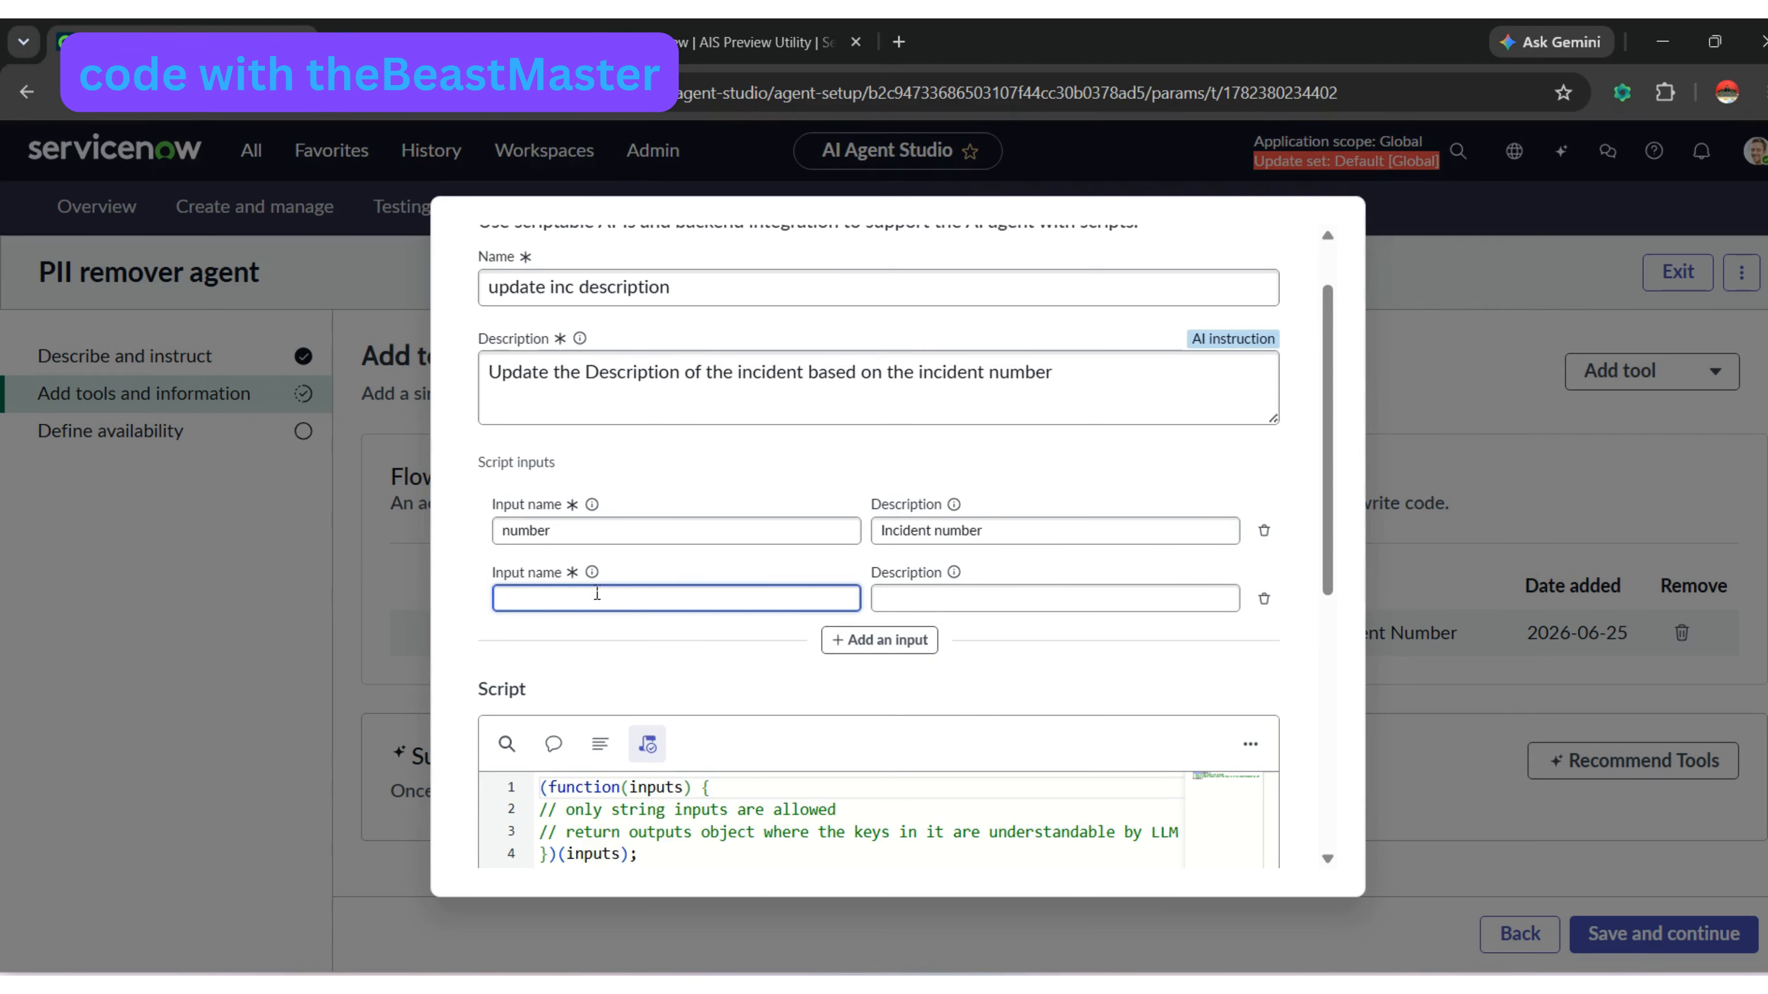
{"action": "type", "text": "description"}
{"action": "key", "text": "Tab"}
{"action": "key", "text": "Tab"}
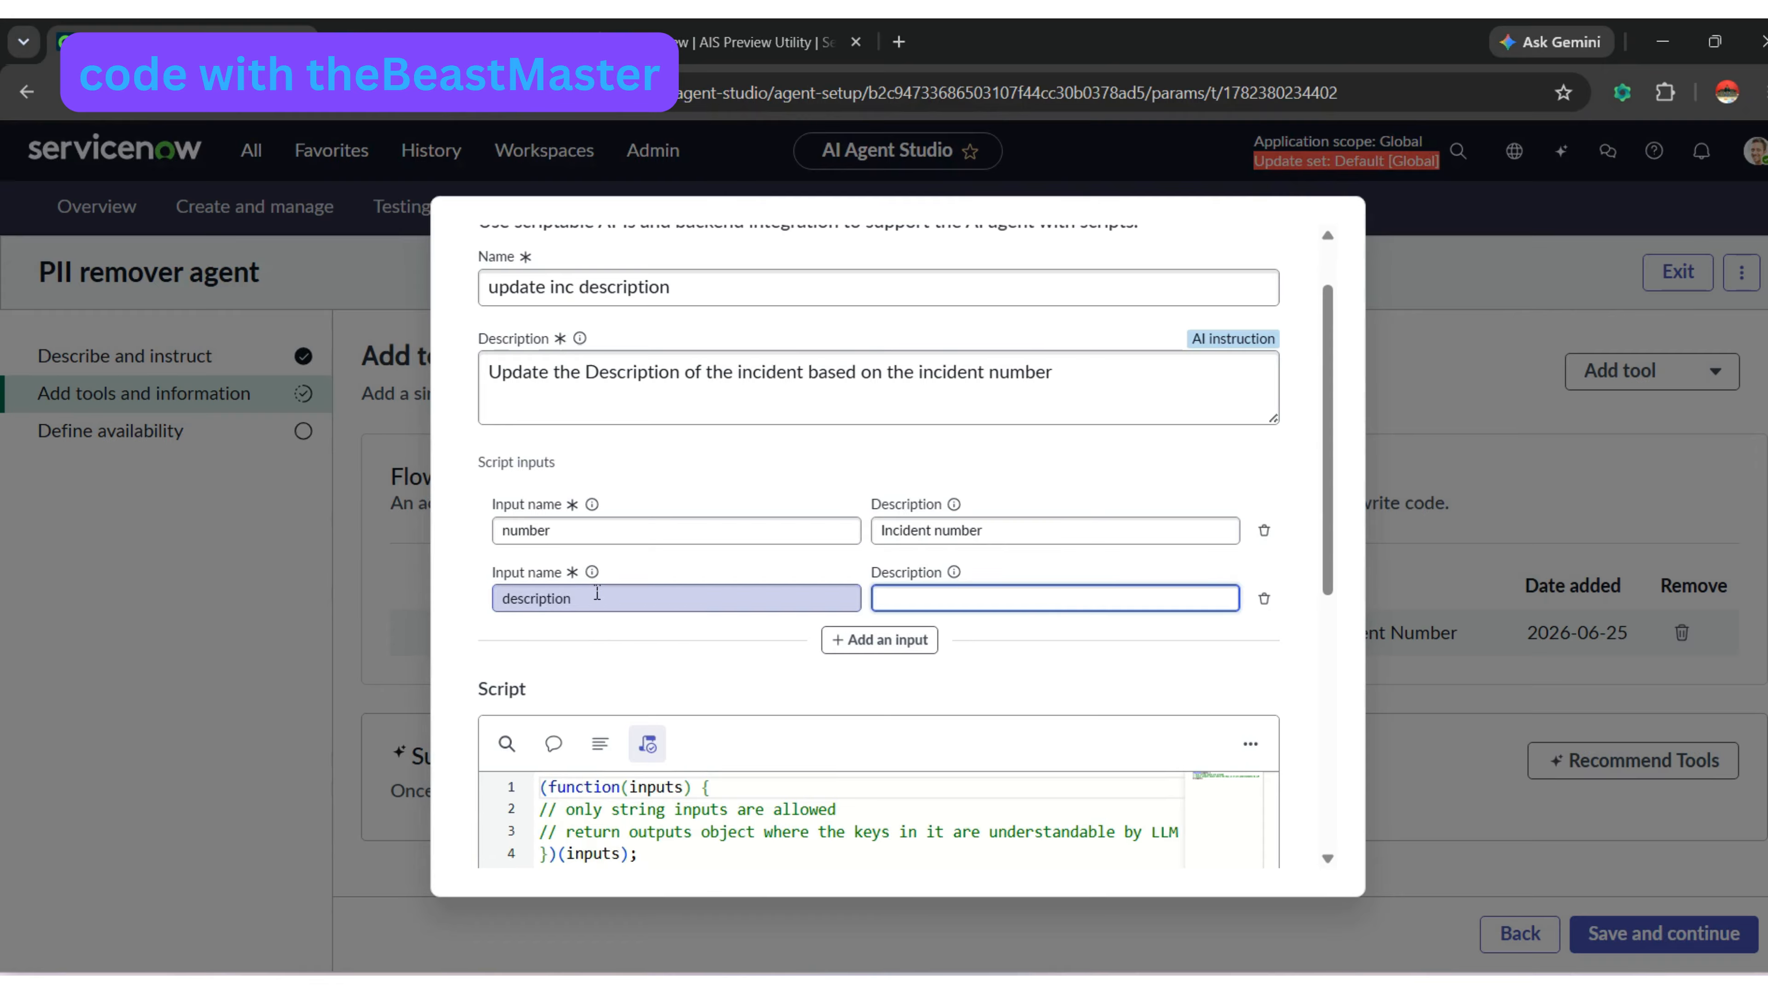
{"action": "type", "text": "Incident description"}
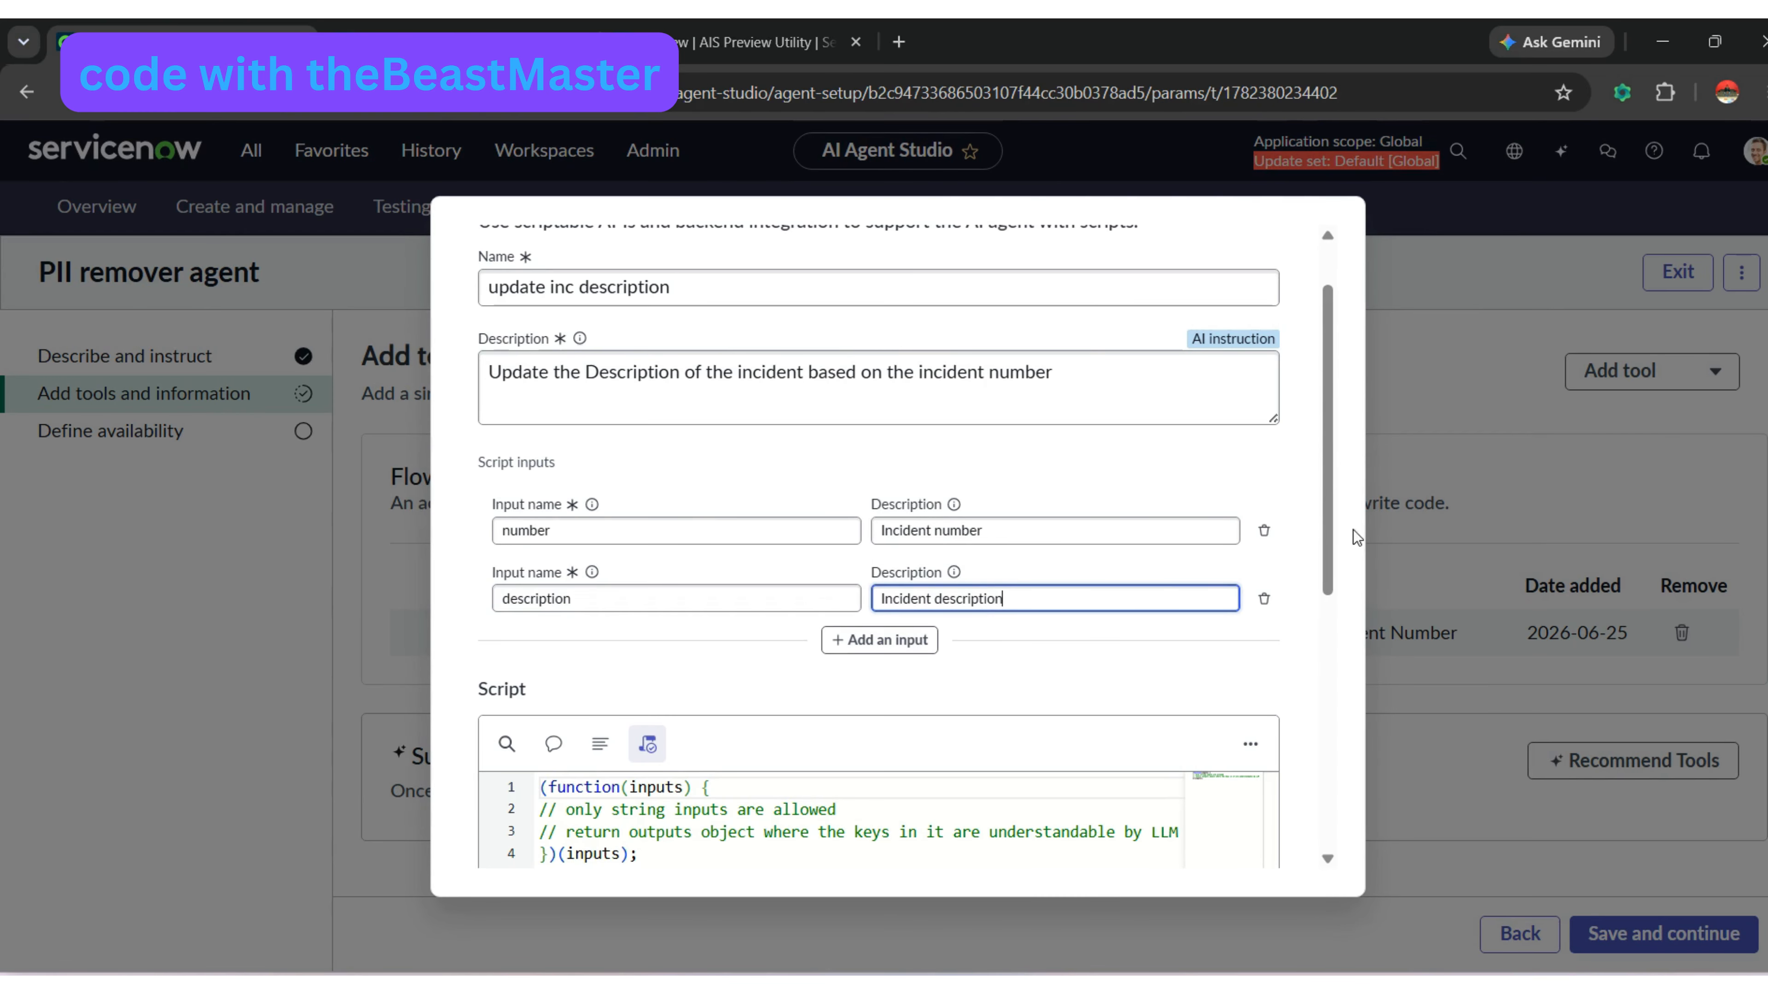
- Fill in the script so it finds the incident by inputs.number, updates its description from inputs.description, and returns messages for failure cases
{"action": "left_click_drag", "start_coordinate": [1330, 546], "coordinate": [1330, 644]}
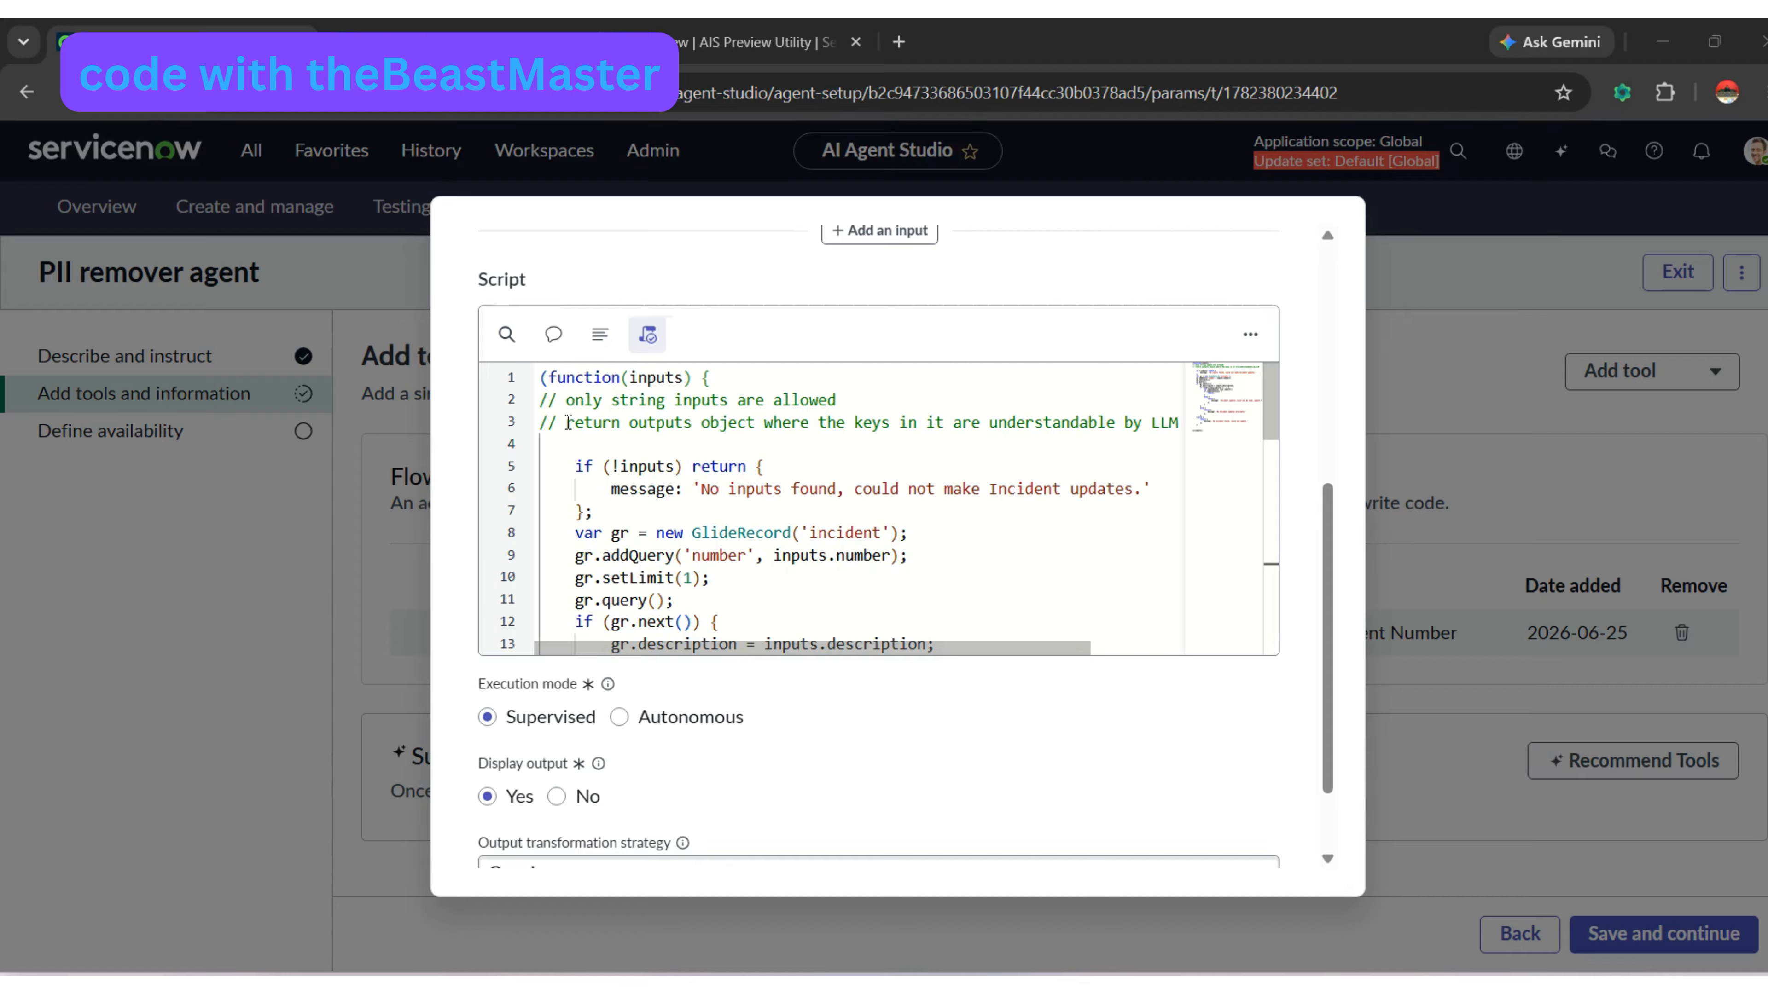
- Review the script's input check, incident query, description update and returned failure messages through to its end
{"action": "left_click", "coordinate": [568, 423]}
{"action": "left_click_drag", "start_coordinate": [570, 423], "coordinate": [639, 423]}
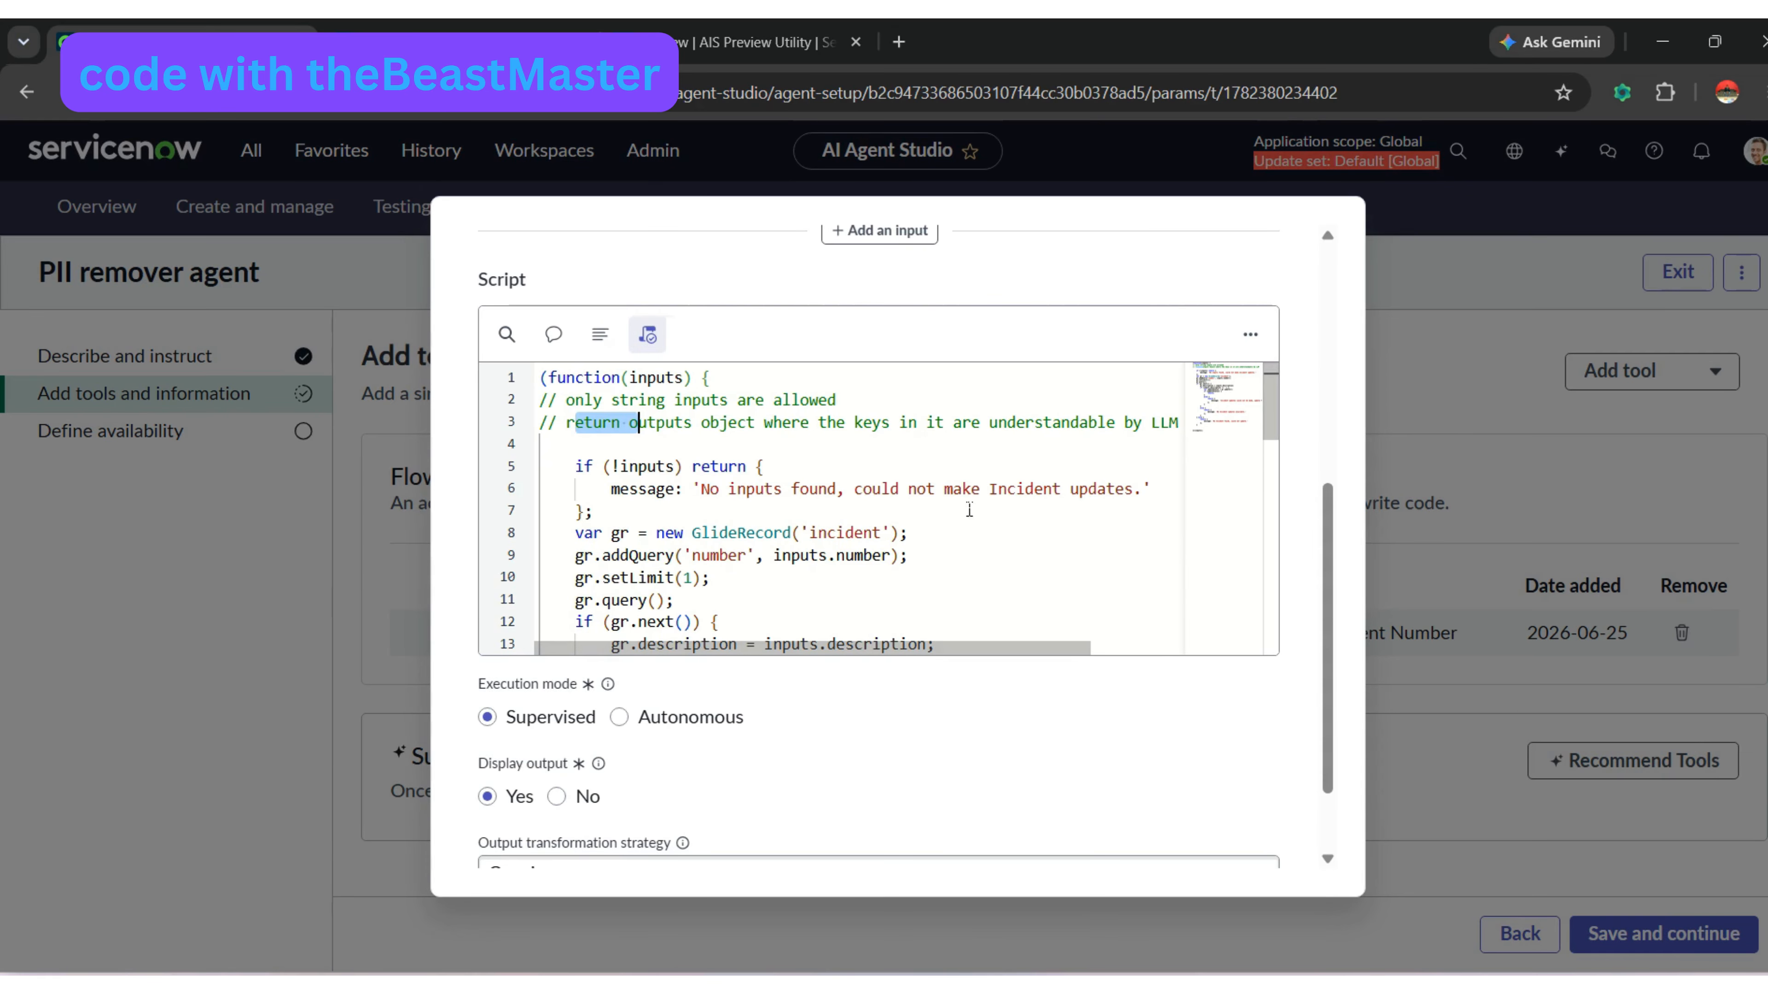
{"action": "left_click", "coordinate": [968, 511]}
{"action": "double_click", "coordinate": [635, 466]}
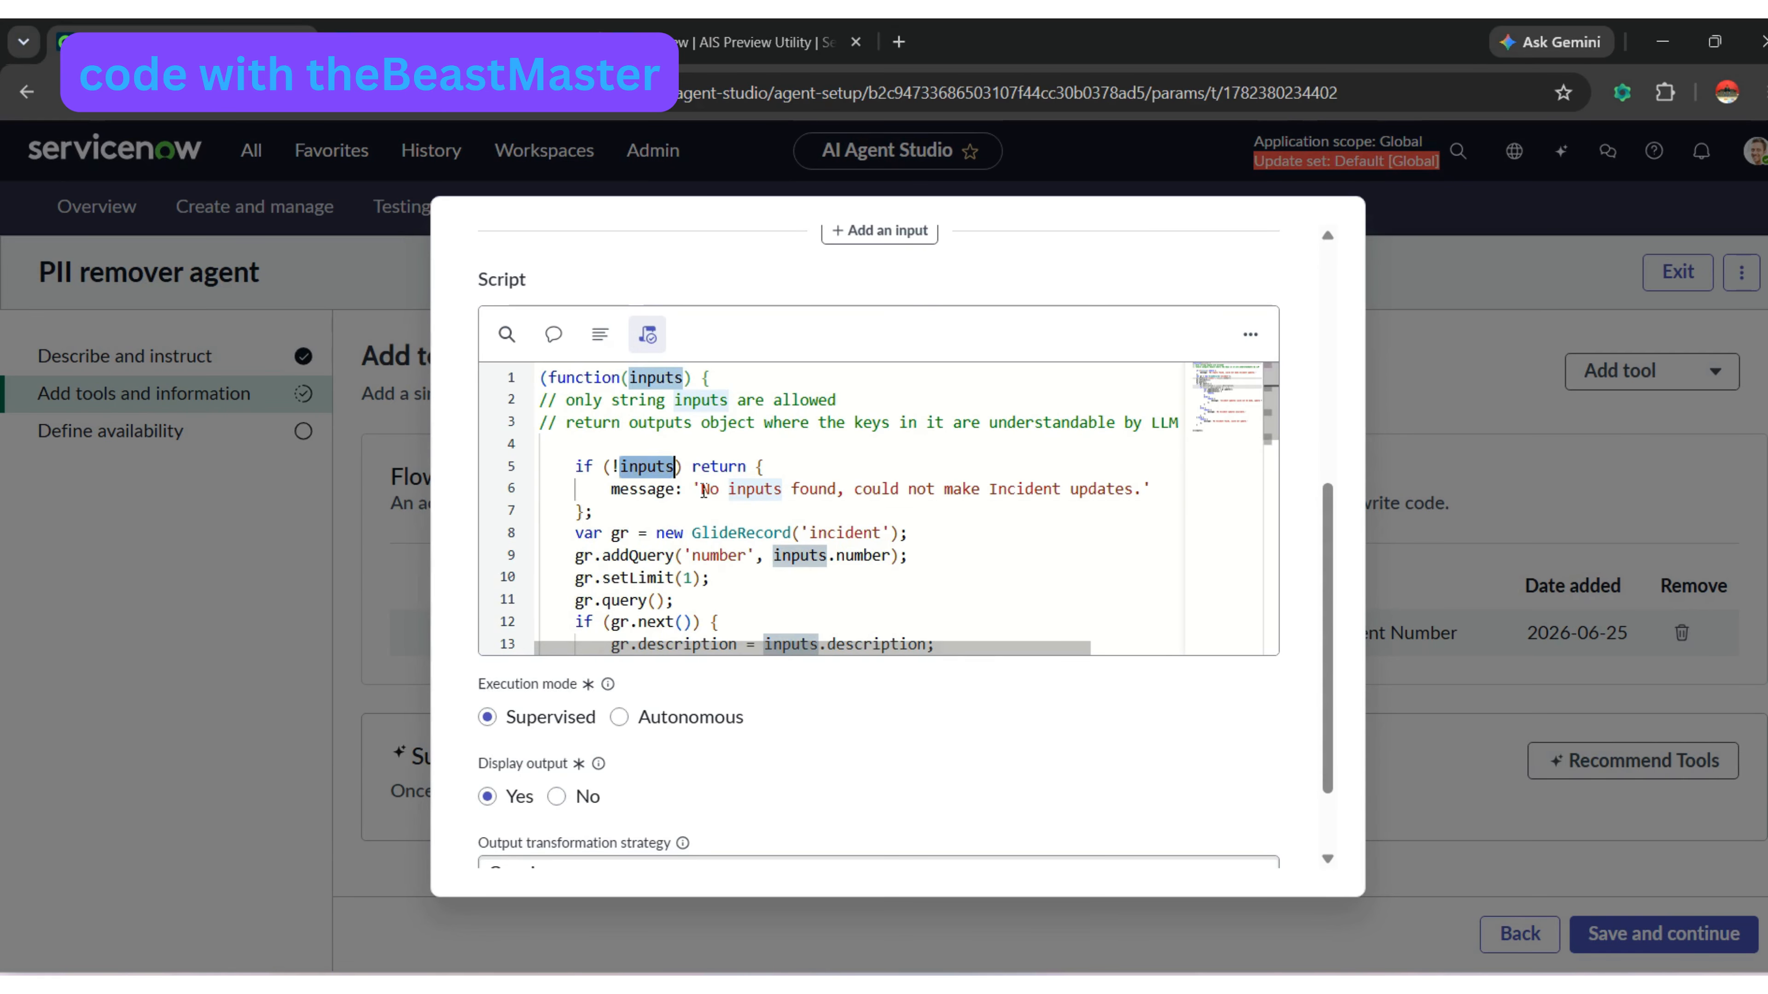
{"action": "double_click", "coordinate": [641, 490]}
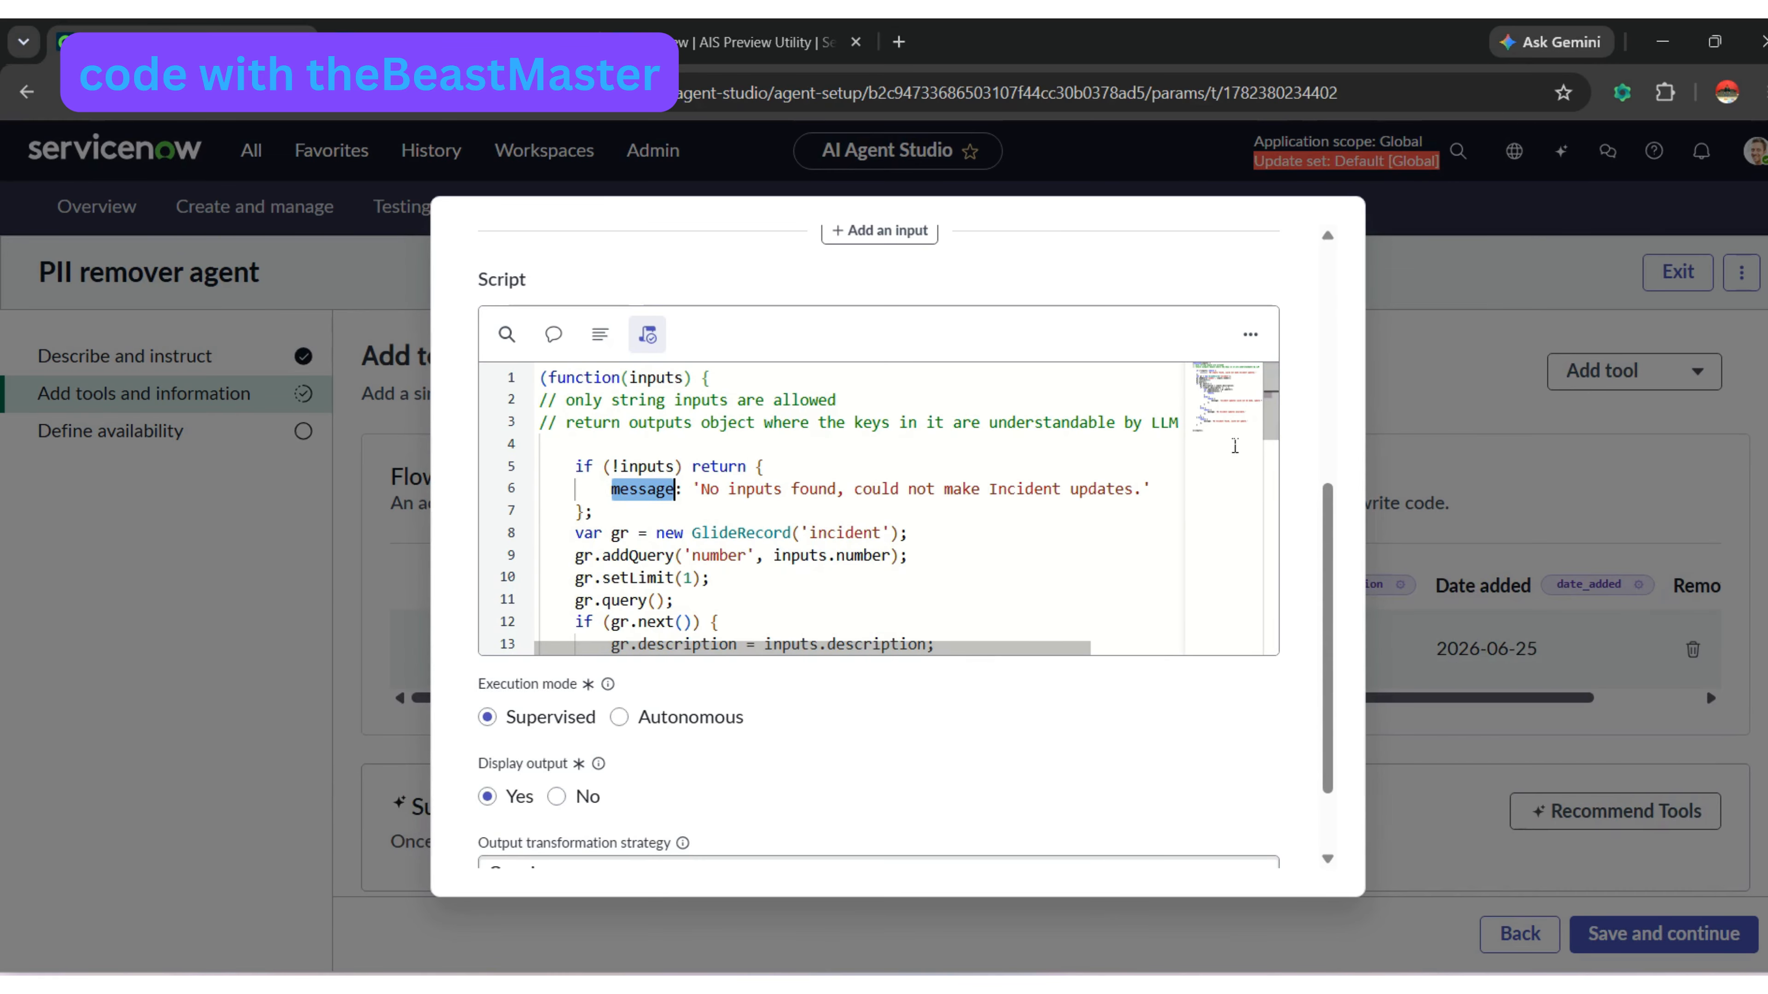
{"action": "left_click_drag", "start_coordinate": [1270, 419], "coordinate": [1270, 460]}
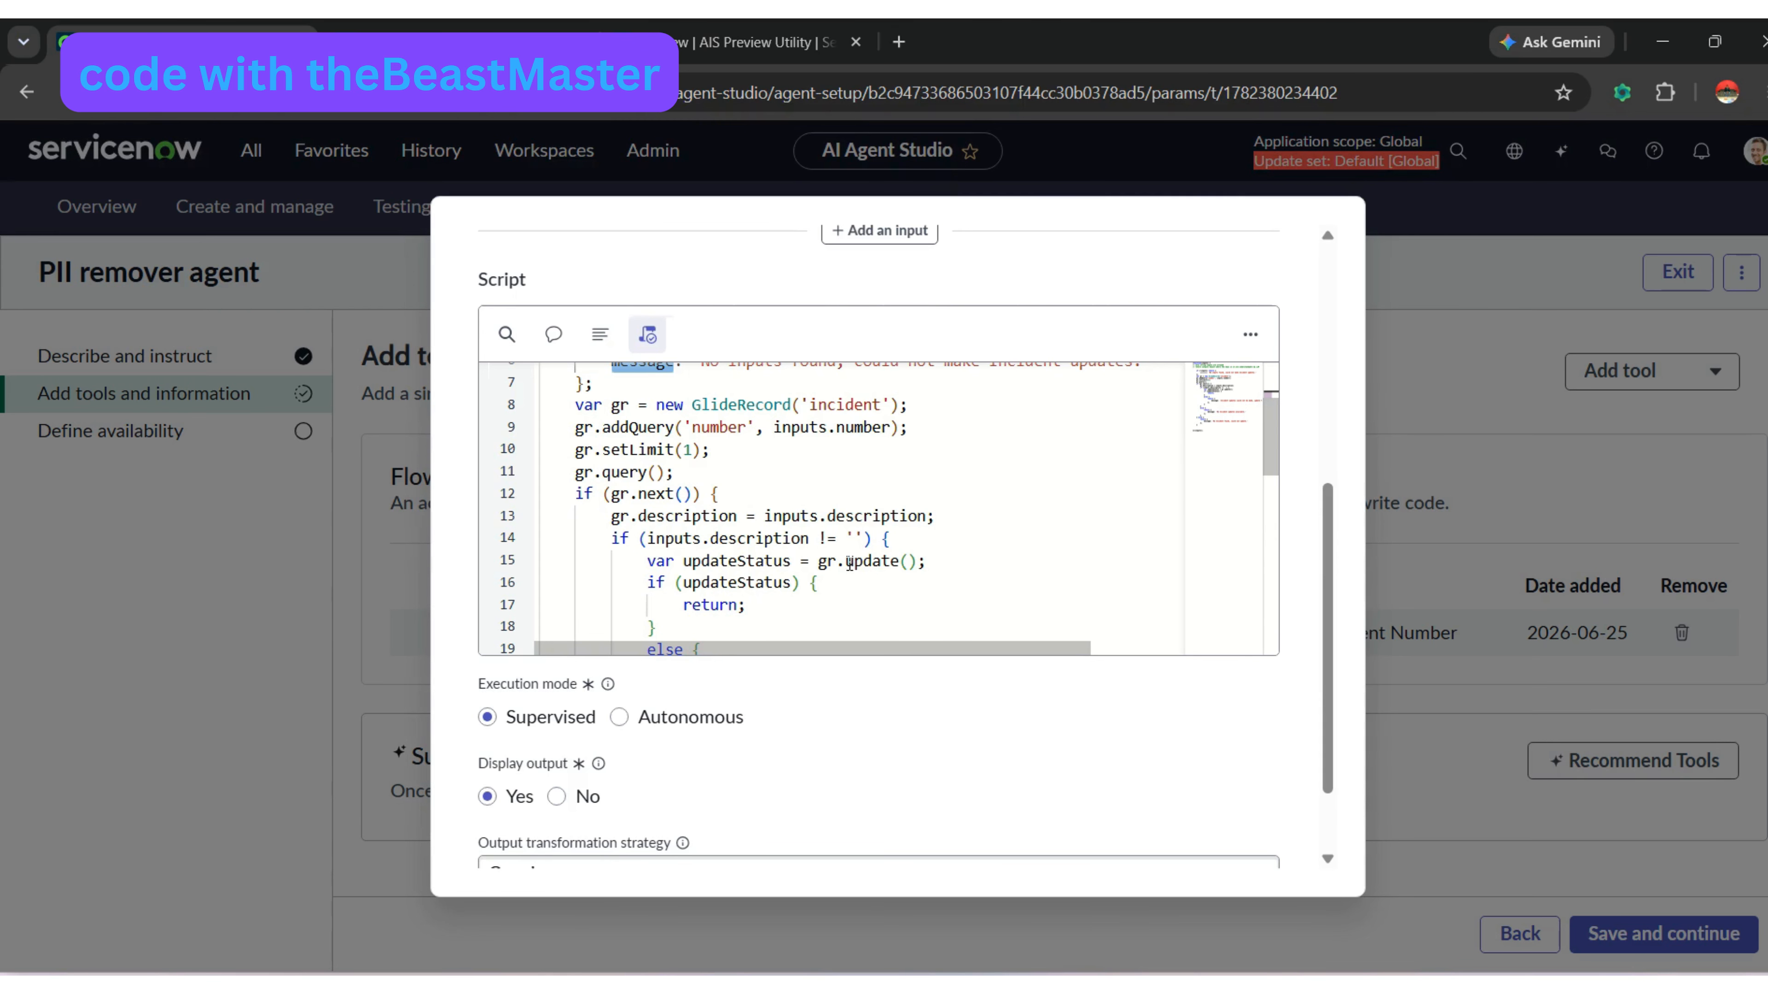
{"action": "scroll", "coordinate": [1269, 472], "scroll_direction": "down", "scroll_amount": 3}
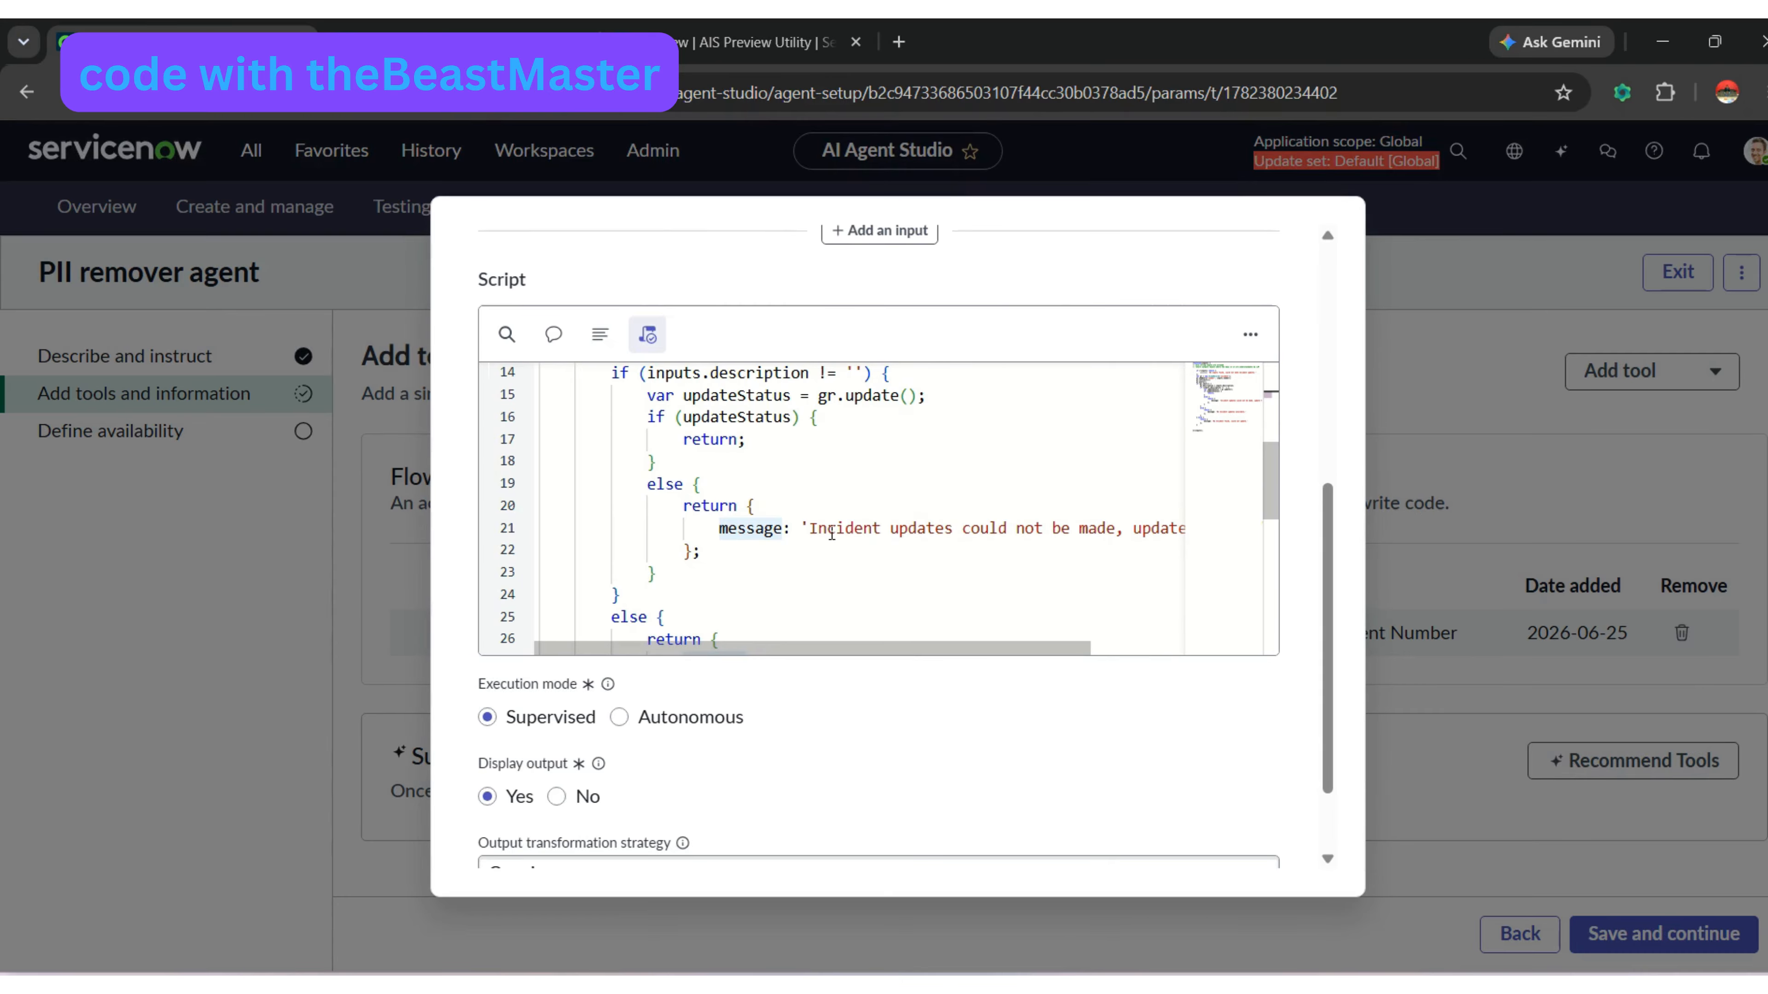
{"action": "left_click_drag", "start_coordinate": [836, 529], "coordinate": [937, 528]}
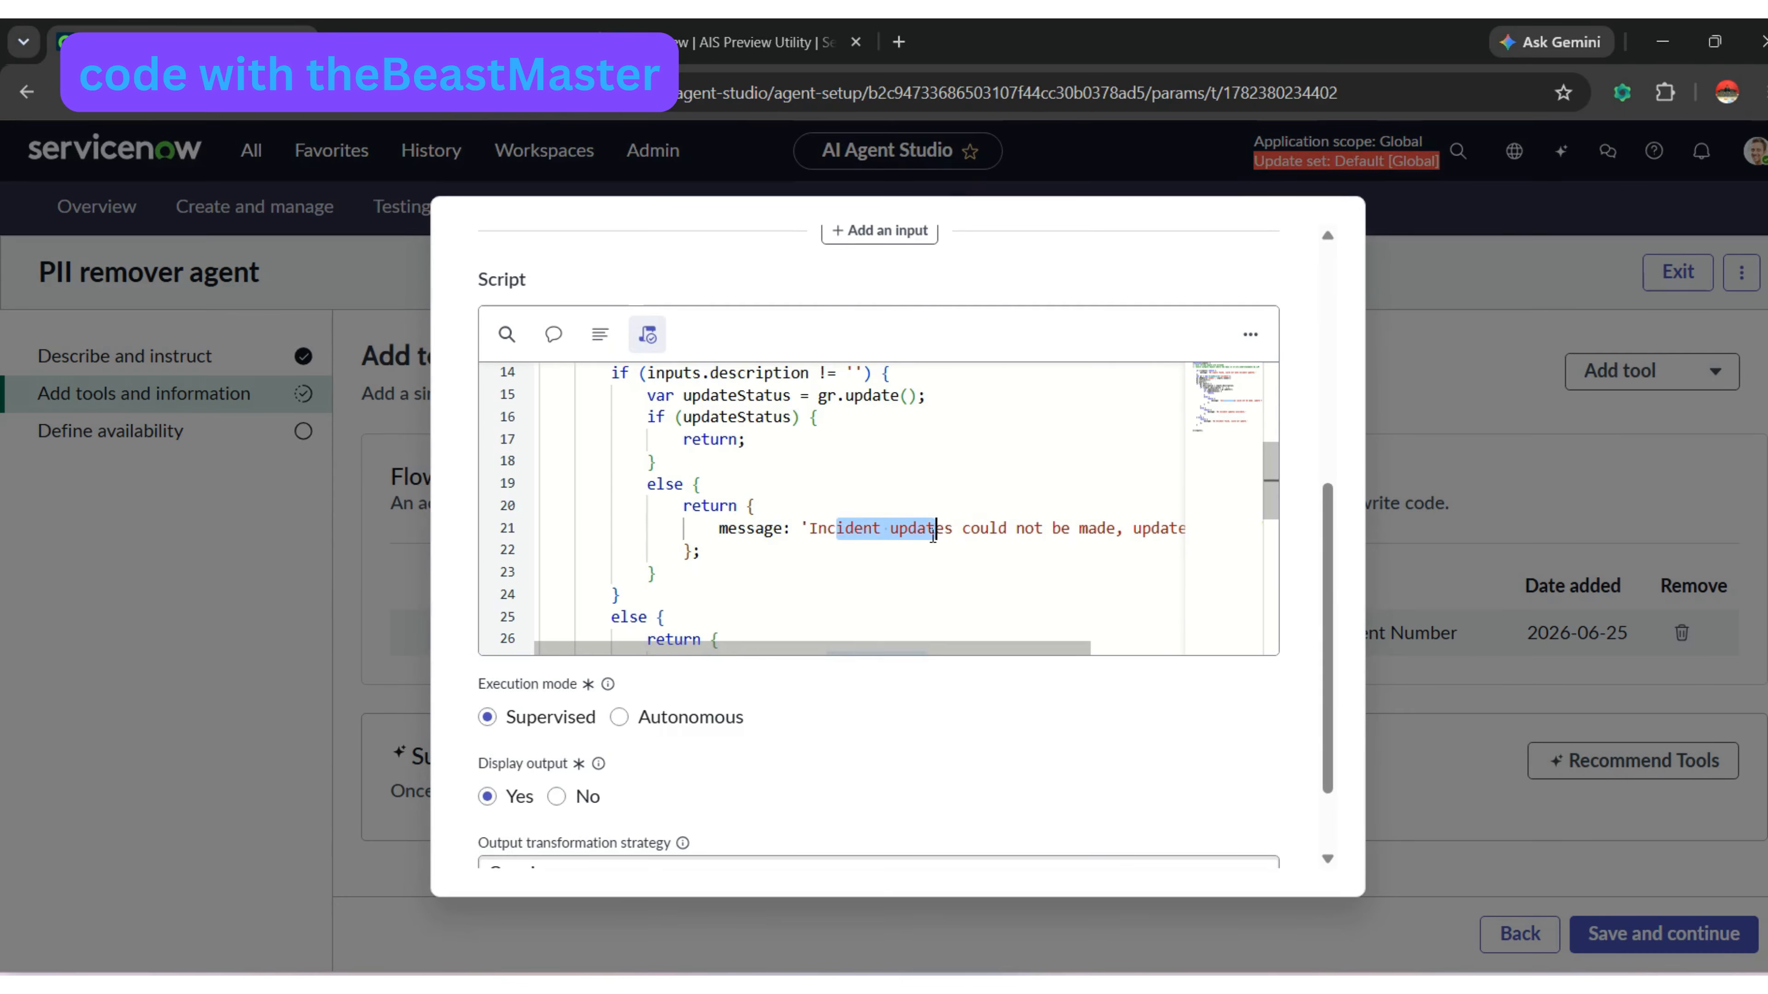
{"action": "scroll", "coordinate": [1272, 494], "scroll_direction": "up", "scroll_amount": 1}
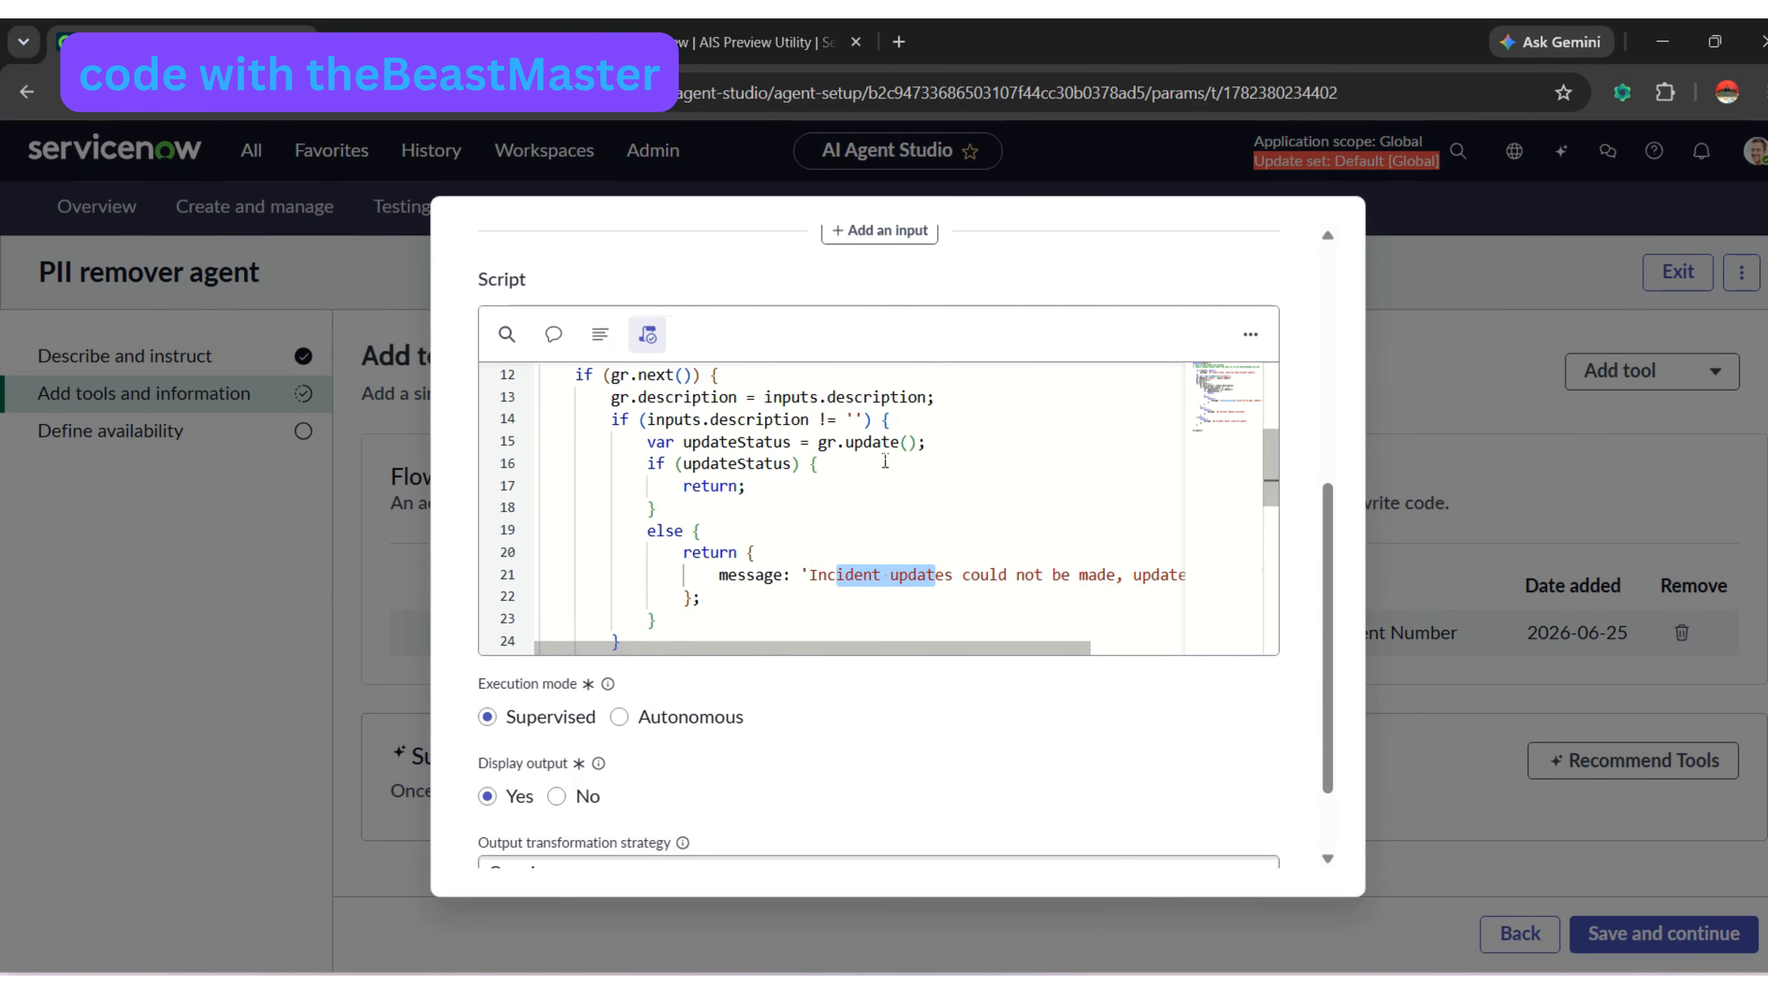
{"action": "left_click", "coordinate": [897, 420]}
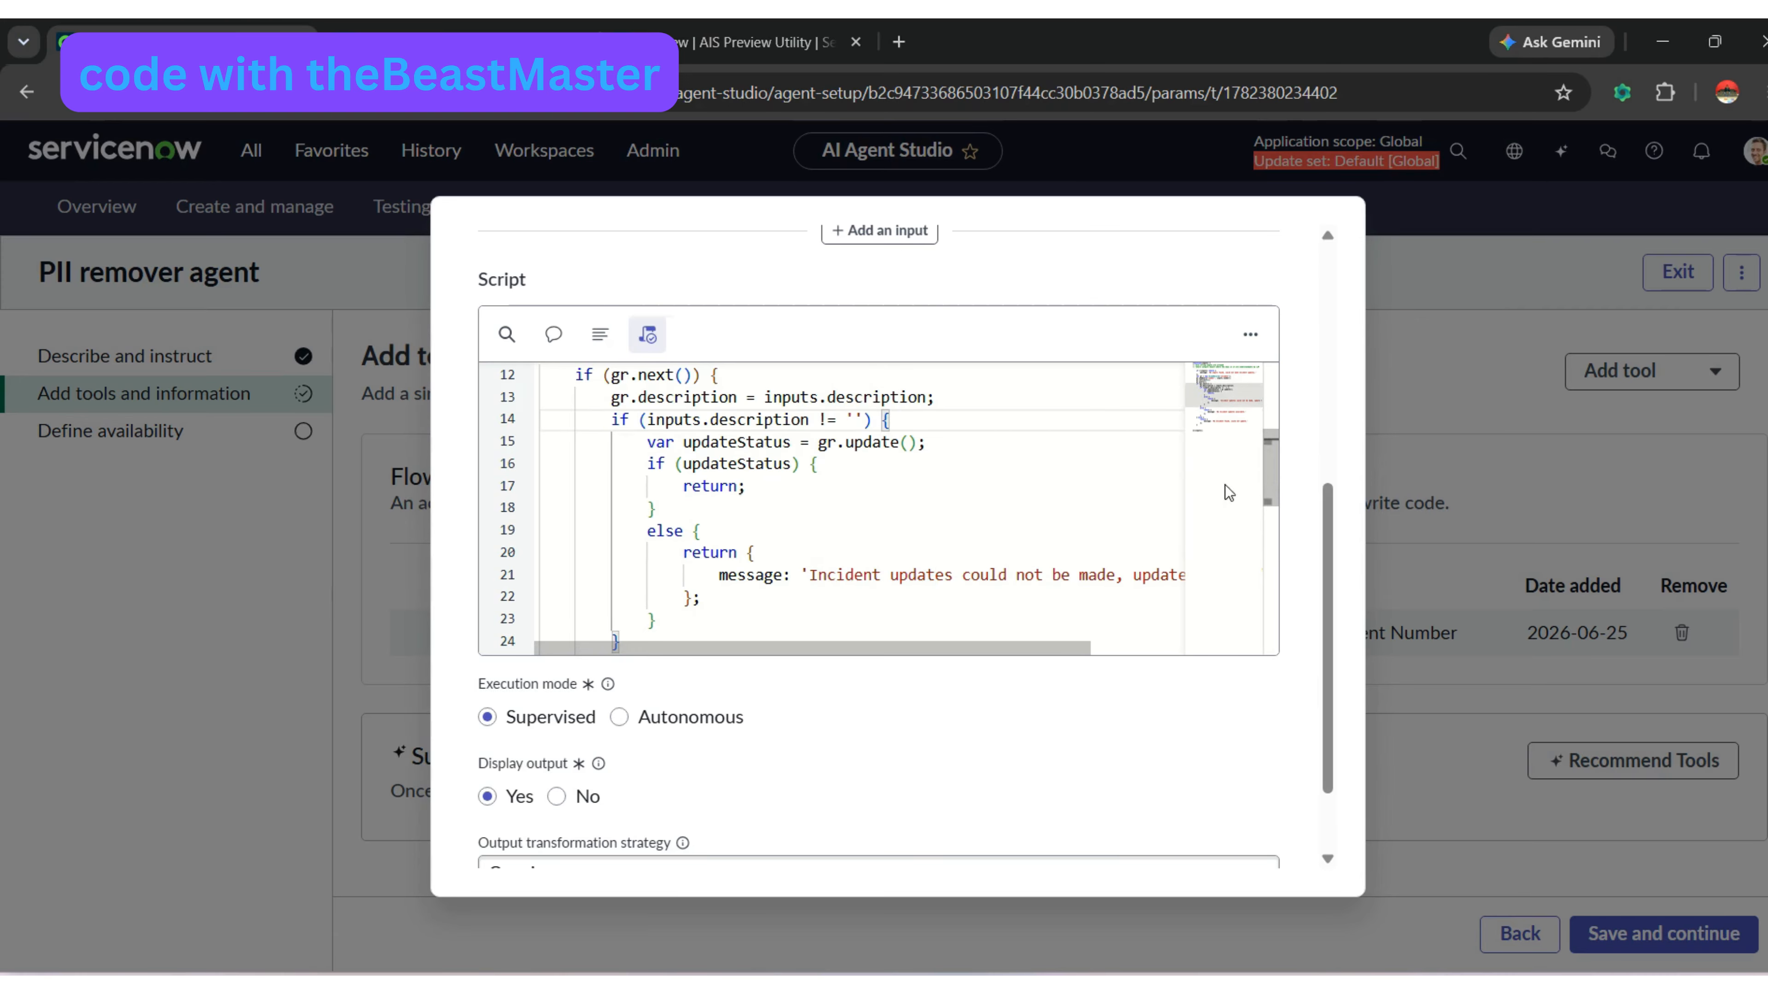
{"action": "scroll", "coordinate": [1271, 479], "scroll_direction": "down", "scroll_amount": 2}
{"action": "scroll", "coordinate": [1272, 488], "scroll_direction": "up", "scroll_amount": 2}
{"action": "scroll", "coordinate": [1274, 498], "scroll_direction": "down", "scroll_amount": 1}
{"action": "scroll", "coordinate": [1276, 498], "scroll_direction": "down", "scroll_amount": 3}
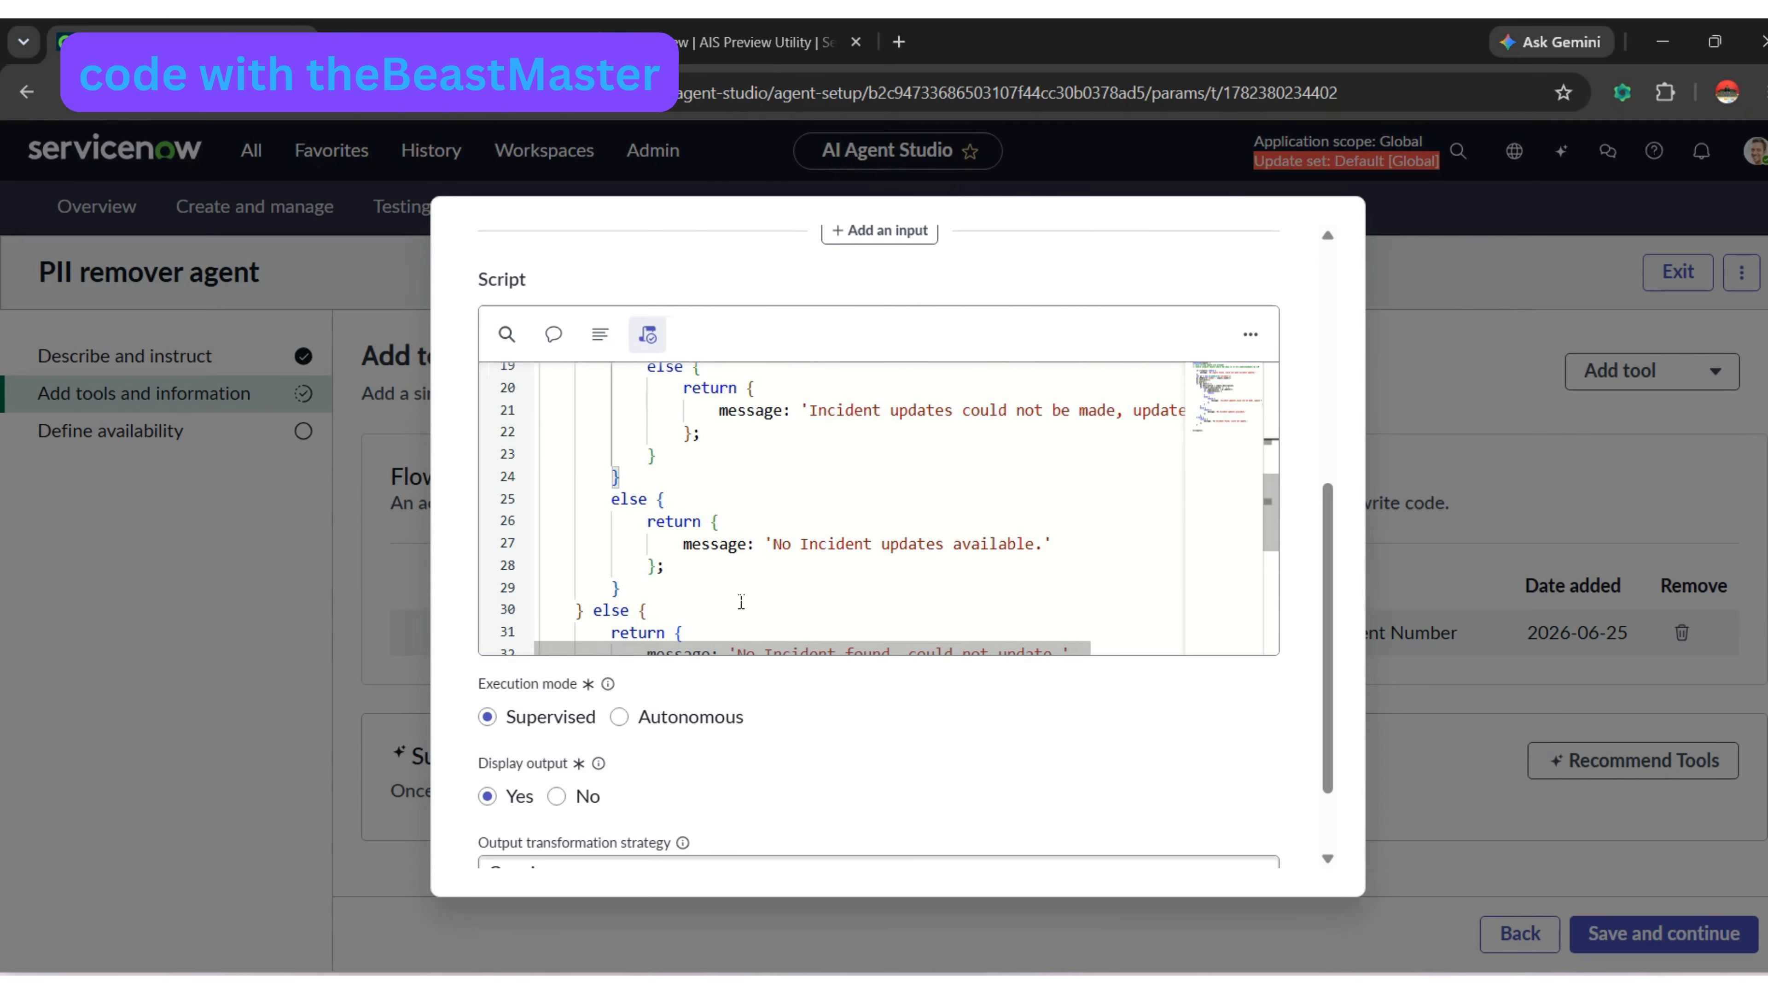
{"action": "scroll", "coordinate": [743, 507], "scroll_direction": "up", "scroll_amount": 5}
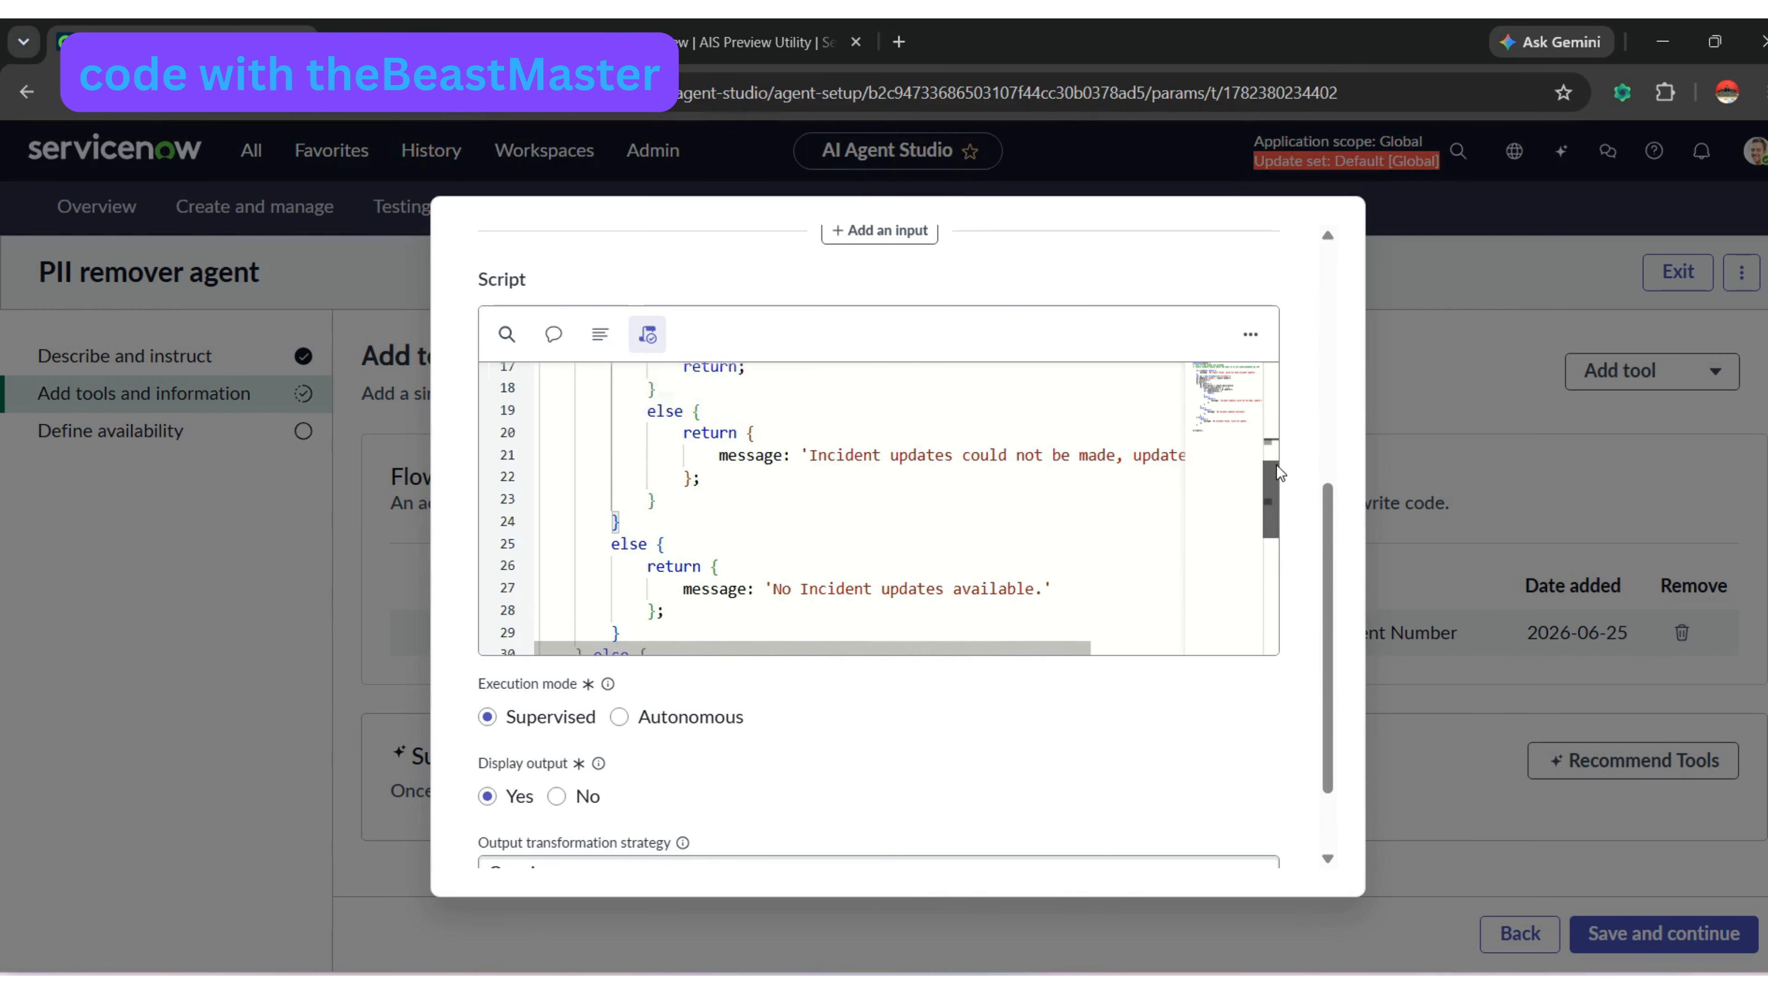
{"action": "left_click", "coordinate": [744, 525]}
{"action": "left_click_drag", "start_coordinate": [1271, 448], "coordinate": [1271, 578]}
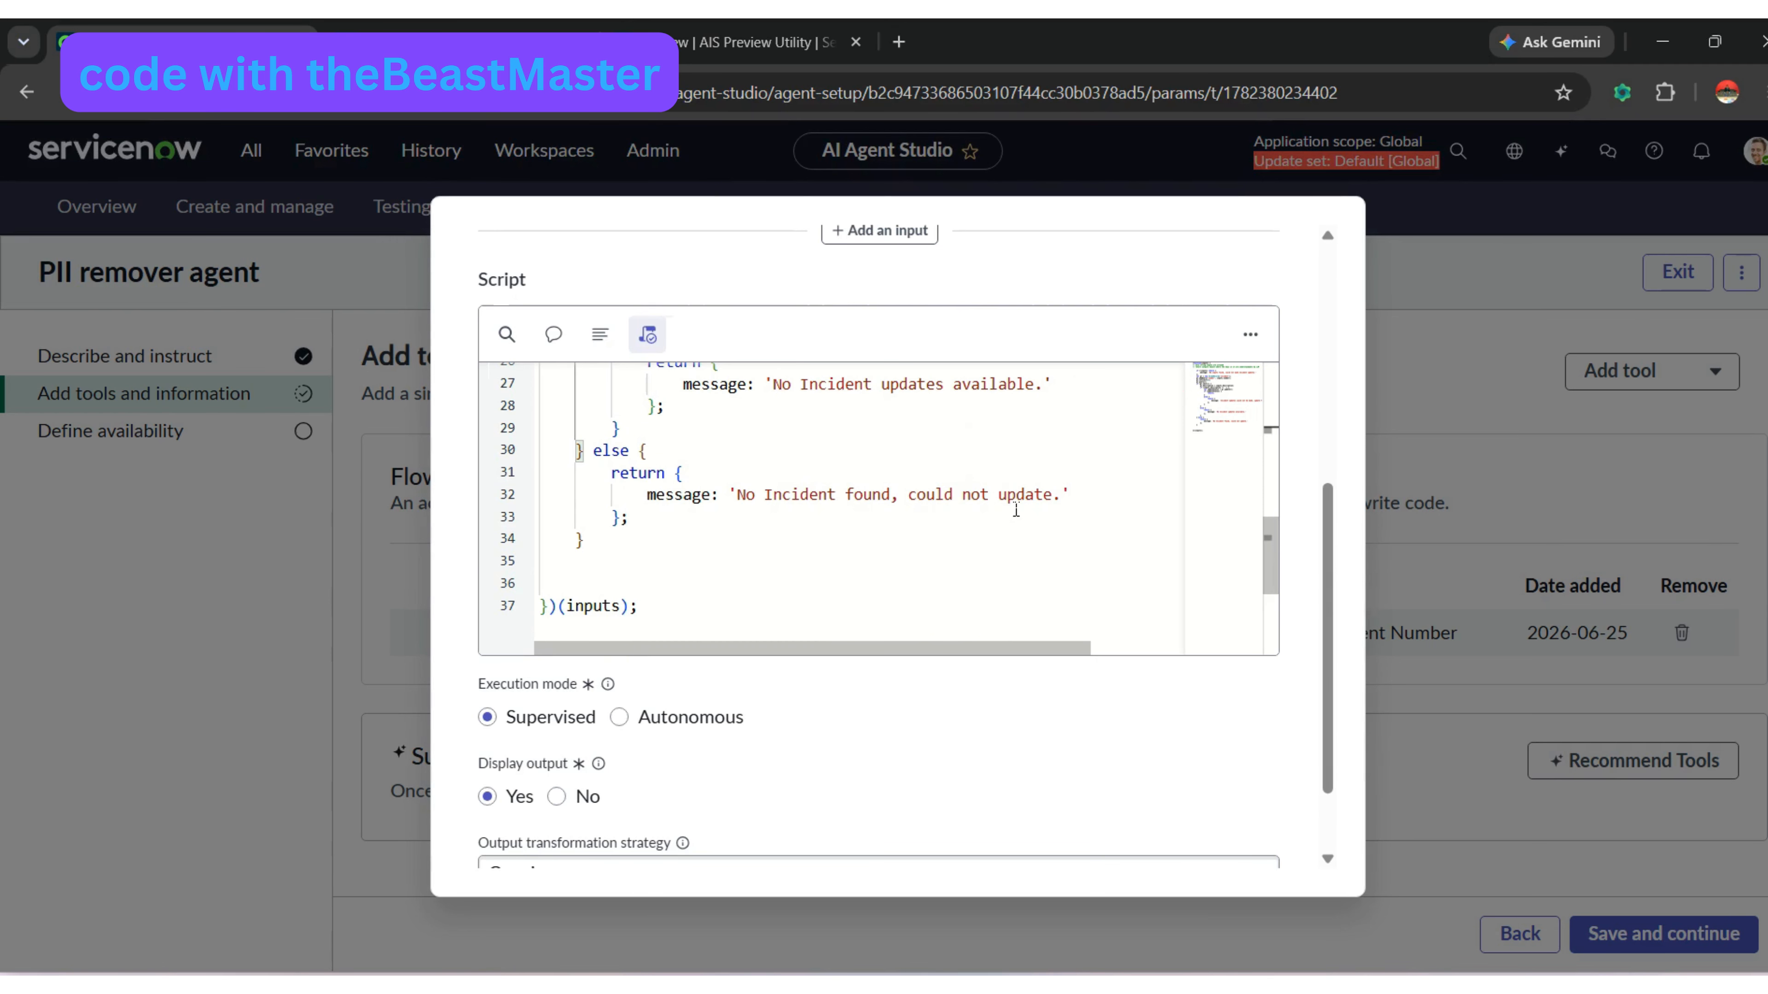
- Add the script tool to the PII remover agent and save the agent through to the testing page
{"action": "scroll", "coordinate": [1334, 618], "scroll_direction": "down", "scroll_amount": 2}
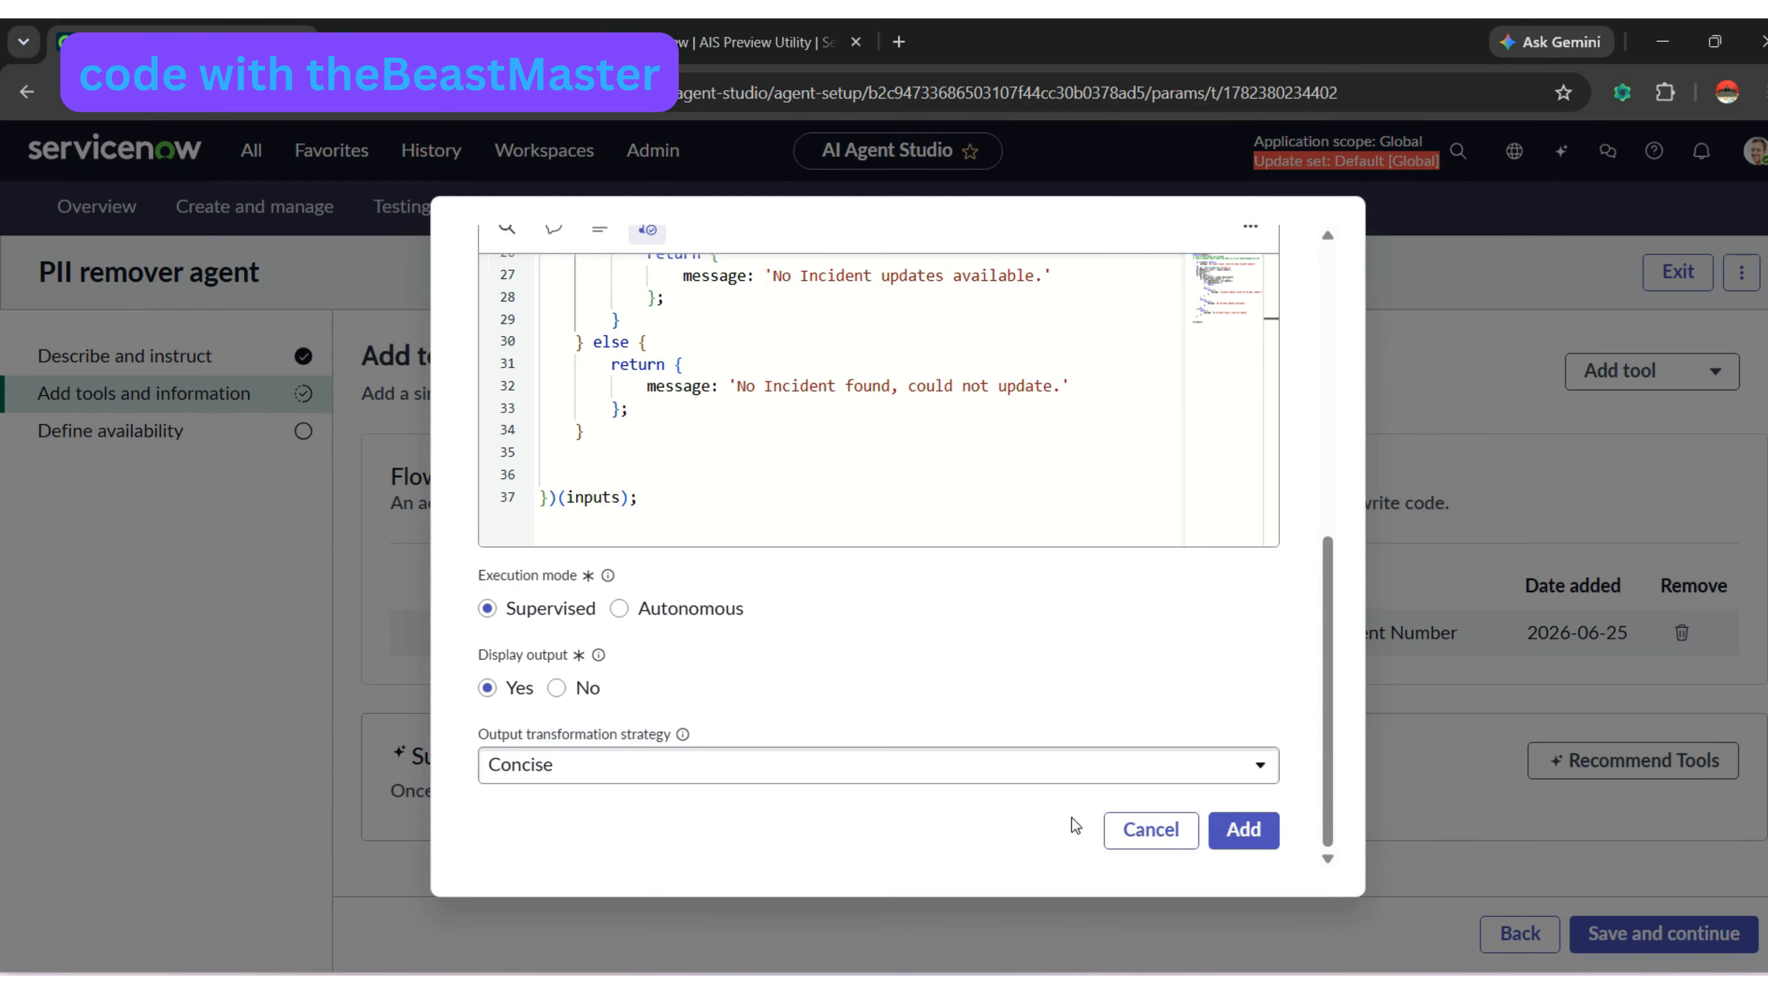
{"action": "left_click", "coordinate": [1246, 835]}
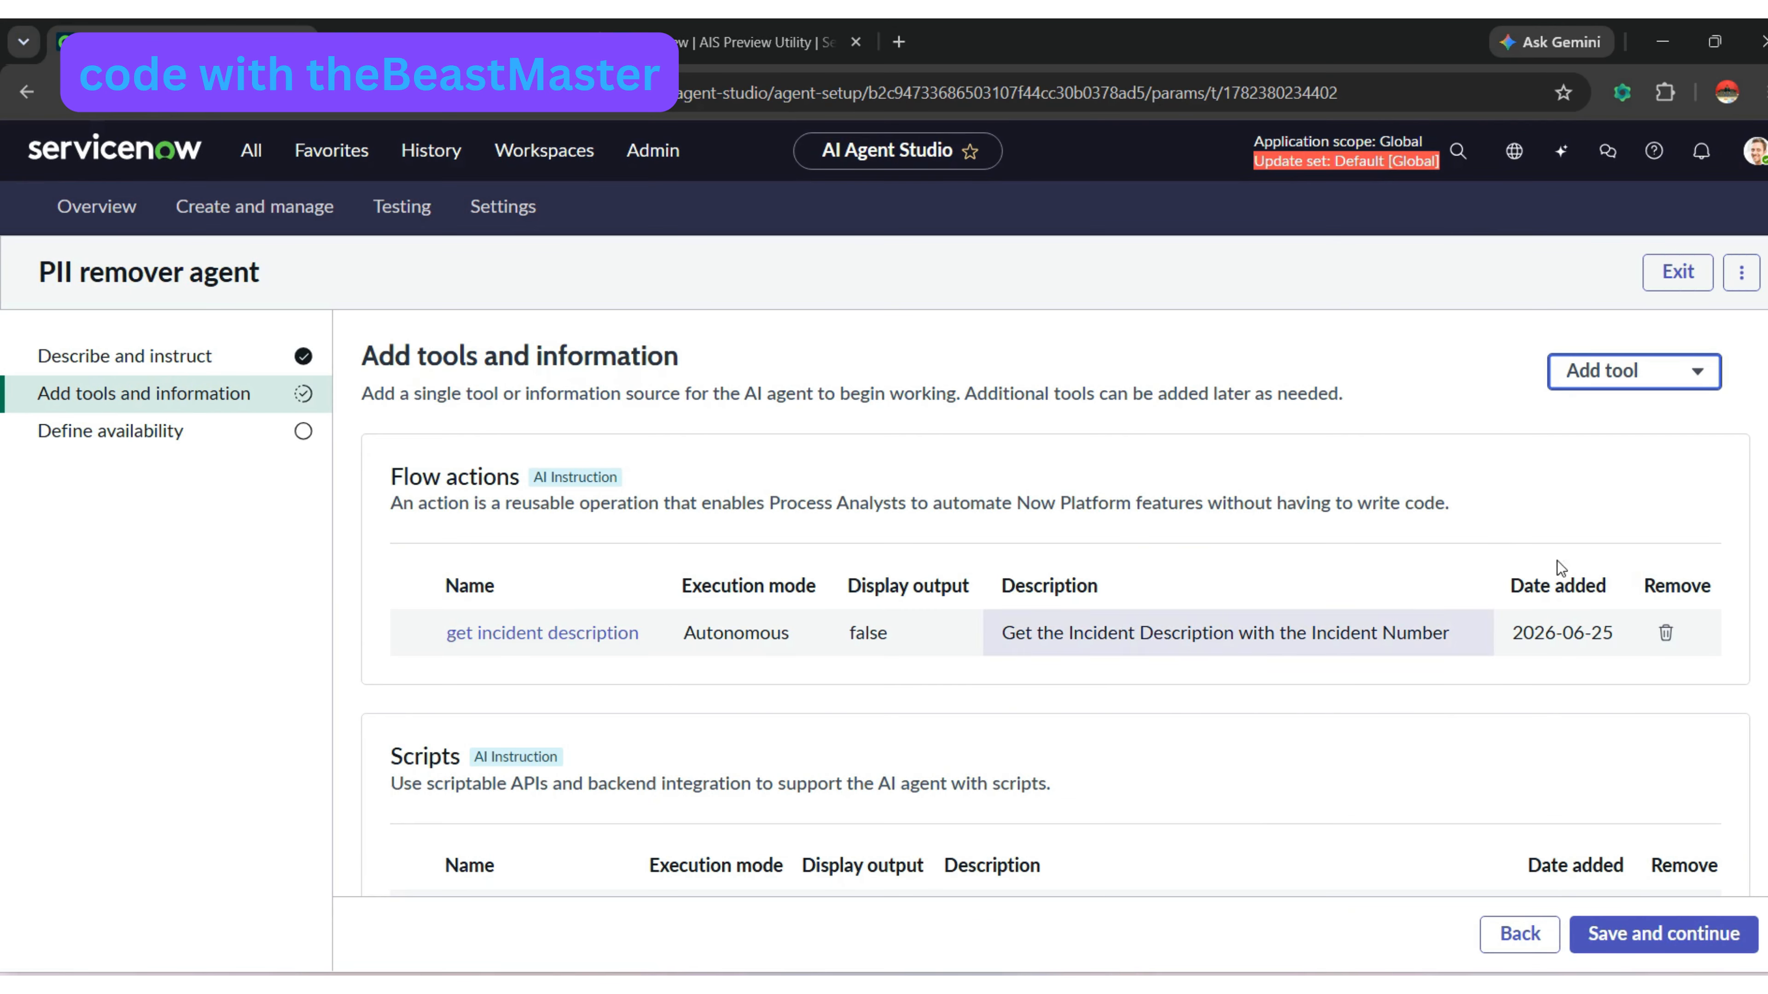
{"action": "scroll", "coordinate": [1055, 605], "scroll_direction": "down", "scroll_amount": 2}
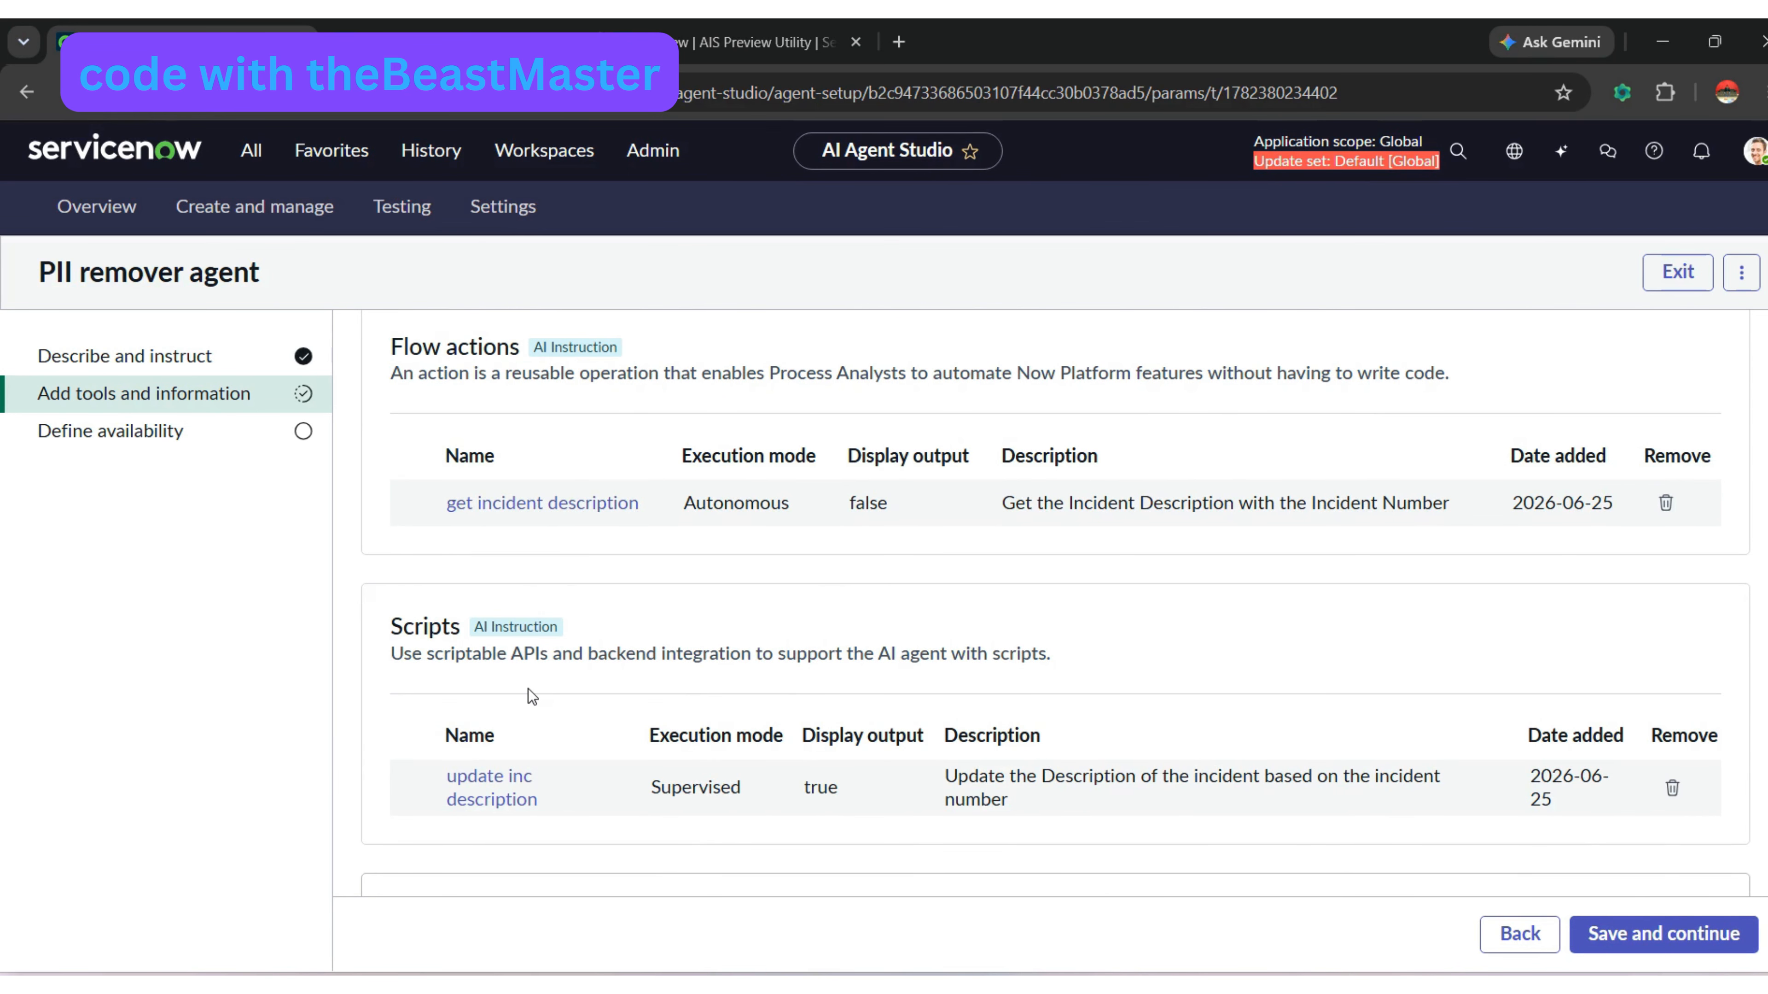
{"action": "left_click", "coordinate": [1640, 925]}
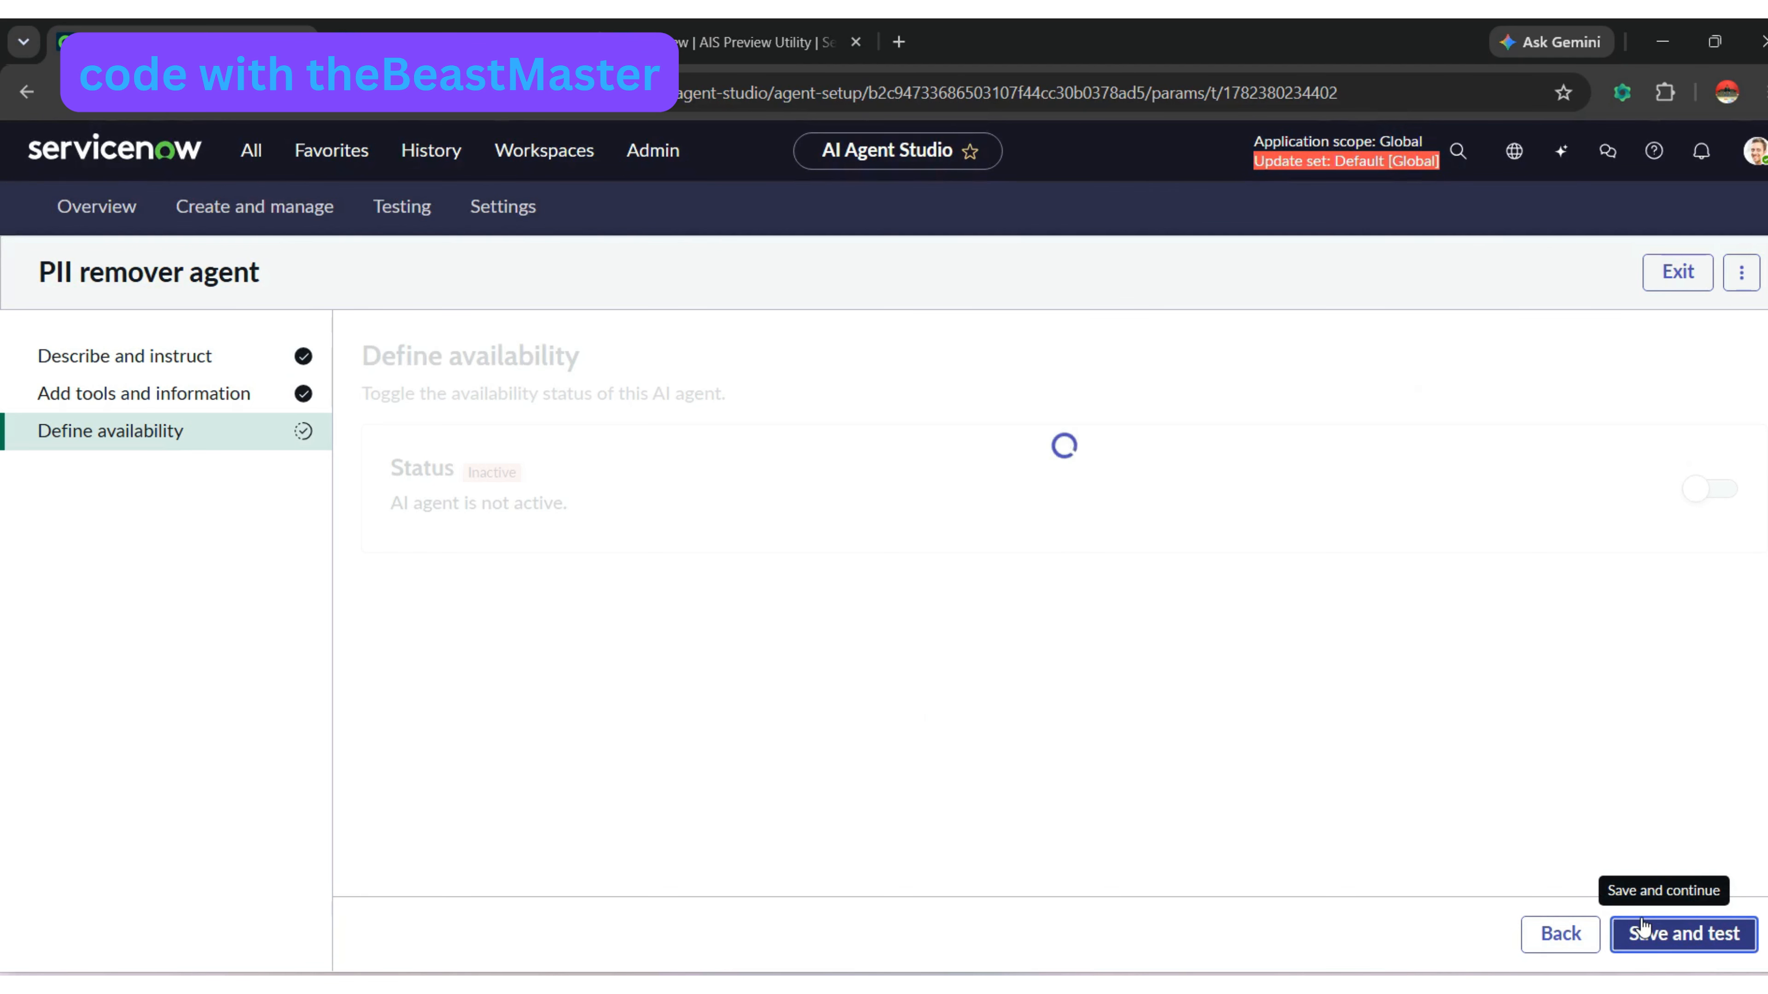
{"action": "left_click", "coordinate": [1643, 930]}
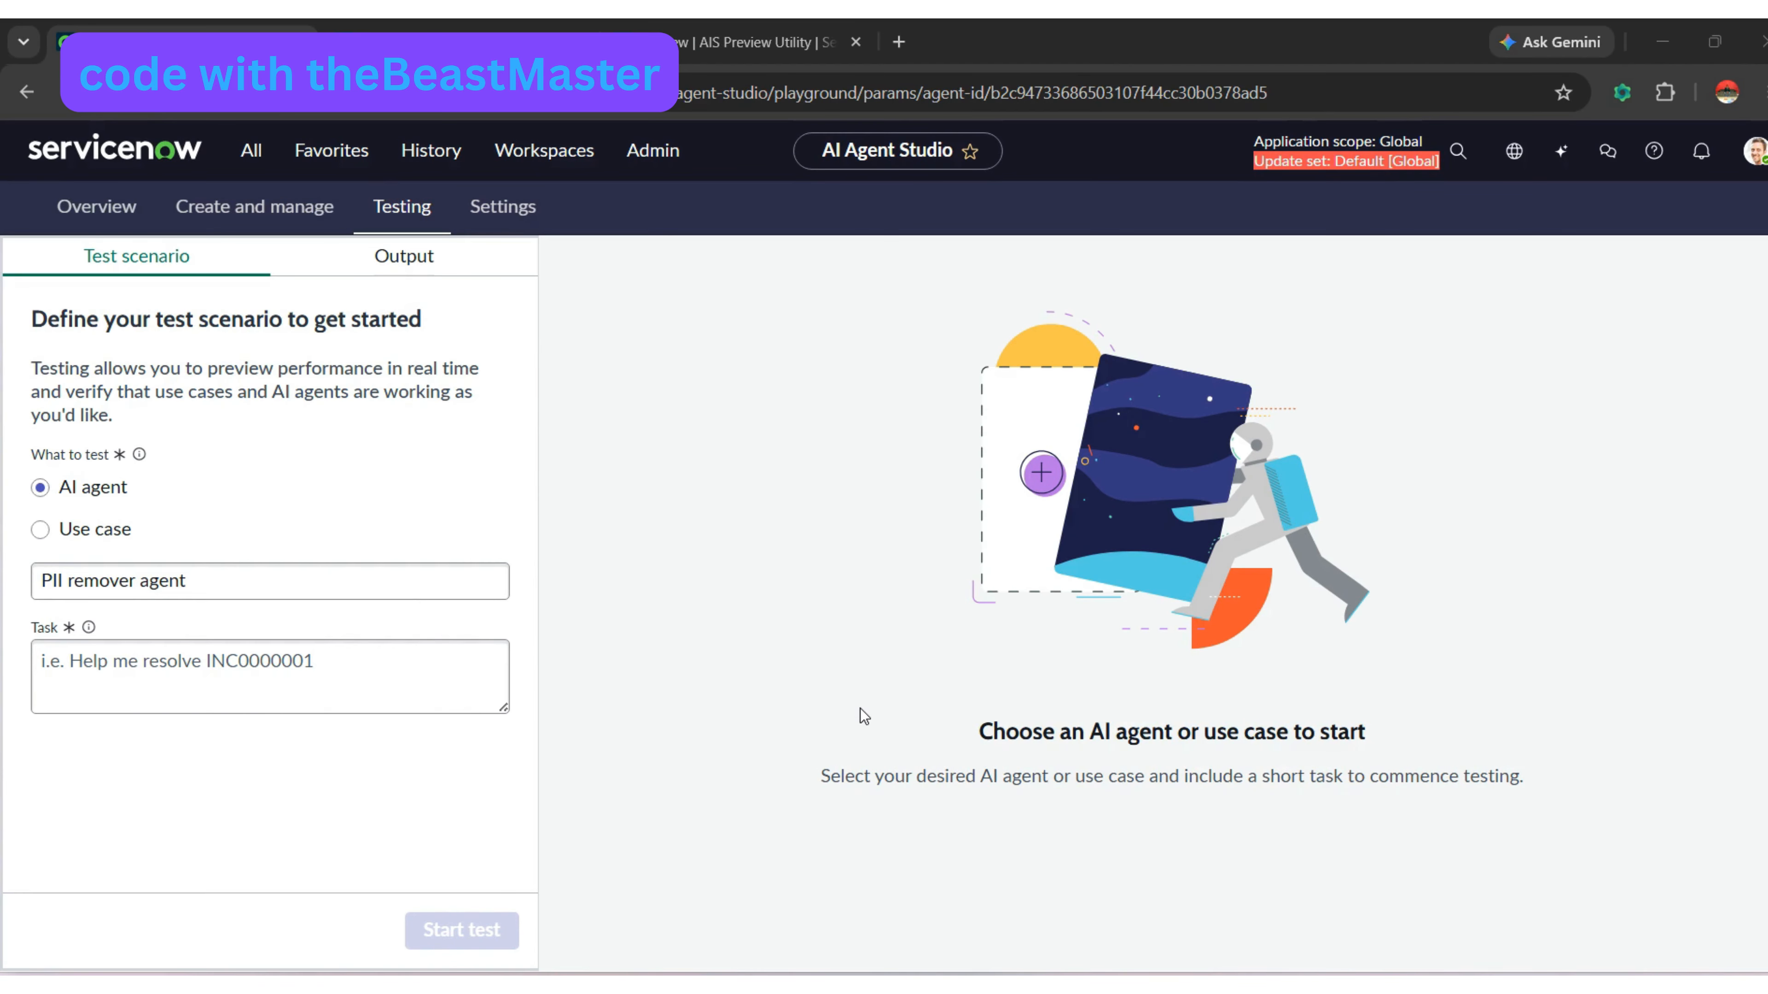
- Open the "Ticket remediator" use case from the use case list at its AI agent connection section
{"action": "left_click", "coordinate": [280, 219]}
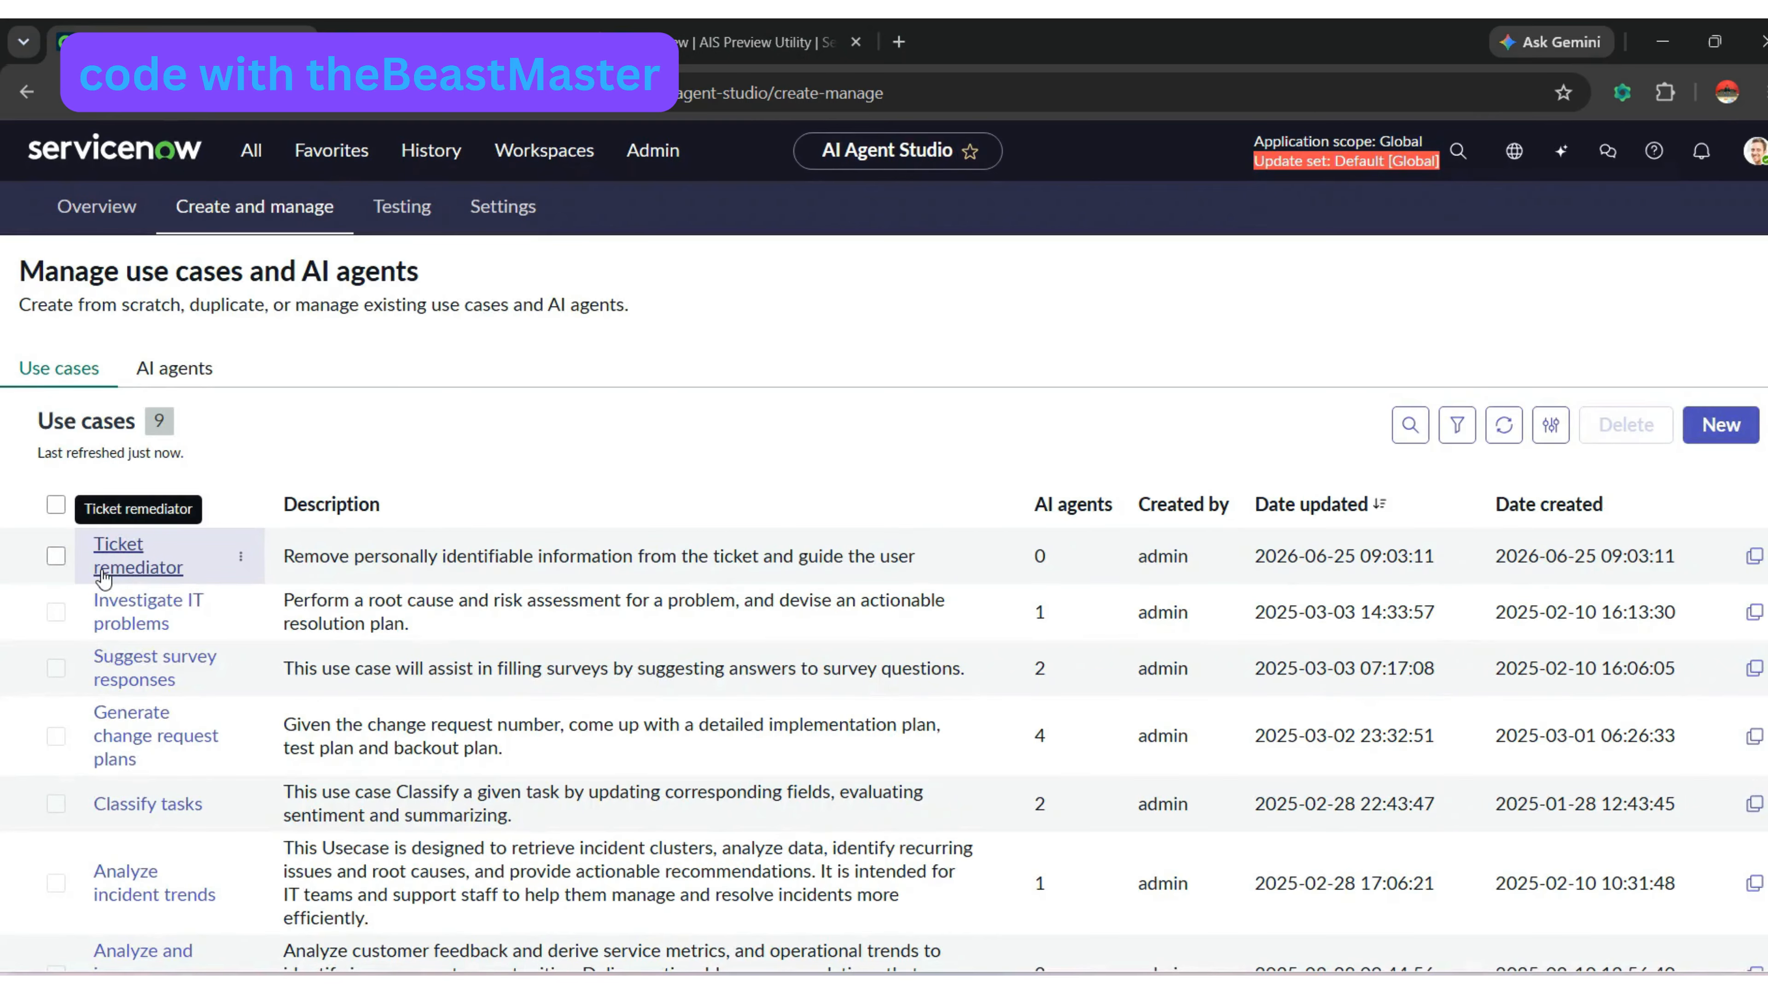
{"action": "left_click", "coordinate": [118, 545]}
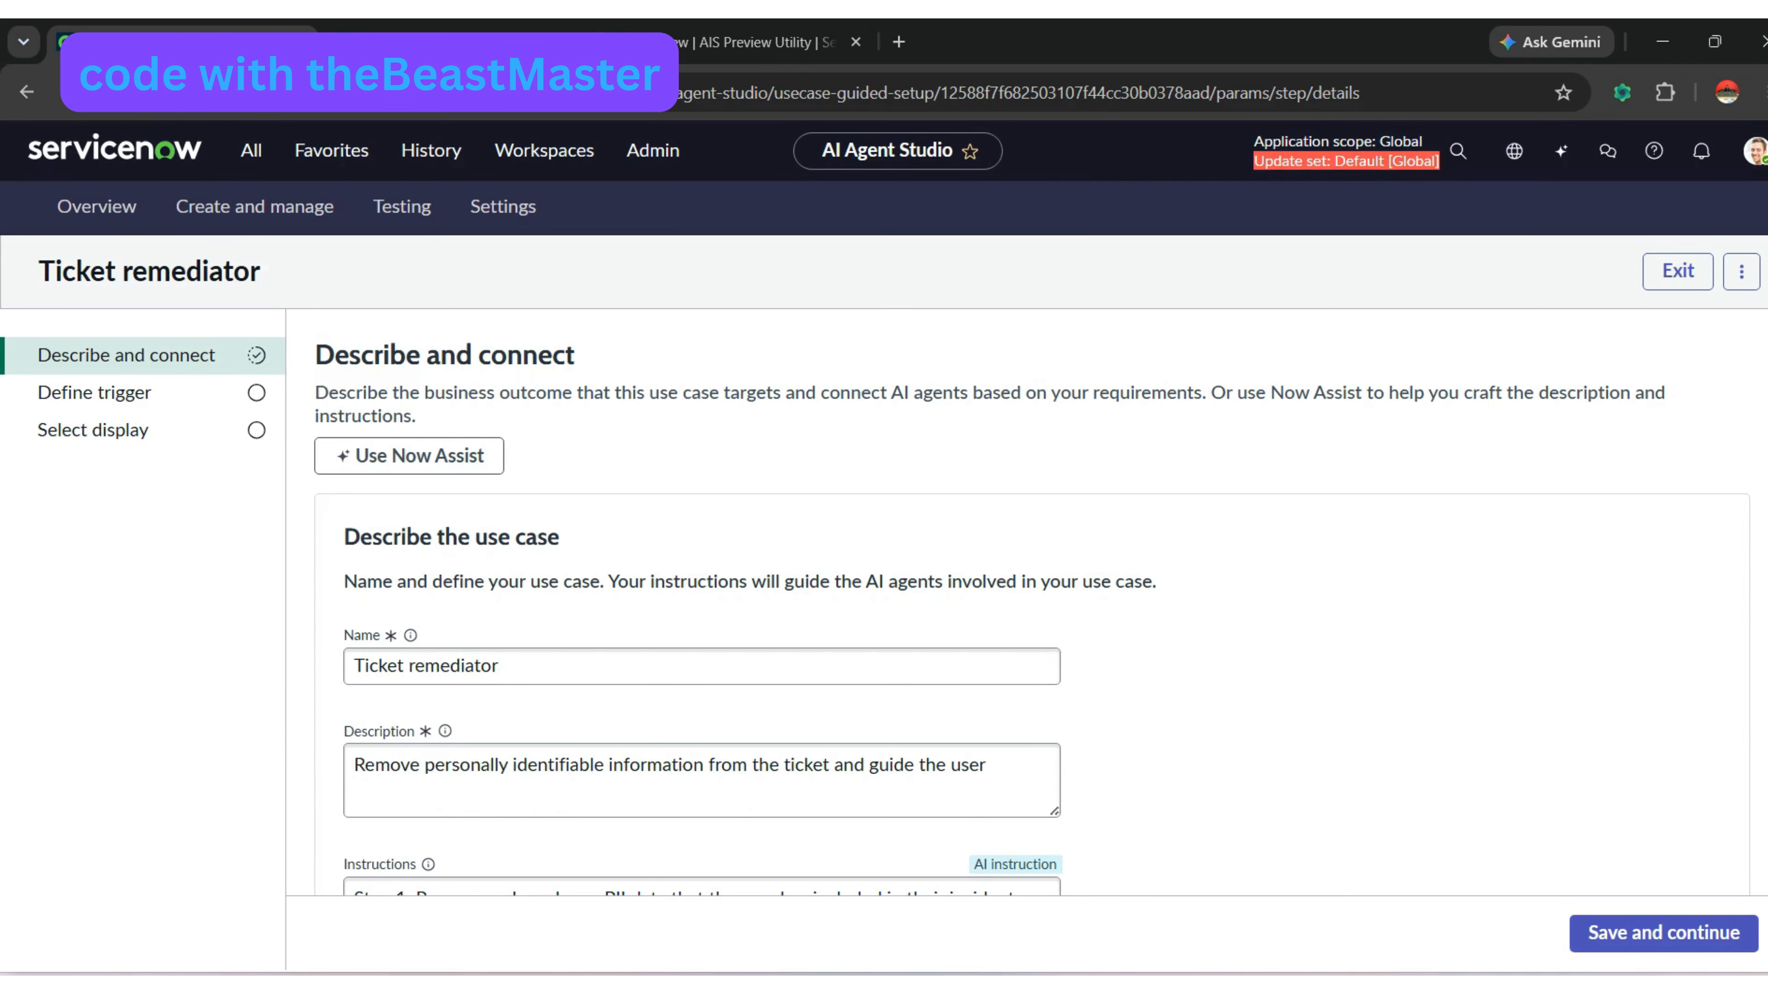
{"action": "scroll", "coordinate": [1030, 599], "scroll_direction": "down", "scroll_amount": 3}
{"action": "scroll", "coordinate": [1032, 594], "scroll_direction": "down", "scroll_amount": 1}
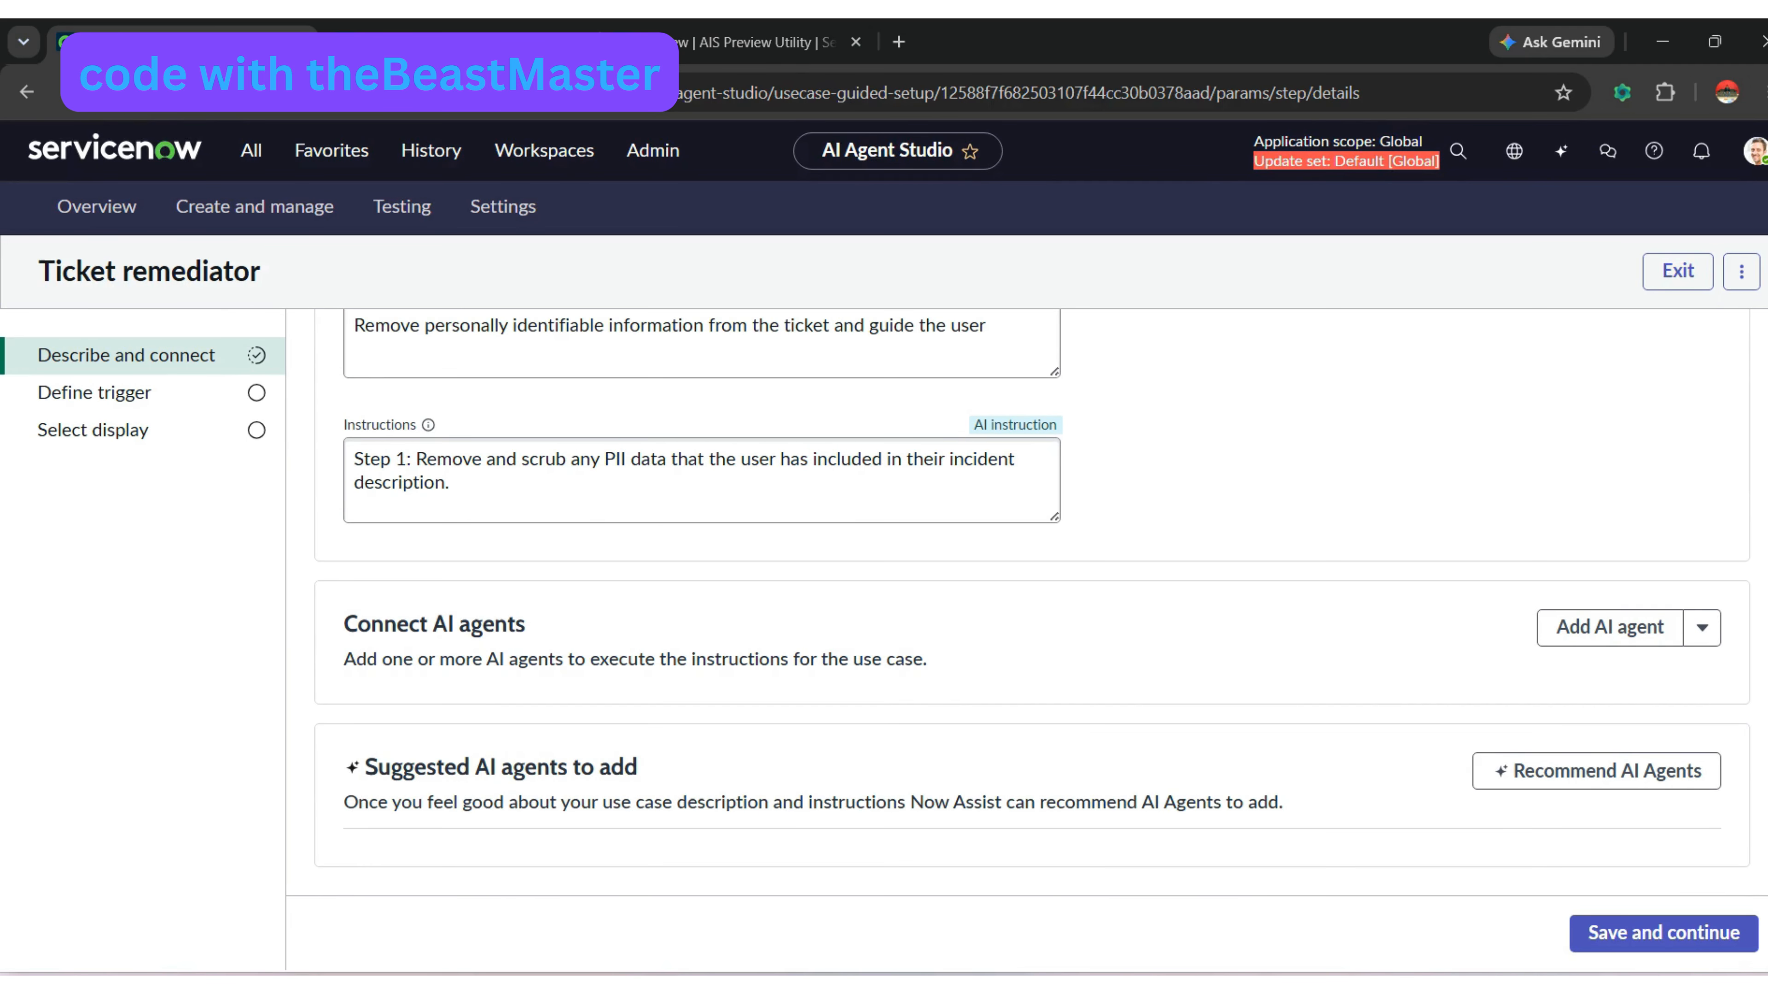
- Connect the PII remover agent to the use case and save through to the trigger definition
{"action": "left_click", "coordinate": [1586, 633]}
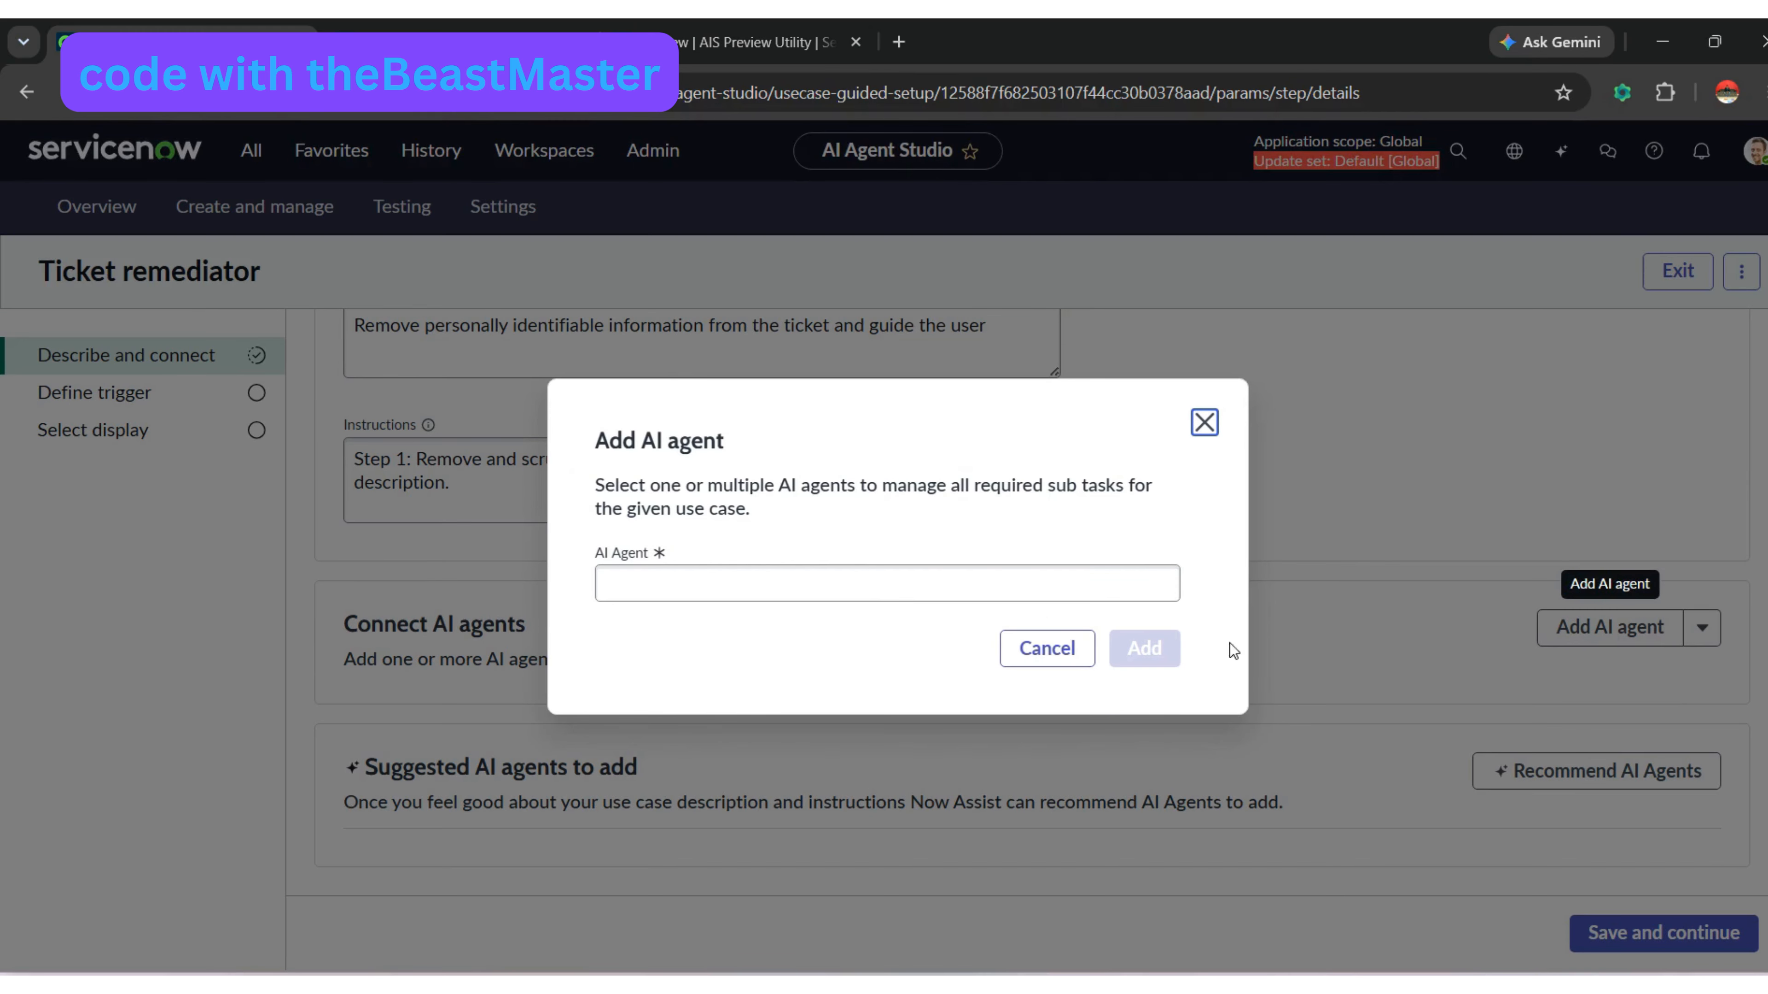
{"action": "left_click", "coordinate": [756, 580]}
{"action": "type", "text": "p"}
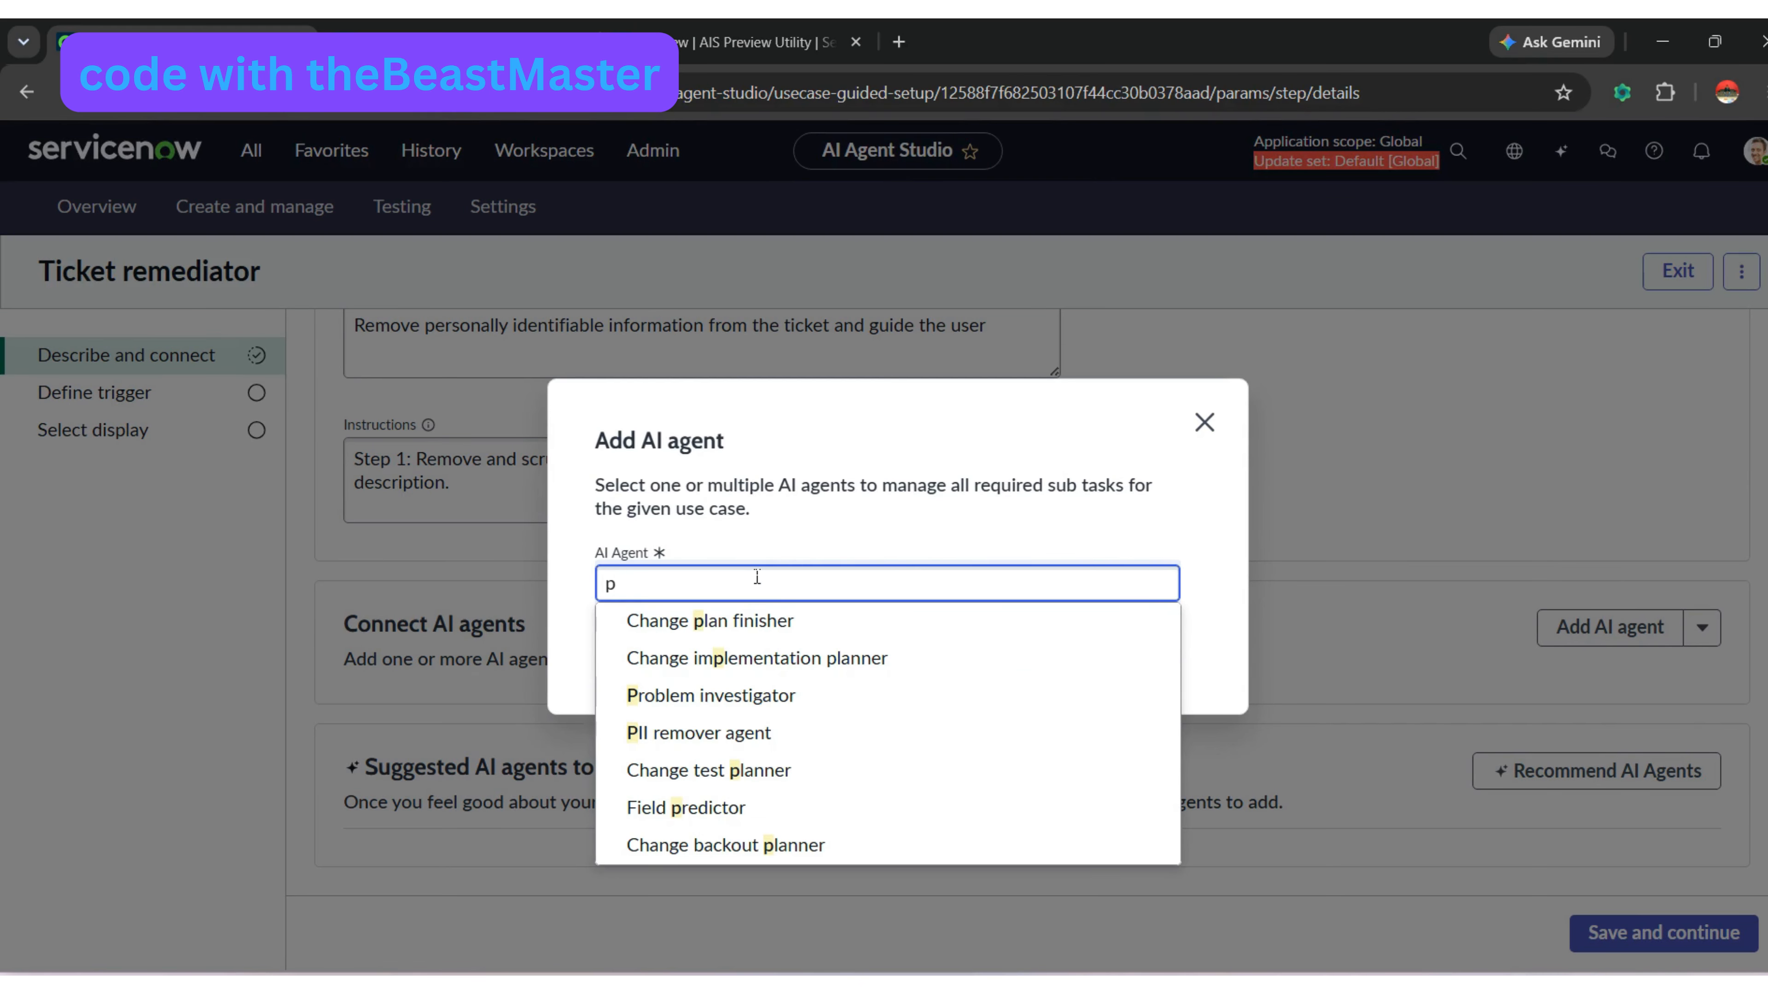
{"action": "type", "text": "ii"}
{"action": "key", "text": "Down"}
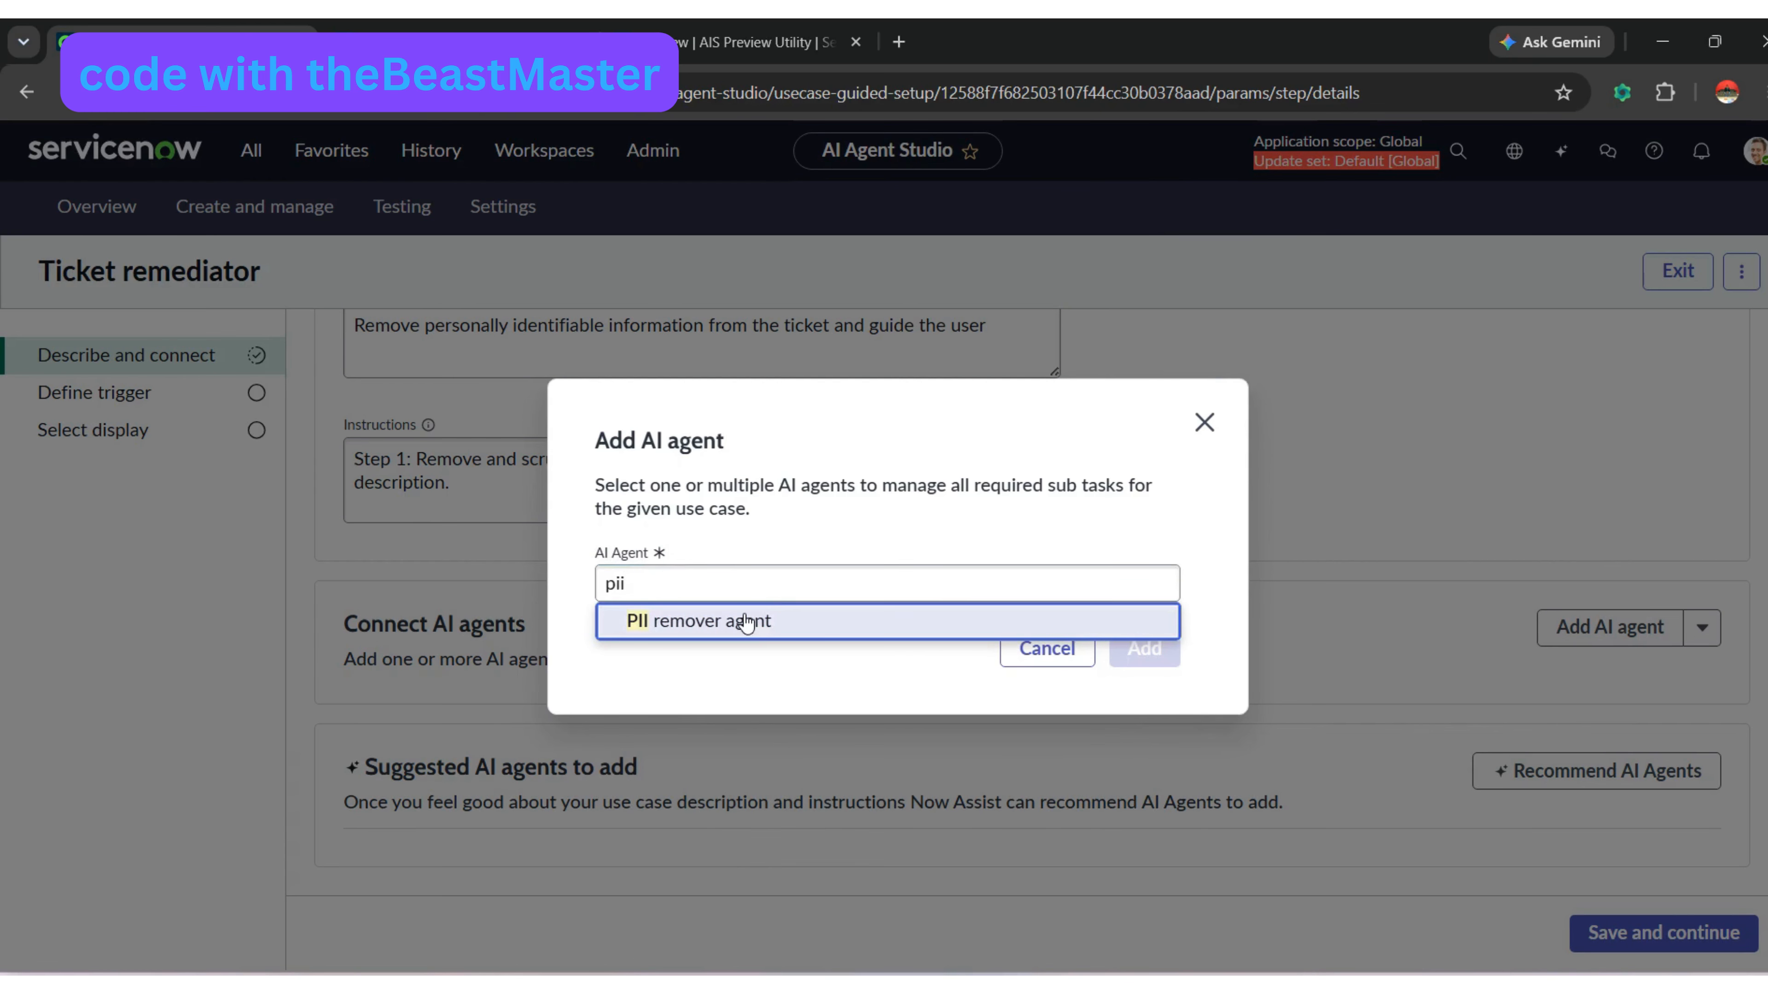
{"action": "key", "text": "Return"}
{"action": "left_click", "coordinate": [1173, 667]}
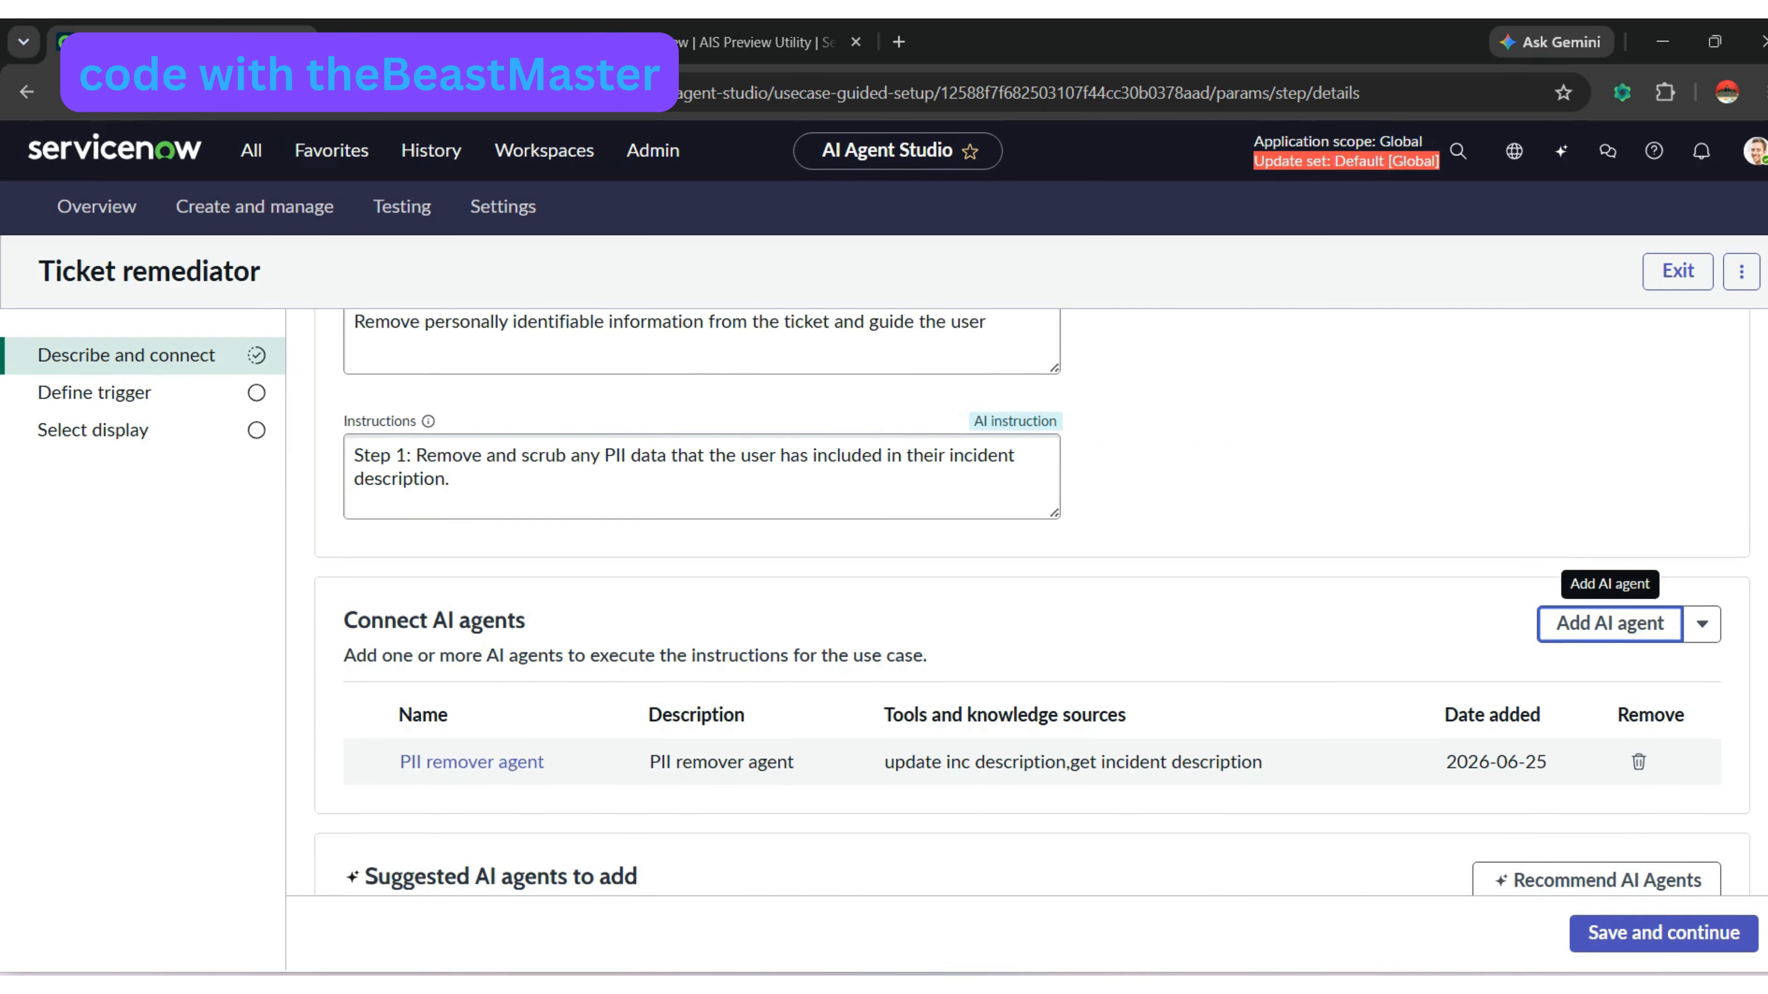
{"action": "scroll", "coordinate": [1321, 613], "scroll_direction": "down", "scroll_amount": 2}
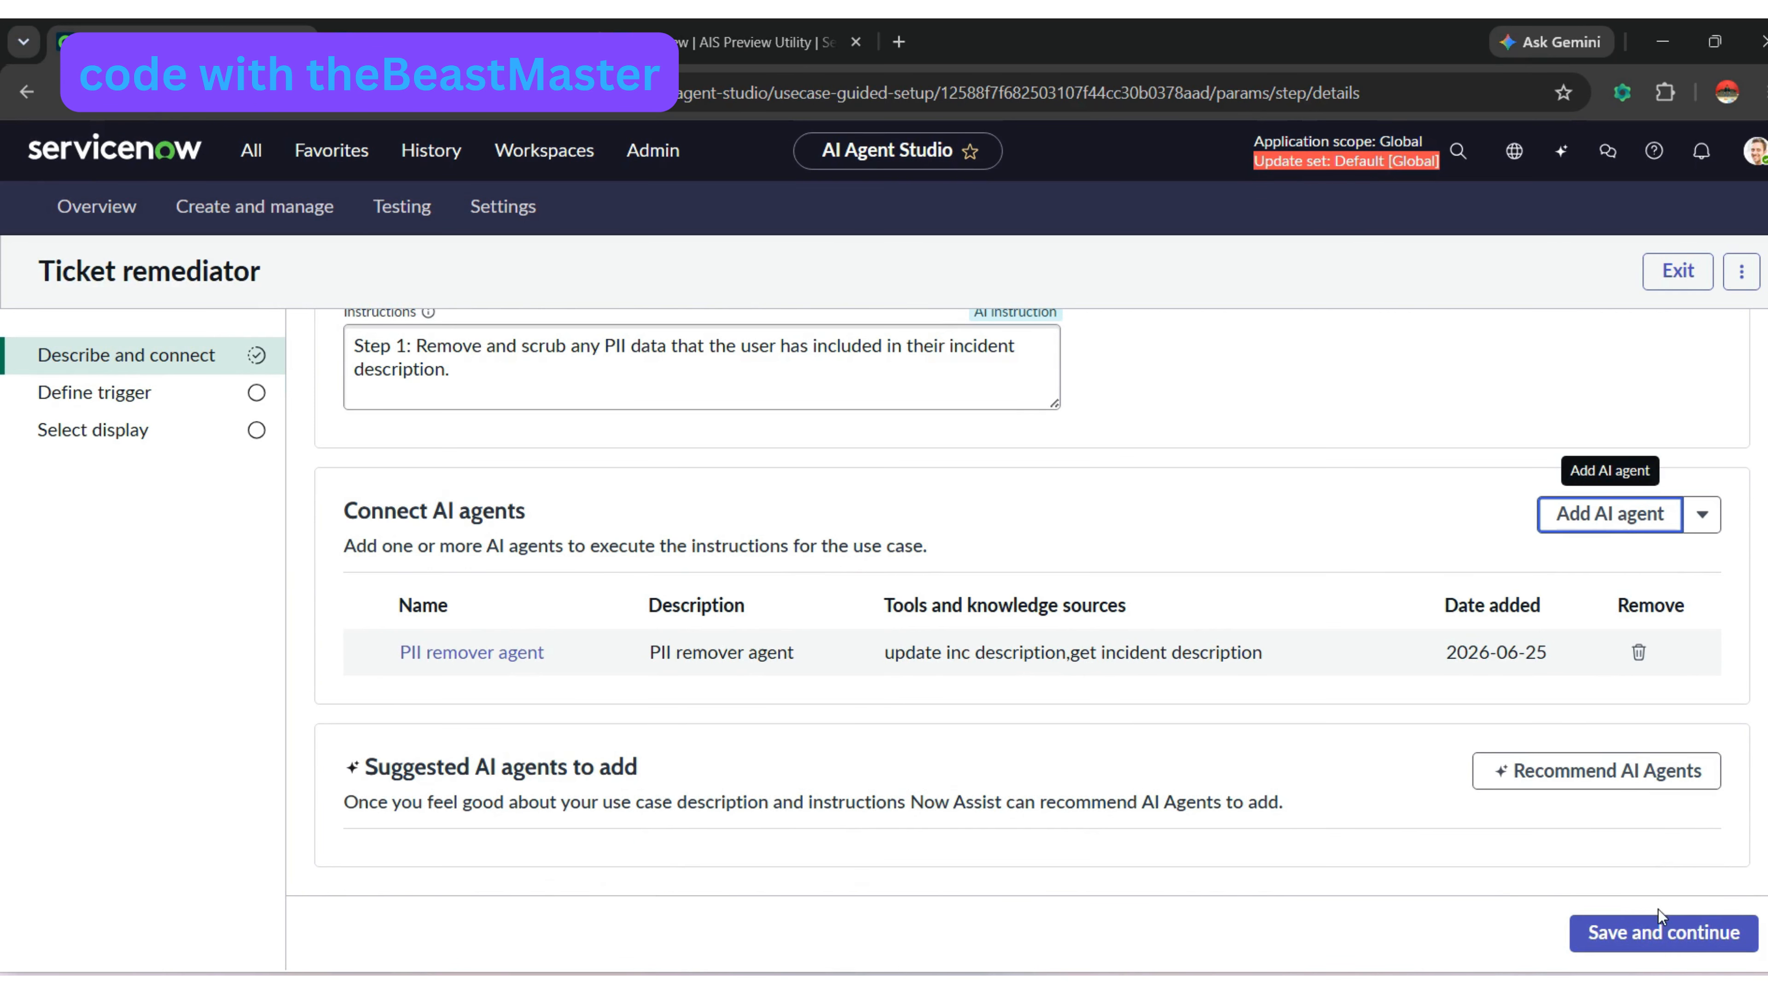
{"action": "left_click", "coordinate": [1646, 933]}
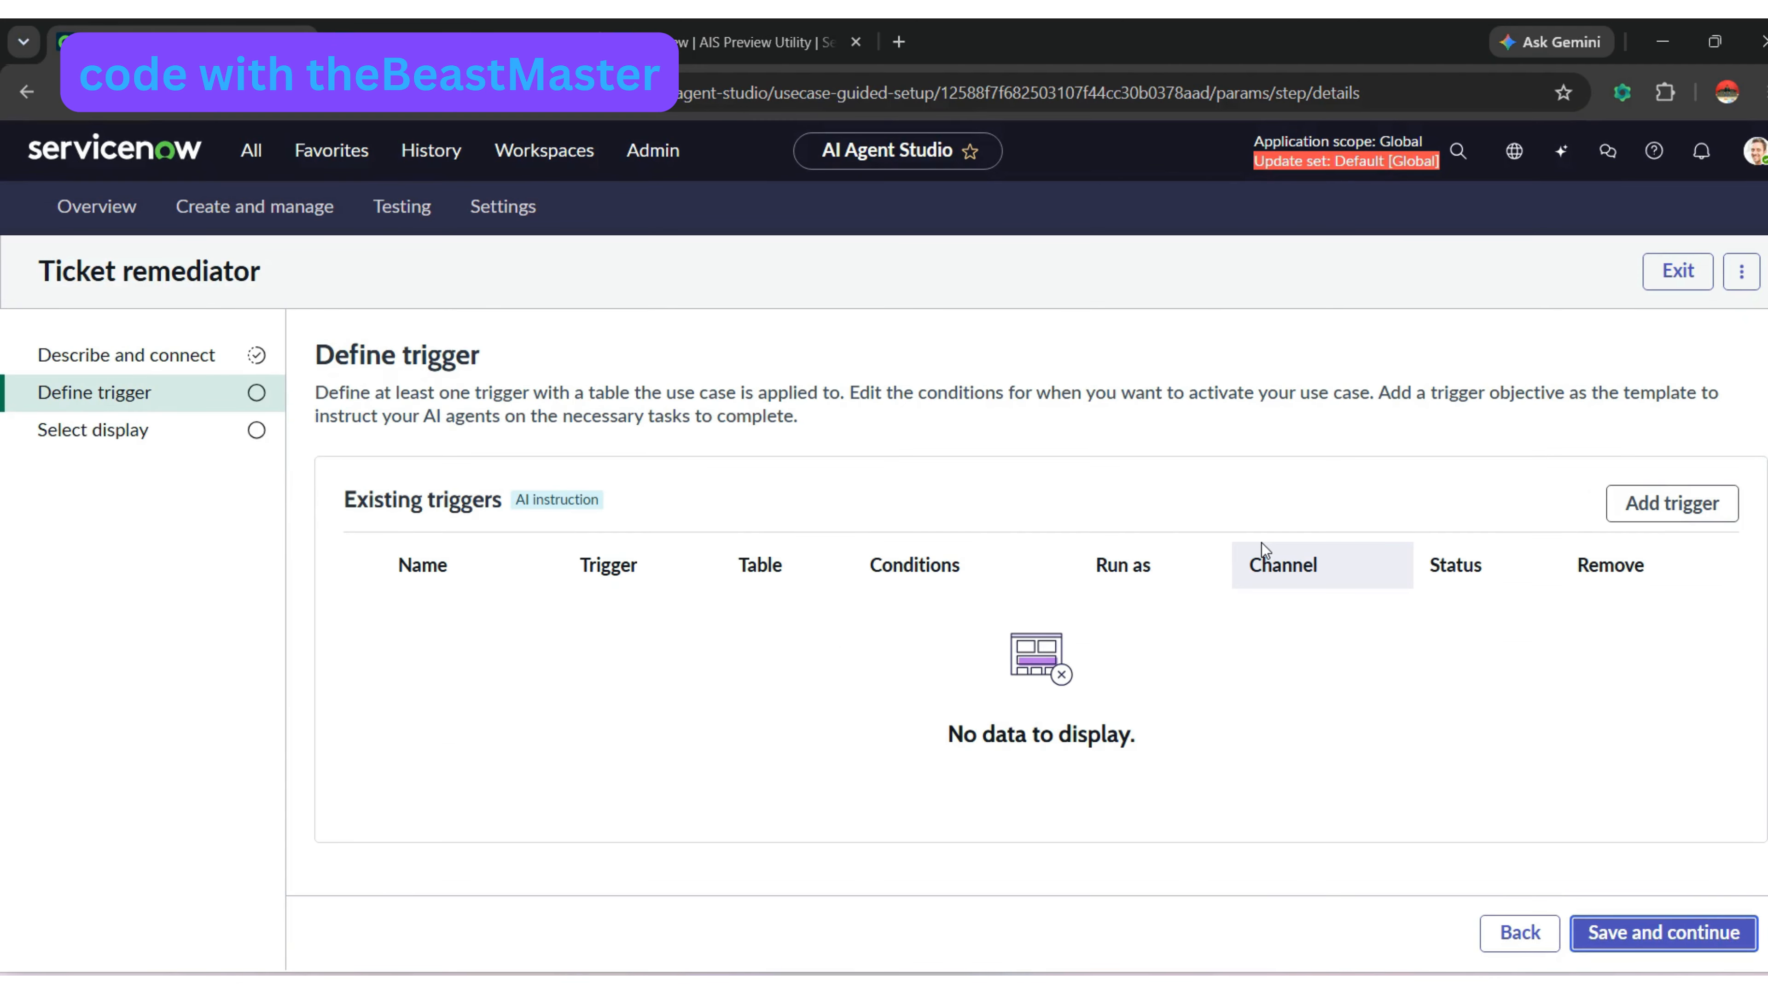
- Start a record-created trigger named "ticket remediator" on the Incident table
{"action": "left_click", "coordinate": [1662, 507]}
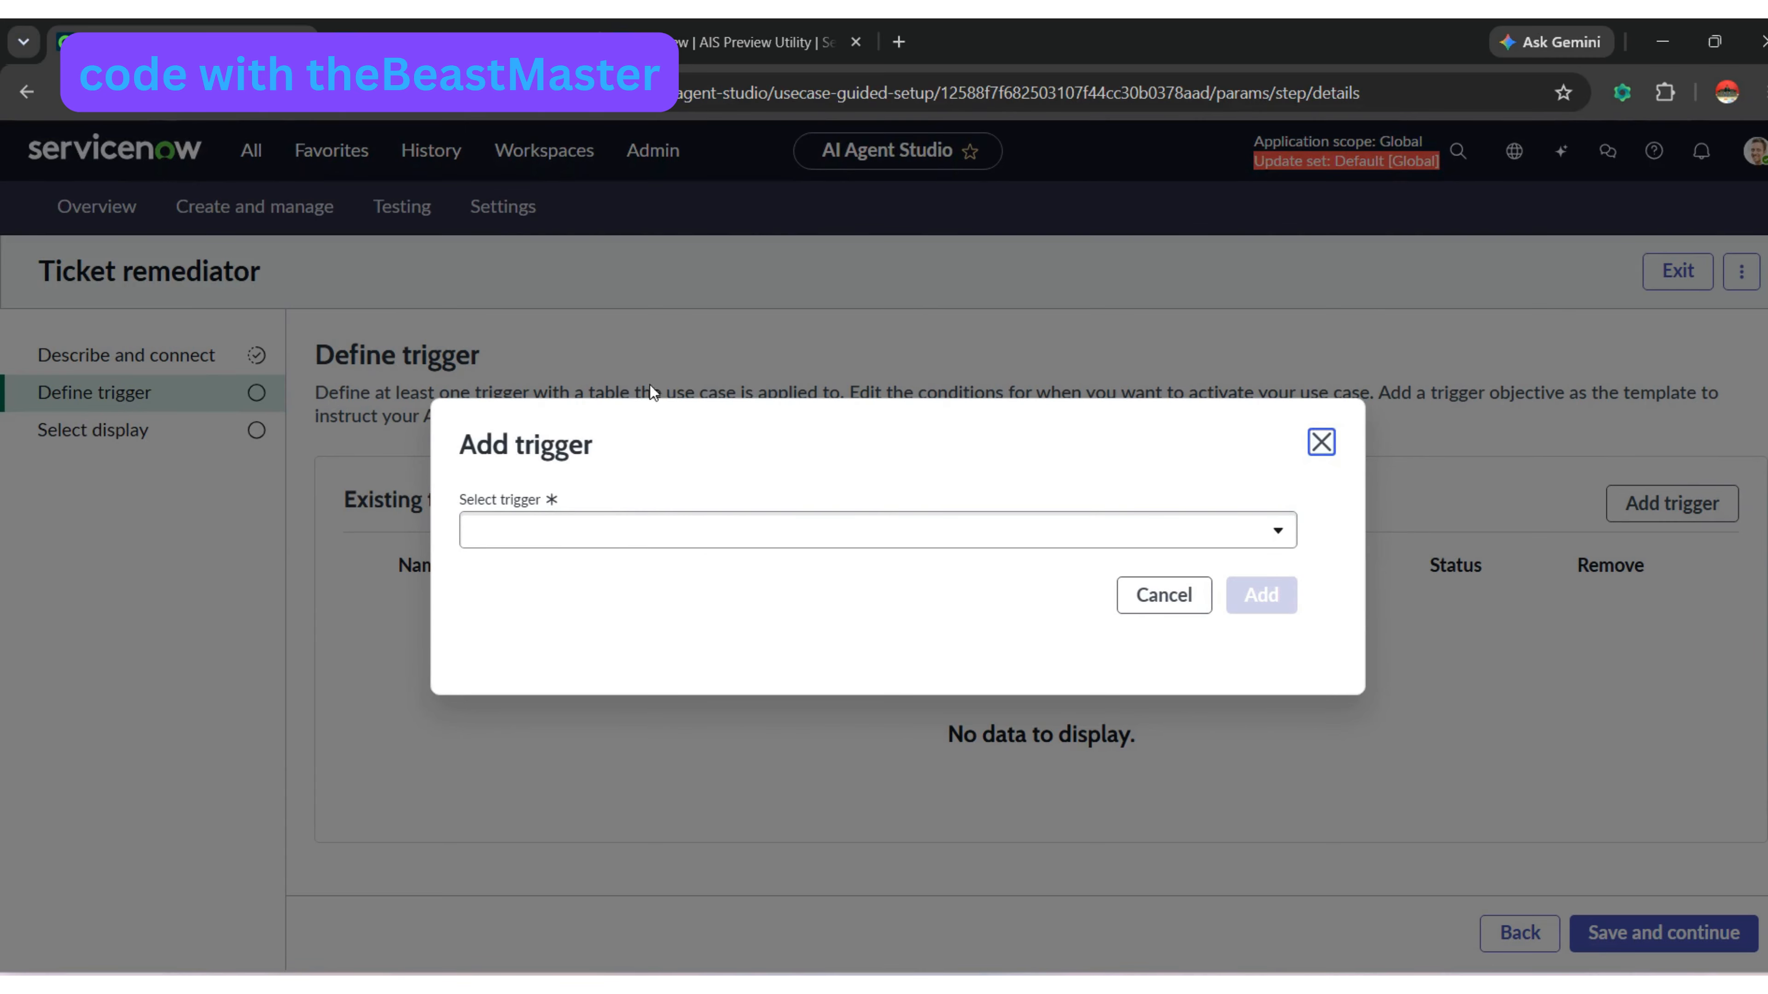
{"action": "left_click", "coordinate": [612, 533]}
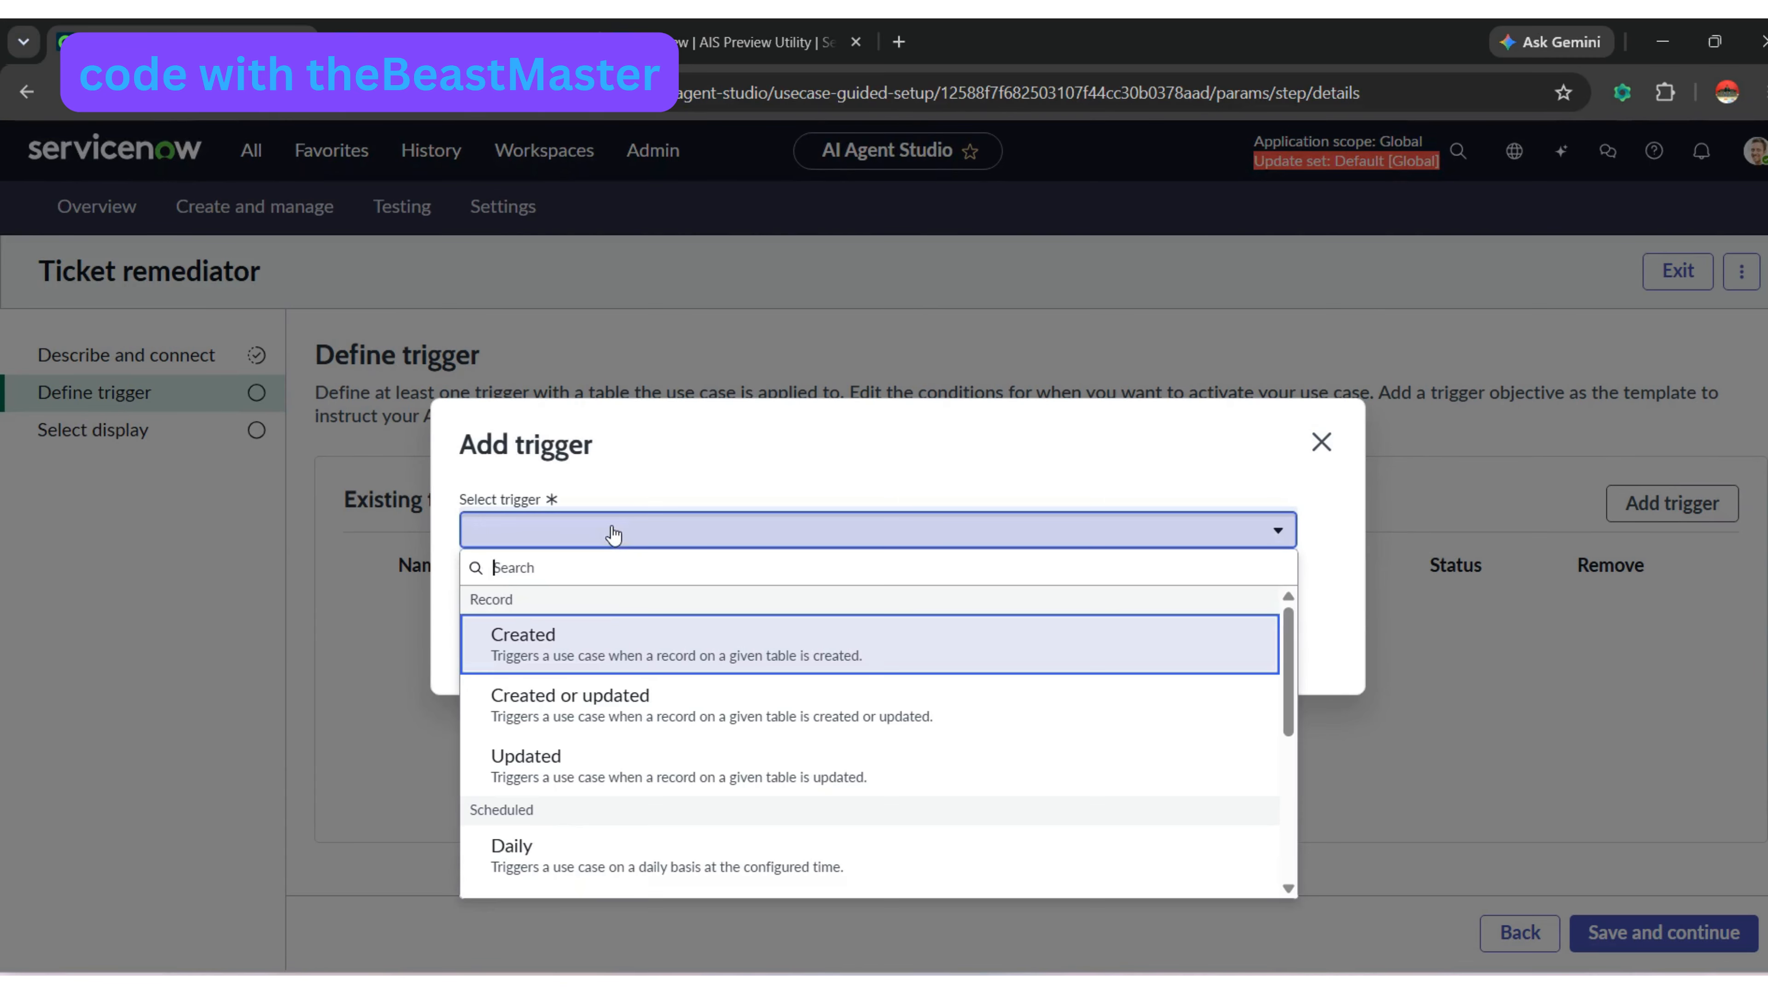
{"action": "left_click", "coordinate": [600, 658]}
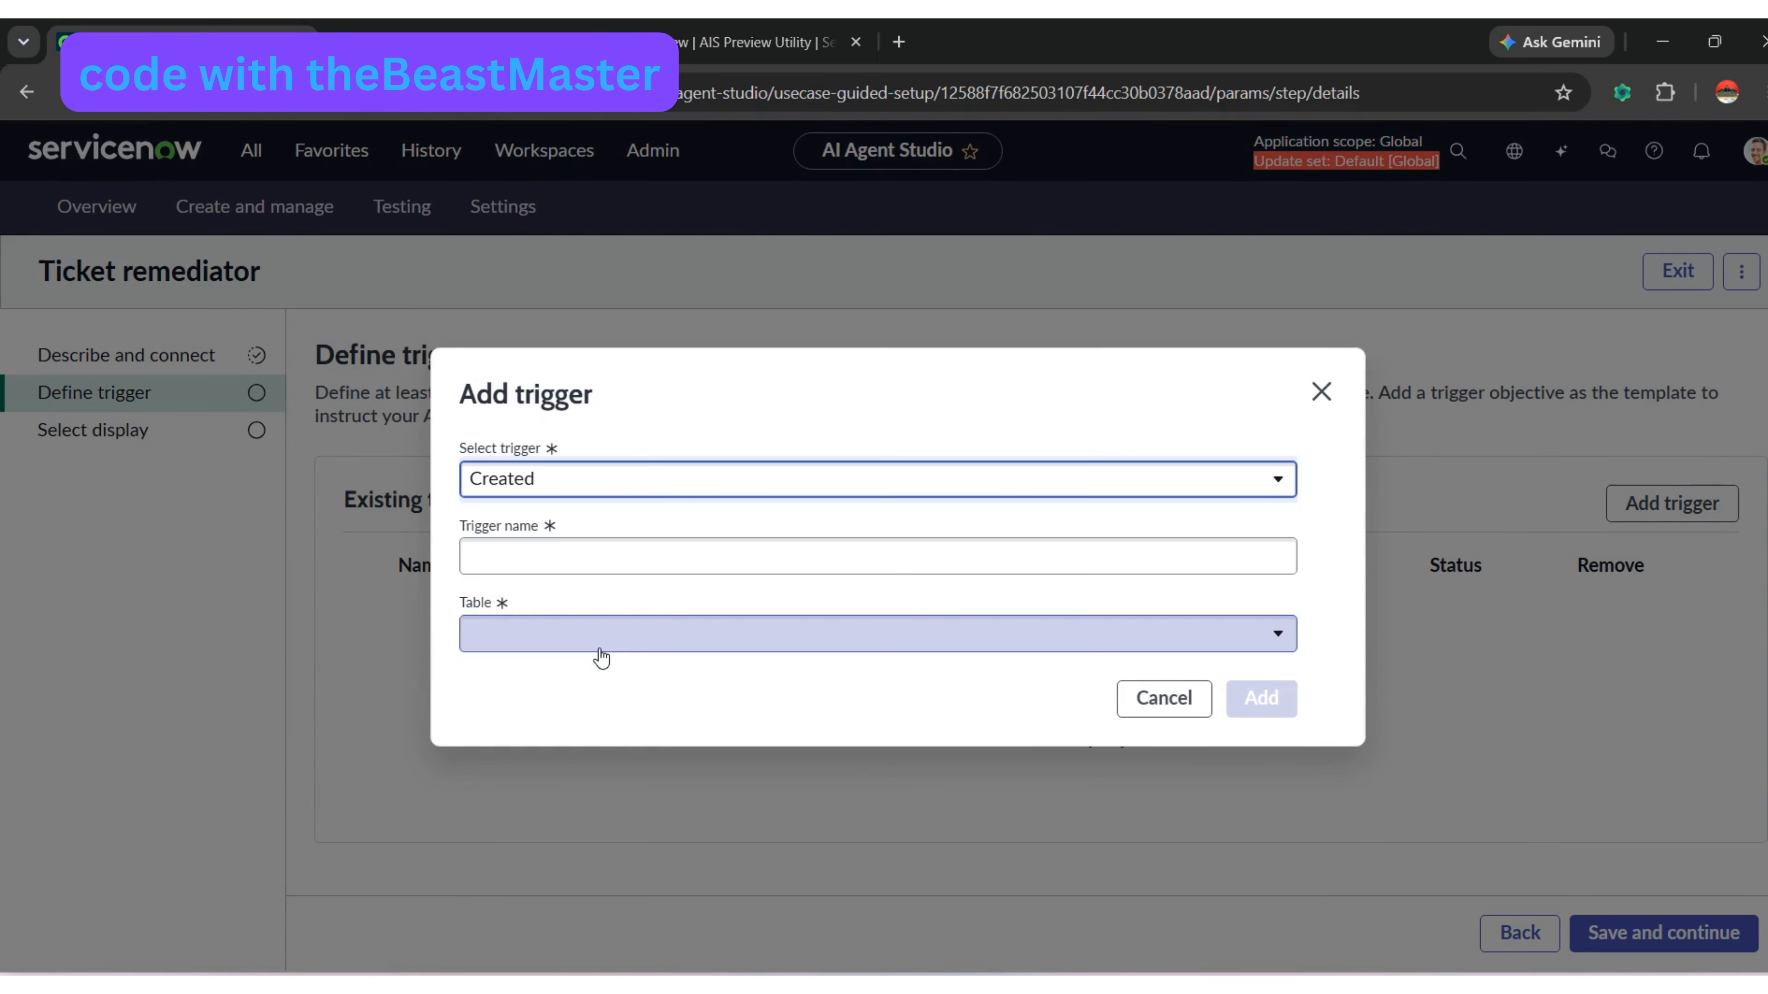
{"action": "left_click", "coordinate": [588, 555]}
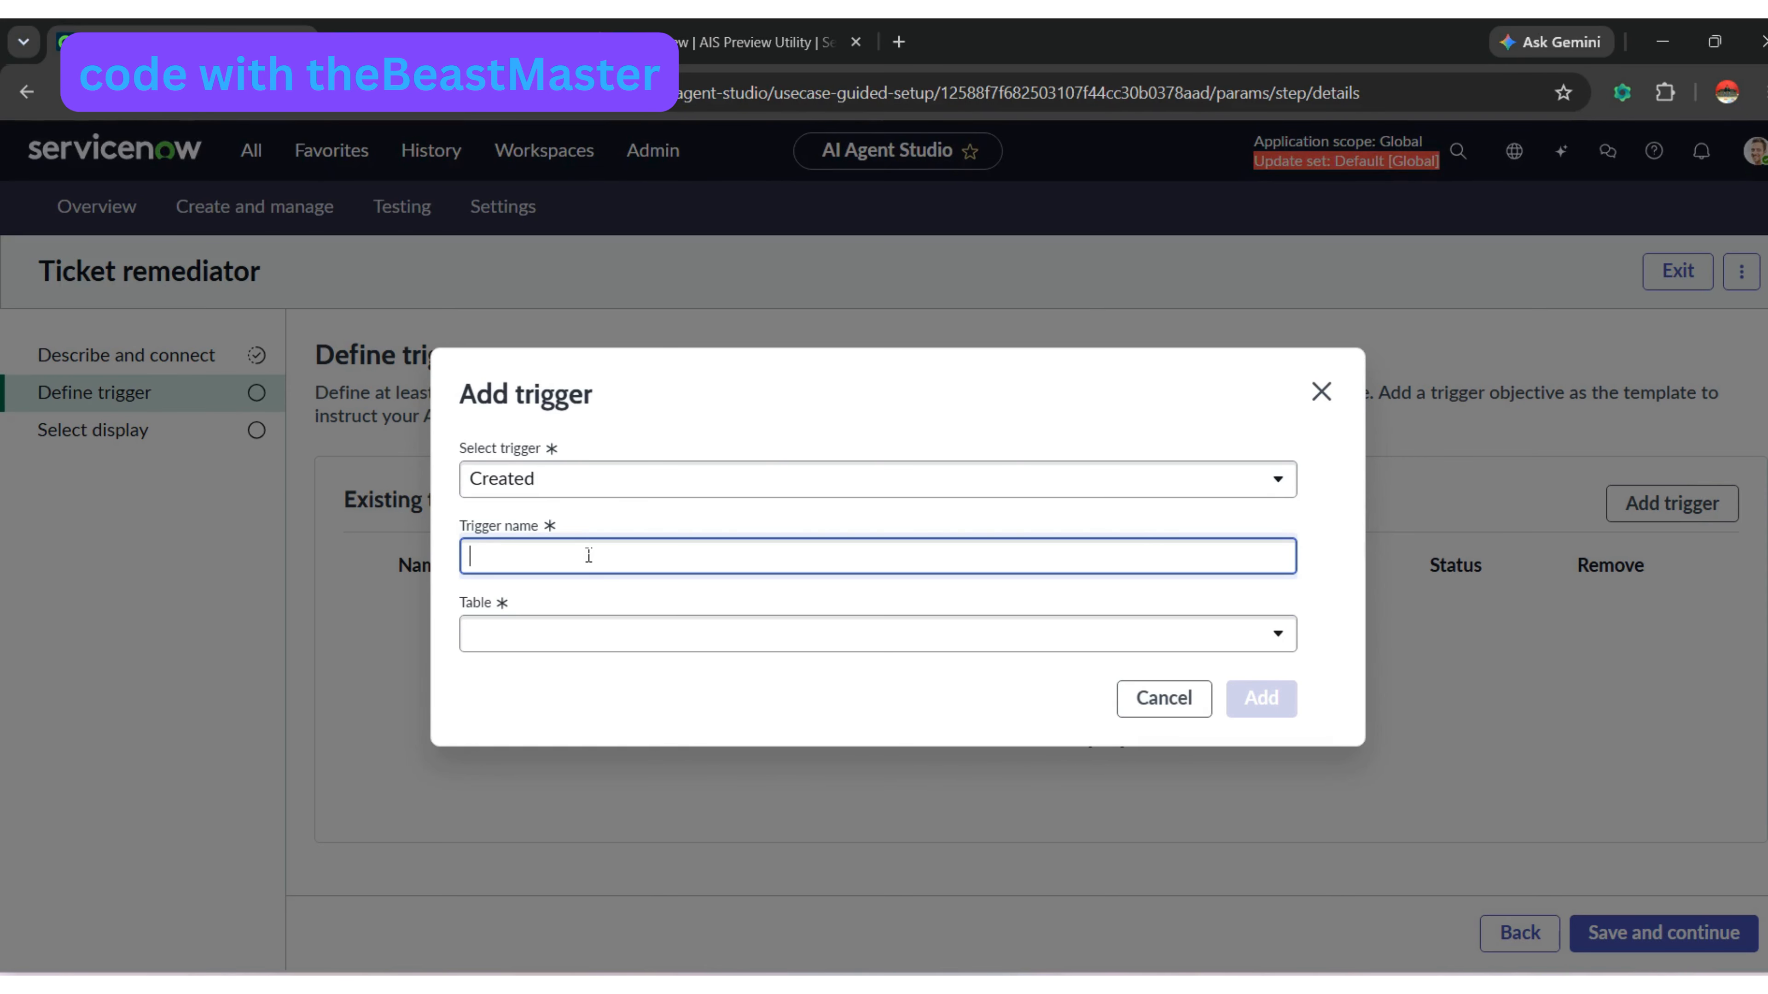
{"action": "type", "text": "ticket remeiat"}
{"action": "key", "text": "BackSpace"}
{"action": "key", "text": "BackSpace"}
{"action": "key", "text": "BackSpace"}
{"action": "type", "text": "diator"}
{"action": "left_click", "coordinate": [577, 634]}
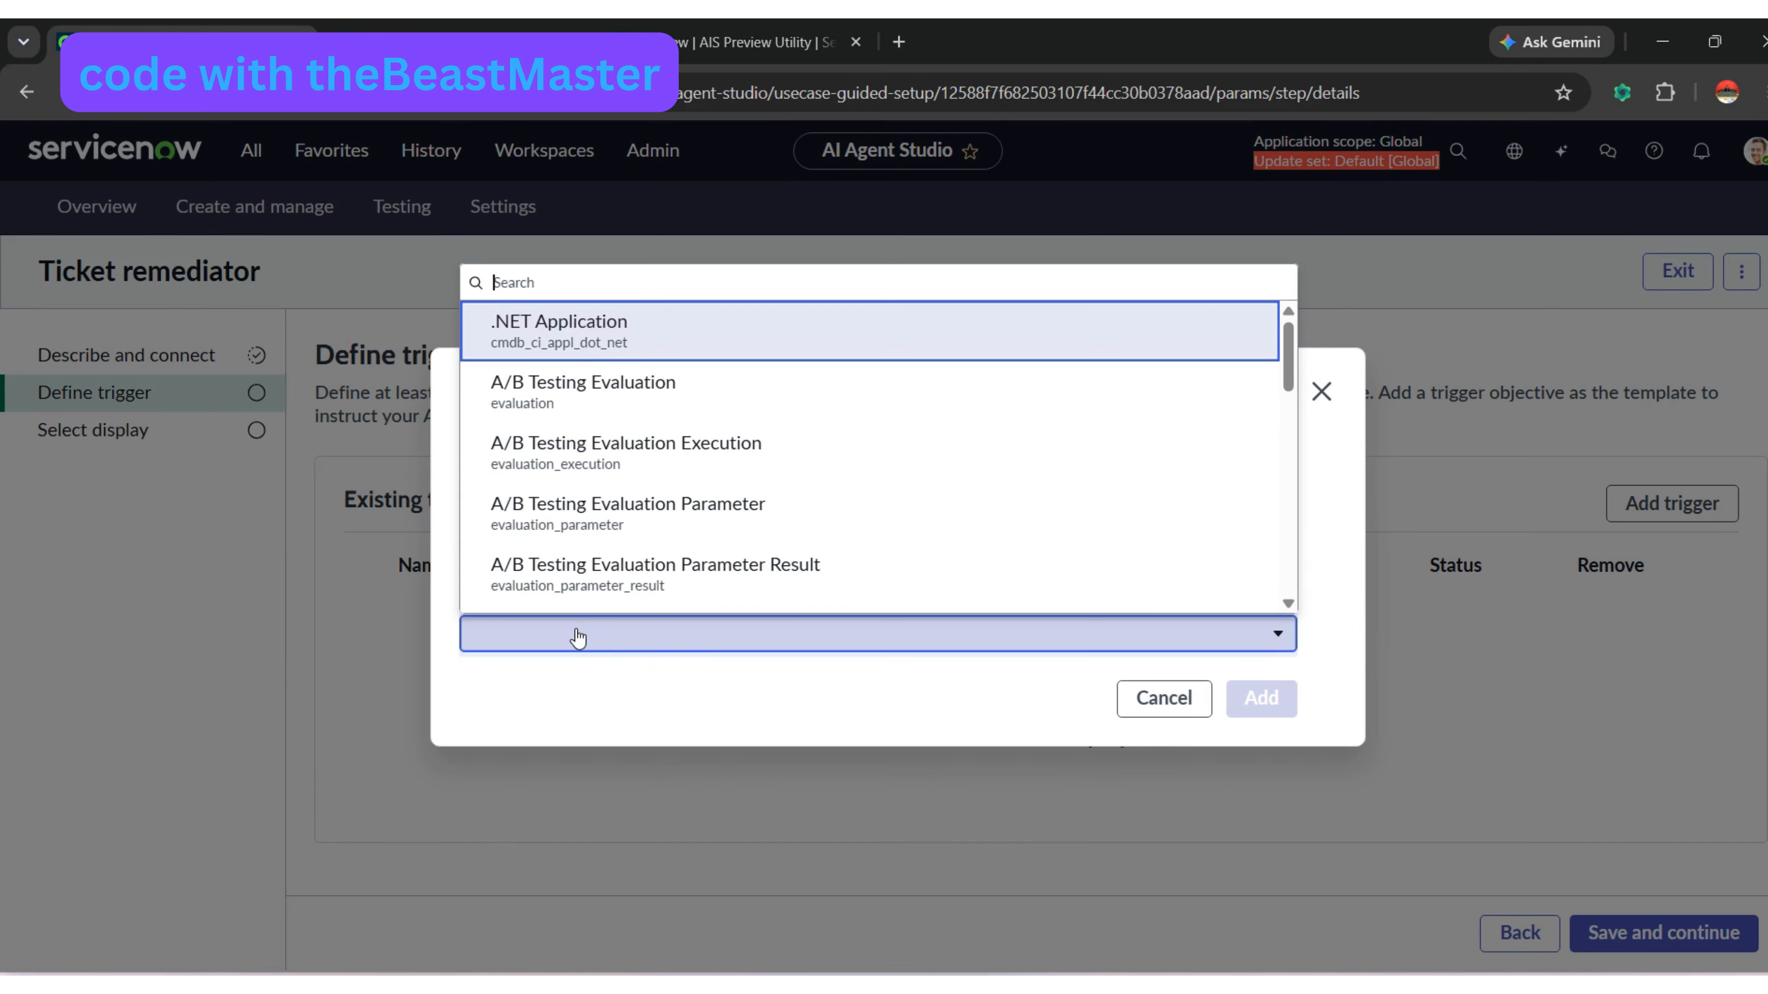
{"action": "type", "text": "incident"}
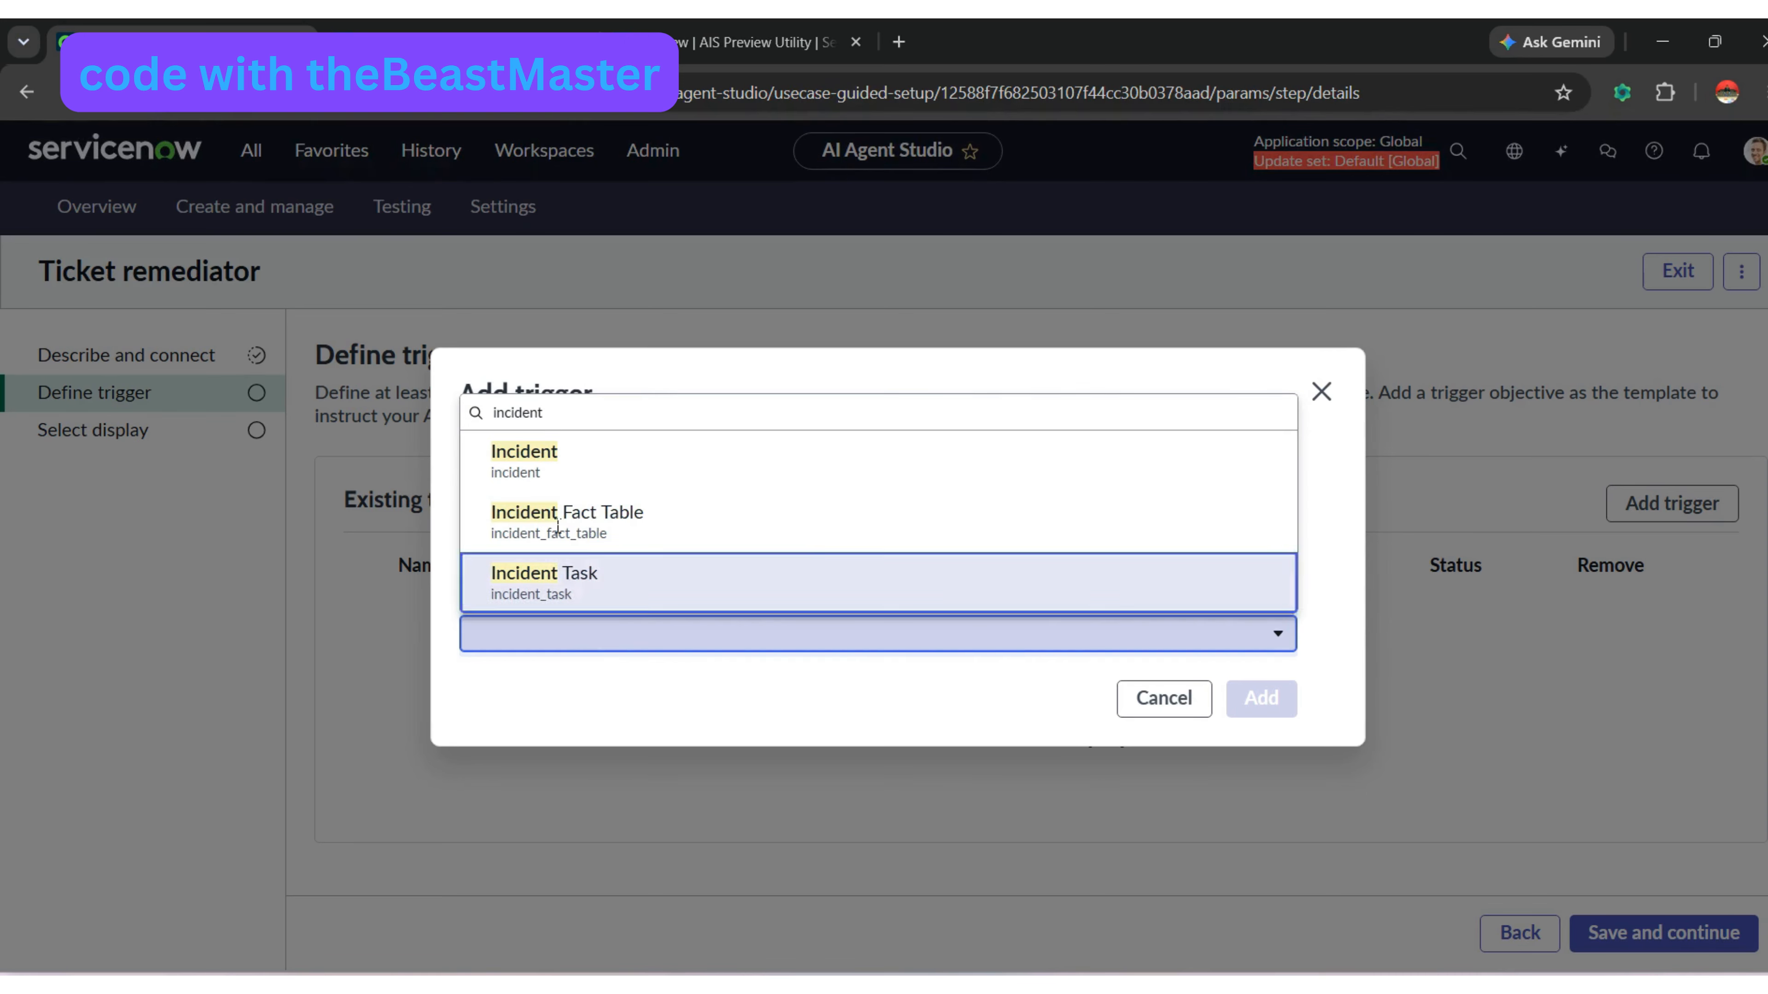
{"action": "left_click", "coordinate": [543, 466]}
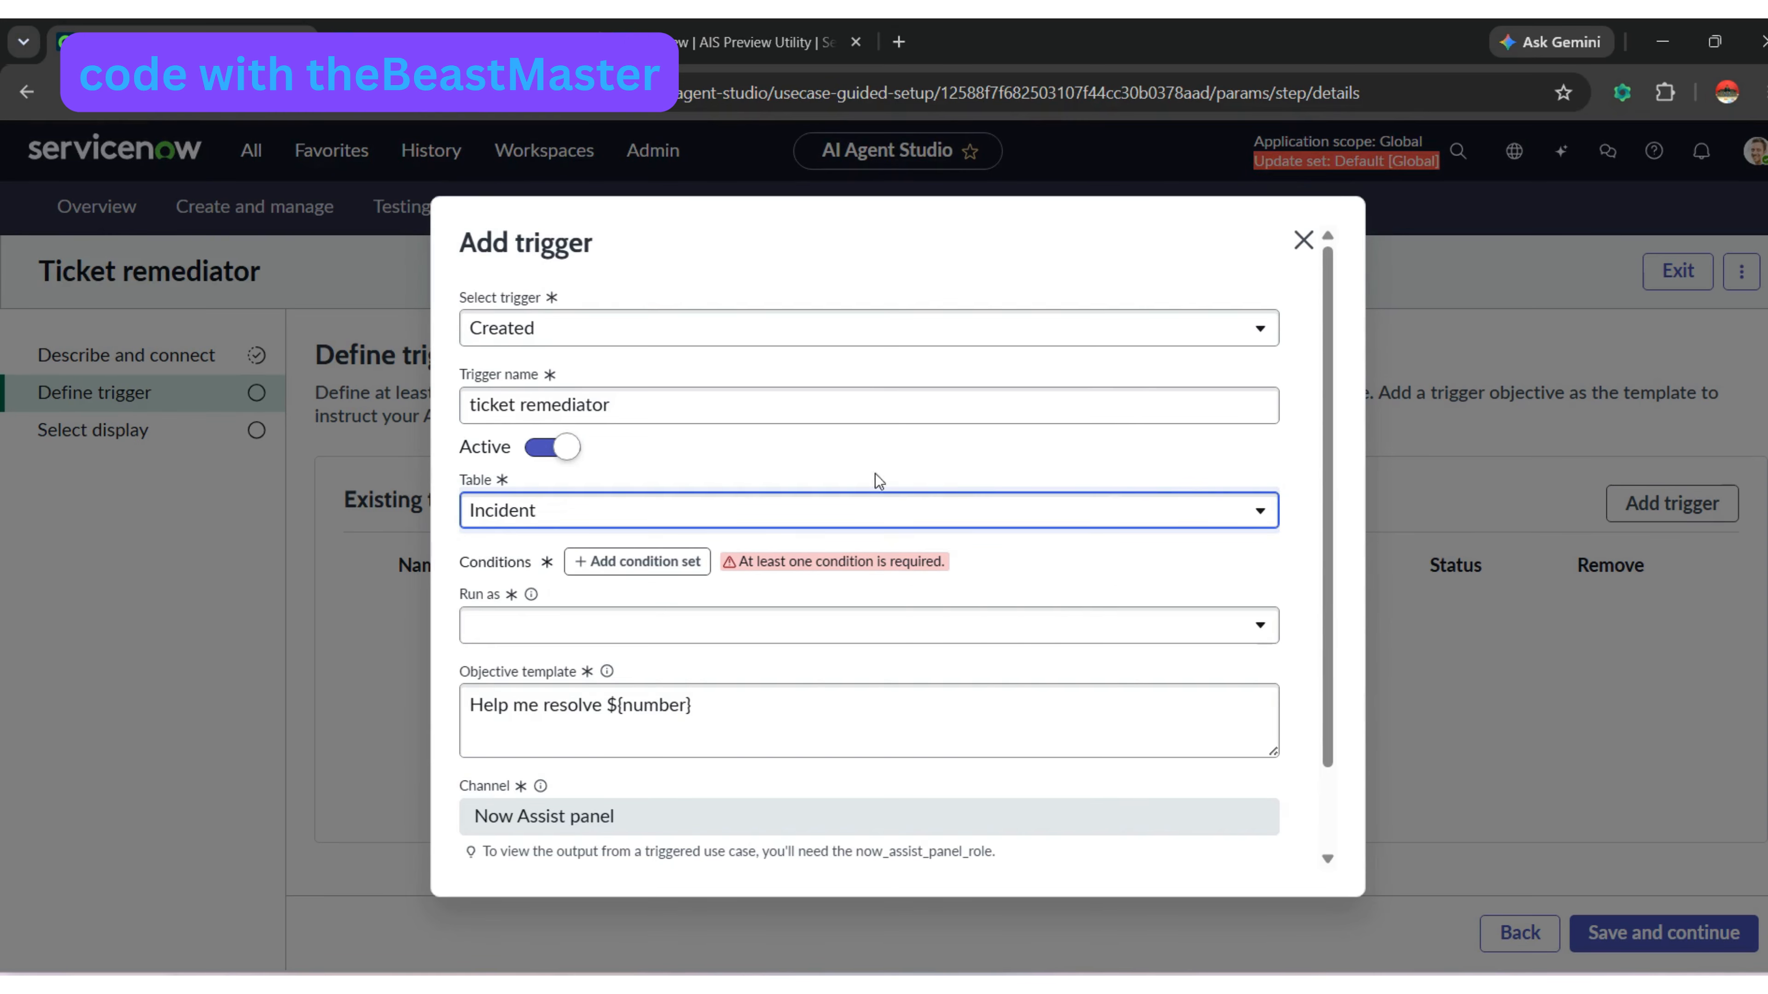
- Run the trigger as Assigned to [task] and set its condition to Short description contains "need help"
{"action": "left_click_drag", "start_coordinate": [1328, 468], "coordinate": [1328, 550]}
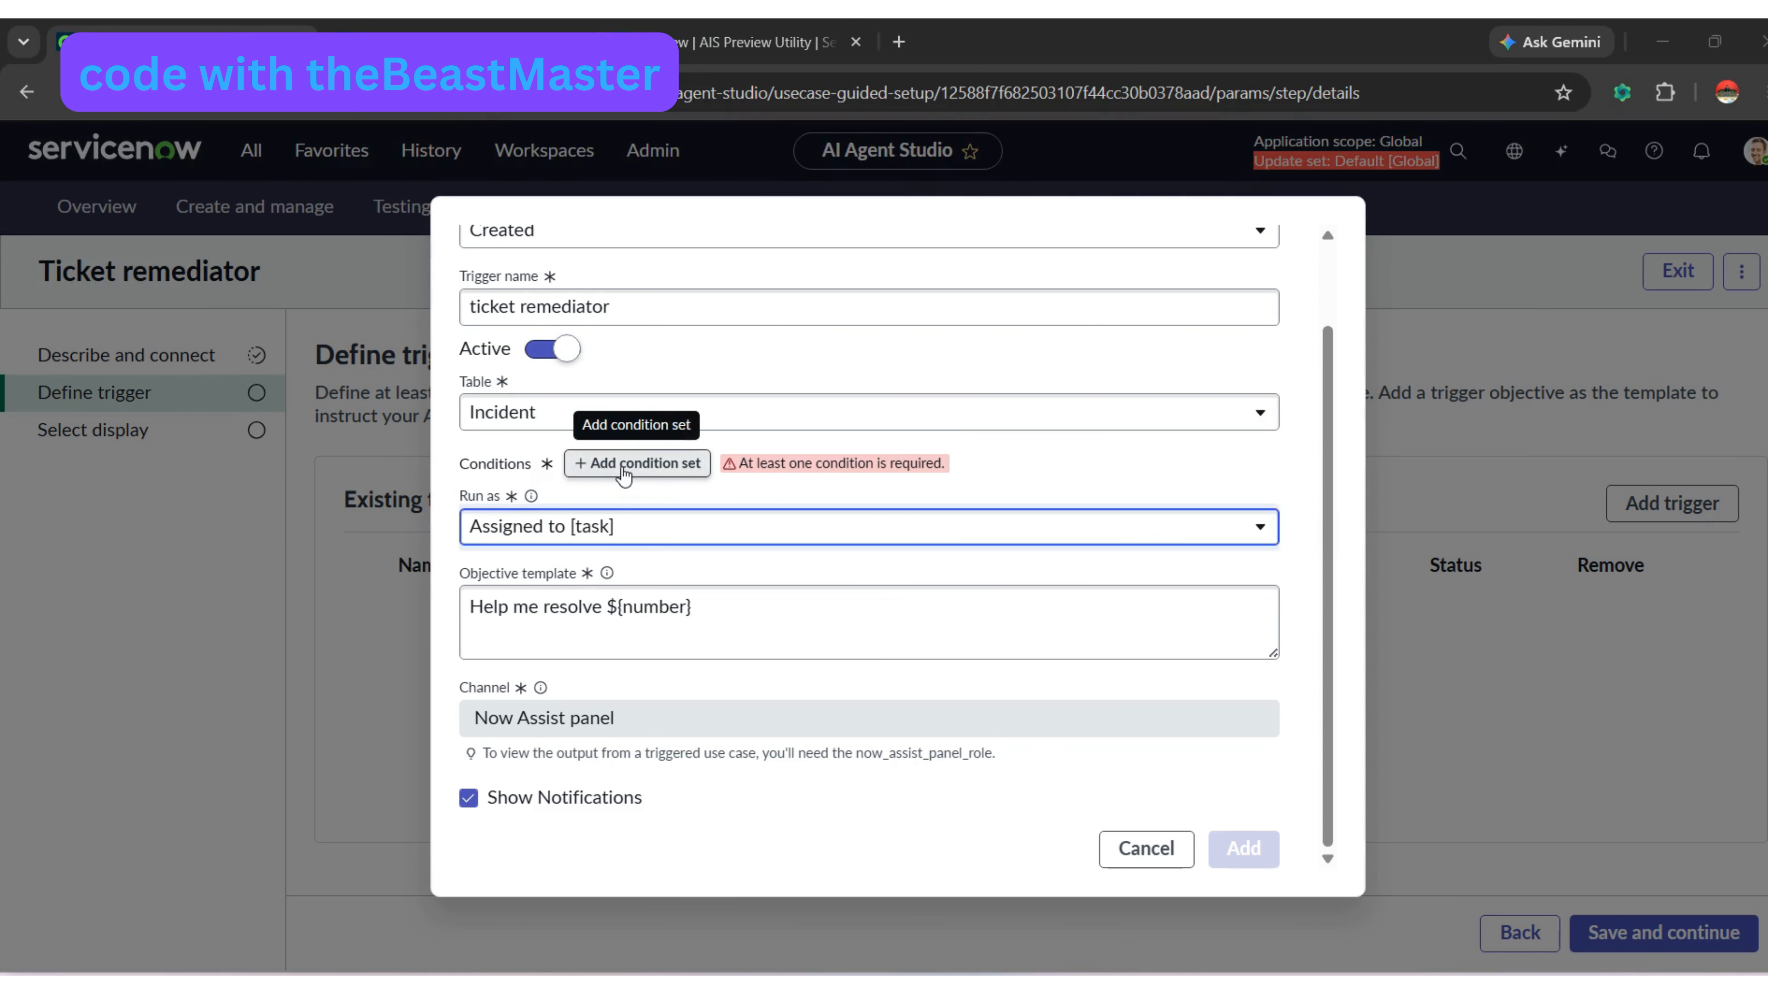
{"action": "left_click", "coordinate": [623, 462]}
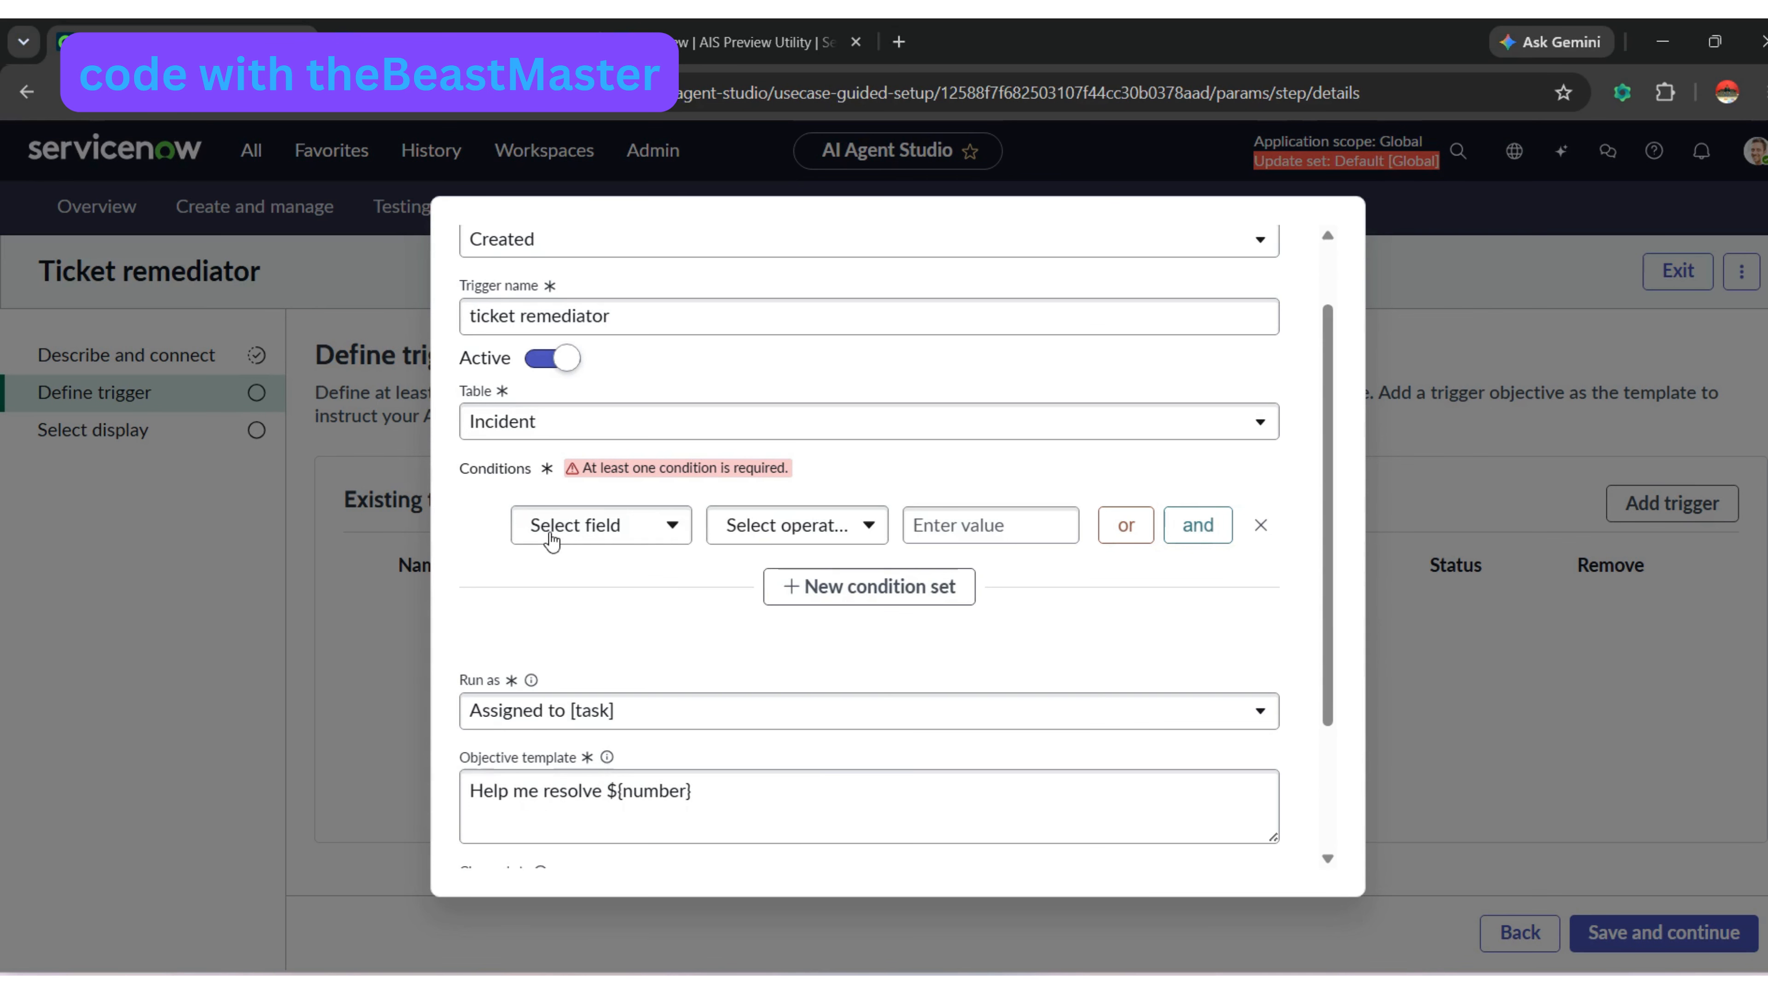
{"action": "left_click", "coordinate": [550, 538]}
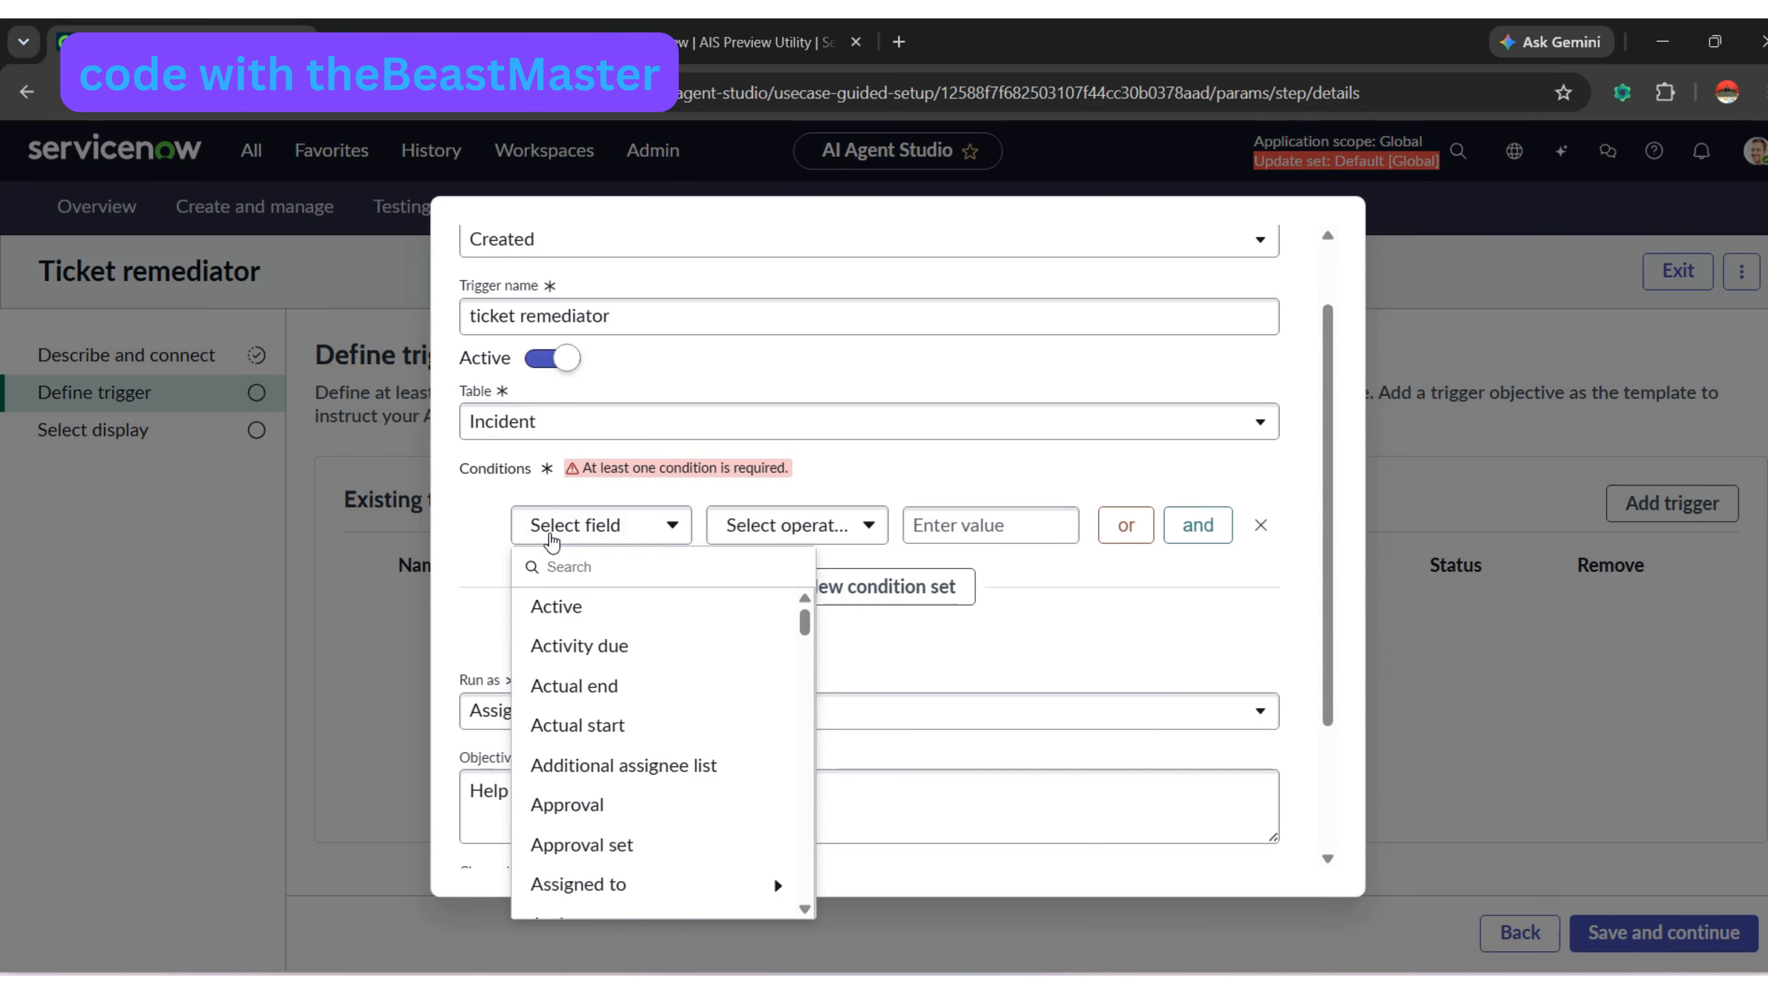
{"action": "type", "text": "short"}
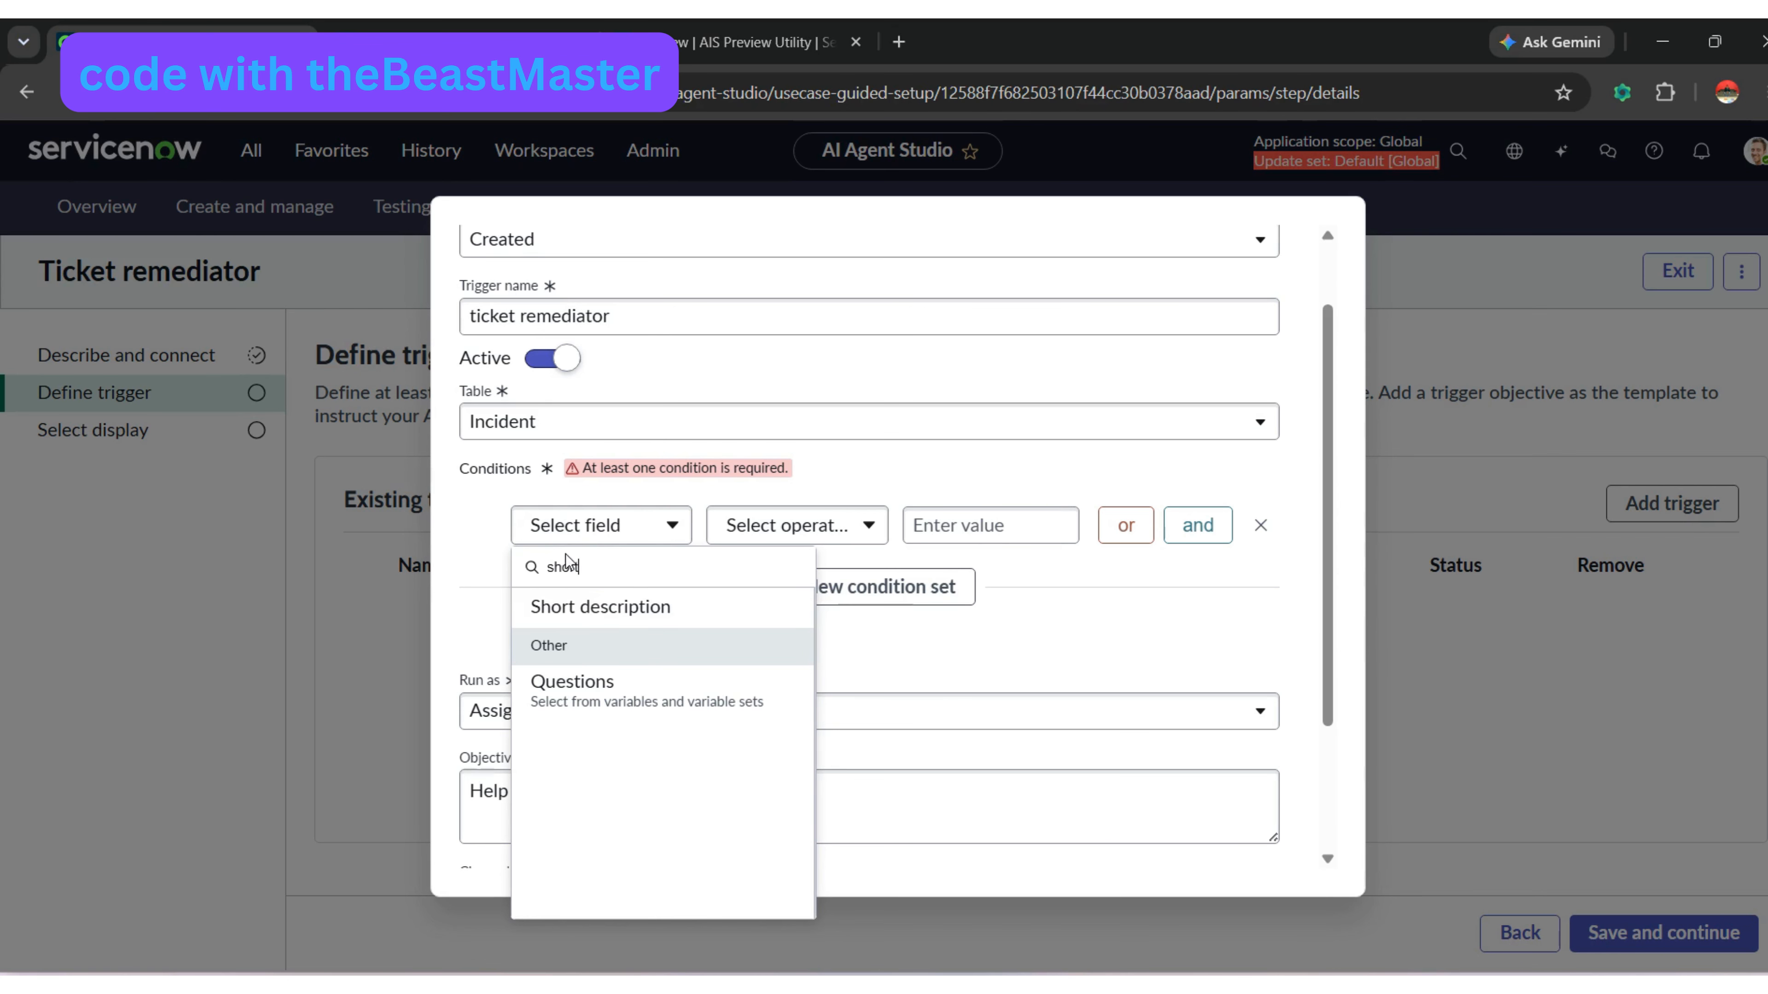
{"action": "left_click", "coordinate": [600, 608]}
{"action": "left_click", "coordinate": [848, 529]}
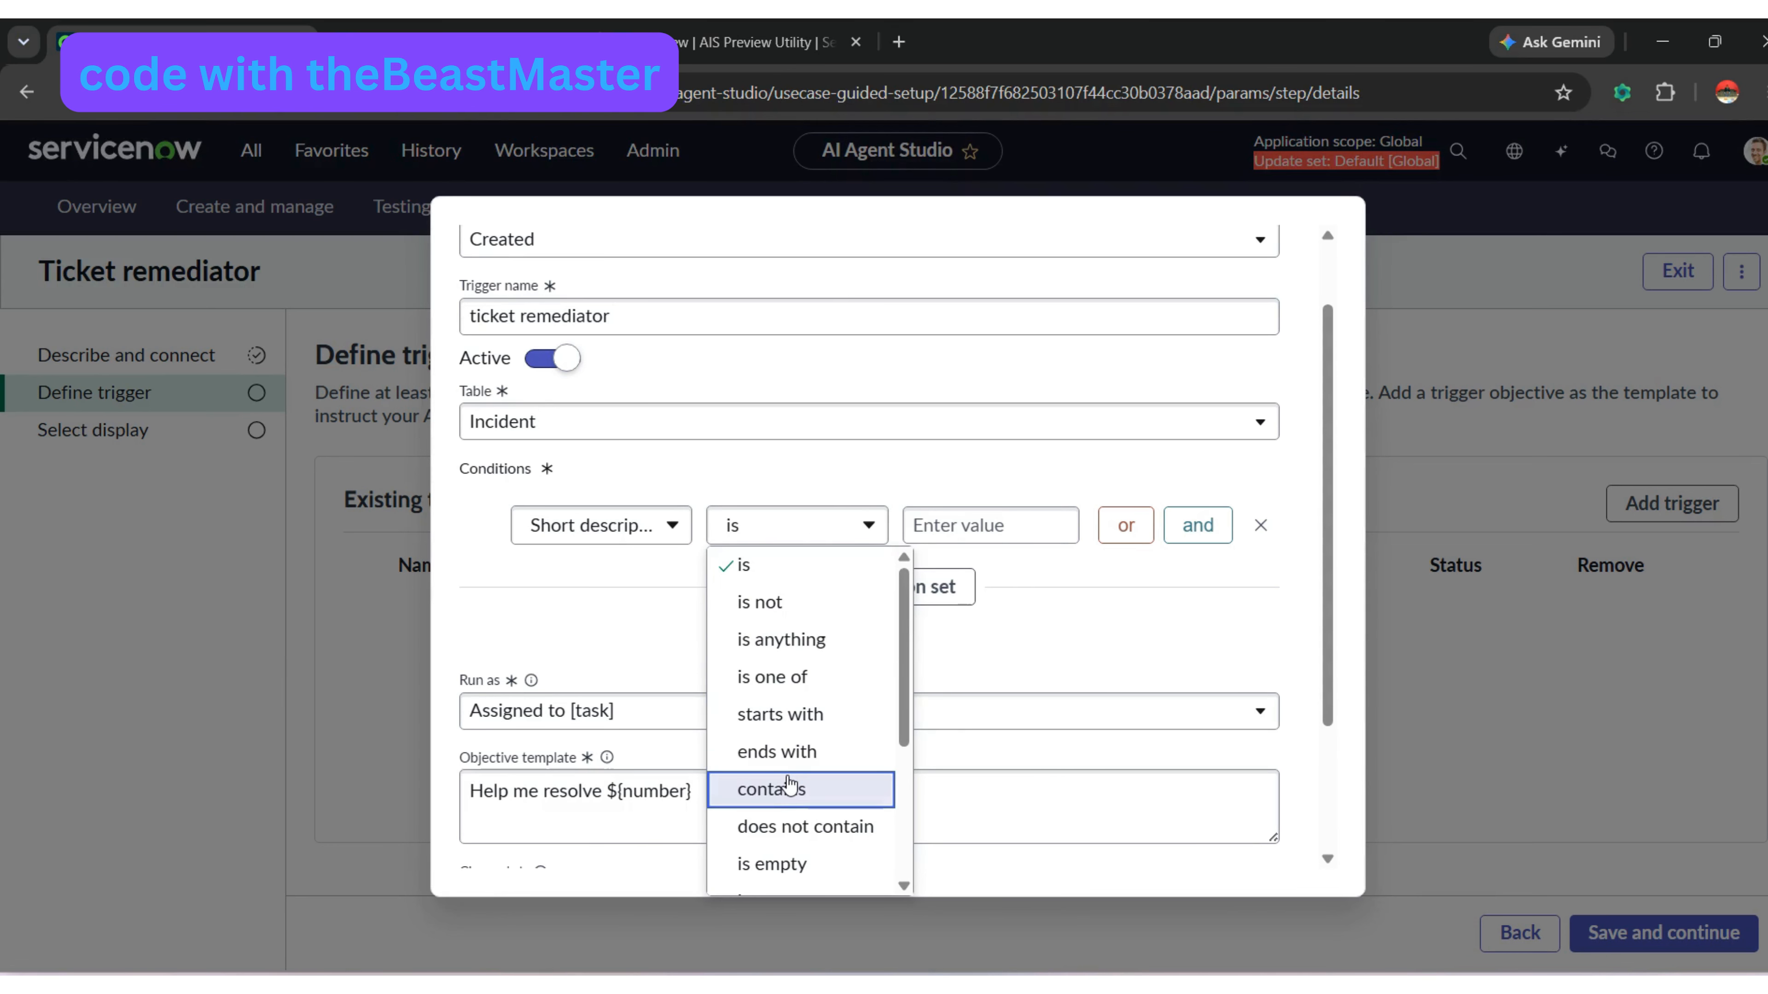
{"action": "left_click", "coordinate": [789, 785]}
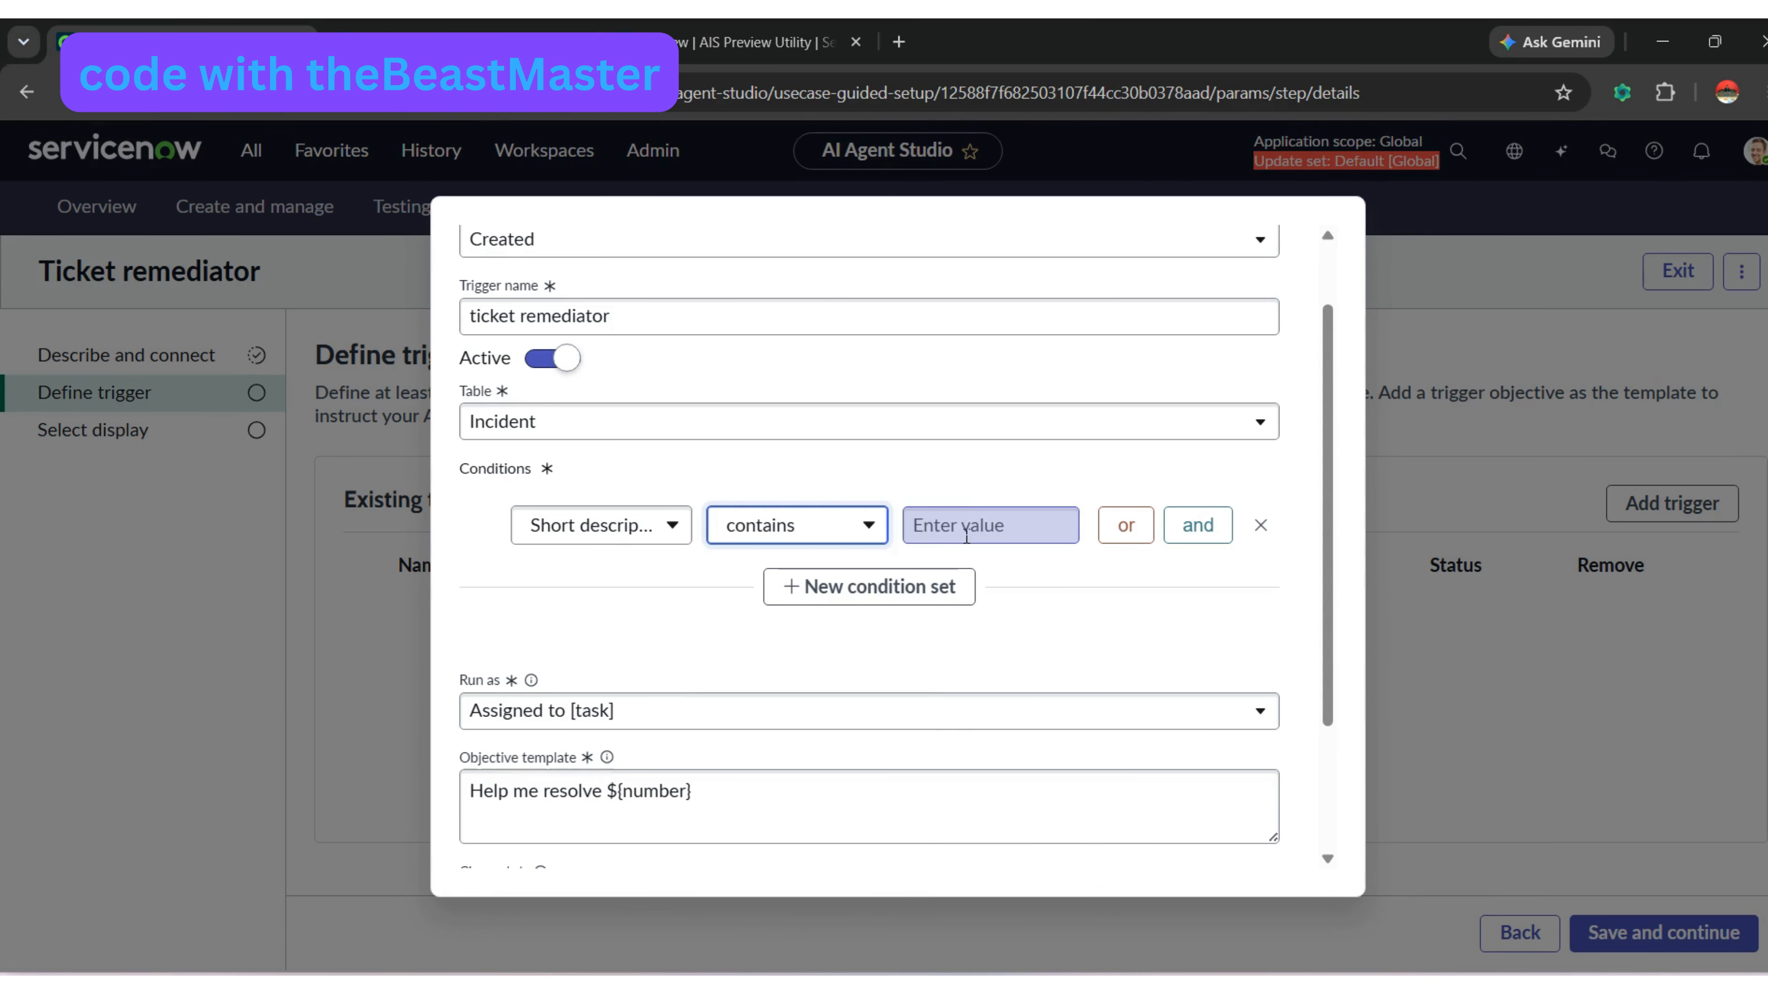
{"action": "left_click", "coordinate": [966, 535]}
{"action": "type", "text": "need"}
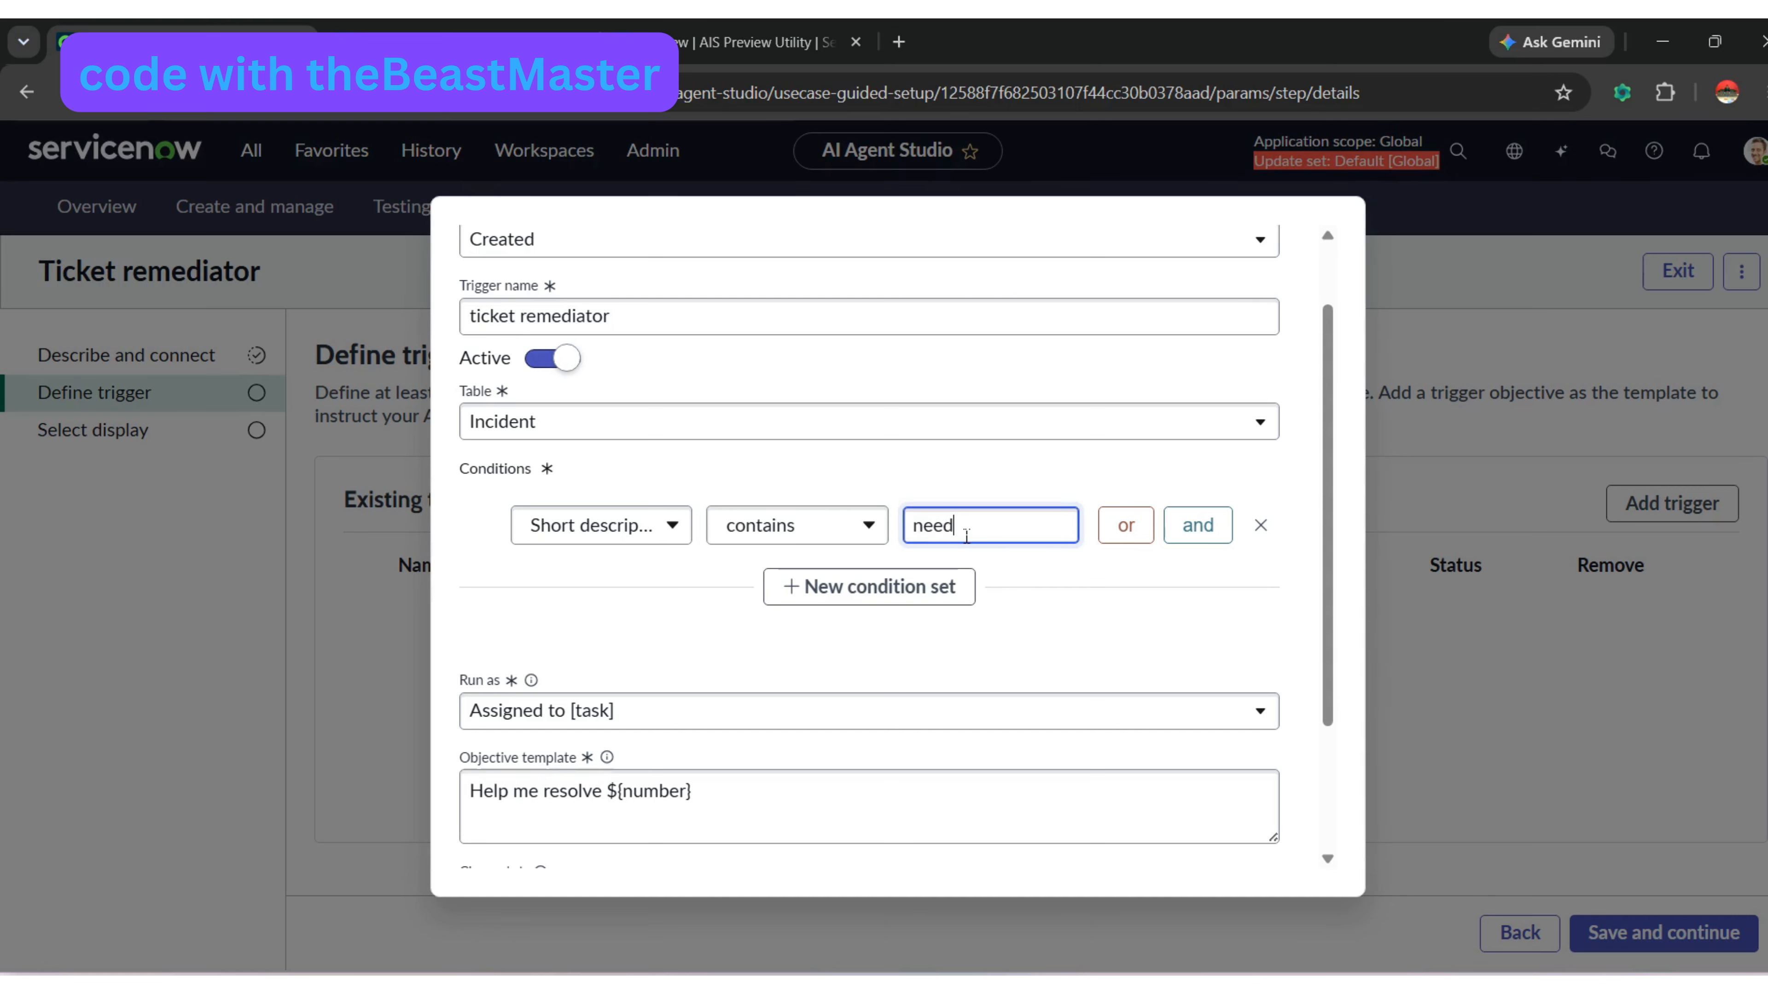
{"action": "type", "text": " help"}
- Add the configured trigger to the use case and save through the display settings to the testing page
{"action": "left_click_drag", "start_coordinate": [1333, 573], "coordinate": [1331, 773]}
{"action": "left_click", "coordinate": [1244, 849]}
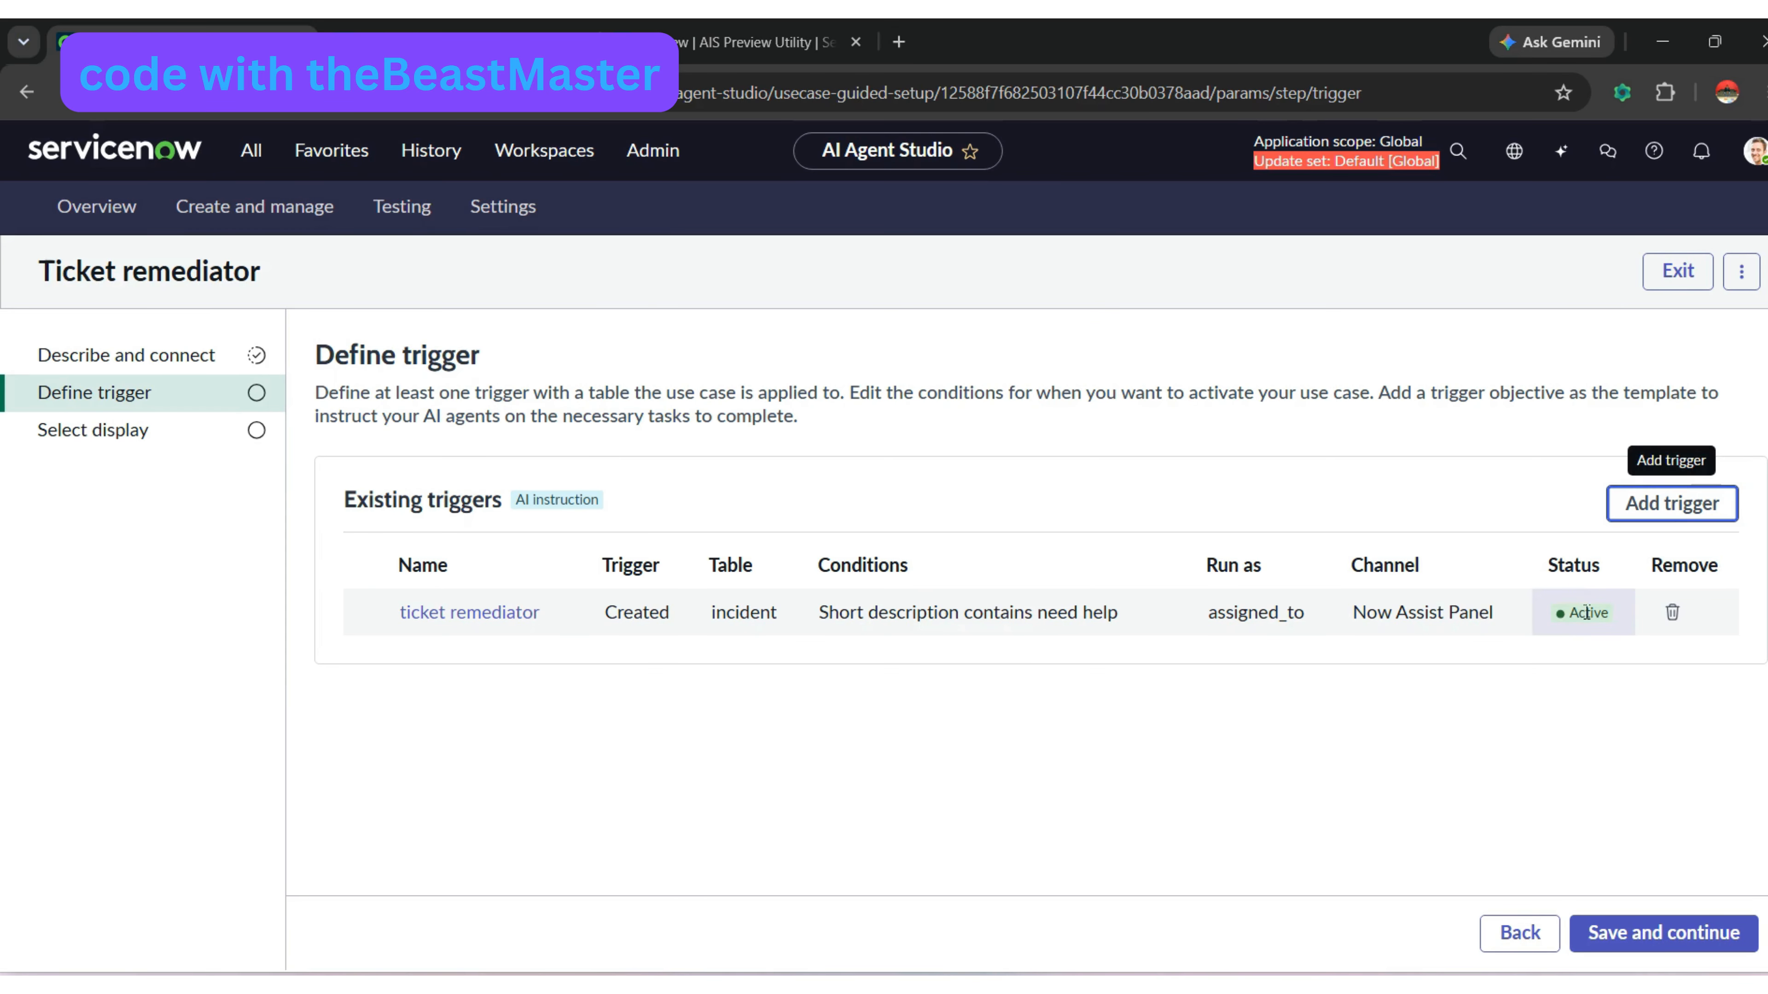
{"action": "left_click", "coordinate": [1635, 919]}
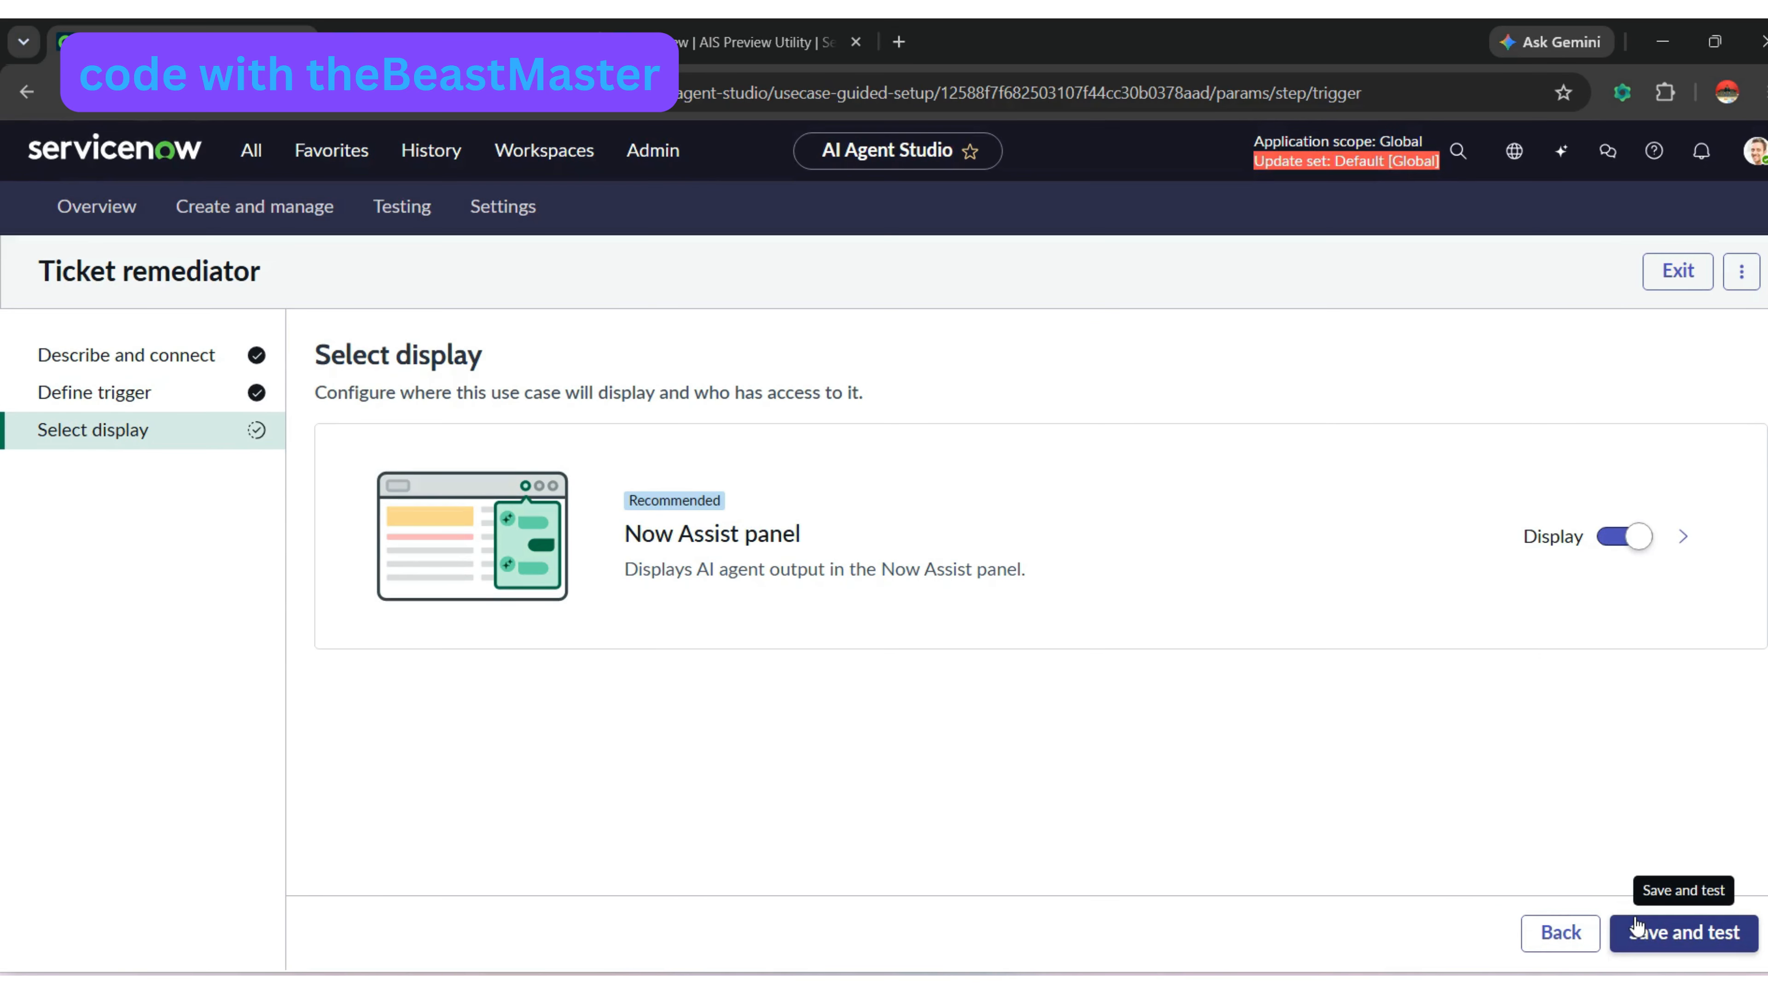
{"action": "left_click", "coordinate": [1635, 927]}
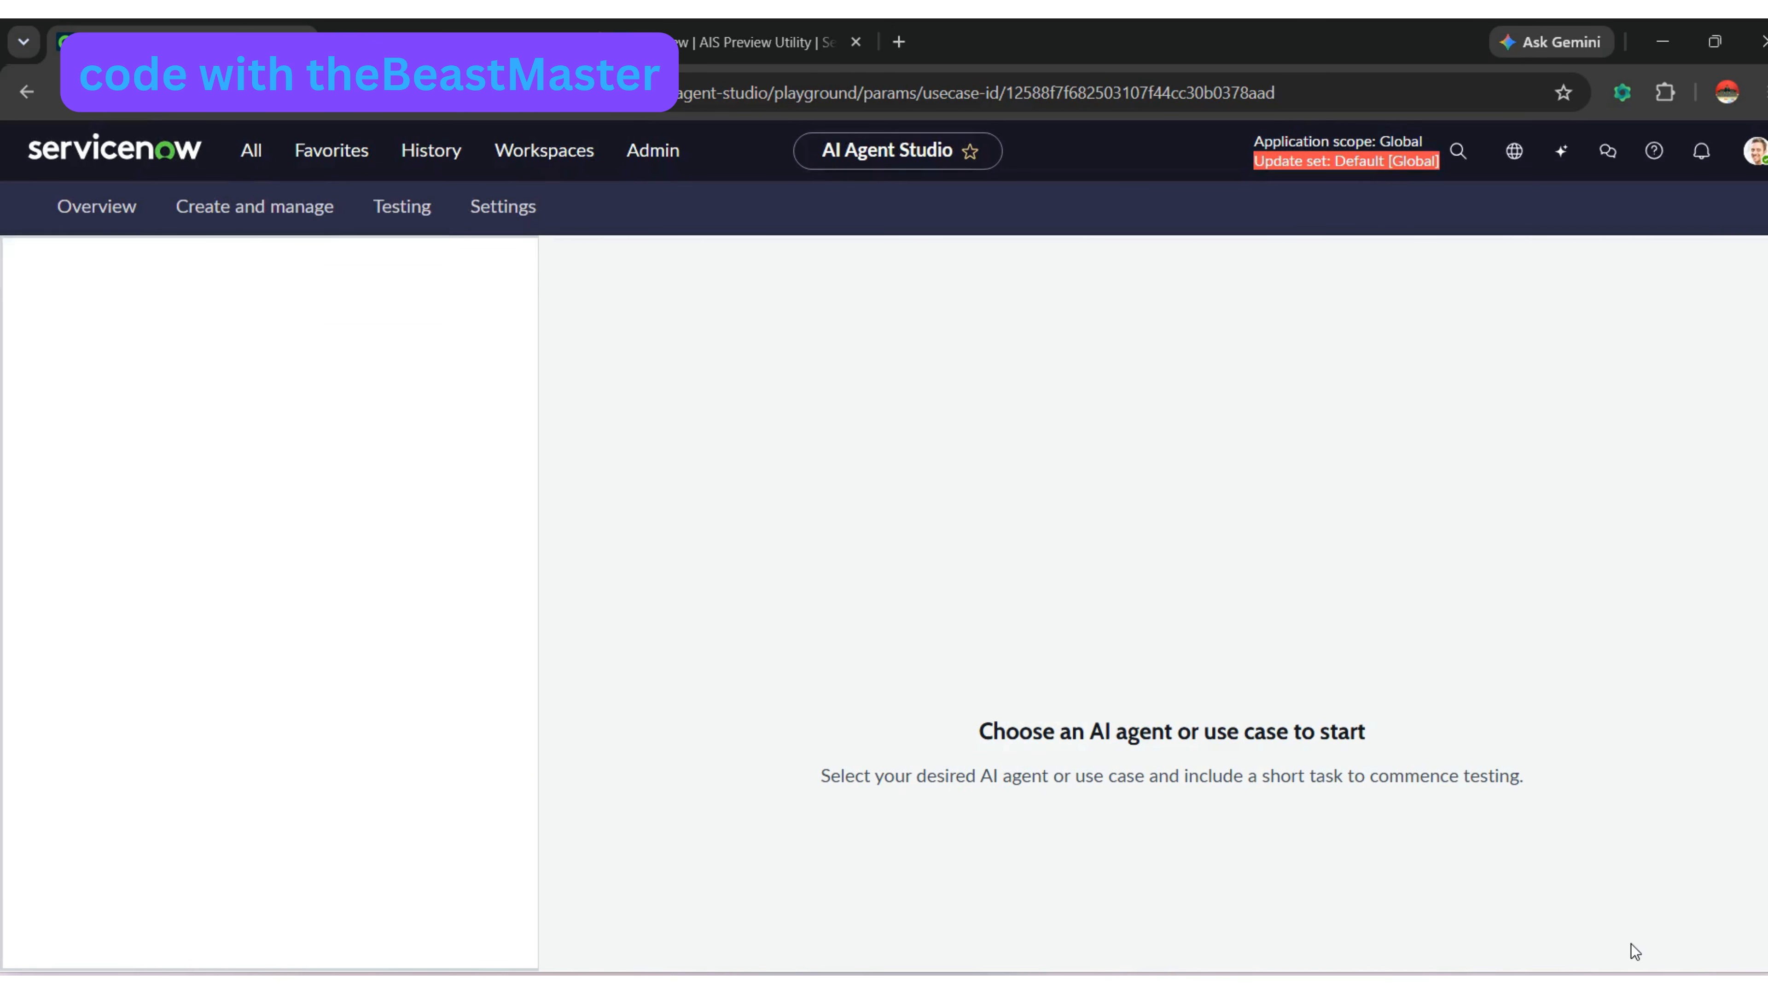
- Find the Users list under User Administration and open the record of the user who will receive the AI output
{"action": "left_click", "coordinate": [250, 155]}
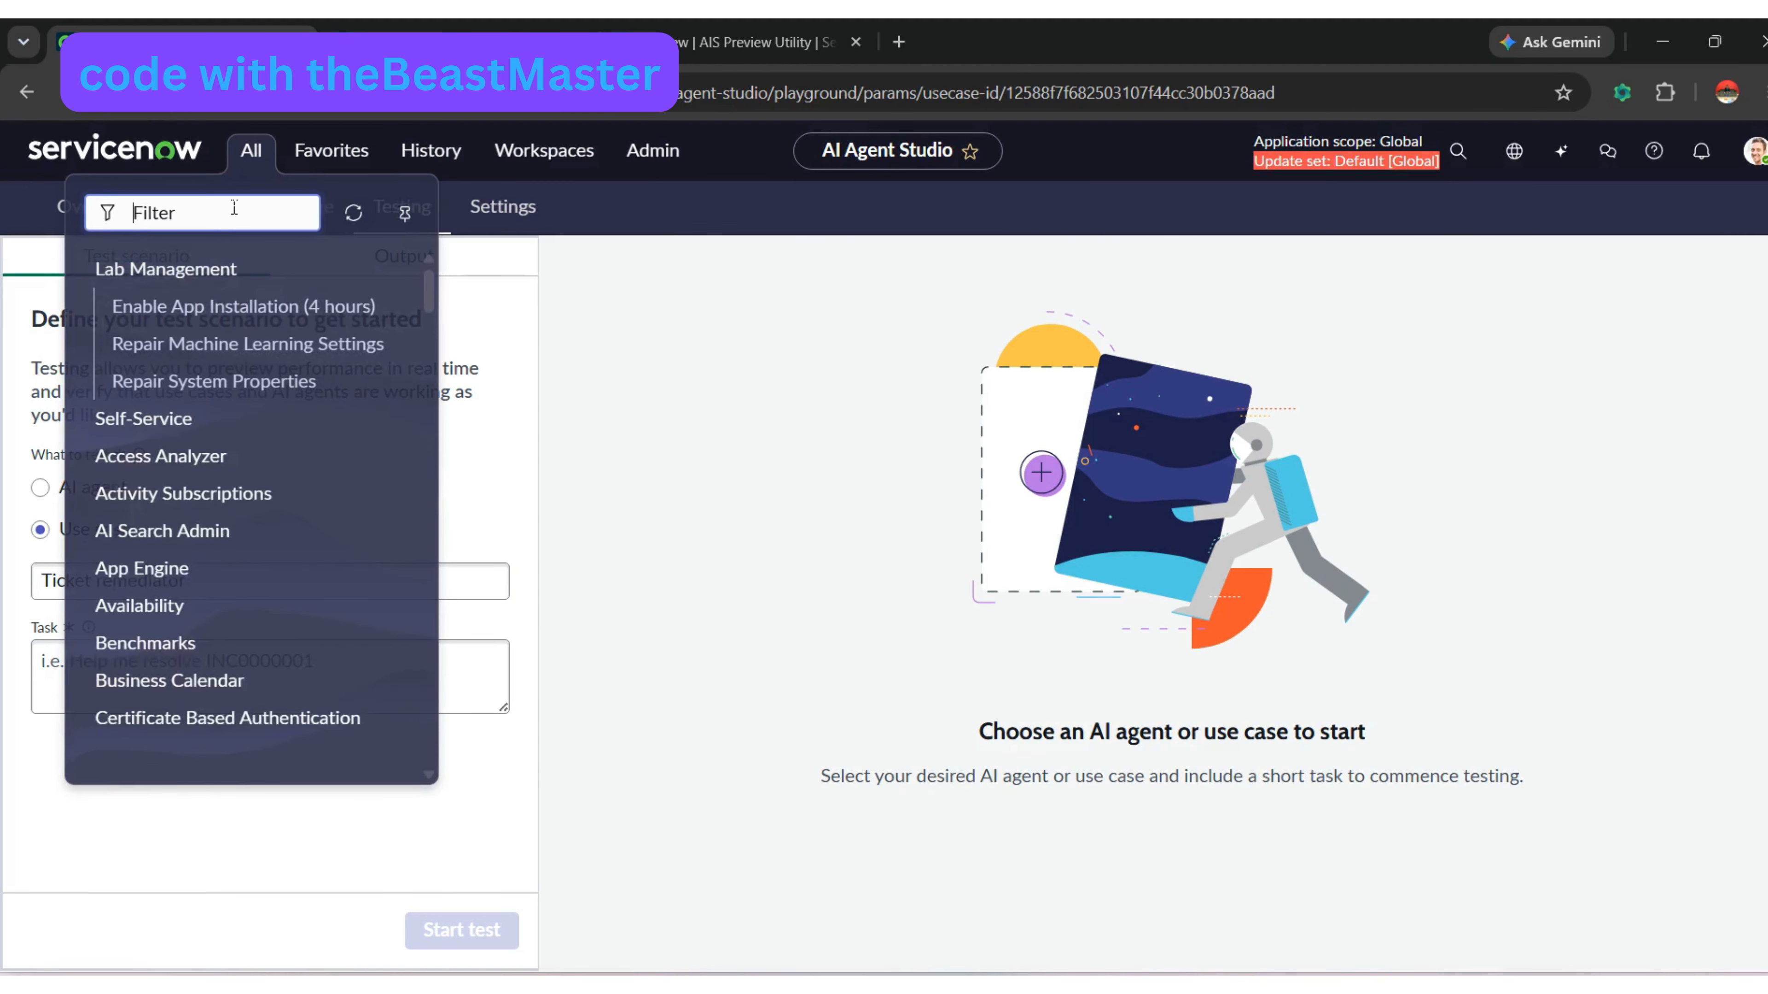
{"action": "type", "text": "us"}
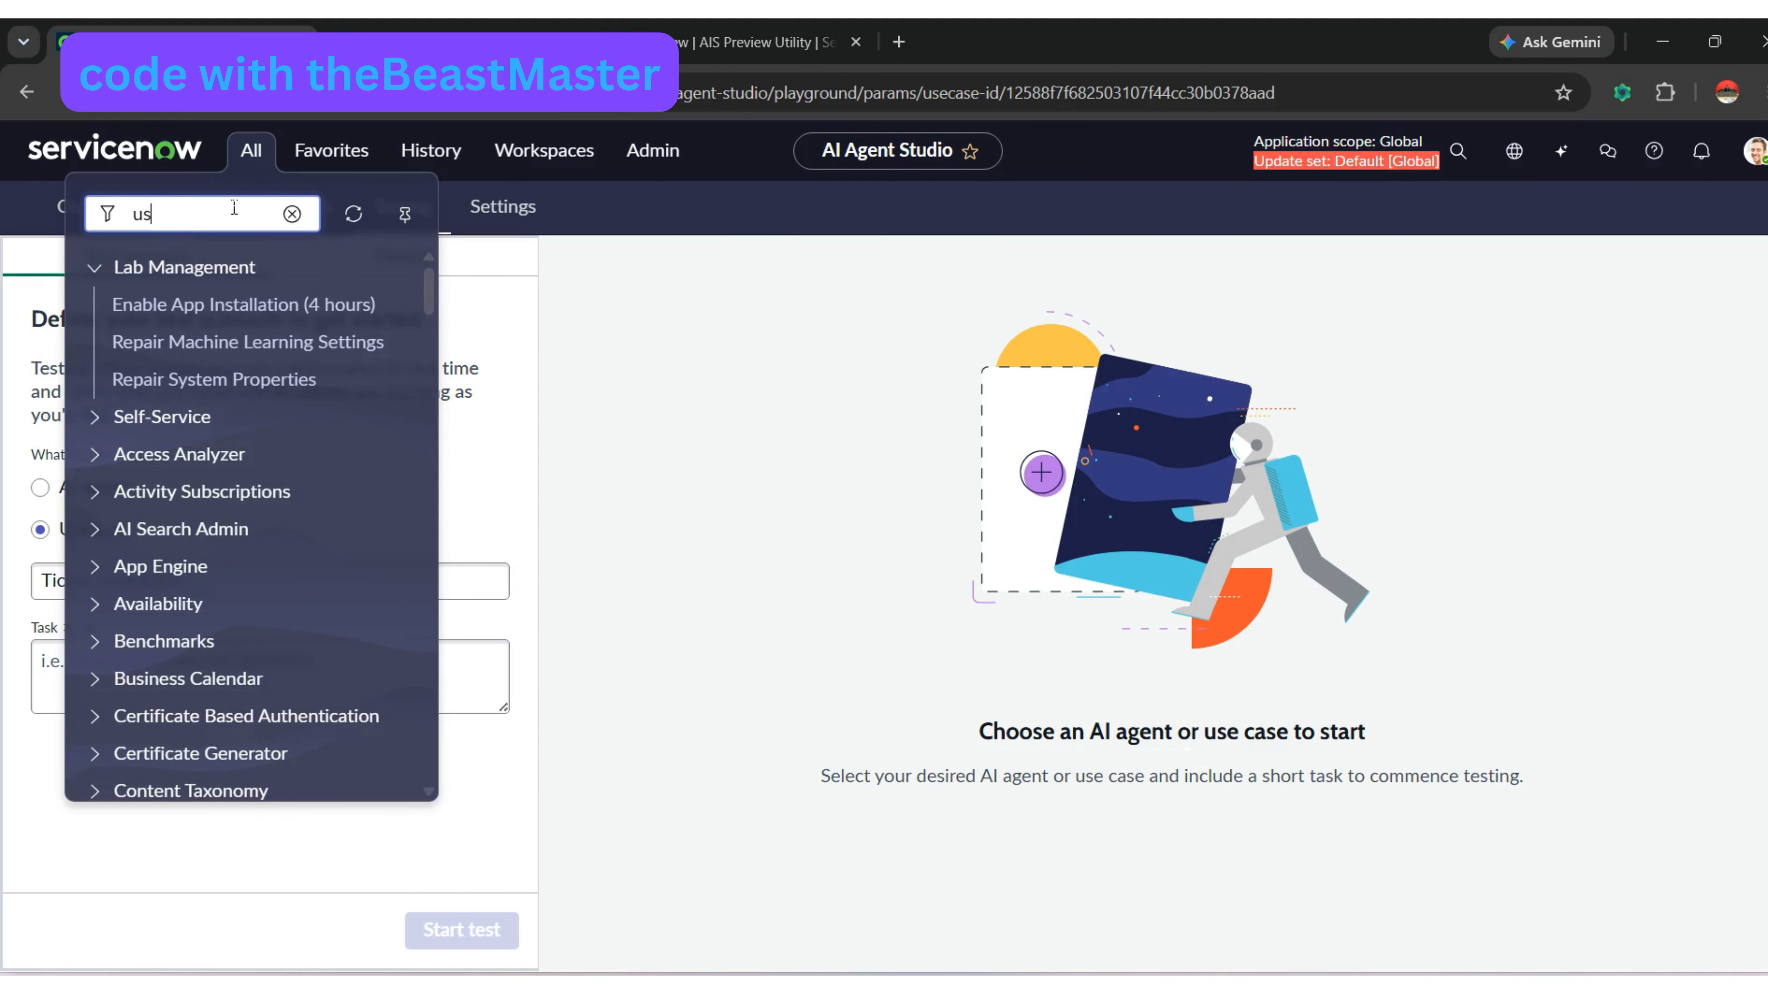
{"action": "type", "text": "er admin"}
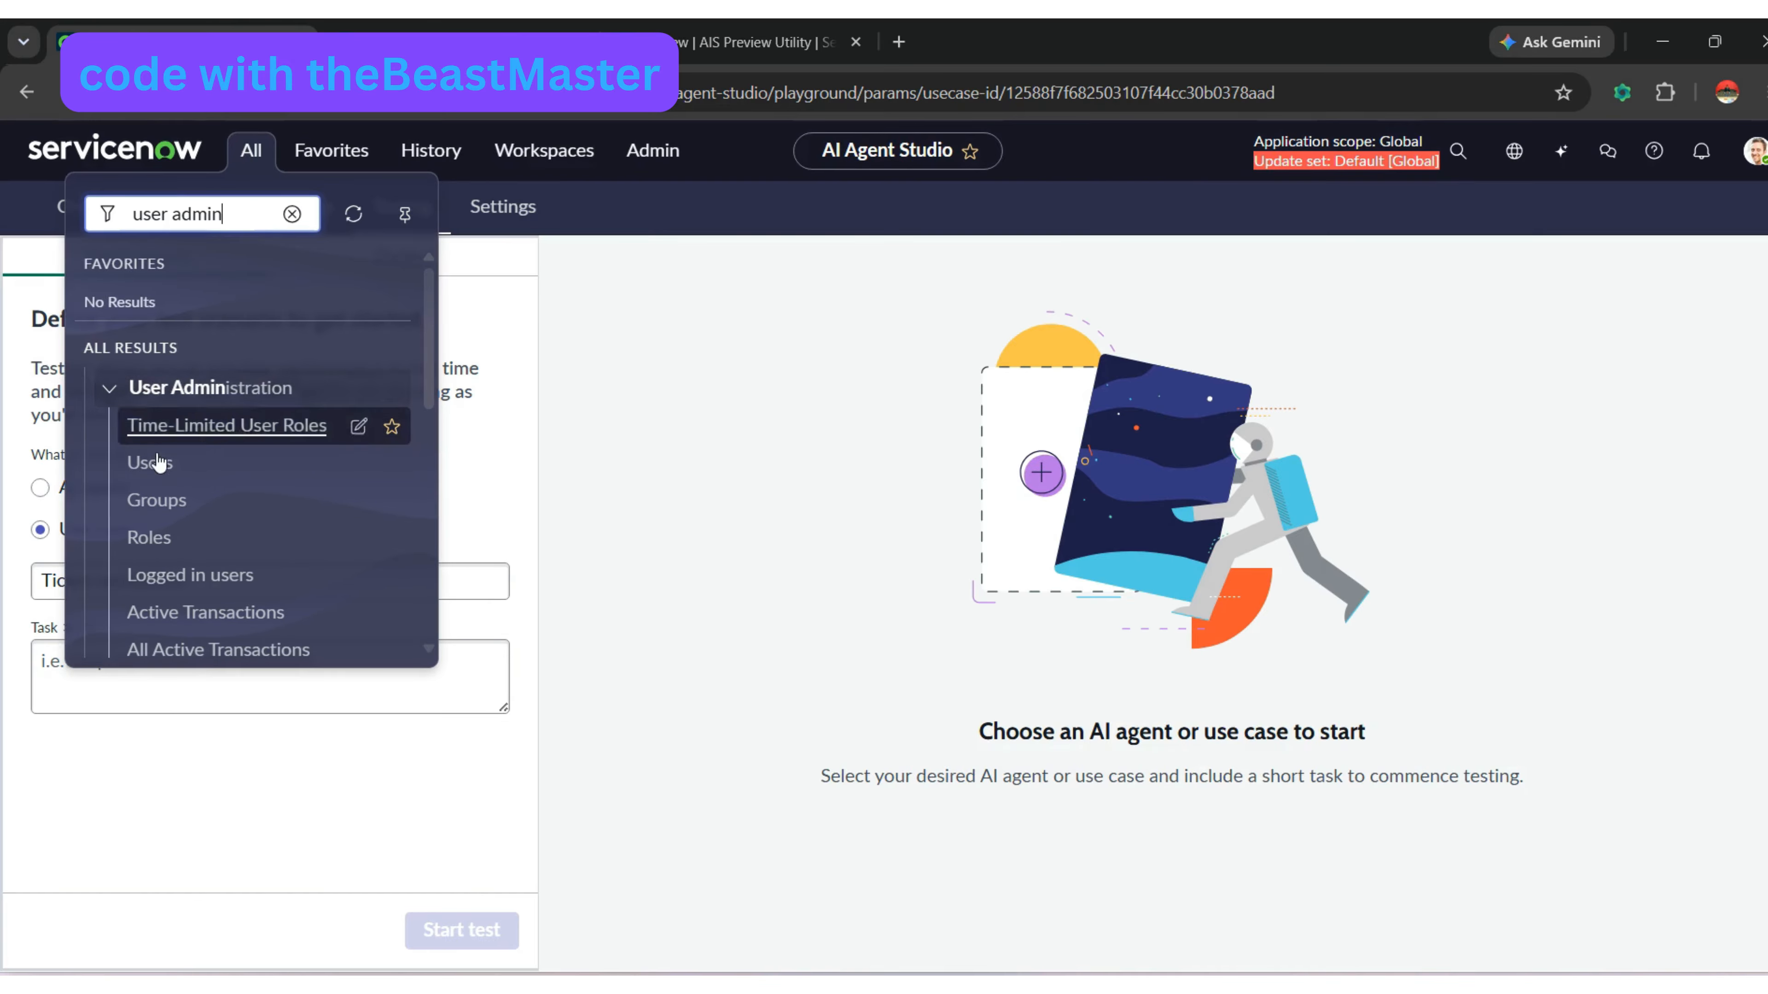
{"action": "left_click", "coordinate": [310, 459]}
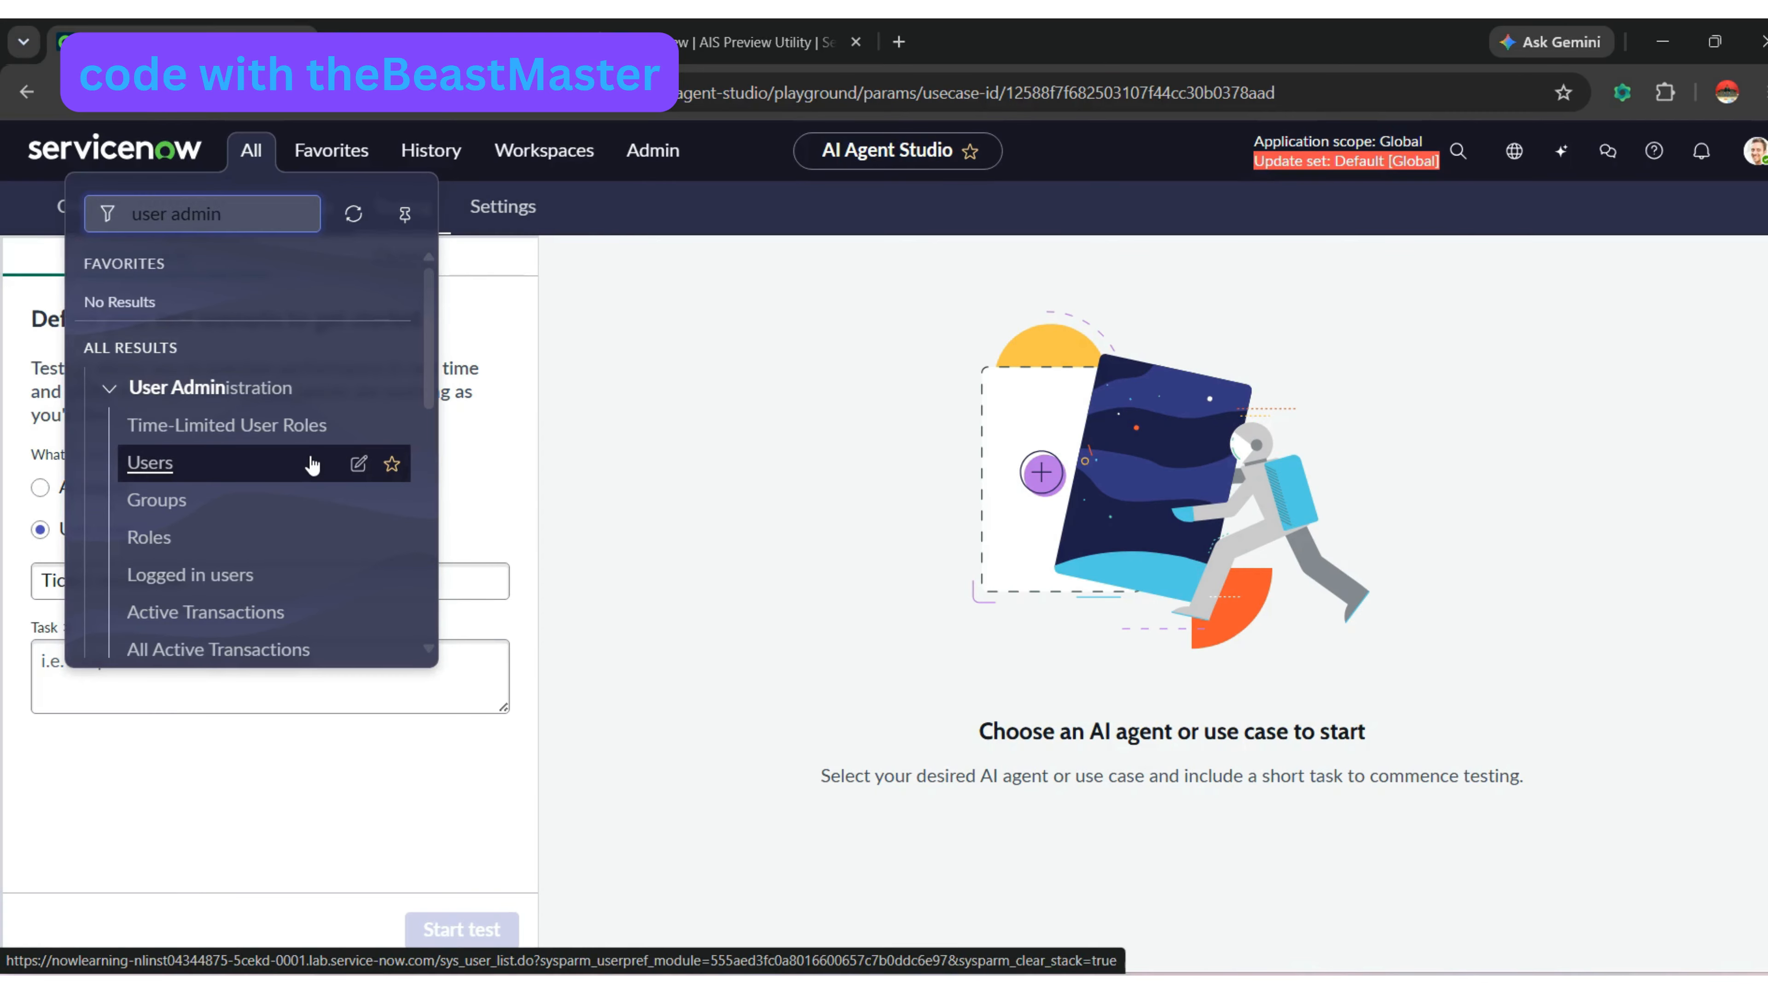
{"action": "left_click", "coordinate": [312, 463]}
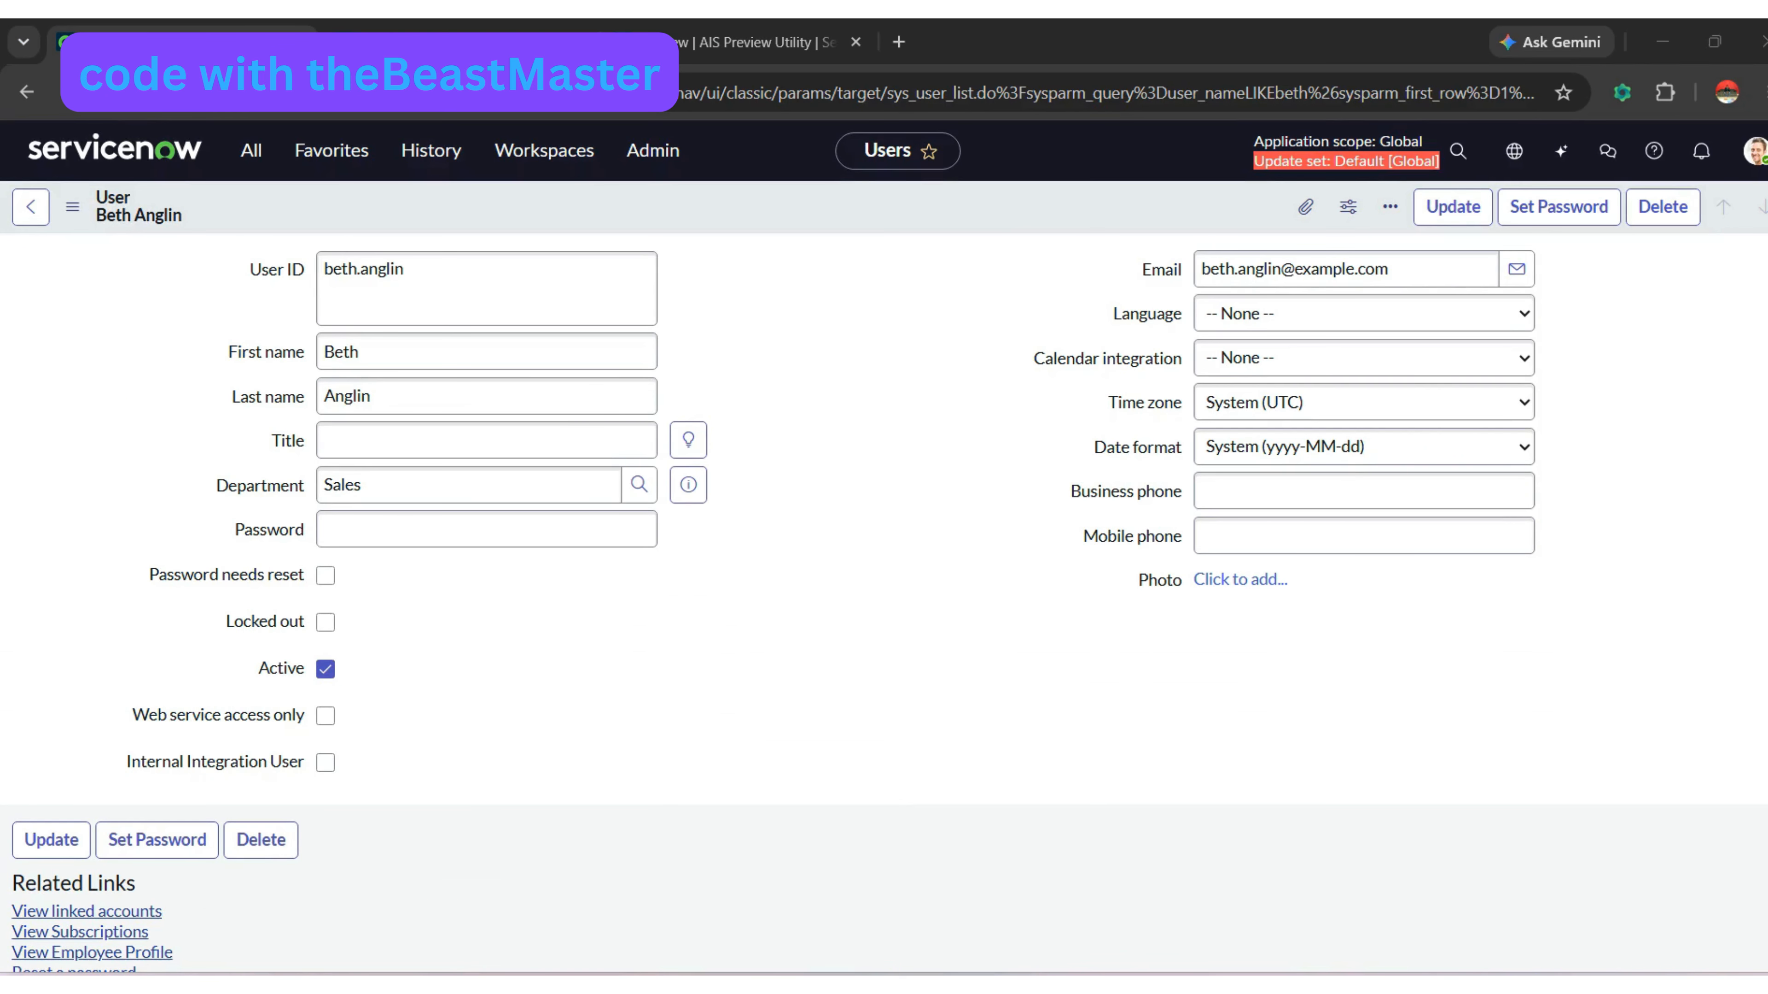
- Add the now_assist_panel_user role to the user's roles and save
{"action": "scroll", "coordinate": [884, 603], "scroll_direction": "down", "scroll_amount": 8}
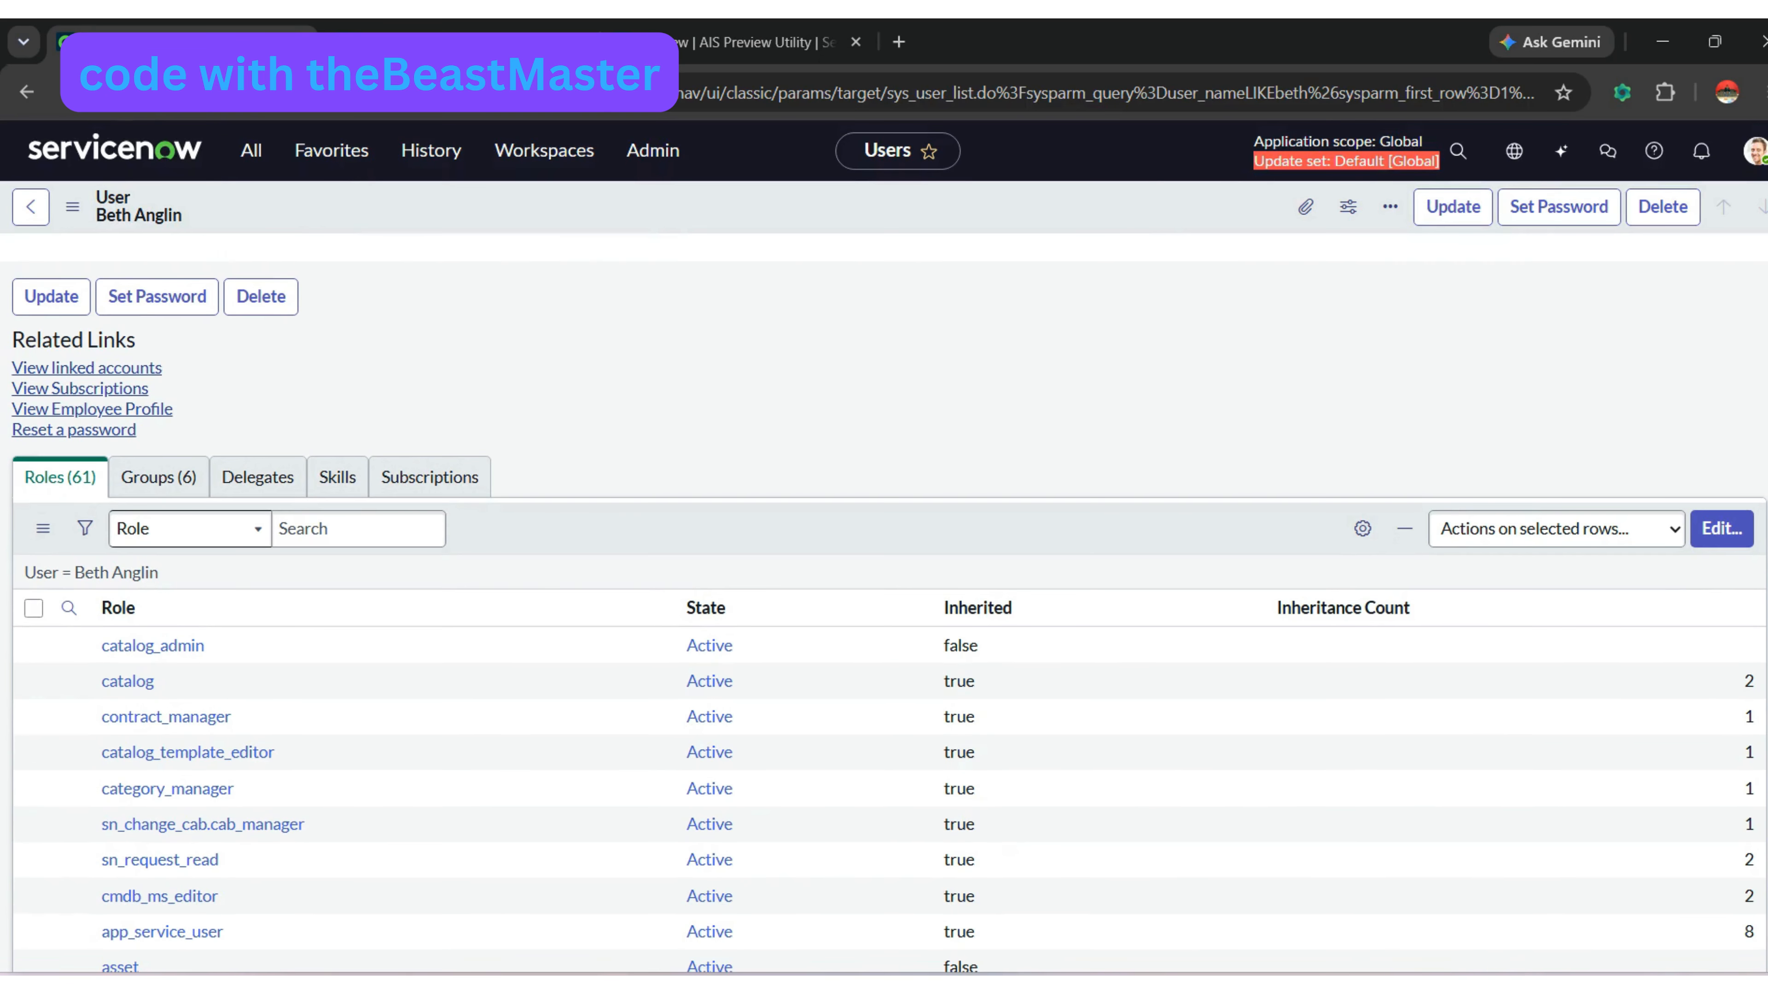
{"action": "left_click", "coordinate": [1717, 531]}
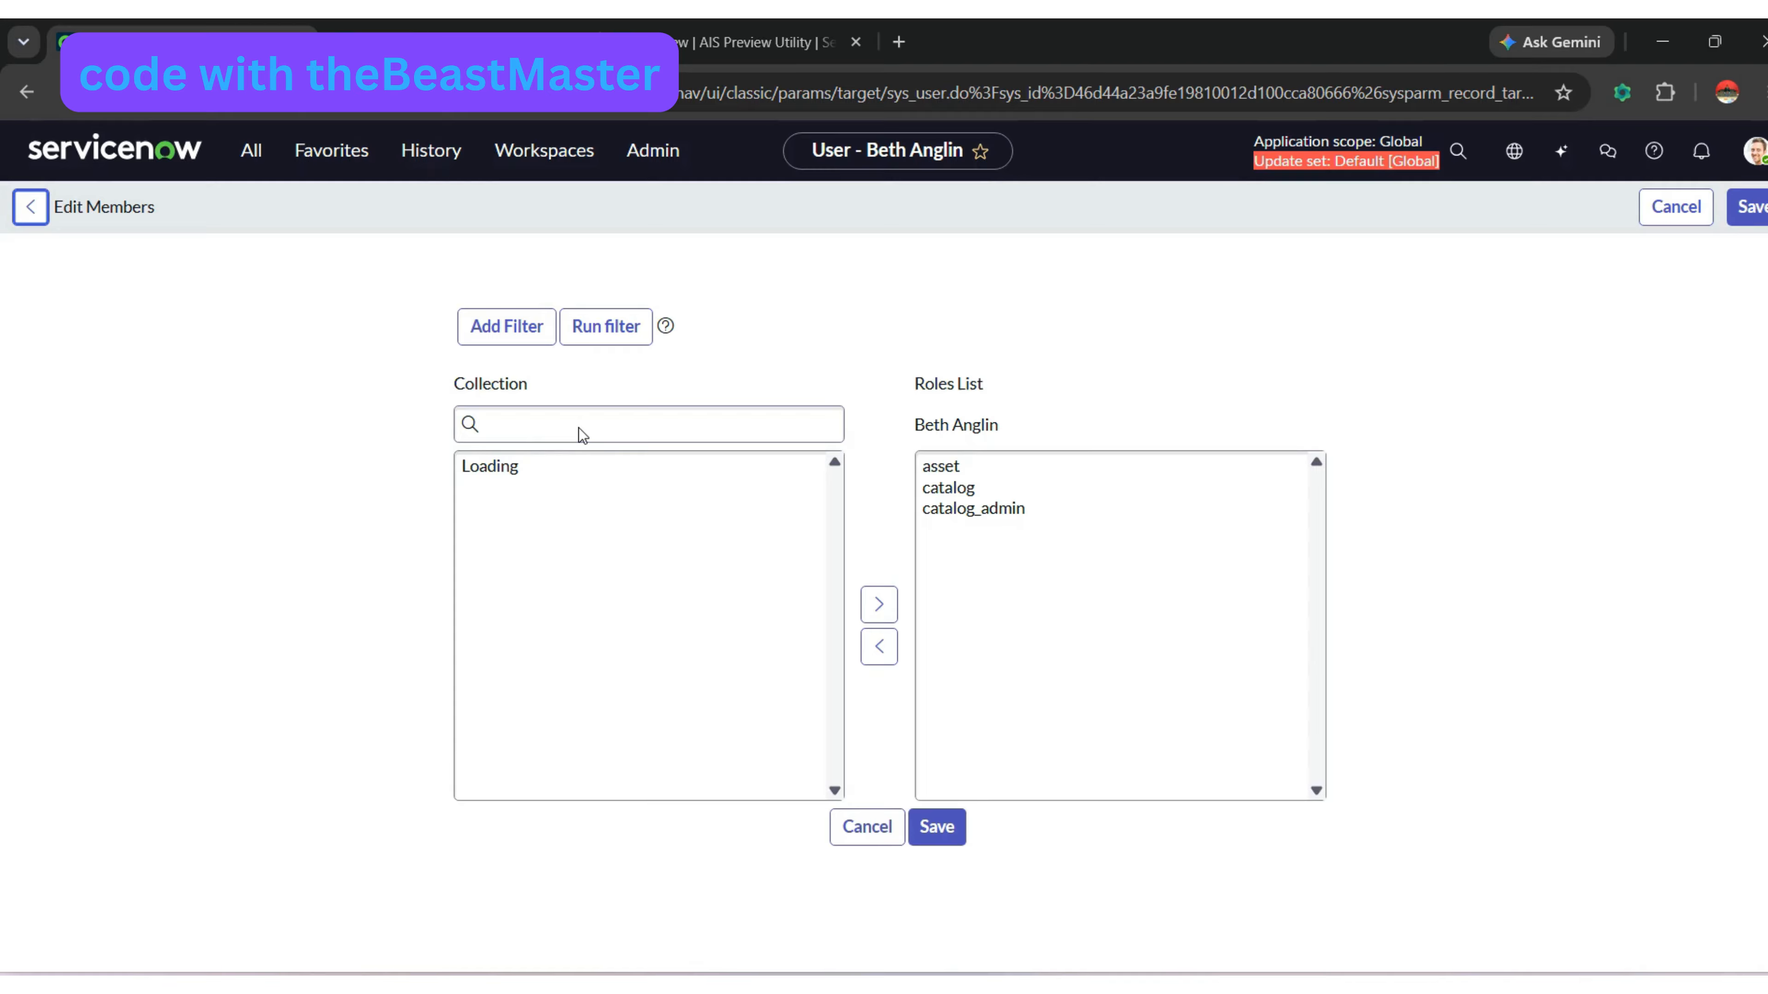
{"action": "left_click", "coordinate": [575, 490]}
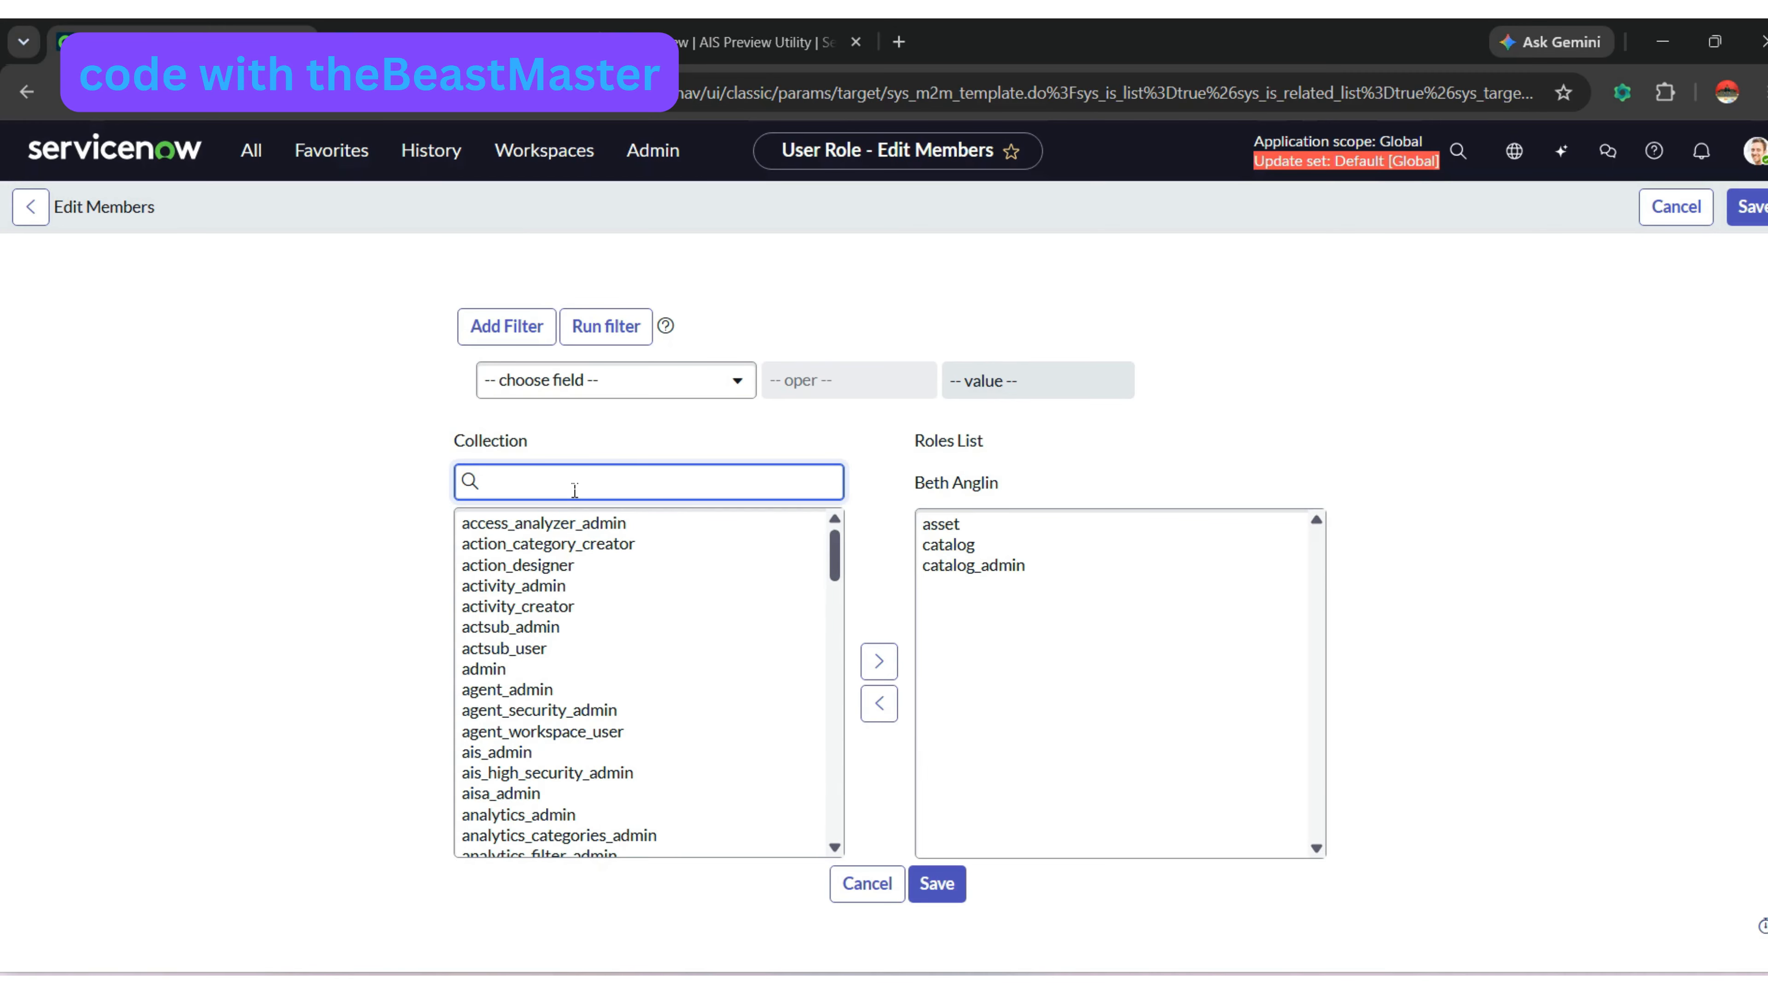
{"action": "type", "text": "now_assist"}
{"action": "left_click", "coordinate": [557, 543]}
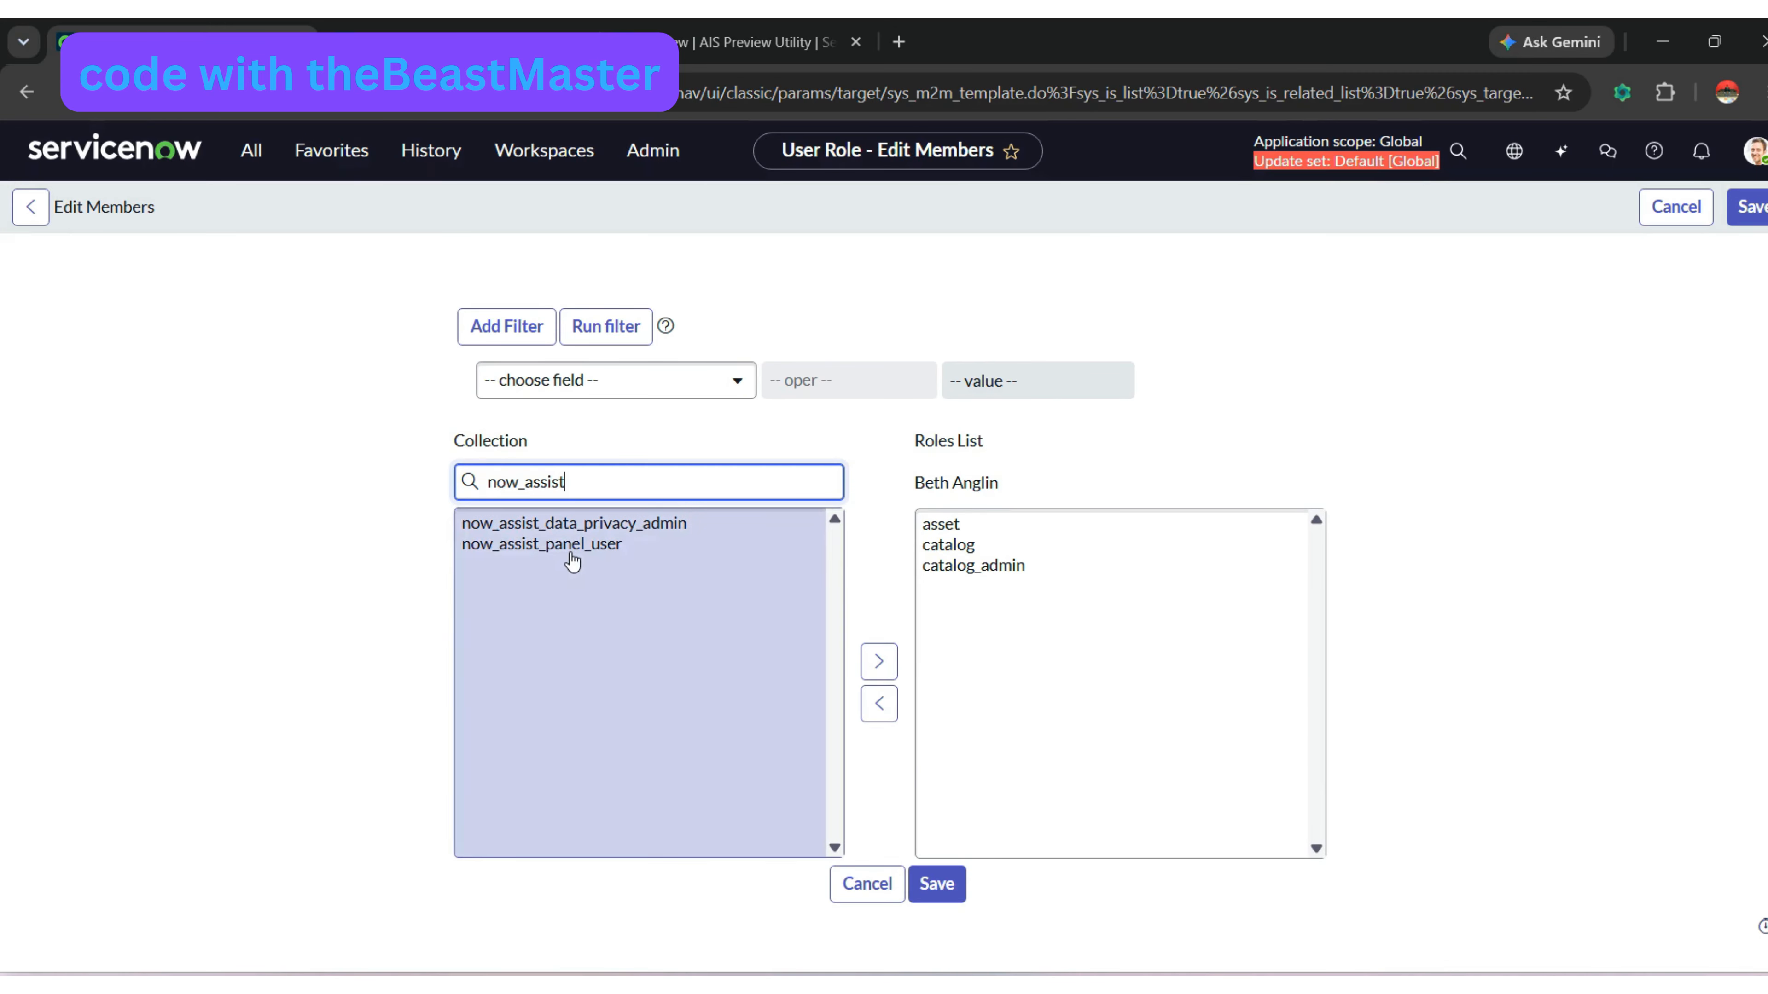
{"action": "left_click", "coordinate": [878, 660]}
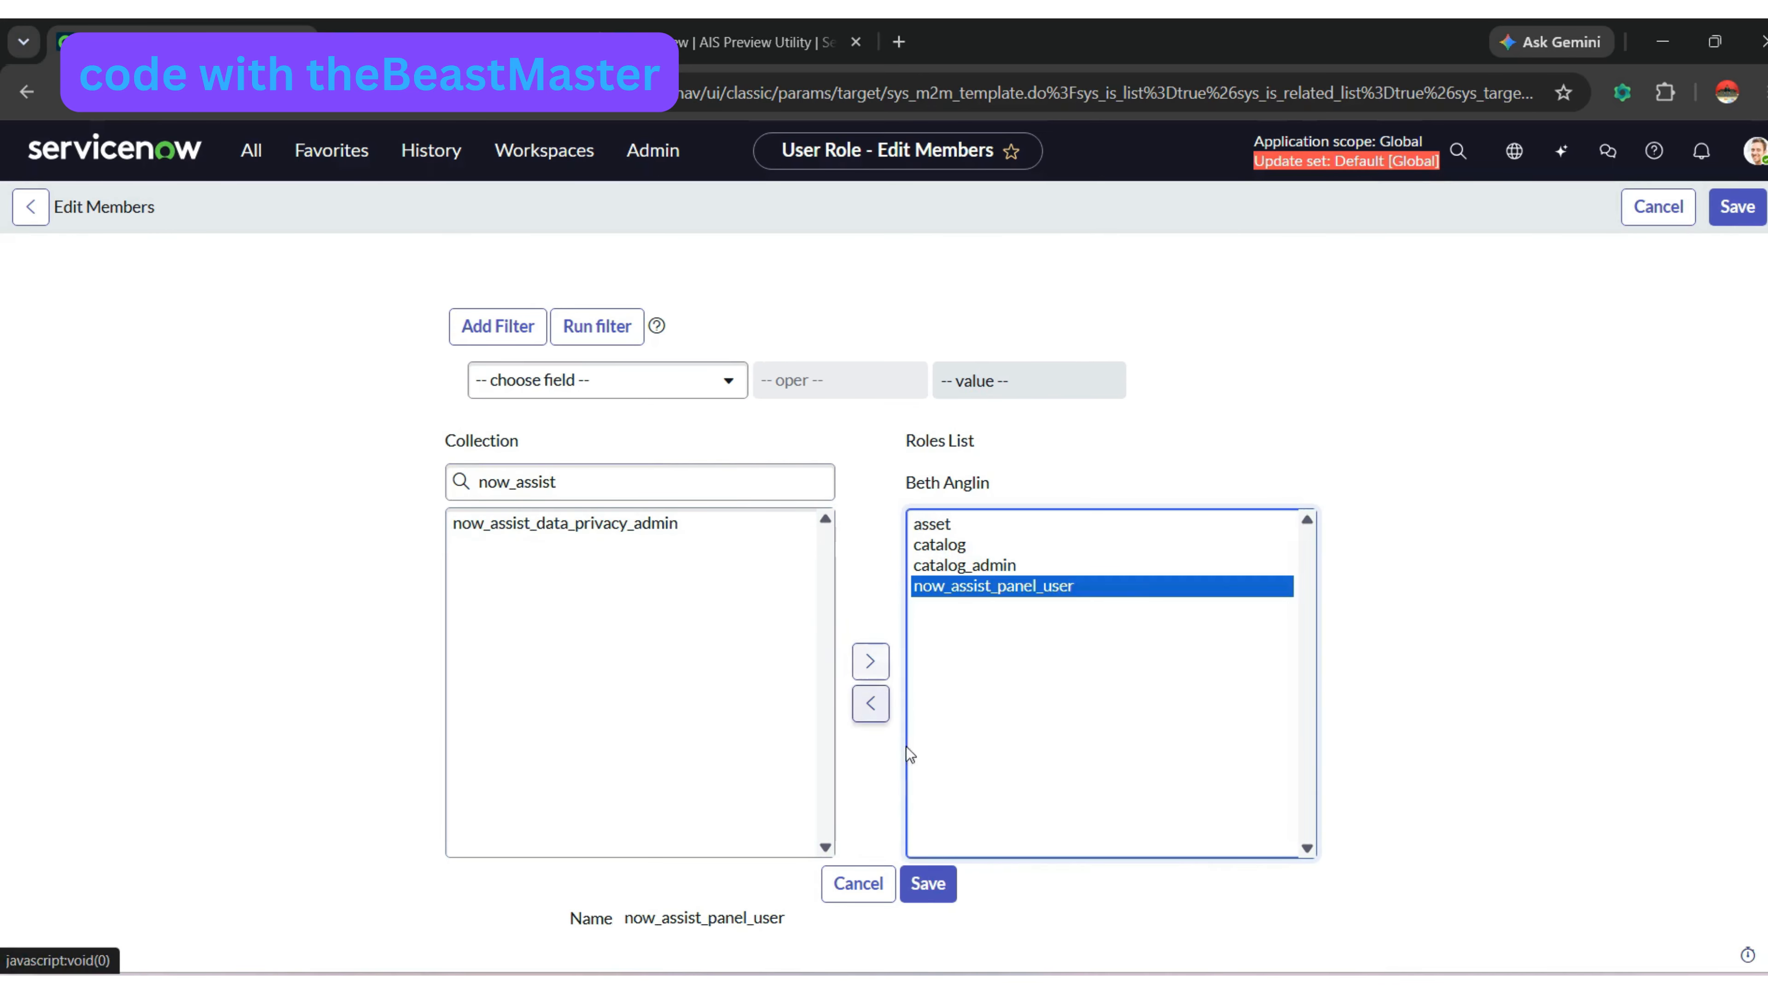
{"action": "left_click", "coordinate": [928, 884]}
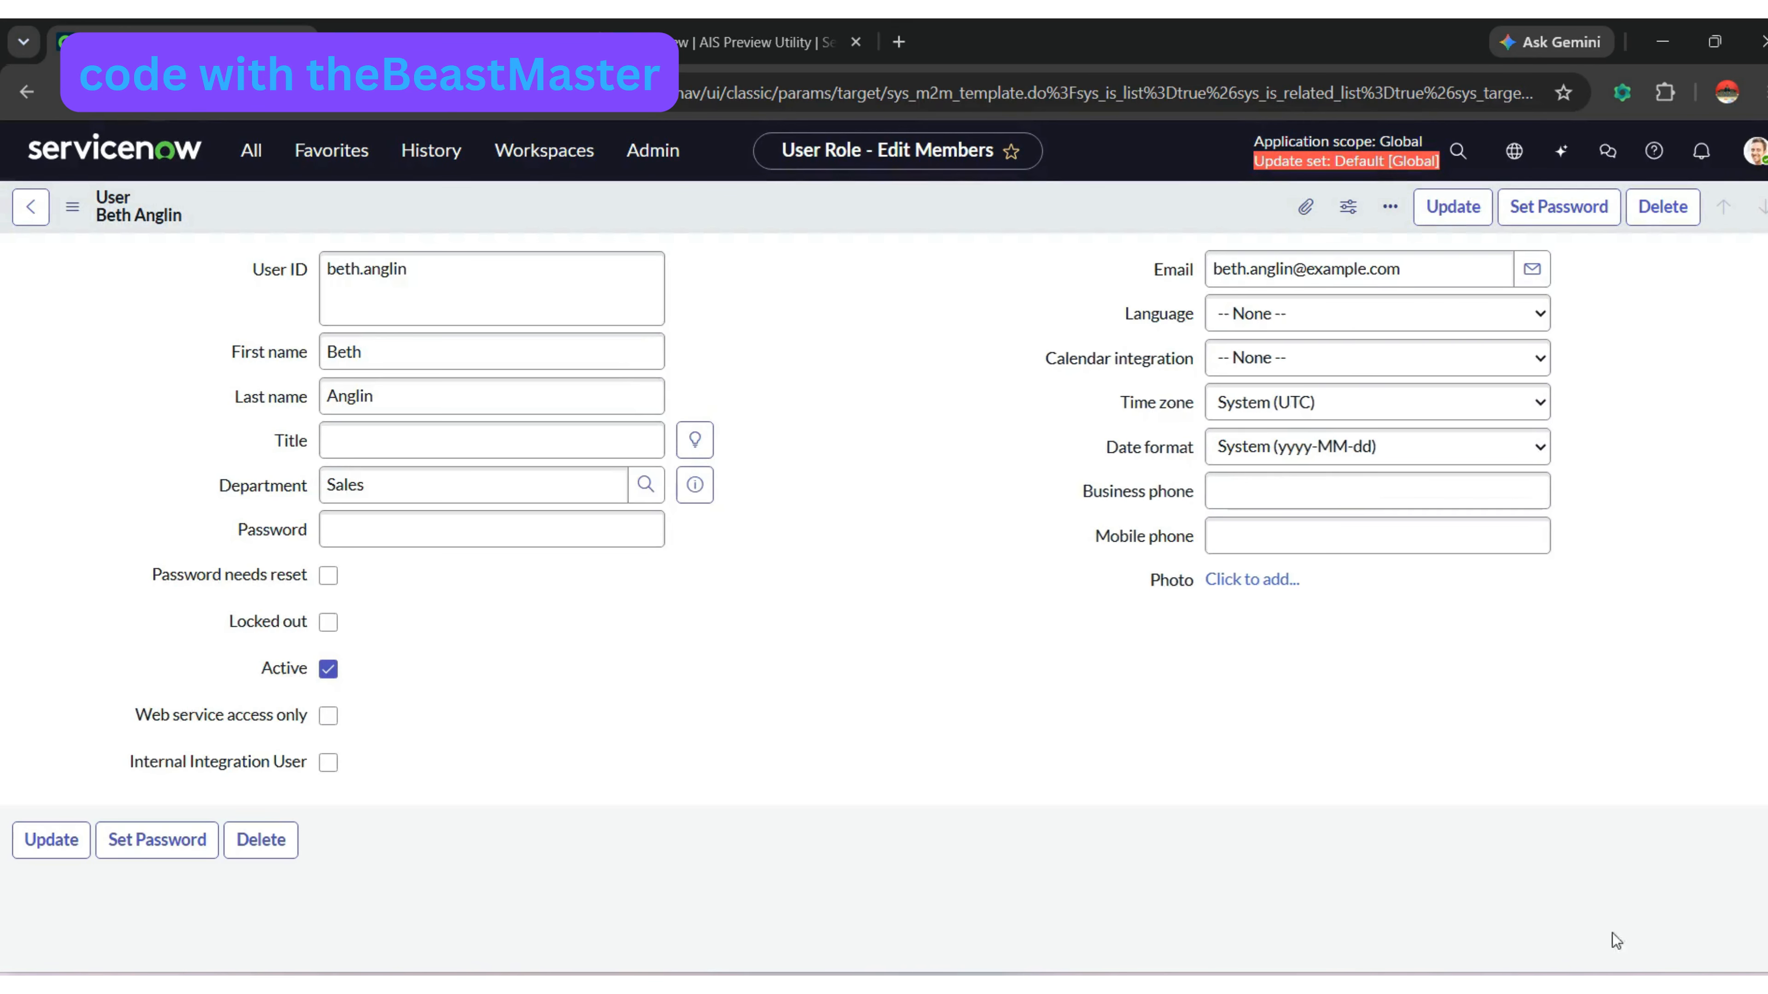
- Impersonate the user who was given the Now Assist panel role
{"action": "left_click", "coordinate": [1754, 151]}
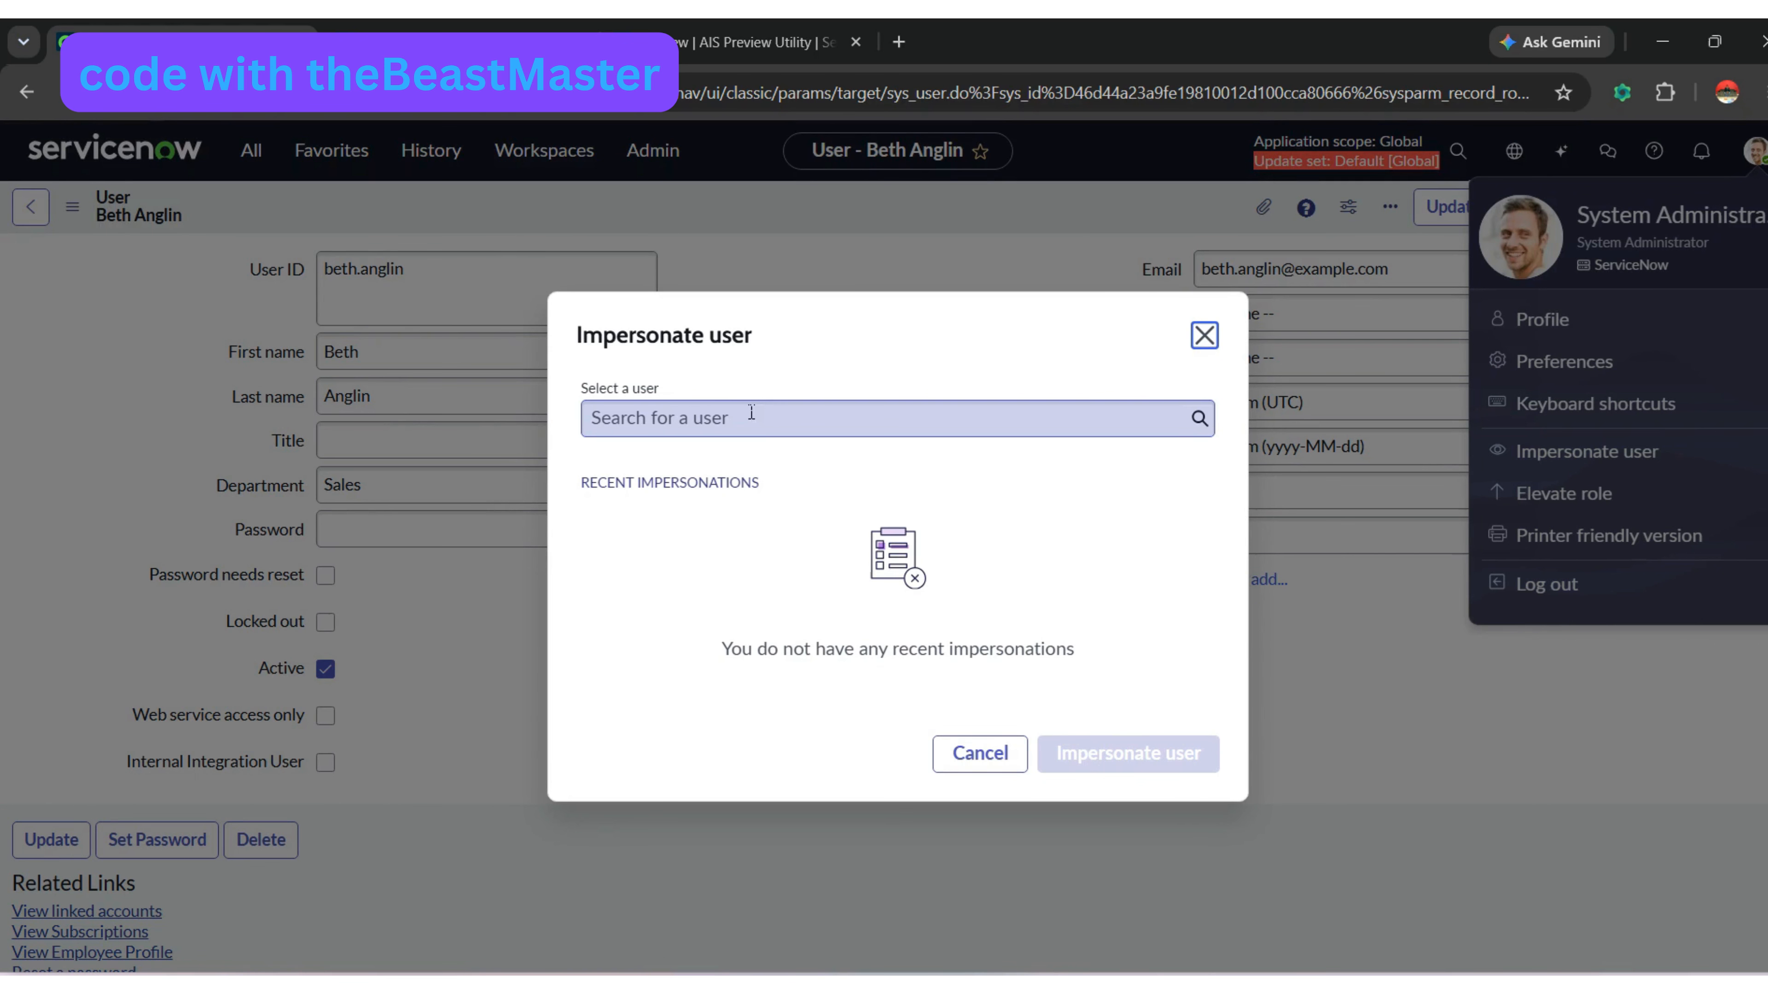
{"action": "left_click", "coordinate": [745, 419]}
{"action": "type", "text": "beth"}
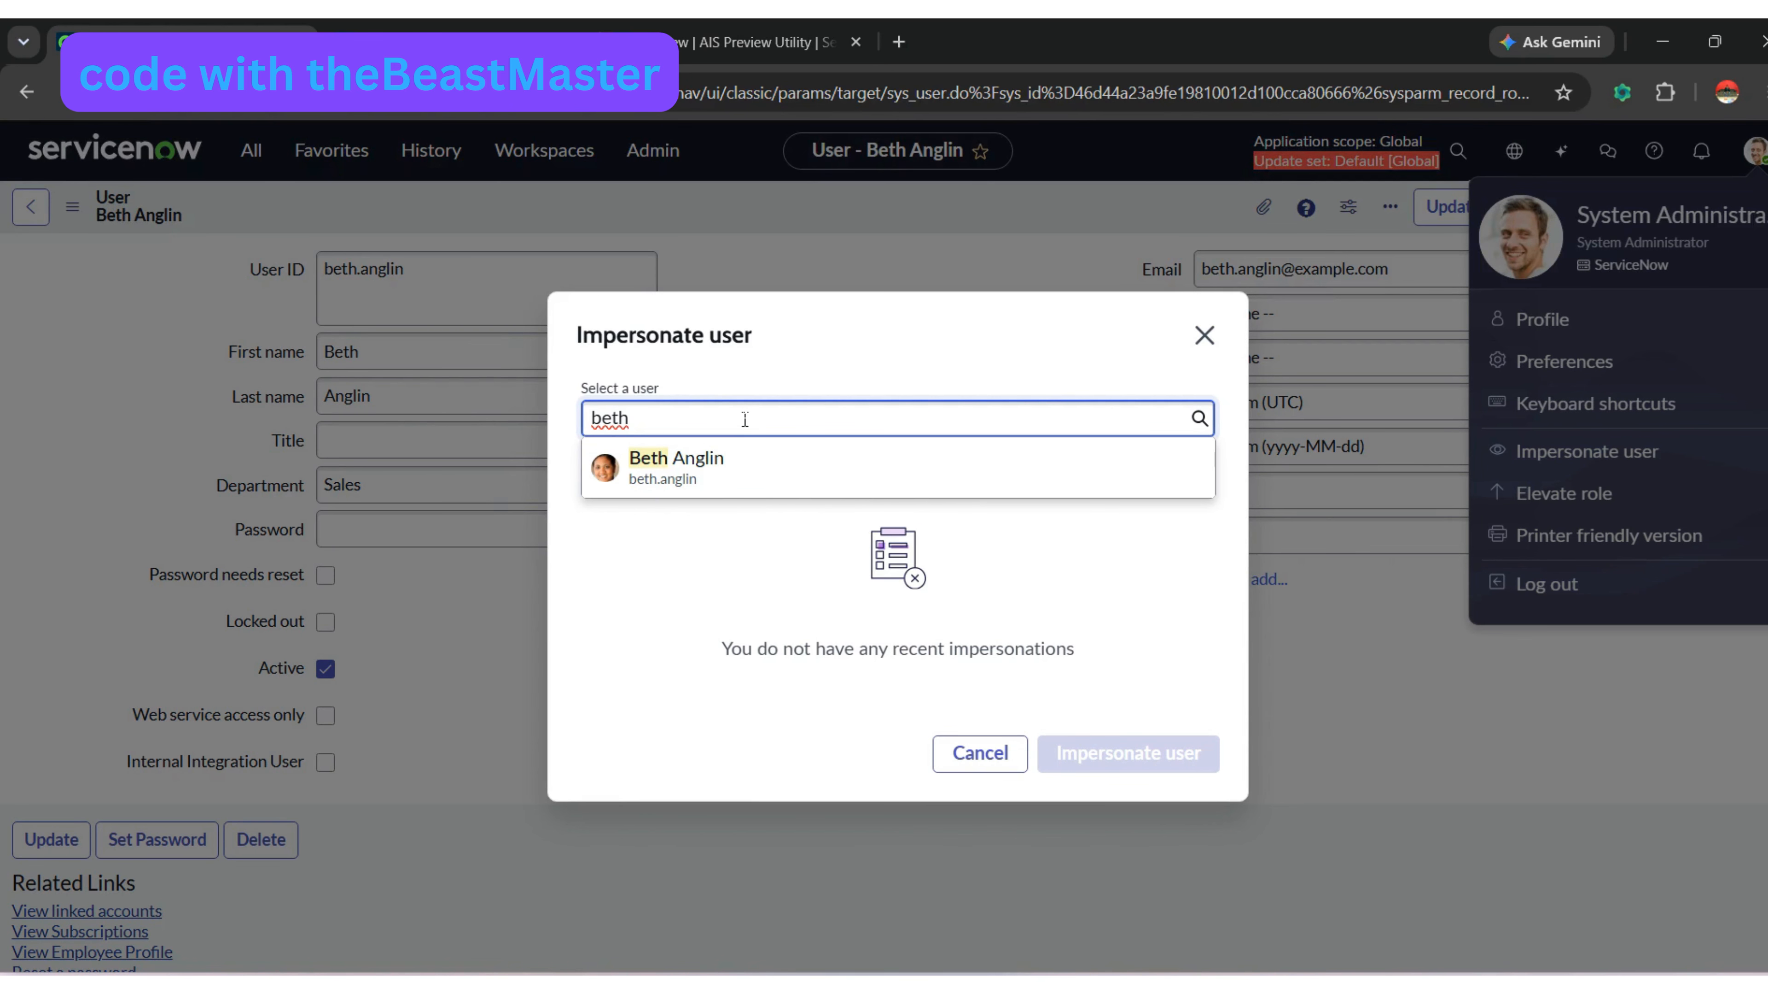
{"action": "left_click", "coordinate": [733, 480]}
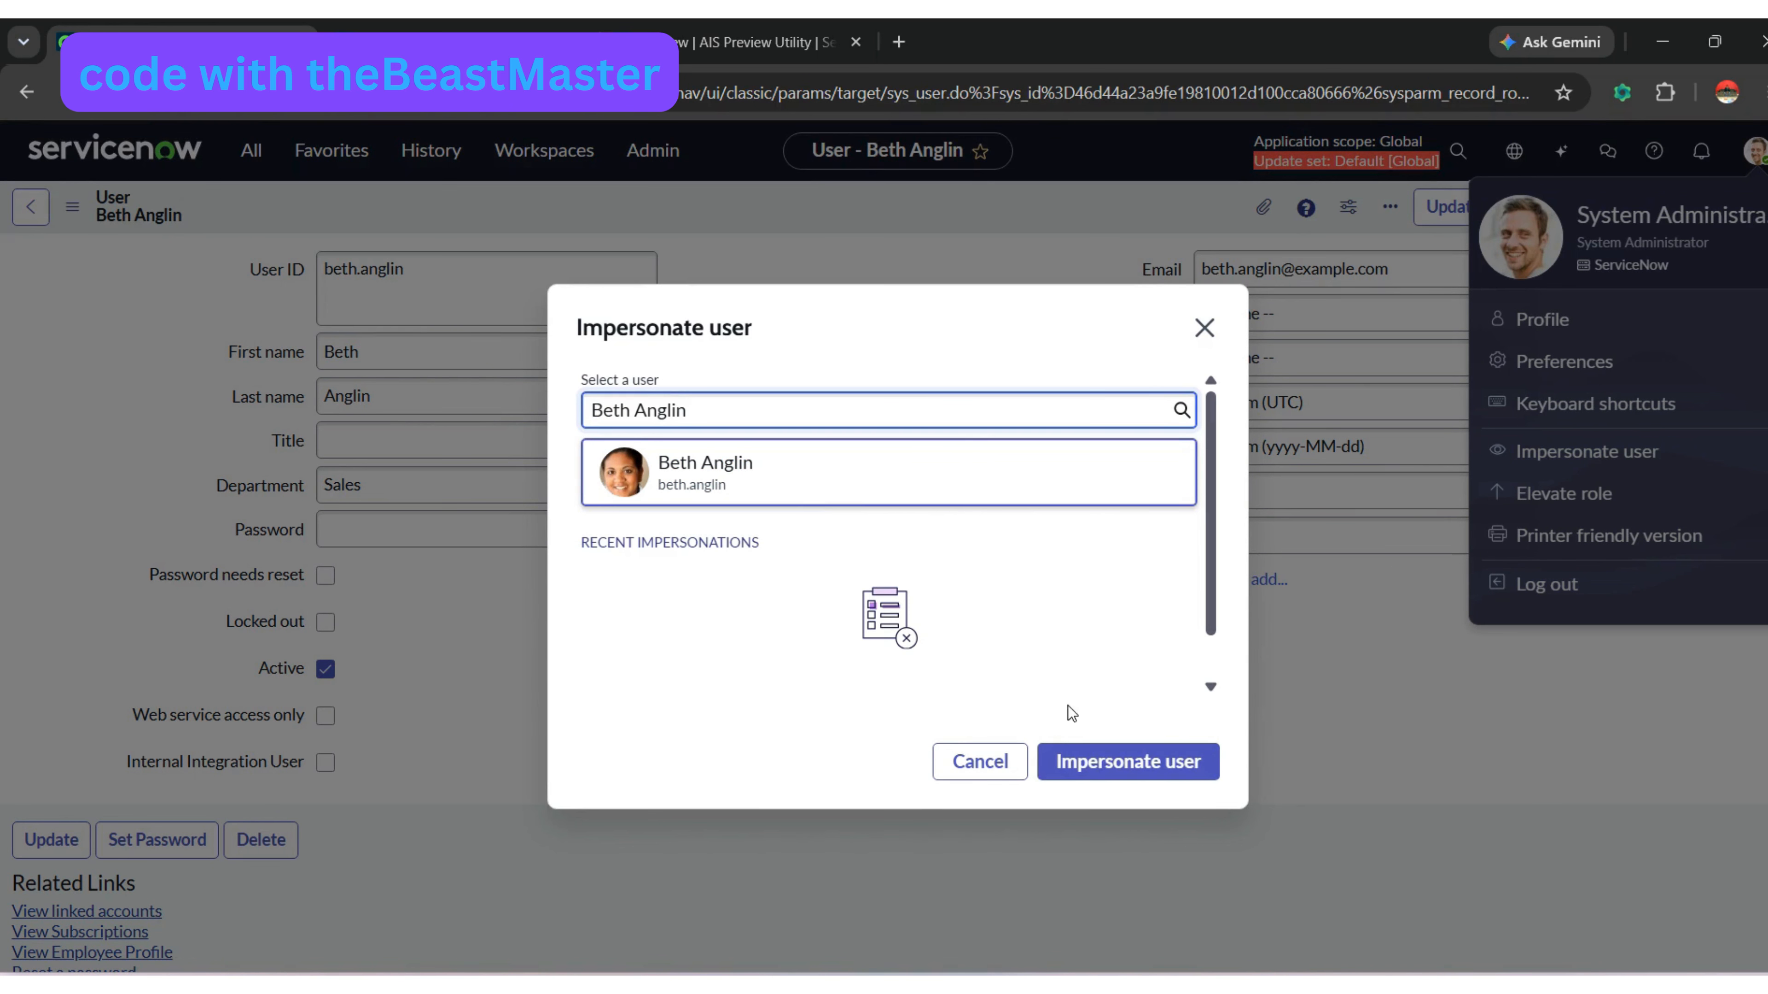
{"action": "left_click", "coordinate": [1114, 769]}
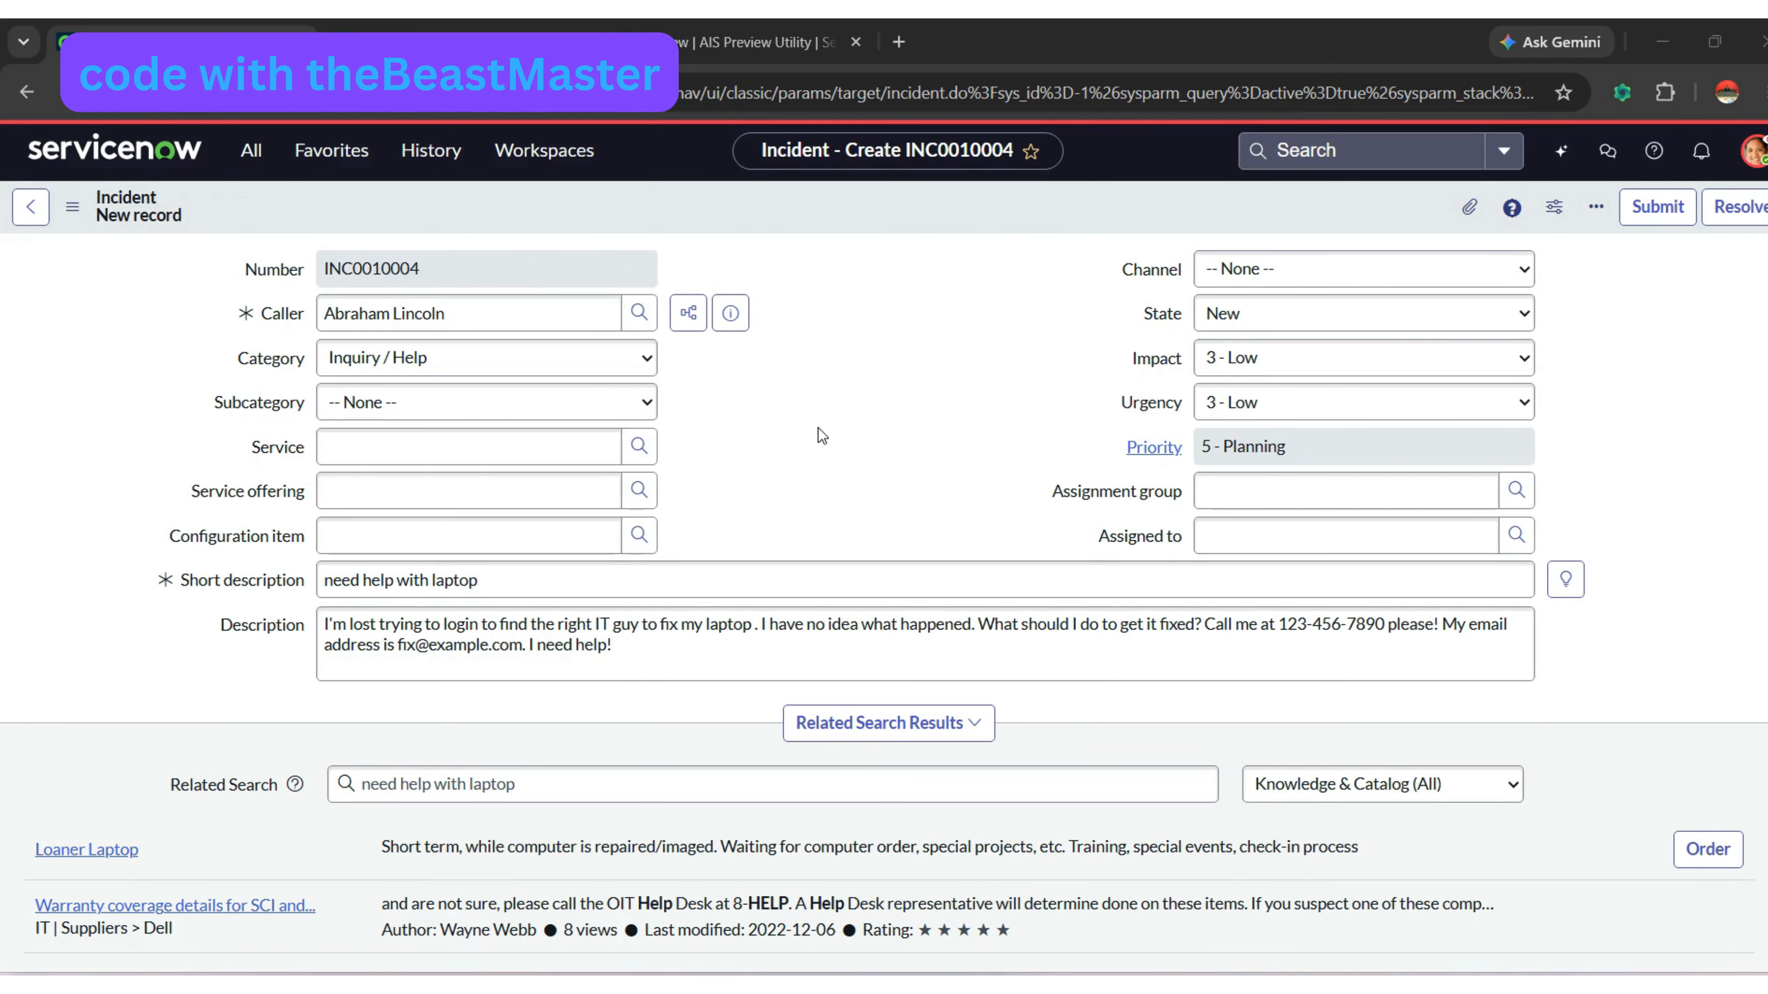
- Save a new incident with short description "need help with laptop" and a description that includes a phone number and e-mail address
{"action": "left_click", "coordinate": [439, 588]}
{"action": "left_click", "coordinate": [576, 658]}
{"action": "right_click", "coordinate": [789, 217]}
{"action": "left_click", "coordinate": [829, 217]}
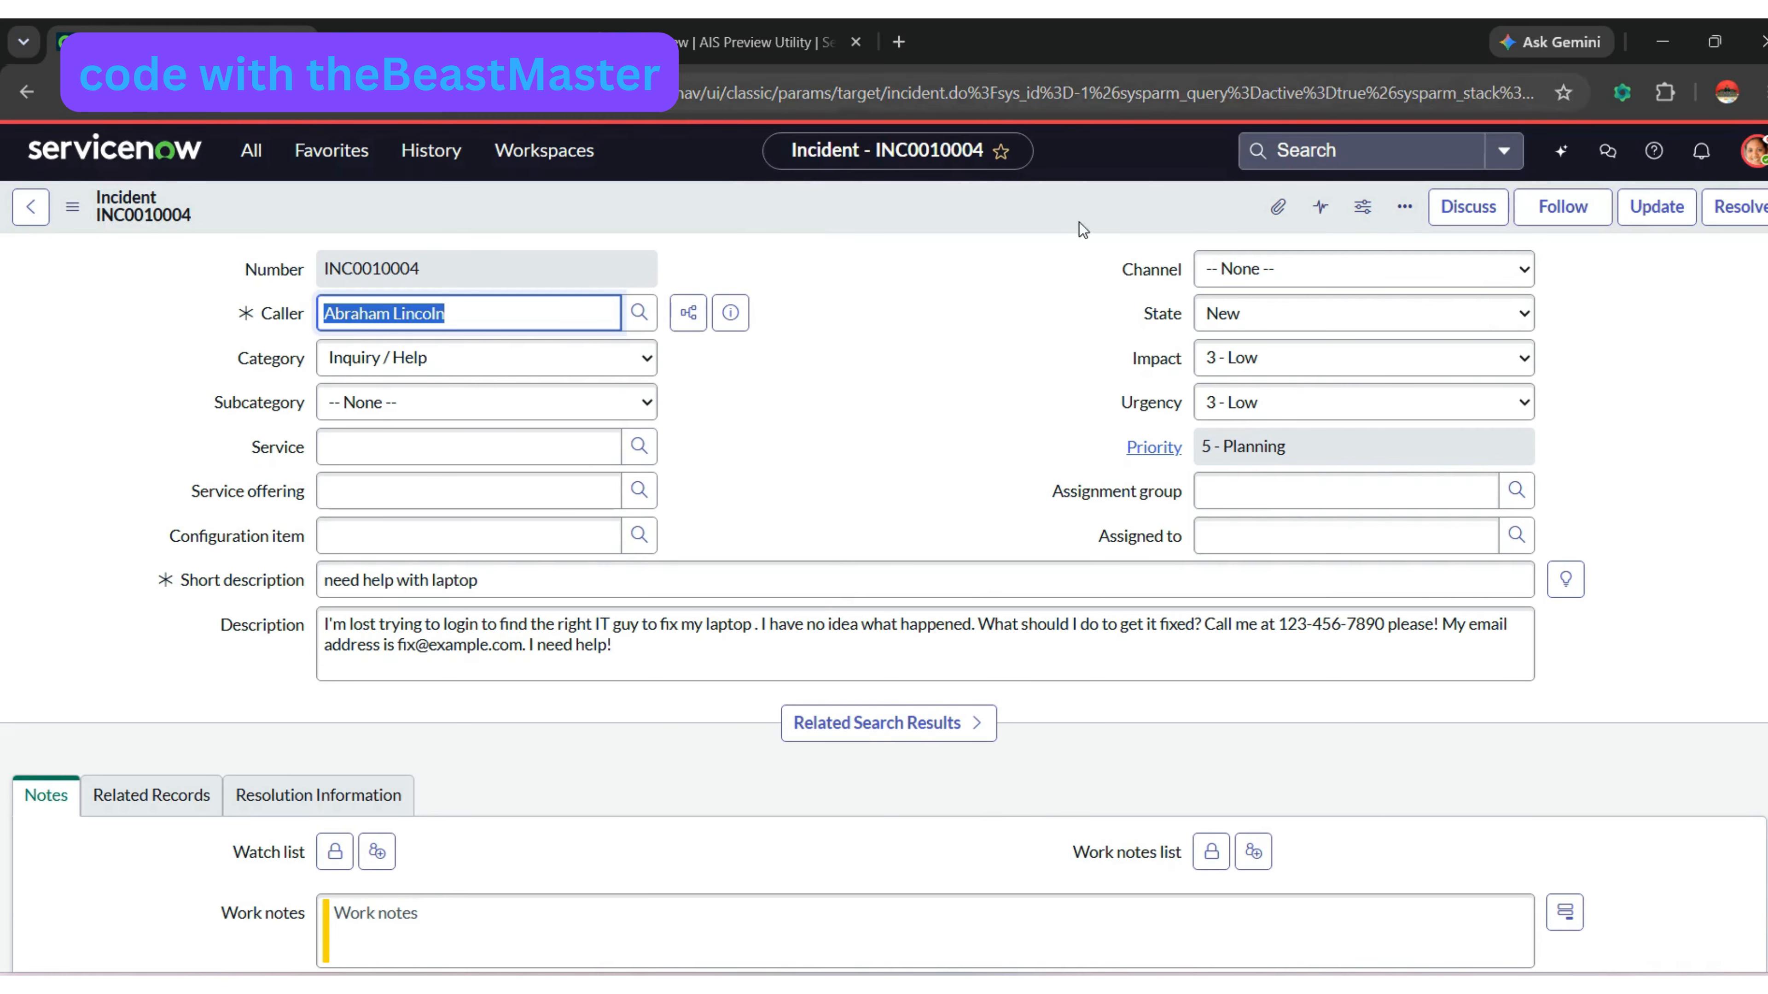
- Check the Now Assist panel for agent output on the saved incident and inspect its Assigned to field
{"action": "left_click", "coordinate": [1559, 158]}
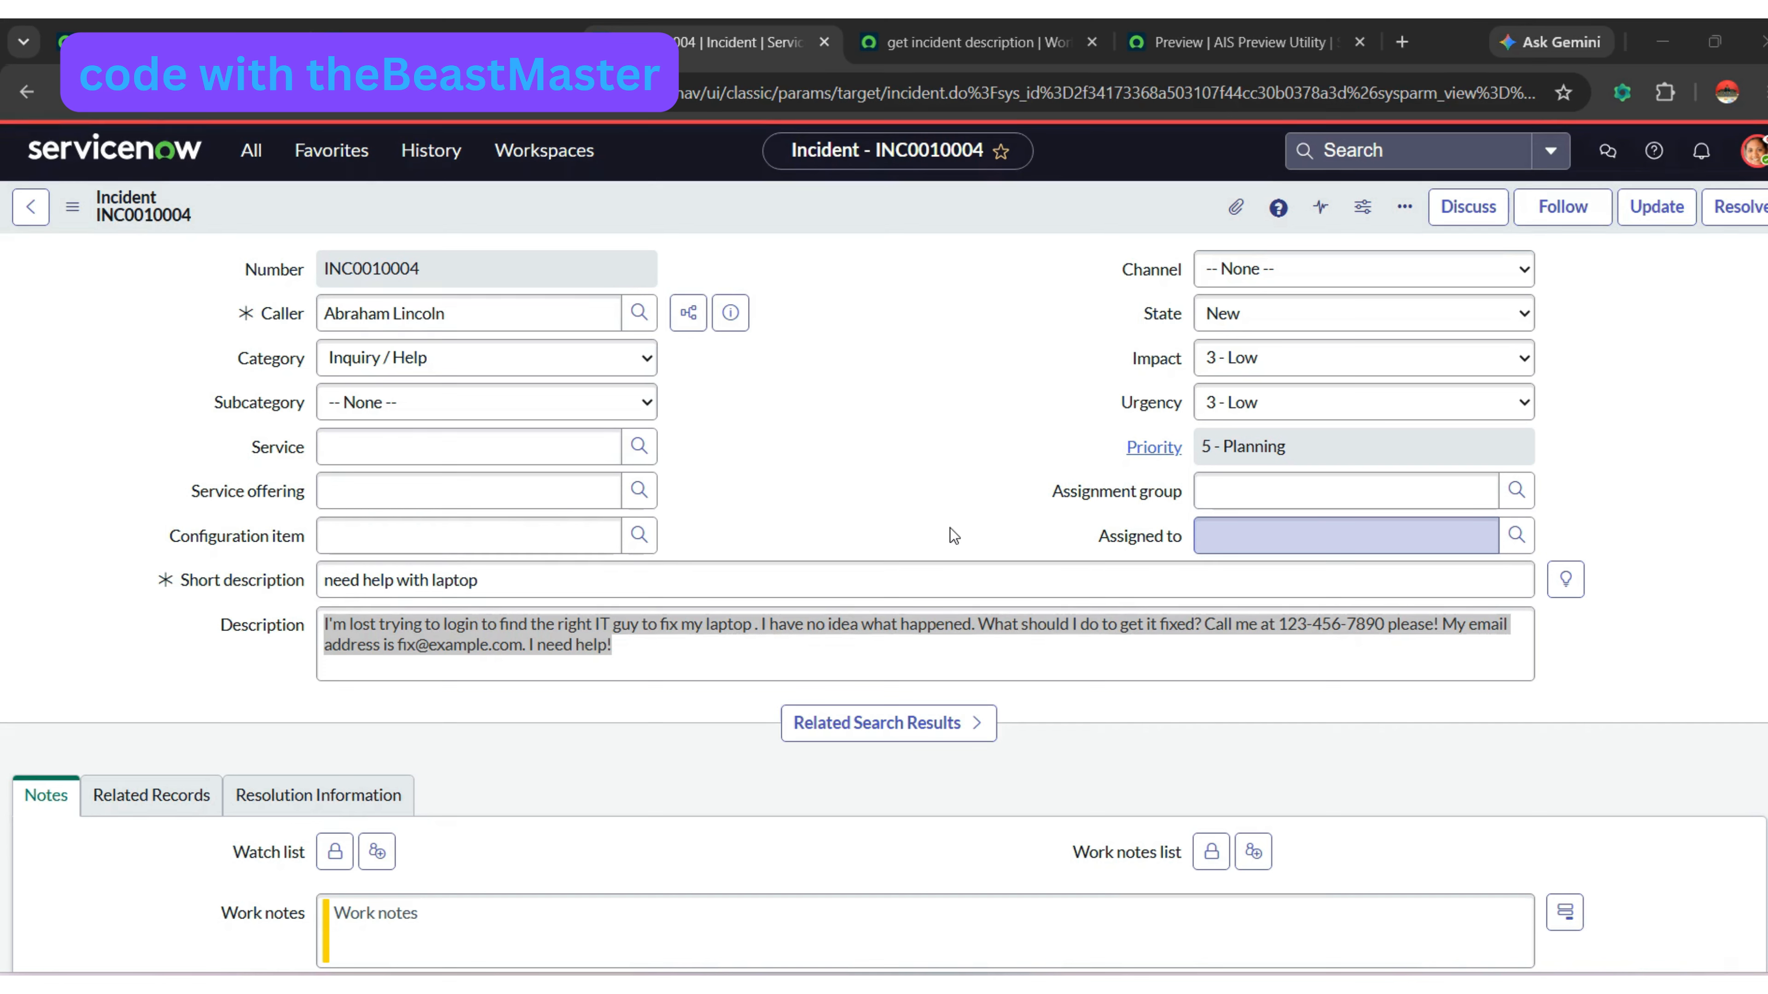
{"action": "left_click", "coordinate": [1229, 540]}
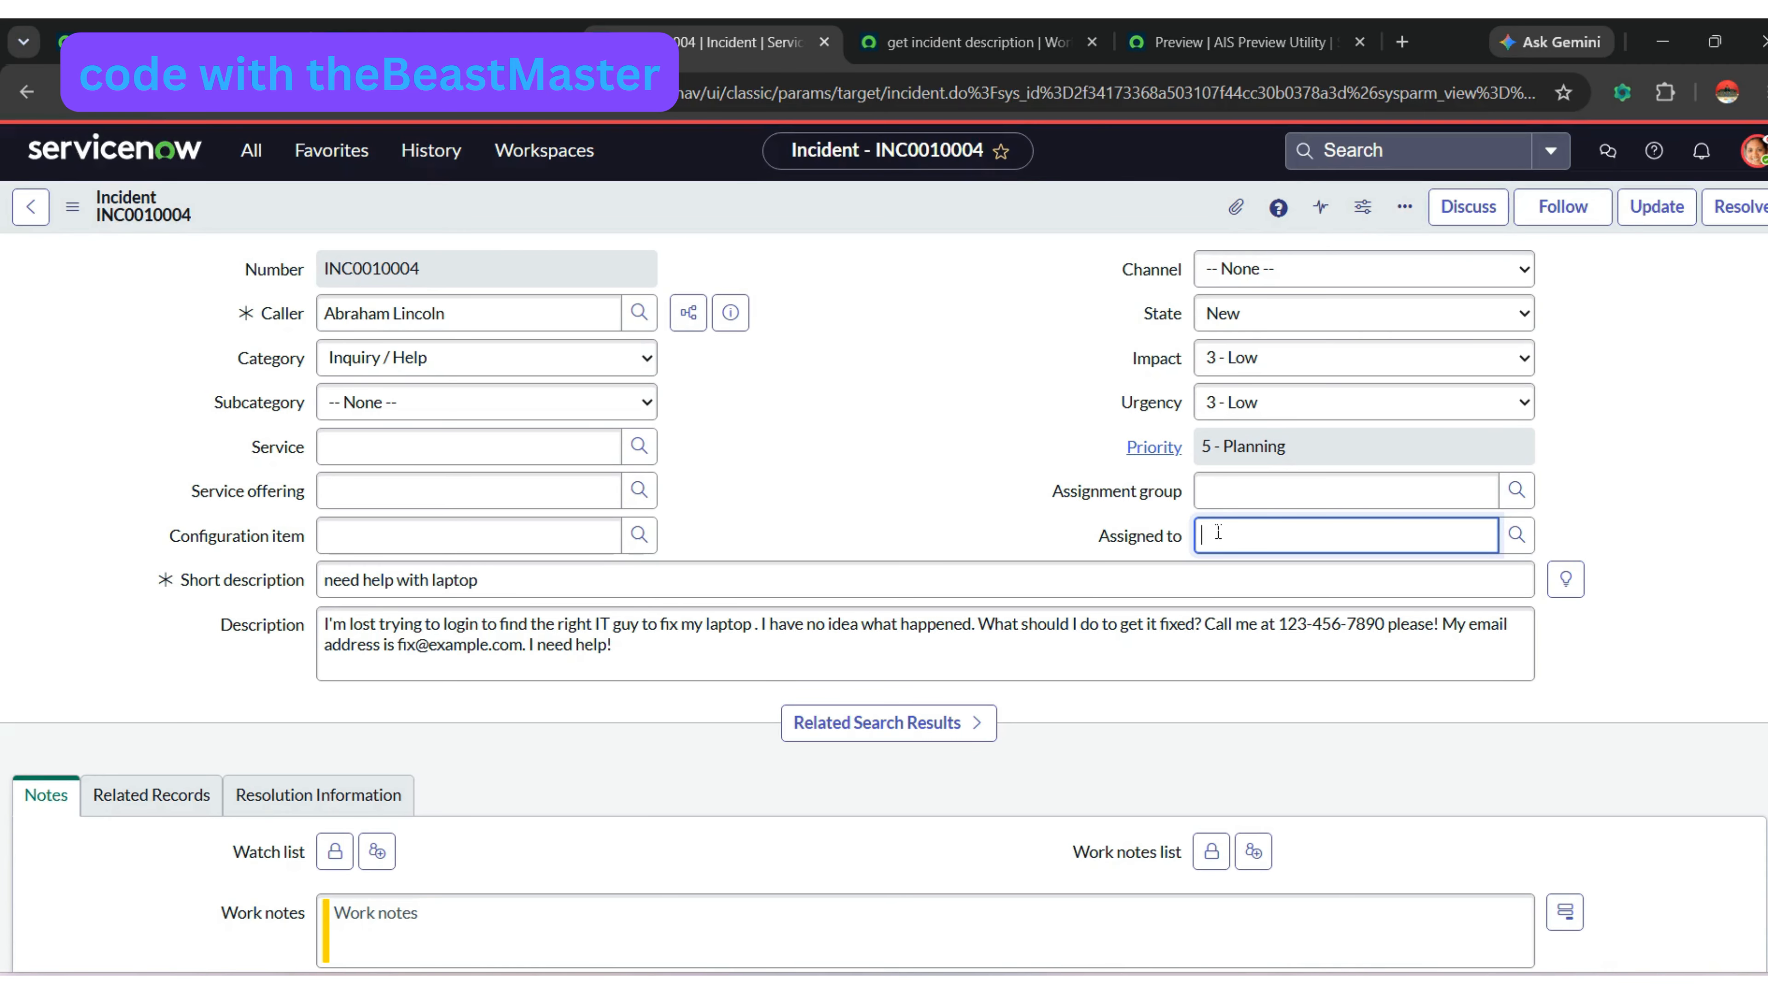
- Search the navigator for "incident" and open a blank form for creating a new incident
{"action": "left_click", "coordinate": [252, 155]}
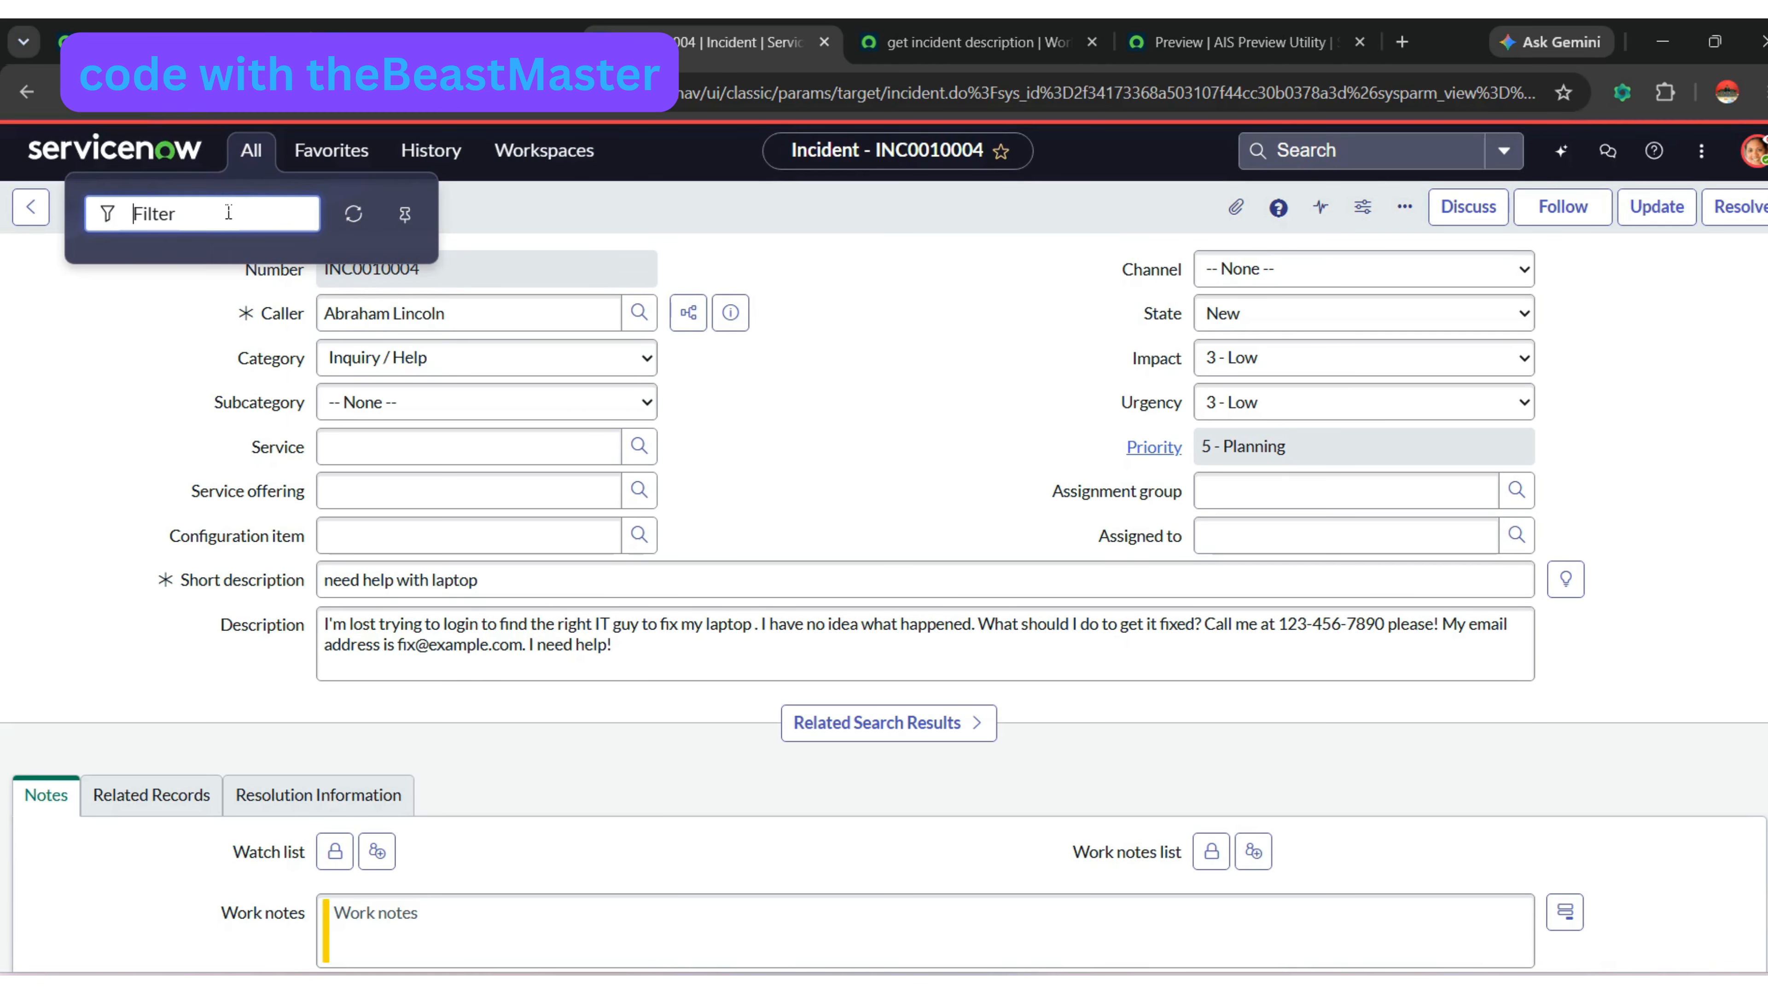
{"action": "type", "text": "inic"}
{"action": "type", "text": "cident"}
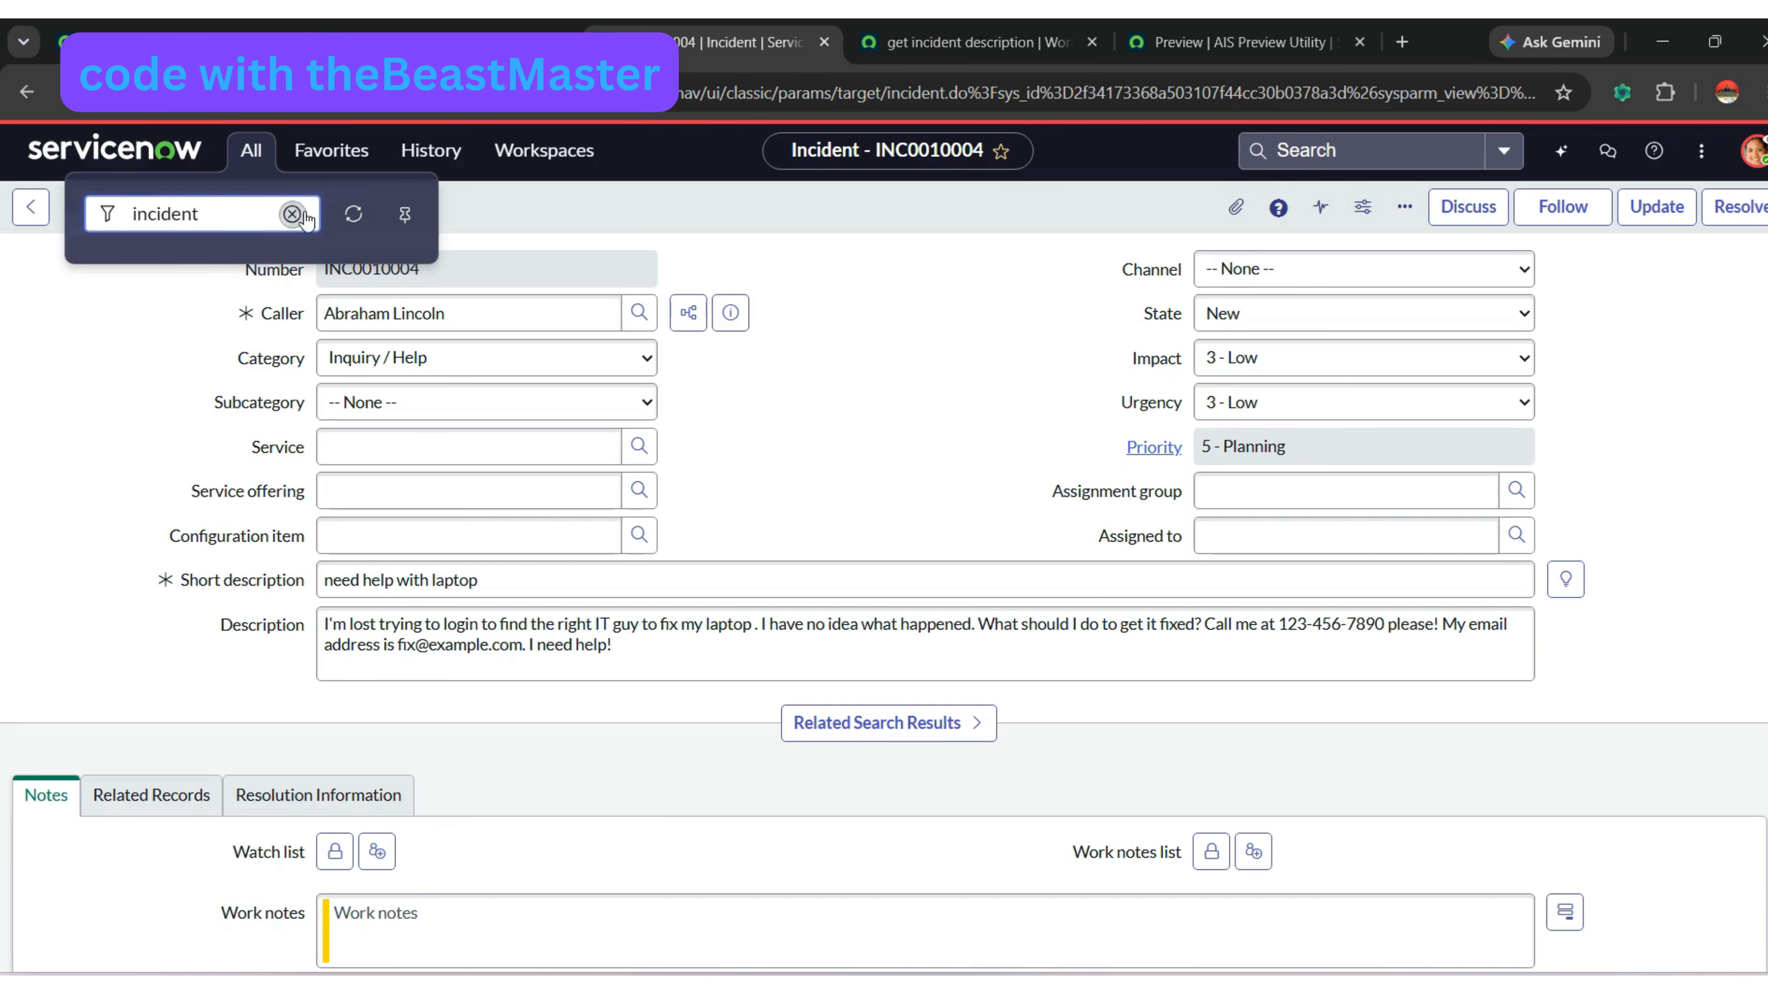
{"action": "left_click", "coordinate": [353, 214]}
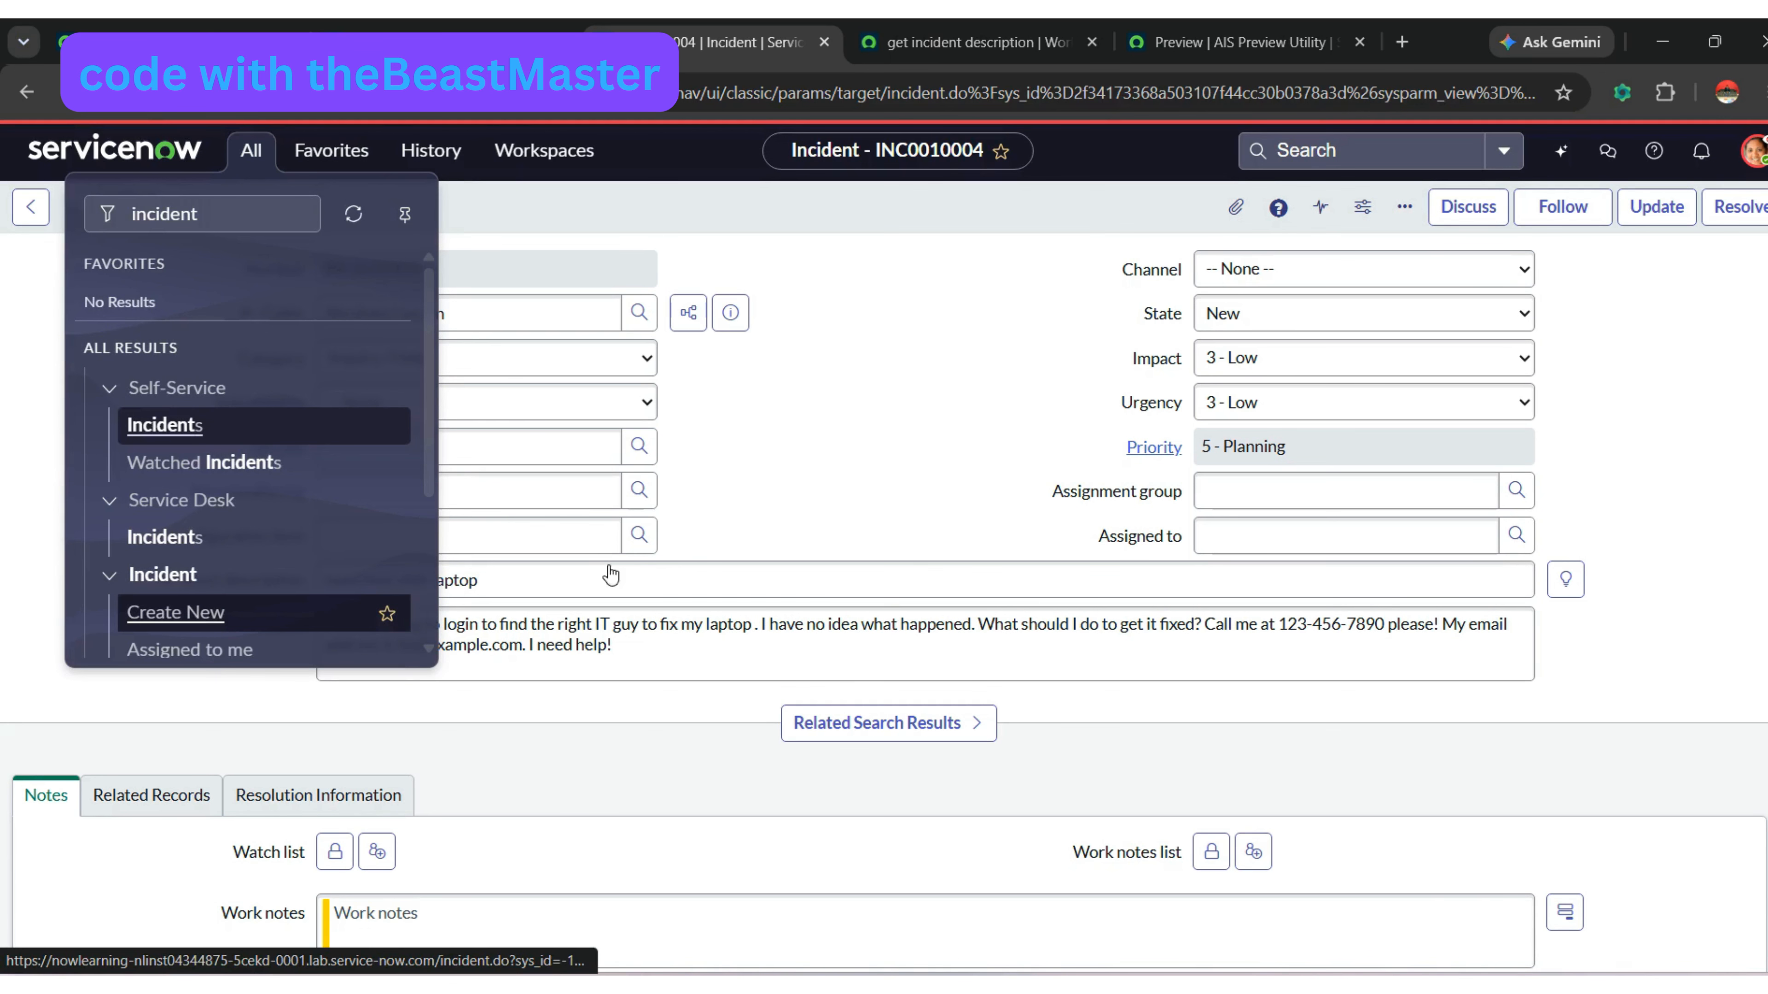
{"action": "left_click", "coordinate": [175, 612]}
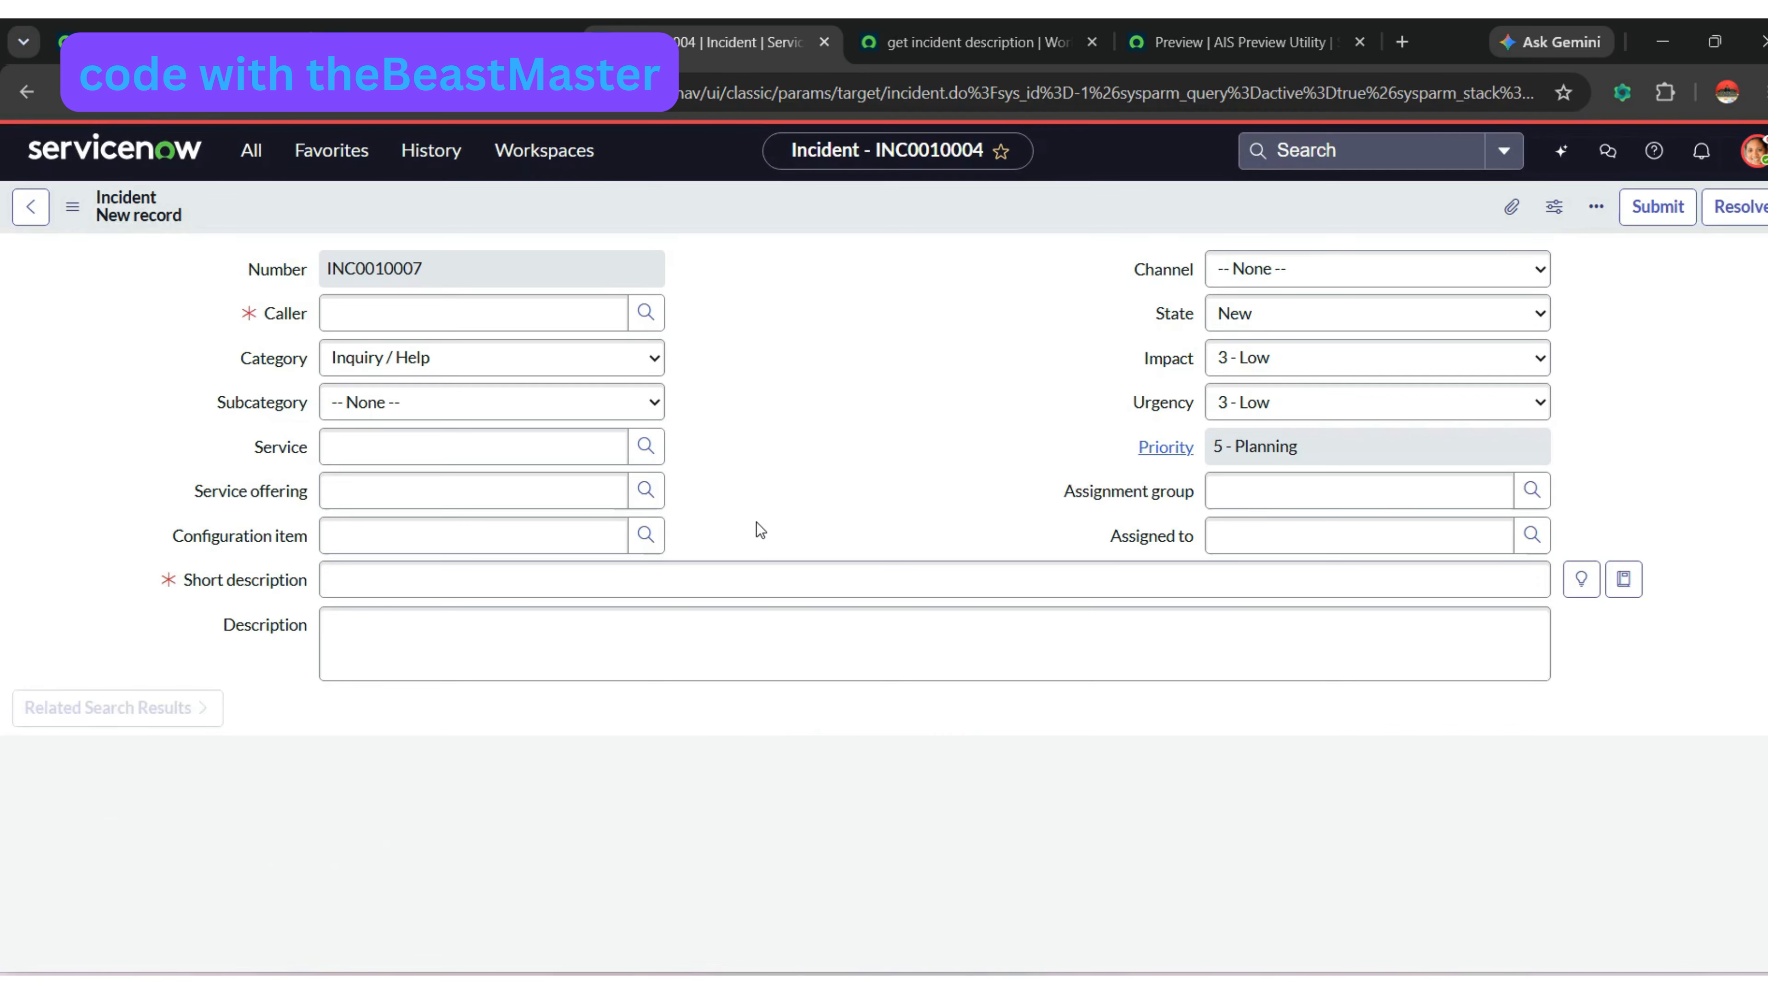
- Paste the description containing a phone number and e-mail address, and set the short description to "need help with laptop"
{"action": "left_click", "coordinate": [485, 629]}
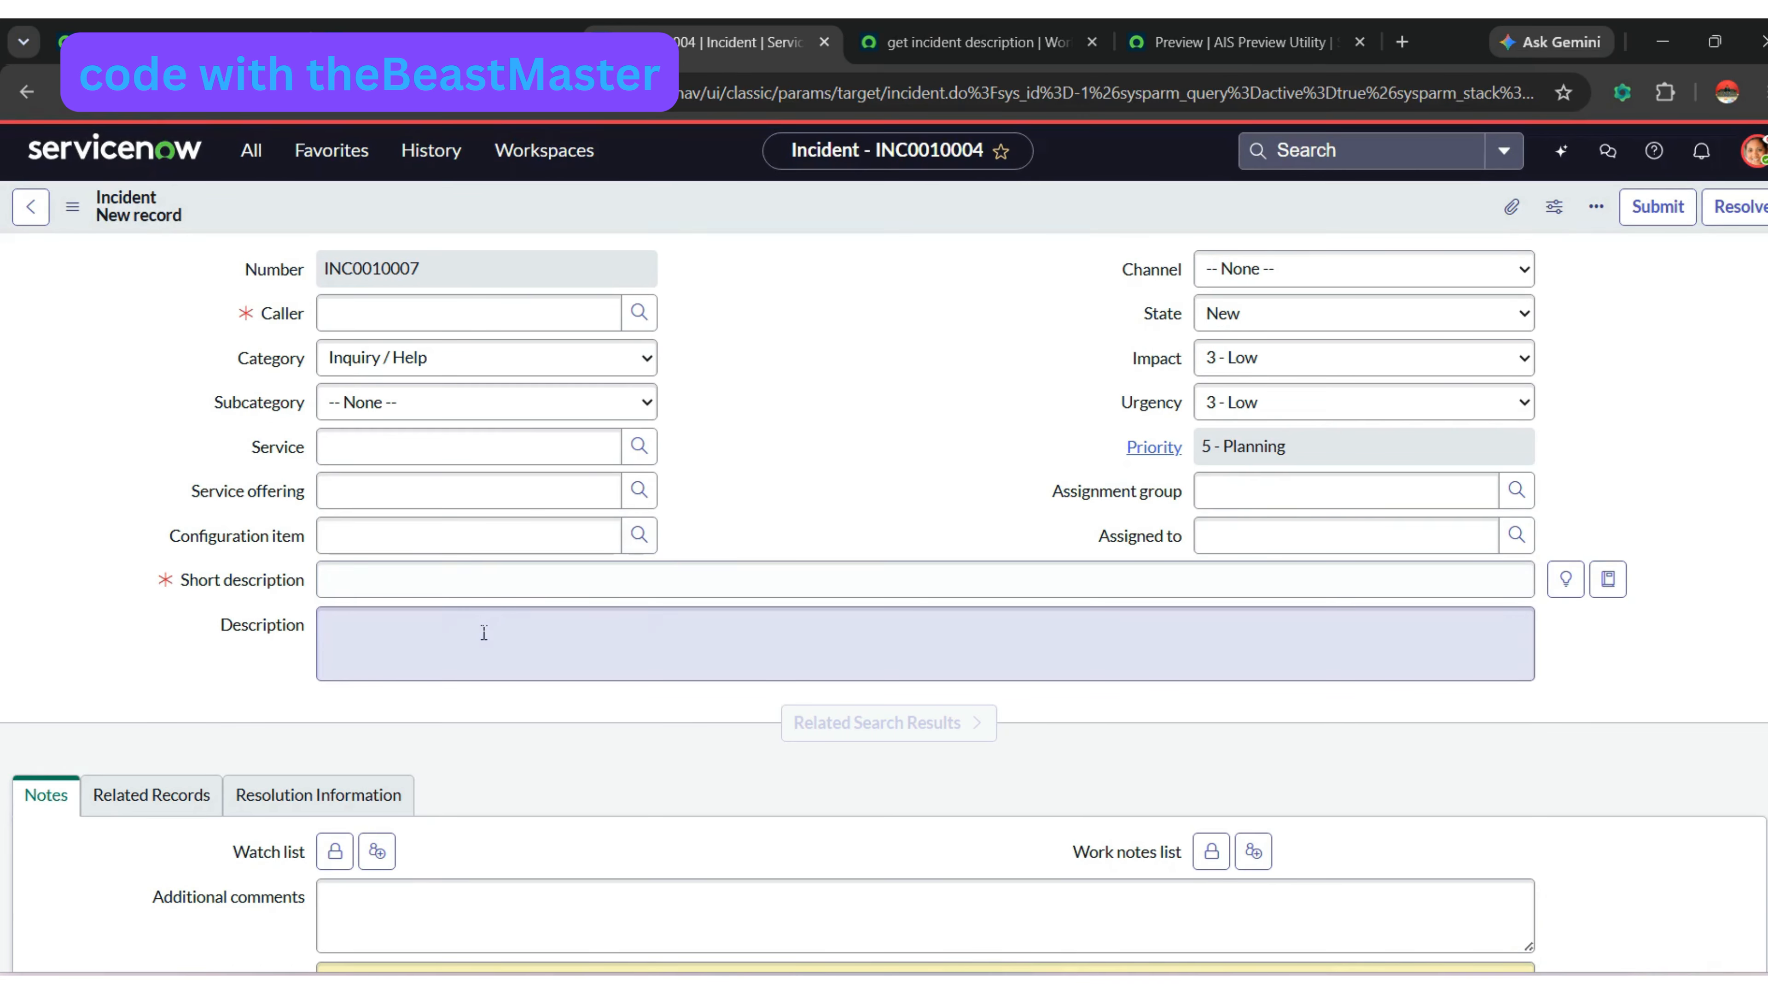
{"action": "key", "text": "ctrl+v"}
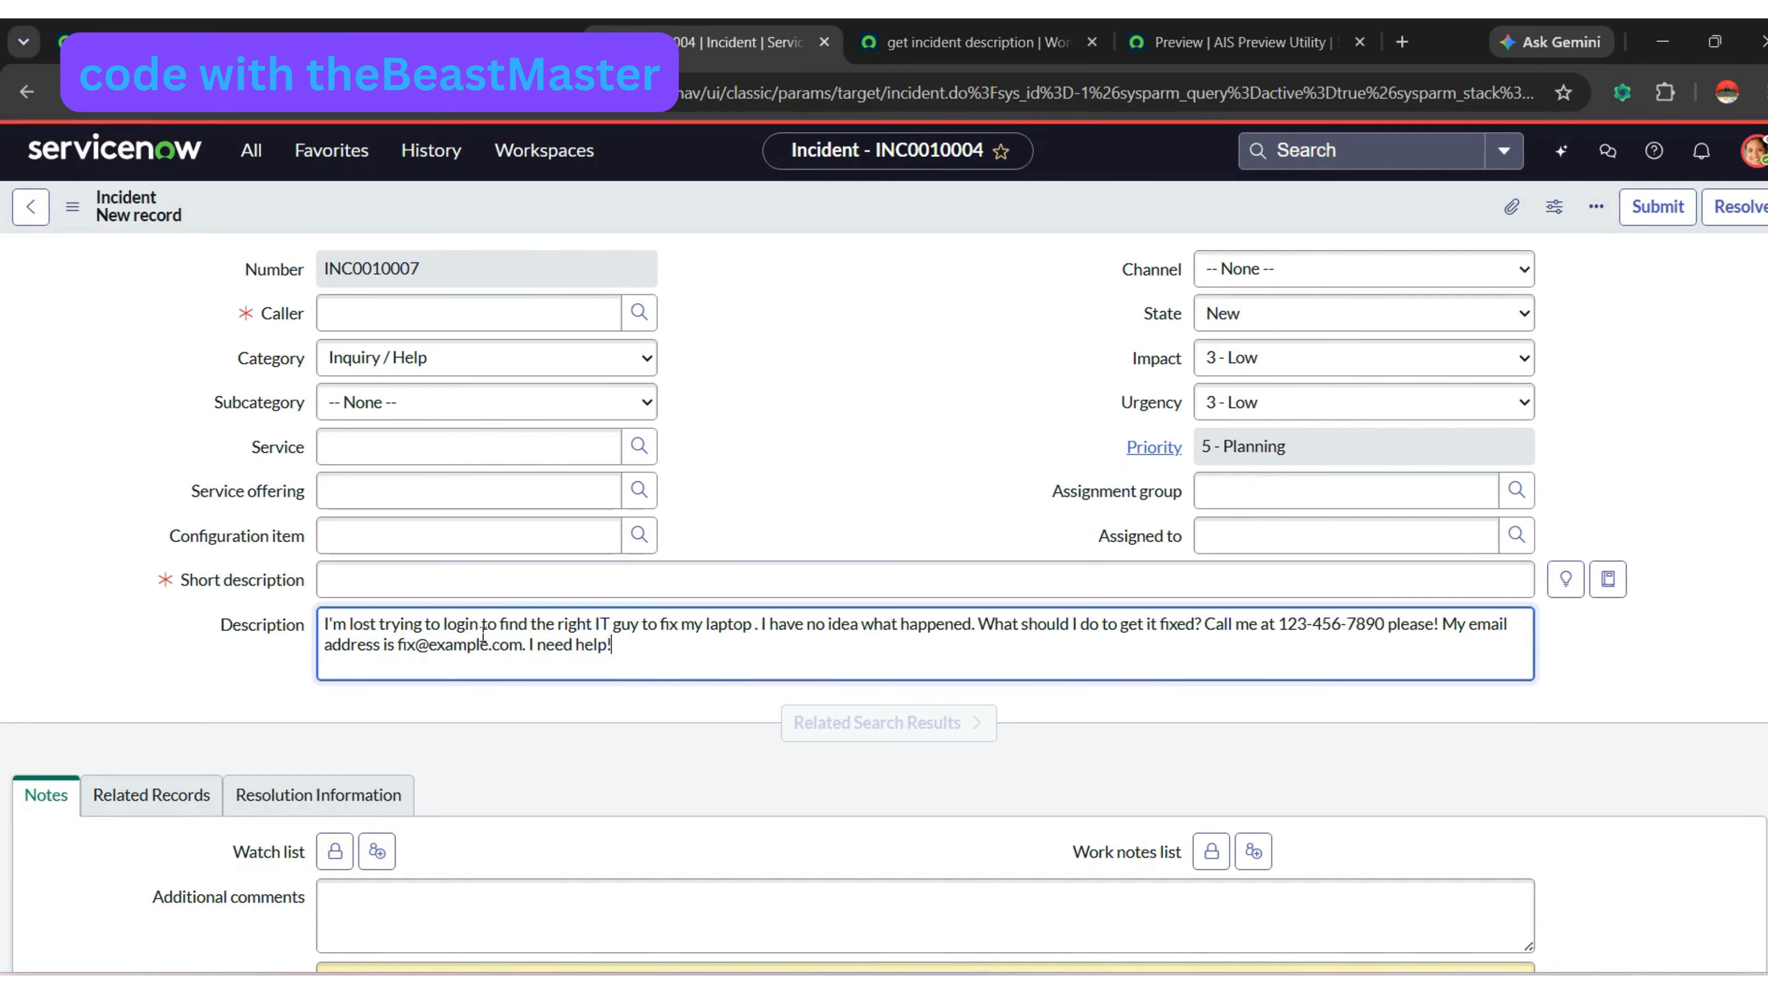
{"action": "left_click", "coordinate": [394, 582]}
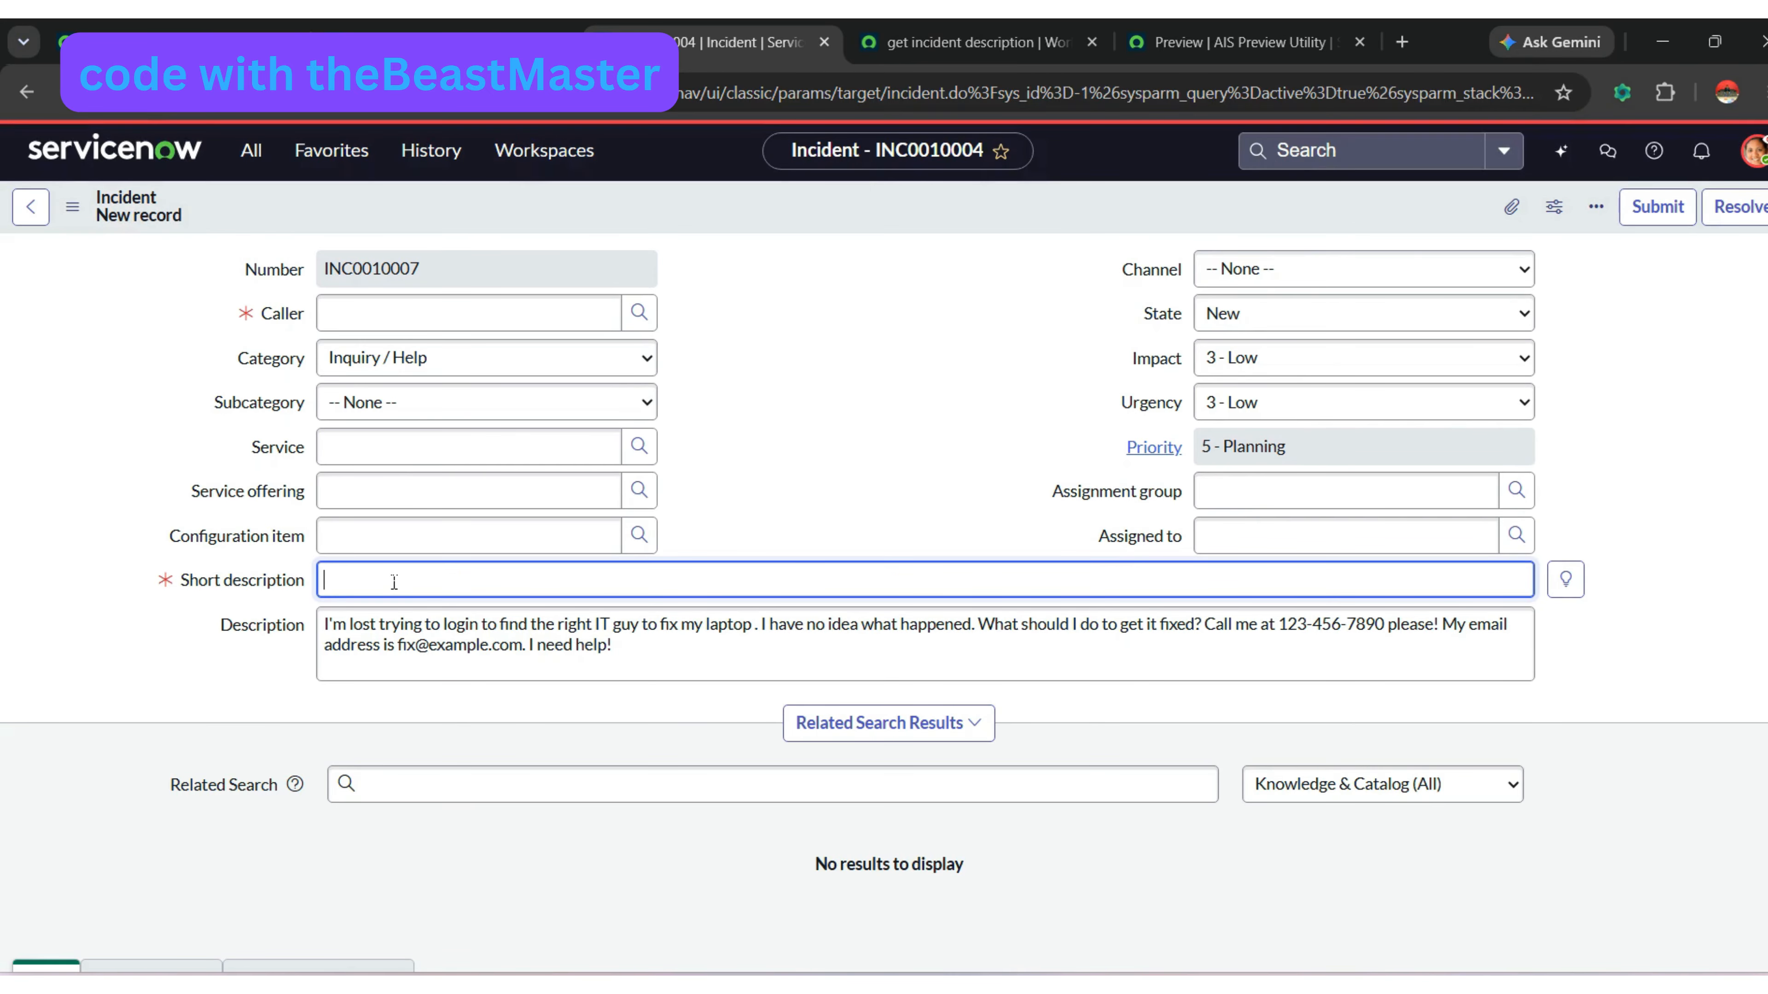
{"action": "type", "text": "need help with laptop"}
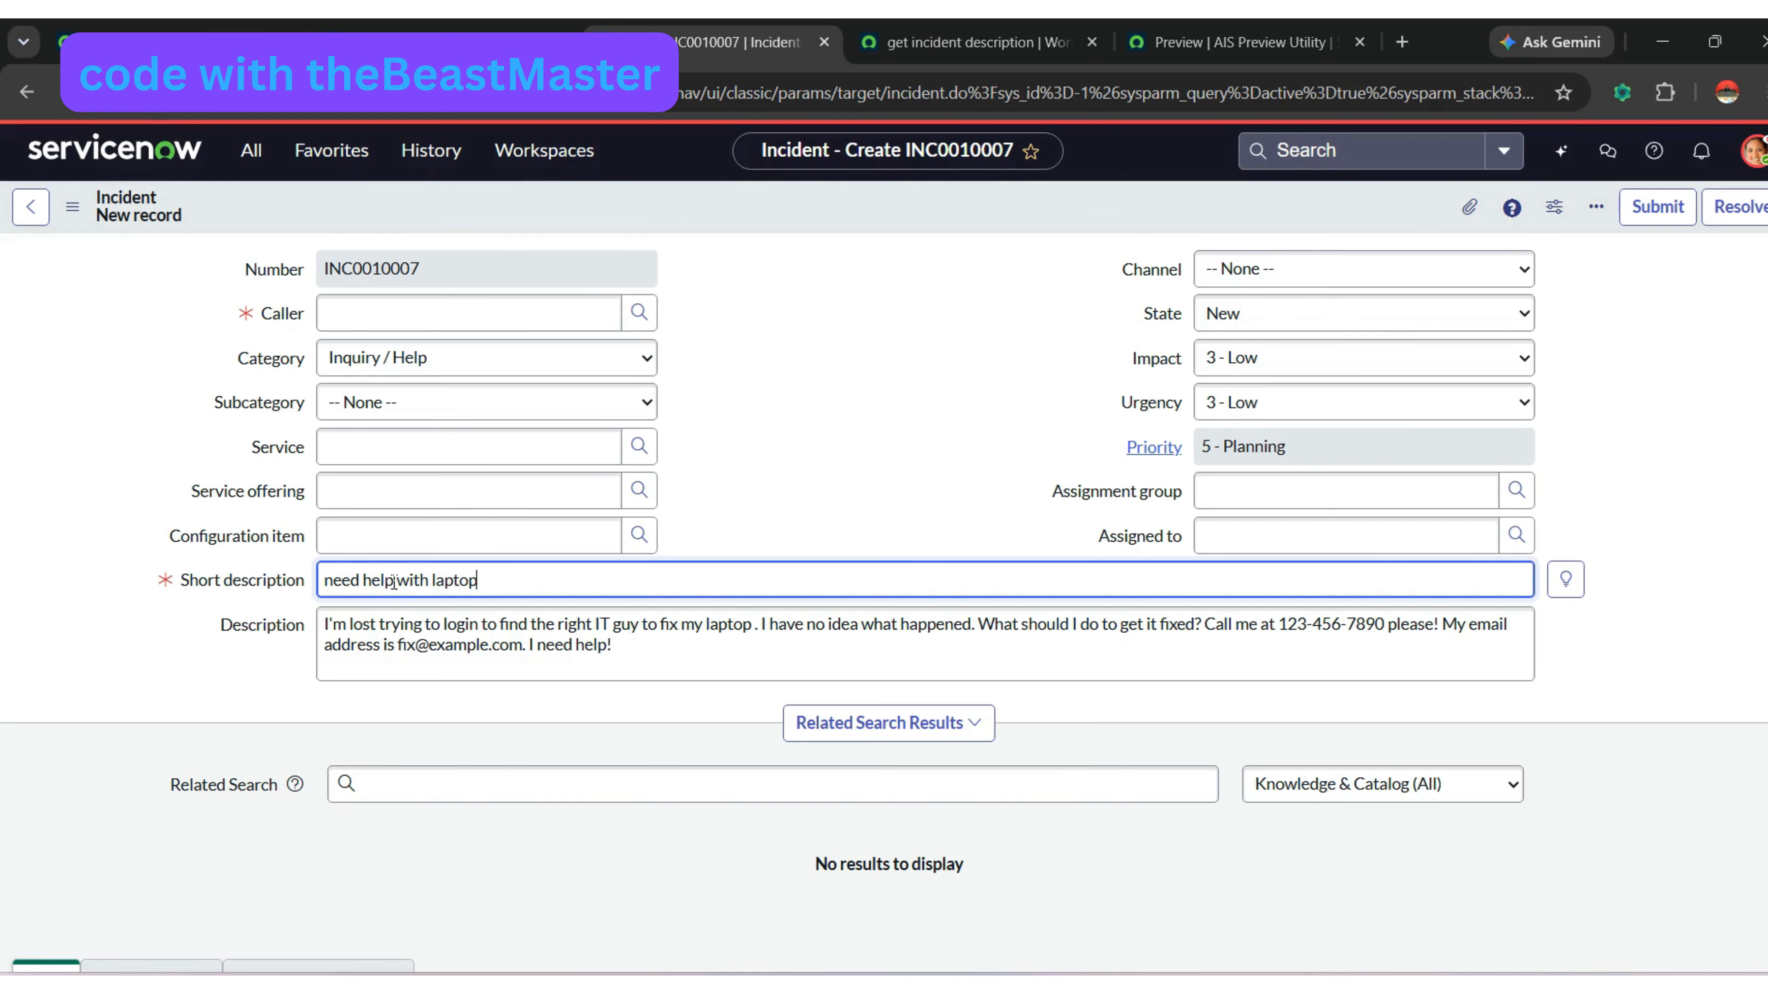
- Fill in the incident's caller and assign it to the user with the Now Assist panel role, saving the record
{"action": "left_click", "coordinate": [349, 314]}
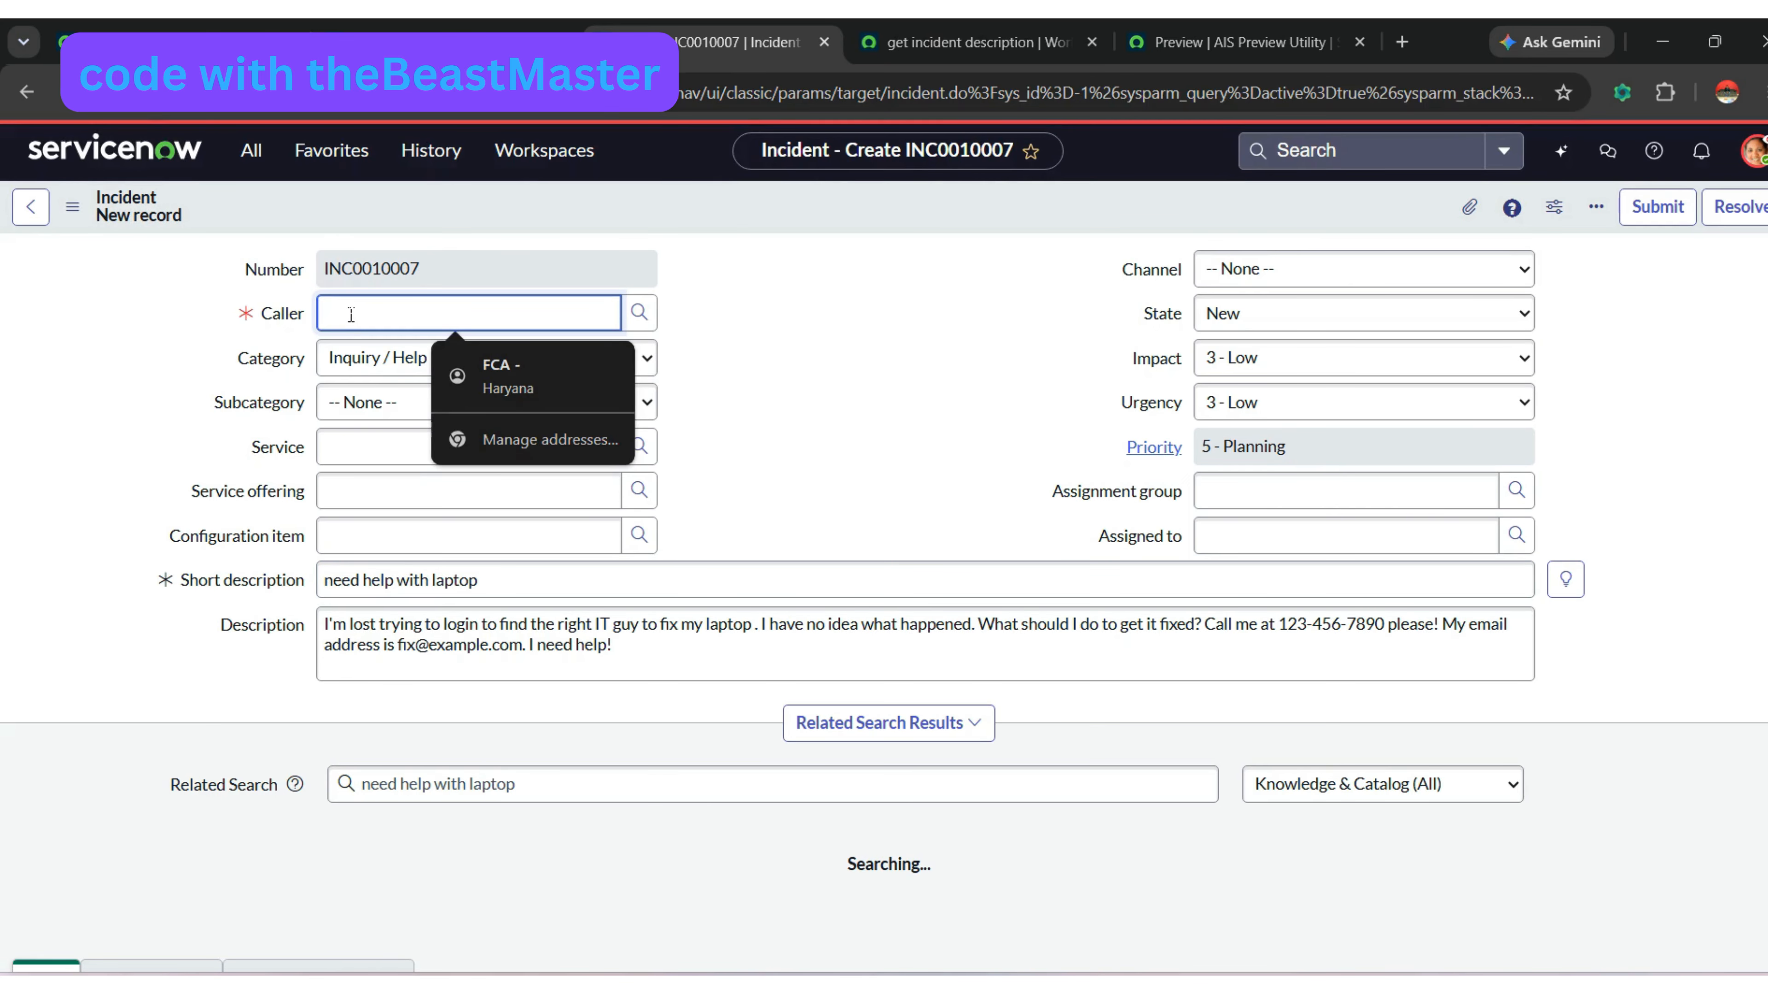
{"action": "type", "text": "a"}
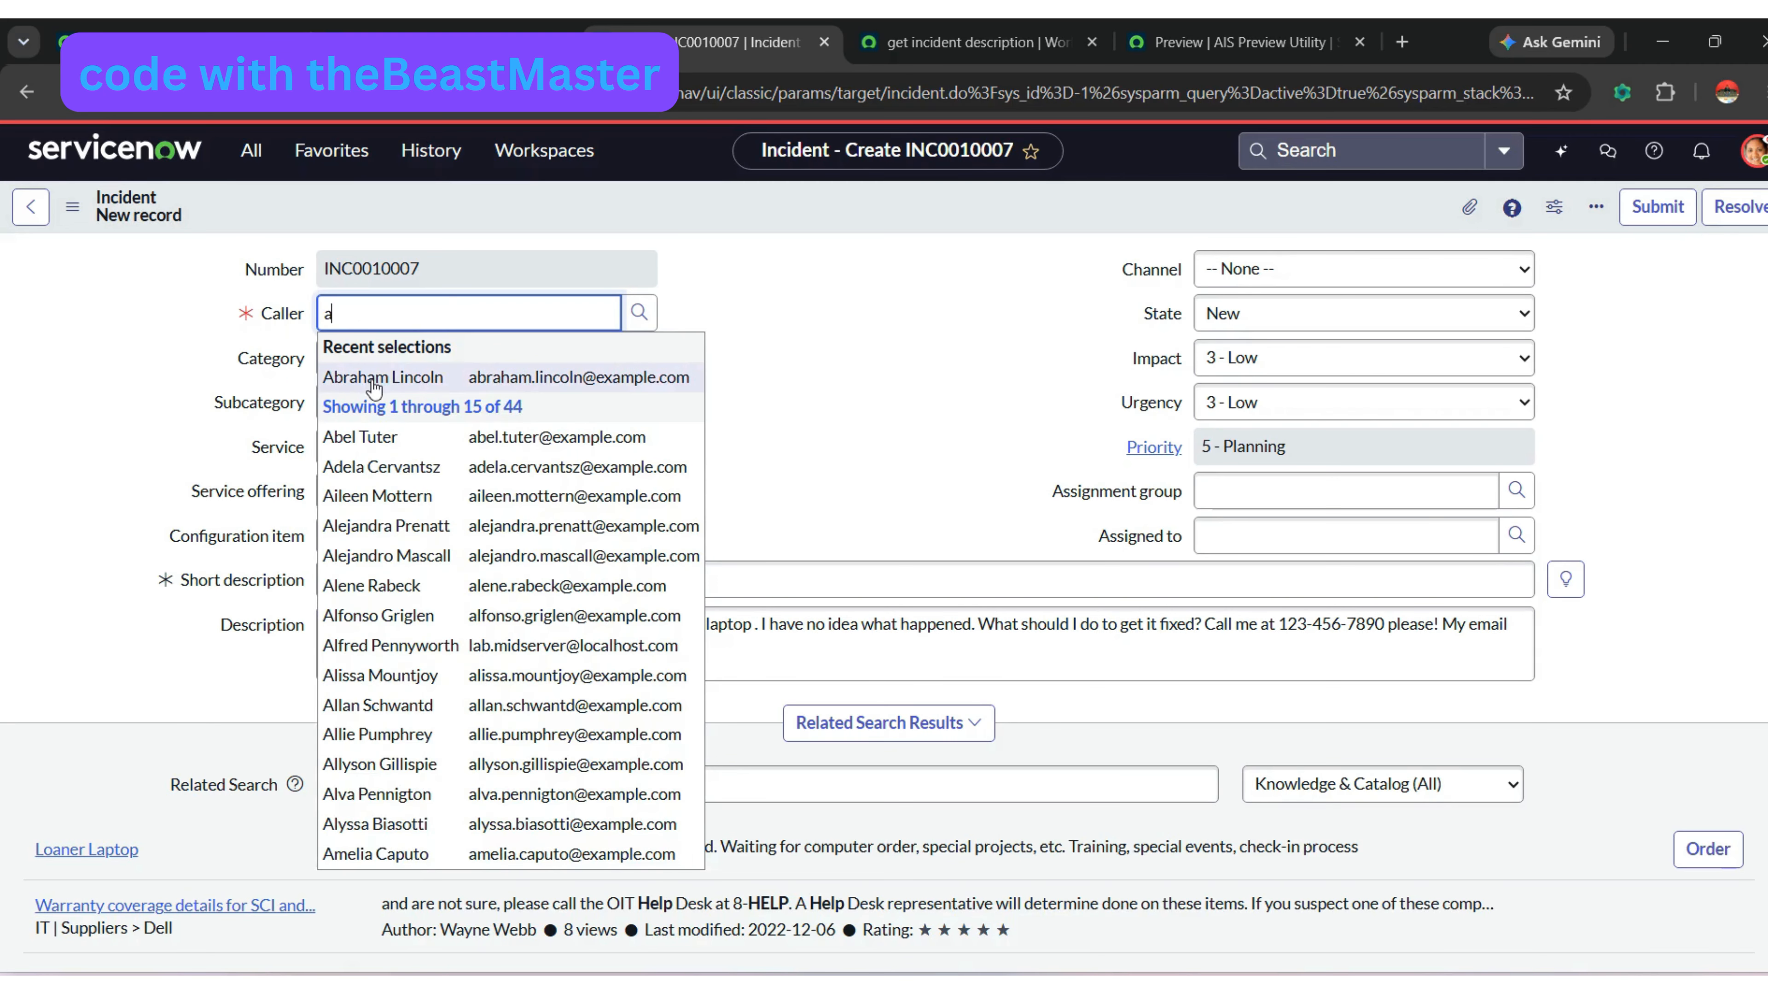
{"action": "left_click", "coordinate": [373, 387]}
{"action": "left_click", "coordinate": [1303, 536]}
{"action": "type", "text": "beth"}
{"action": "left_click", "coordinate": [1286, 598]}
{"action": "right_click", "coordinate": [754, 191]}
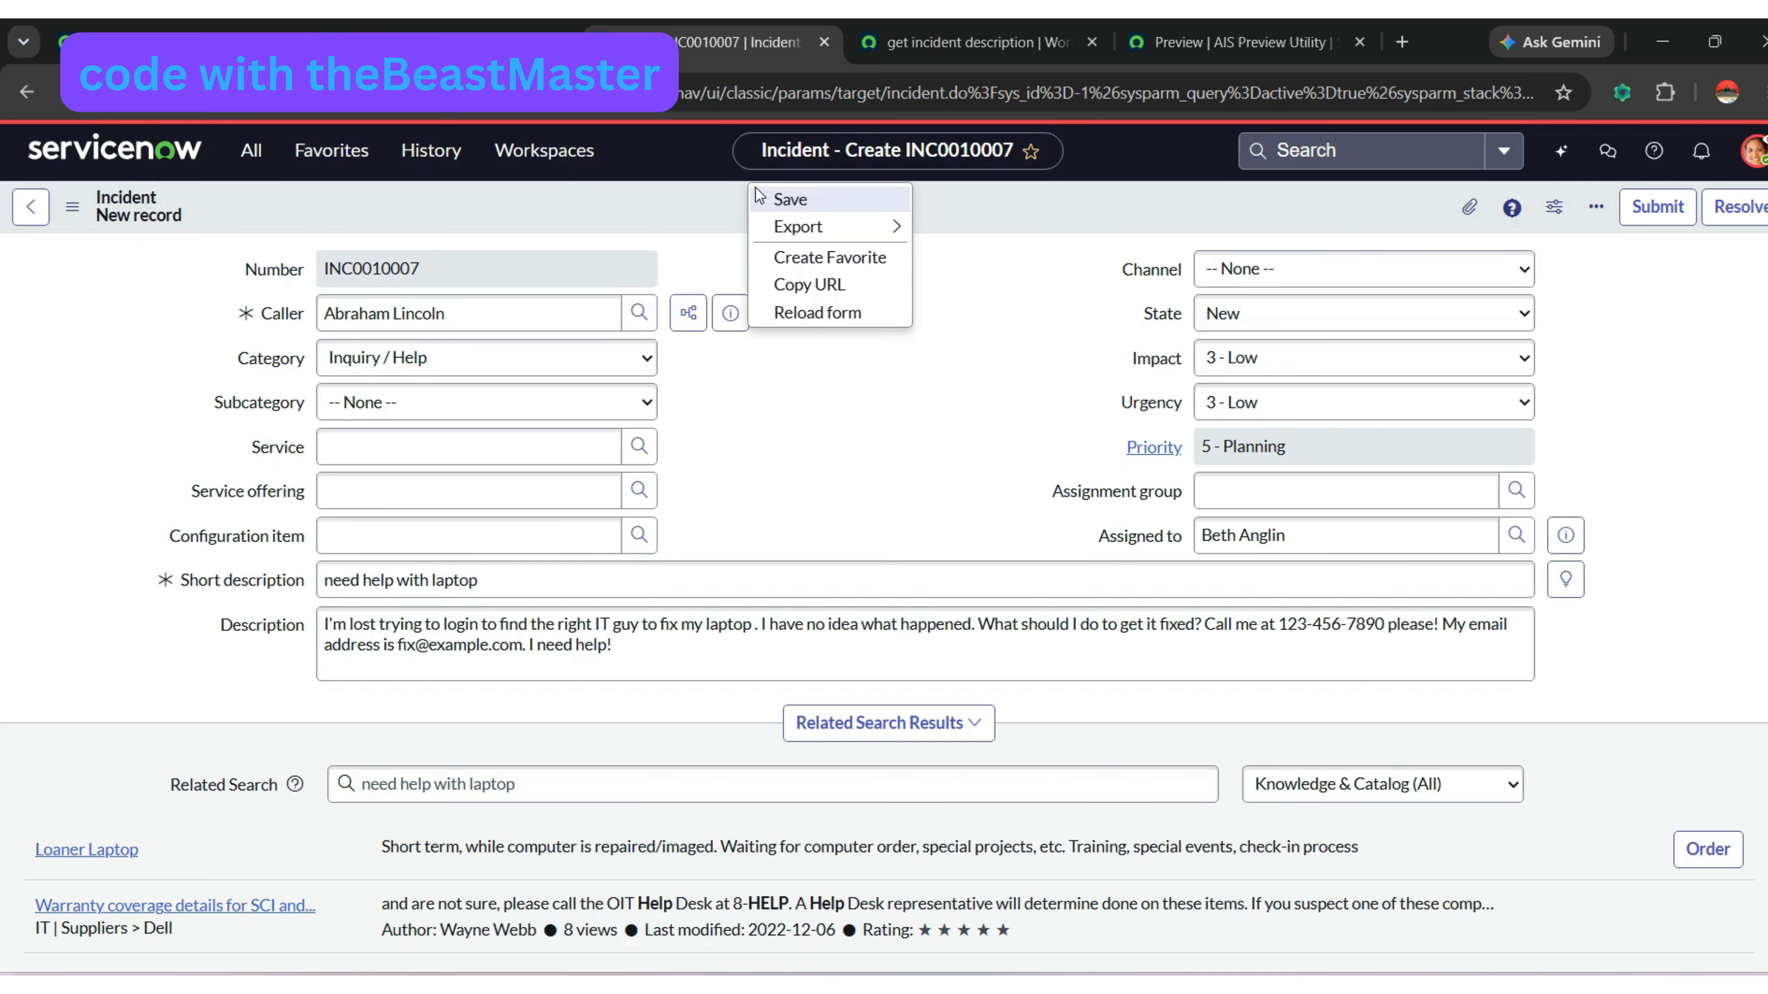
{"action": "left_click", "coordinate": [790, 200]}
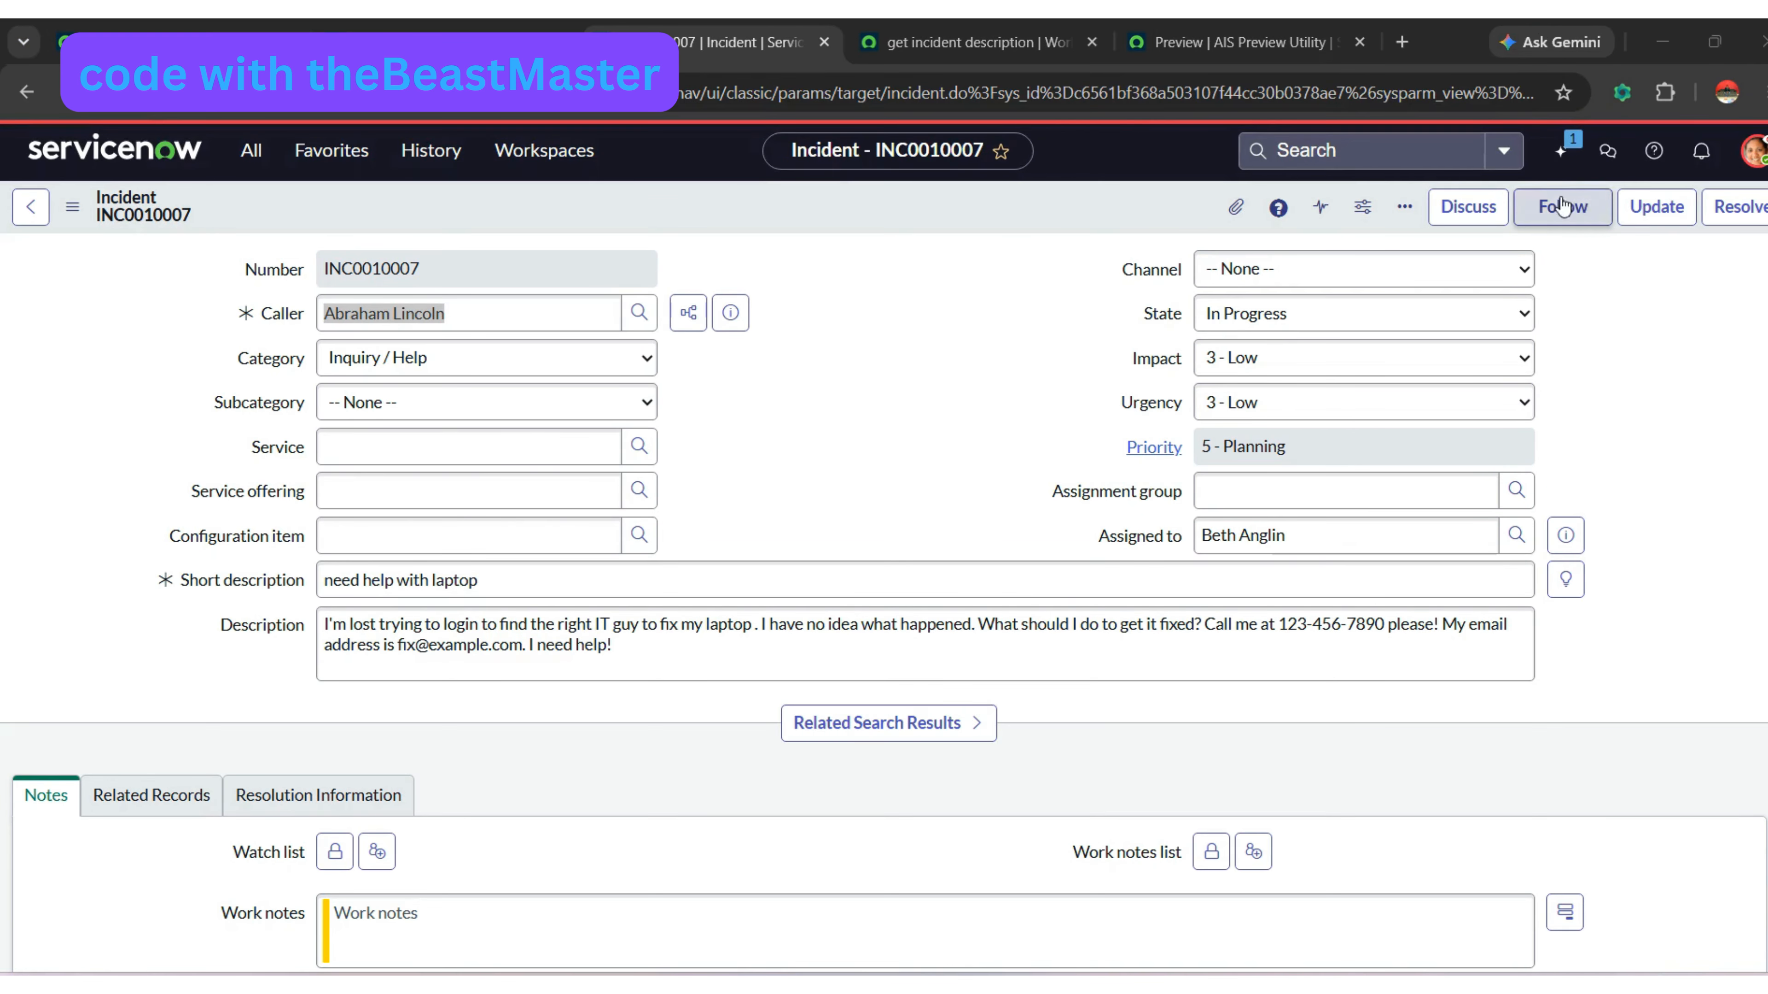
- Answer "yes" to the Ticket remediator's request in the Now Assist panel to update the description with the sanitized version
{"action": "left_click", "coordinate": [1562, 155]}
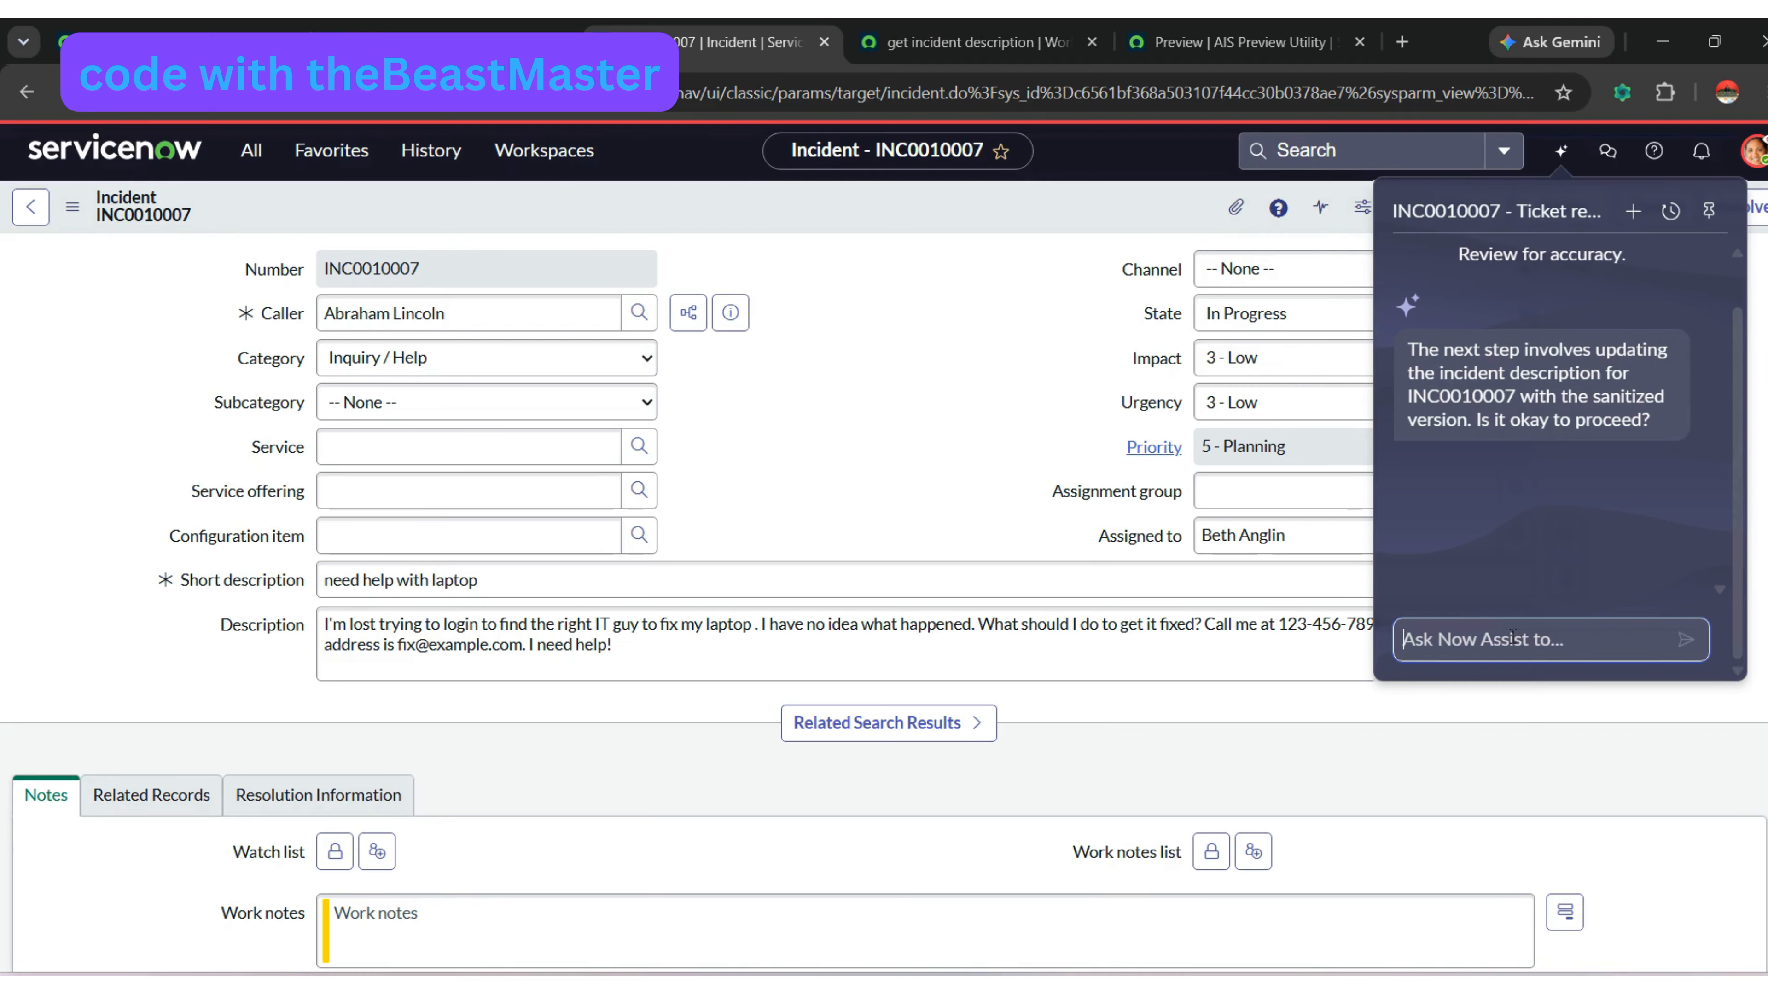
{"action": "type", "text": "yes"}
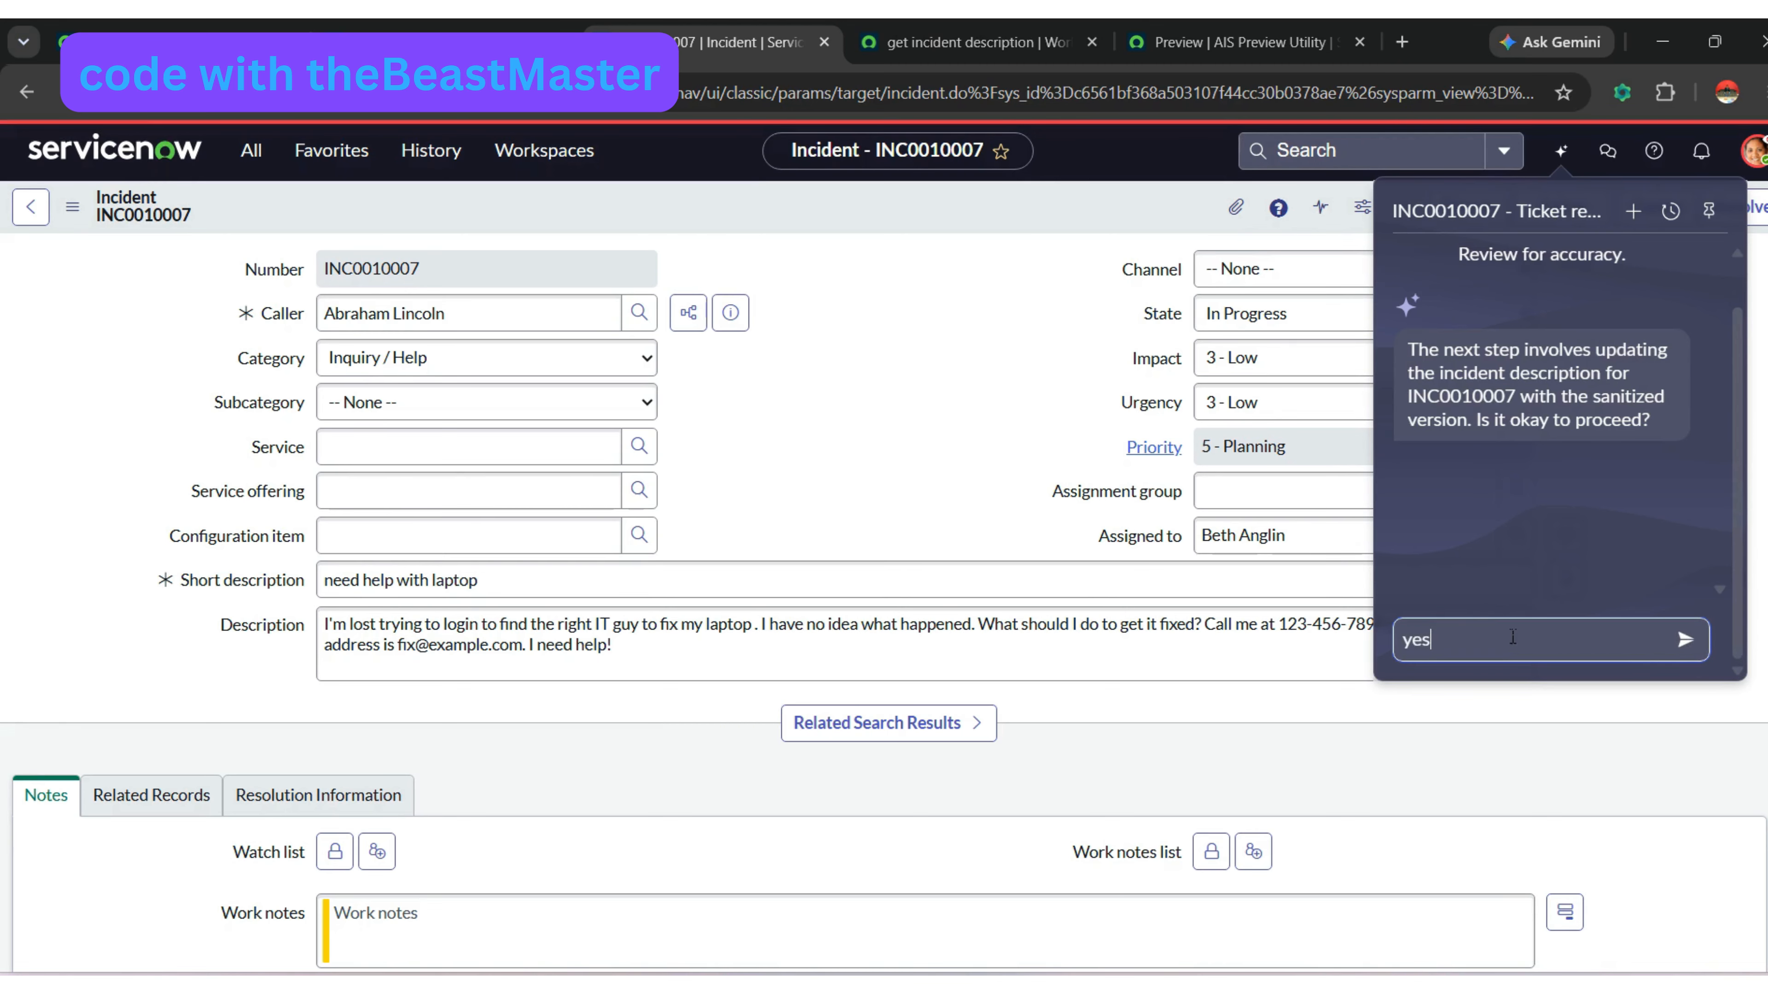
{"action": "key", "text": "Return"}
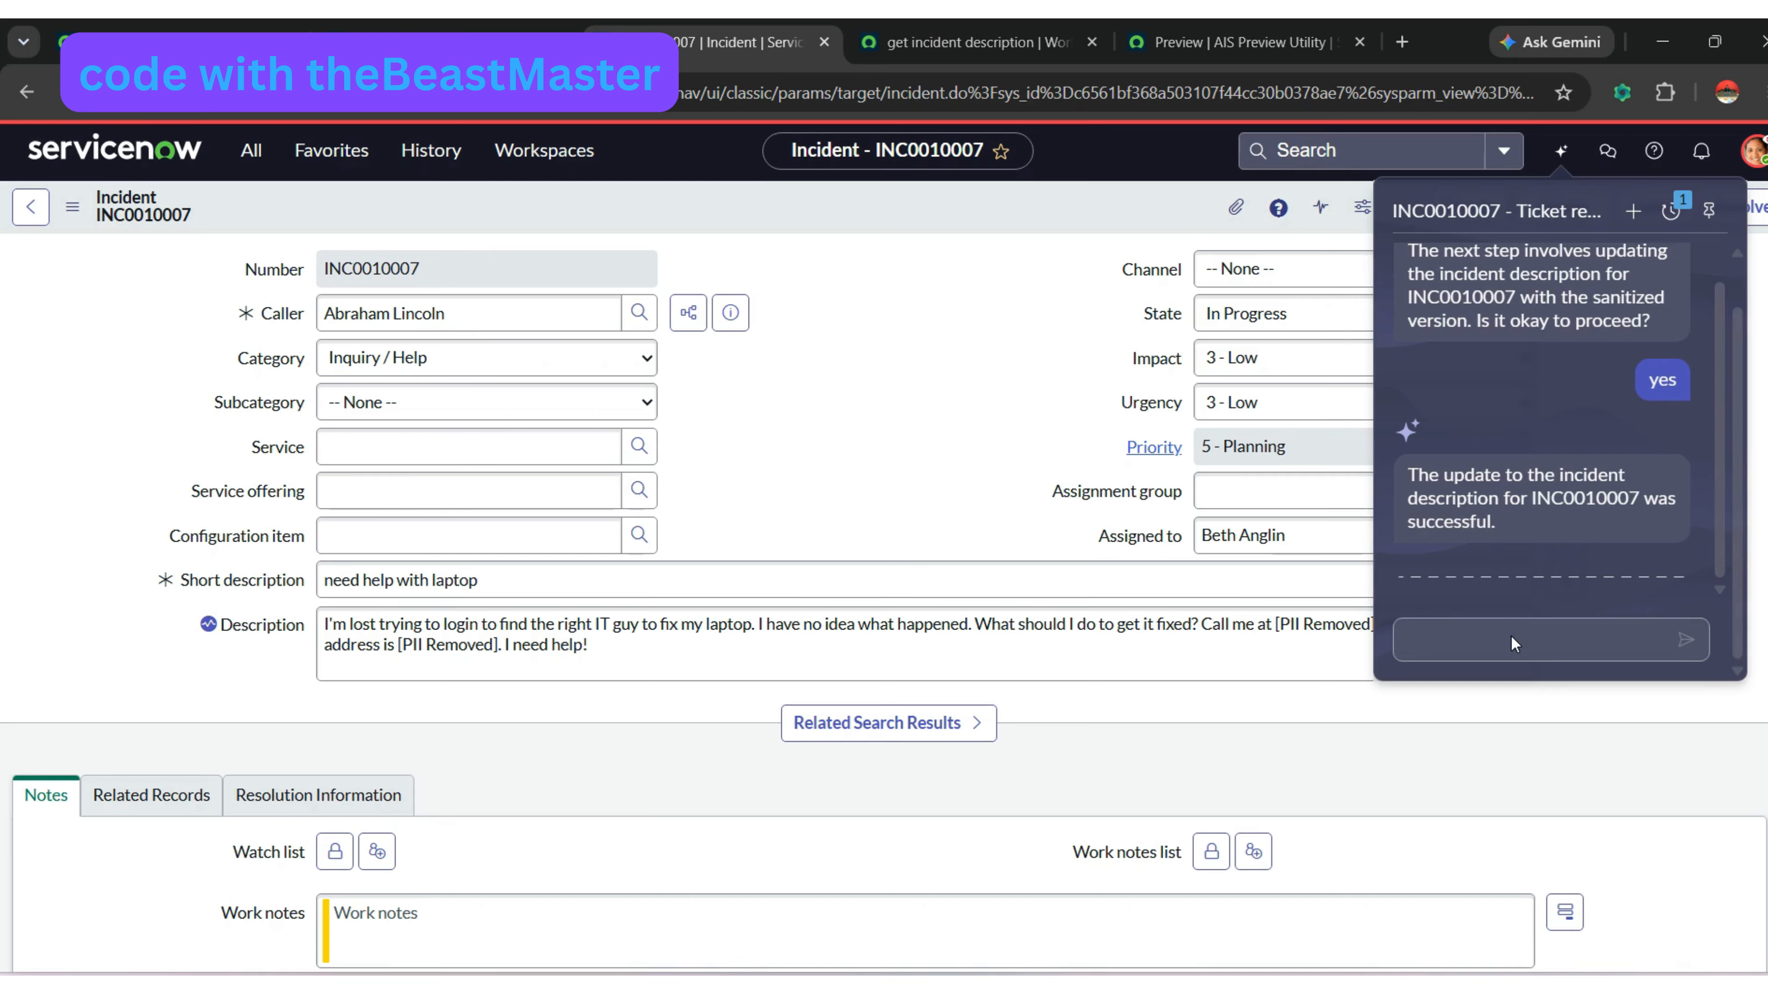
{"action": "mouse_move", "coordinate": [1544, 473]}
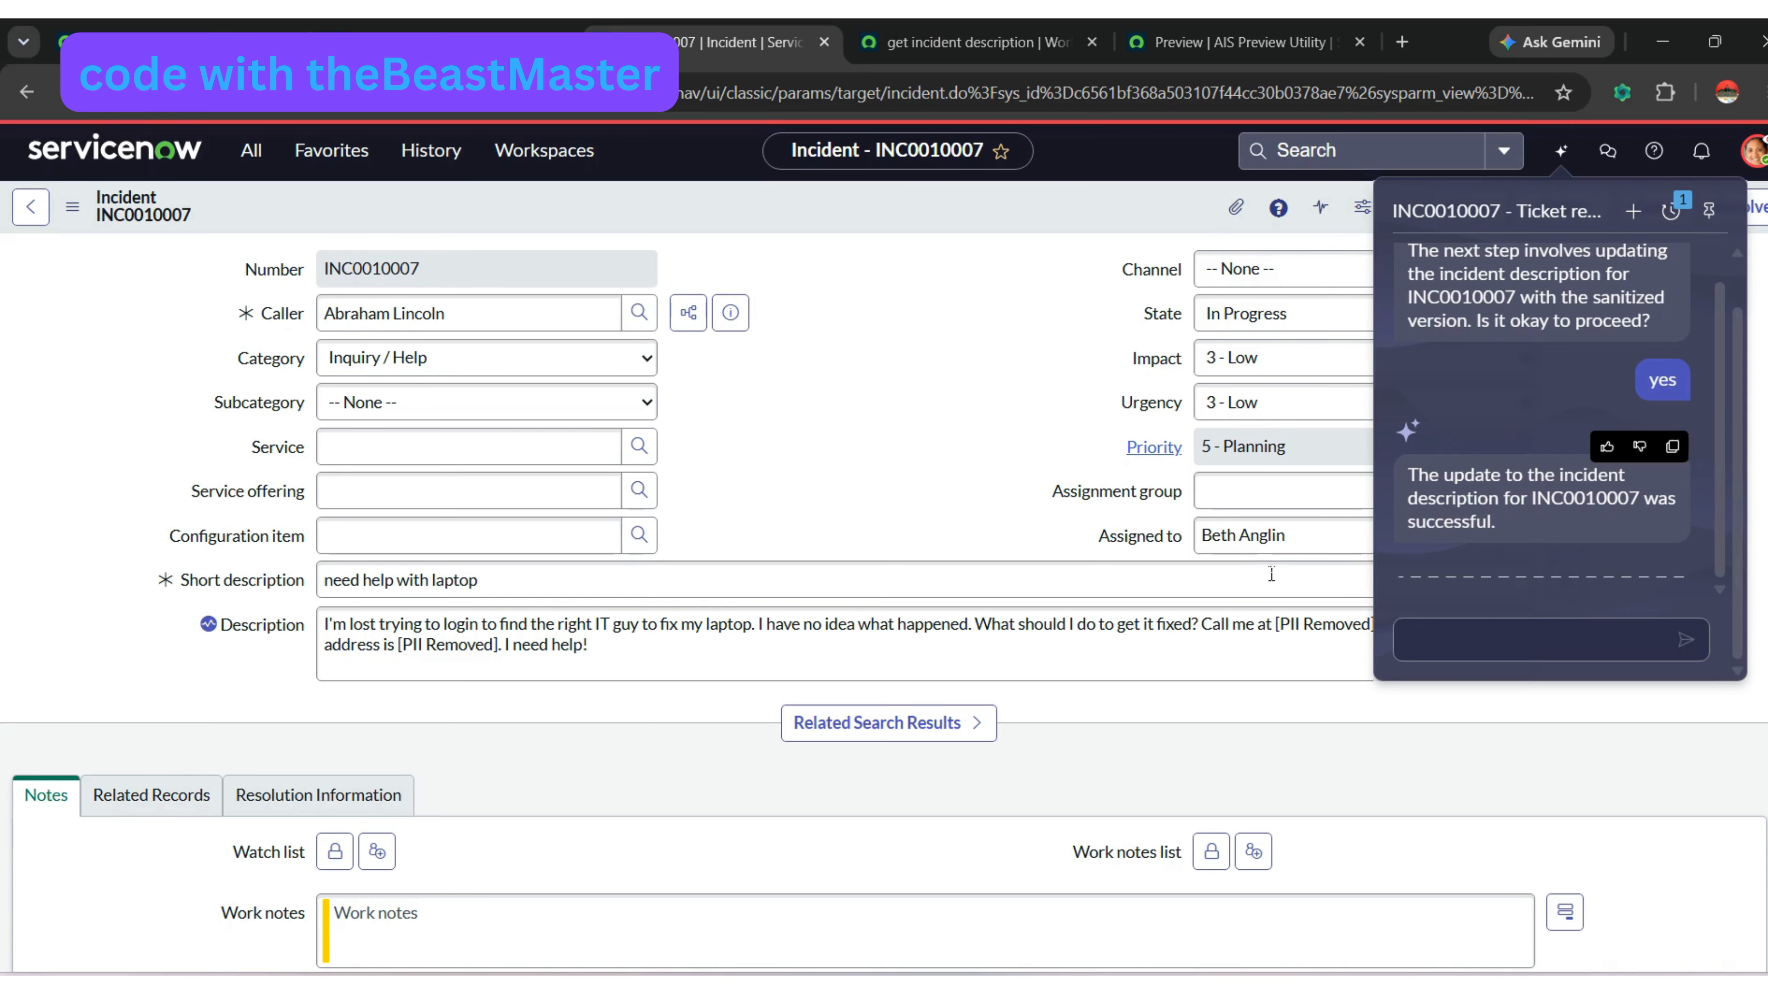
{"action": "left_click", "coordinate": [941, 529]}
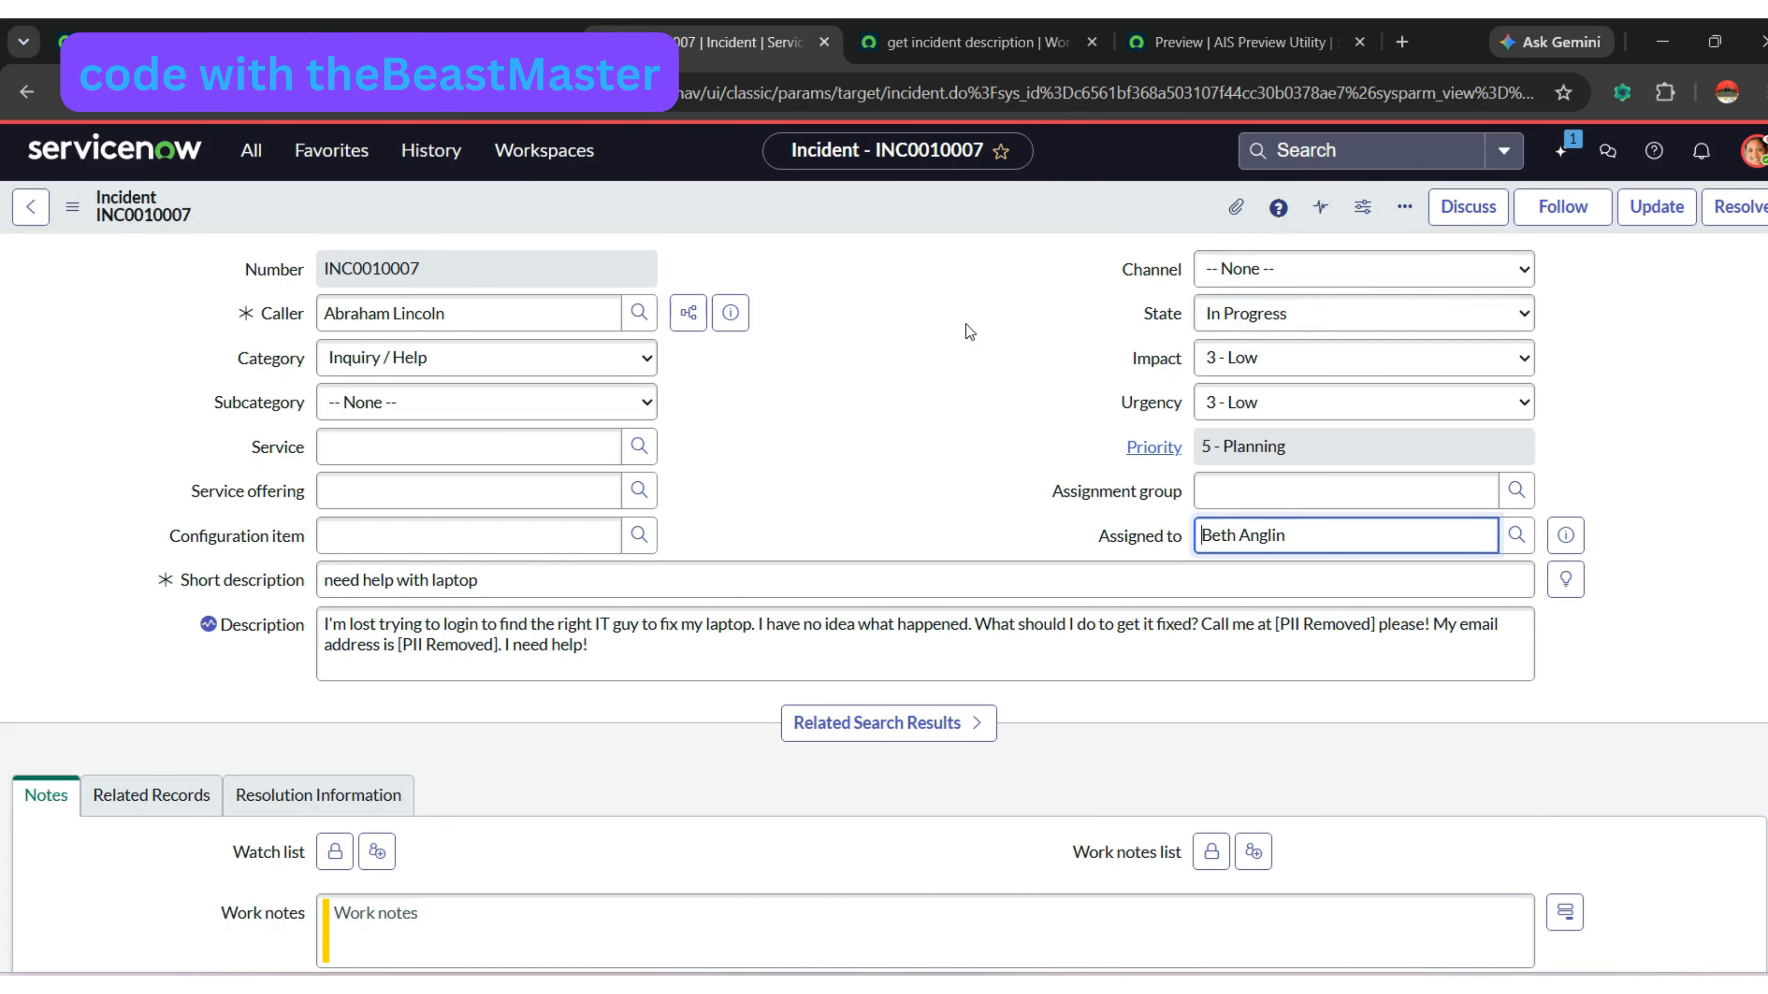
- Compare the Ticket remediator use case's instructions with the redacted phone number and e-mail address in the incident's description
{"action": "left_click", "coordinate": [182, 46]}
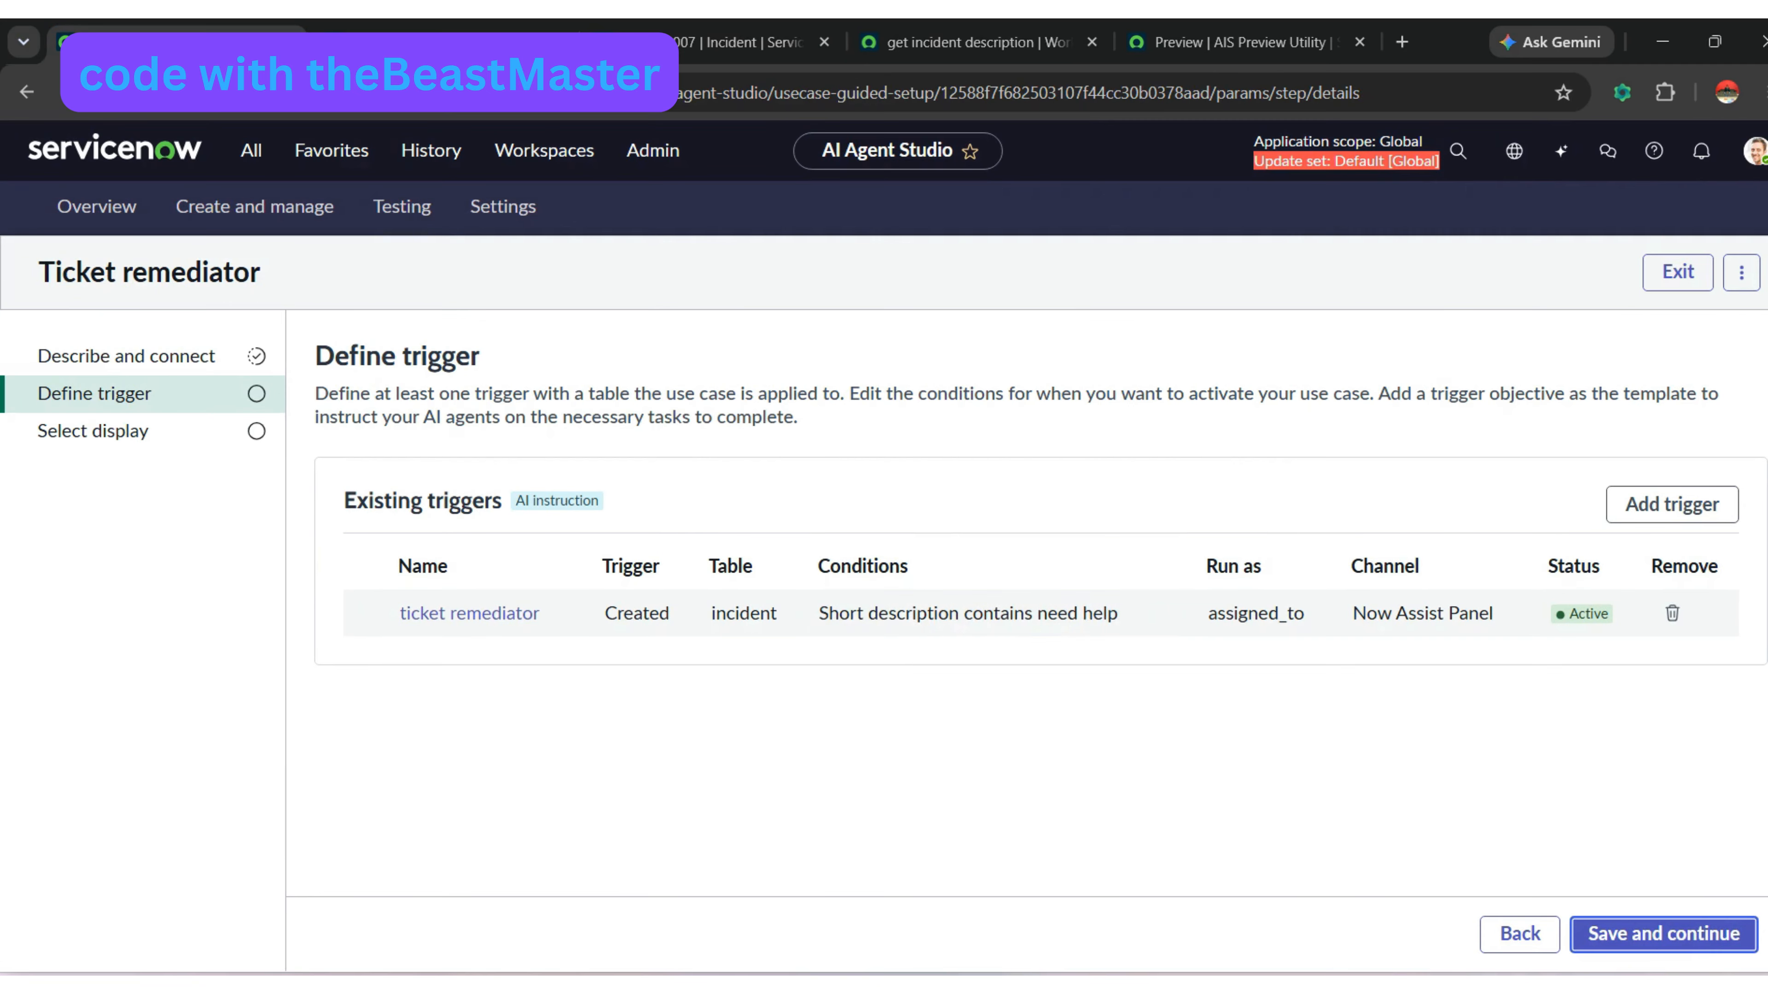
{"action": "left_click", "coordinate": [261, 212]}
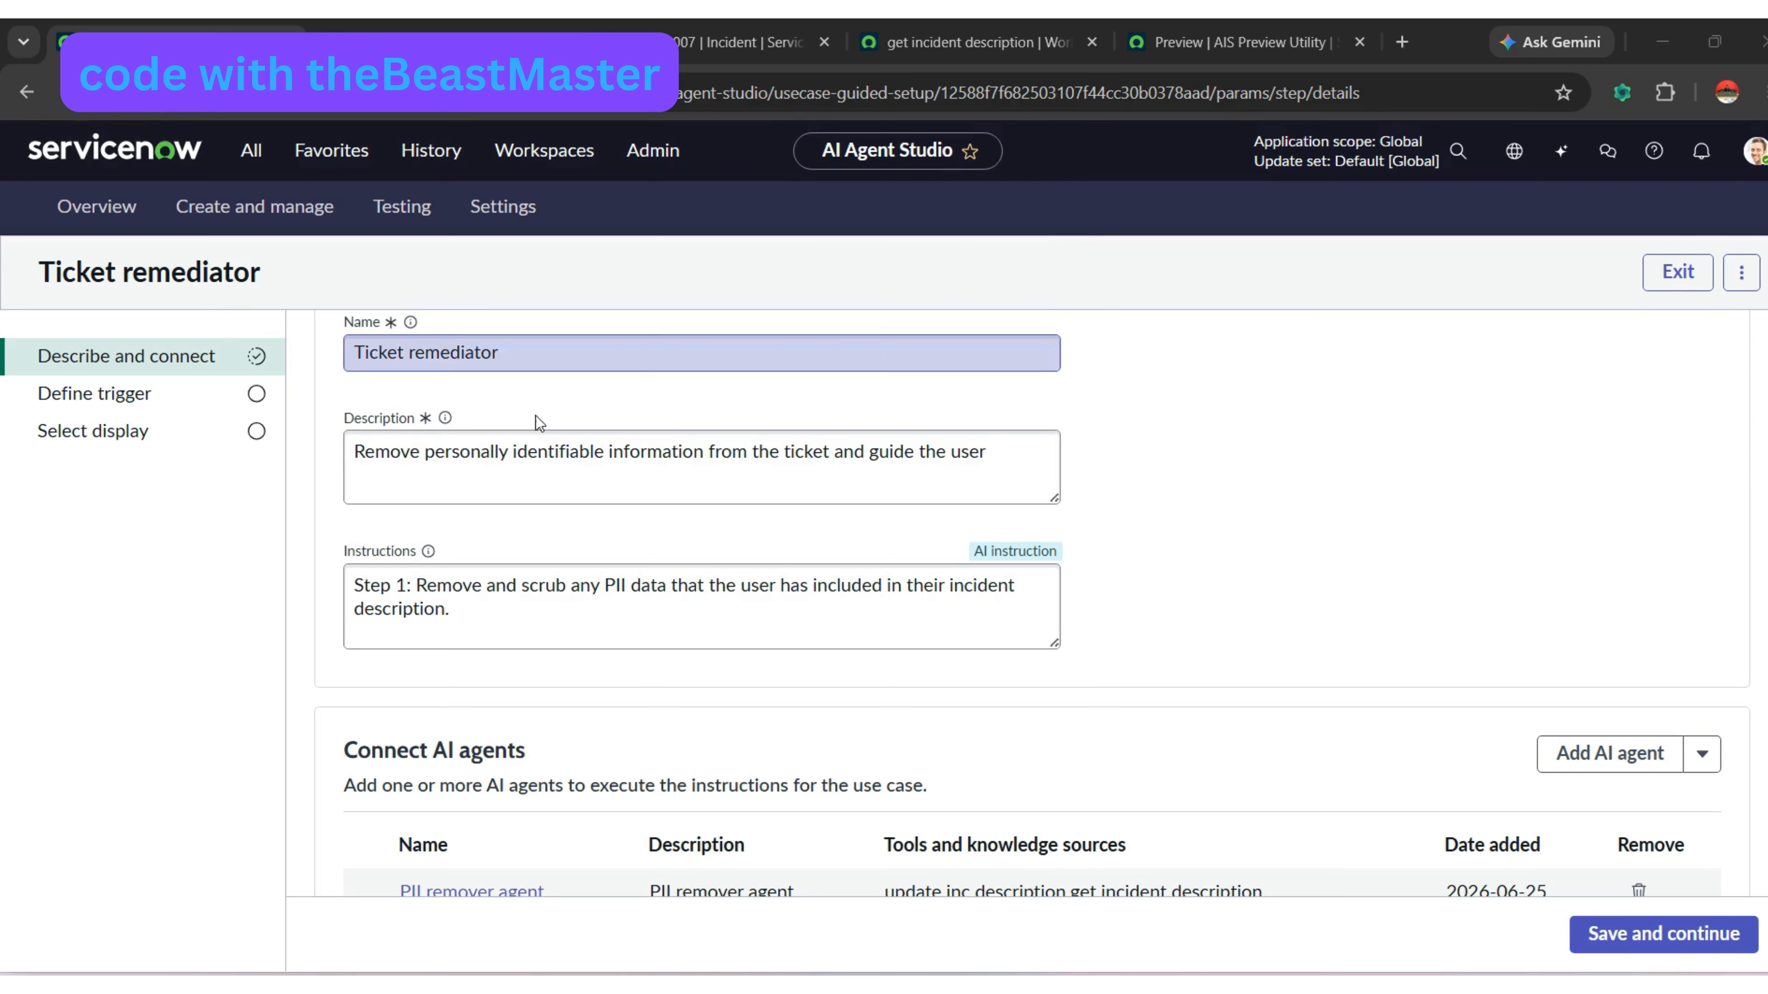
{"action": "left_click", "coordinate": [536, 608]}
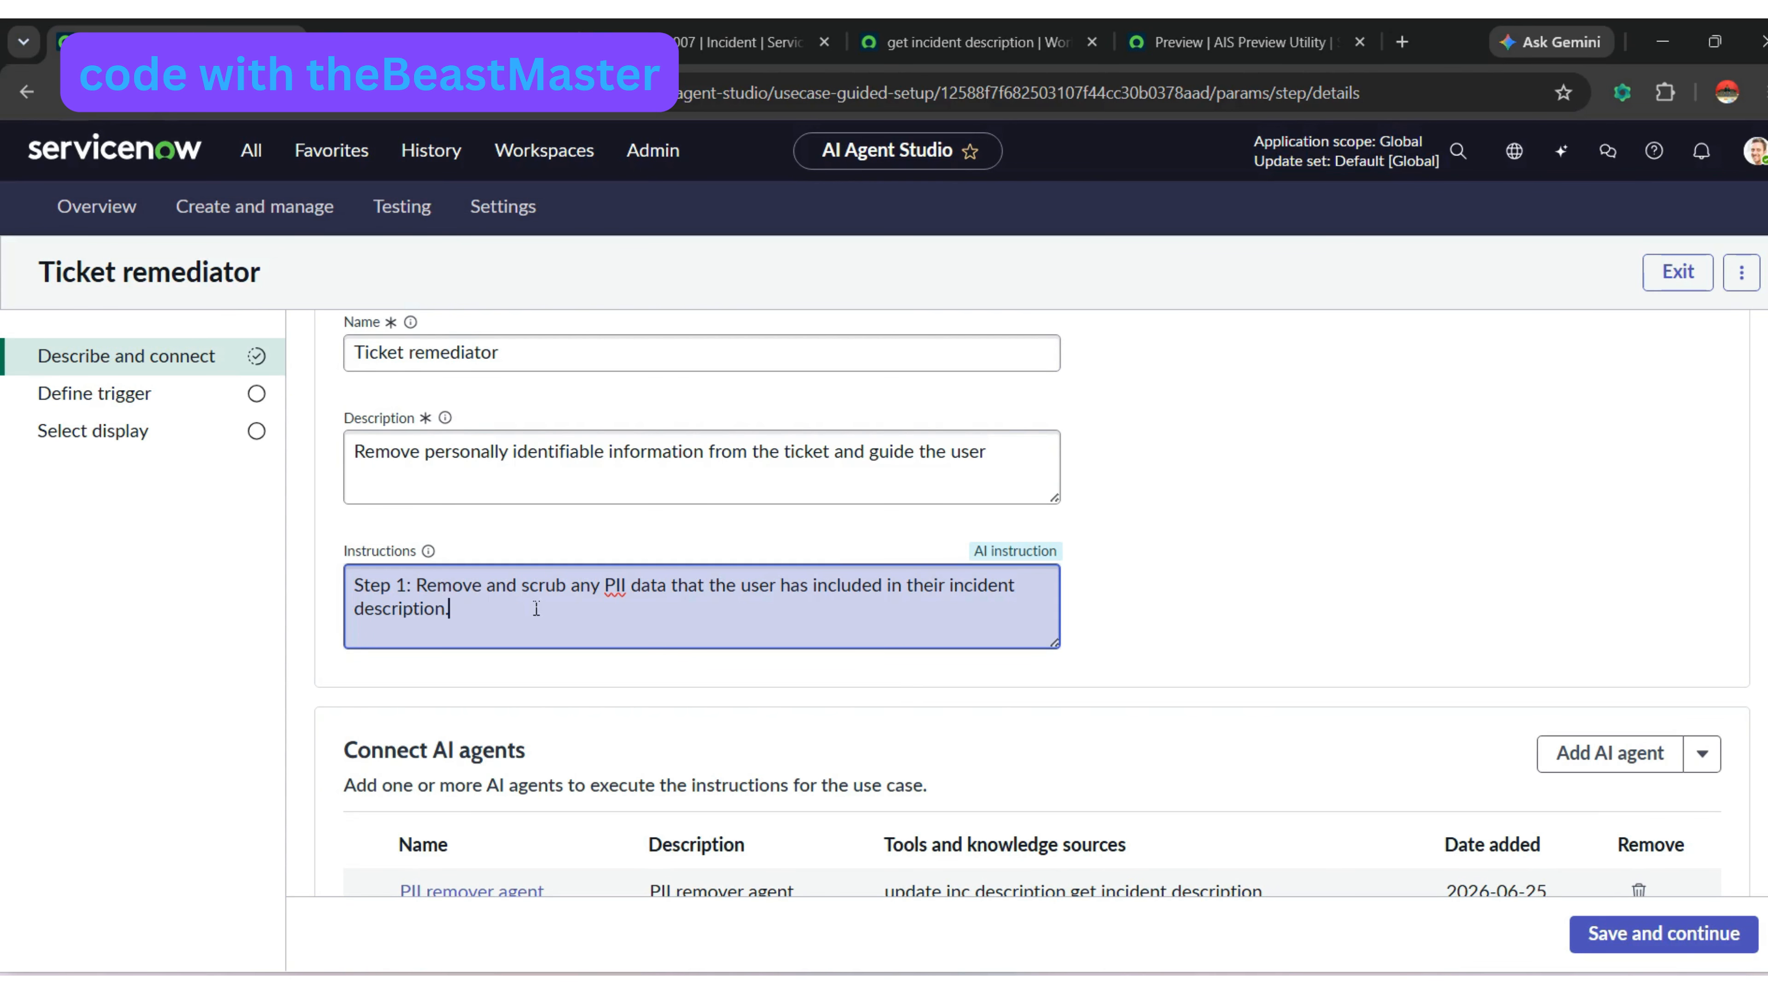
{"action": "left_click", "coordinate": [685, 41]}
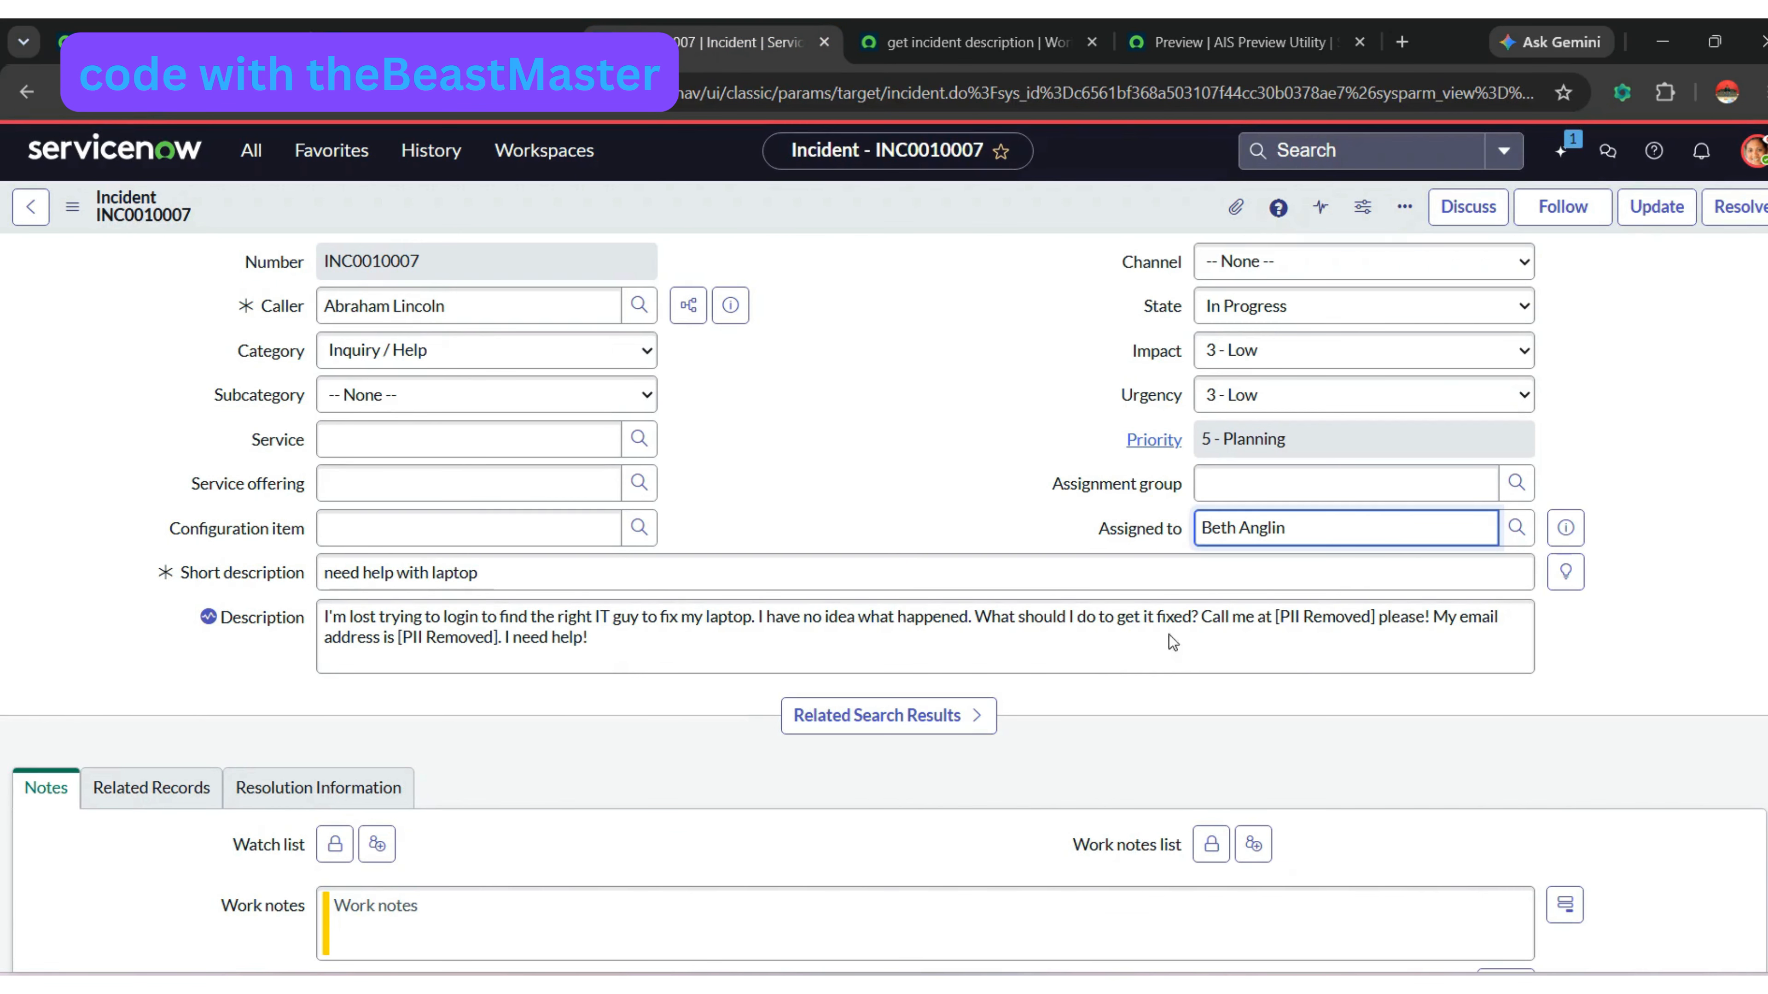
{"action": "left_click_drag", "start_coordinate": [1276, 617], "coordinate": [1370, 617]}
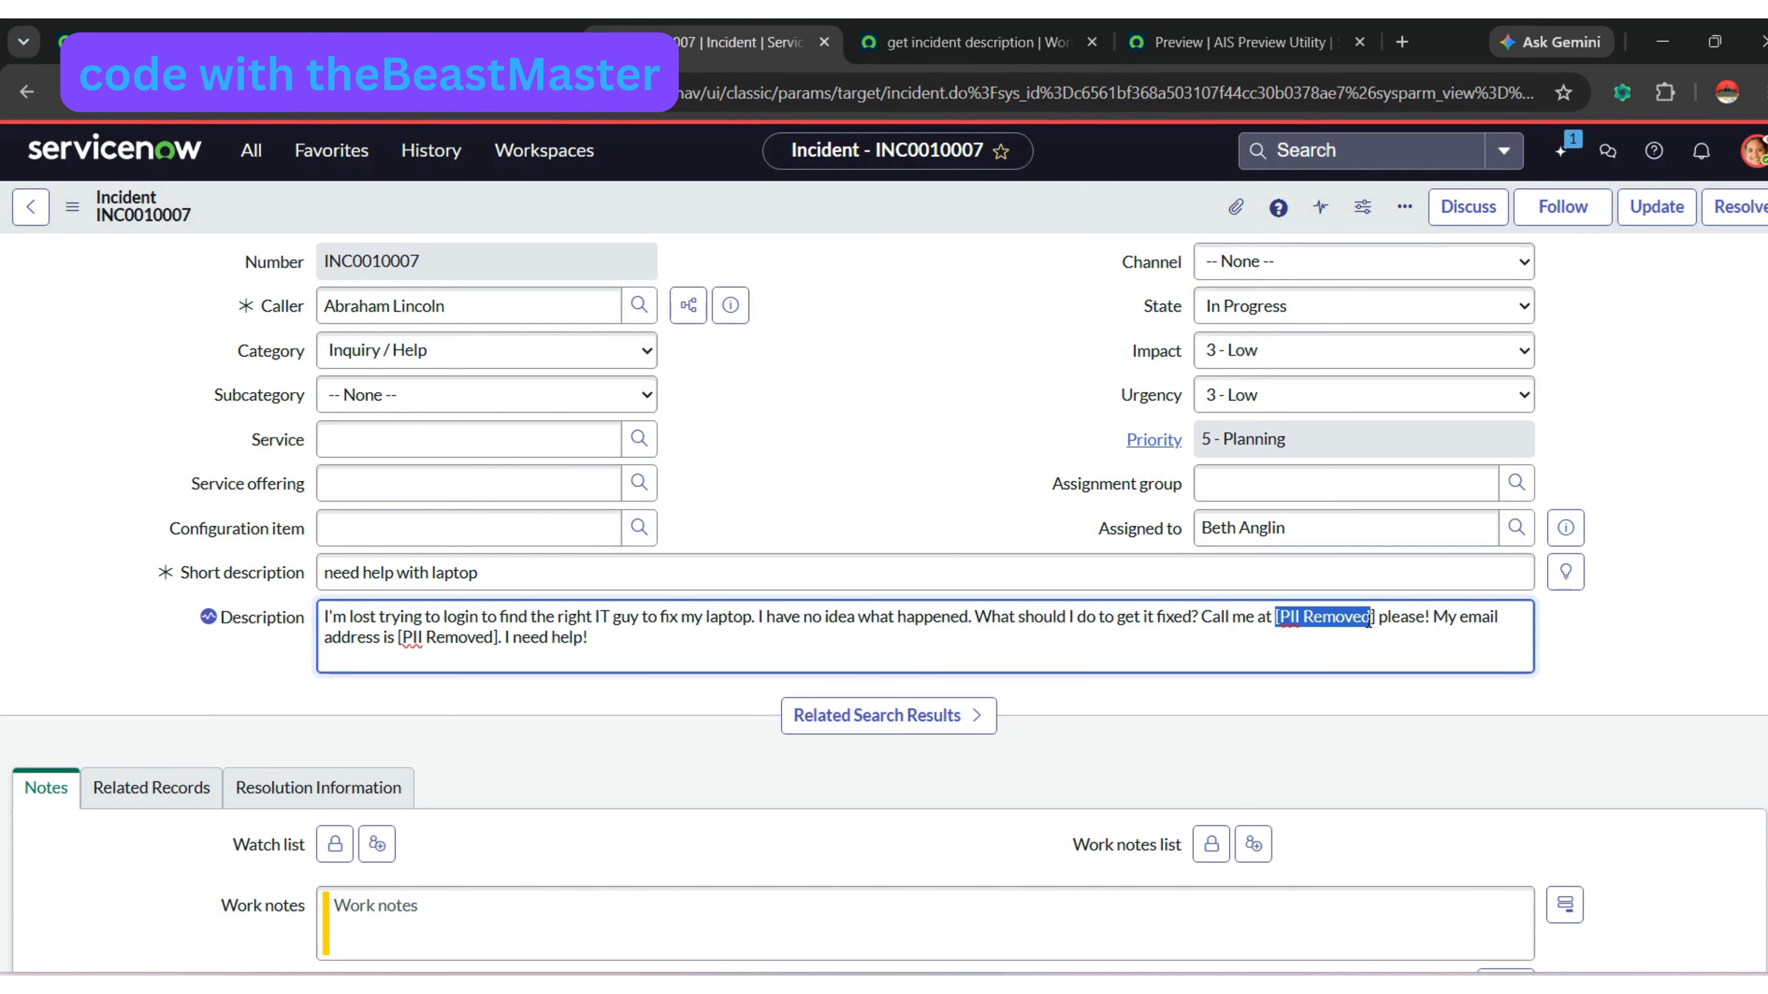
{"action": "left_click_drag", "start_coordinate": [400, 637], "coordinate": [484, 637]}
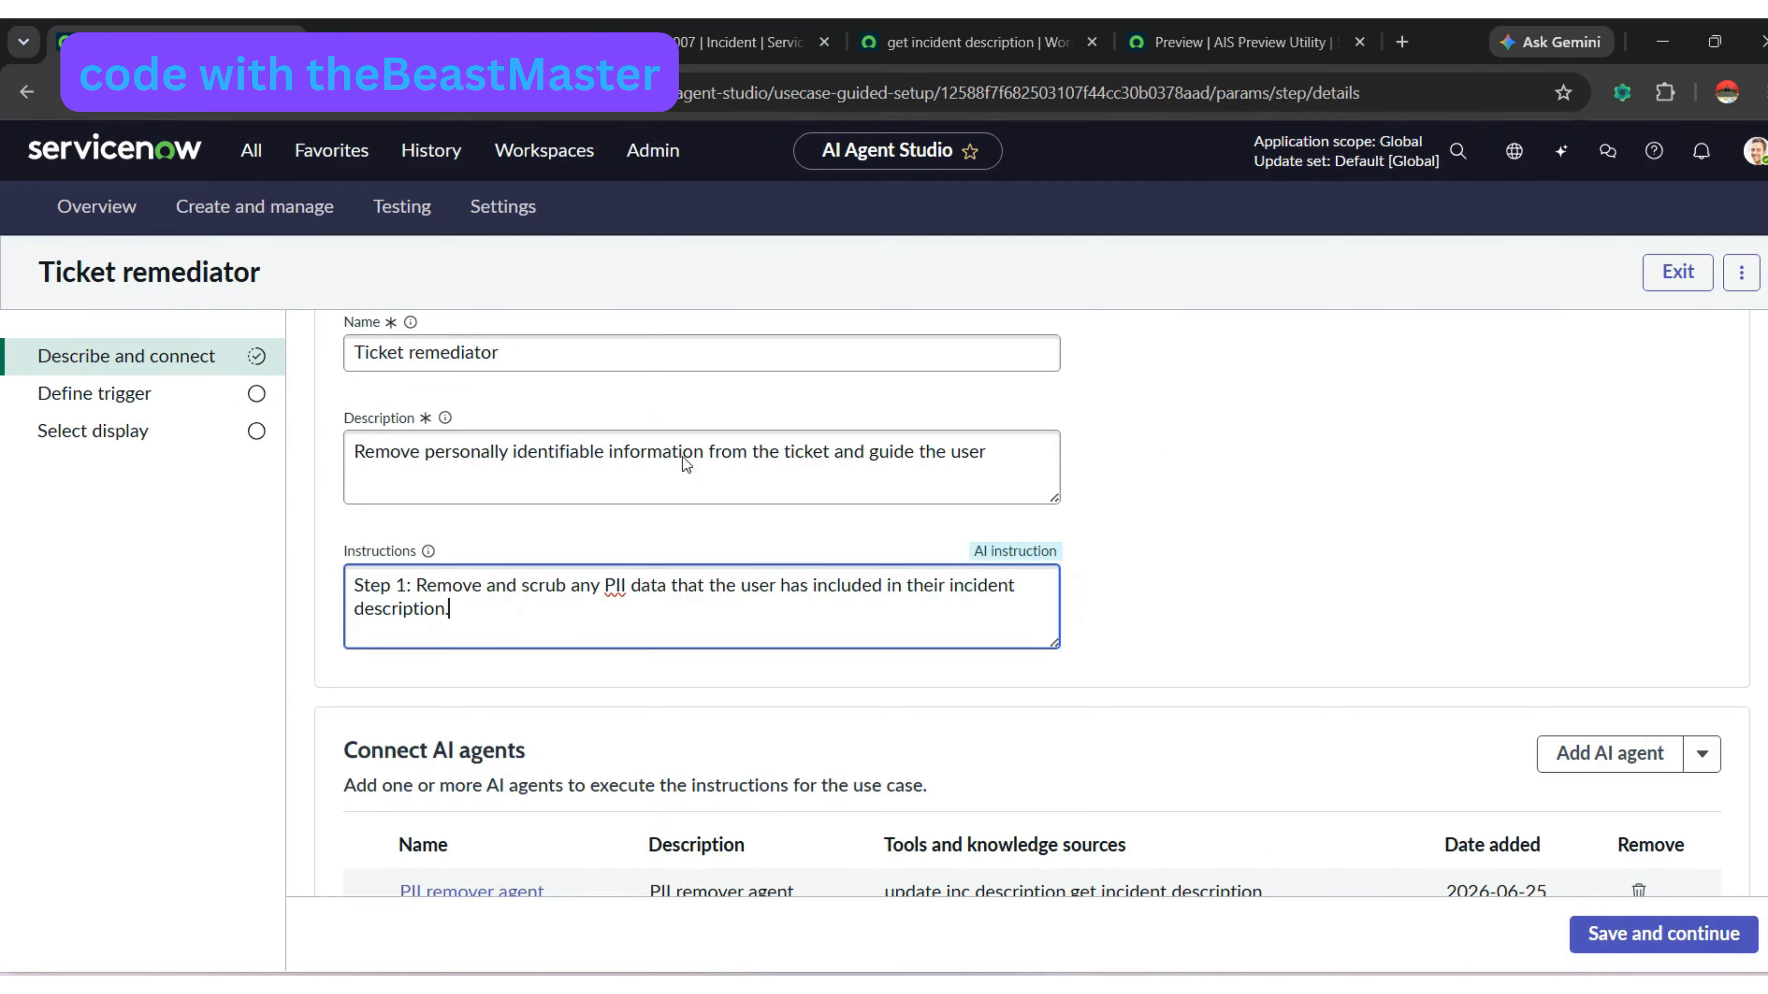